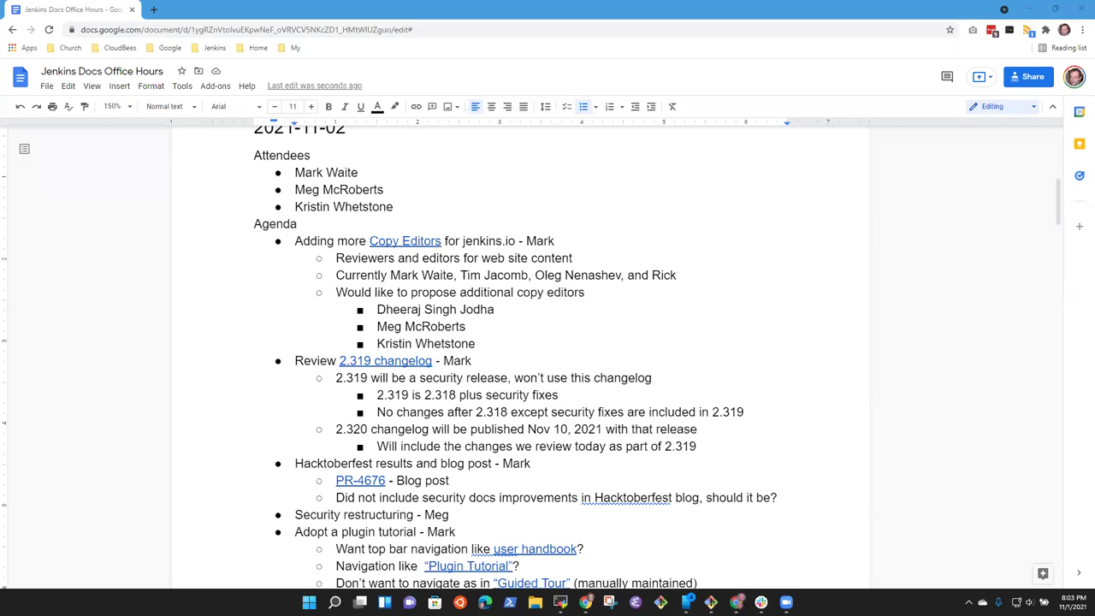
- Review the 2021-11-02 meeting's attendee list and its agenda items on copy editors and the 2.319 changelog
click(330, 207)
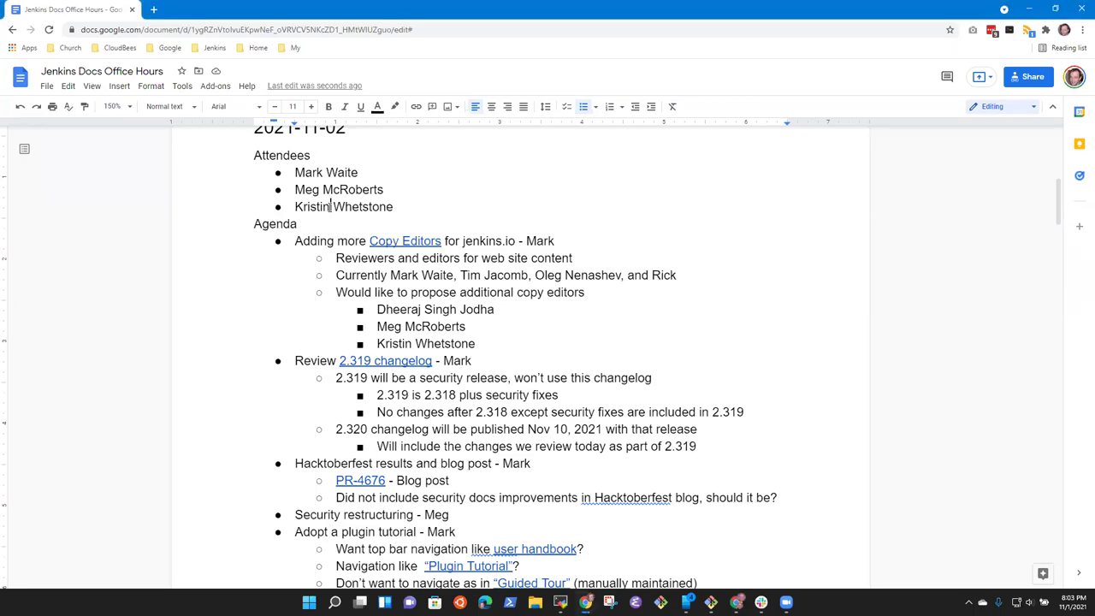
scroll(330, 207, up, 1)
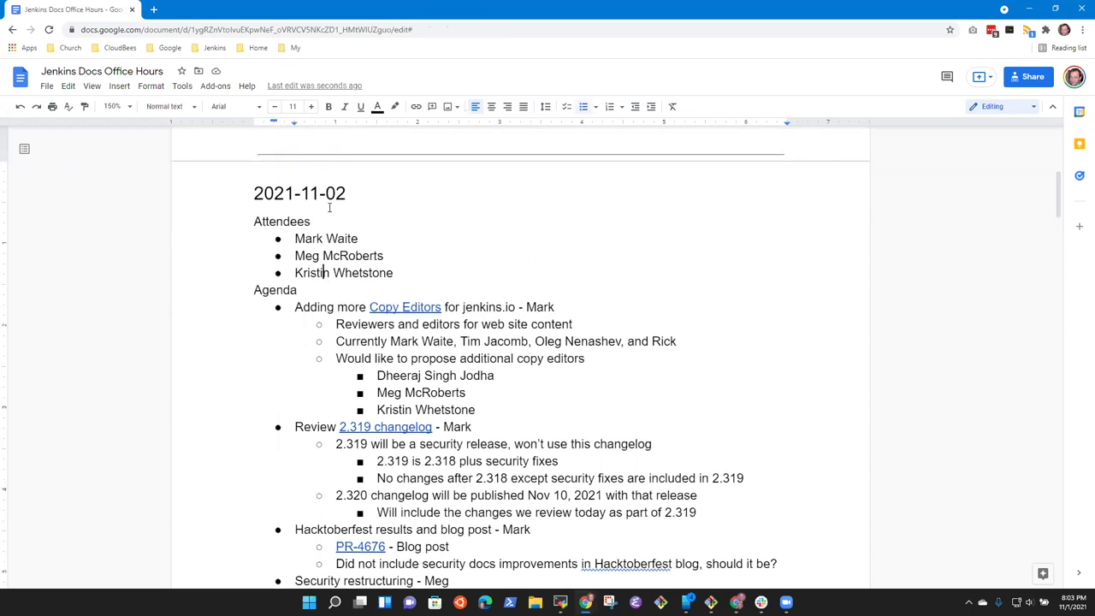
double_click(346, 279)
key(Down)
key(Down)
key(Down)
key(Up)
key(Up)
key(shift+End)
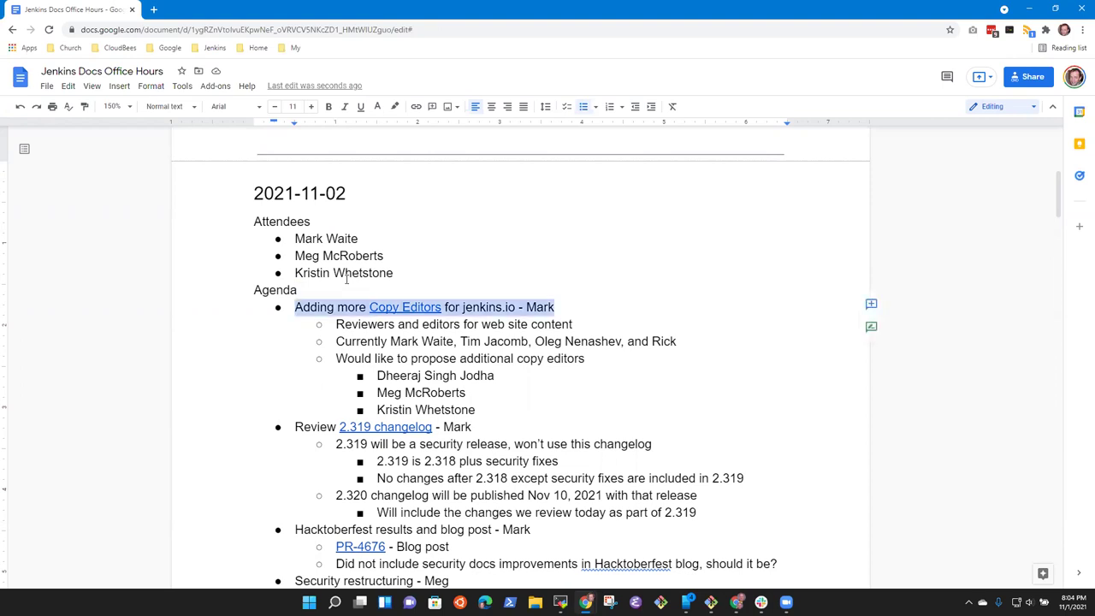
key(Down)
key(Down)
key(Down)
key(Down)
key(Down)
key(Down)
key(Down)
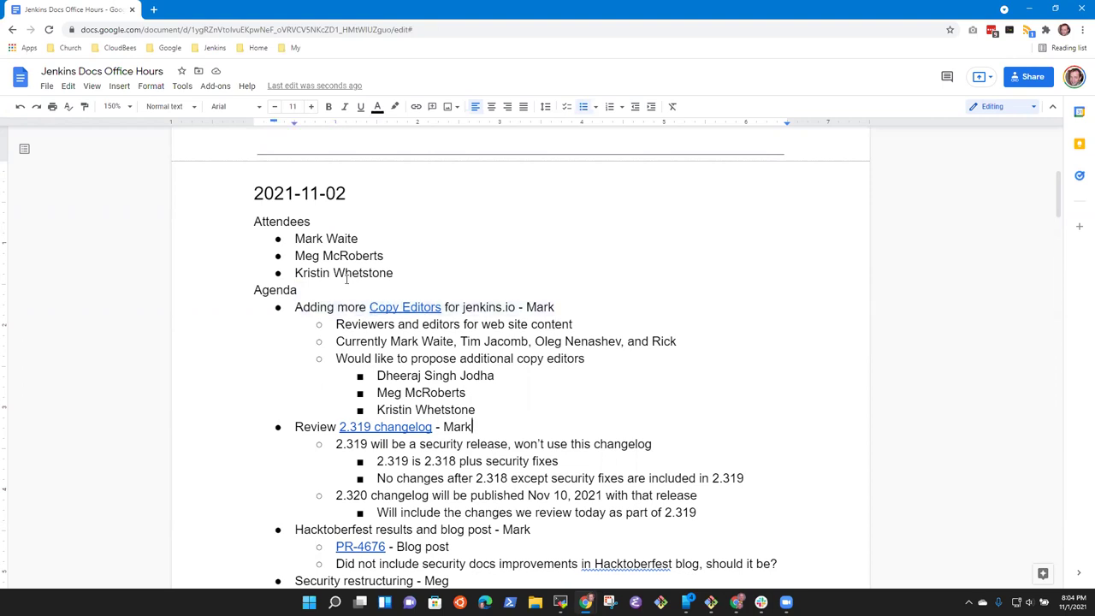
key(Home)
key(shift+End)
- Review the remaining agenda items: Hacktoberfest results and blog post, security restructuring, and the adopt a plugin tutorial
key(Down)
key(Down)
key(Down)
key(Down)
key(Down)
key(Down)
key(Home)
key(shift+End)
key(Down)
key(Down)
key(Down)
key(Down)
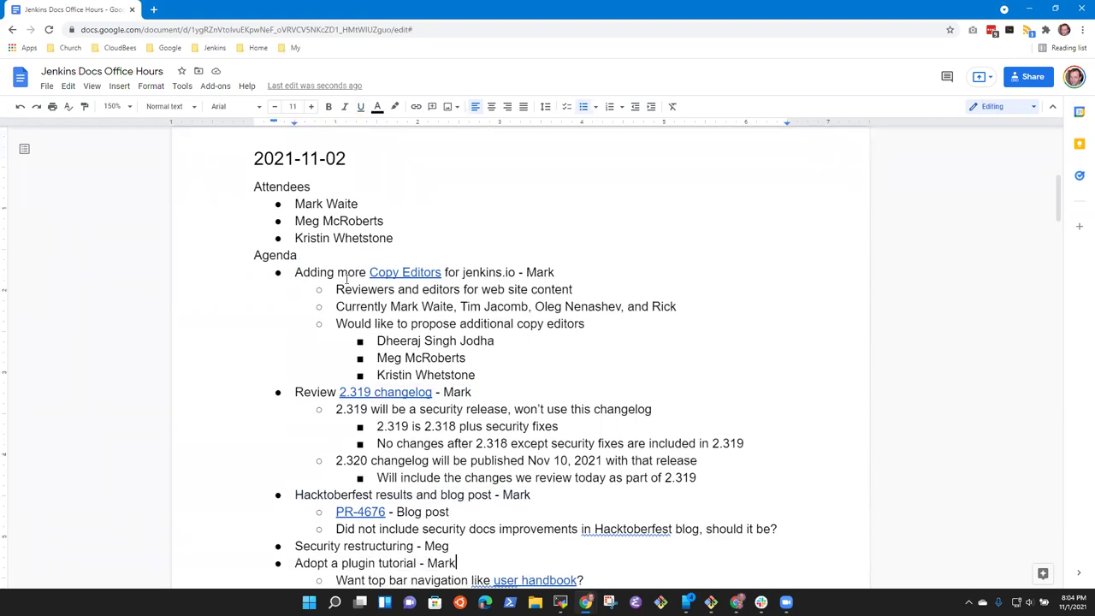
key(Up)
key(Home)
key(shift+End)
key(Down)
key(Home)
key(shift+End)
key(Down)
key(Down)
key(Down)
key(Down)
key(Down)
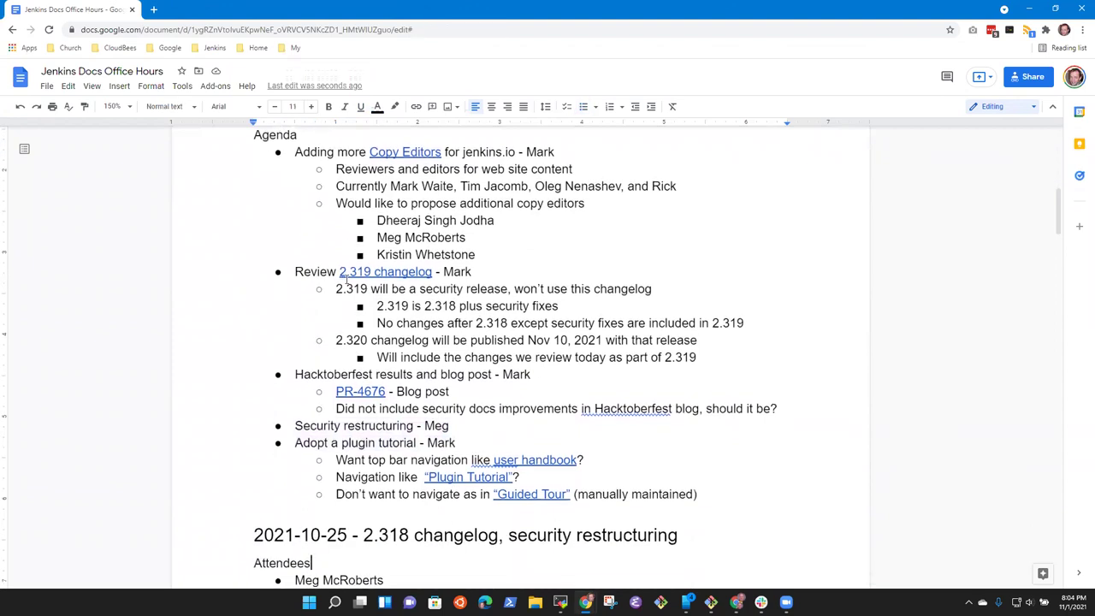
- Add "Meeting time and the evils of national modifications of time" as the first agenda bullet, followed by the presenter's first name
key(Up)
key(Up)
key(Up)
key(Up)
key(Up)
key(Up)
key(Up)
key(Up)
key(Up)
key(Up)
key(Up)
key(Up)
key(Up)
key(Up)
key(Up)
key(Up)
key(Up)
key(Up)
key(Up)
key(Up)
key(Up)
key(Up)
key(Up)
key(Home)
key(Return)
key(Up)
text(Meeting time )
text(and tyt)
key(BackSpace)
key(BackSpace)
text(he evils of )
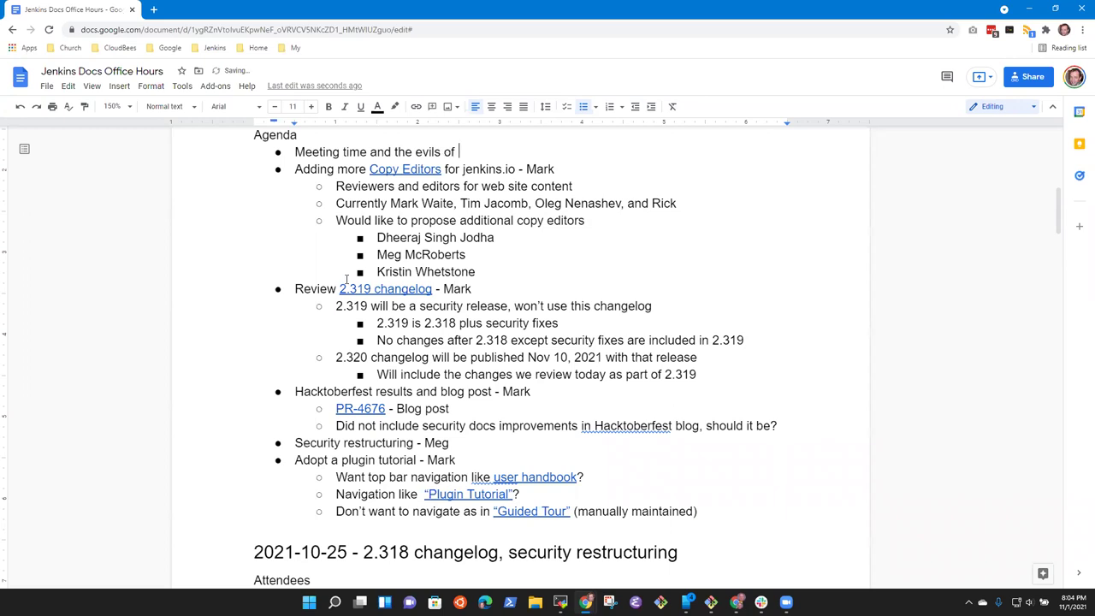
text(national modifica)
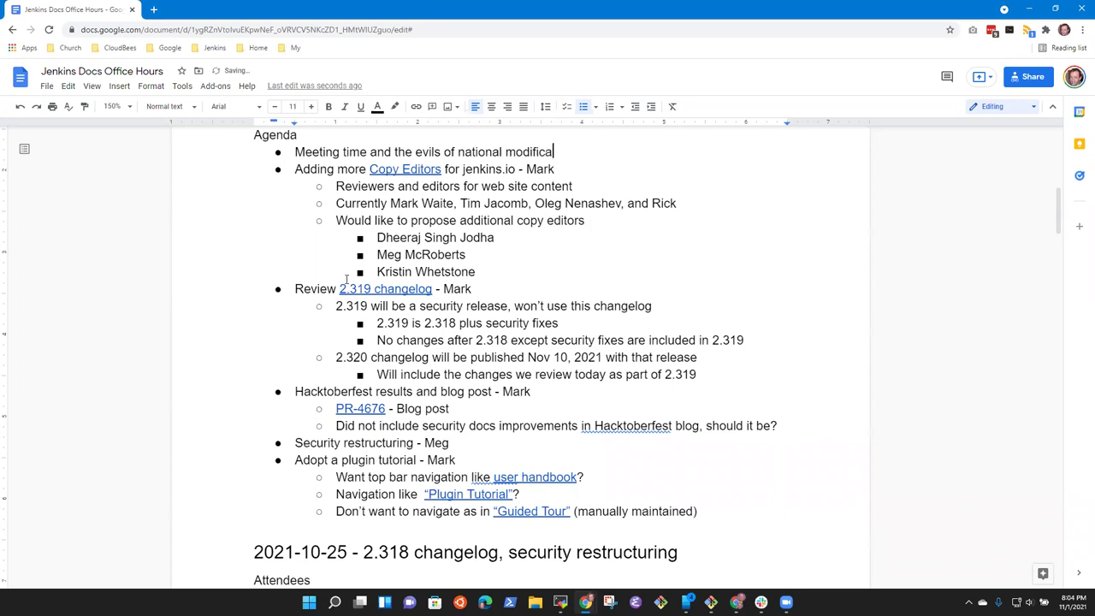
text(tions of time - Mark)
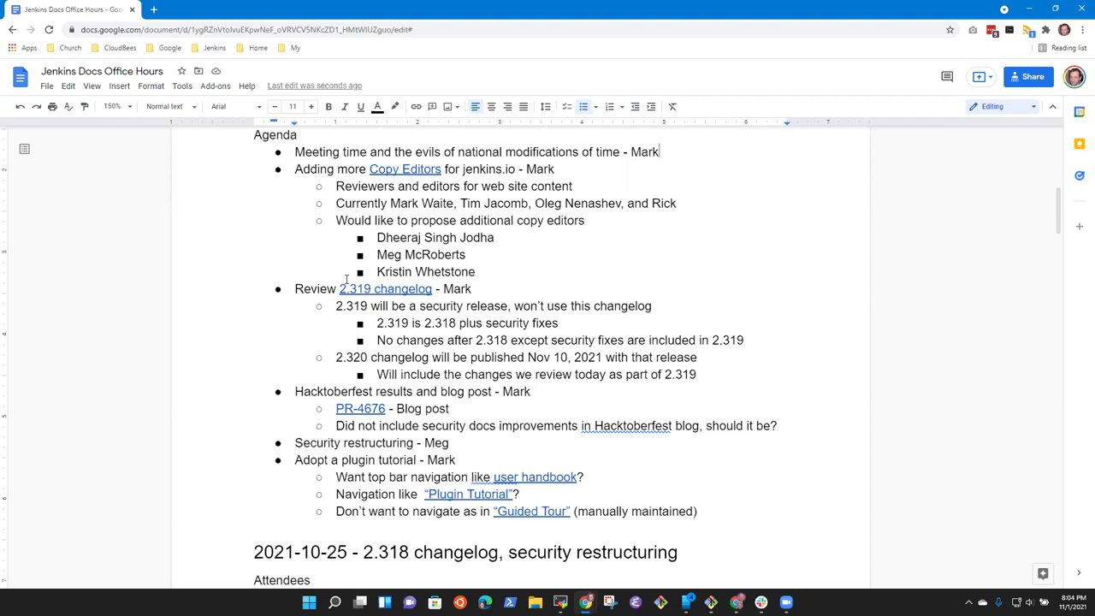
- Add the sub-bullet "Meeting time continues to be UTC based" under the new meeting time agenda item
key(Home)
key(shift+End)
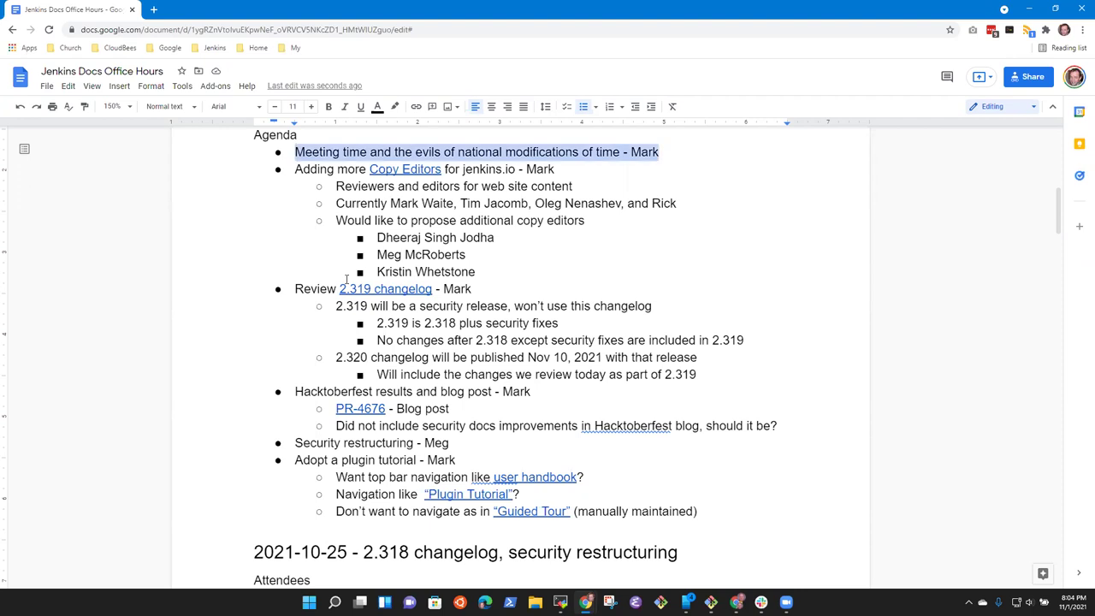
key(End)
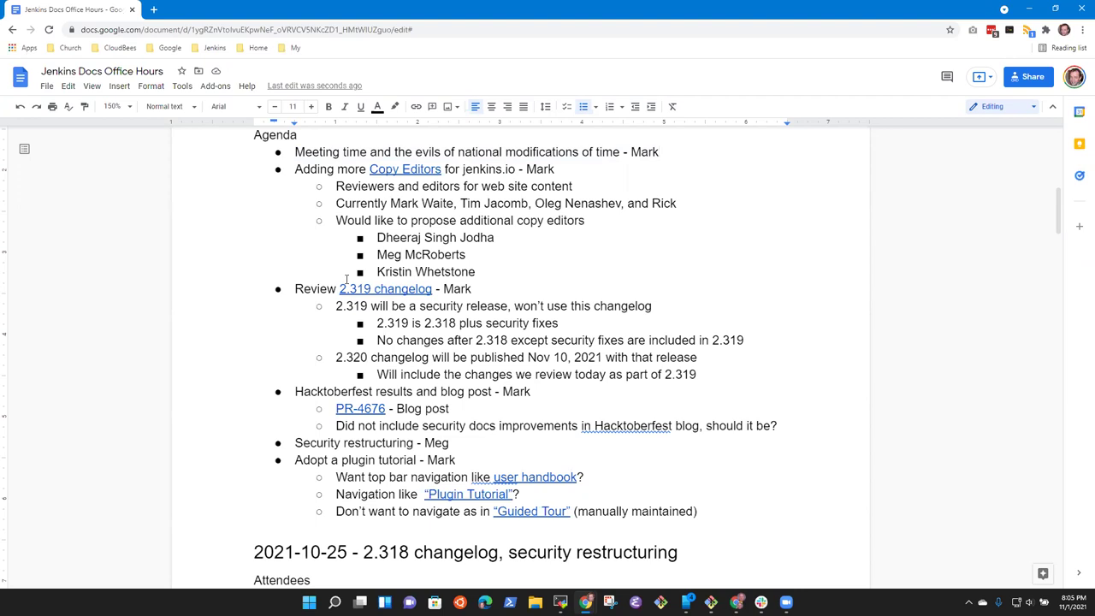
key(Return)
key(Tab)
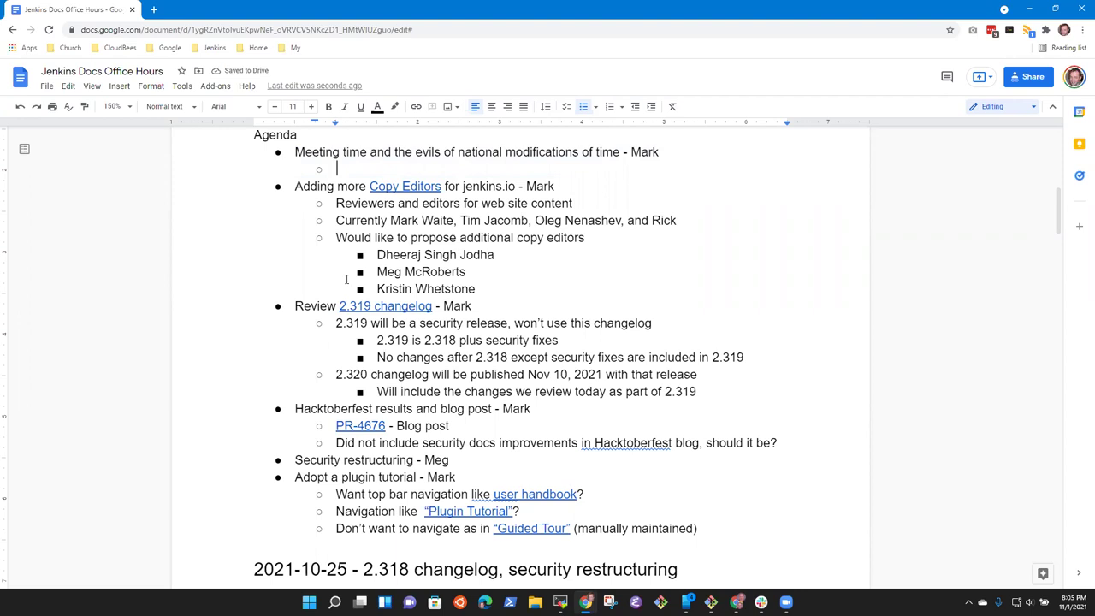
text(Meeting time )
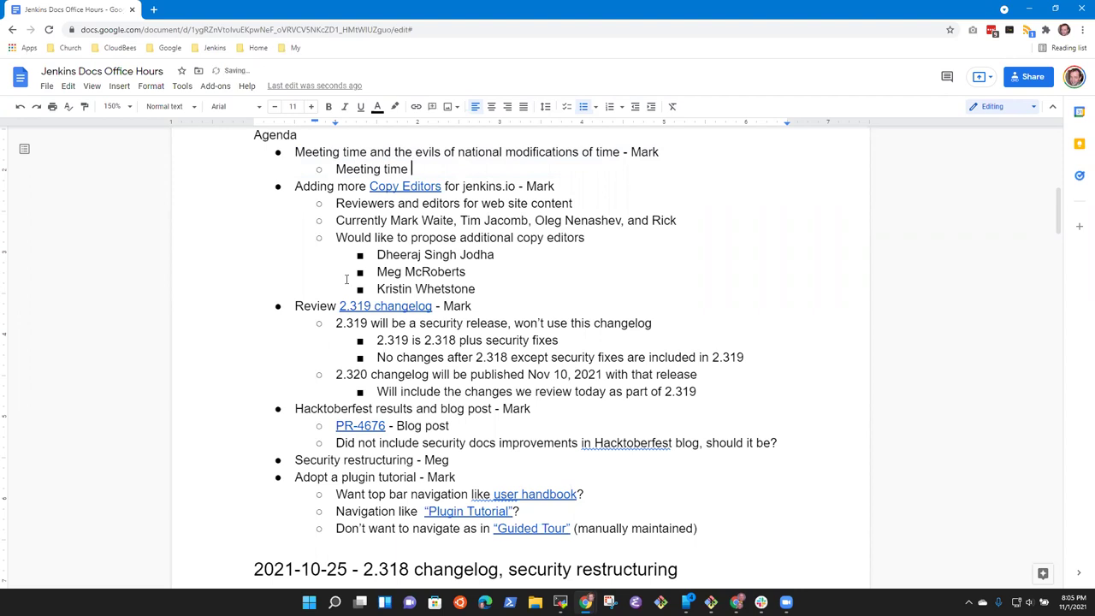
text(continues t)
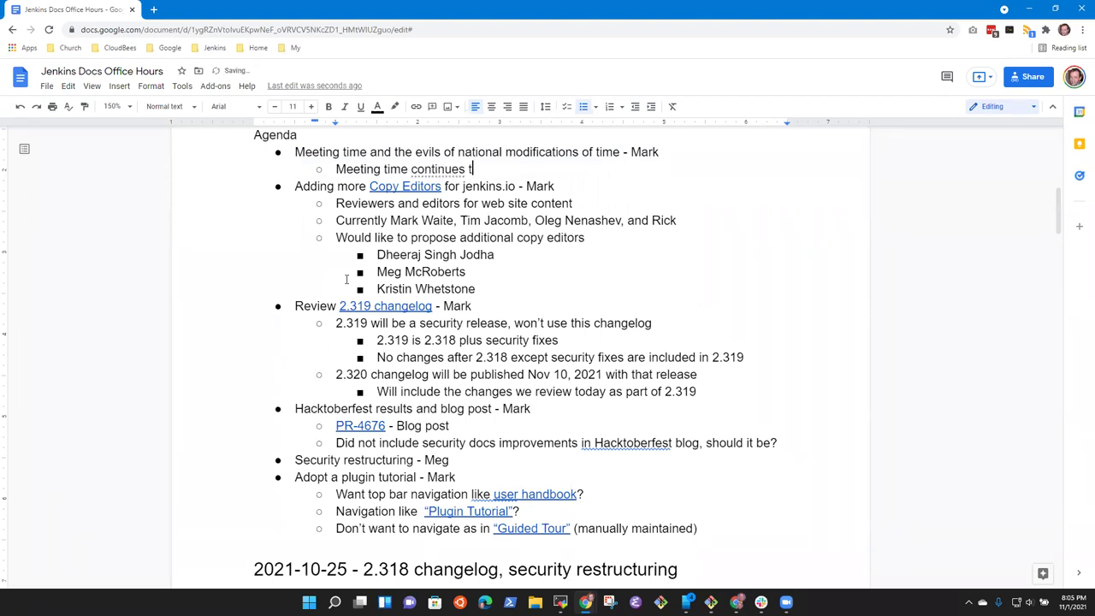
text(o be UTC based)
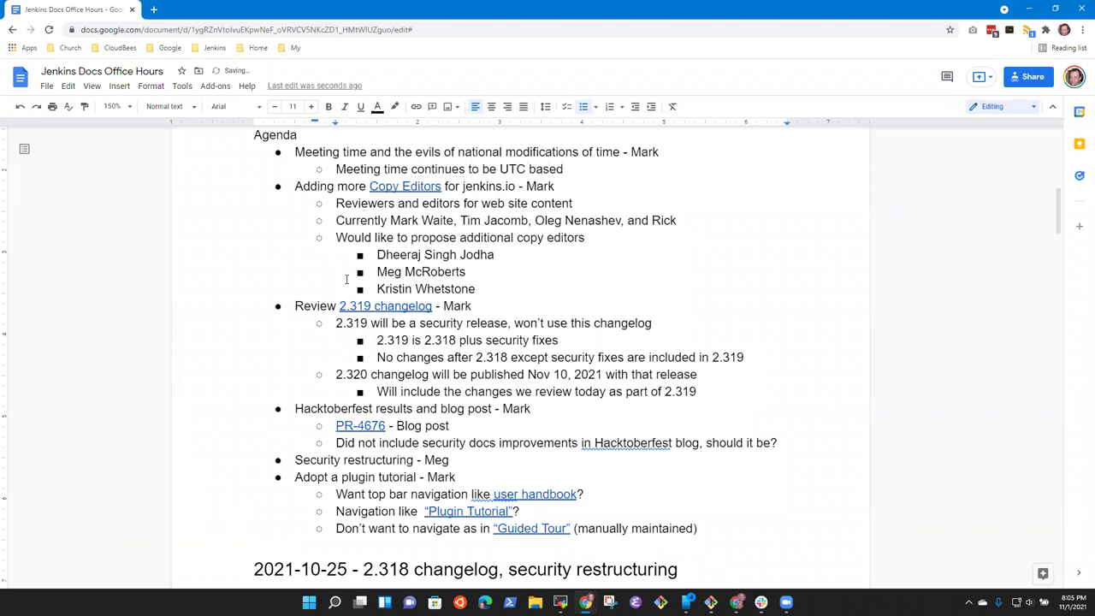
key(ctrl+Left)
scroll(346, 279, down, 5)
scroll(346, 279, up, 5)
key(Up)
key(Up)
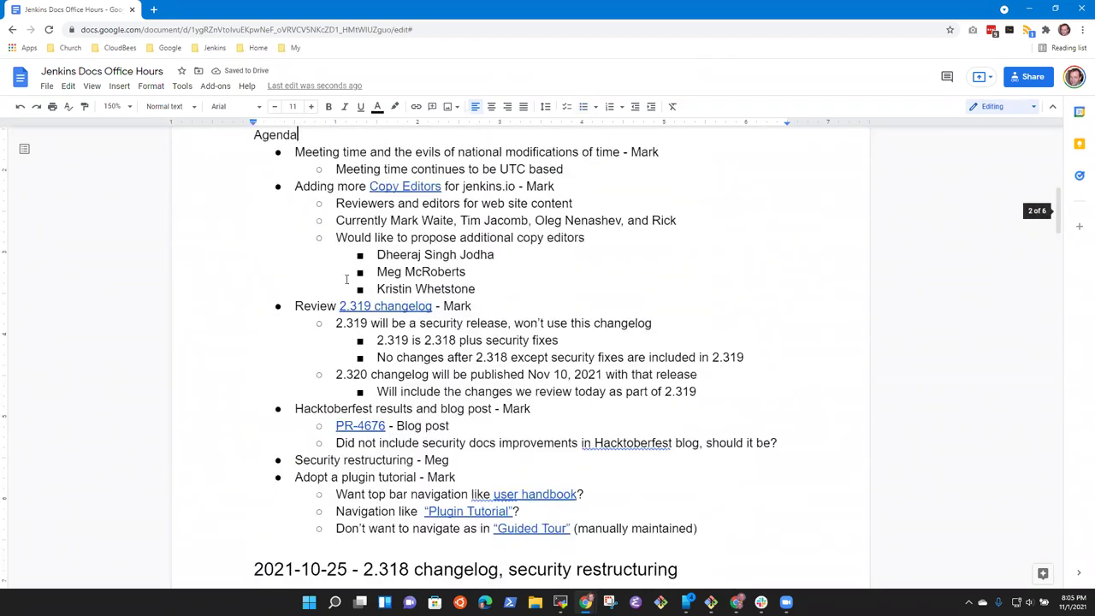
key(Down)
key(Down)
key(End)
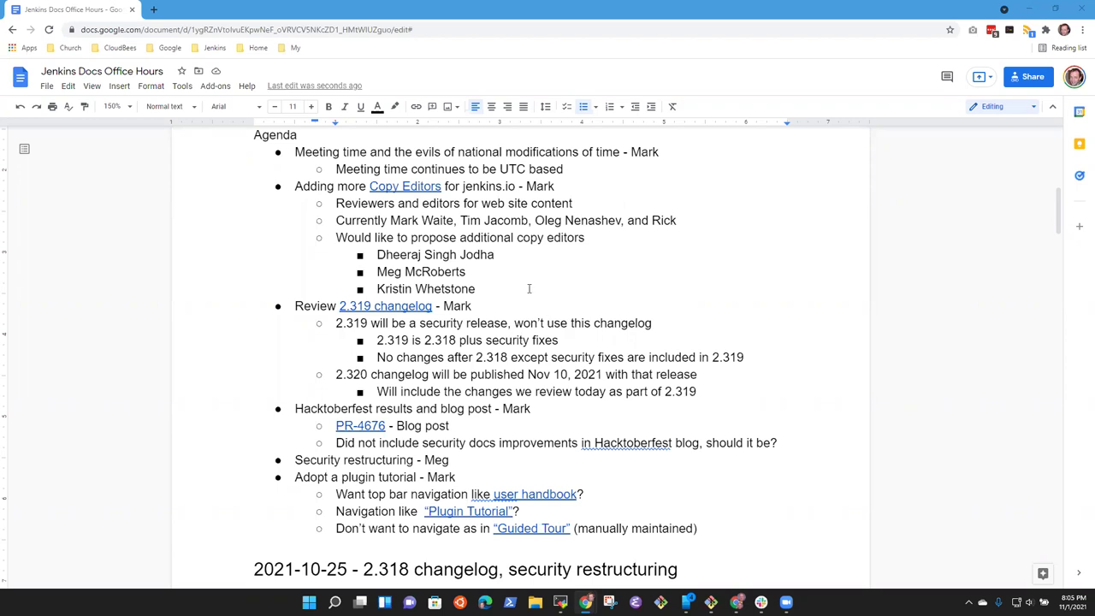
- Add the sub-bullet "Thus, will be one hour earlier next week (local time)" below the UTC note
click(565, 168)
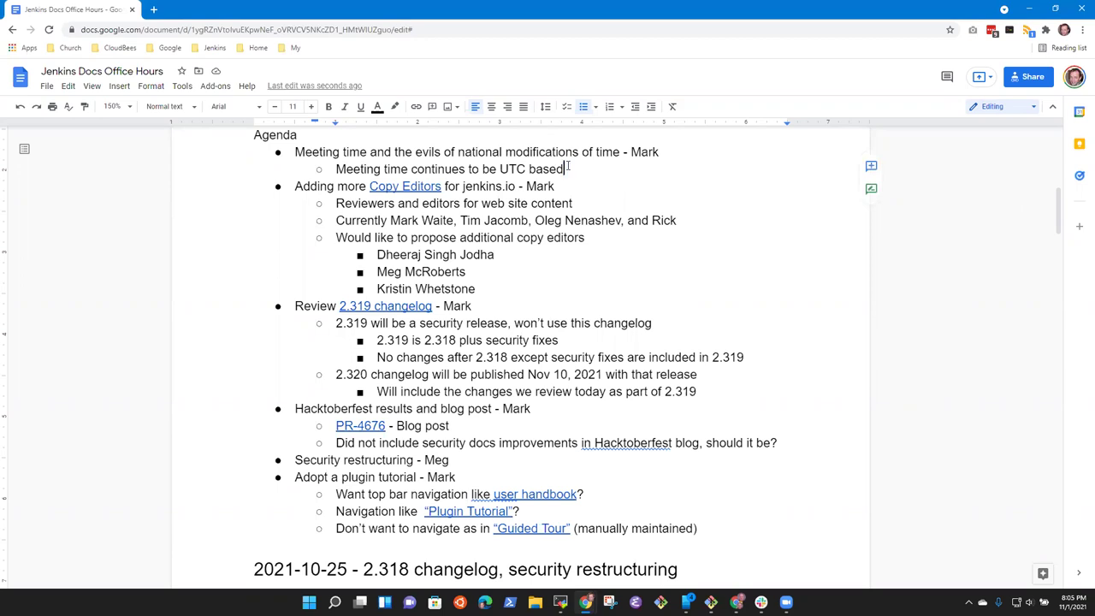
key(Return)
text(Thus, will be one hour earlier next week)
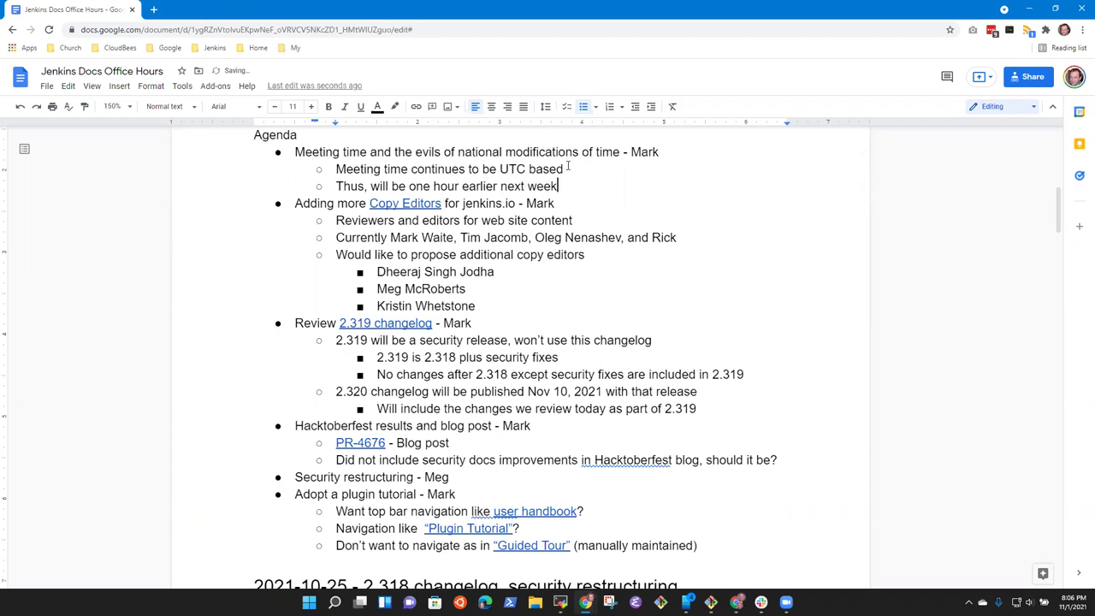
text( (local time))
- Add a third sub-bullet, "Please, stop messing with clocks", to the meeting time item
key(Return)
text(Plea)
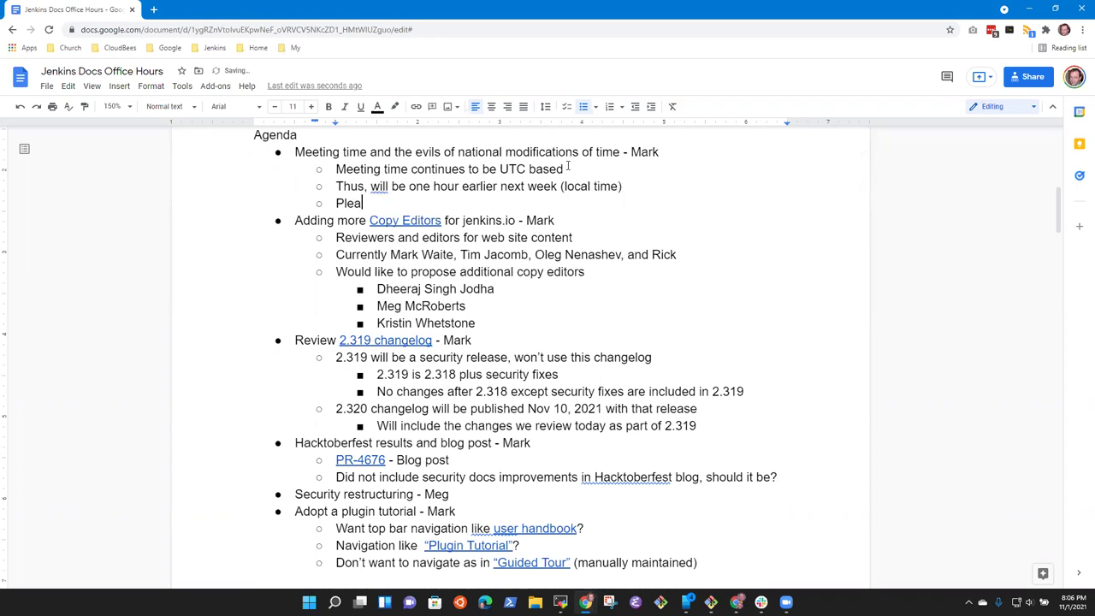
text(se, stop messing with clo)
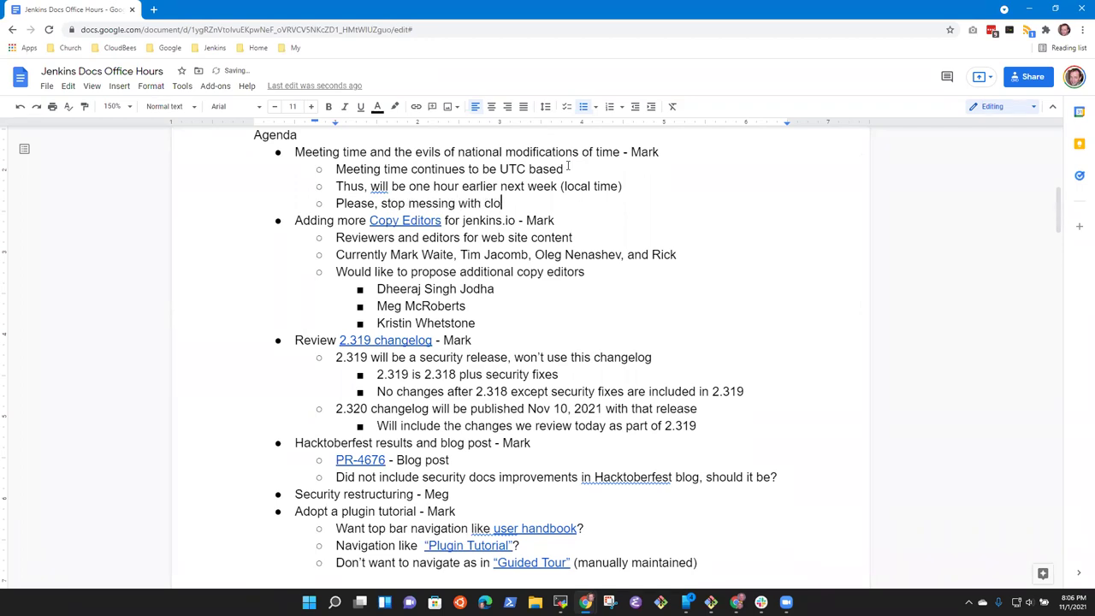
text(cks)
- Insert "it" before "will" so the second meeting time sub-bullet reads "Thus, it will be one hour earlier next week (local time)"
key(Up)
key(ctrl+Left)
key(ctrl+Left)
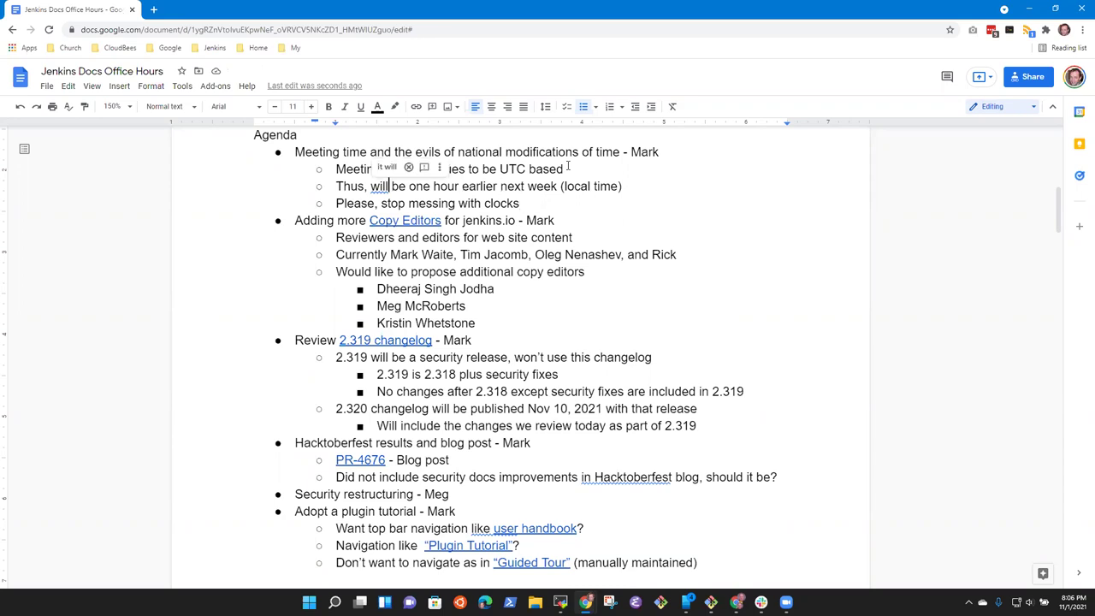
key(ctrl+Left)
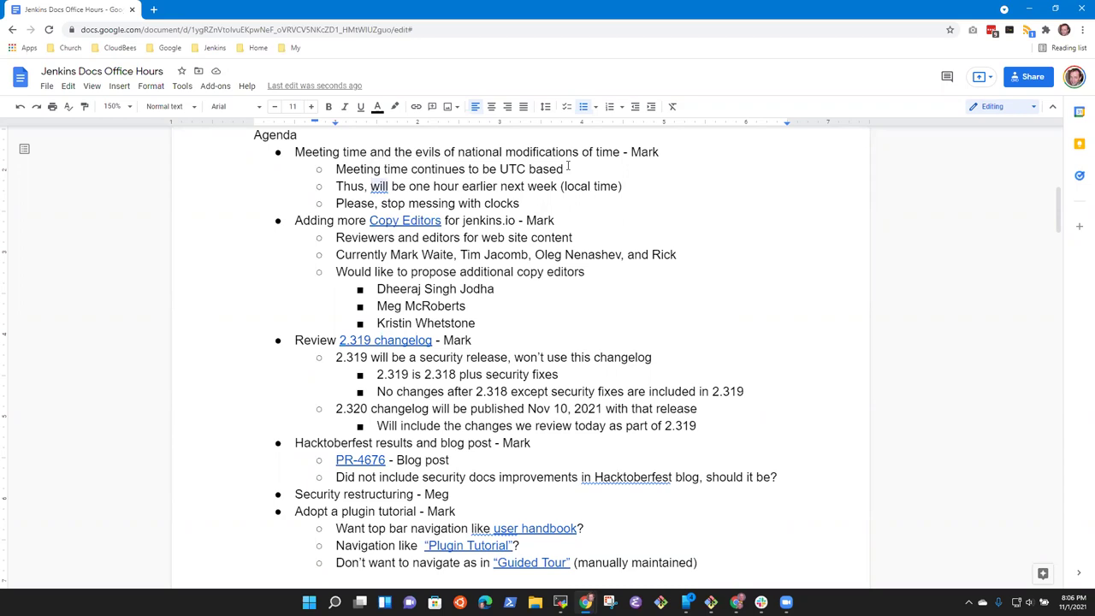
text(it)
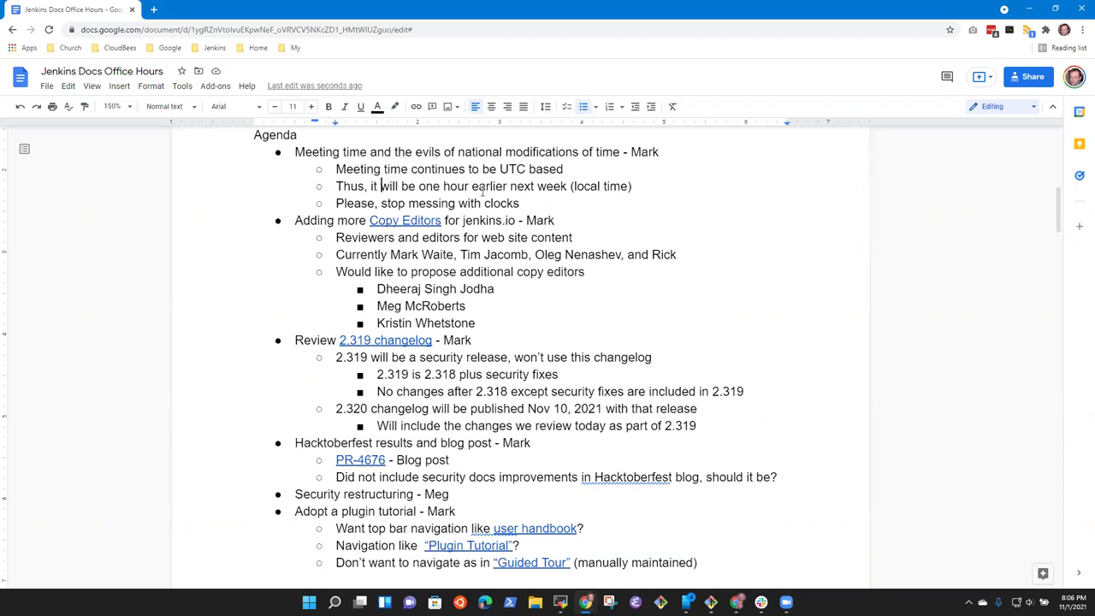
- Move on to the agenda item about adding more copy editors and open its Copy Editors link
double_click(531, 207)
key(Up)
key(Up)
key(Up)
key(Home)
key(Down)
key(Down)
key(Down)
key(Up)
key(Down)
key(Down)
key(Up)
key(Up)
key(Down)
key(shift+End)
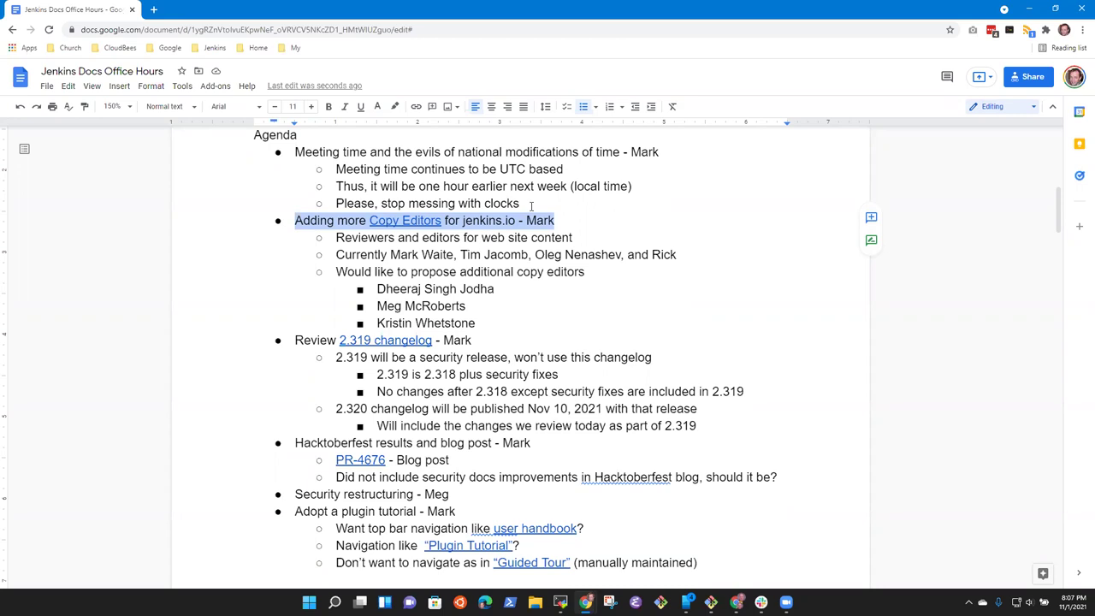
key(Left)
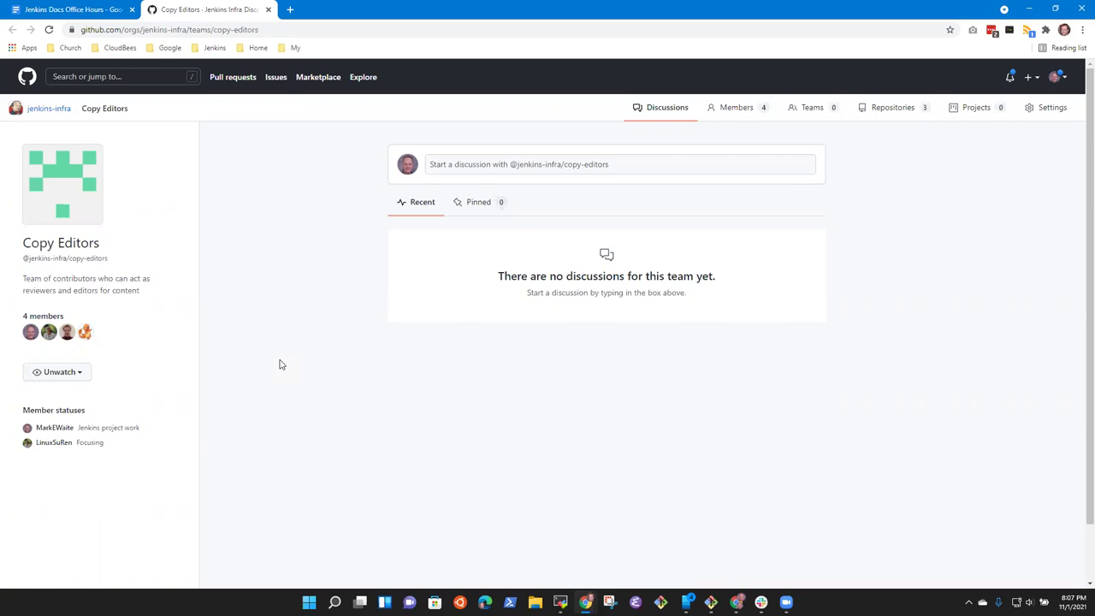
- Examine the Copy Editors team's members and description, comparing them with the agenda in Google Docs
mouse_move(67, 338)
click(90, 10)
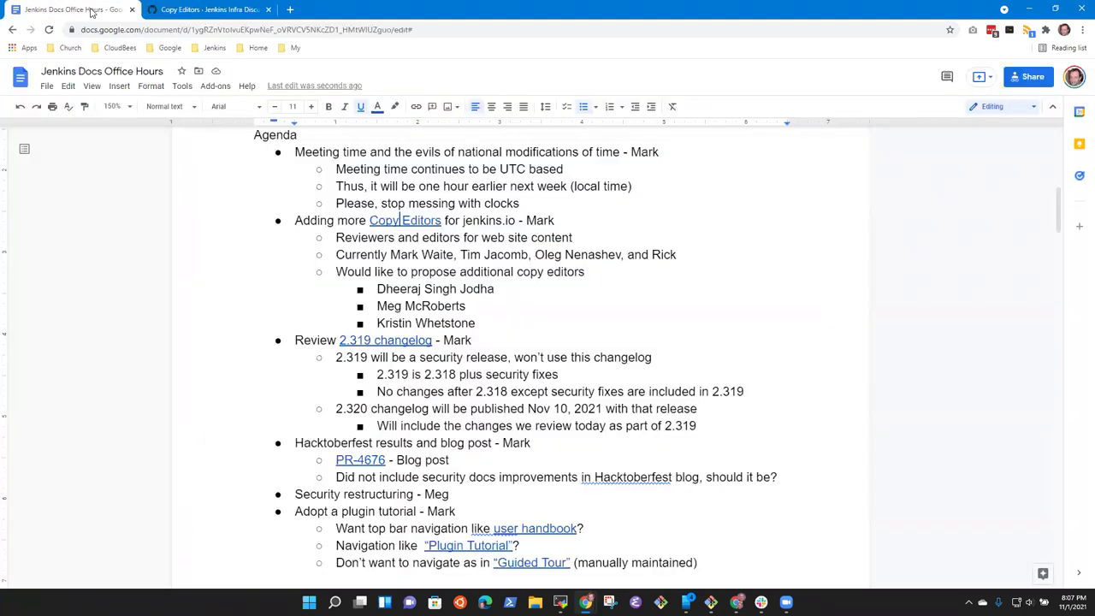
click(212, 12)
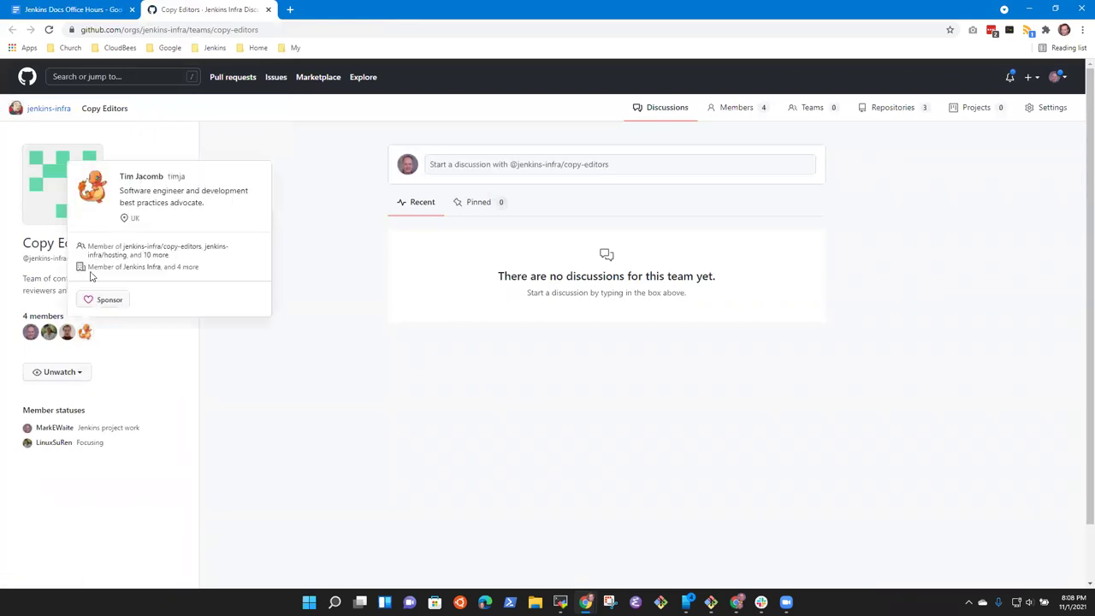
drag(38, 290, 99, 292)
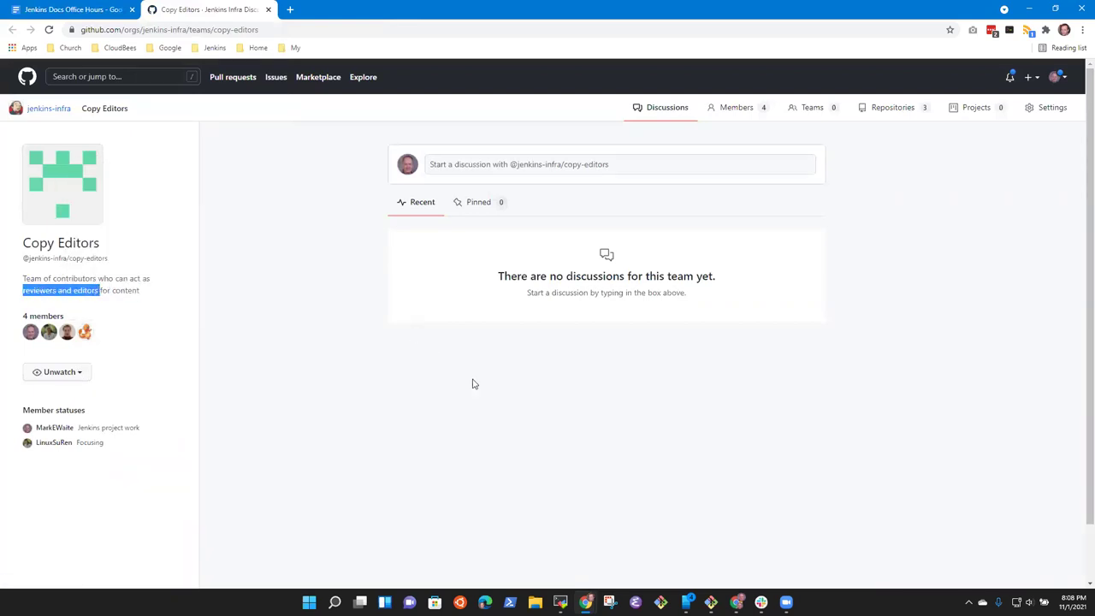
- Show the repositories assigned to the Copy Editors team and inspect the plugins-wiki-docs, jenkins.io and iep entries
click(890, 112)
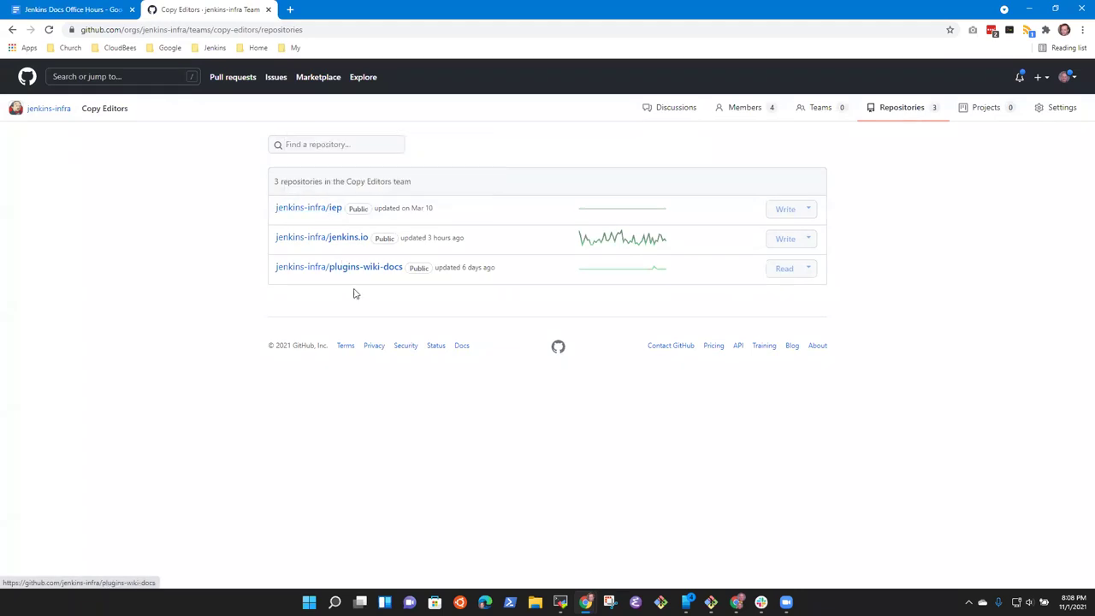
mouse_move(365, 270)
mouse_move(333, 244)
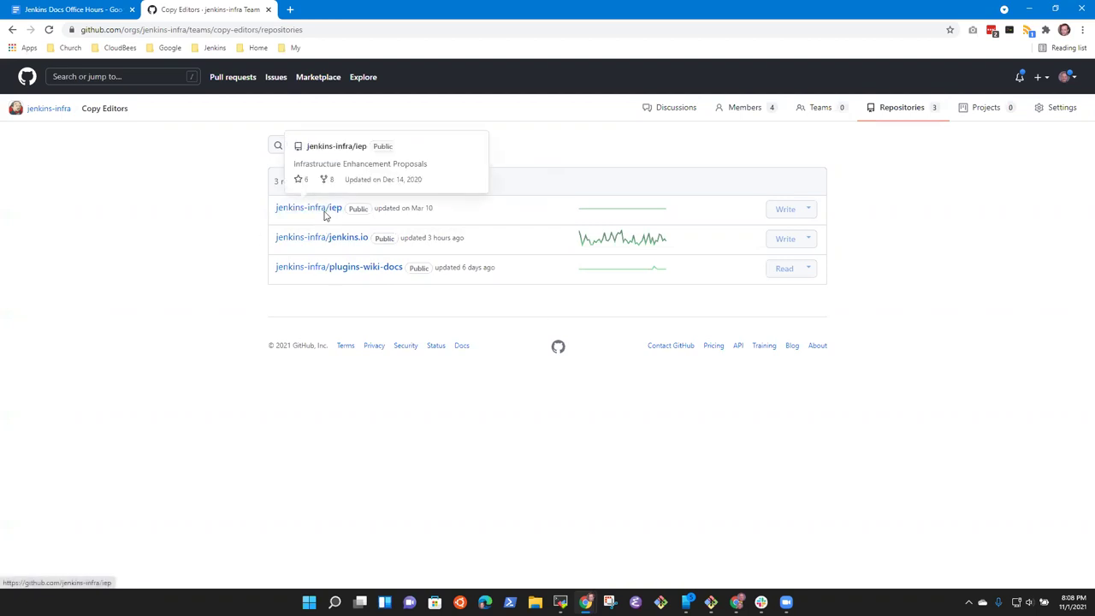
mouse_move(323, 211)
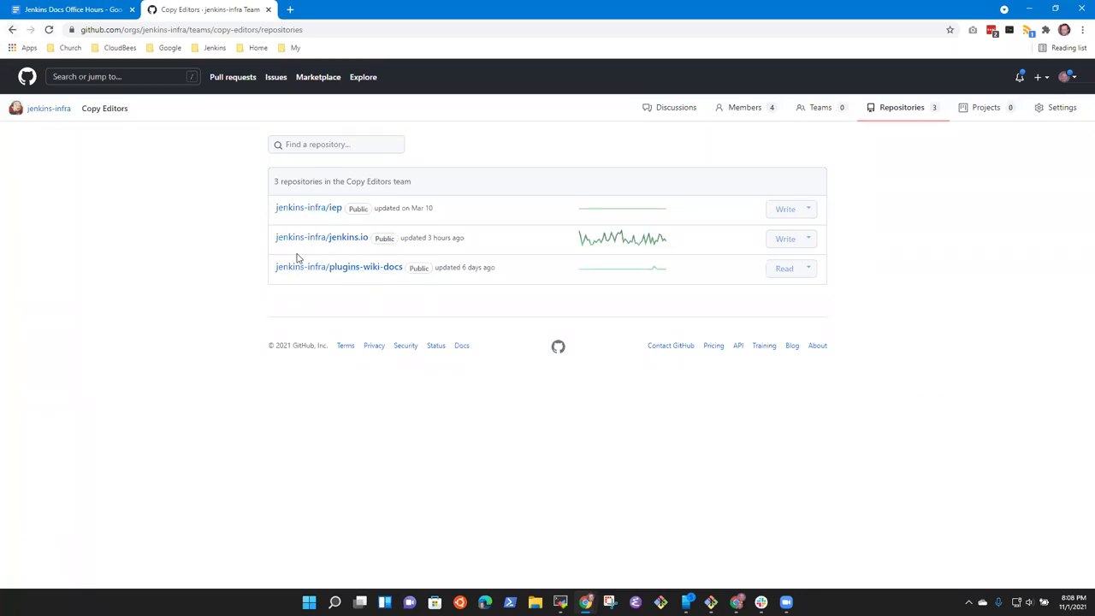
- Open the jenkins-infra/jenkins.io repository and browse its open pull requests
click(327, 243)
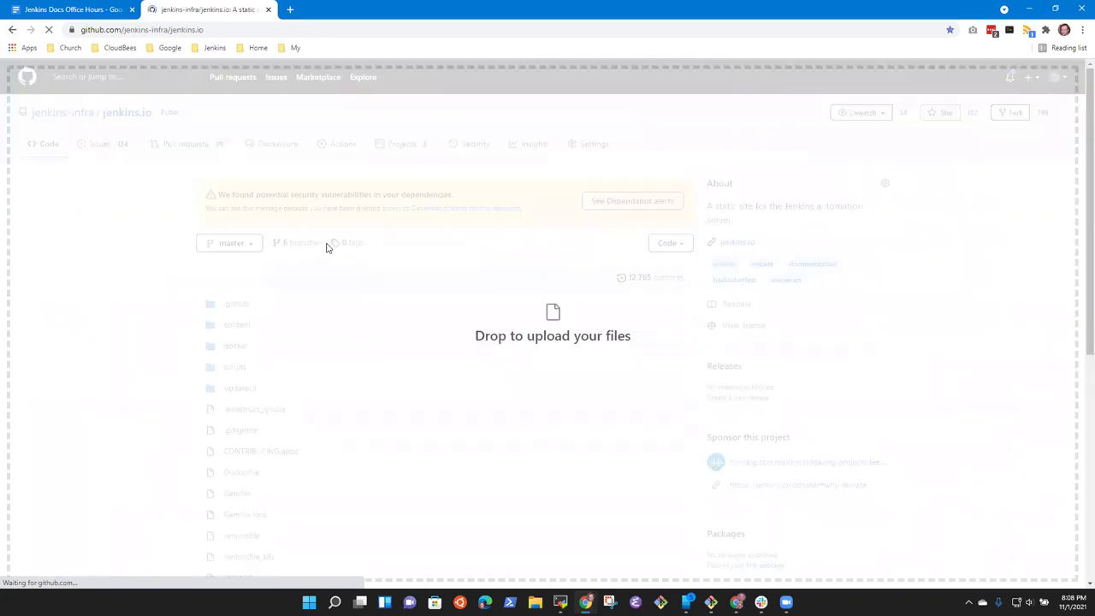
click(191, 150)
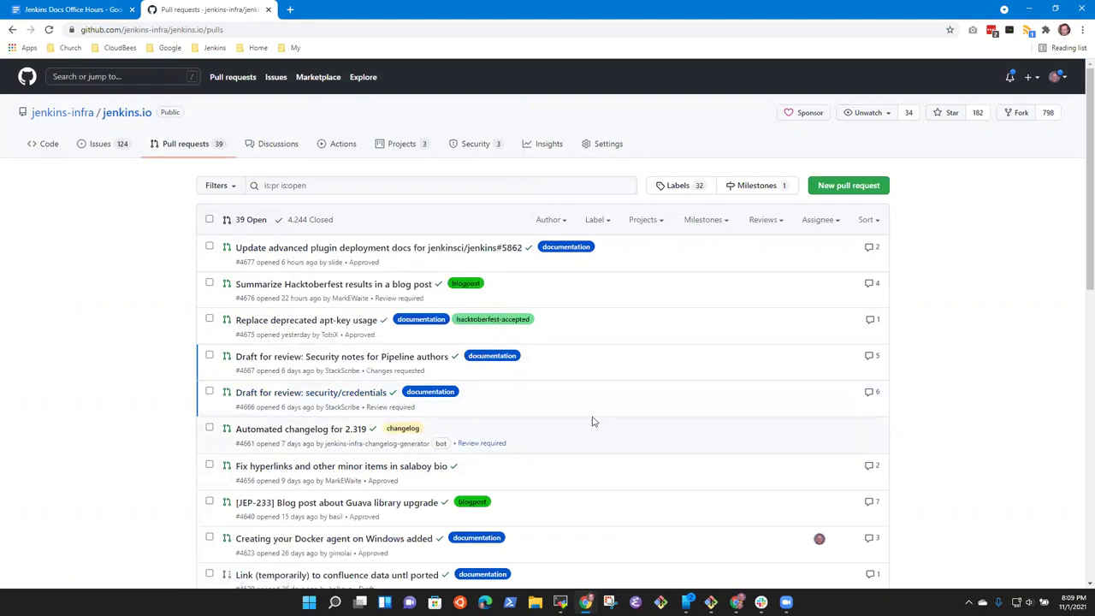
scroll(603, 428, down, 4)
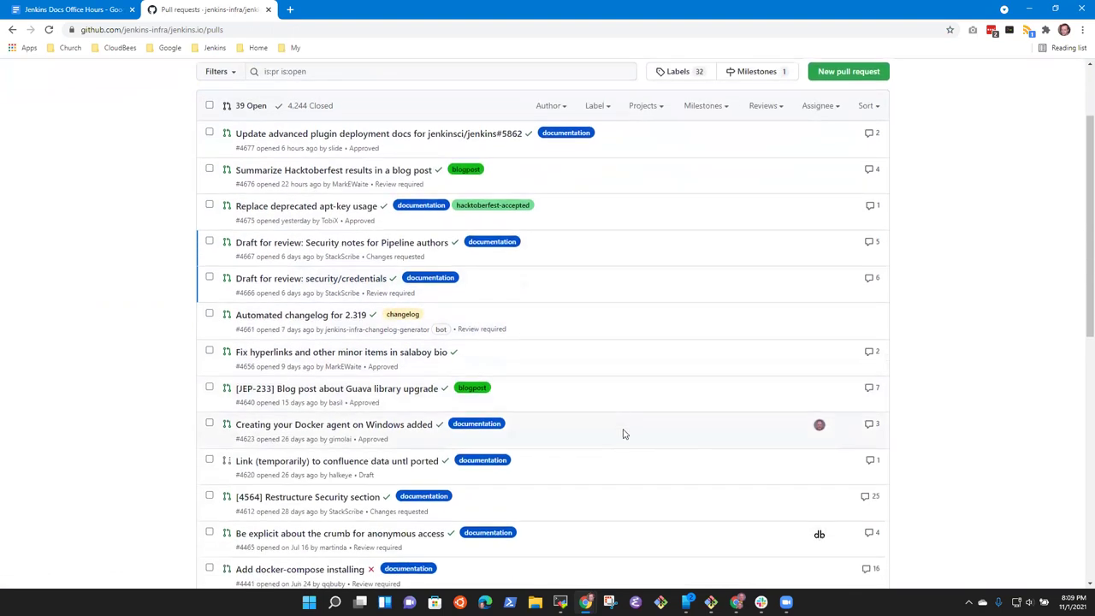
- Look through both pages of open pull requests in the jenkins.io repository and return to page 1
scroll(625, 433, down, 4)
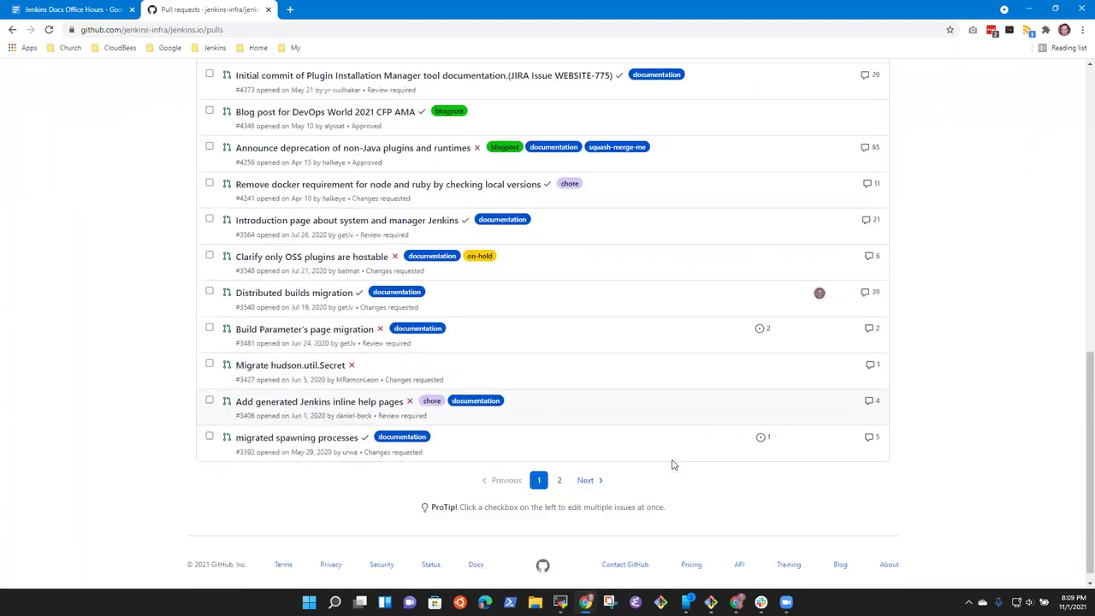
click(558, 476)
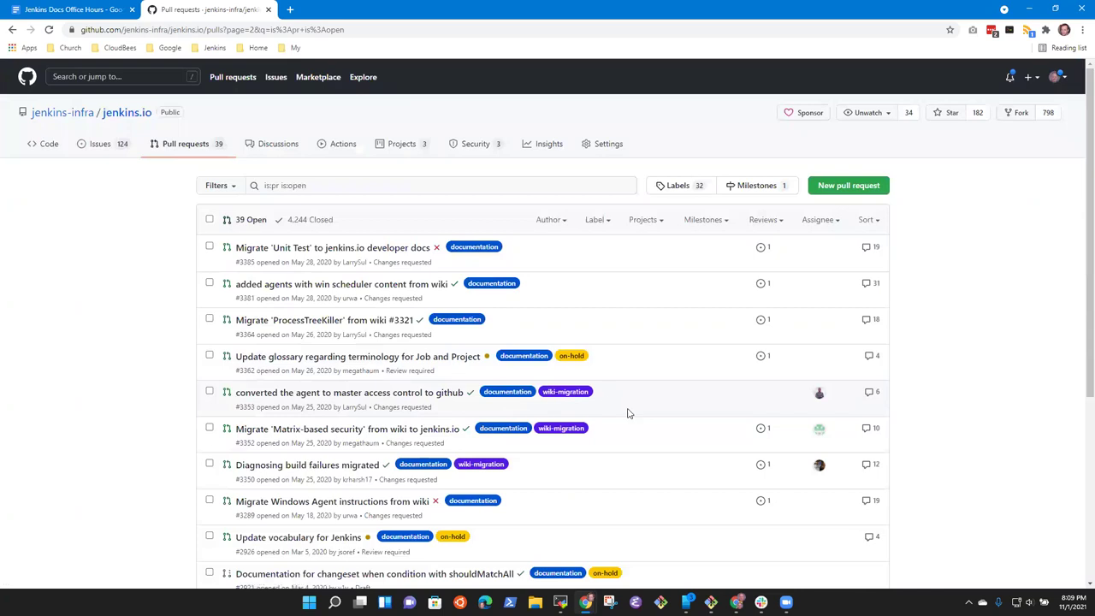
scroll(634, 413, down, 1)
scroll(635, 413, down, 3)
scroll(638, 393, up, 4)
scroll(542, 396, down, 4)
click(539, 468)
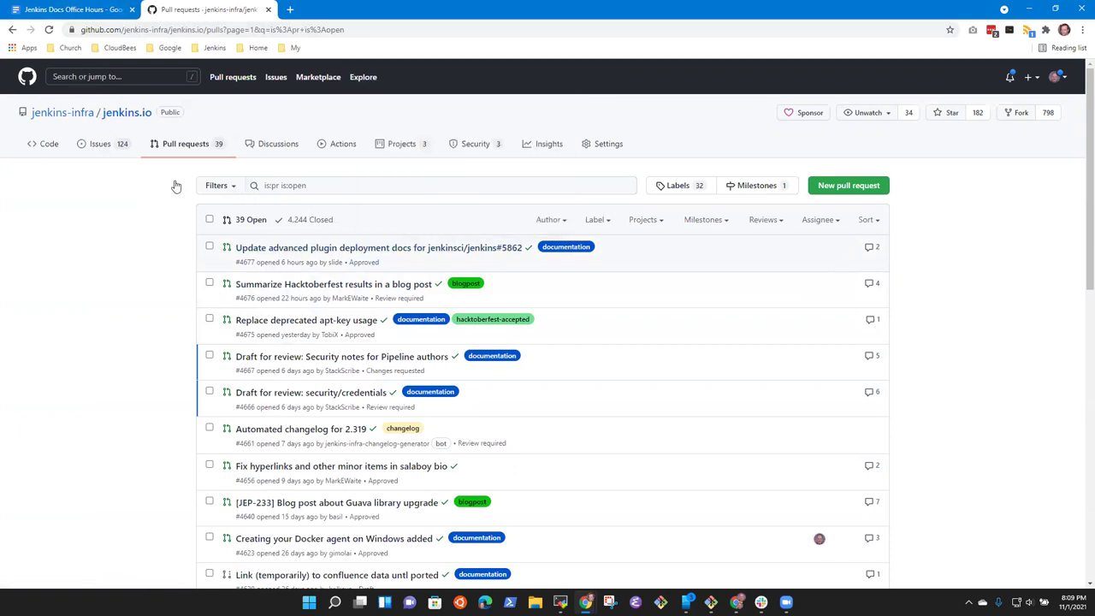
- Reopen the Copy Editors team page and review its member list
click(97, 6)
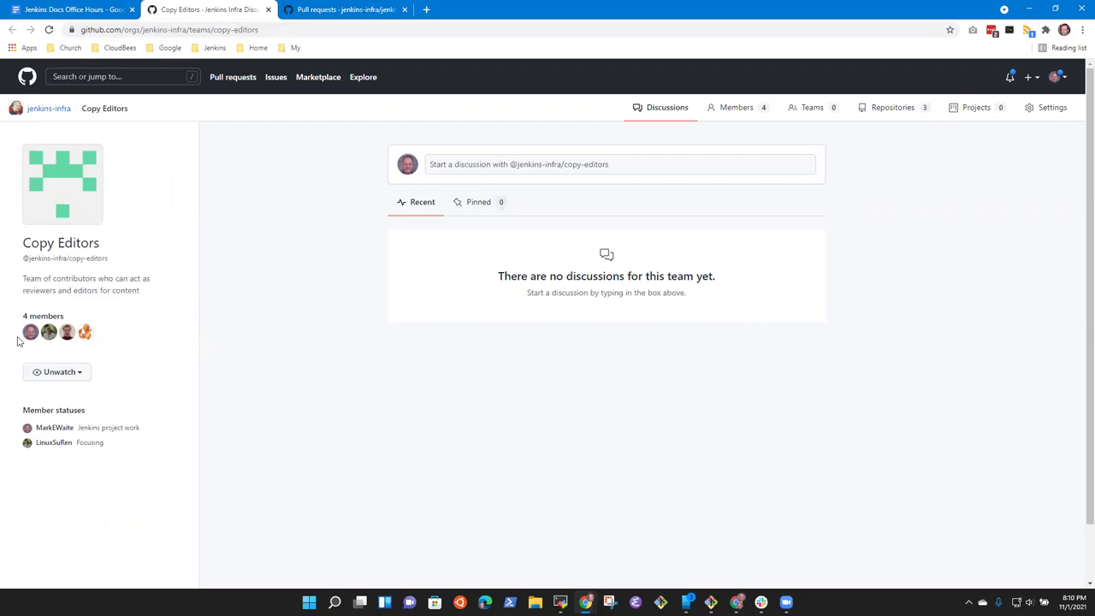
mouse_move(38, 339)
mouse_move(80, 338)
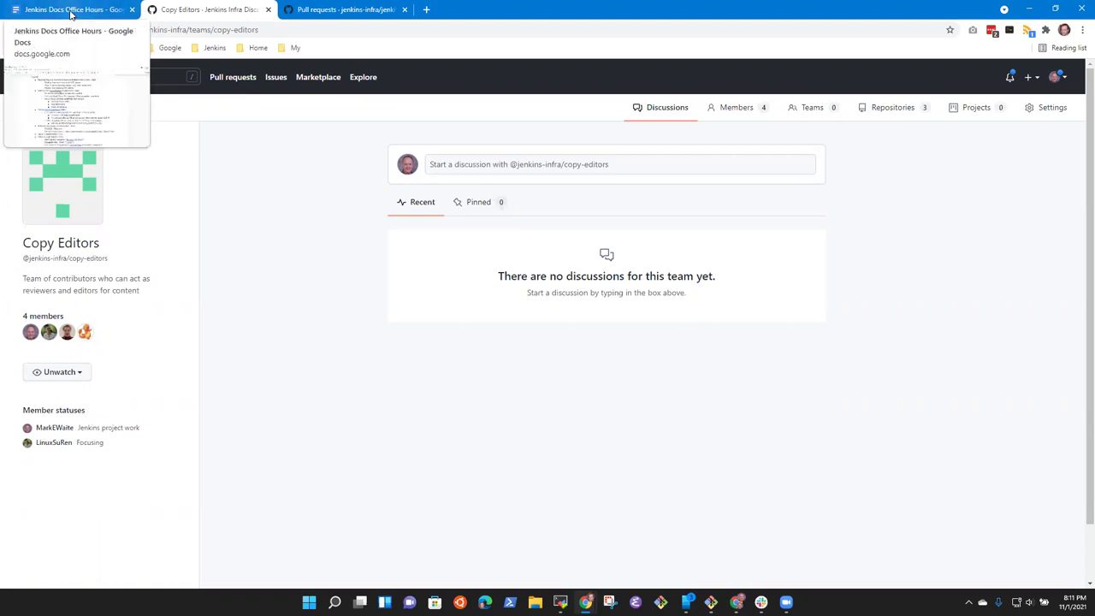
- Switch back to the agenda in Google Docs and append "- yes" to the third proposed copy editor
click(73, 12)
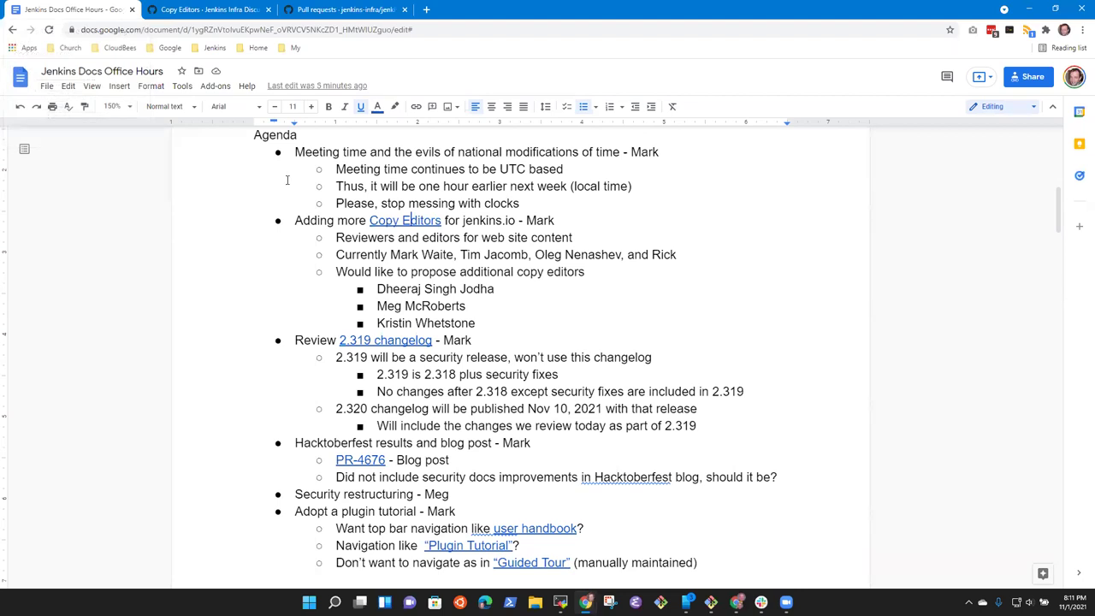
click(493, 319)
text(- yes)
- Annotate the second proposed copy editor with "- willing to pre-work first, consider copy editor after mentoring"
key(Up)
text(-)
key(BackSpace)
key(BackSpace)
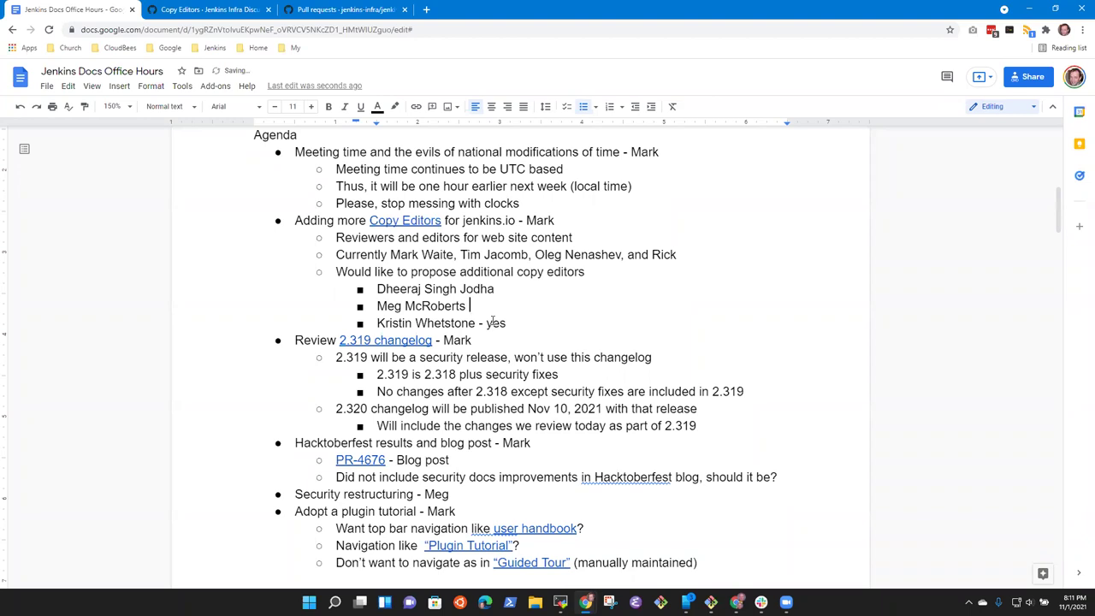
text(-)
text(willing to pre-work )
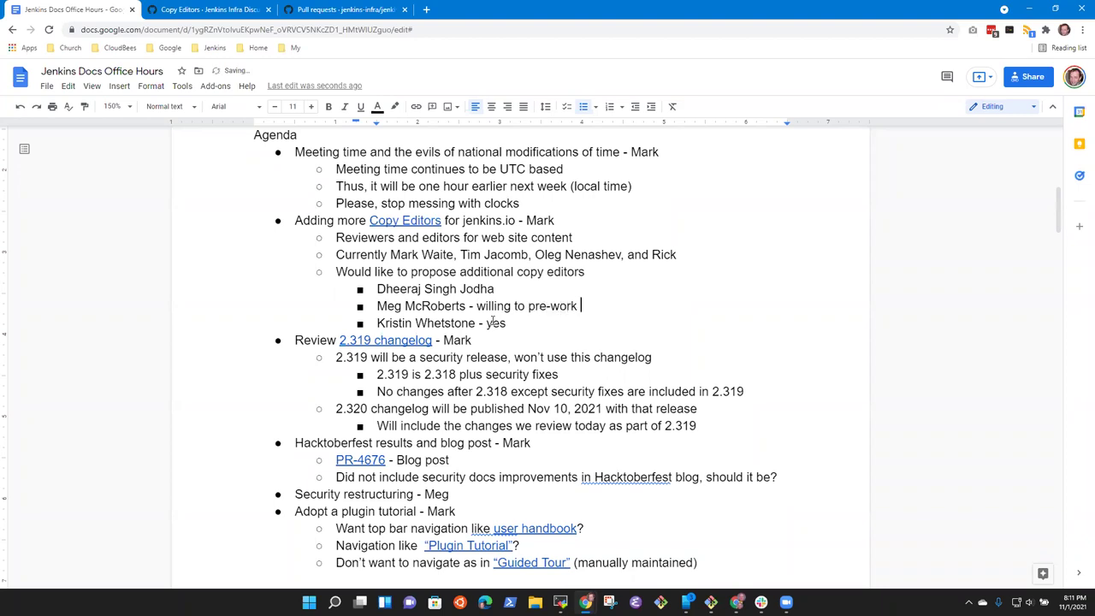
text(first, consider copy editor after mentoring)
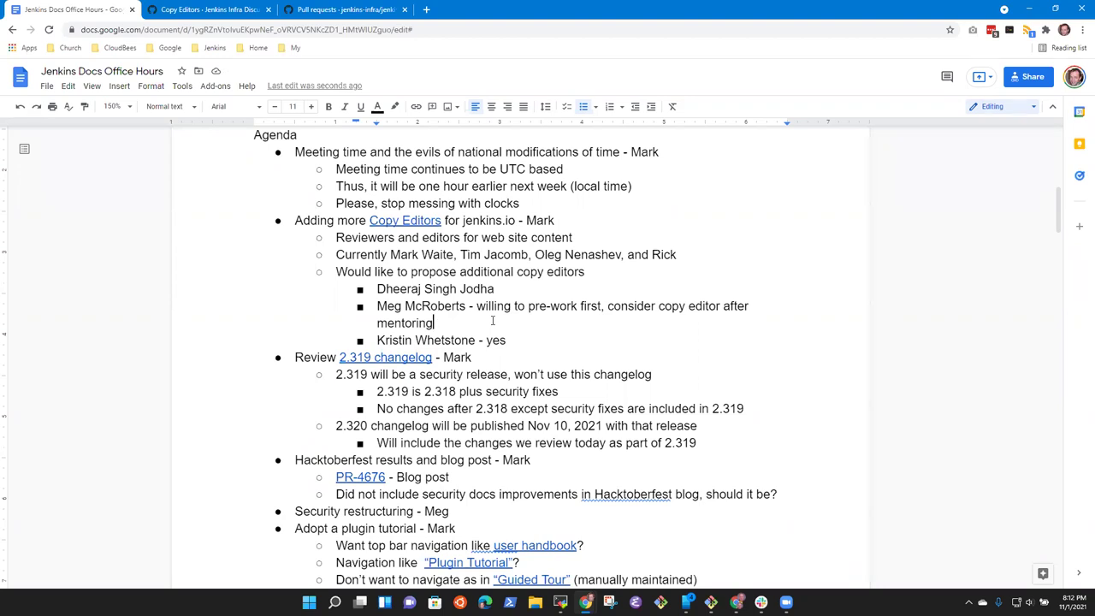
- Replace "willing to pre-work first" with "want mentoring" in the second proposed copy editor's note
key(Up)
key(ctrl+Right)
key(ctrl+Right)
key(ctrl+Right)
key(ctrl+Right)
key(ctrl+Right)
key(ctrl+Left)
key(ctrl+shift+Right)
key(ctrl+shift+Right)
key(ctrl+shift+Right)
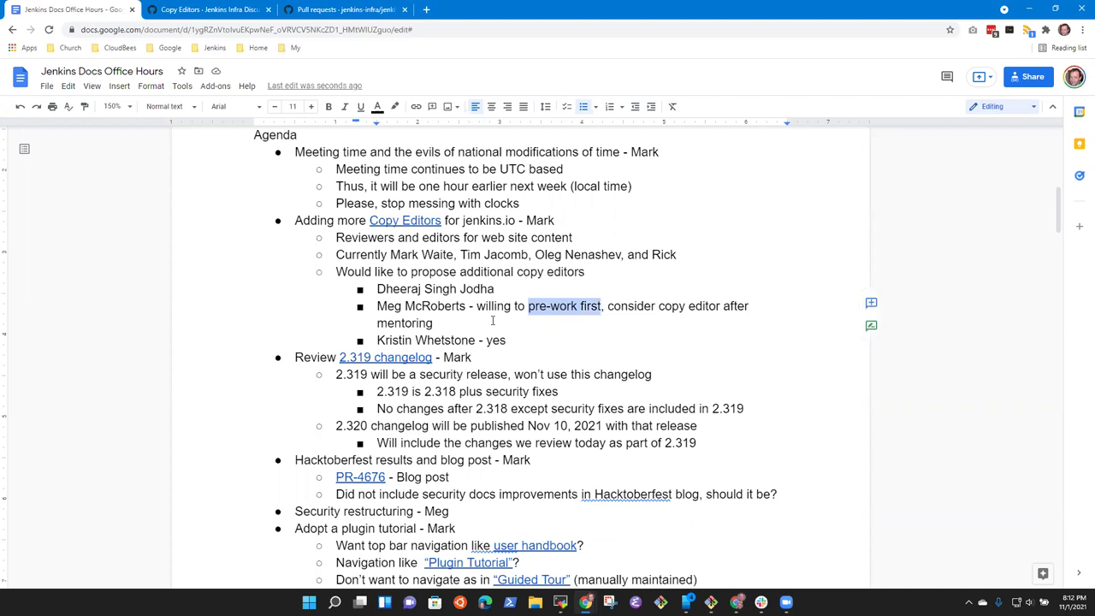
key(Left)
key(ctrl+Left)
key(ctrl+Left)
text(want mentoring)
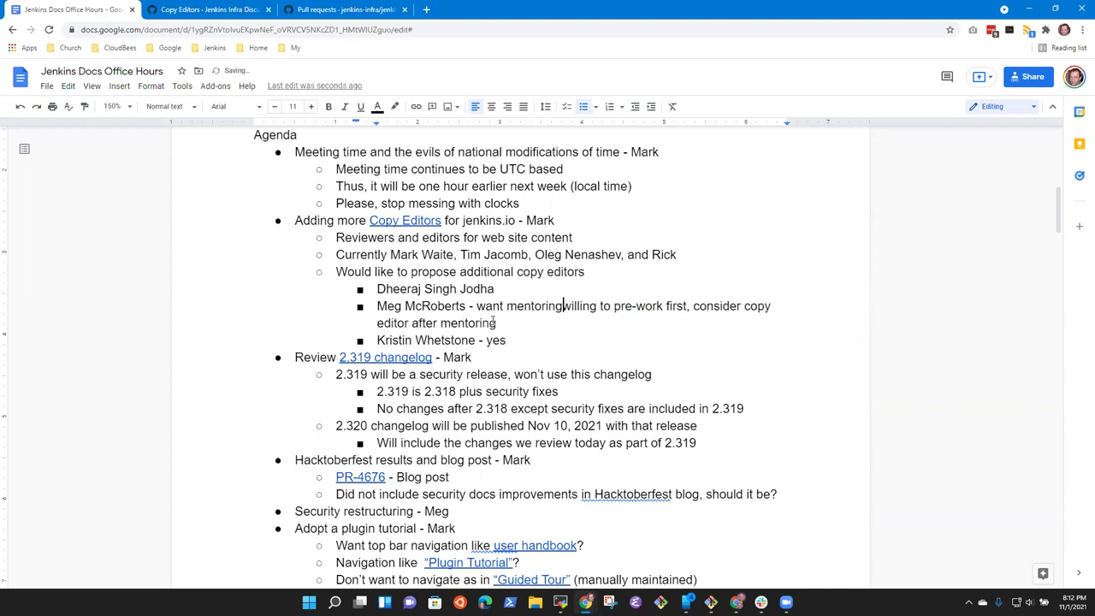
key(ctrl+shift+Right)
key(ctrl+shift+Right)
key(ctrl+shift+Right)
key(ctrl+shift+Right)
key(ctrl+shift+Right)
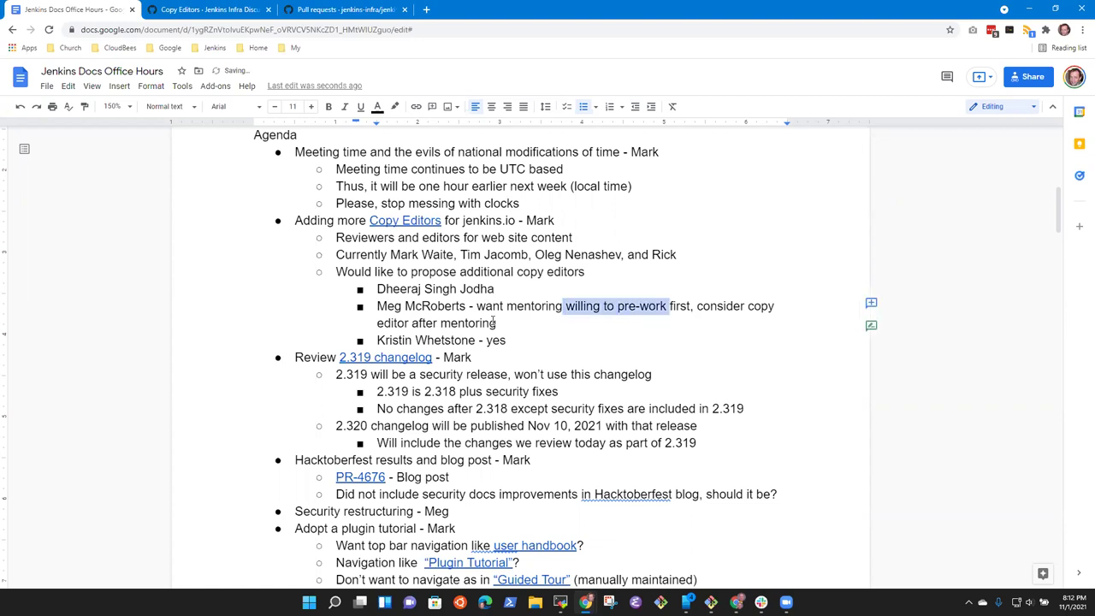
key(BackSpace)
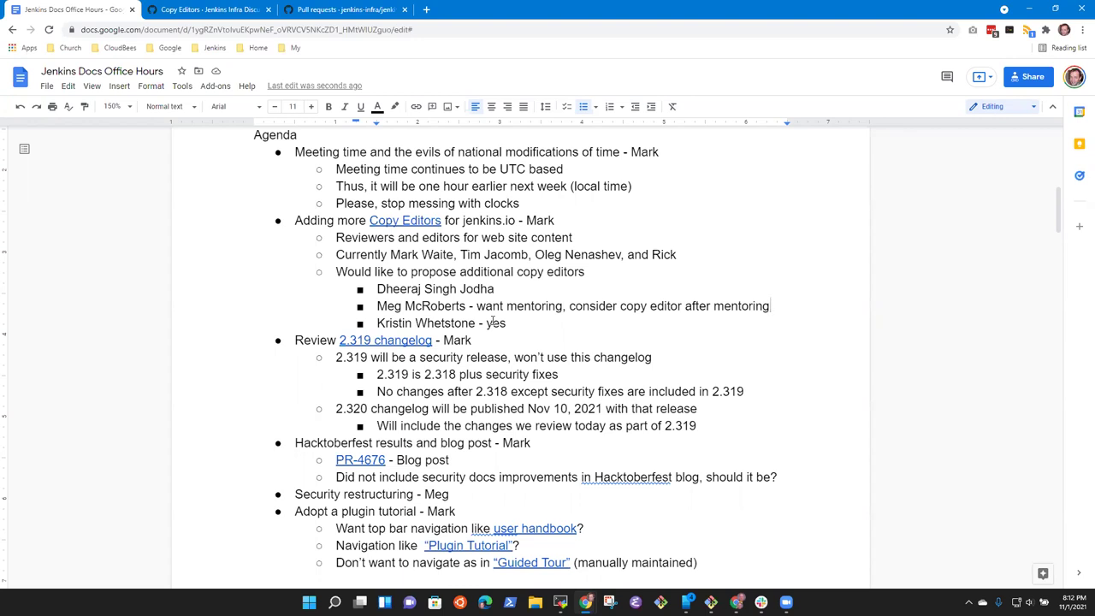
- Move the first proposed copy editor to the end of the list and remove the empty bullet left behind
key(Up)
key(shift+Home)
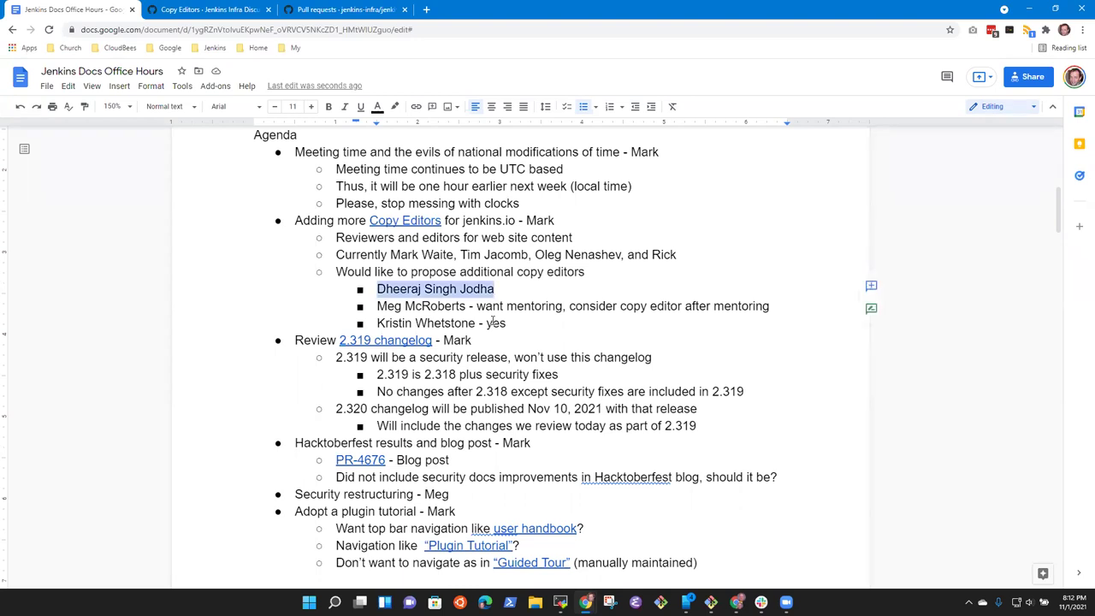
key(BackSpace)
key(Down)
key(End)
key(Return)
key(ctrl+v)
key(Up)
key(Up)
key(Up)
key(Delete)
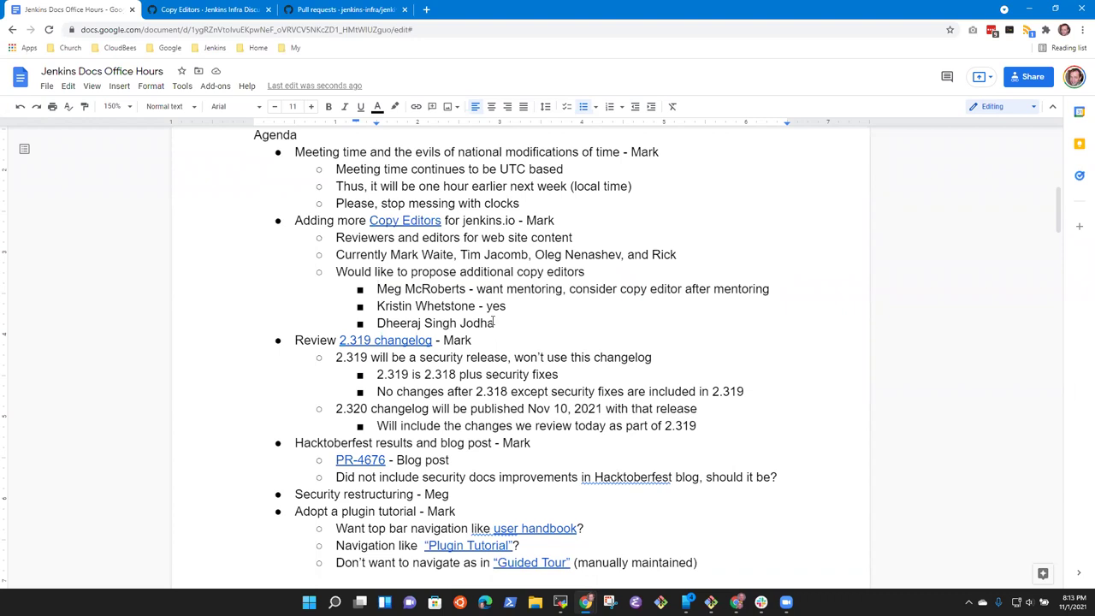
- Add a sub-bullet under the copy editor wanting mentoring: "Willing to do copy editing, not ready to merge anything yet"
key(End)
key(Return)
key(Tab)
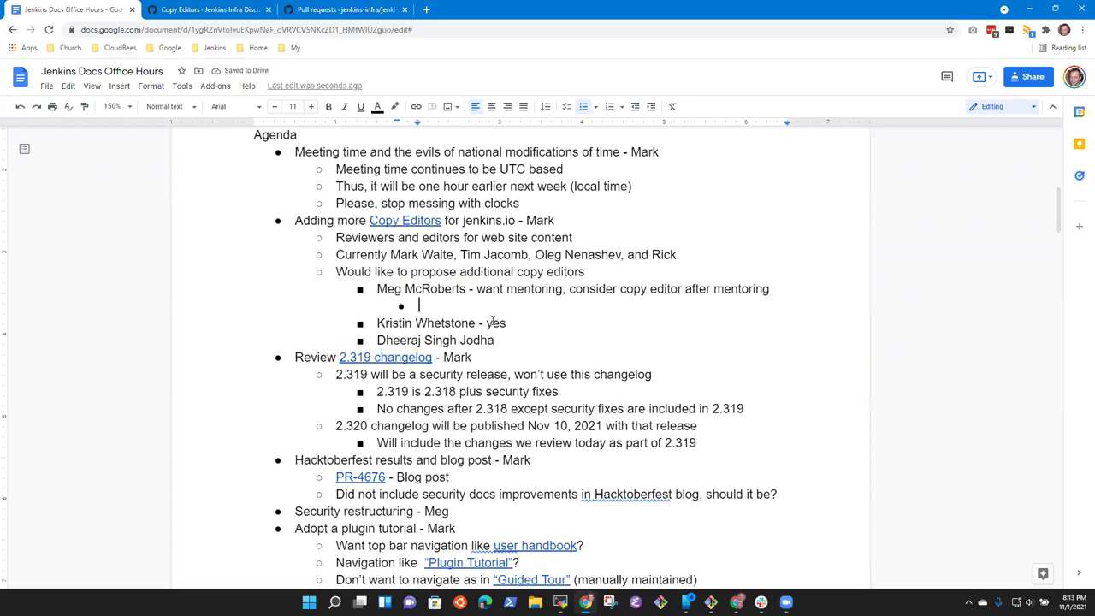
text(Willing to c)
key(BackSpace)
text(do copy )
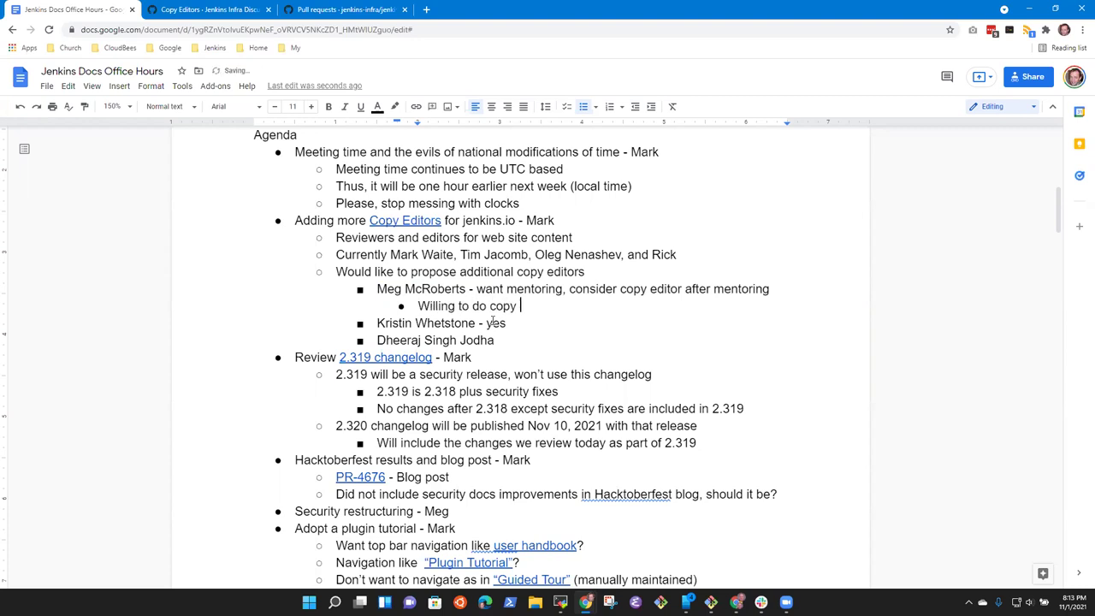
text(editing, not ready to merg)
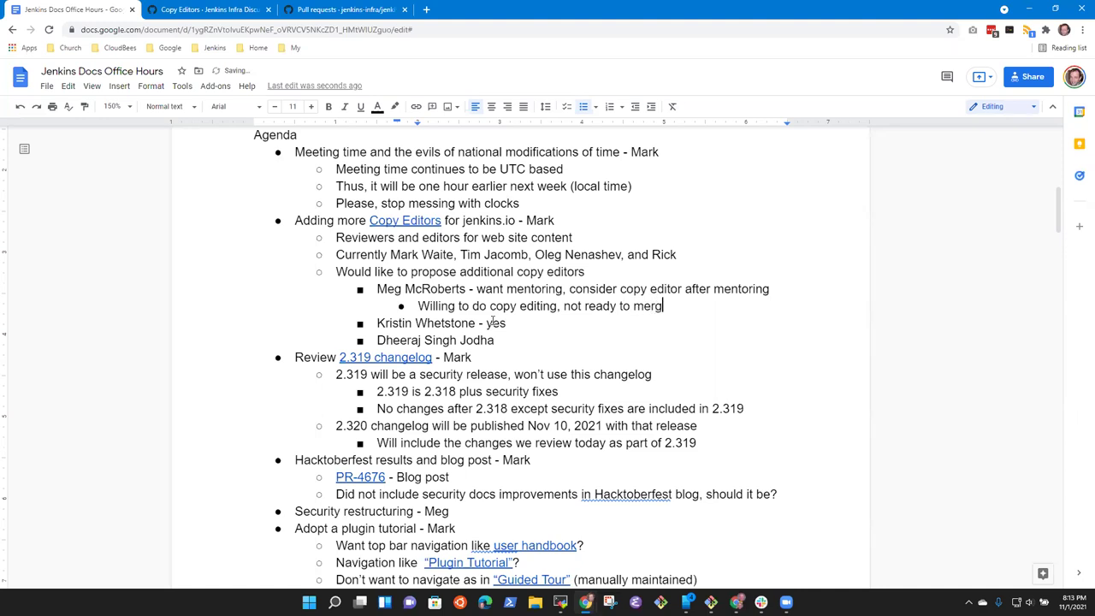
text(e anything yet)
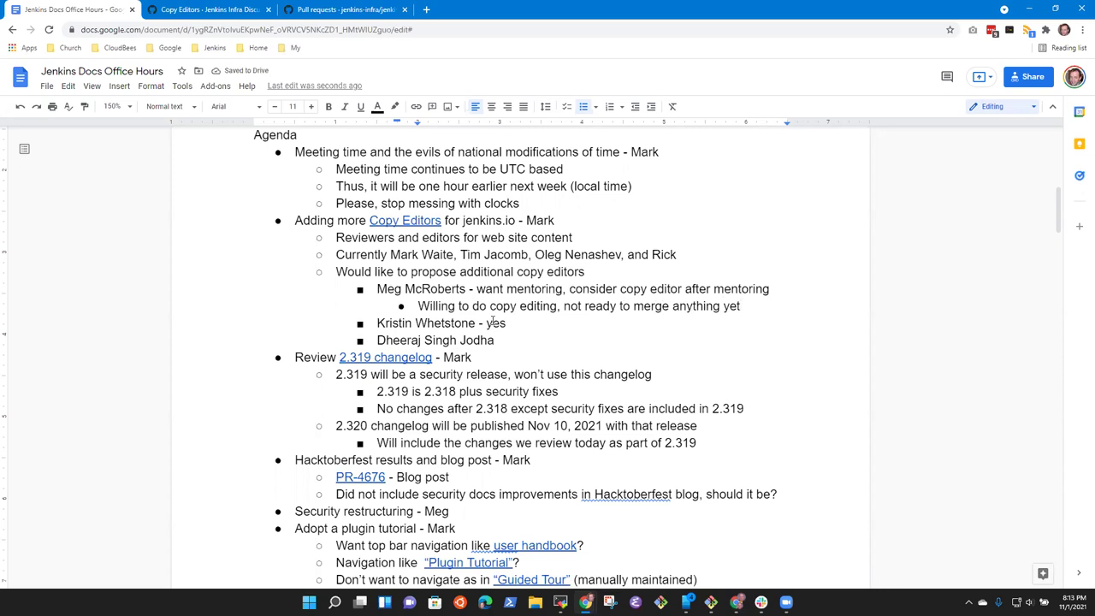
- Add a second sub-bullet reading "Help accelerate the work of other copy editors", declining the incoming call along the way
key(Return)
text(Help accel;e)
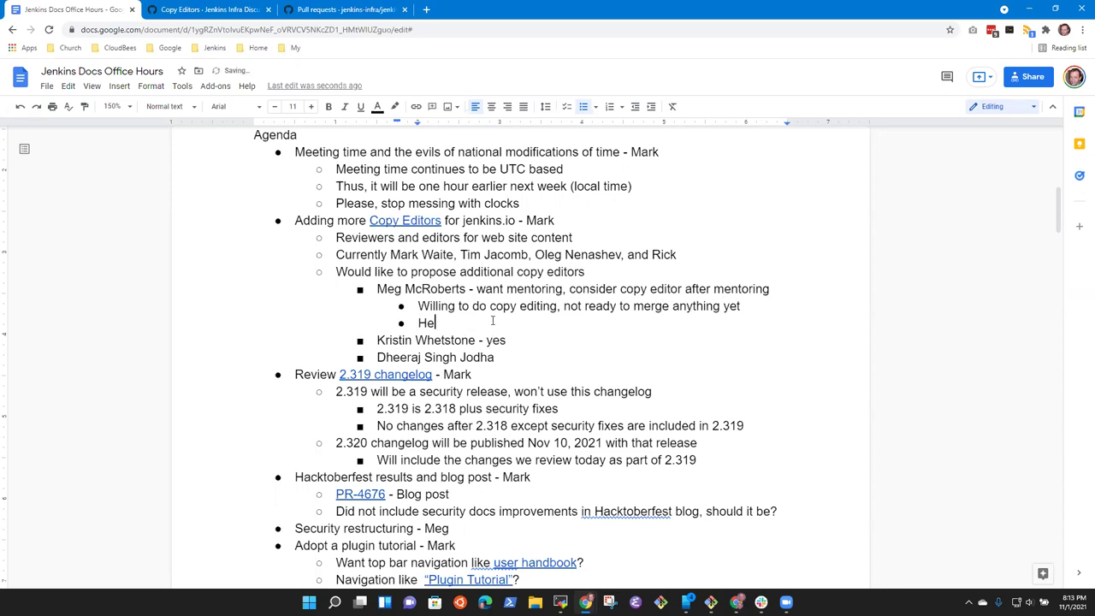
key(BackSpace)
key(BackSpace)
text(erate)
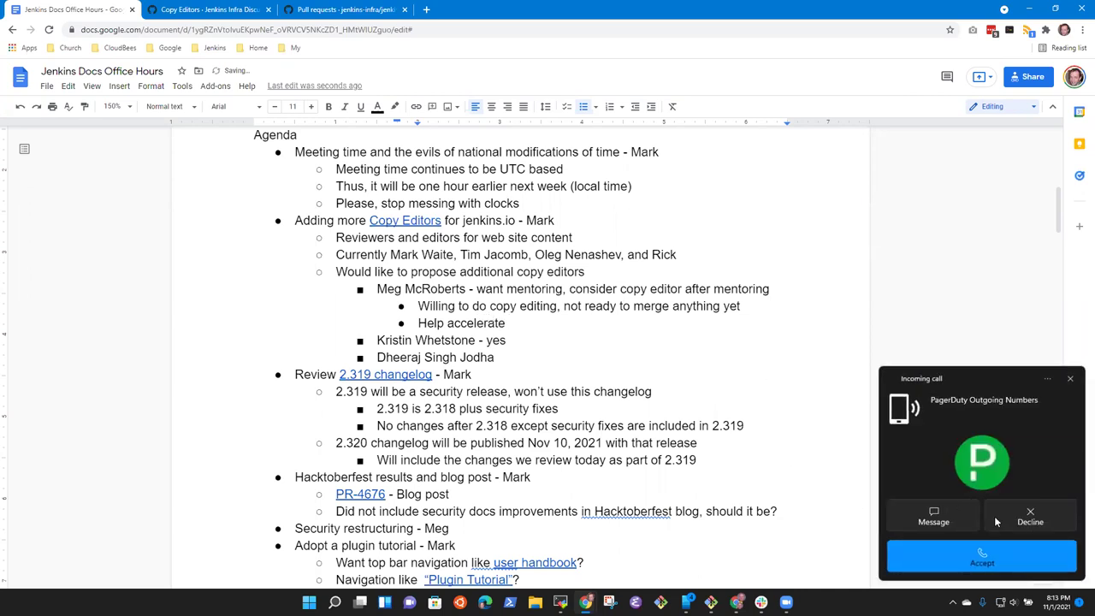
click(1031, 519)
click(511, 323)
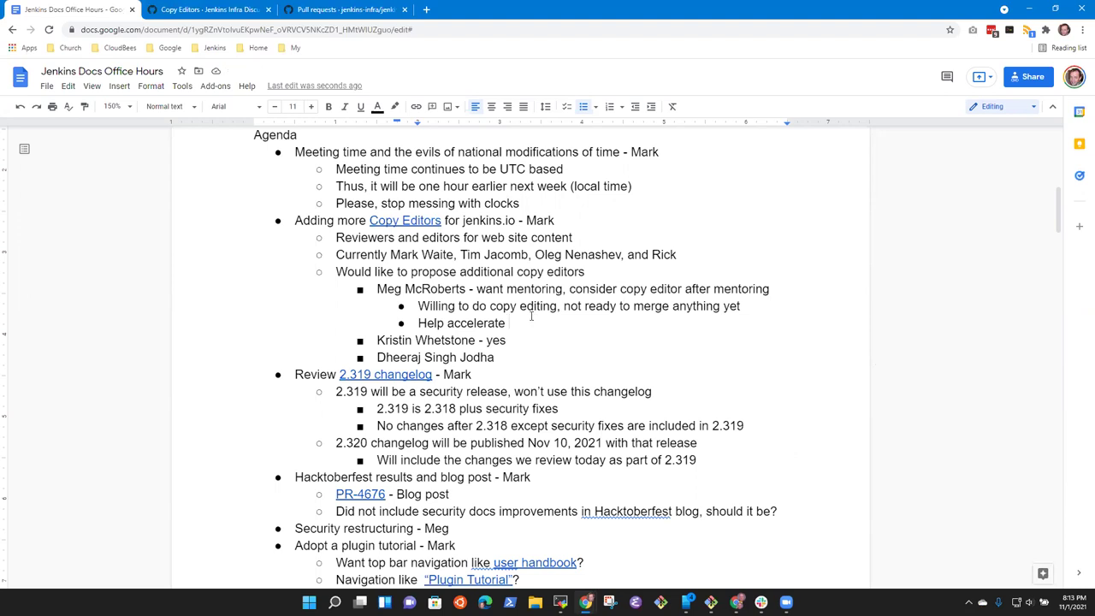
text(the work of other copy editors)
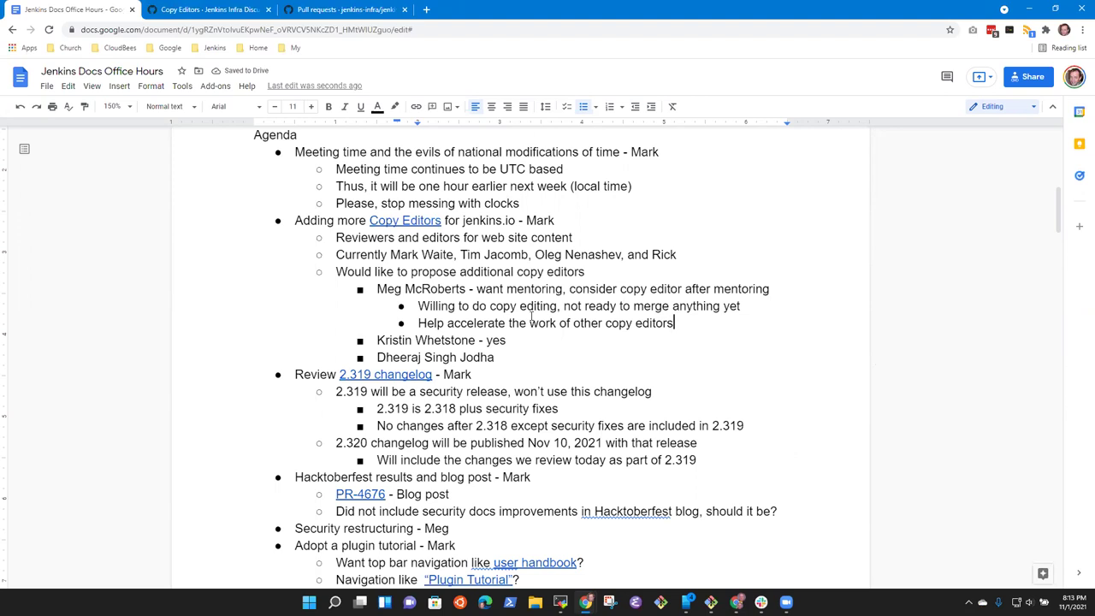
- Reword the second sub-bullet to "Accelerate the work of other copy editors"
key(Home)
key(ctrl+shift+Right)
key(shift+Right)
text(A)
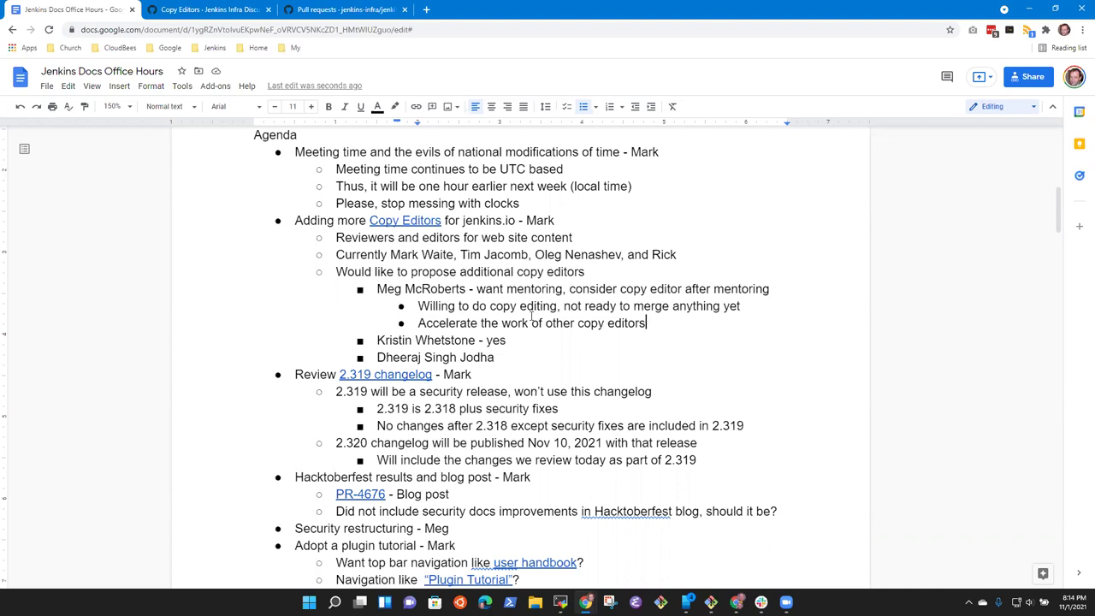
- Delete the last proposed copy editor's entry together with its bullet
key(Down)
key(Down)
key(shift+Home)
key(BackSpace)
key(BackSpace)
key(BackSpace)
key(BackSpace)
- Add a second-level bullet below the proposed editors, assigning the item's owner "to propose the addition to Jenkins developers list"
key(Return)
key(shift+Tab)
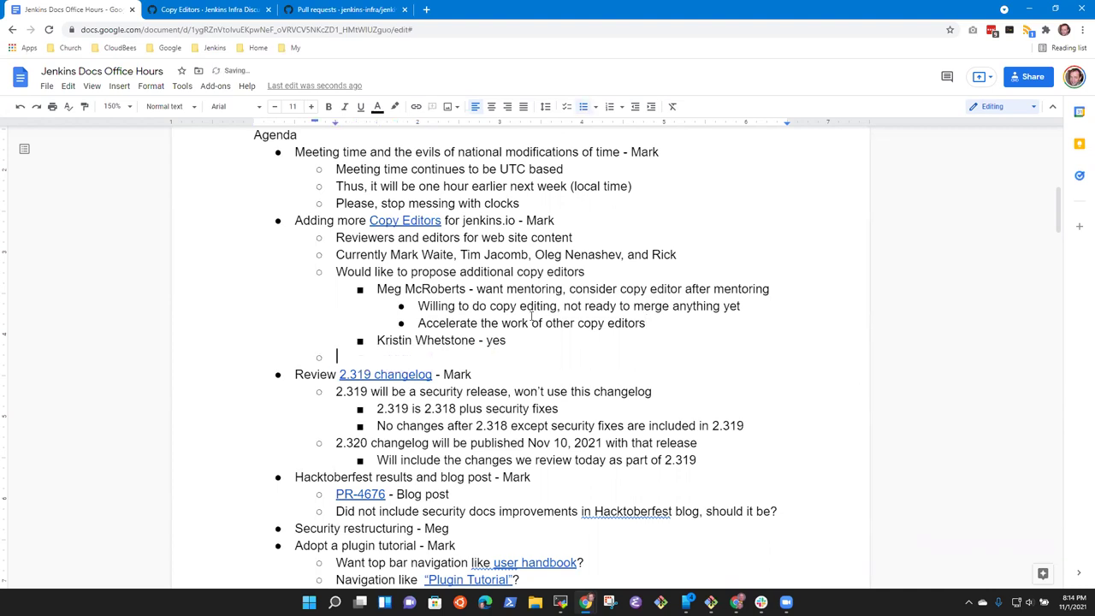
text(Mark to propose )
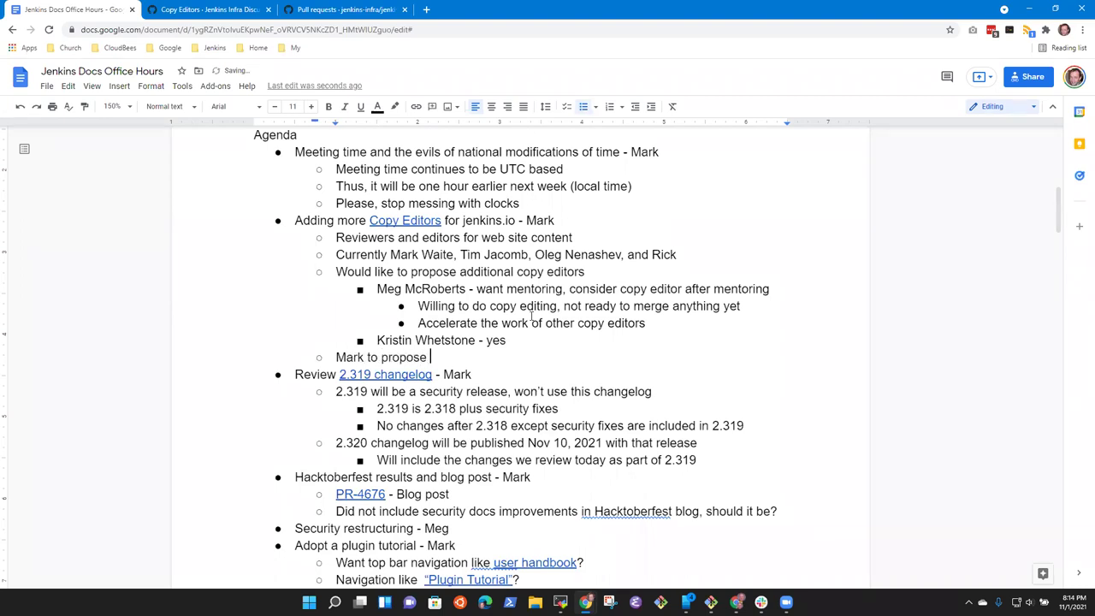
text(the addition to Jenkins developers list)
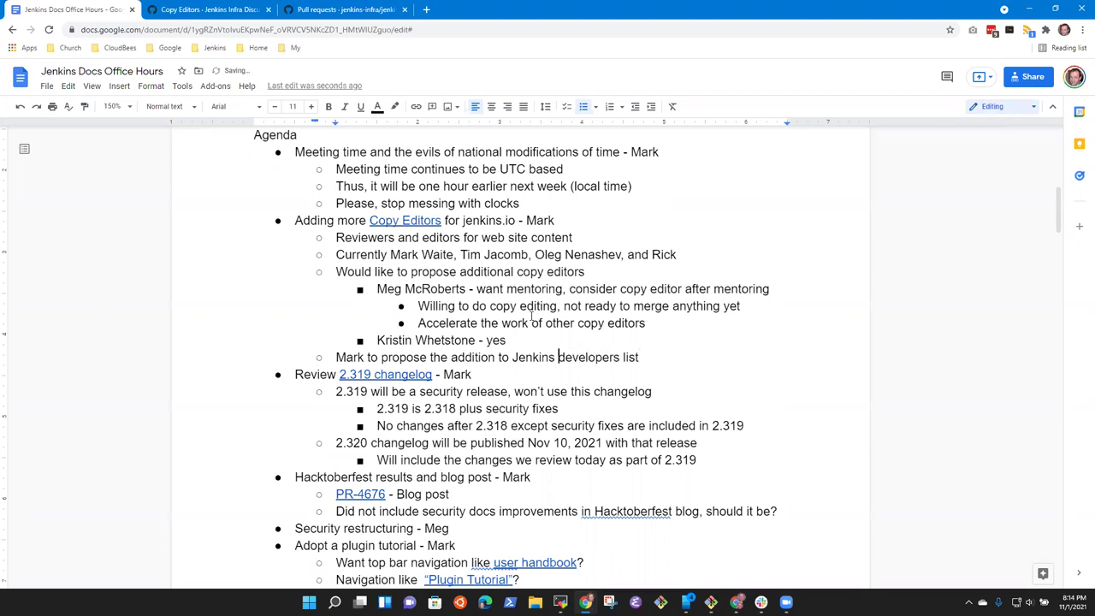
- Change "addition" to "addition(s)" in the new bullet about the Jenkins developers list
key(ctrl+Left)
key(ctrl+Left)
key(ctrl+Left)
key(ctrl+Right)
text((s))
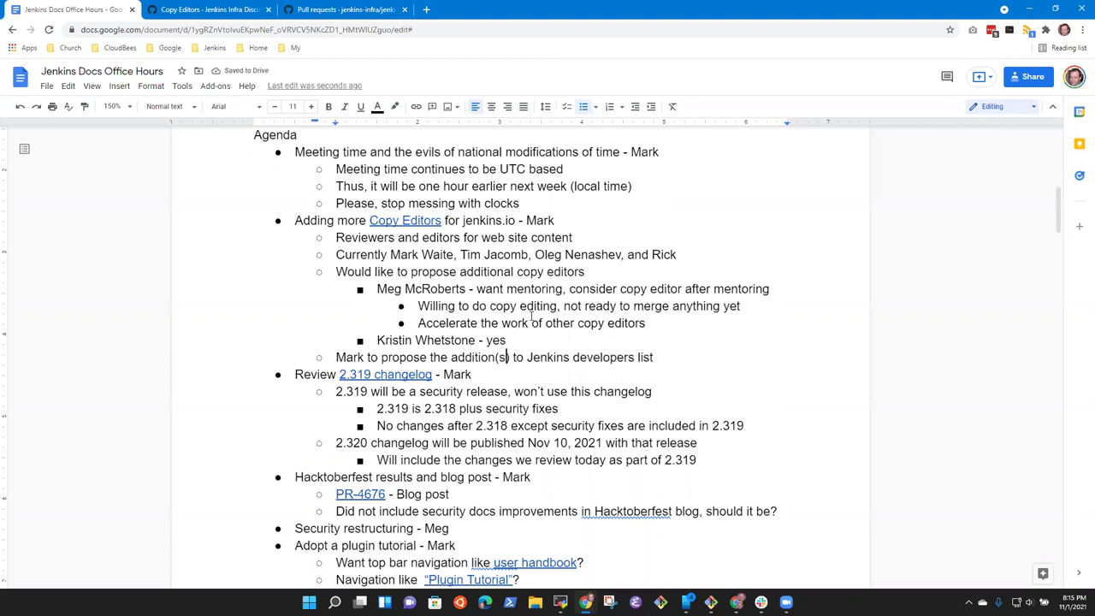
key(ctrl+Left)
key(ctrl+Left)
key(ctrl+Left)
key(ctrl+Left)
key(ctrl+BackSpace)
key(End)
key(ctrl+Left)
key(ctrl+Left)
key(Home)
key(ctrl+Right)
key(ctrl+Right)
key(ctrl+Left)
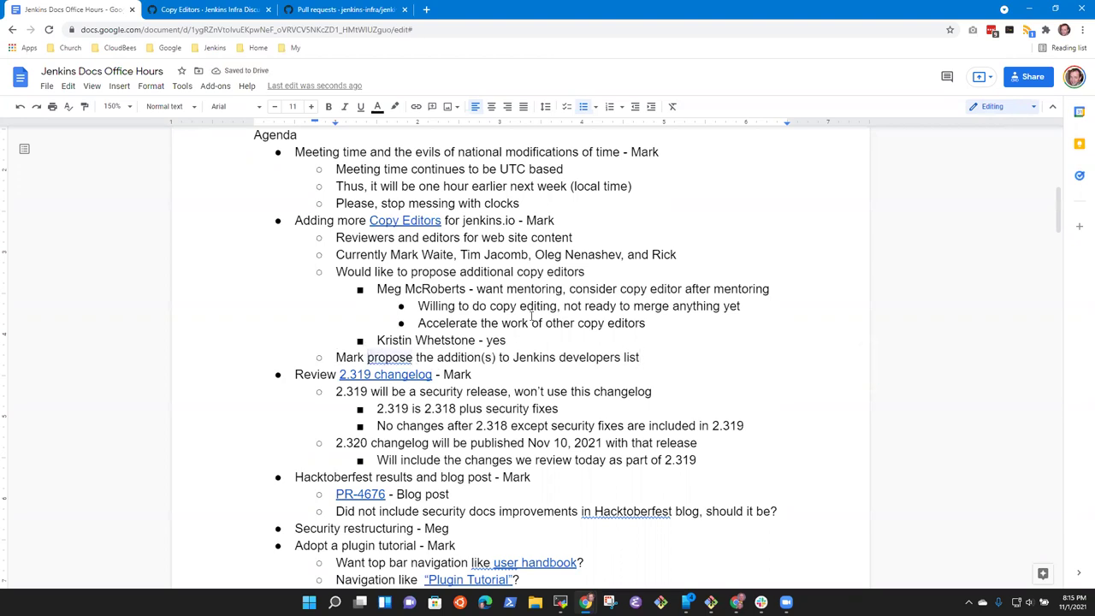
text(to)
key(End)
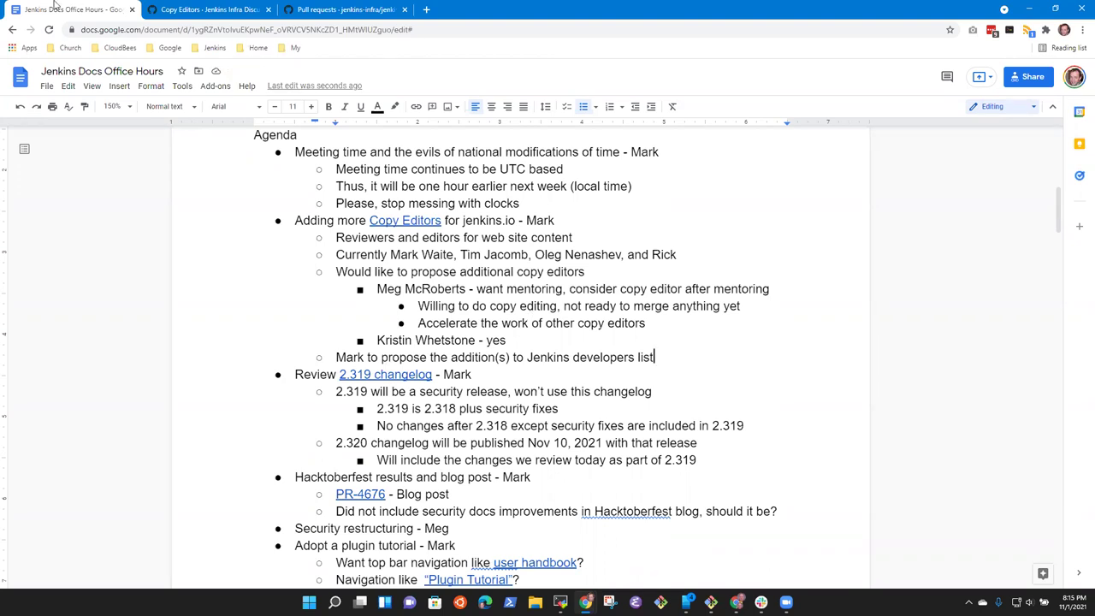
- Open the Restructure Security section pull request linked further down in the notes and skim its description and conversation
scroll(519, 428, down, 3)
scroll(518, 429, down, 4)
click(369, 278)
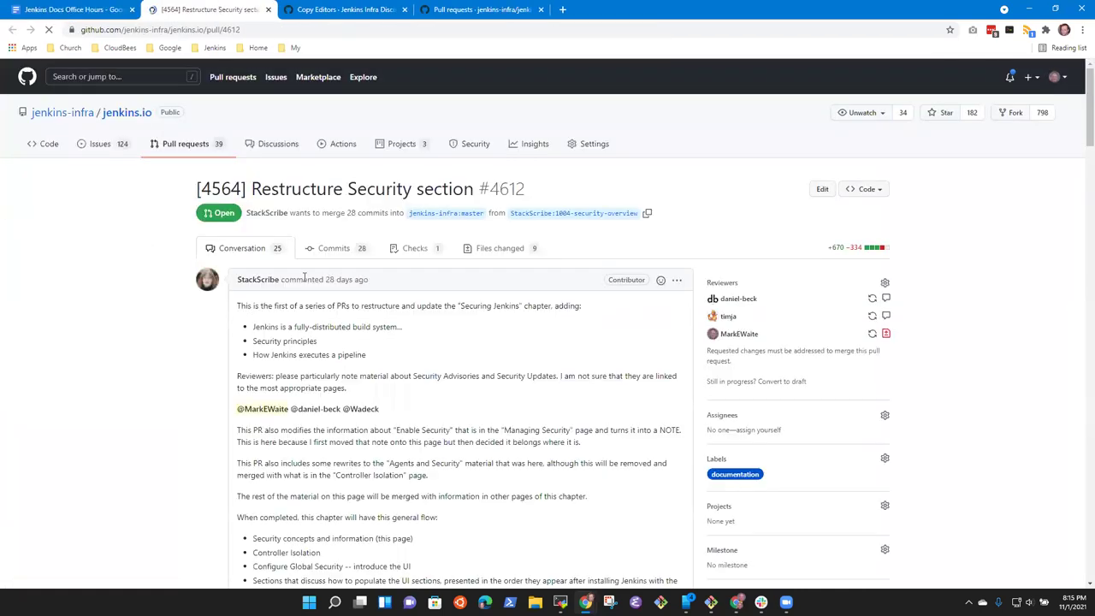
scroll(415, 320, down, 20)
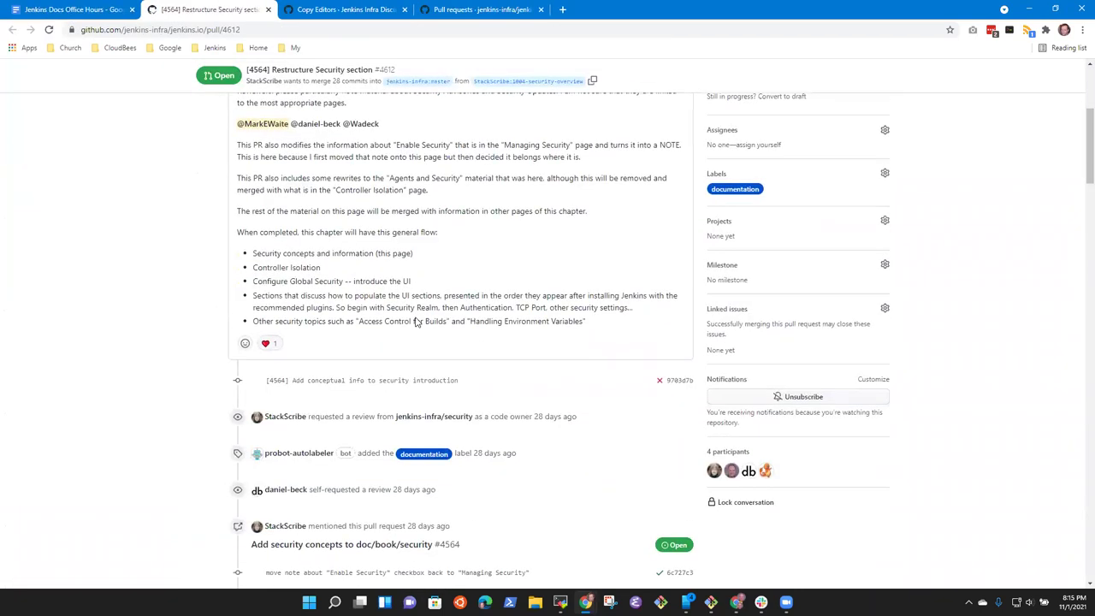
scroll(421, 333, down, 15)
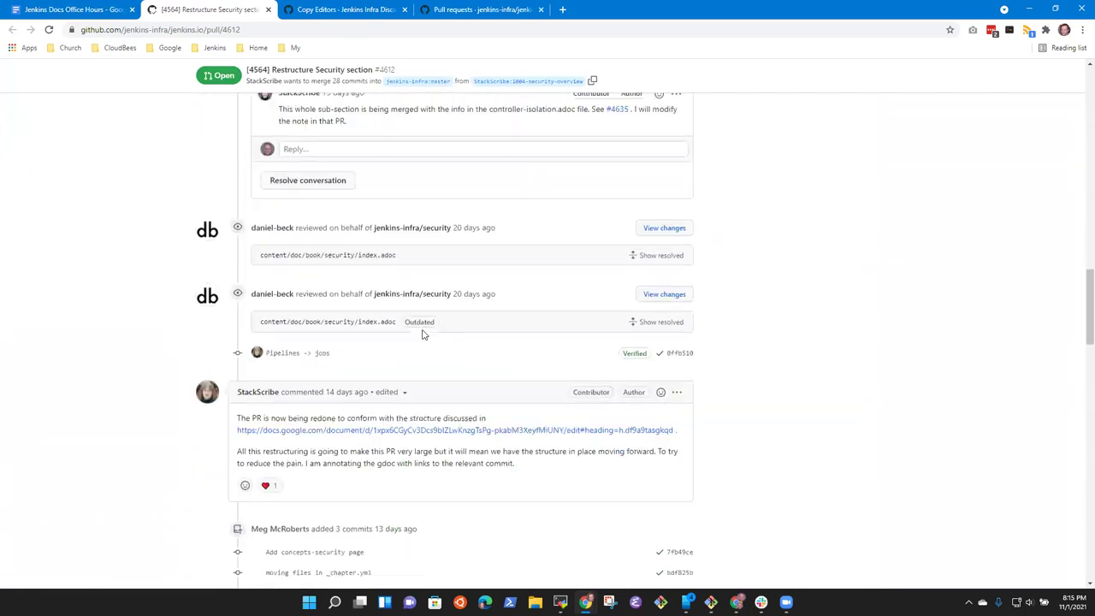
scroll(425, 340, down, 15)
- Go from the pull request to the jenkins.io repository's list of open pull requests
scroll(430, 340, up, 20)
scroll(126, 137, up, 5)
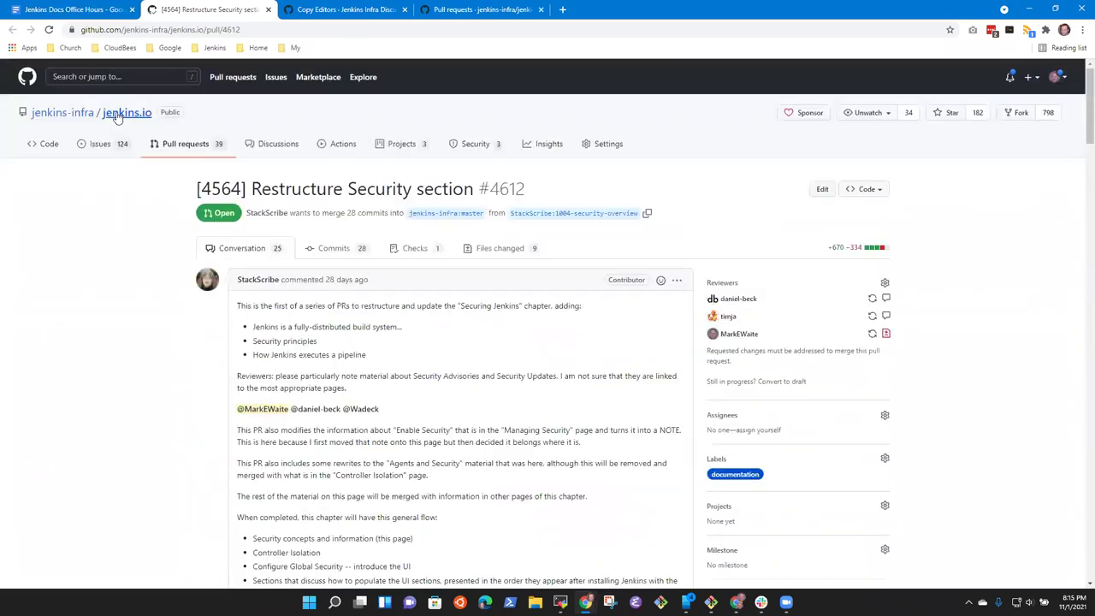
click(180, 142)
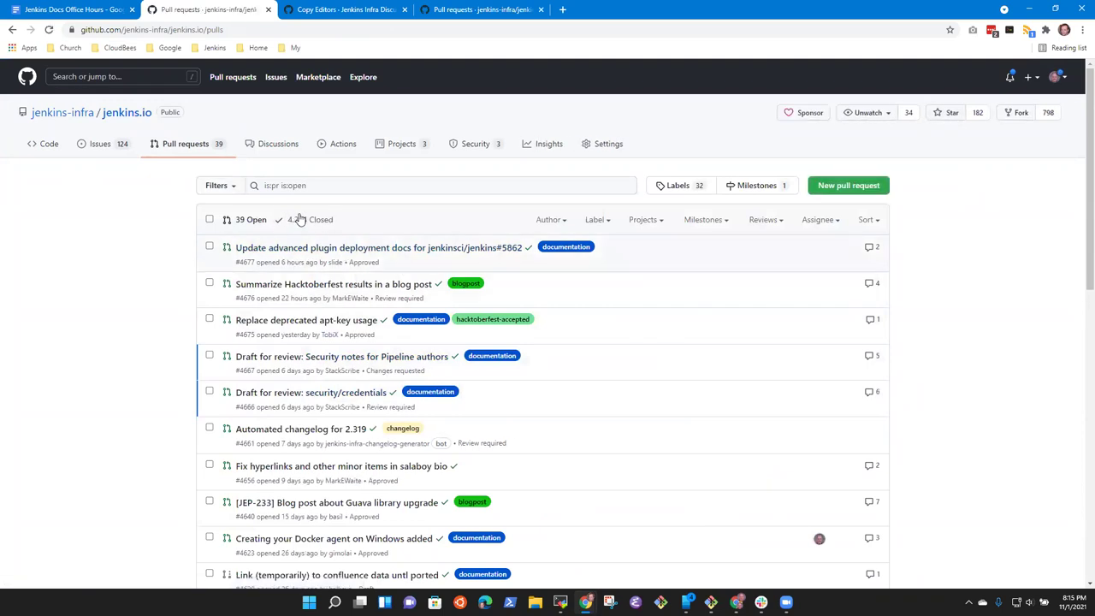
- Check the repository's closed and open pull requests, and open the merged "Define controller, node, agent, executor" pull request to read it
click(299, 219)
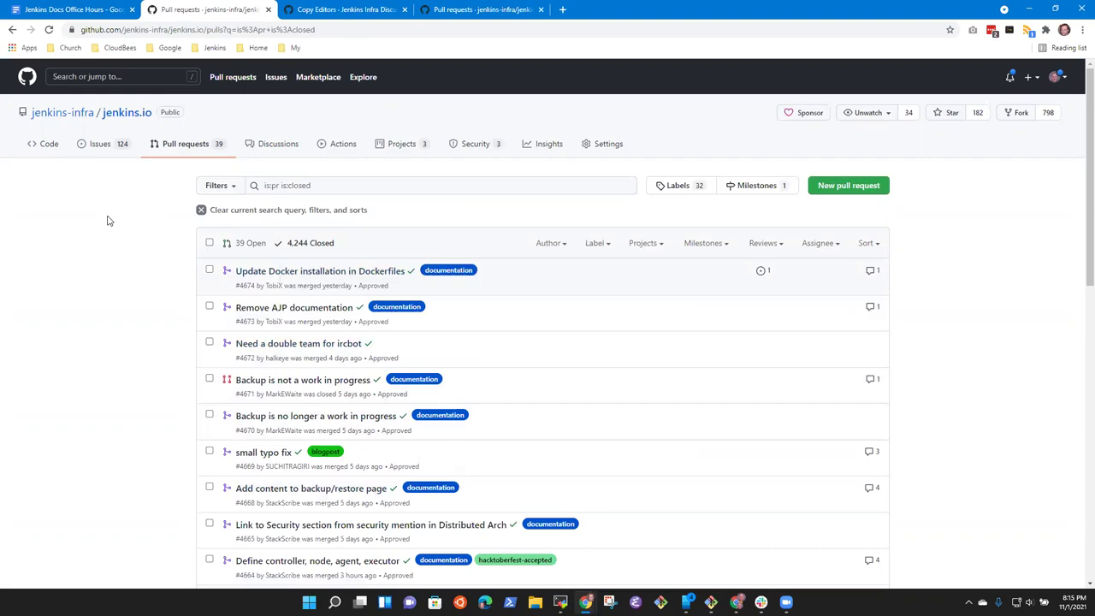
click(252, 243)
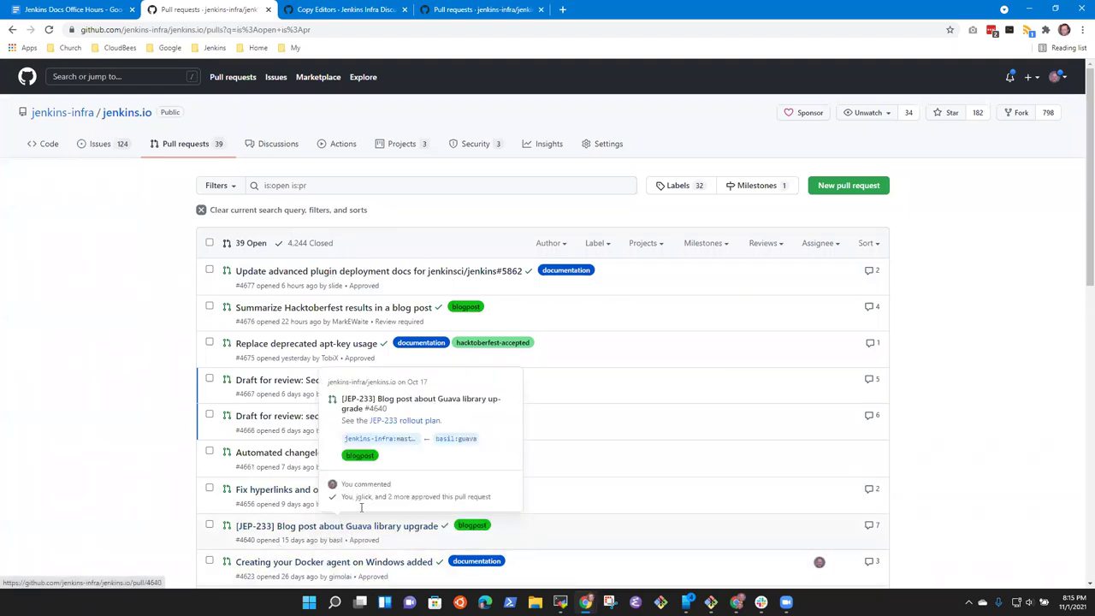
click(310, 246)
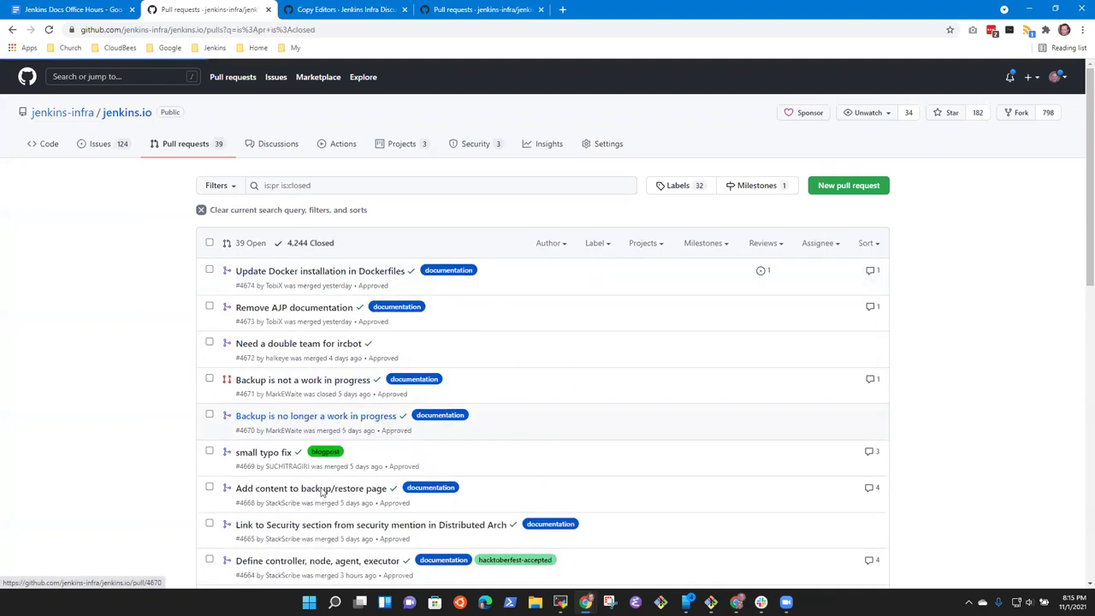
click(354, 565)
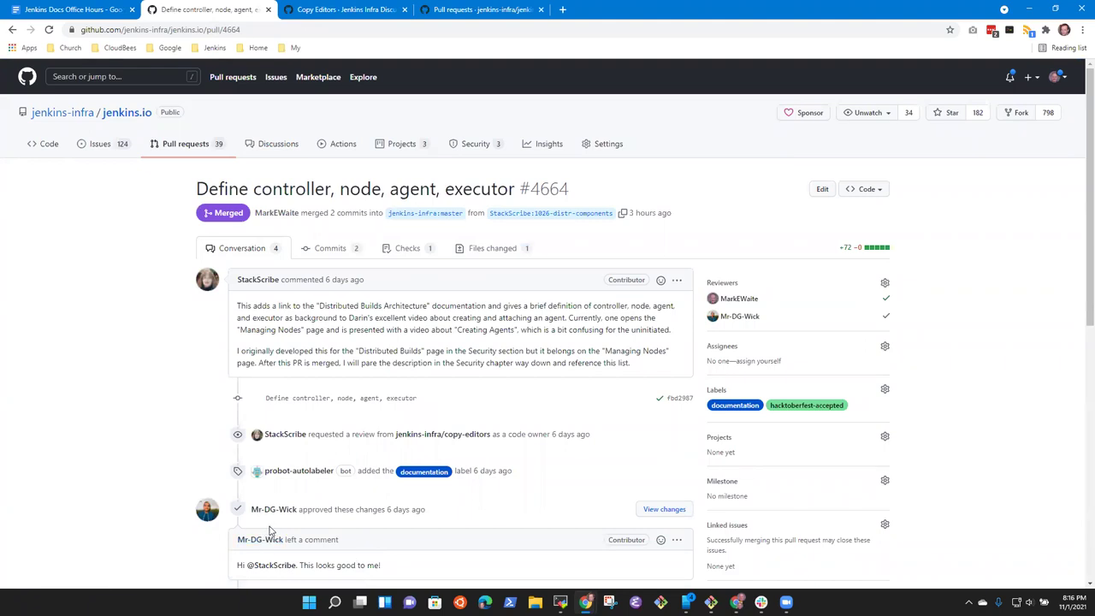
mouse_move(263, 512)
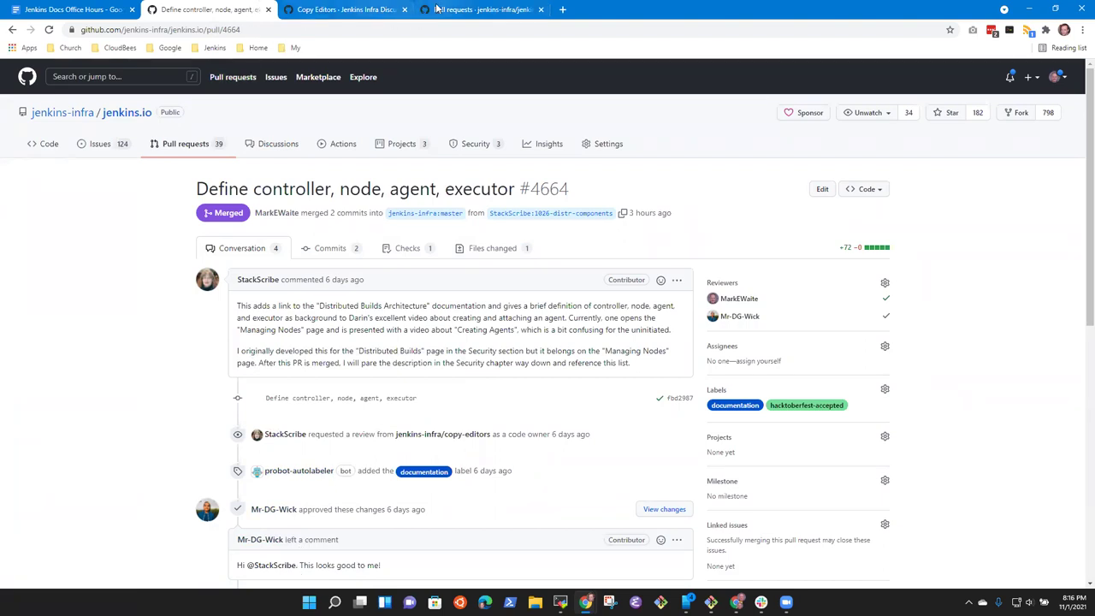
- In the Jenkins Docs Office Hours notes, add a top-level bullet "Structural definition and content placeholders for User Handbook" after the copy editors item
click(75, 9)
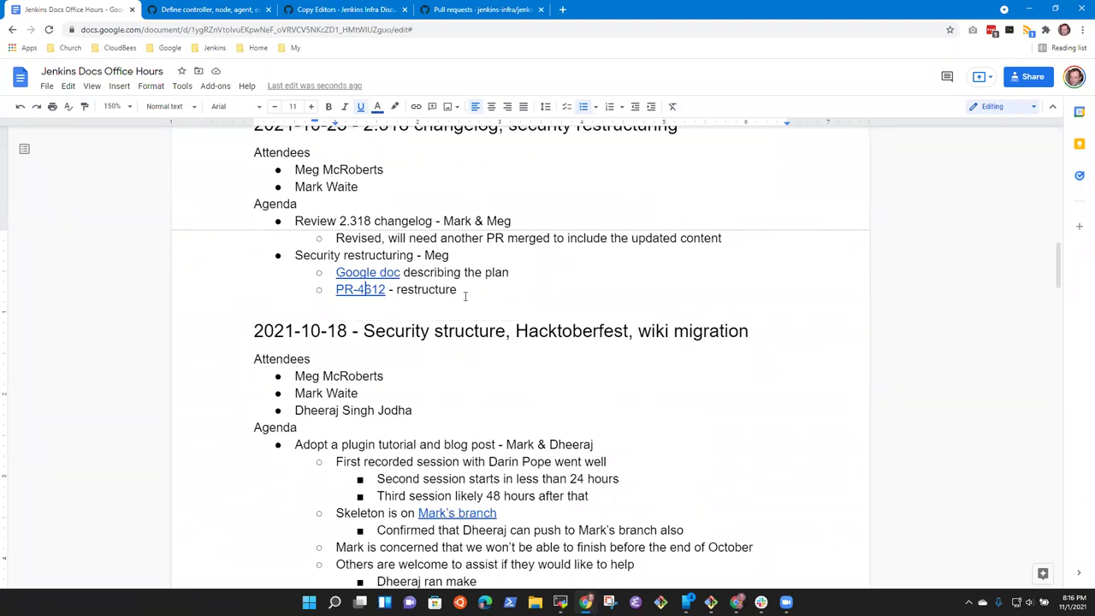
scroll(465, 296, up, 2)
scroll(408, 337, down, 1)
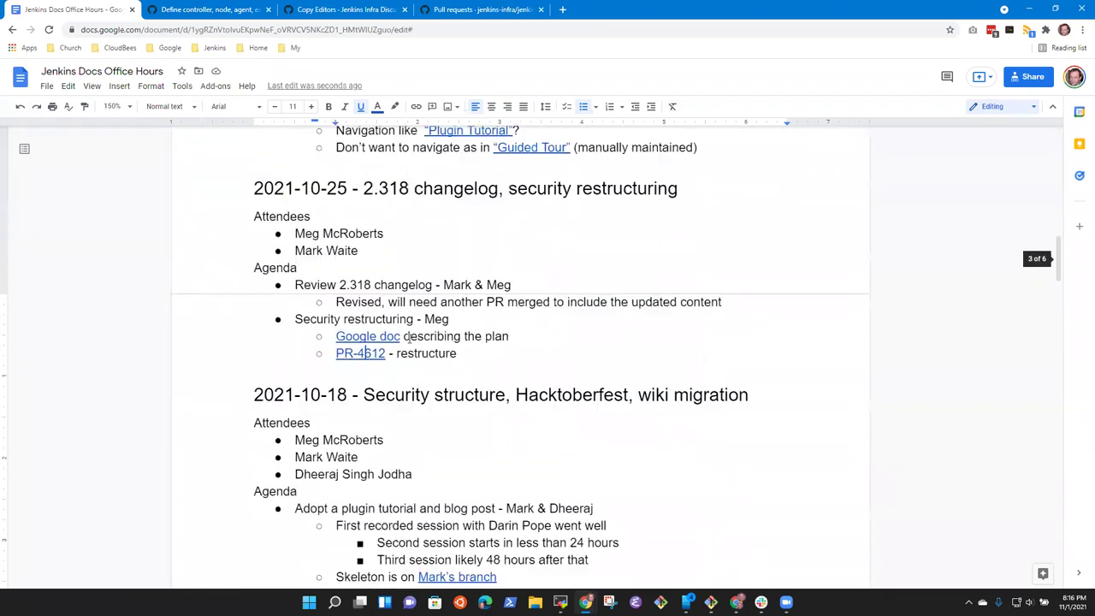
scroll(408, 337, up, 5)
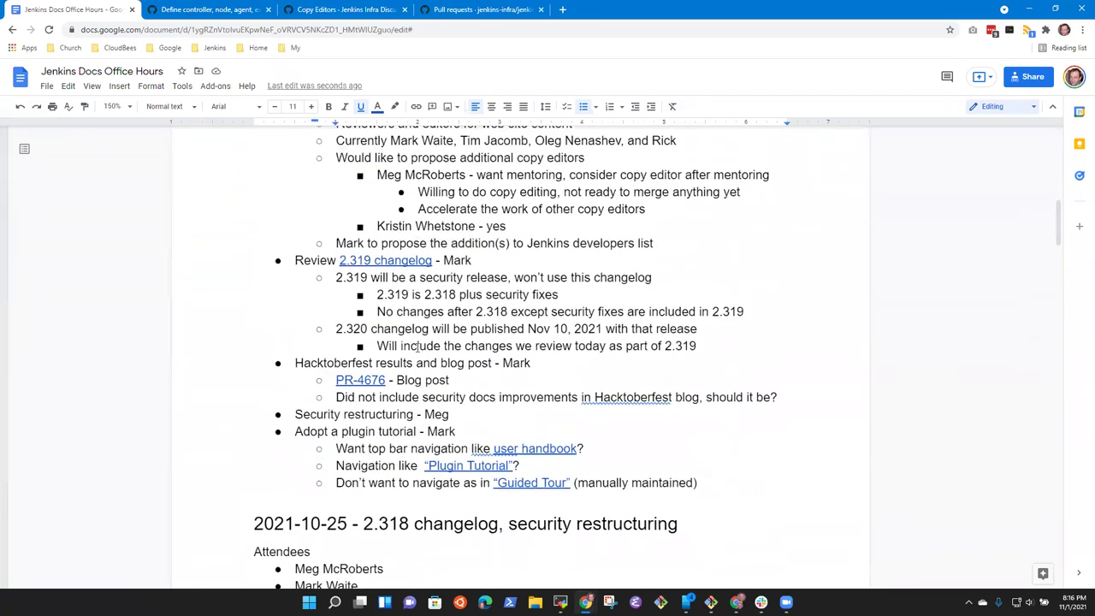
scroll(421, 264, up, 2)
scroll(407, 291, down, 2)
scroll(452, 246, up, 2)
scroll(462, 253, down, 1)
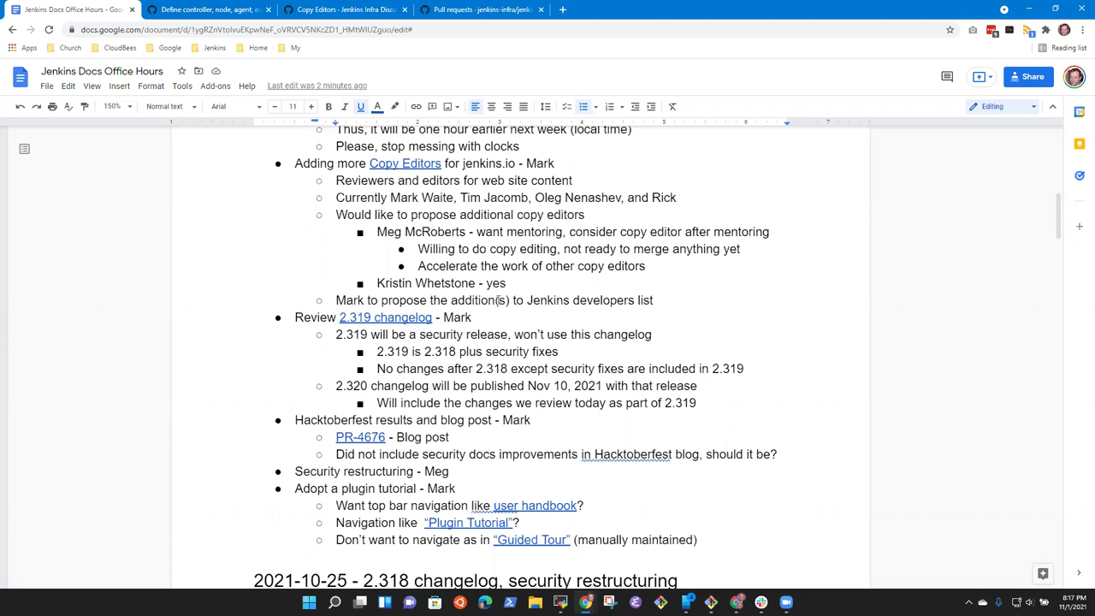
click(601, 300)
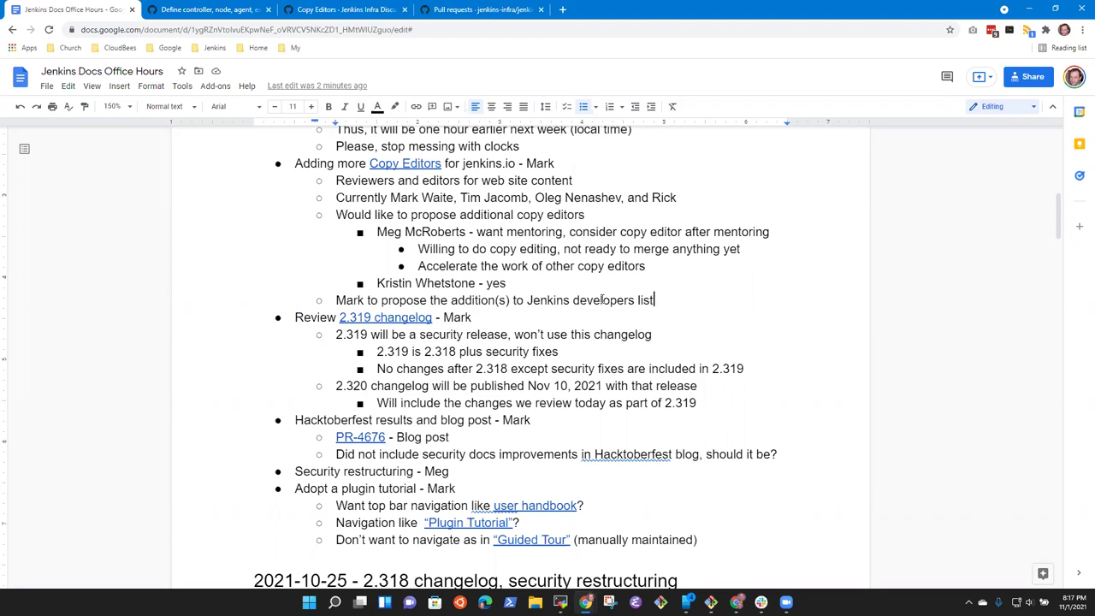
key(Return)
key(shift+Tab)
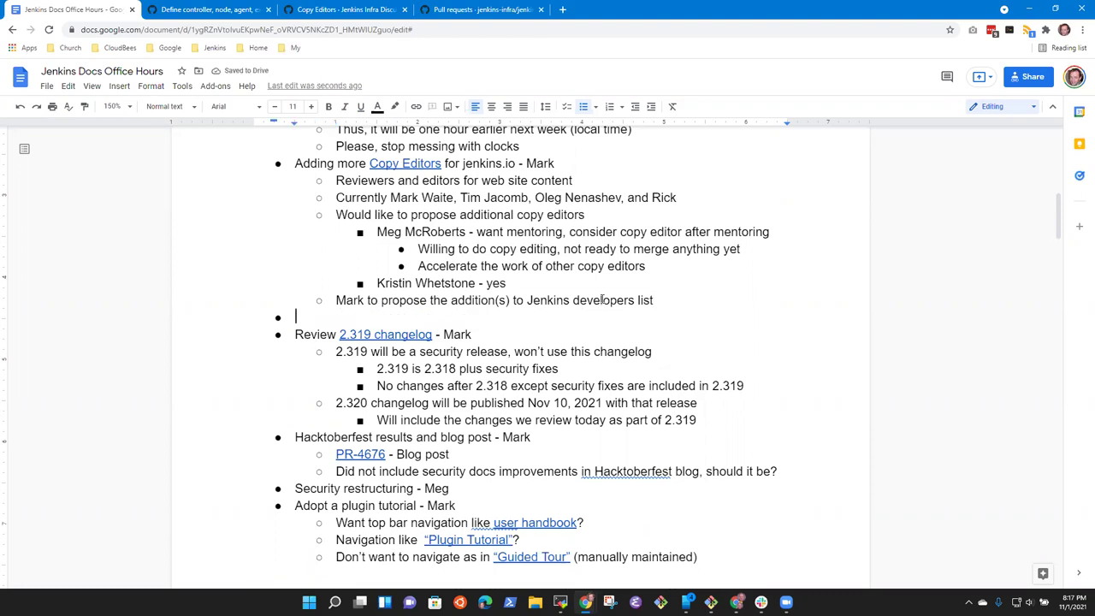
text(Structural)
text(definition and content)
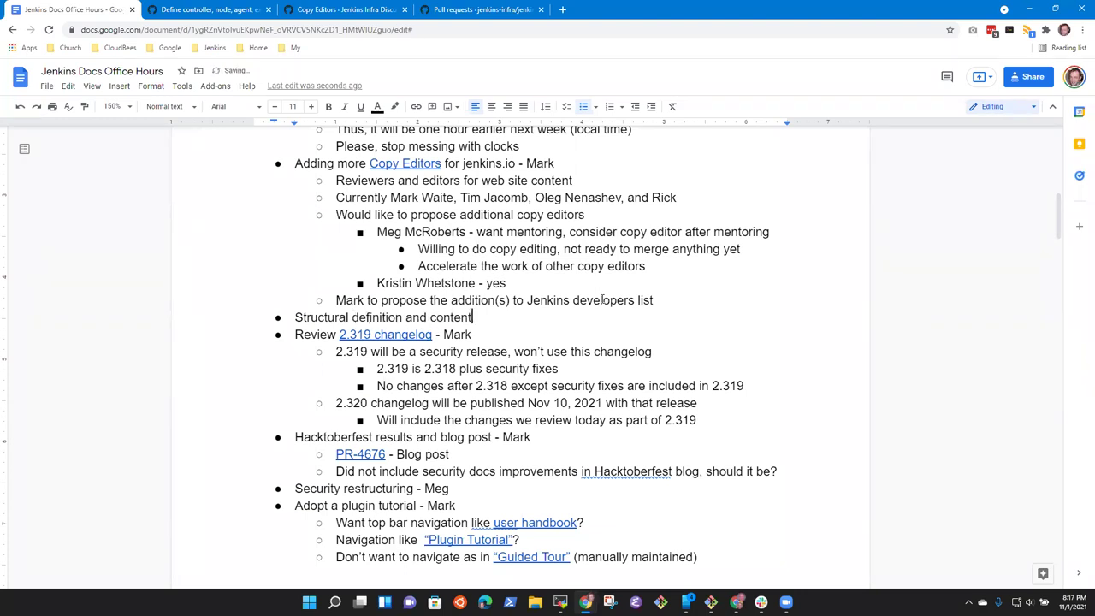
text( placeholders for )
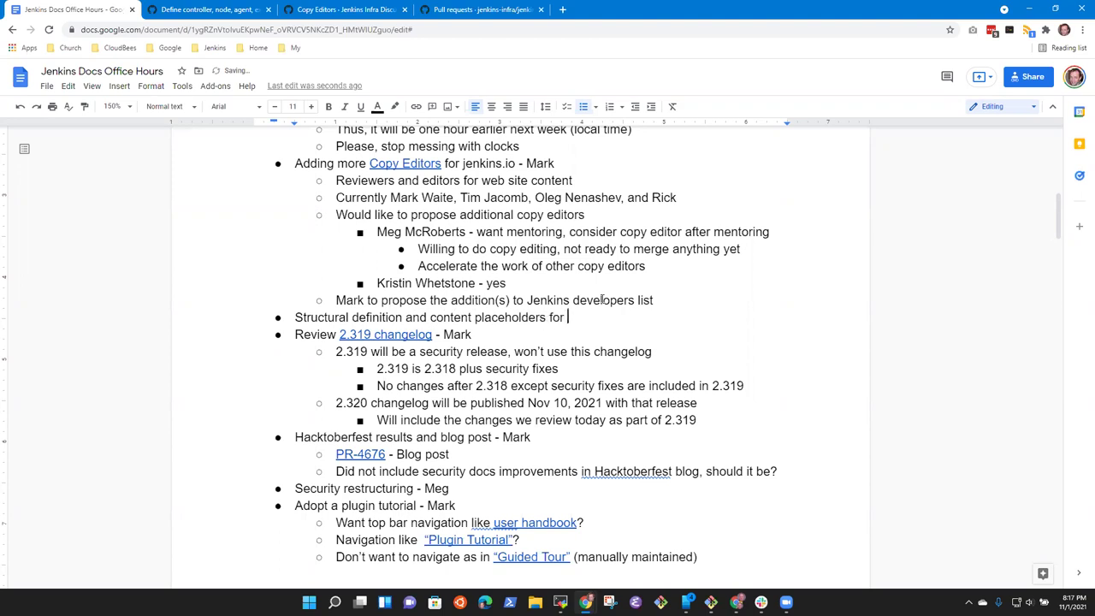
text(User Handbook)
- Add a second-level bullet under the User Handbook item reading "Where do we discuss the structure, who guides it?"
key(Return)
key(Tab)
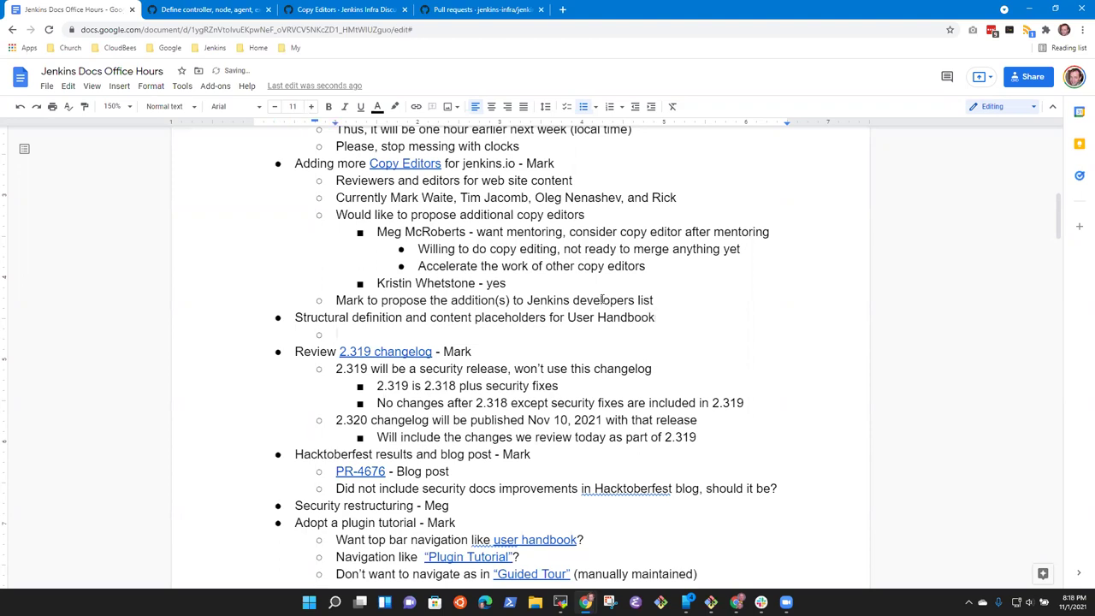
text(W)
key(BackSpace)
text(Where do w)
key(BackSpace)
text(do we discuss the )
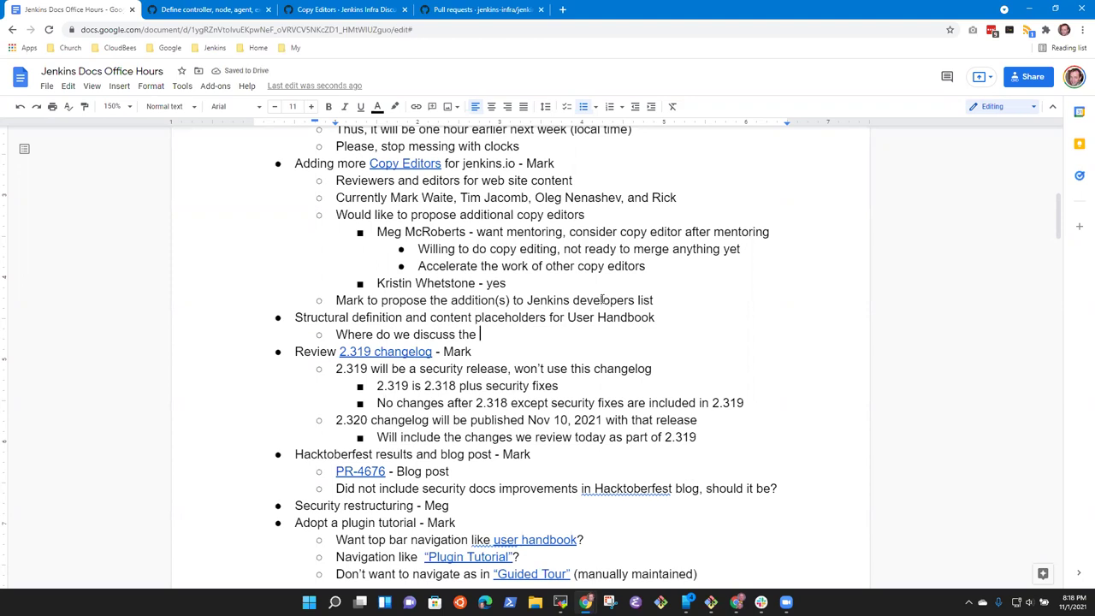
text(structure, who )
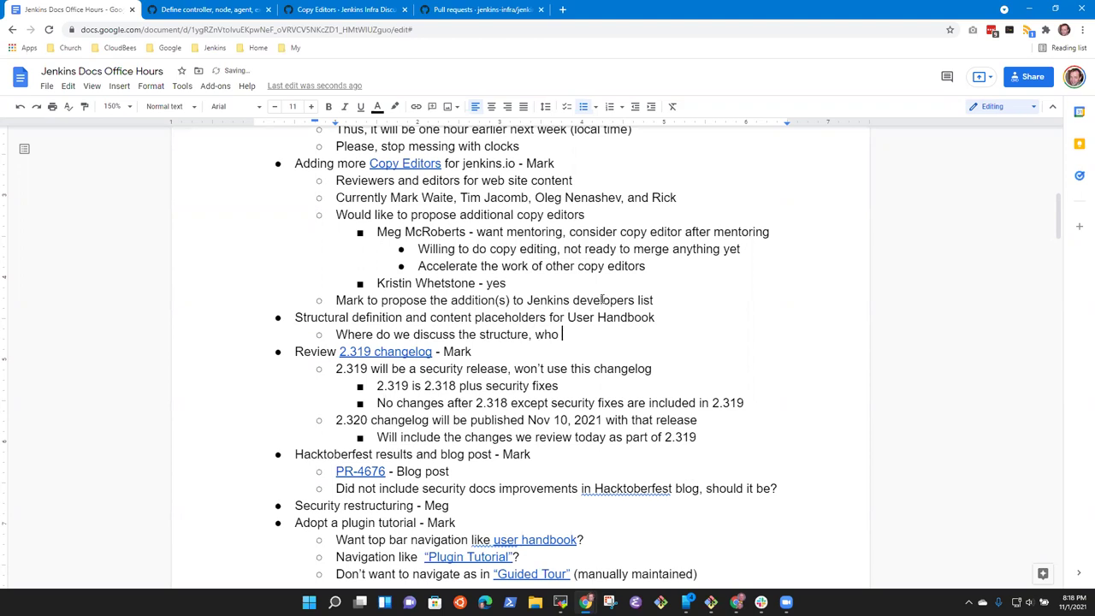
text(guides it)
text(?)
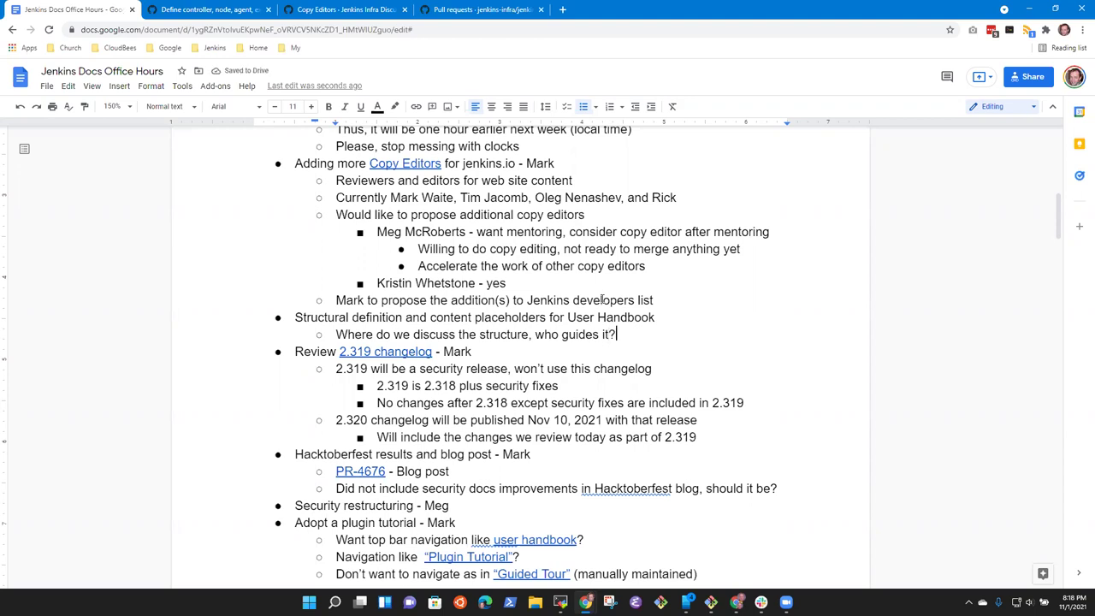
- Add another second-level bullet below the question reading "Office hours and the chat channels are the places"
key(Return)
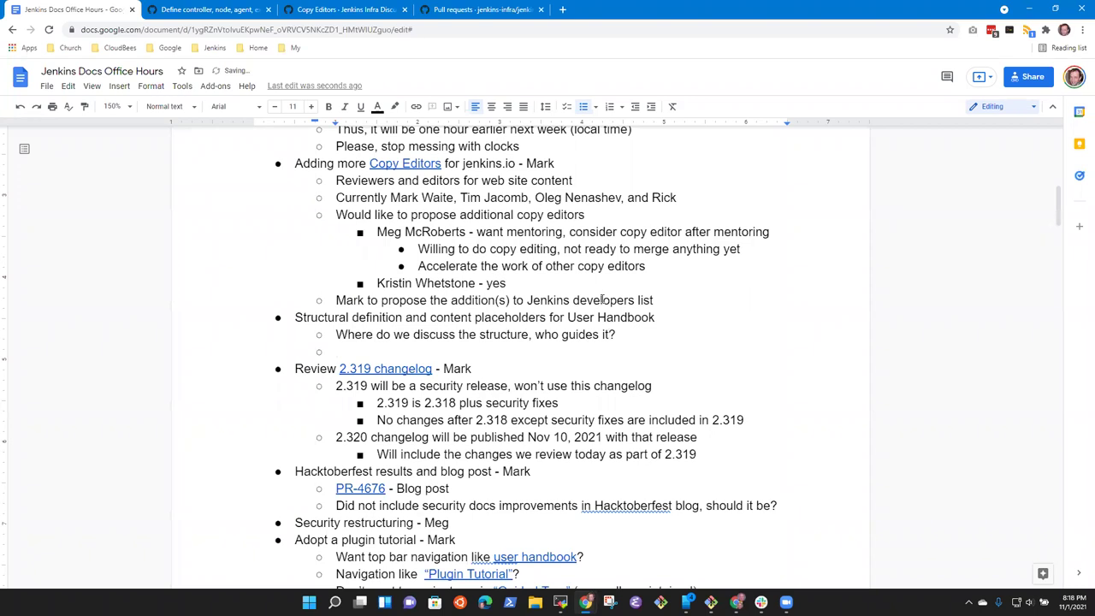
text(Office hours and the)
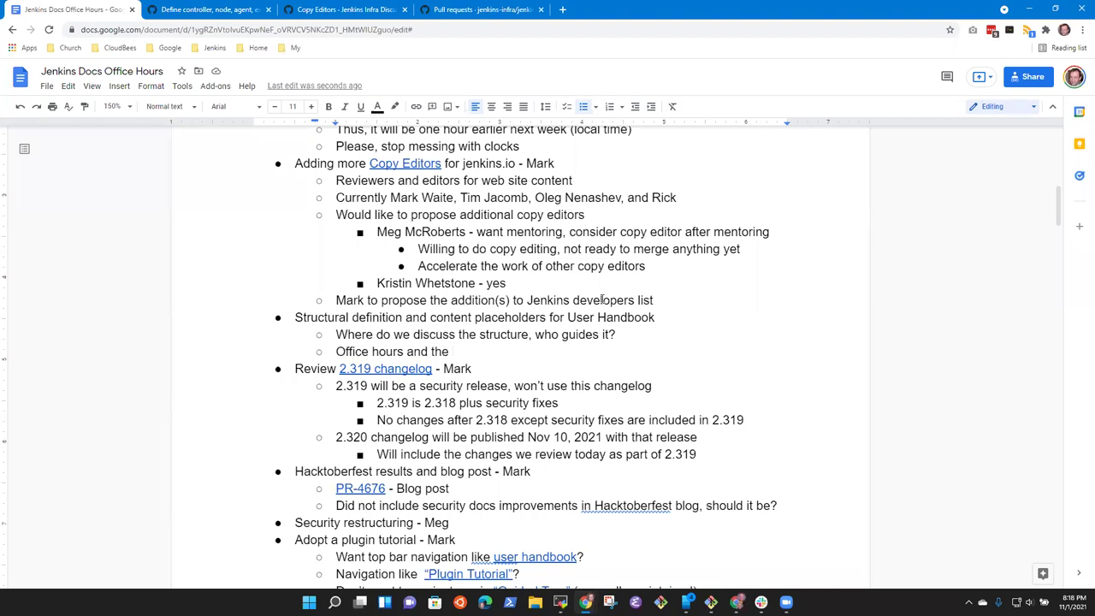
text(chat channels are the places)
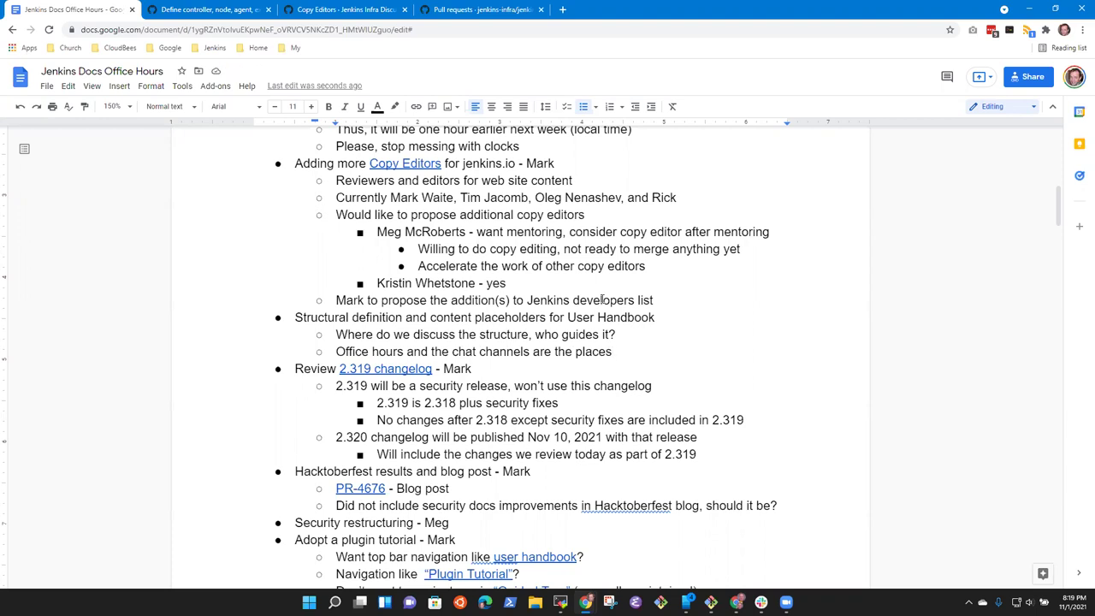
- Highlight the new office hours bullet and the User Handbook heading line in the agenda while reviewing that item
key(Home)
key(shift+End)
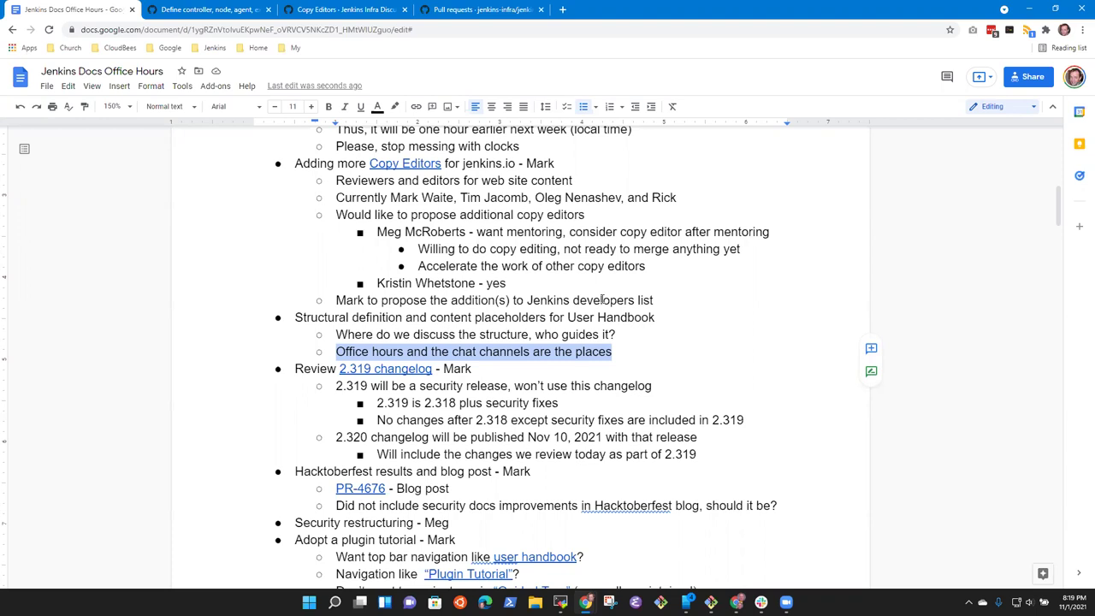
key(Up)
key(Up)
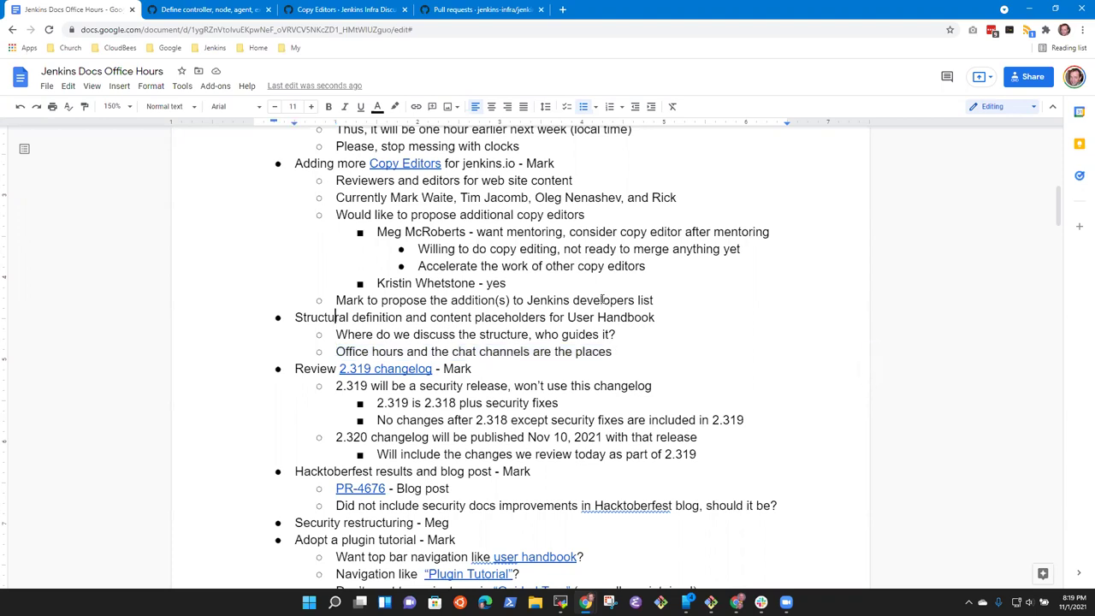
key(Home)
key(shift+End)
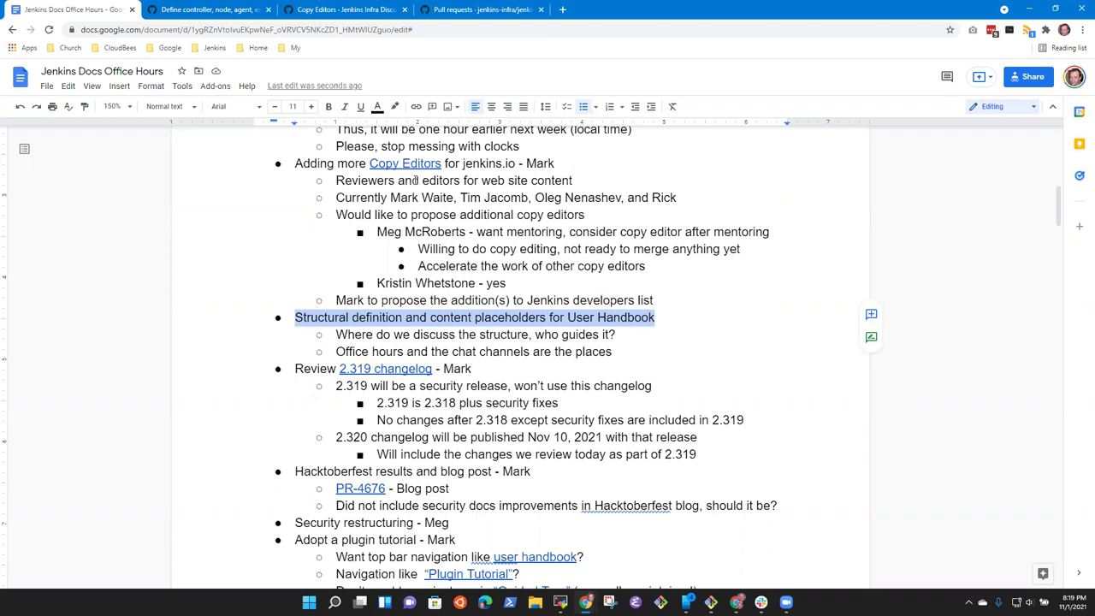
click(424, 352)
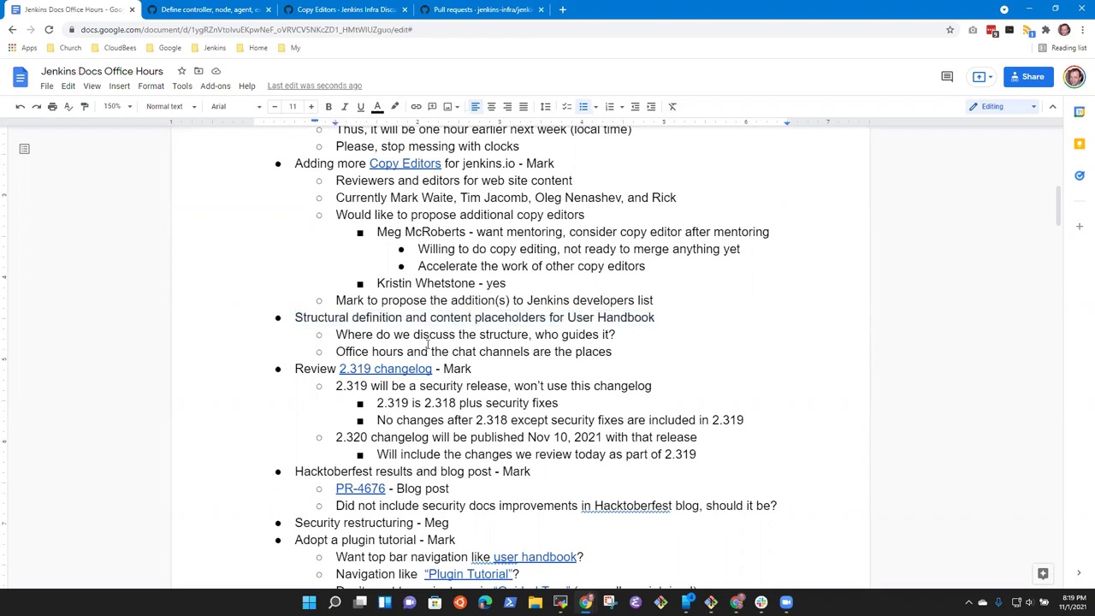
click(390, 323)
key(Up)
key(Up)
key(Up)
key(Up)
key(Up)
key(Up)
key(Up)
key(Up)
key(Up)
key(Home)
key(shift+End)
key(Down)
key(Down)
key(Down)
key(Down)
key(Down)
key(Down)
key(Down)
key(Down)
key(Down)
key(Down)
key(Home)
key(shift+End)
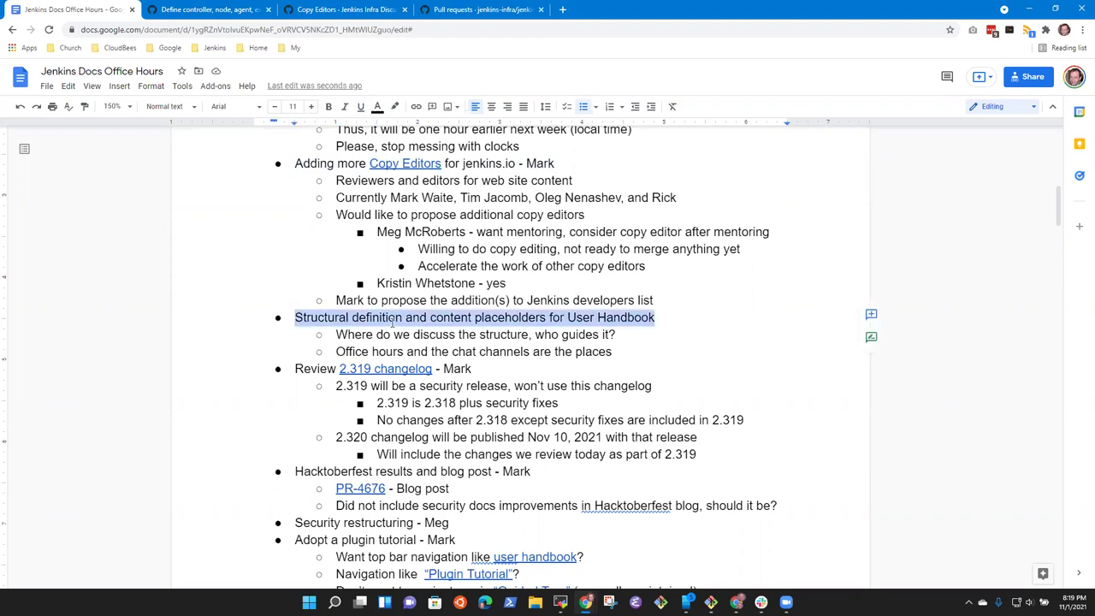
- Highlight the "Review 2.319 changelog" agenda item and open its linked pull request
key(Down)
key(Down)
key(Down)
key(Down)
key(Up)
key(Home)
key(shift+End)
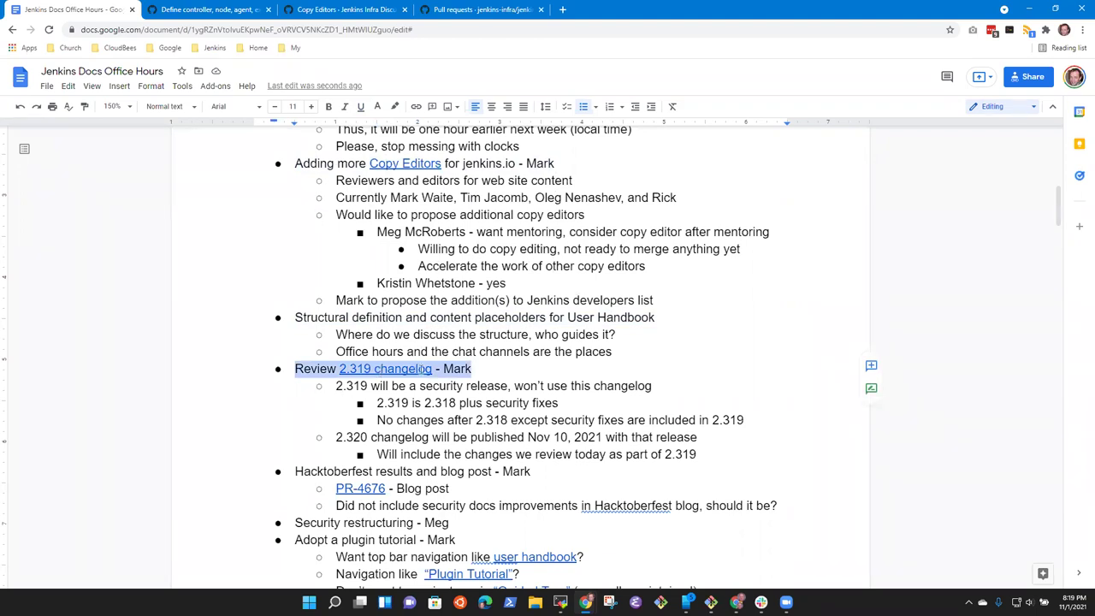
scroll(419, 367, down, 3)
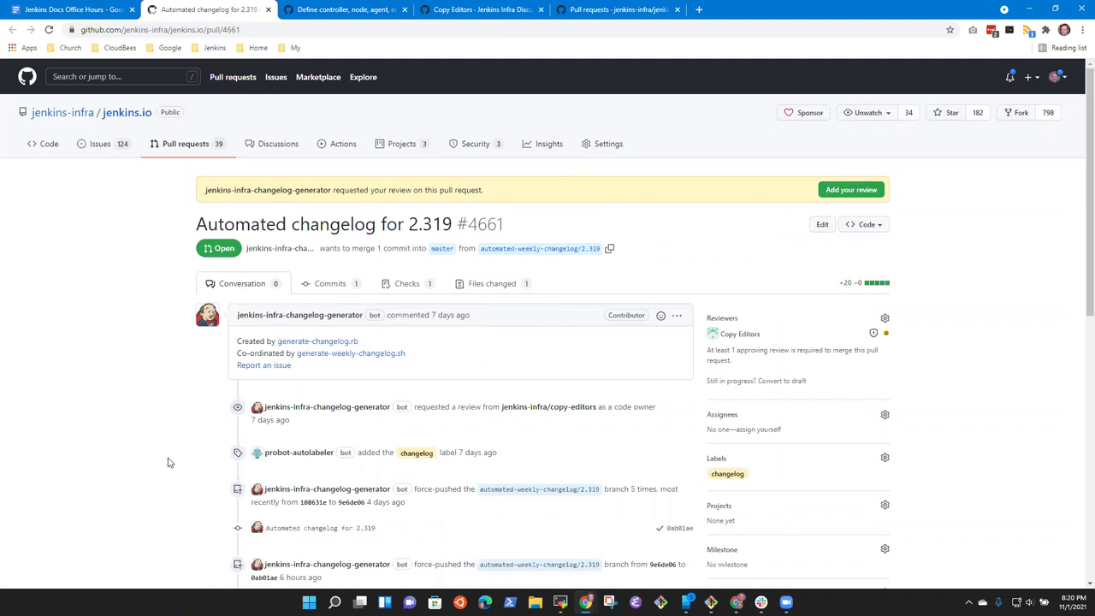
- Return to the meeting notes and highlight "2.318" and the whole bullet saying 2.319 is 2.318 plus security fixes
click(52, 10)
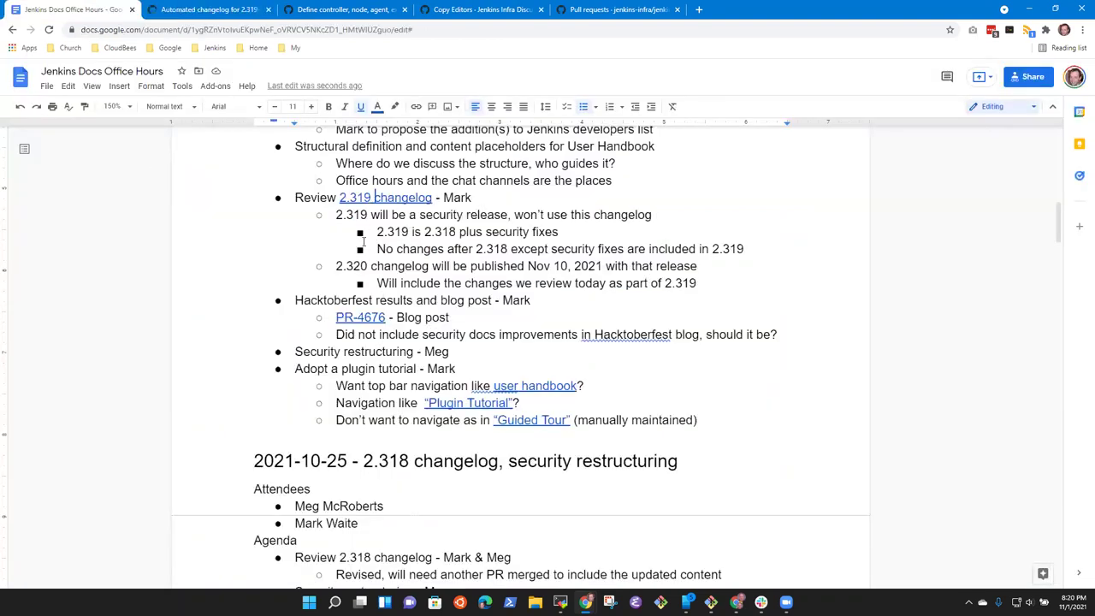
click(444, 224)
key(Right)
key(Right)
key(Right)
key(Right)
key(shift+Right)
key(shift+Right)
key(shift+Right)
key(shift+Right)
key(shift+Right)
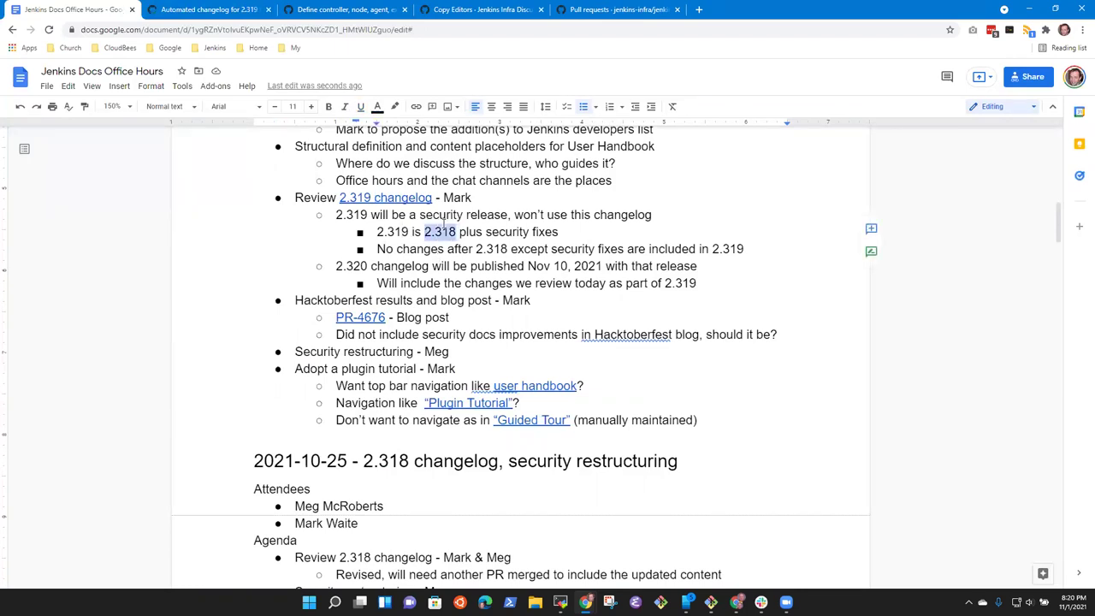
key(End)
key(Home)
key(shift+End)
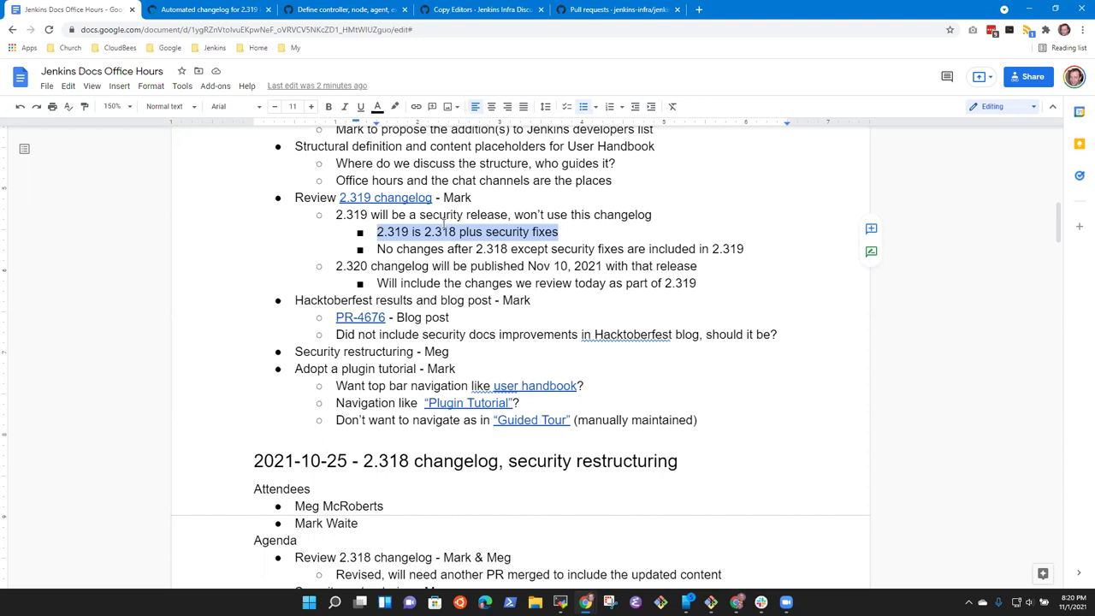
- Highlight the bullet about publishing the 2.320 changelog on Nov 10, 2021 under the changelog review item
key(Down)
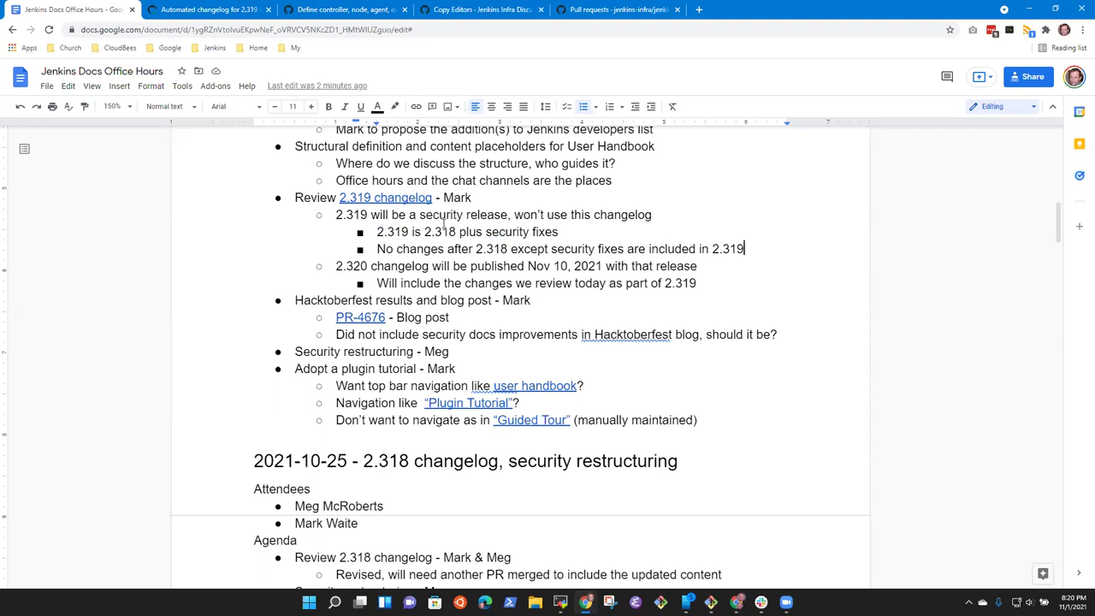
key(Down)
key(Home)
key(shift+End)
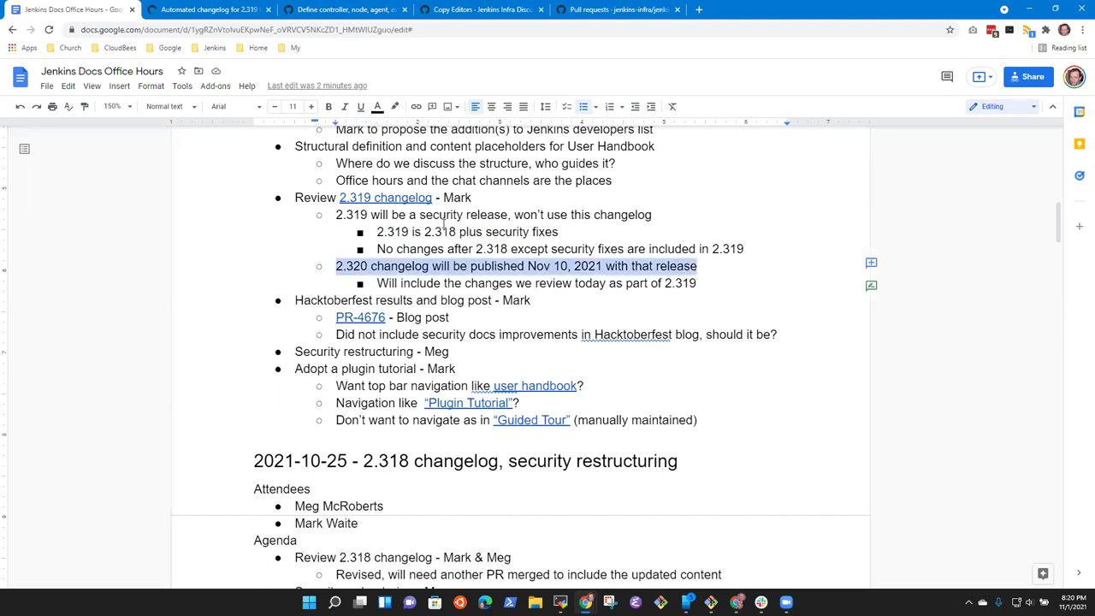
- Go back to the Automated changelog for 2.319 pull request and examine its changes to weekly.yml
click(219, 10)
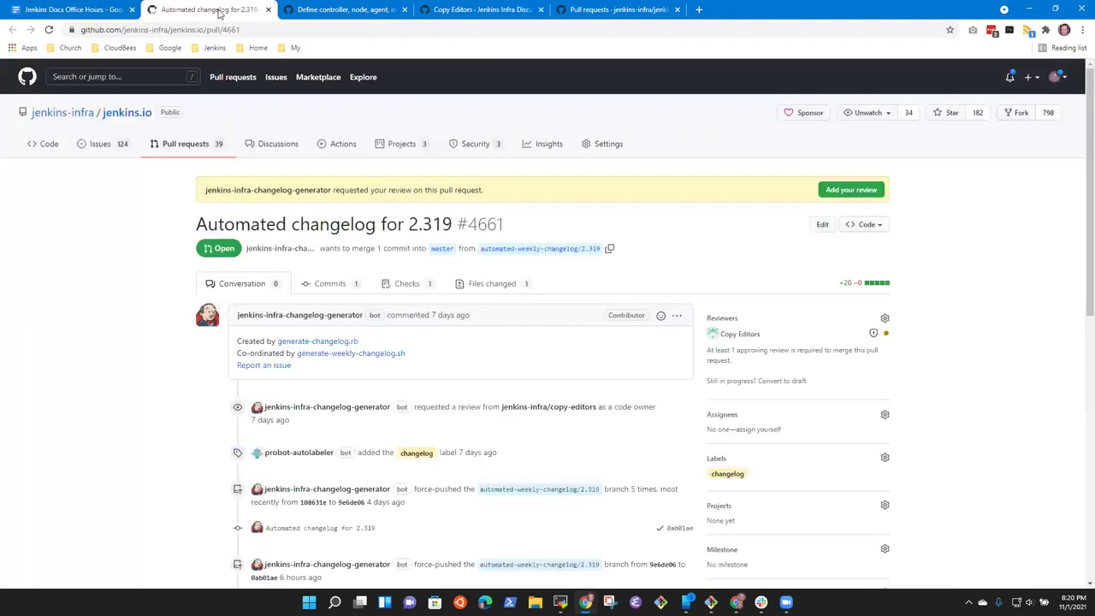
click(483, 284)
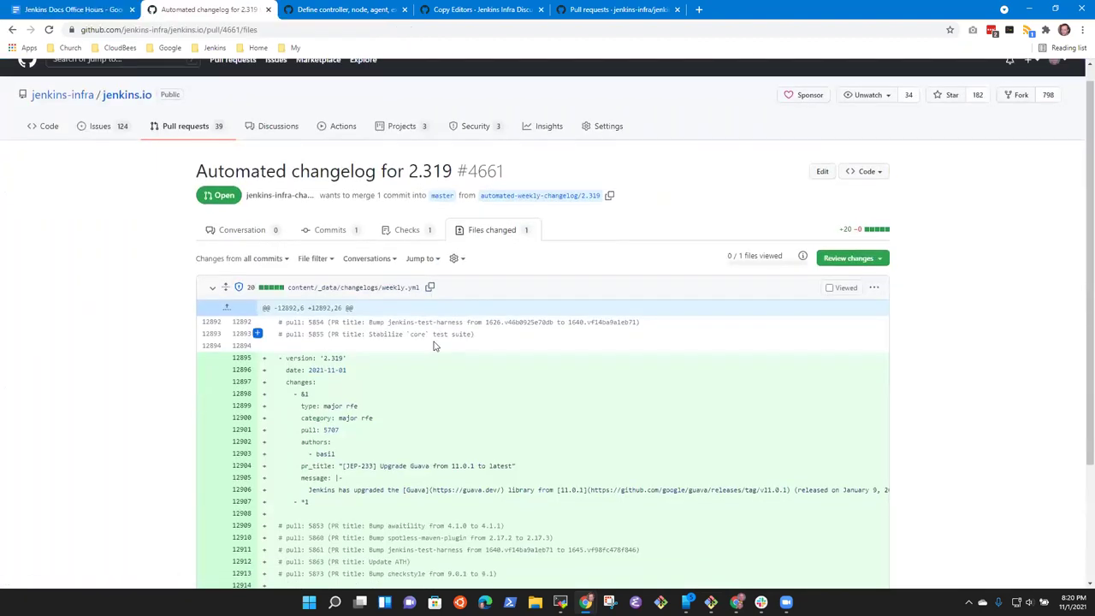
scroll(492, 347, down, 2)
scroll(523, 349, up, 1)
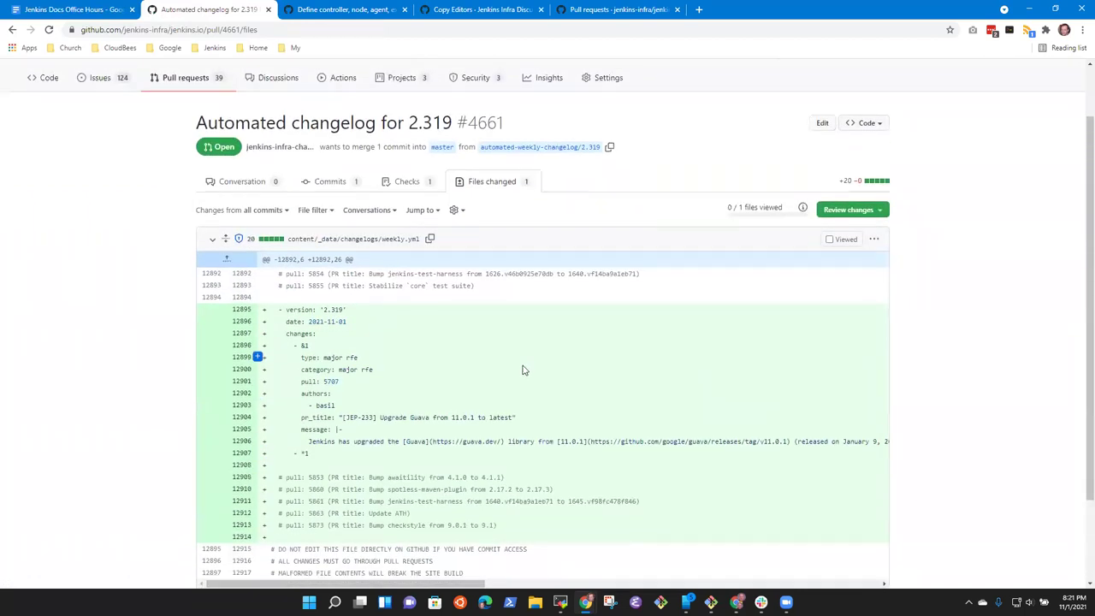
- Enlarge the page to 150% and bring the 2.319 entry of weekly.yml fully into view
scroll(521, 368, down, 1)
scroll(525, 371, down, 1)
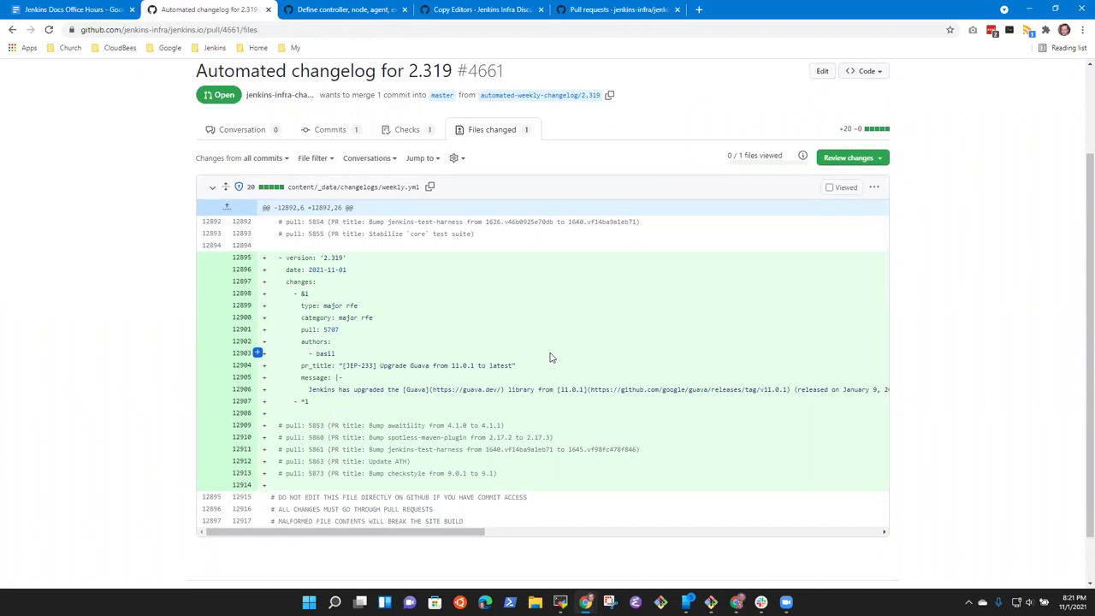
key(ctrl+plus)
key(ctrl+plus)
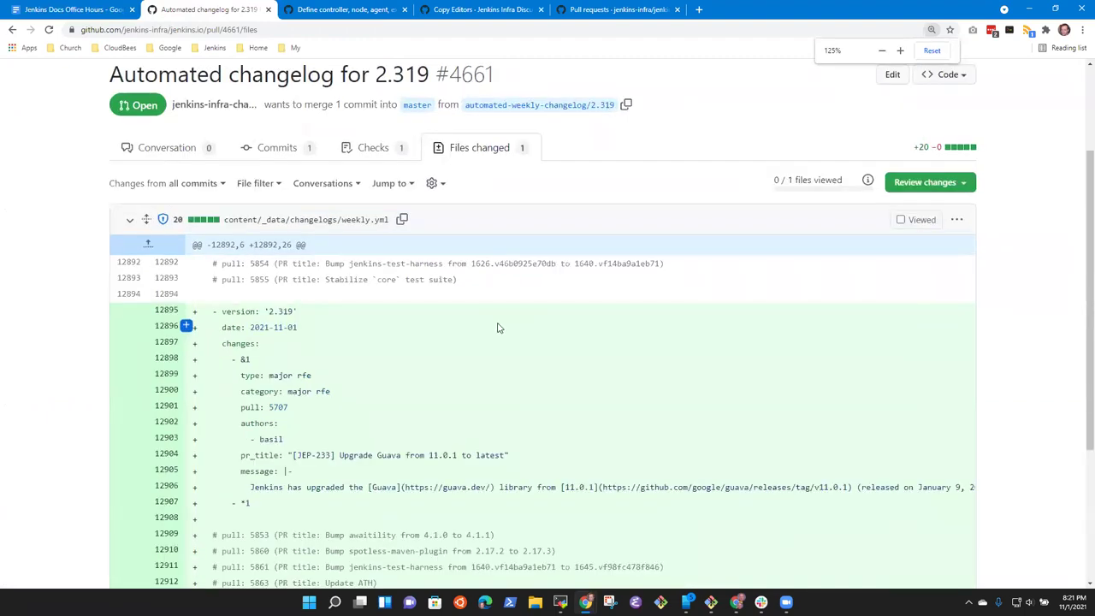
scroll(499, 328, down, 2)
scroll(503, 334, up, 1)
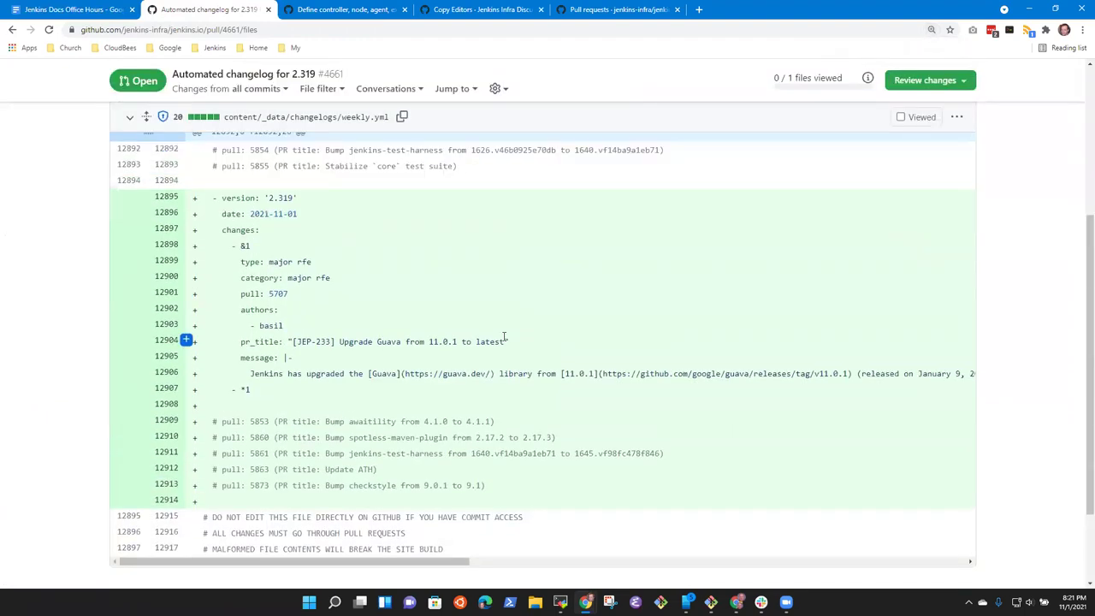
key(ctrl+plus)
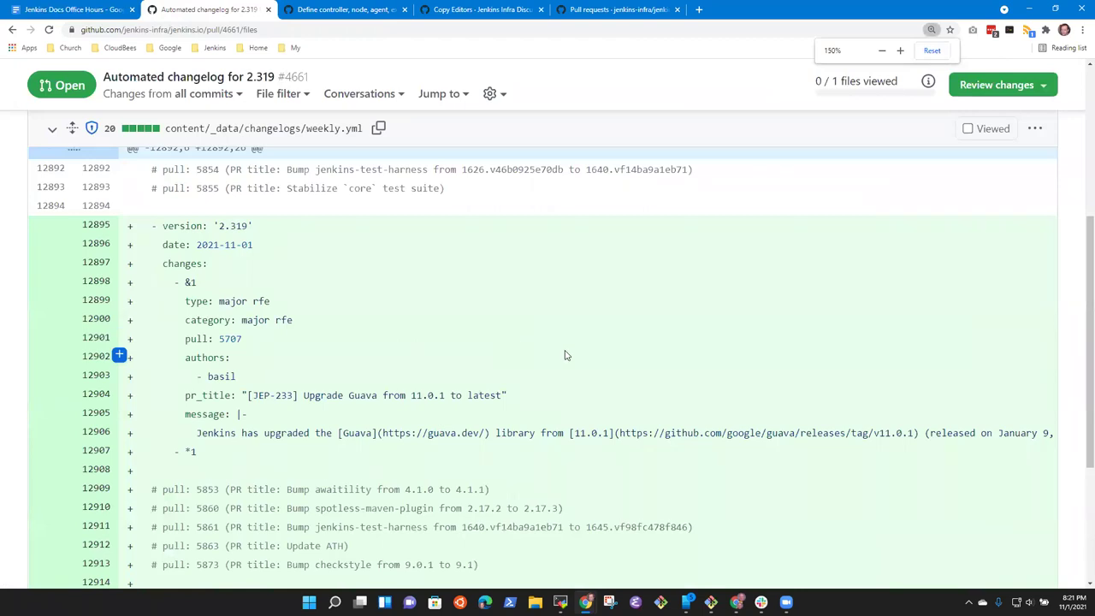
scroll(565, 355, down, 2)
scroll(568, 358, up, 1)
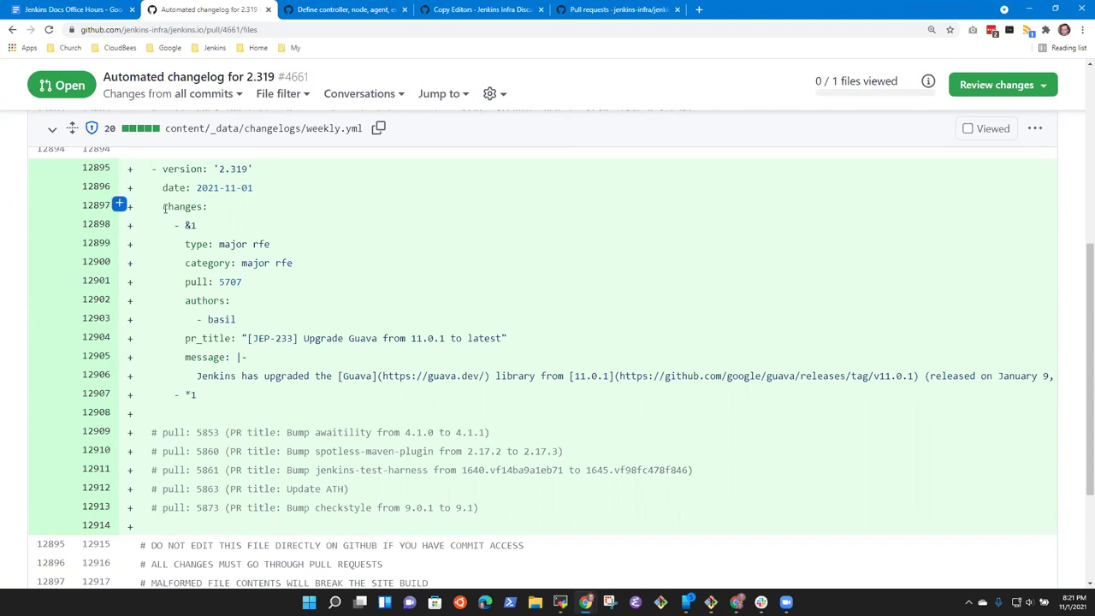
- Highlight the changes block, the "Upgrade Guava from 11.0.1 to latest" title and the pull number 5707 in the 2.319 entry
drag(165, 208, 195, 392)
click(163, 356)
double_click(316, 335)
drag(316, 335, 483, 342)
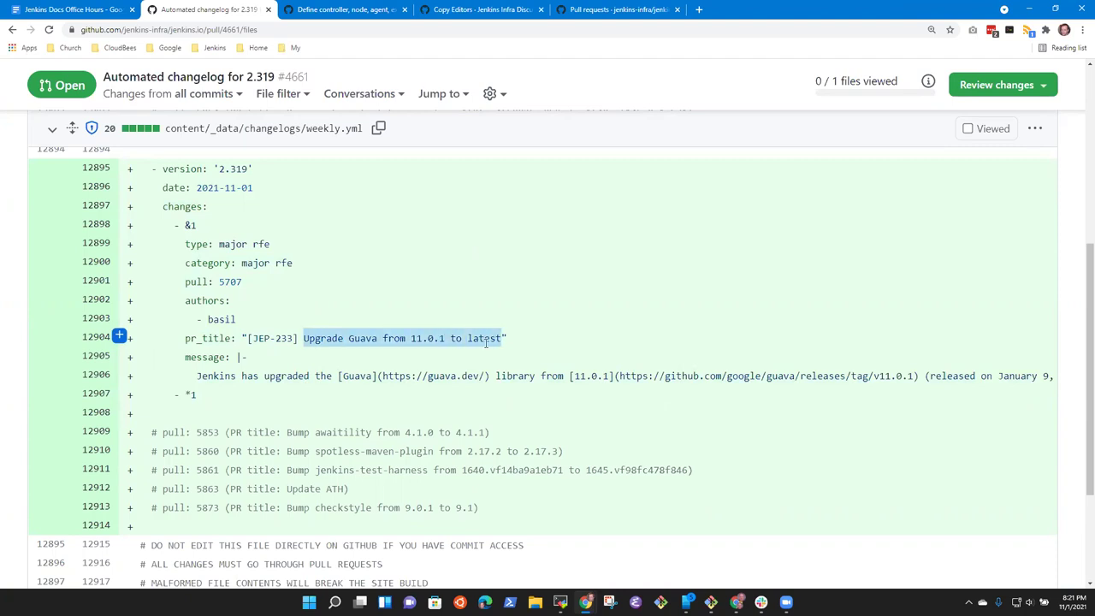
click(481, 348)
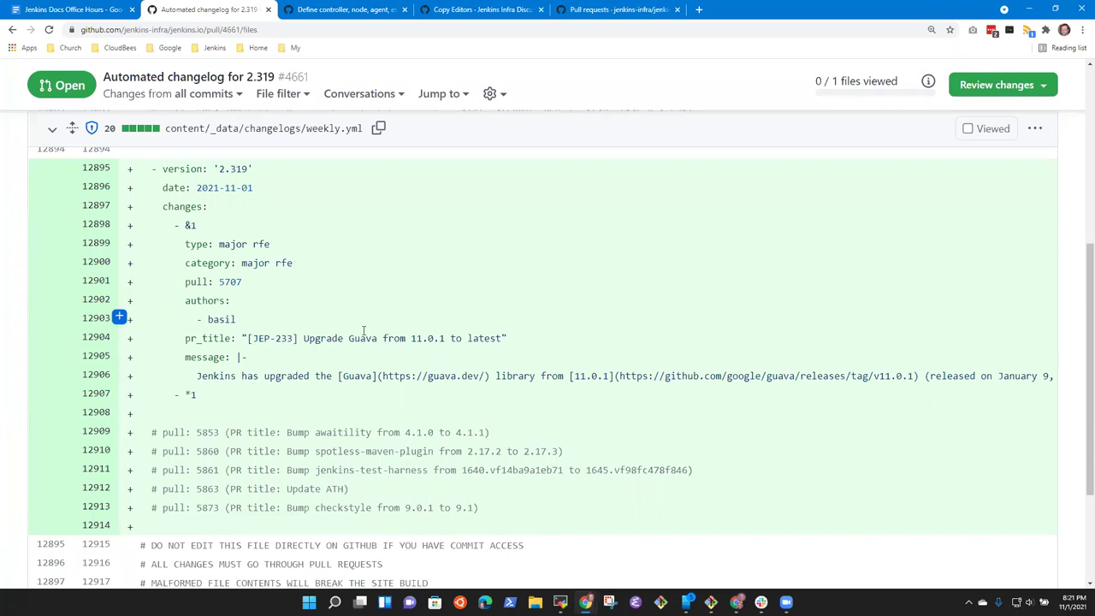
drag(303, 338, 377, 338)
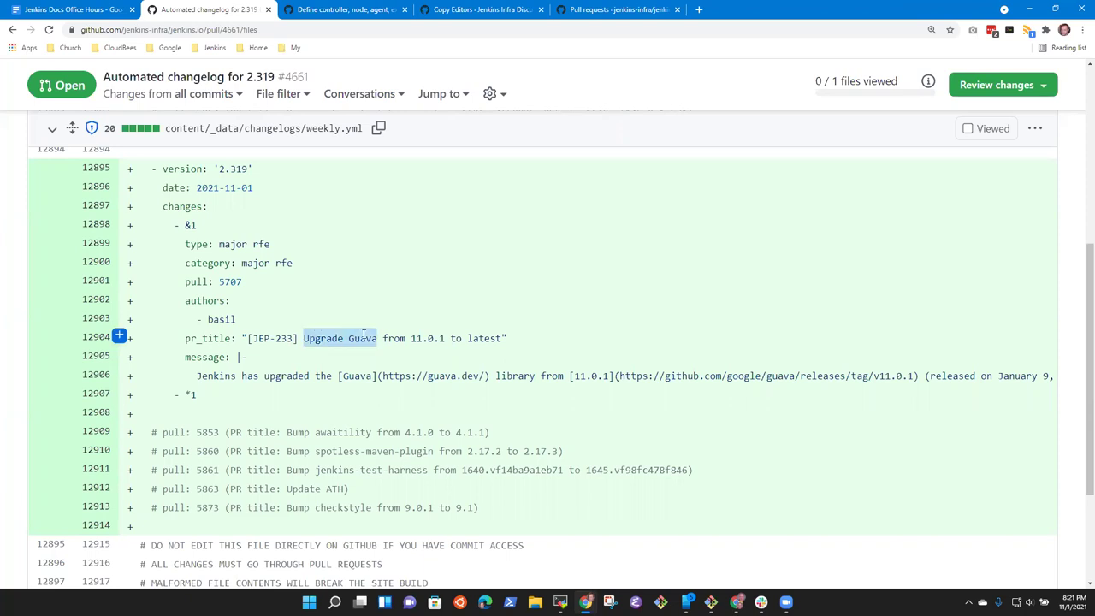
double_click(229, 283)
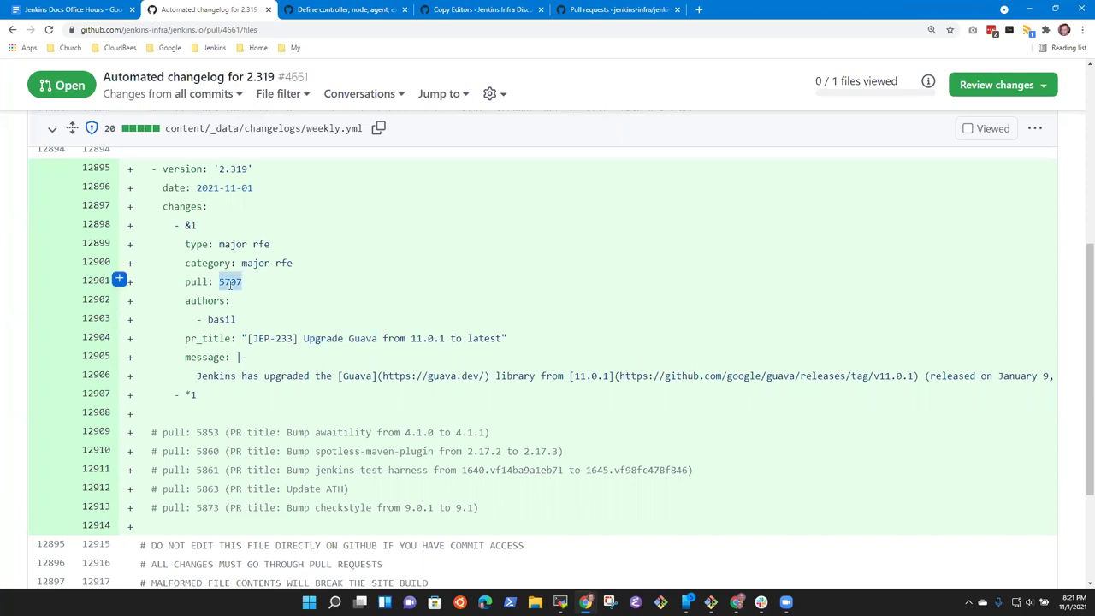
- Open the bookmarked Jenkins core GitHub repository in a new browser tab beside the changelog pull request
right_click(186, 11)
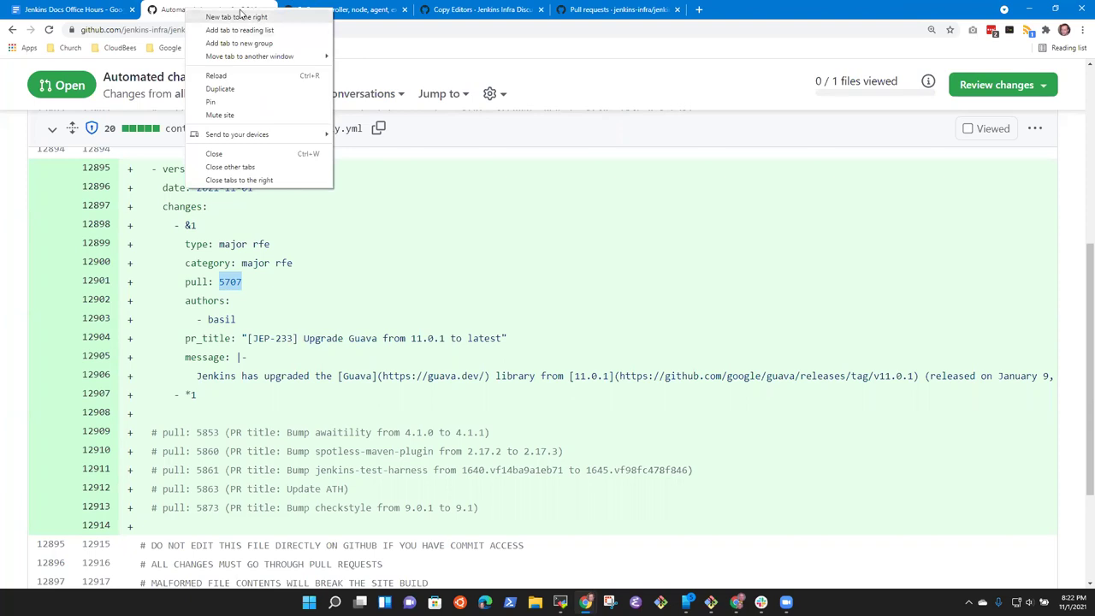
click(241, 17)
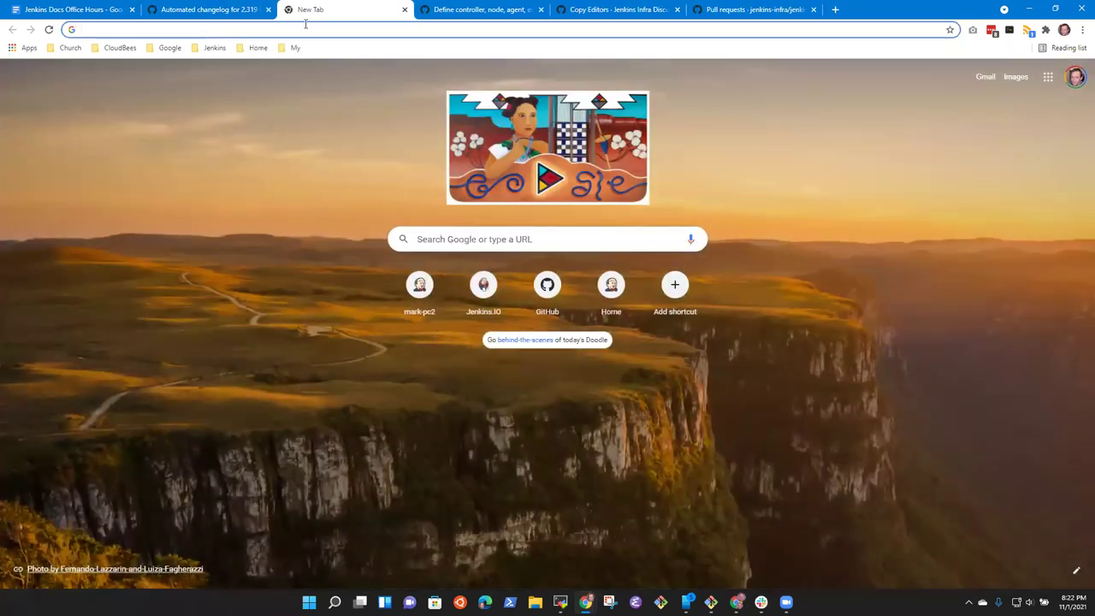
click(214, 47)
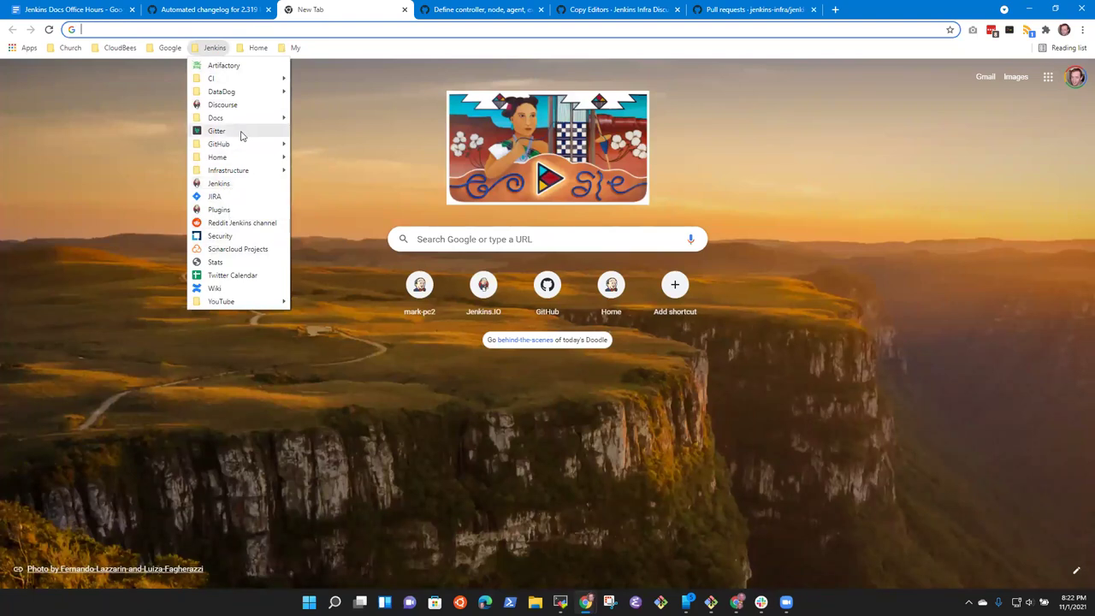
mouse_move(237, 145)
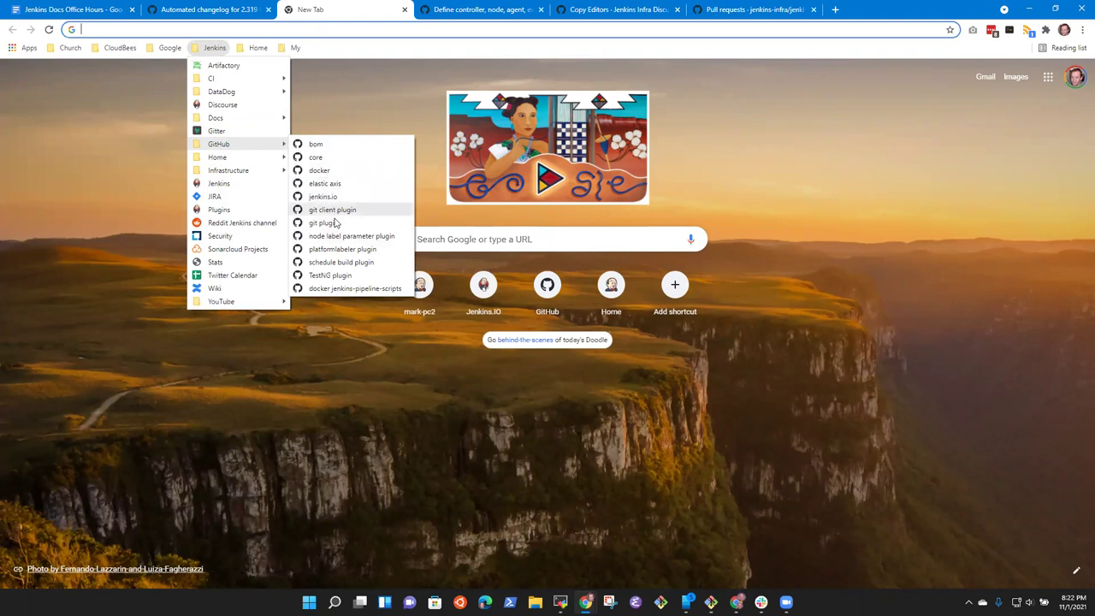
click(327, 157)
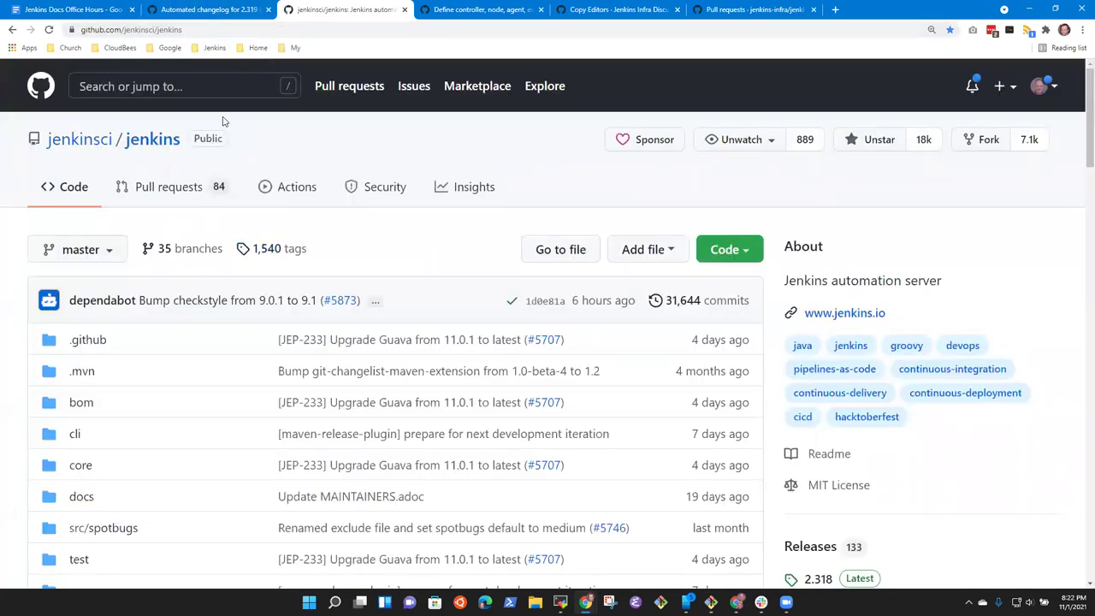
- Open pull request 5707 of the jenkinsci/jenkins repository and go to its proposed changelog entries
click(185, 187)
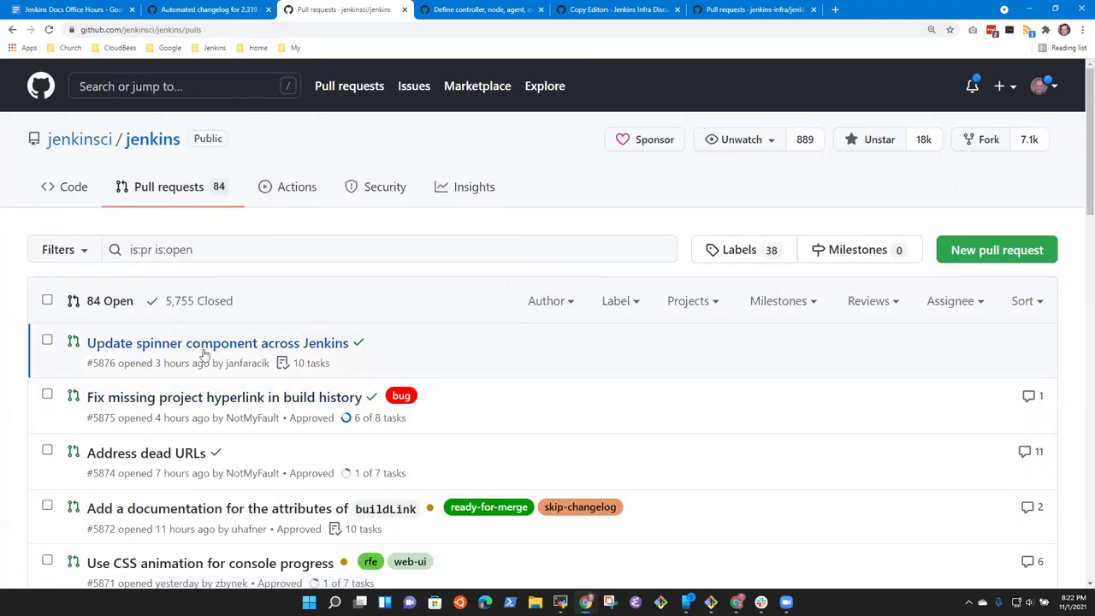
click(216, 343)
click(282, 29)
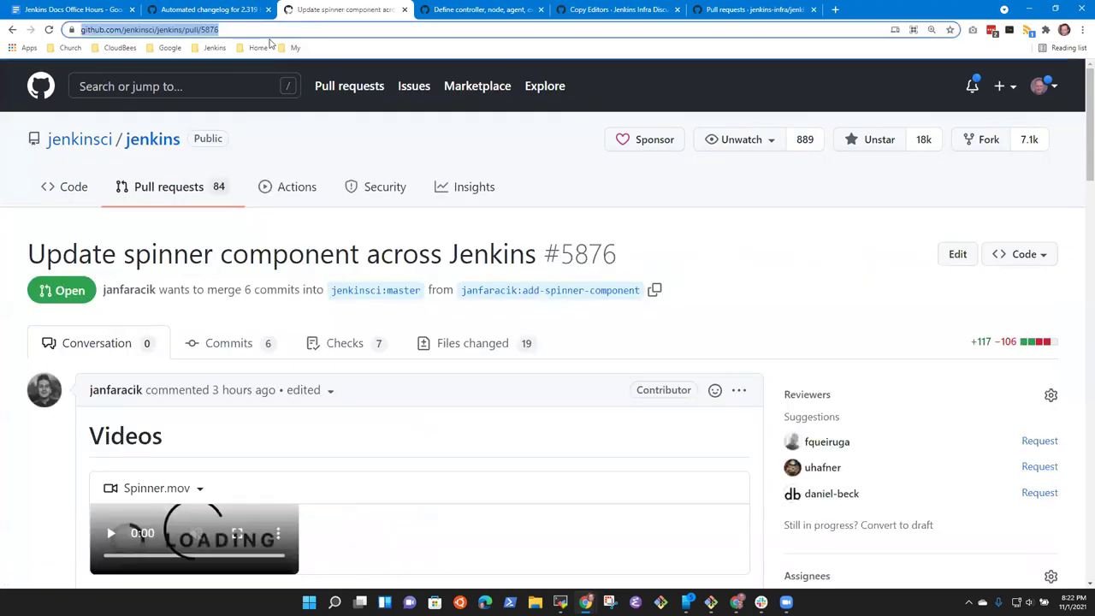
double_click(235, 29)
text(5707)
key(Return)
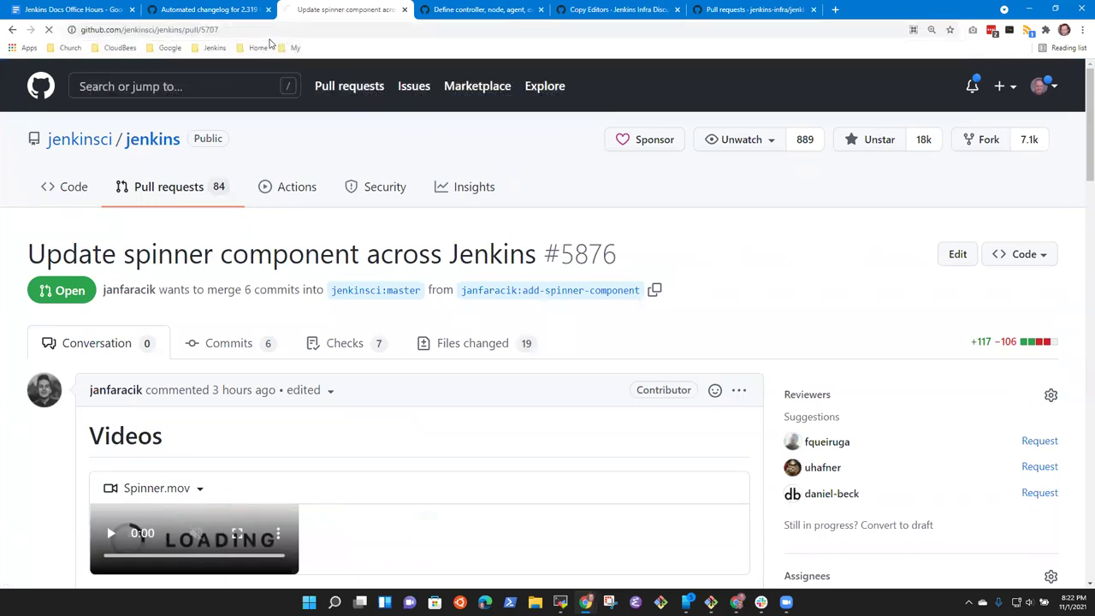
scroll(227, 389, down, 4)
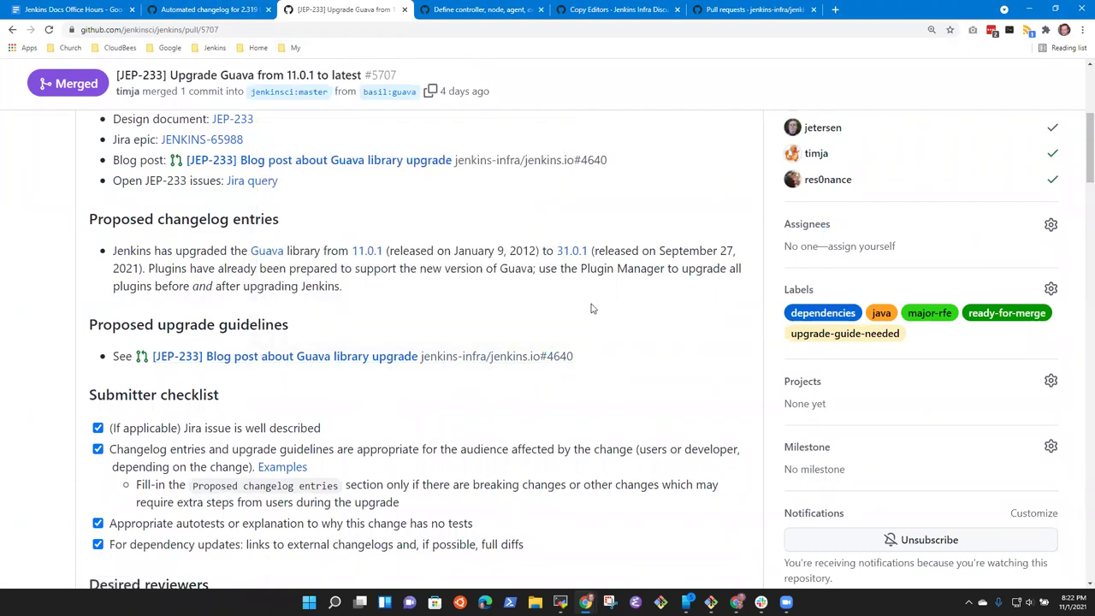
- Return to the Automated changelog for 2.319 pull request and view the full length of the Guava message line
click(183, 13)
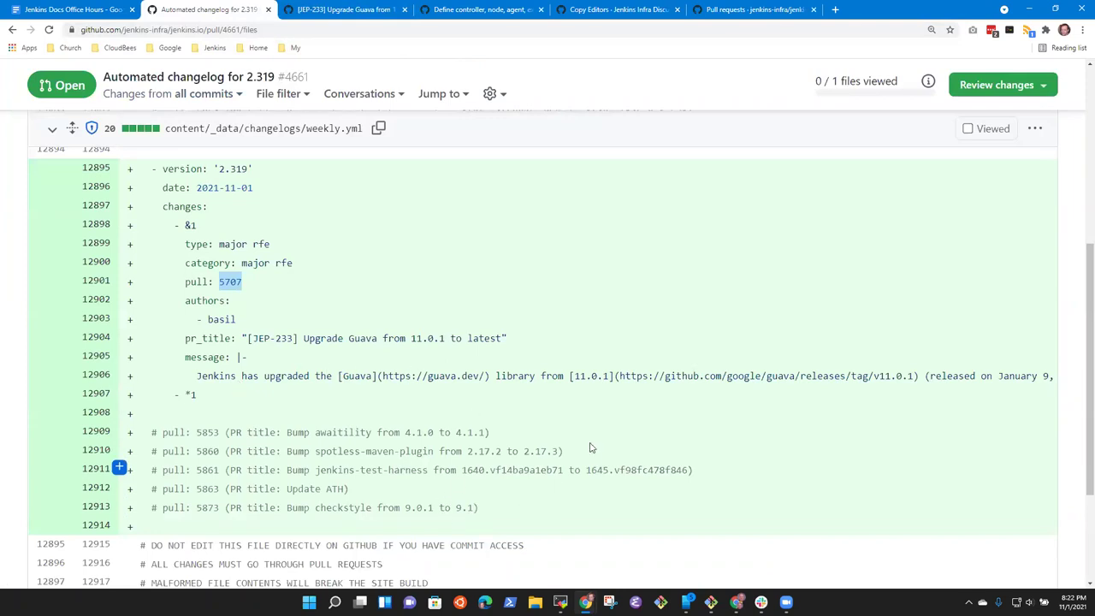
click(598, 390)
scroll(599, 390, right, 10)
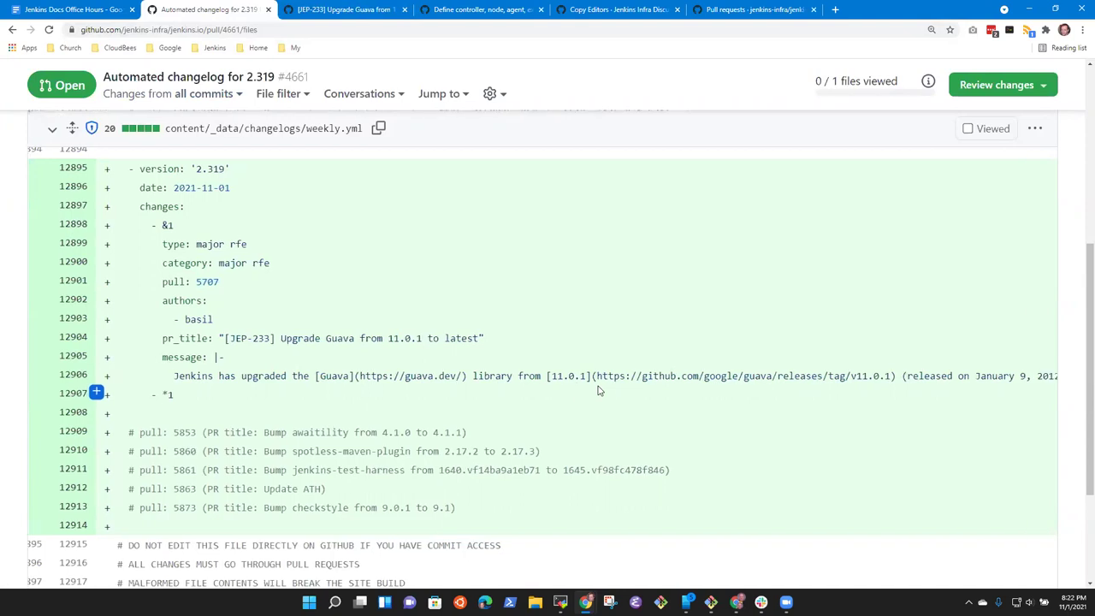
scroll(599, 390, right, 8)
scroll(599, 390, left, 15)
scroll(599, 390, left, 8)
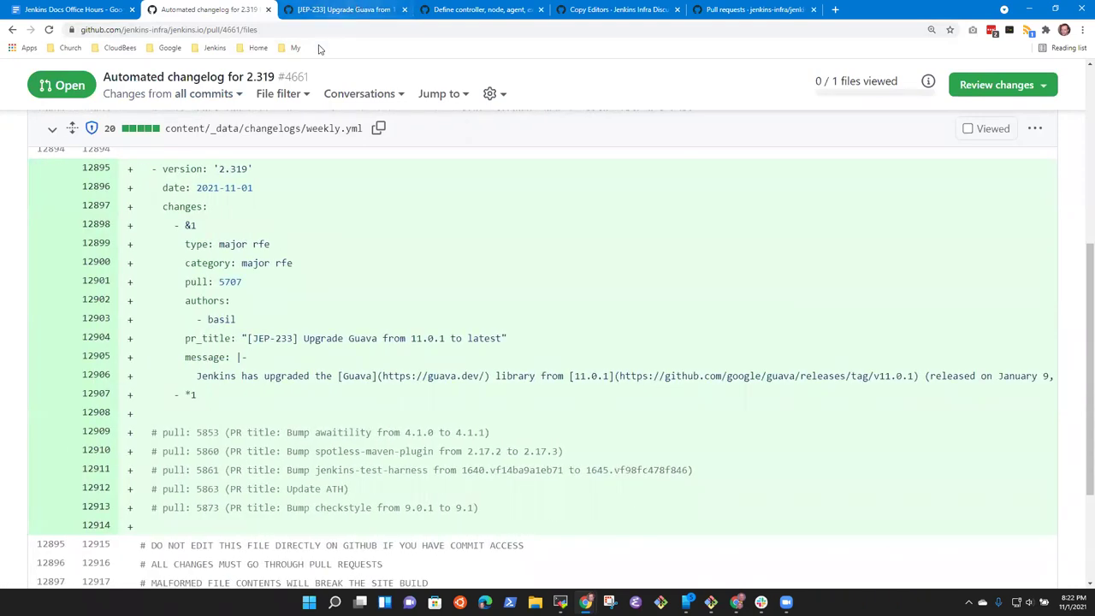
- Go back to pull request 5707 and highlight the Guava upgrade sentence and its release years 2012 and 2021
click(345, 11)
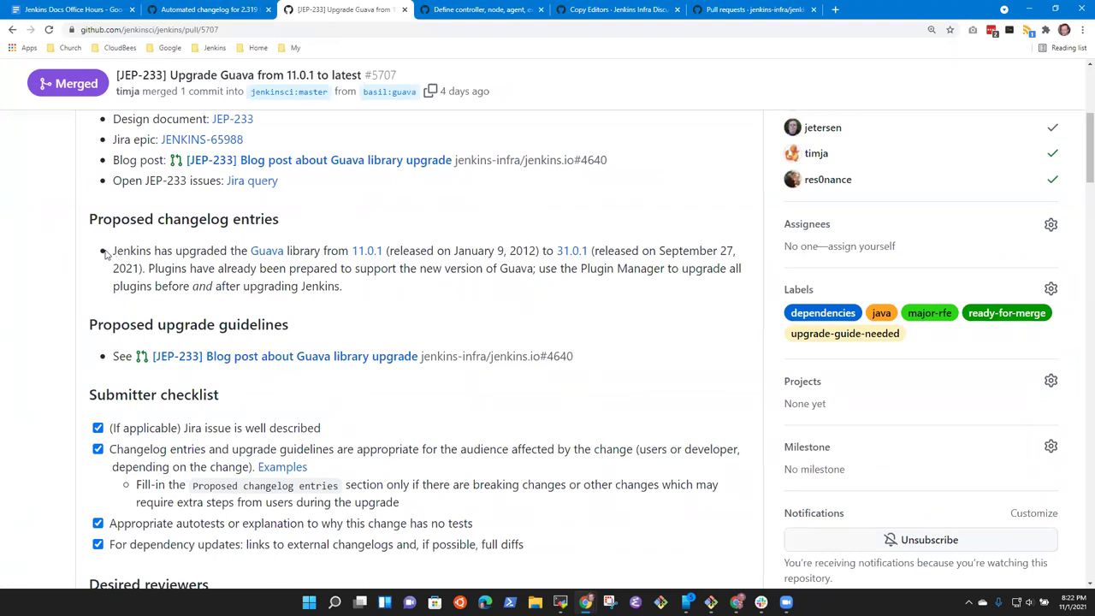
drag(109, 252, 680, 247)
click(510, 254)
double_click(518, 253)
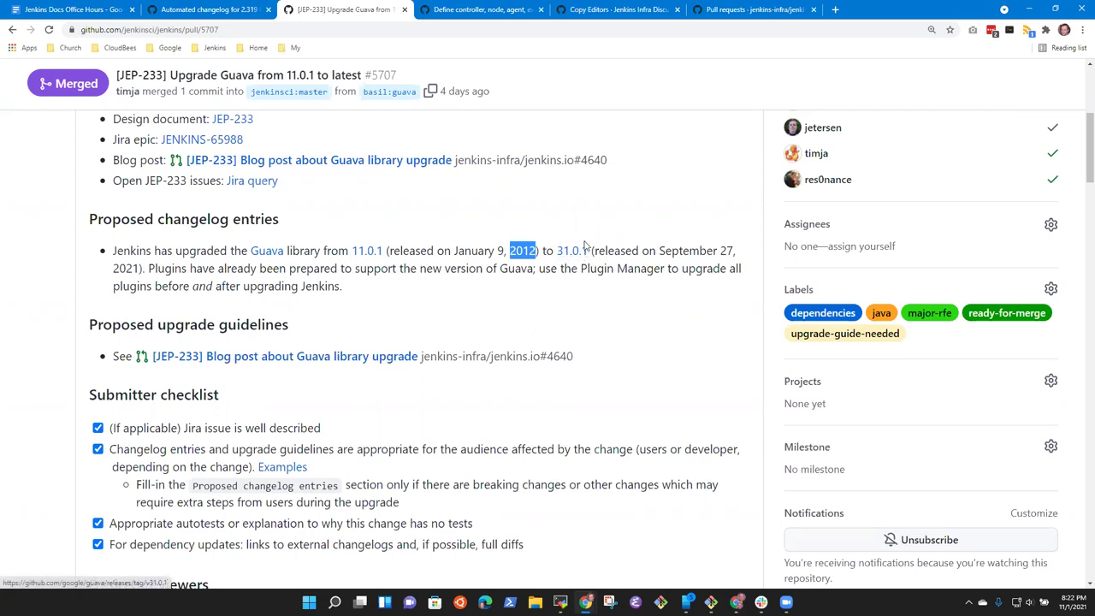
click(134, 269)
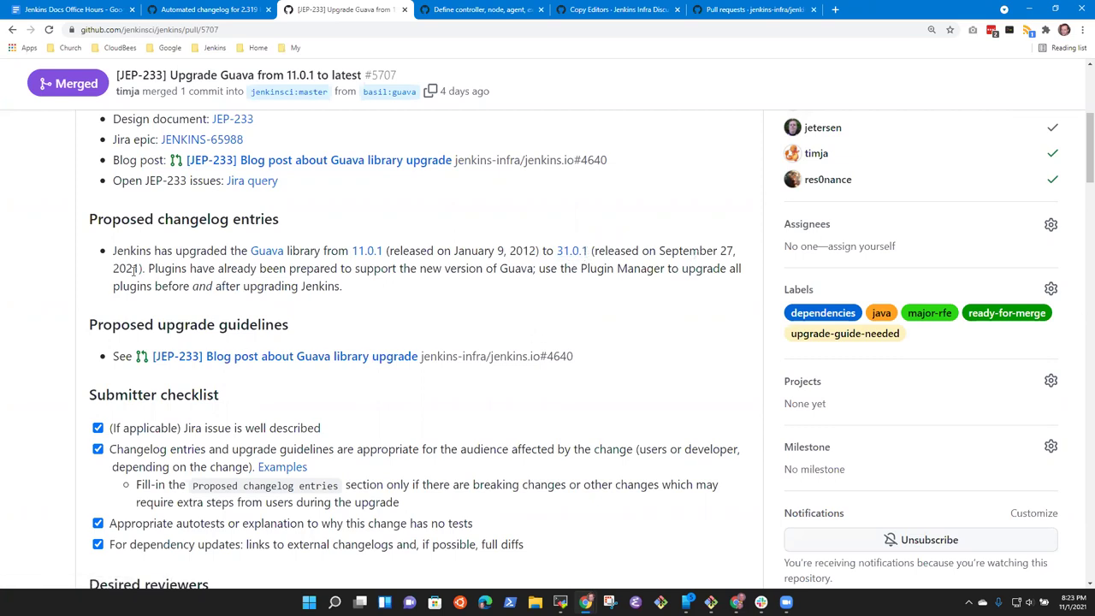
double_click(134, 269)
- Highlight the changelog text about plugins already being prepared and upgrading all plugins before and after upgrading Jenkins
drag(148, 268, 638, 271)
click(595, 284)
drag(135, 286, 349, 291)
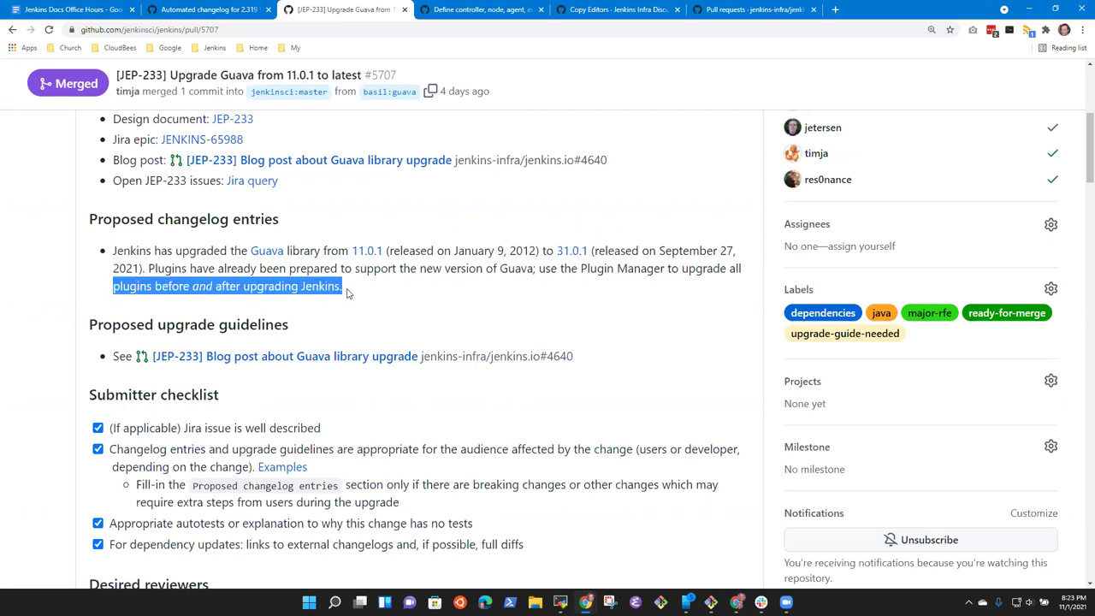
click(346, 309)
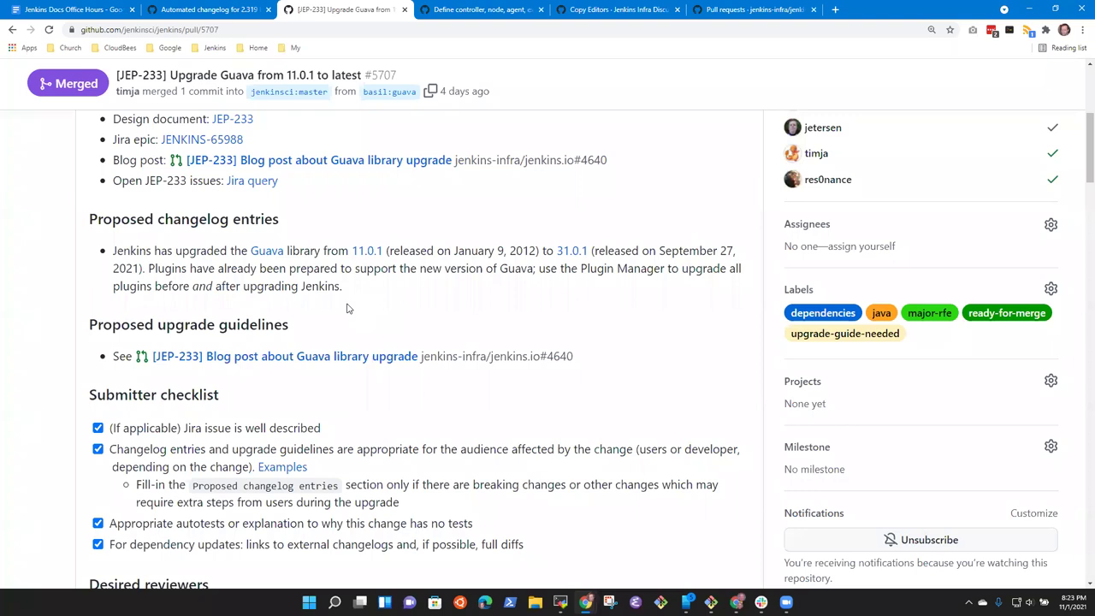
- Highlight the "Proposed upgrade guidelines" heading and open its linked blog post pull request, jenkins-infra/jenkins.io#4640
drag(136, 324, 247, 324)
double_click(132, 325)
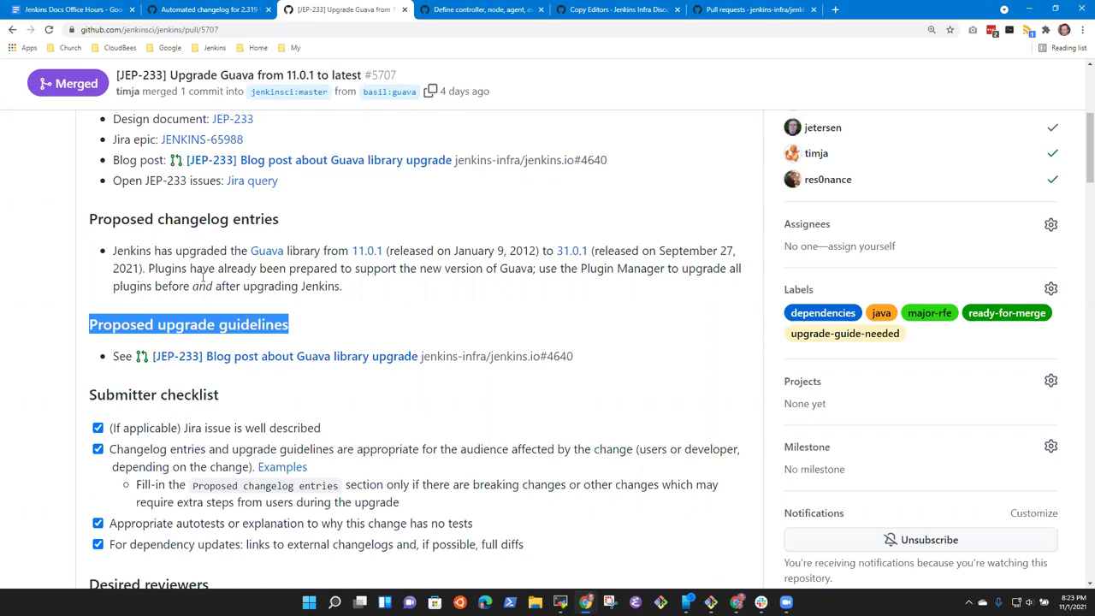
click(501, 358)
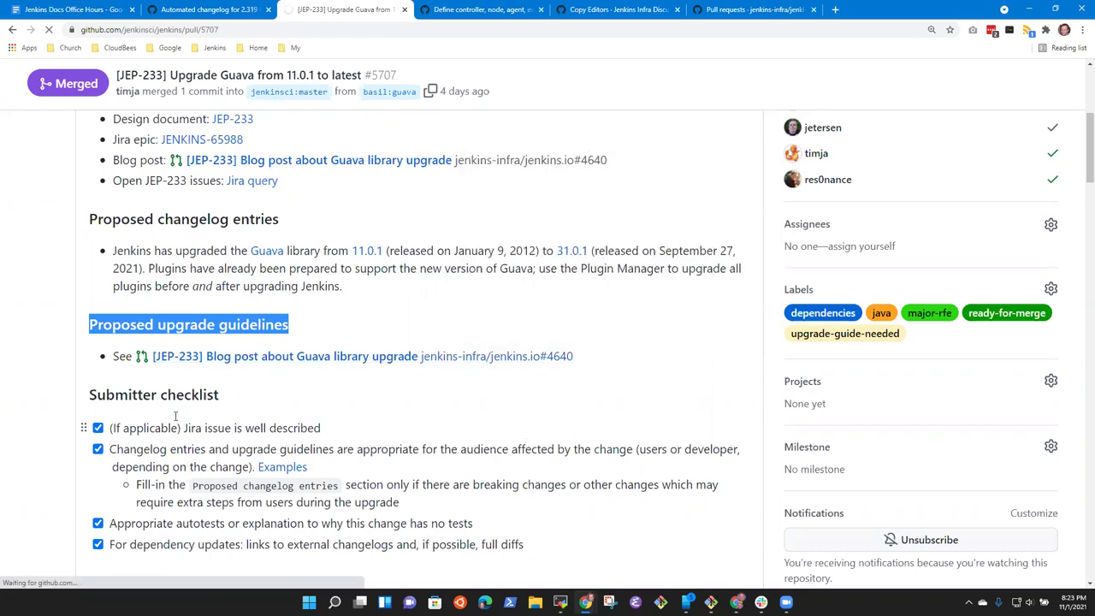
- Examine the Guava library upgrade blog post preview, including its summary and conclusion, and return to the Automated changelog for 2.319 pull request
scroll(379, 384, down, 4)
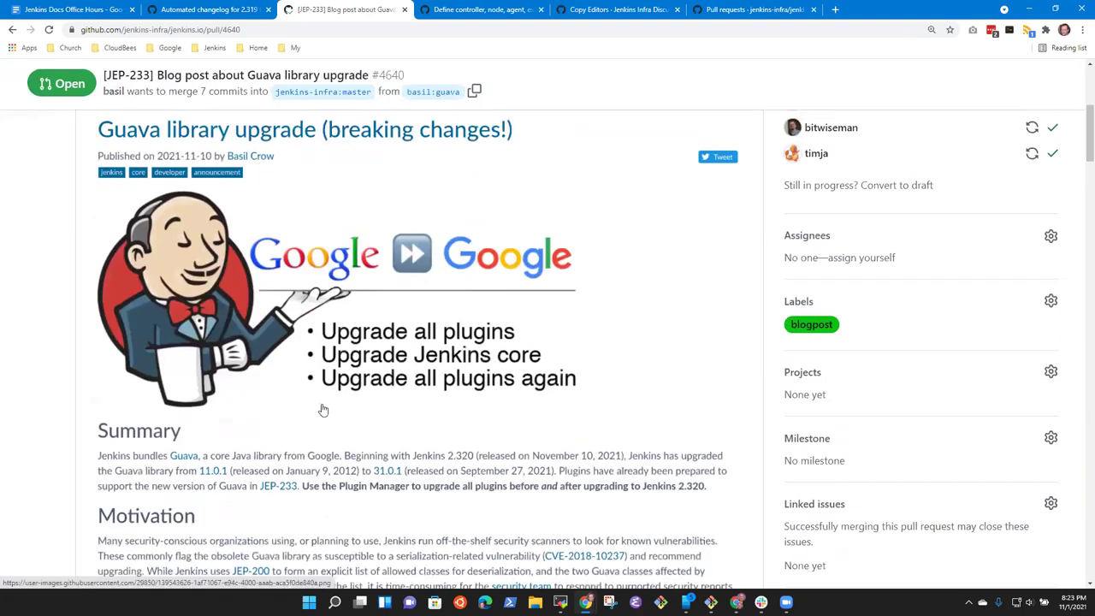
scroll(325, 422, down, 7)
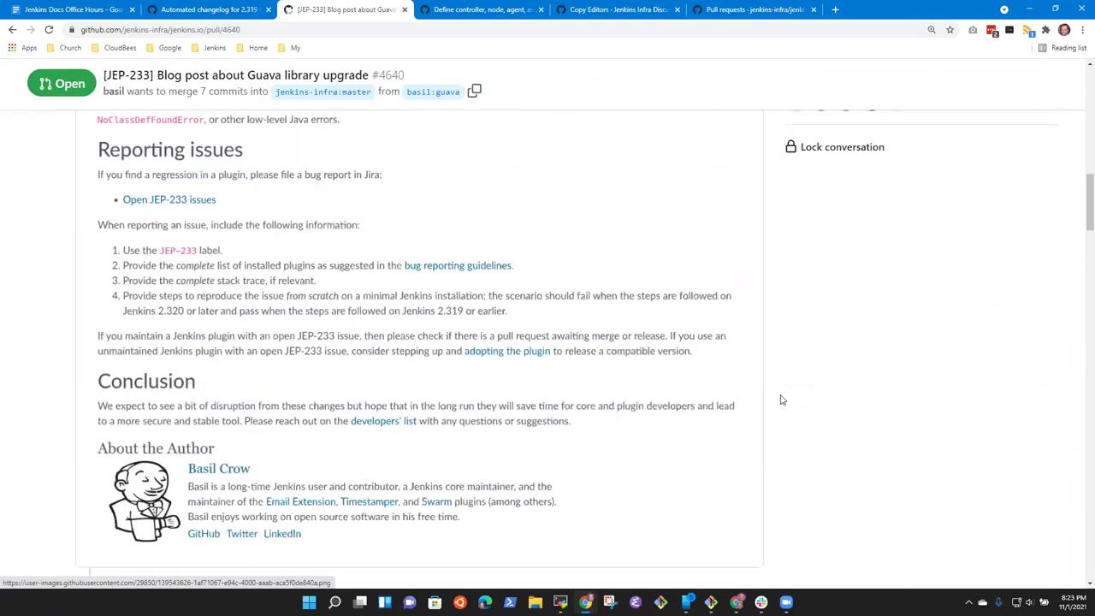
scroll(781, 399, up, 8)
right_click(847, 255)
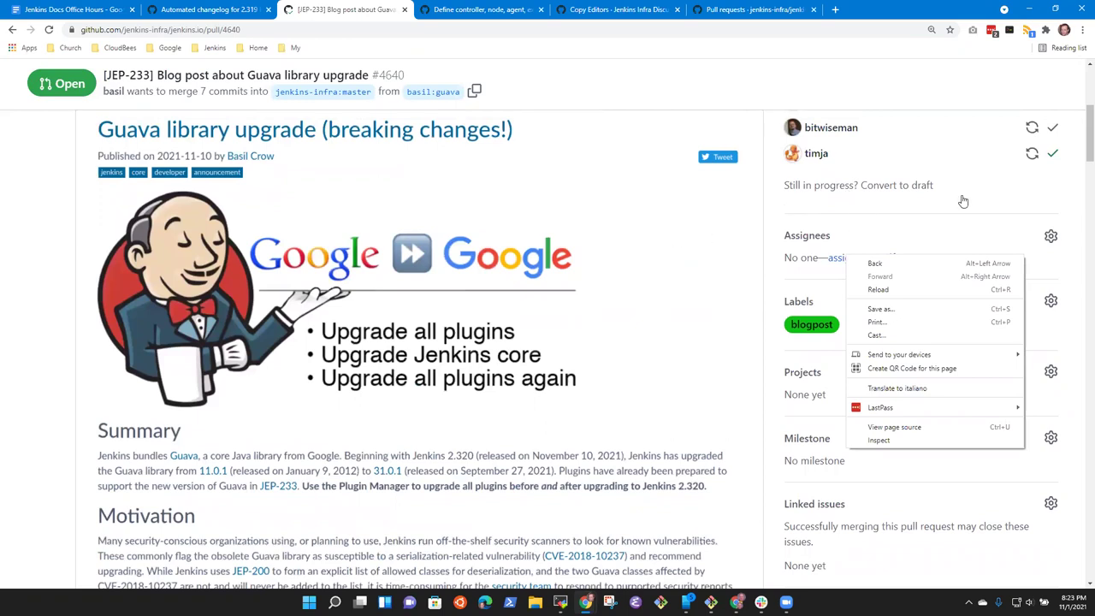
scroll(962, 201, up, 2)
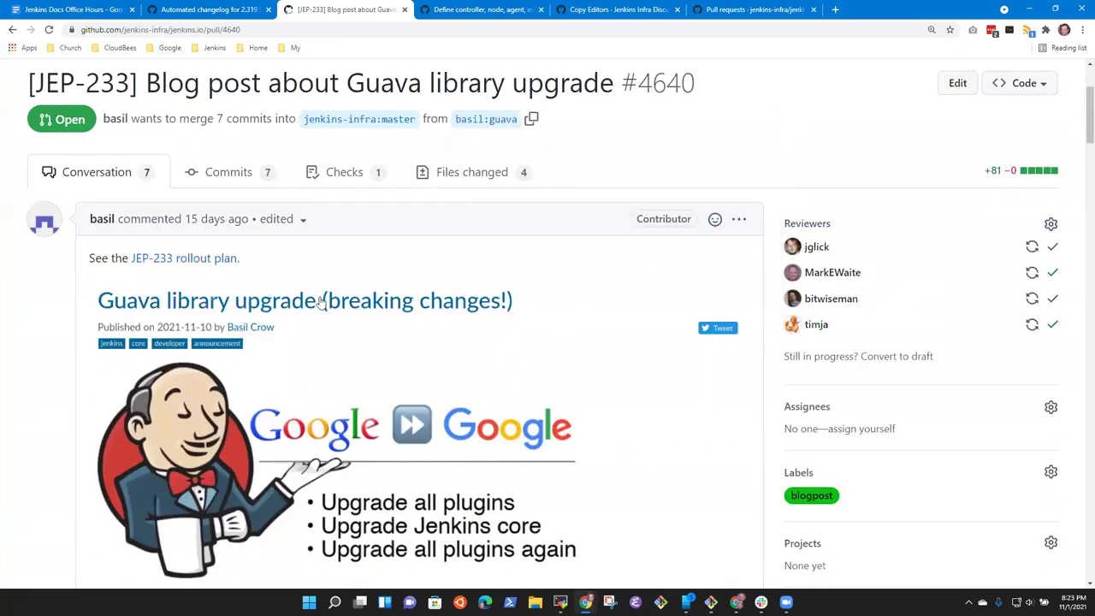
scroll(318, 303, down, 15)
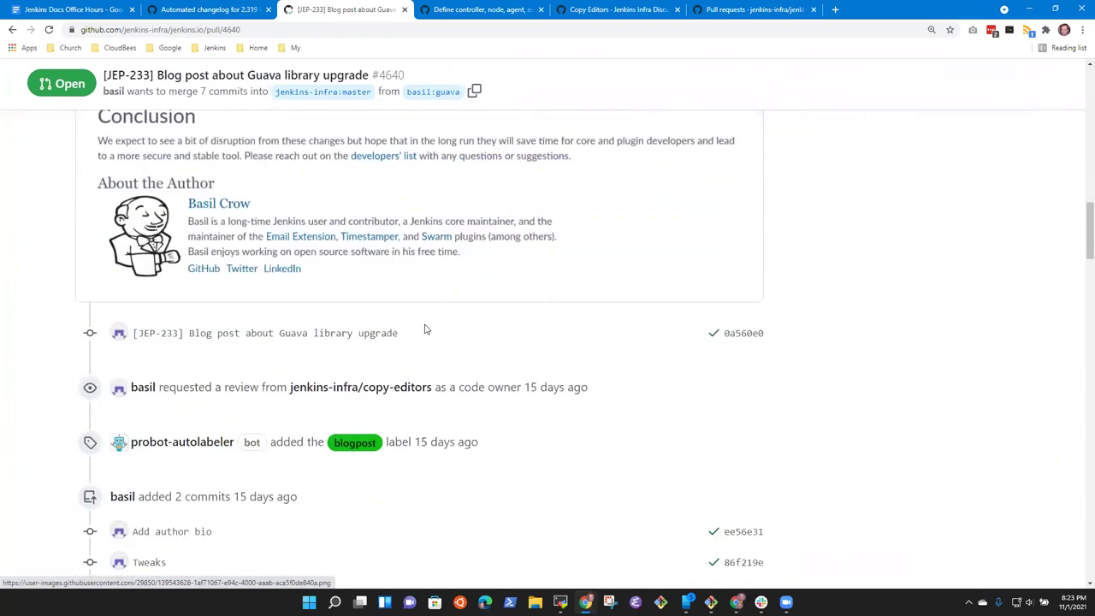
scroll(427, 333, up, 15)
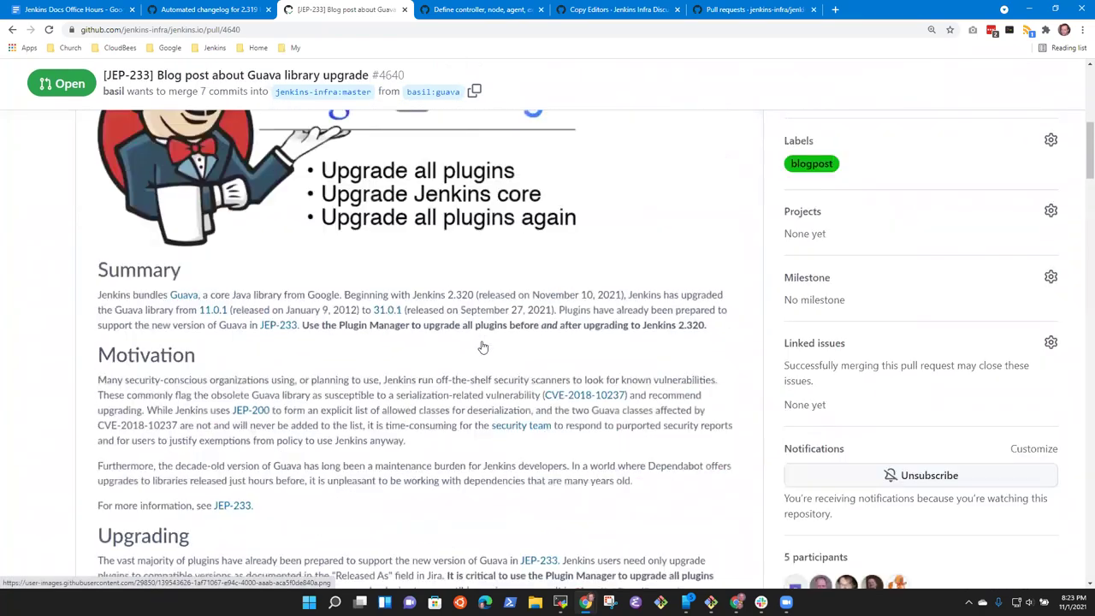
click(208, 10)
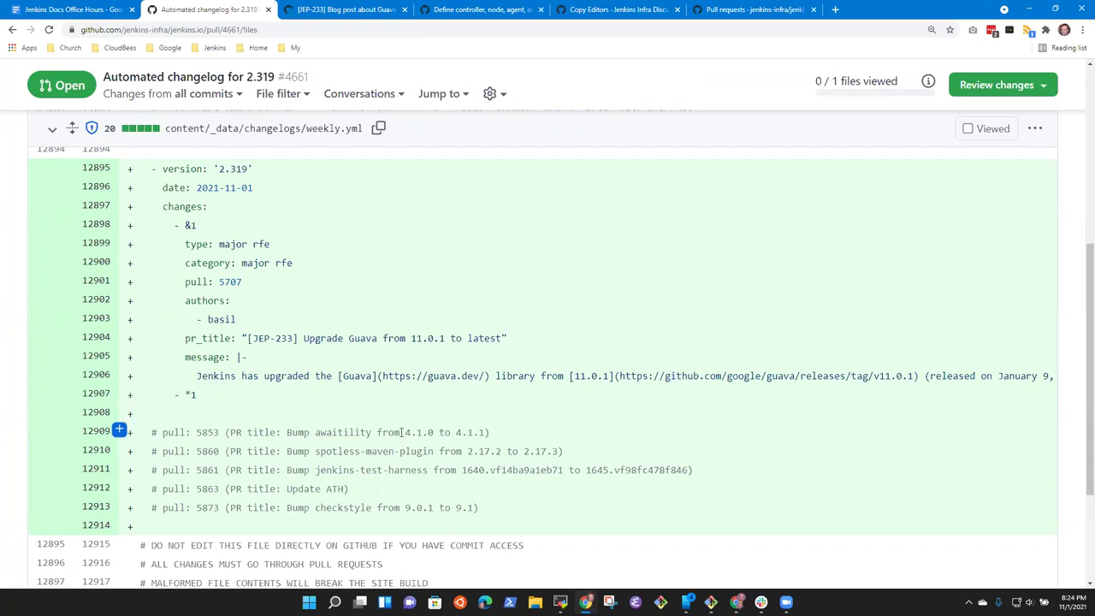
- Highlight the words "upgrade all plugins before" near the end of the Guava message in the 2.319 changelog
scroll(394, 432, right, 3)
scroll(400, 436, right, 20)
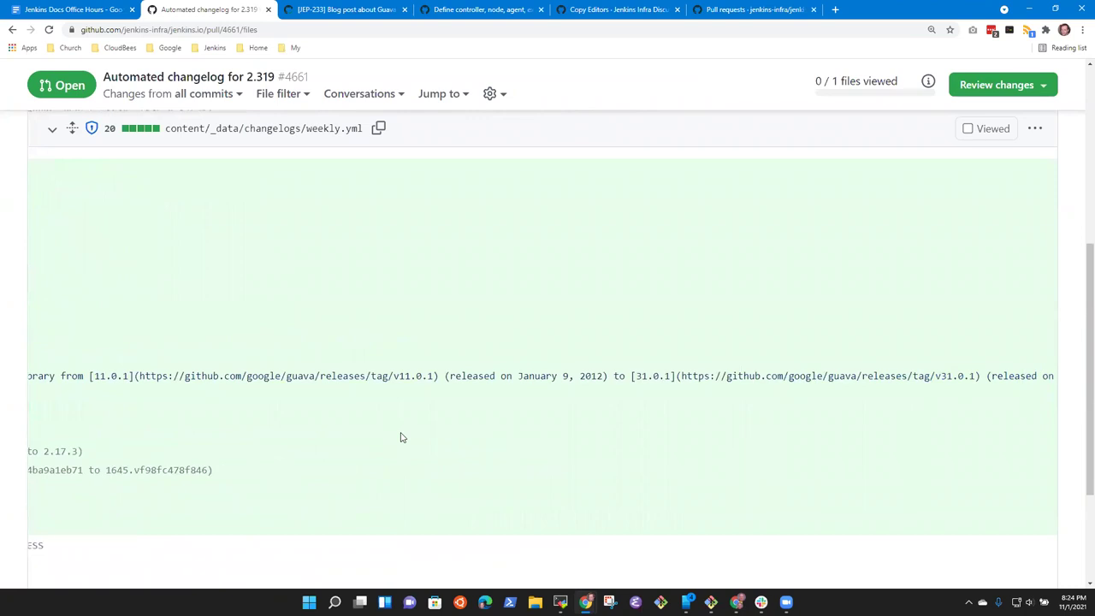
scroll(400, 437, right, 2)
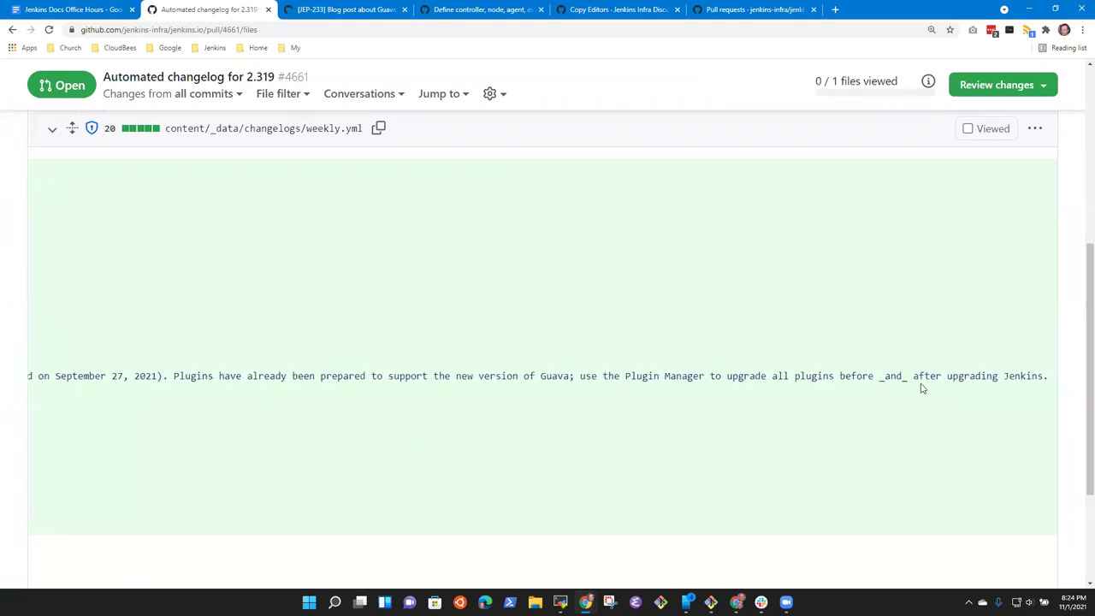
double_click(768, 376)
click(823, 369)
double_click(734, 376)
click(739, 375)
drag(722, 375, 859, 376)
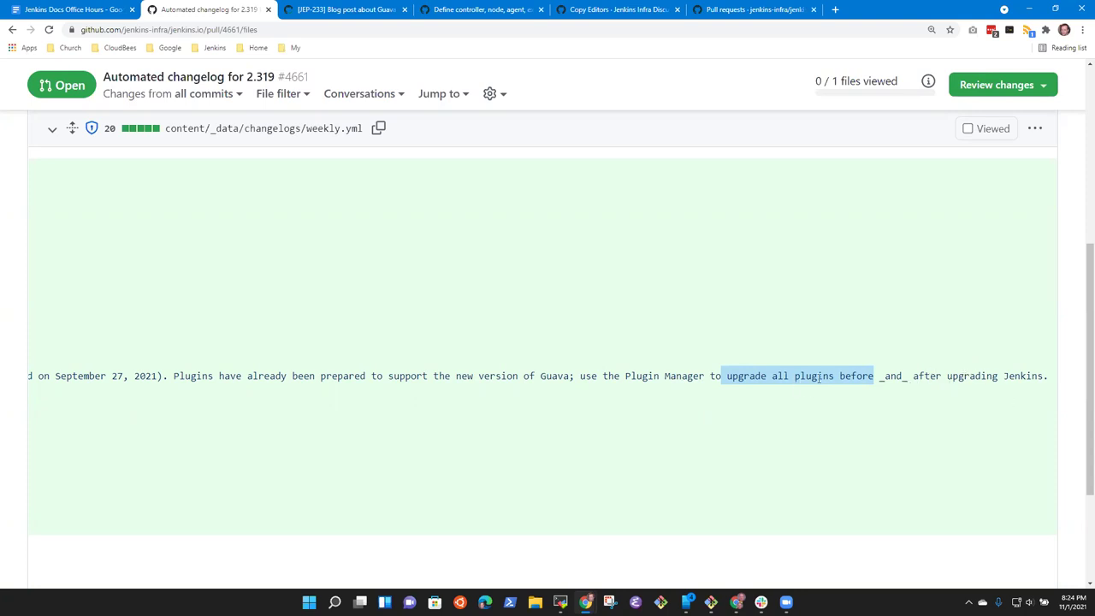
click(763, 376)
drag(763, 376, 849, 378)
click(928, 373)
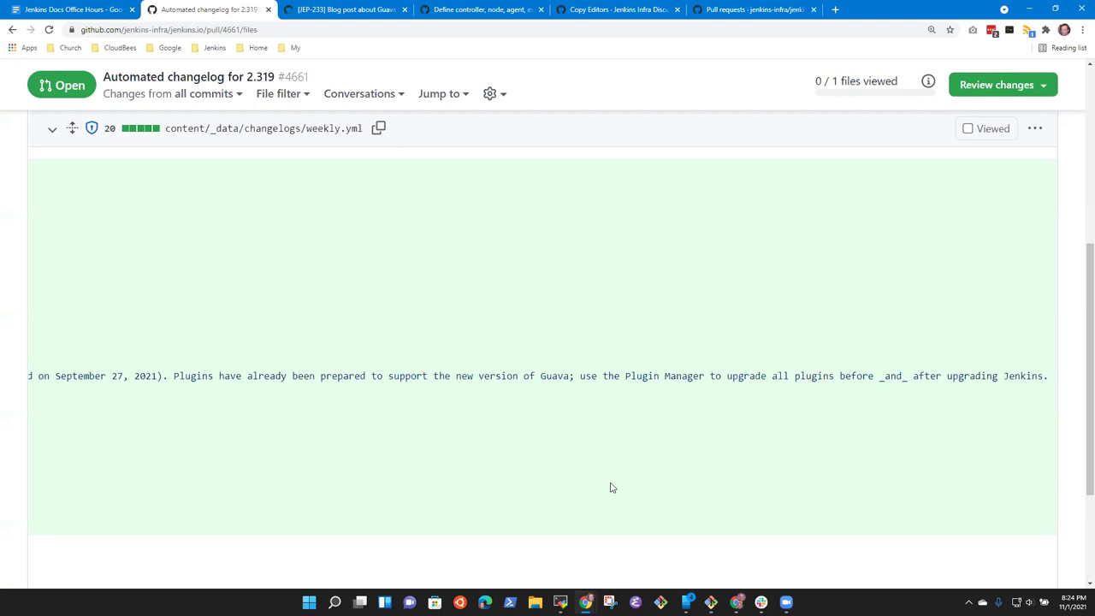
- Return to the start of the changelog lines and highlight the commented-out entries from pull 5853 through pull 5873
scroll(612, 487, left, 10)
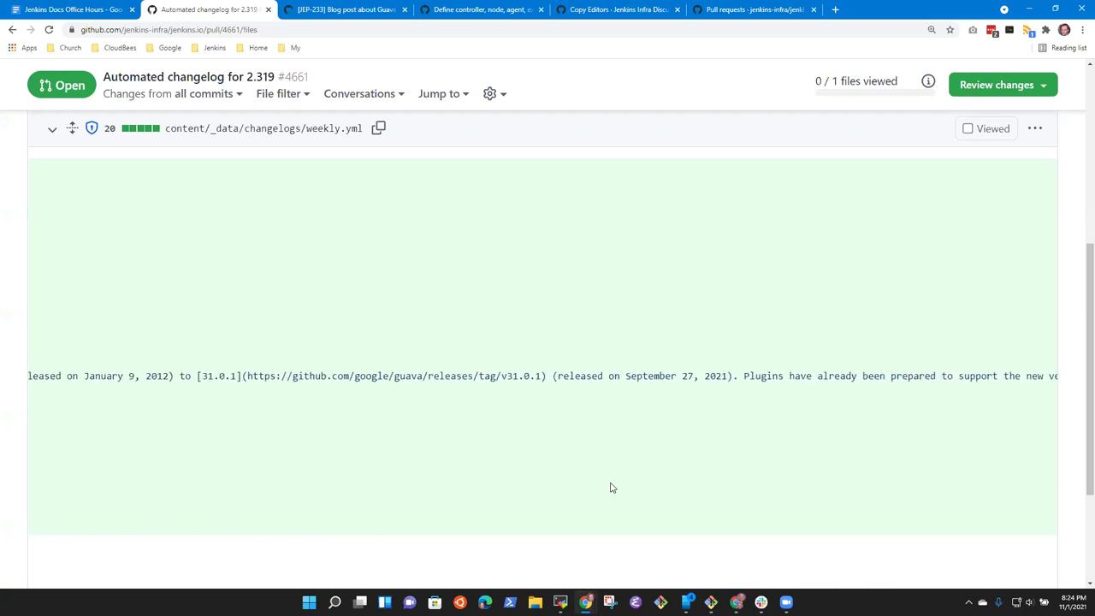
scroll(612, 488, left, 3)
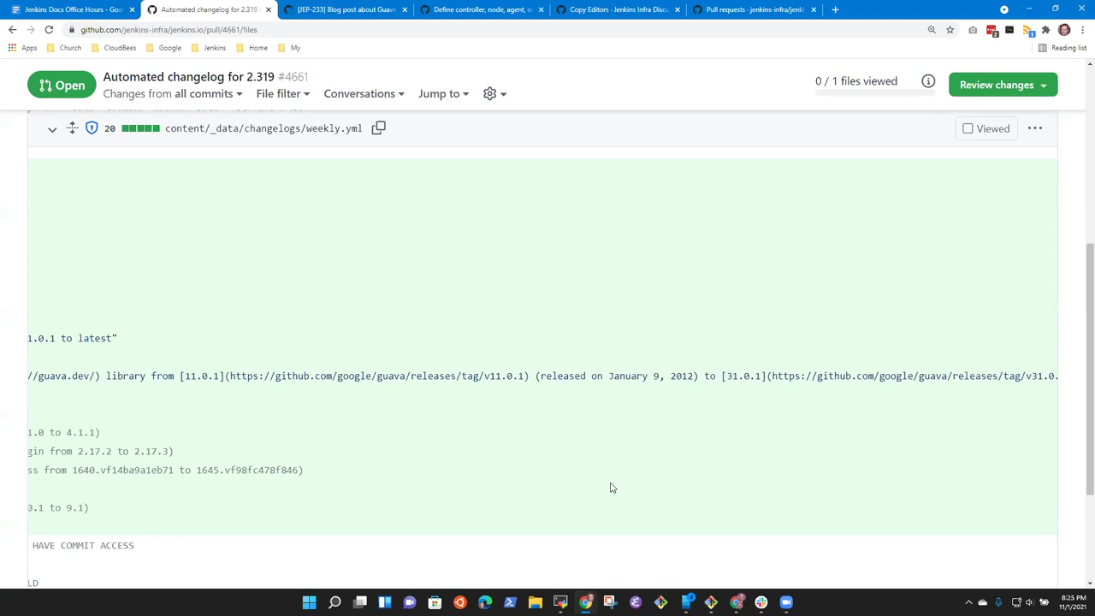
scroll(612, 487, left, 10)
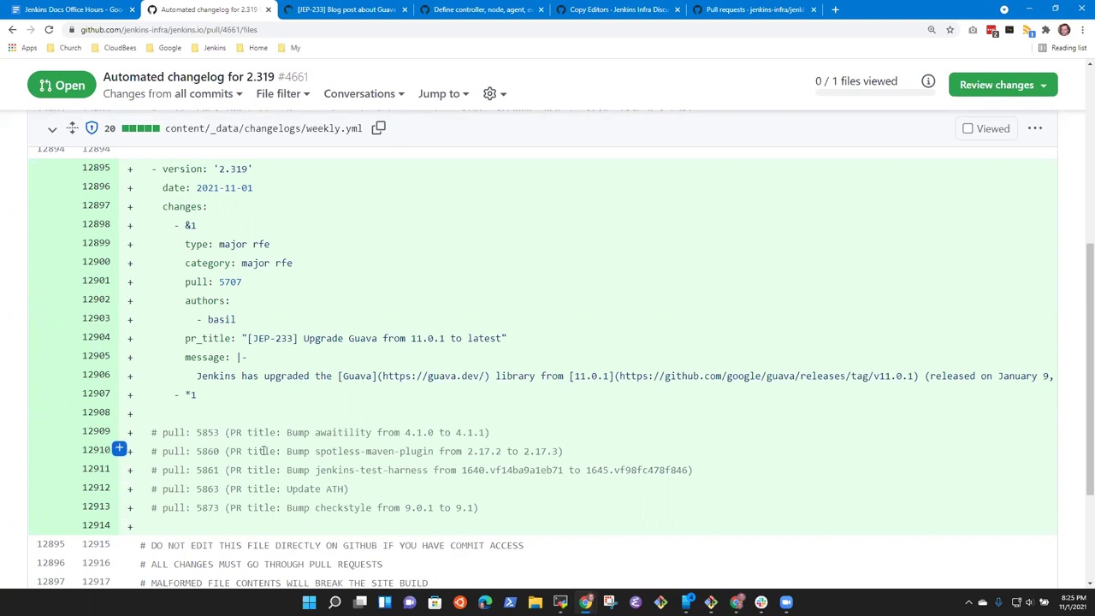
drag(163, 432, 496, 522)
click(496, 523)
- Highlight the beginning of the Guava upgrade message and its link to the 11.0.1 release
drag(195, 377, 492, 380)
click(337, 376)
click(571, 375)
drag(570, 376, 925, 377)
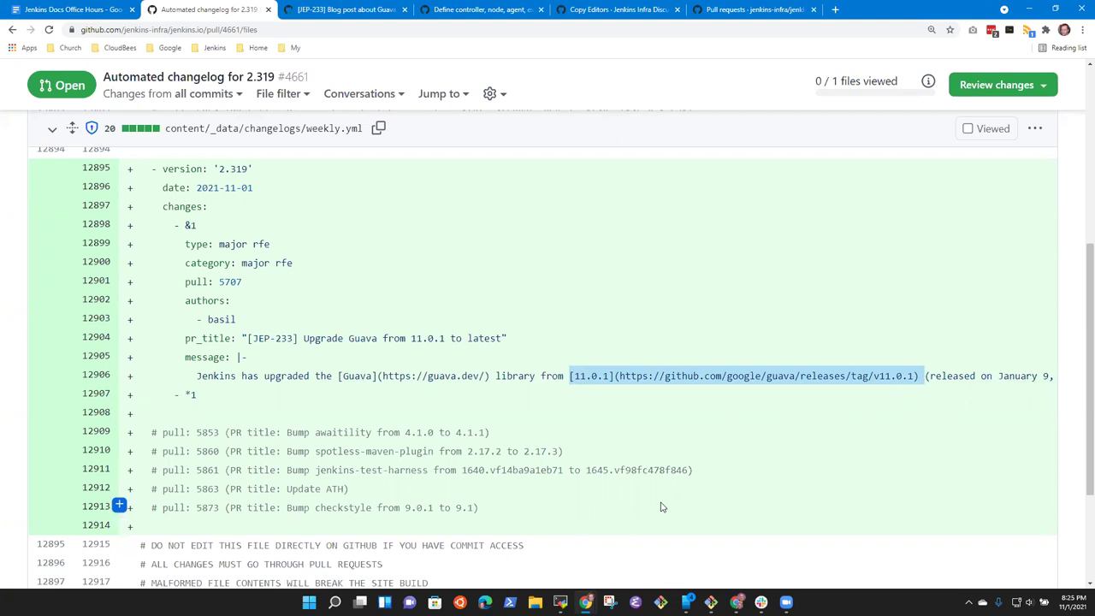
- Check the end of the Guava message and the blog post pull request #4640, and return to the 2.319 changelog pull request
scroll(709, 439, down, 3)
scroll(676, 466, up, 3)
scroll(645, 477, down, 1)
drag(431, 548, 1038, 536)
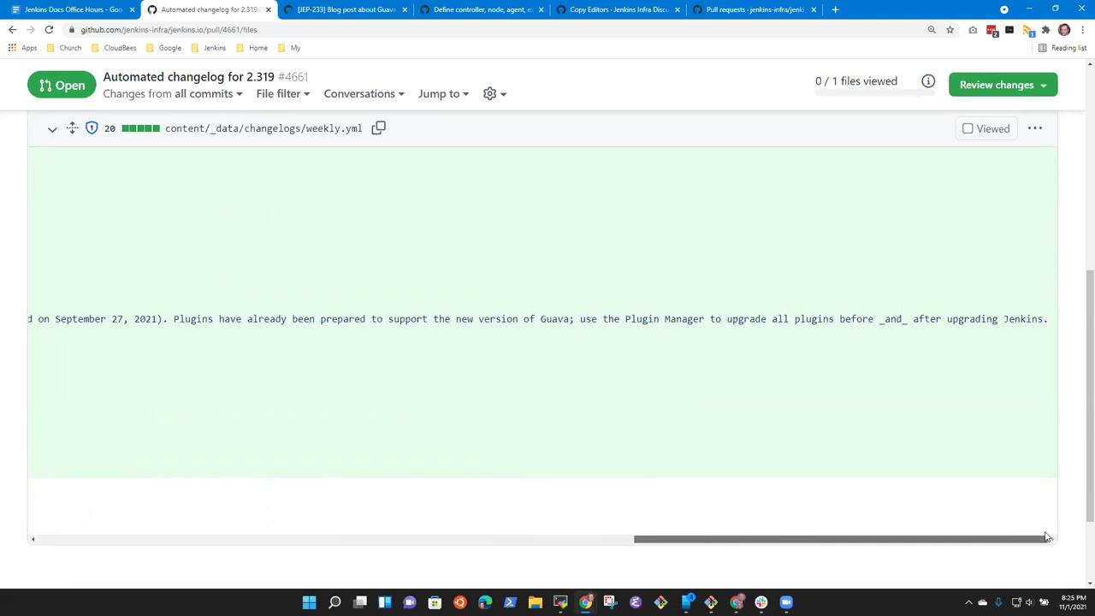
click(236, 538)
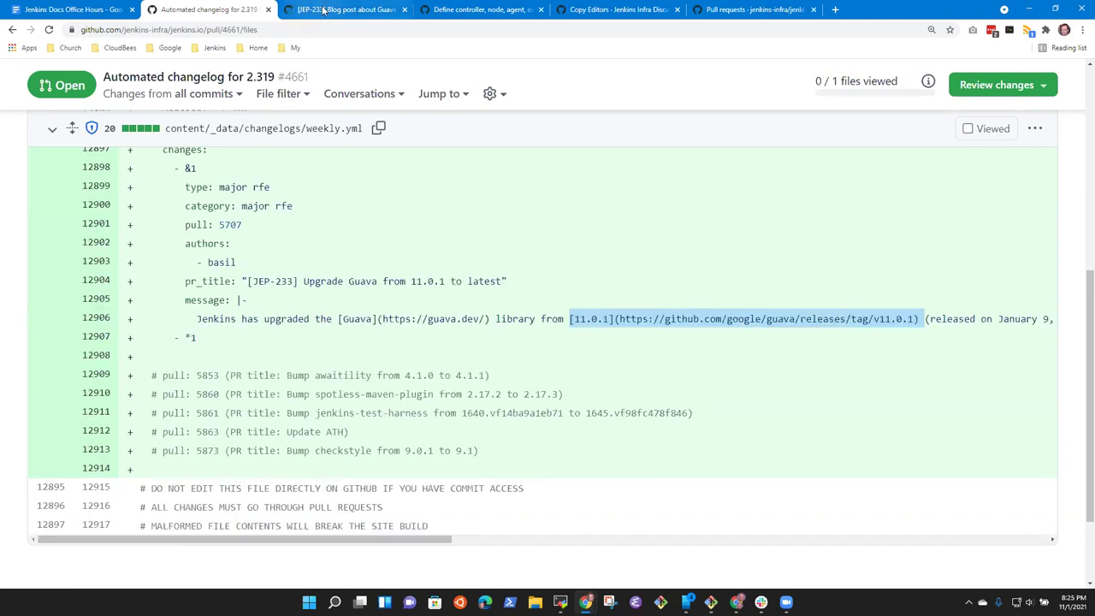
click(295, 8)
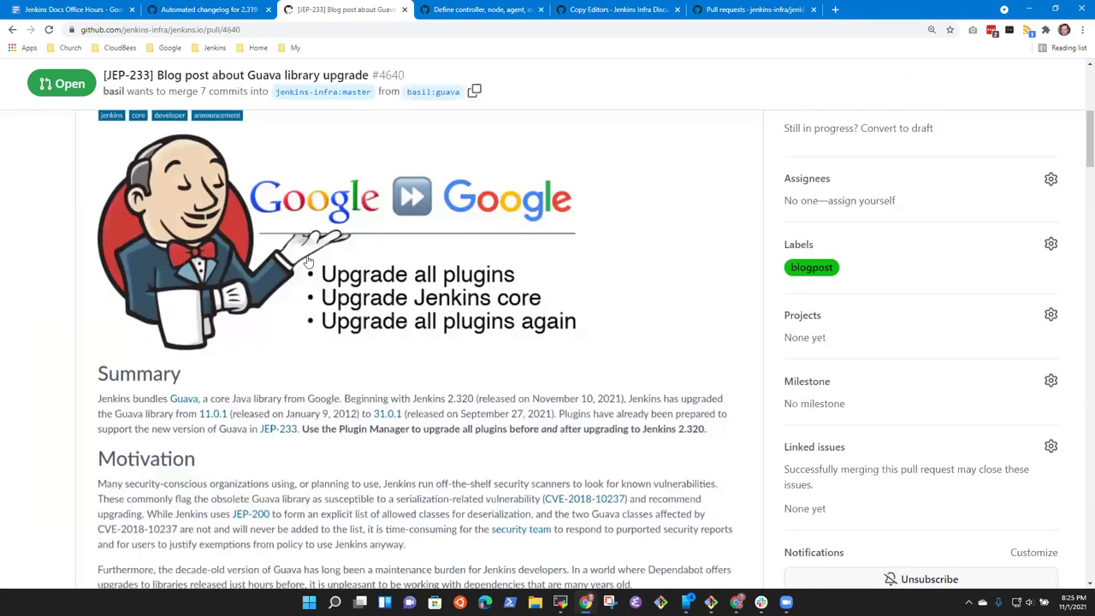
click(58, 9)
click(220, 10)
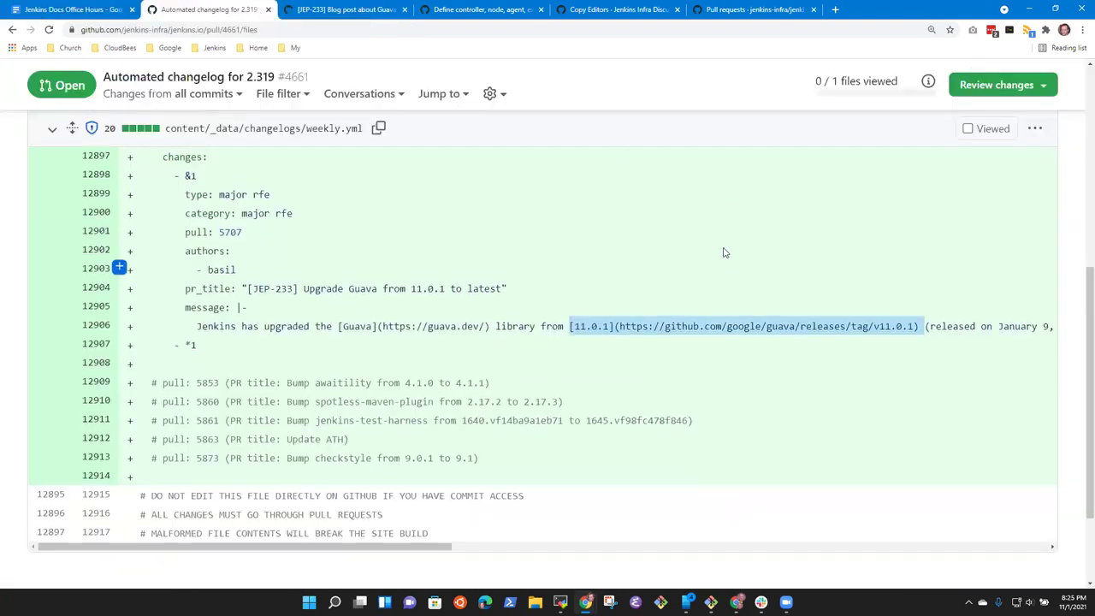
- Start a review of pull request #4661 from its changed files and set the verdict to Approve
scroll(741, 234, up, 5)
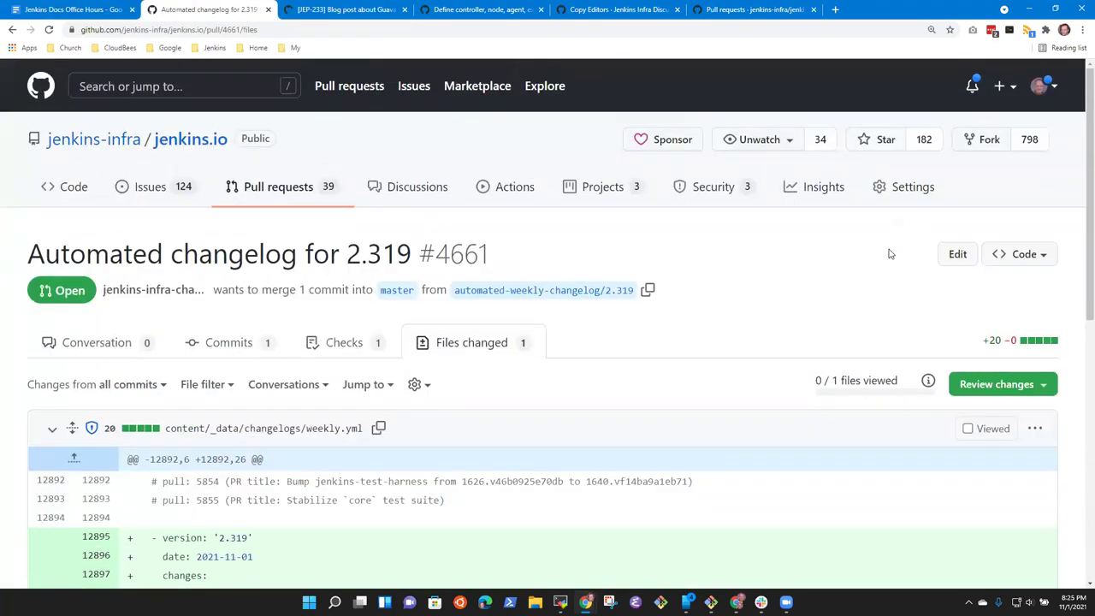
click(117, 345)
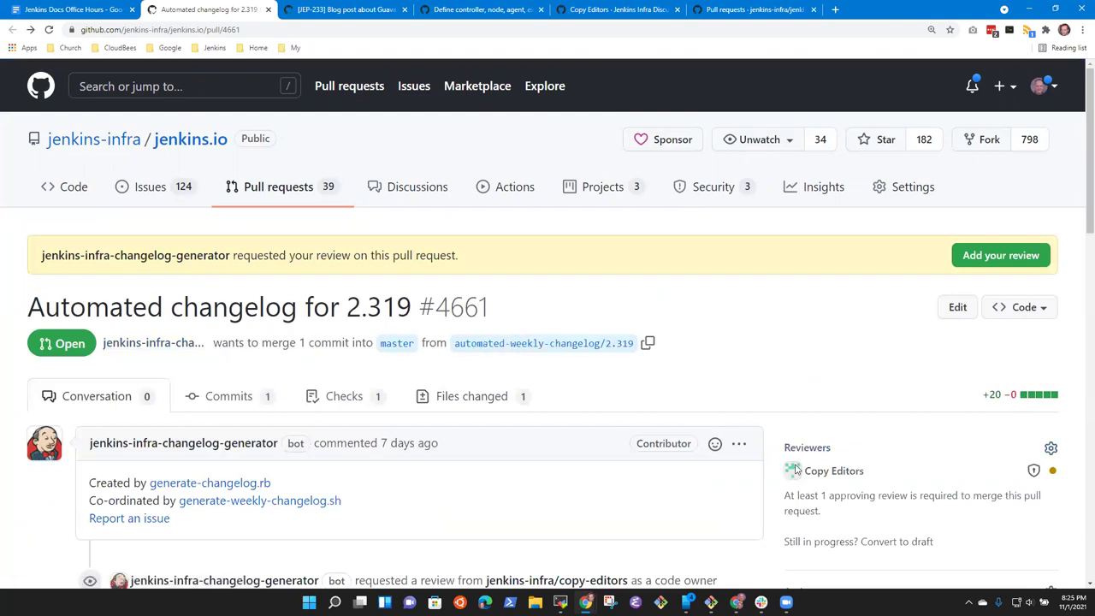
scroll(795, 469, down, 2)
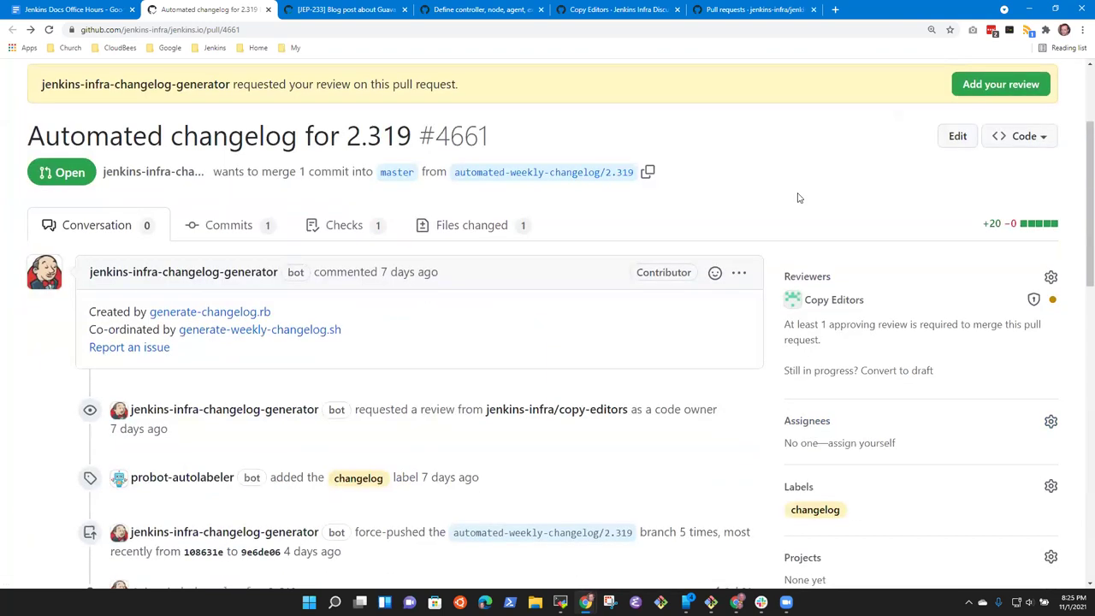
click(473, 226)
click(990, 395)
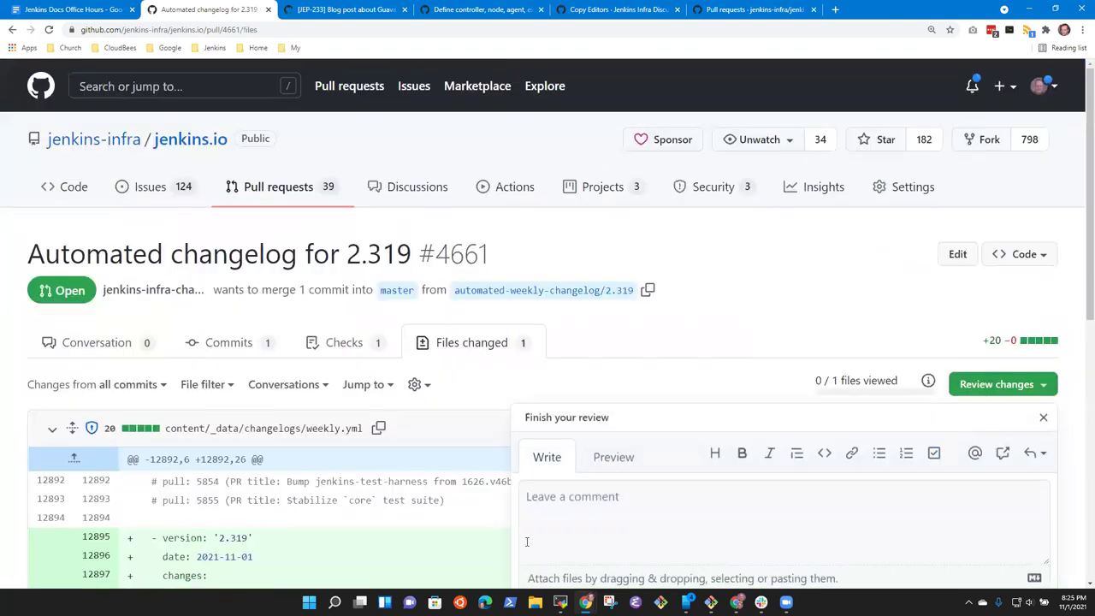
scroll(599, 453, down, 4)
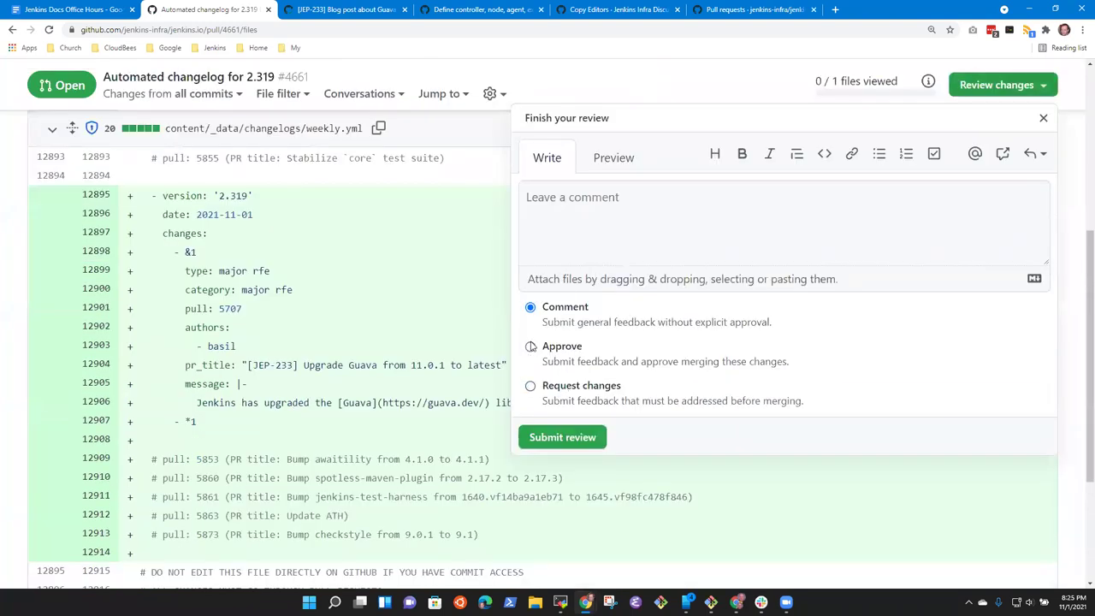
click(532, 346)
click(585, 241)
text(Approved knowing that the change)
key(ctrl+a)
key(BackSpace)
- Enter the review comment "Approved, but do not merge because this will become the content of the 2.320 changelog."
text(Approved, but do )
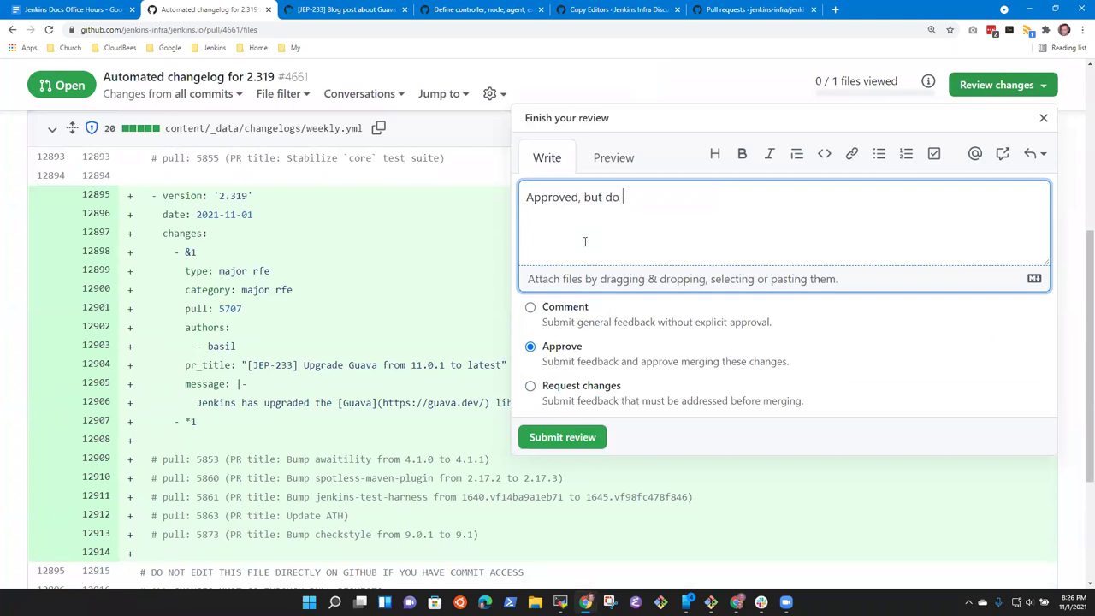
text(not merge because this will become the content o the)
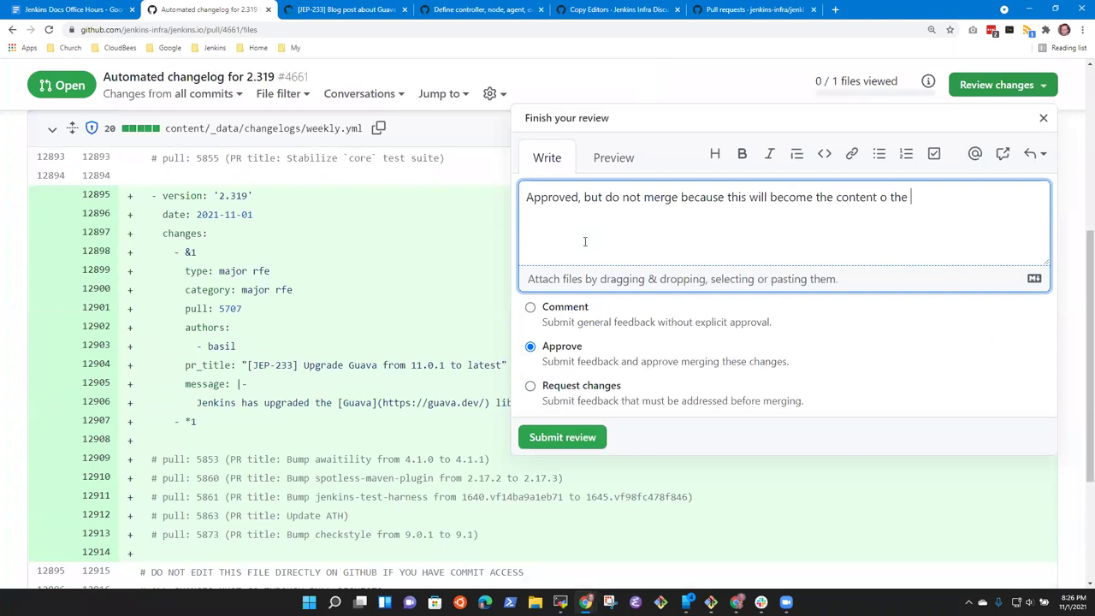
key(BackSpace)
key(BackSpace)
key(BackSpace)
key(BackSpace)
text(f the 2.320 changelog.)
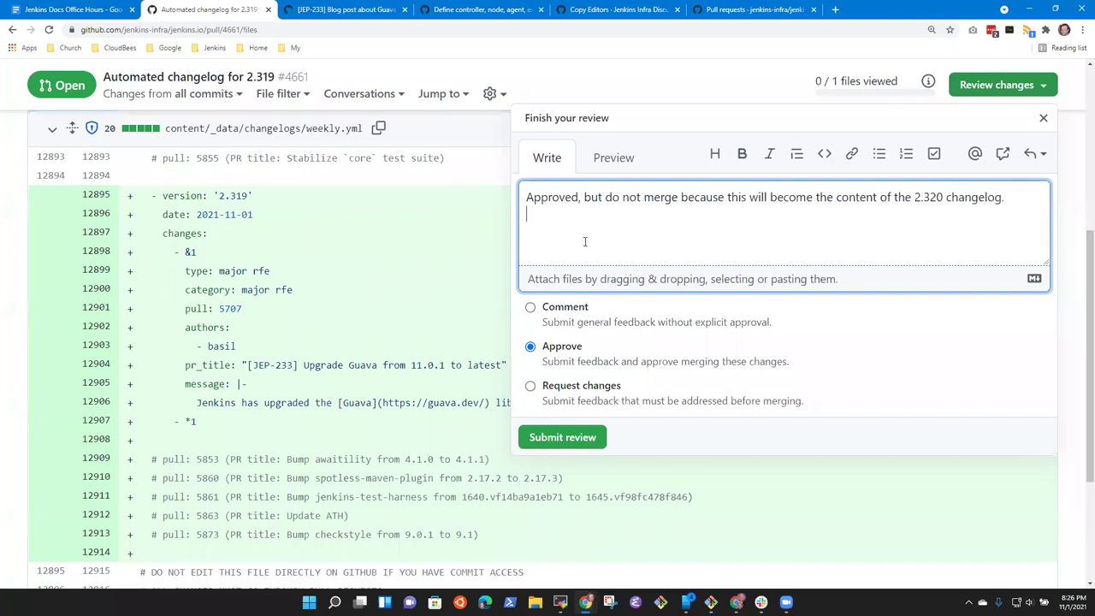
- Add the paragraph "The 2.319 changelog is a security release, no changes except security fixes." and submit the review
key(Return)
text(The 2.319 changelog is a security)
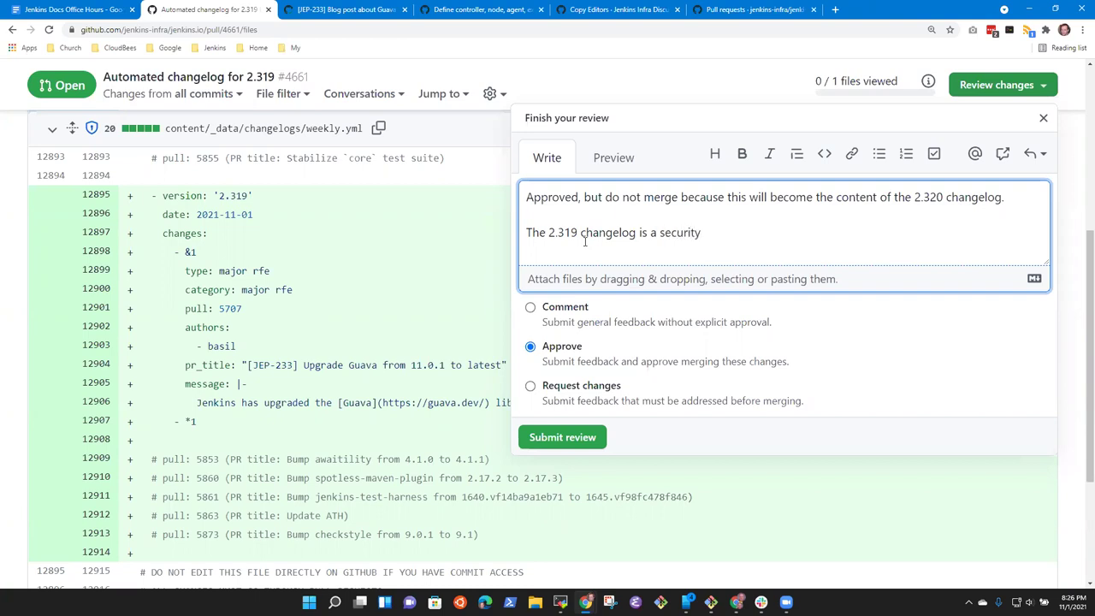
text( release.)
text( no changes exe)
key(BackSpace)
text(cept security fixes.)
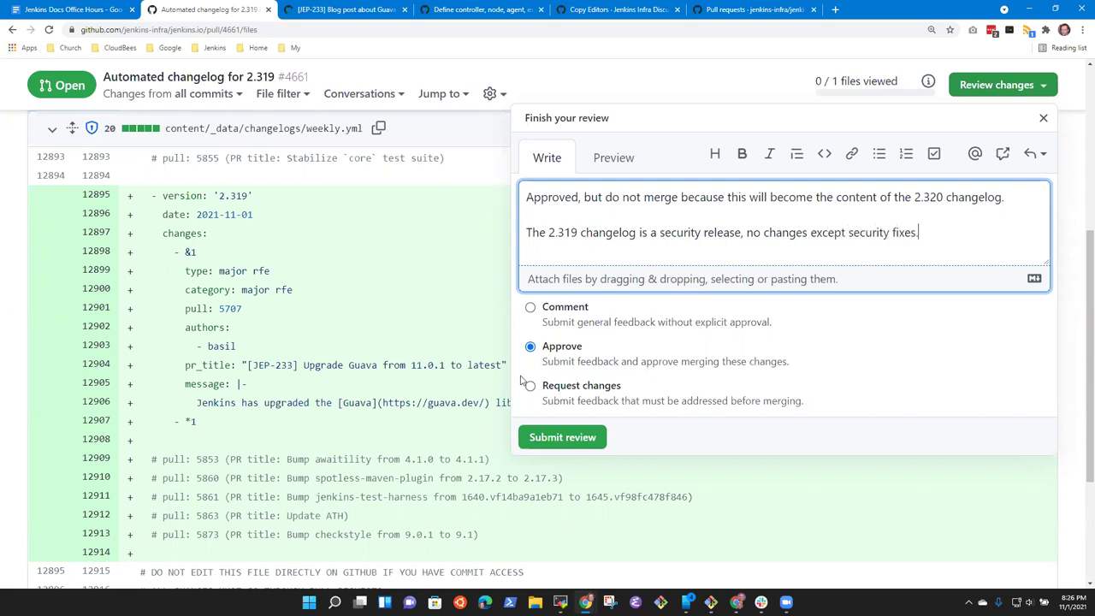
click(572, 441)
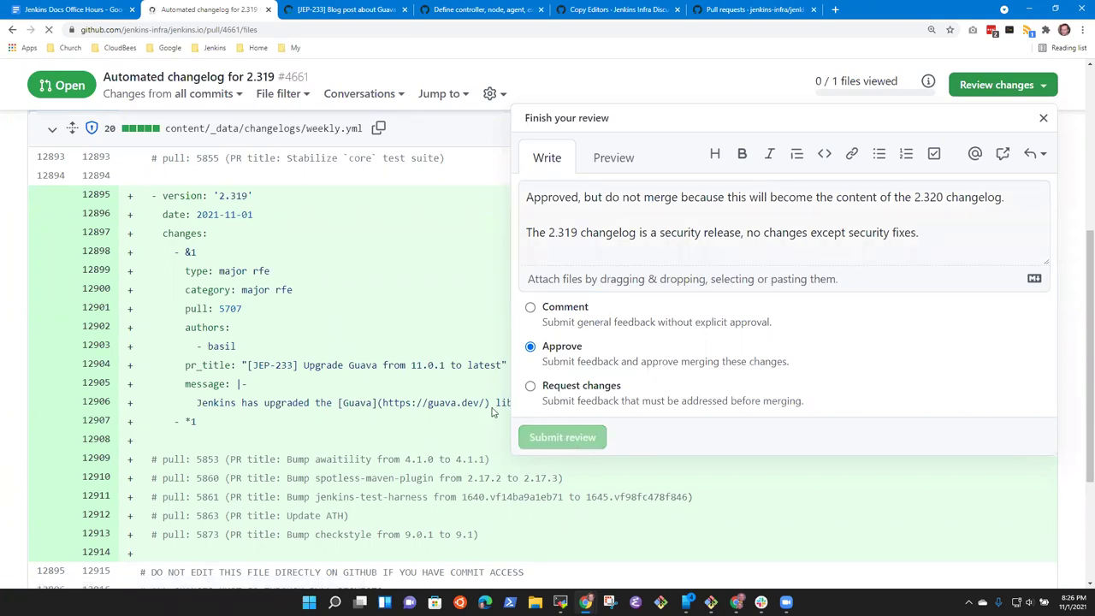
- Switch to the Jenkins Docs Office Hours notes and highlight the line about publishing the 2.320 changelog on Nov 10, 2021
scroll(322, 400, up, 15)
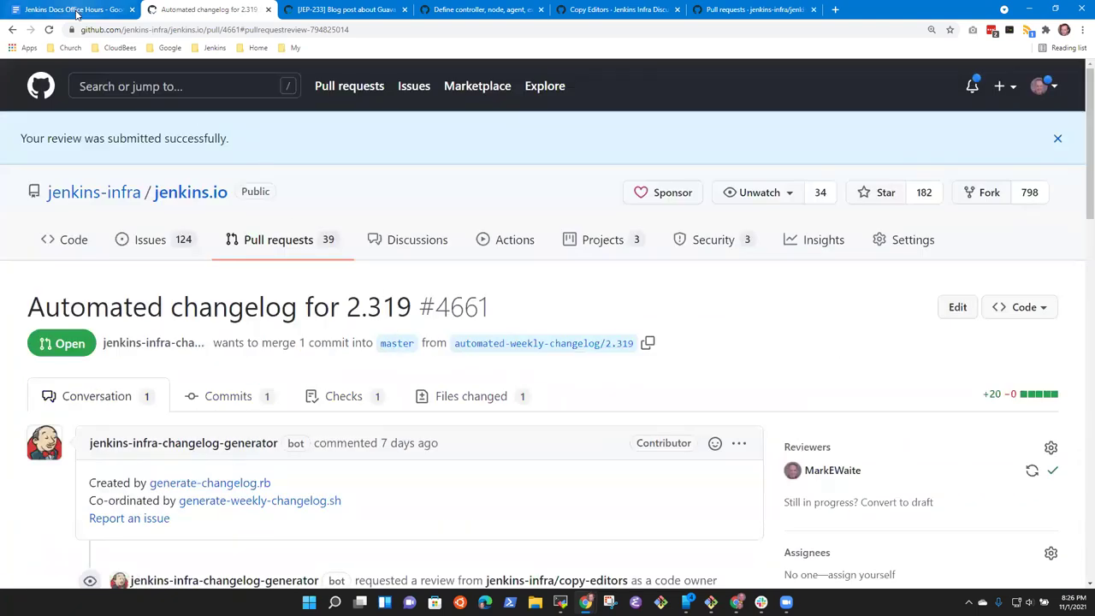
click(76, 10)
click(450, 264)
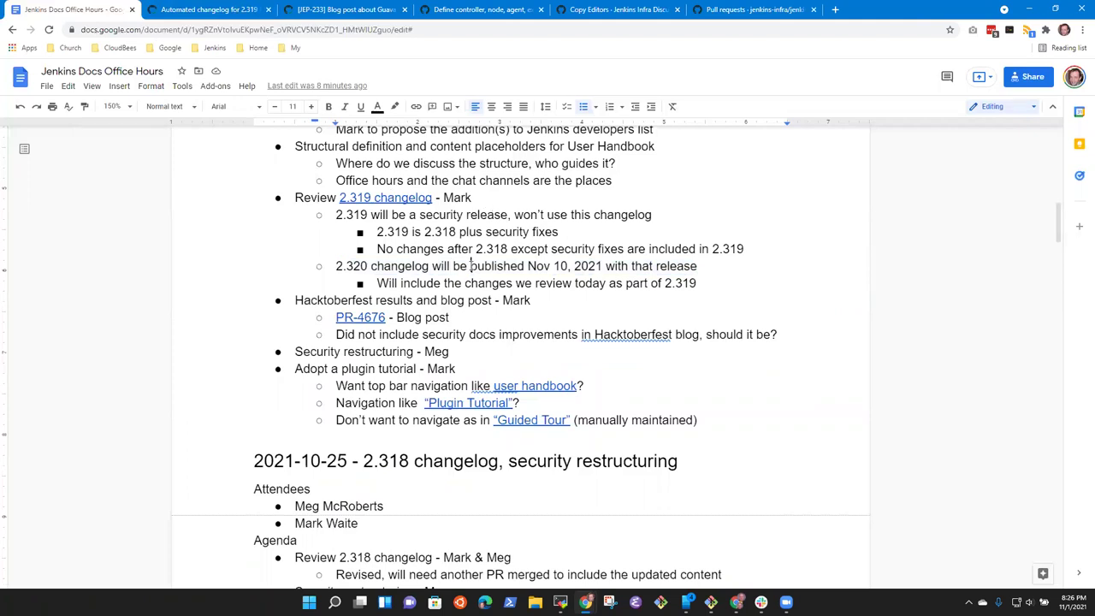
key(shift+End)
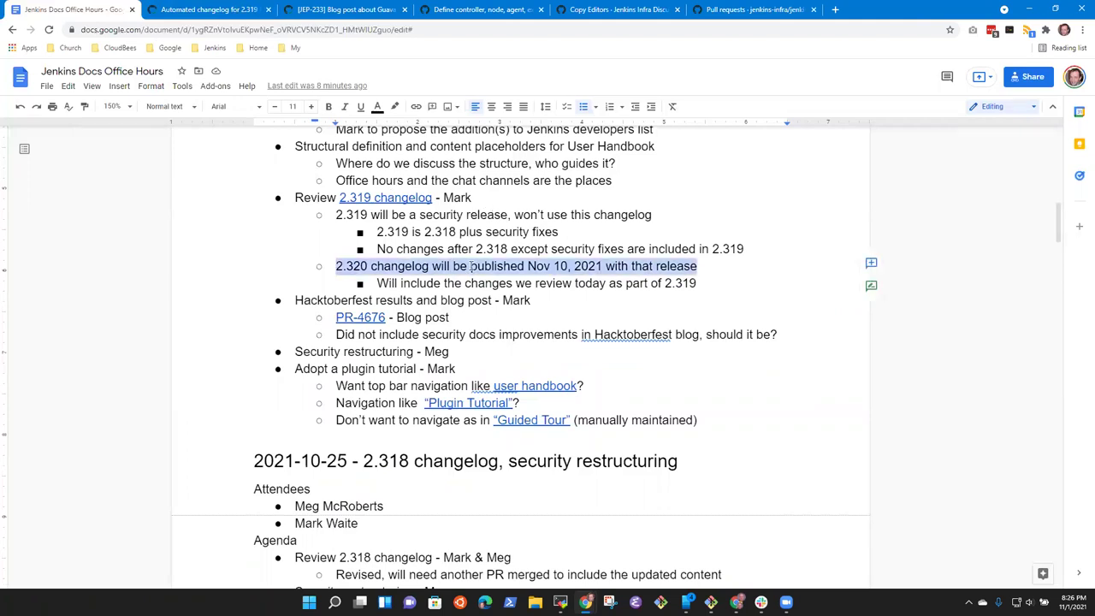
key(Down)
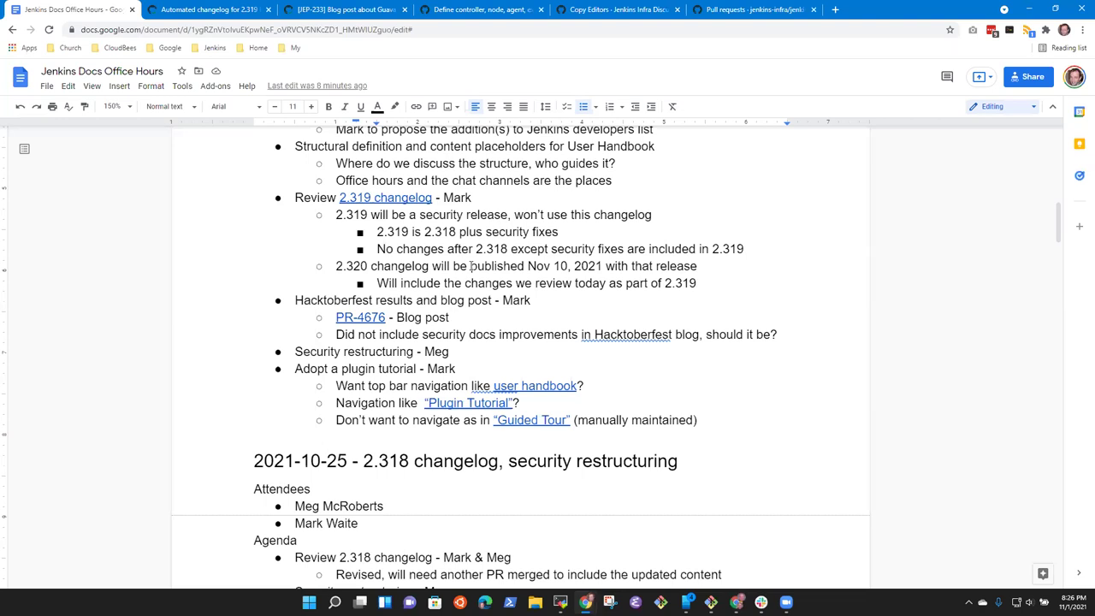
- Go back to the 2.319 changelog pull request and show the commented-out pull request entries in its changed files
click(226, 7)
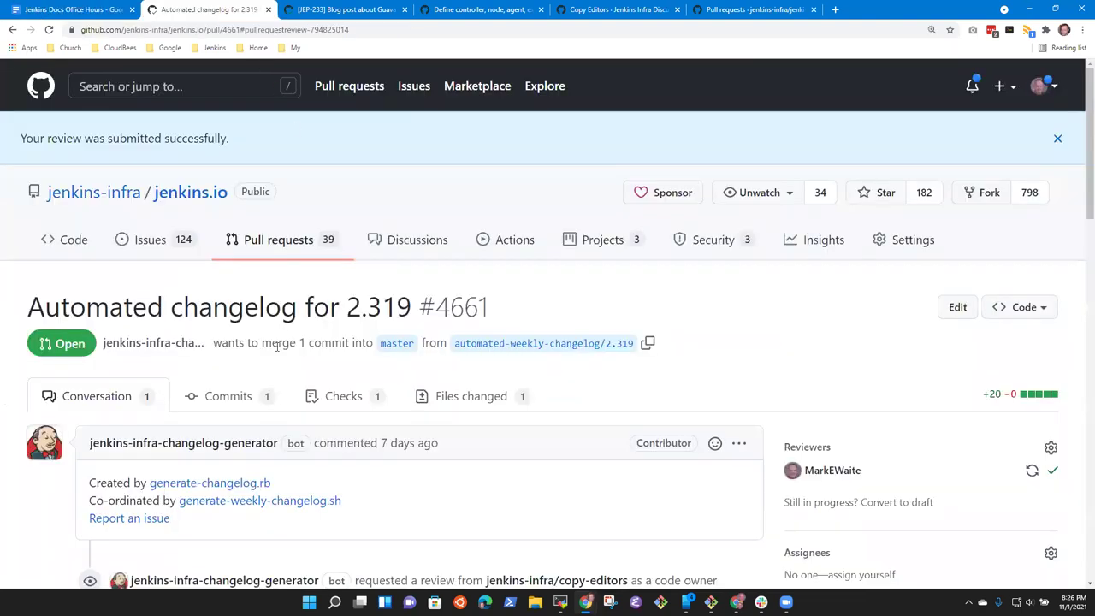
click(342, 9)
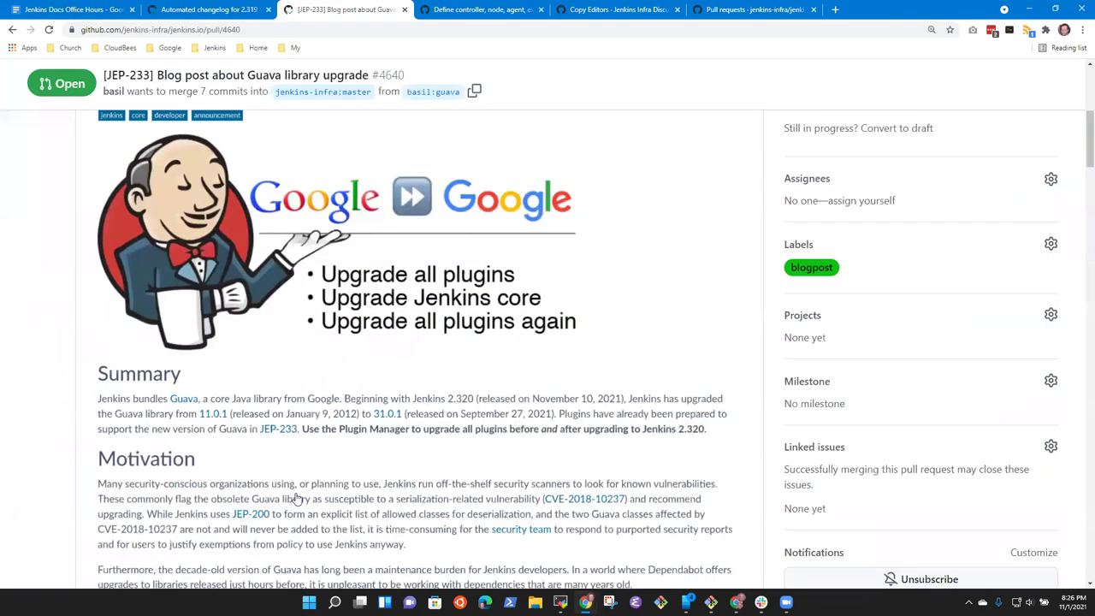
click(480, 9)
click(205, 8)
scroll(291, 399, down, 2)
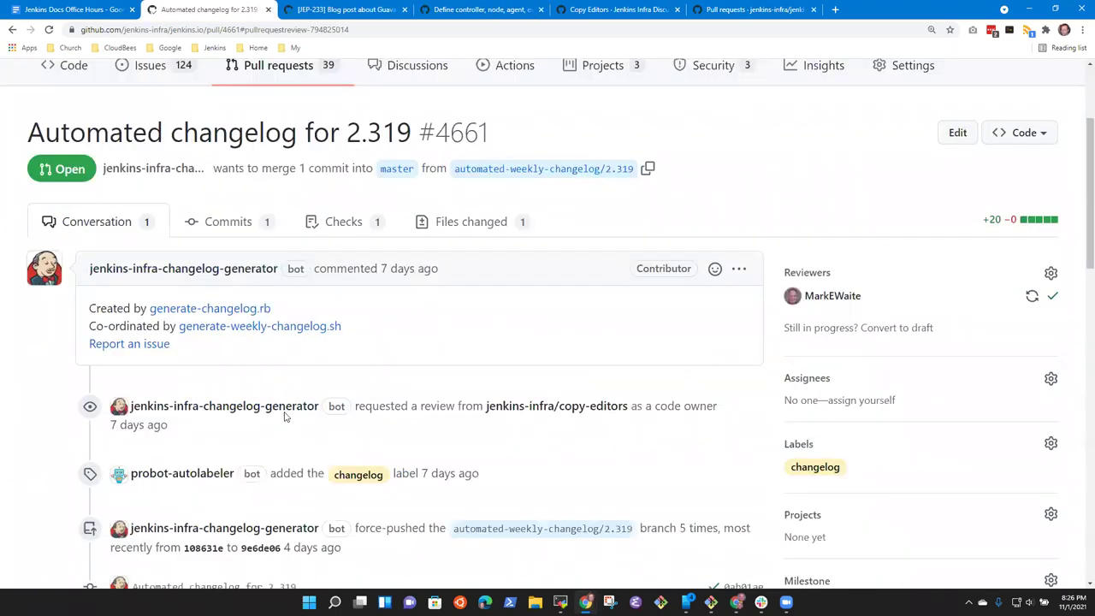
scroll(374, 276, down, 2)
scroll(379, 293, up, 4)
scroll(338, 256, down, 1)
scroll(350, 240, down, 2)
click(451, 120)
scroll(374, 369, down, 3)
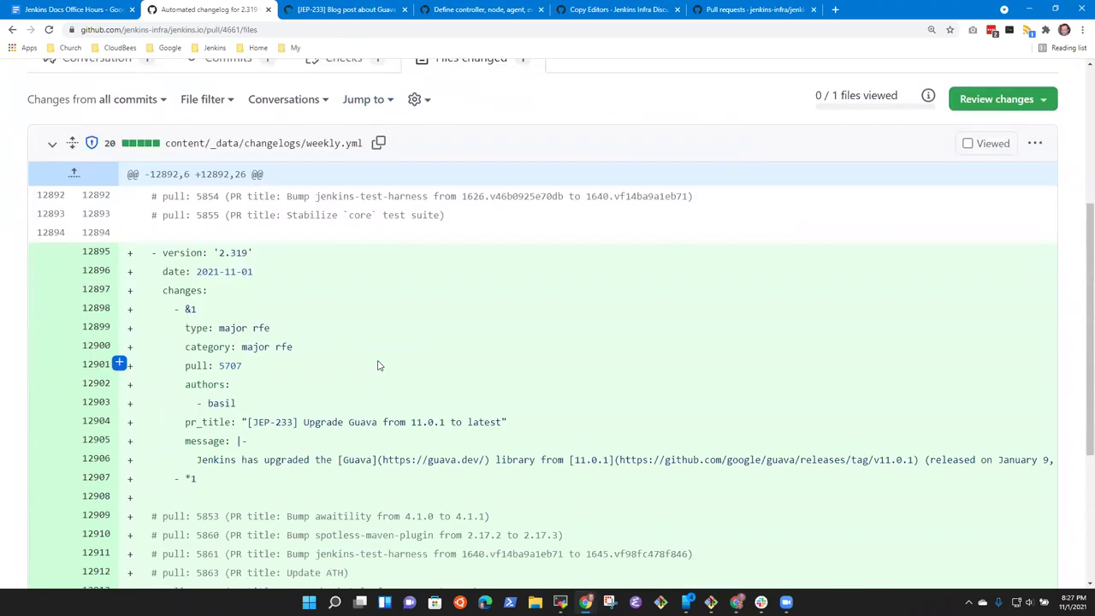
scroll(373, 369, down, 2)
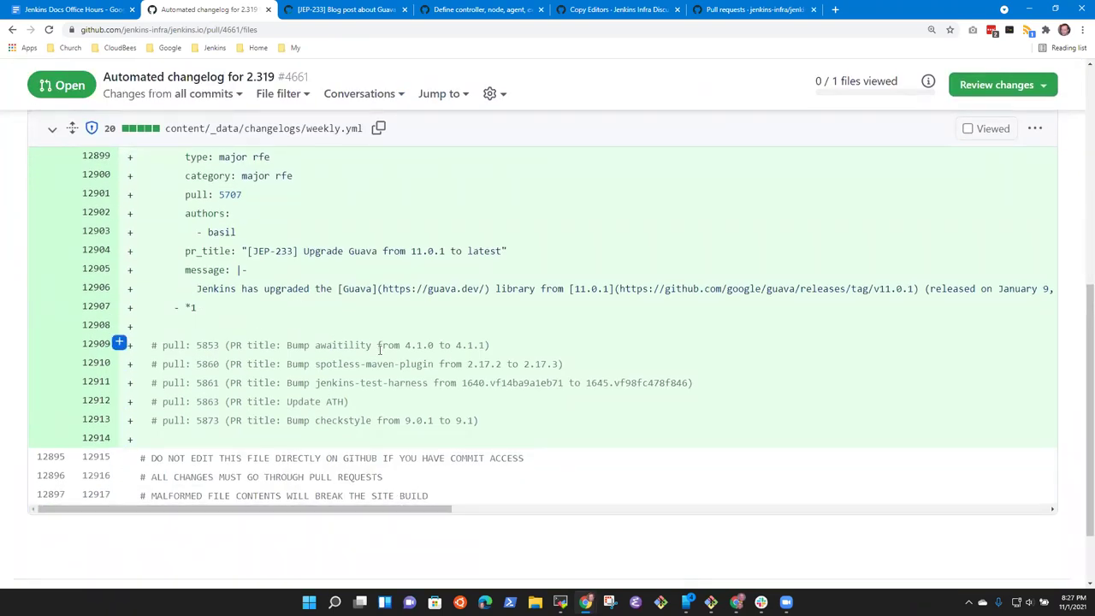
scroll(317, 318, up, 1)
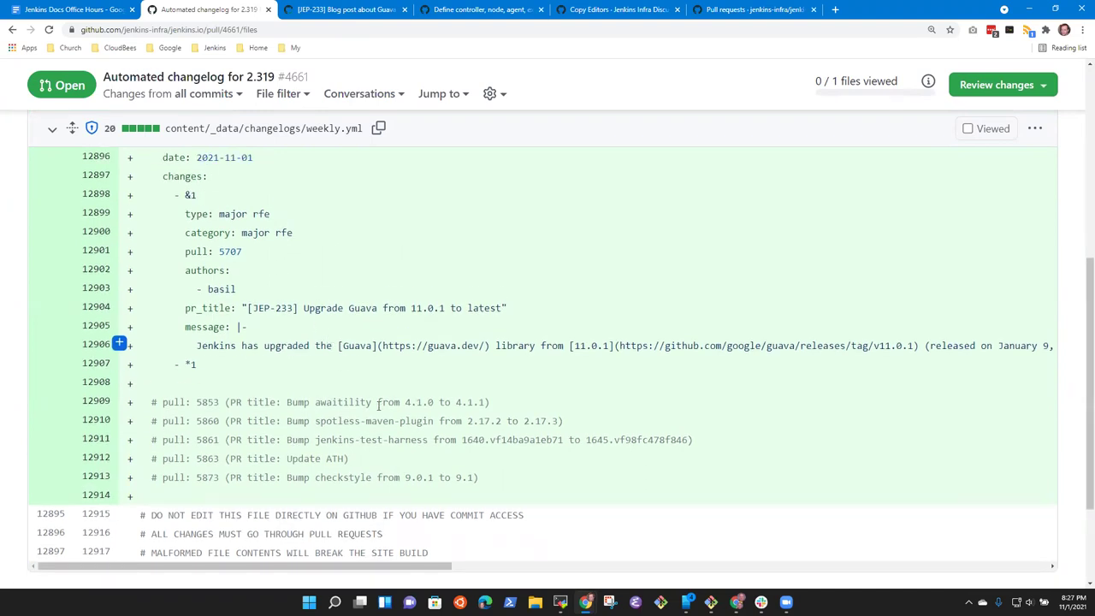
- Highlight the word "awaitility" and the full commented-out entry for pull 5853
double_click(334, 402)
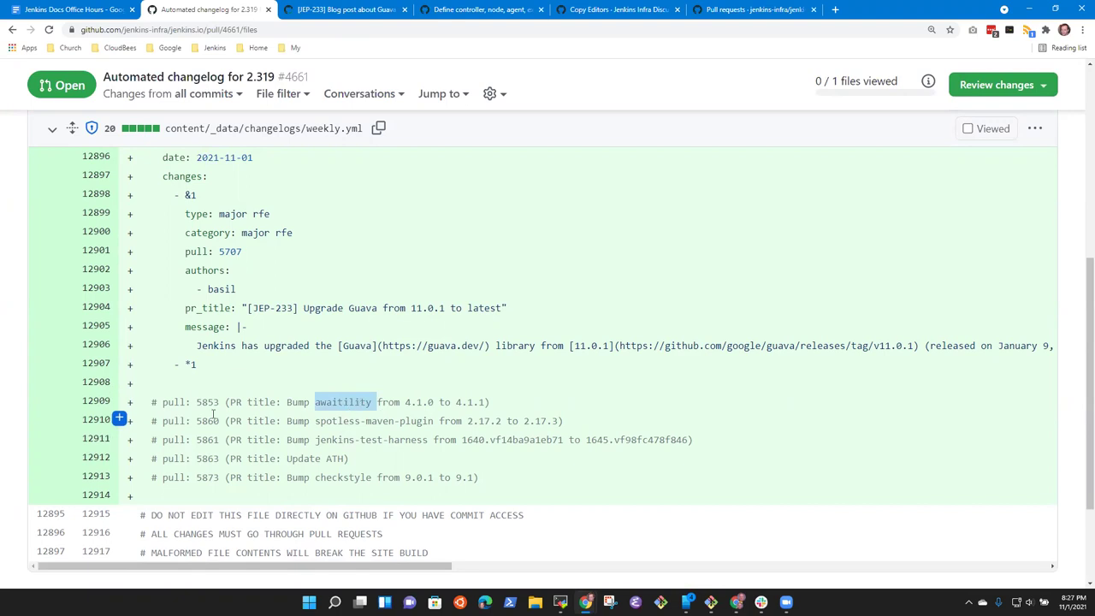
drag(162, 401, 551, 402)
click(569, 408)
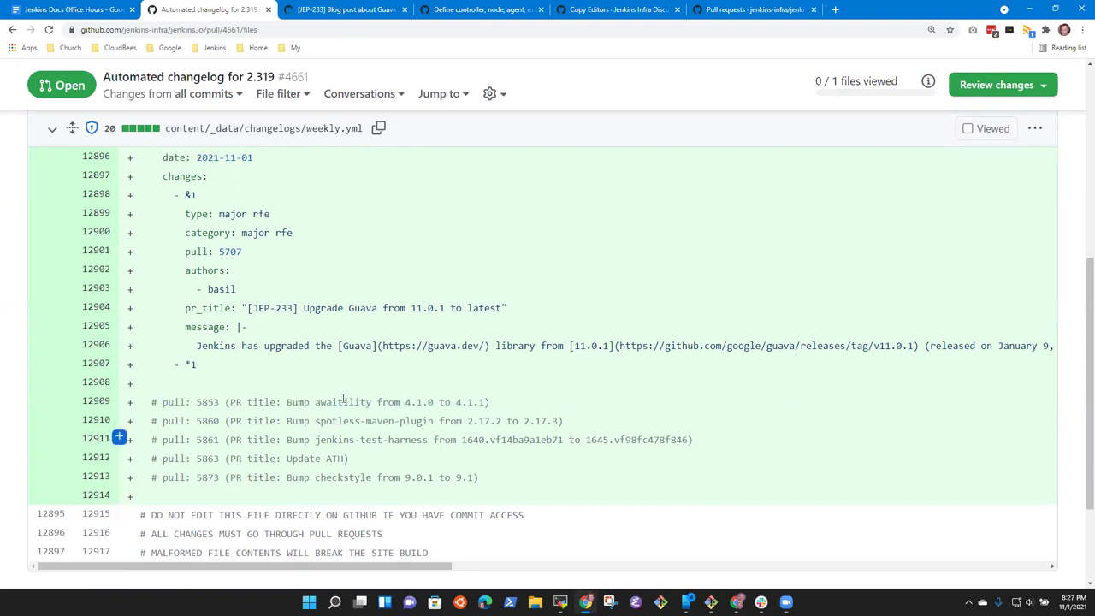
- Highlight the commented-out entry for pull 5853, and the agenda item "Hacktoberfest results and blog post" in the Jenkins Docs Office Hours notes
triple_click(363, 400)
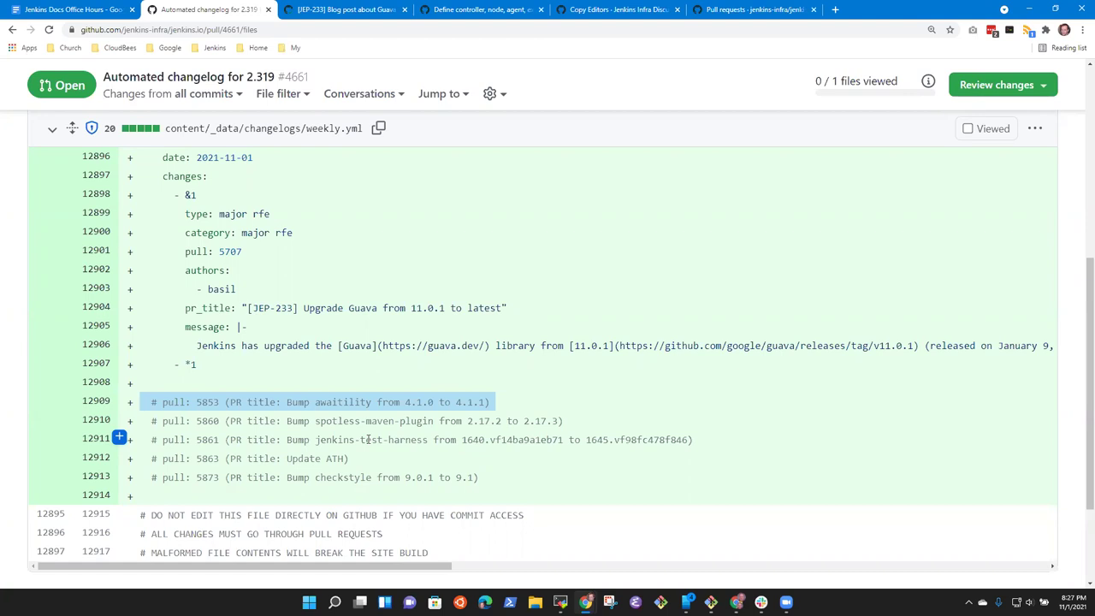
click(57, 10)
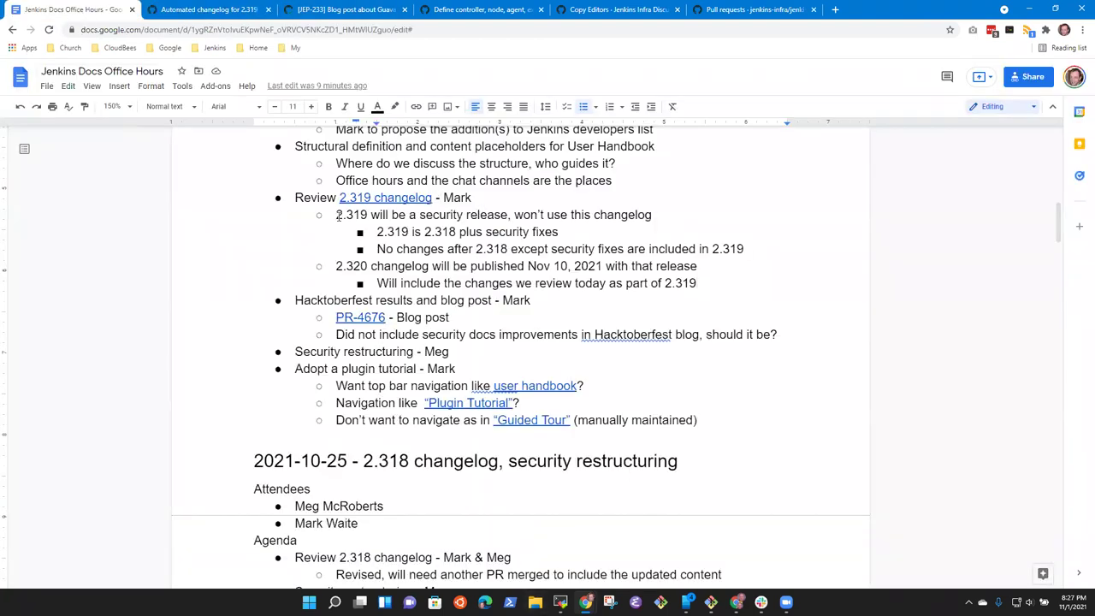
triple_click(446, 296)
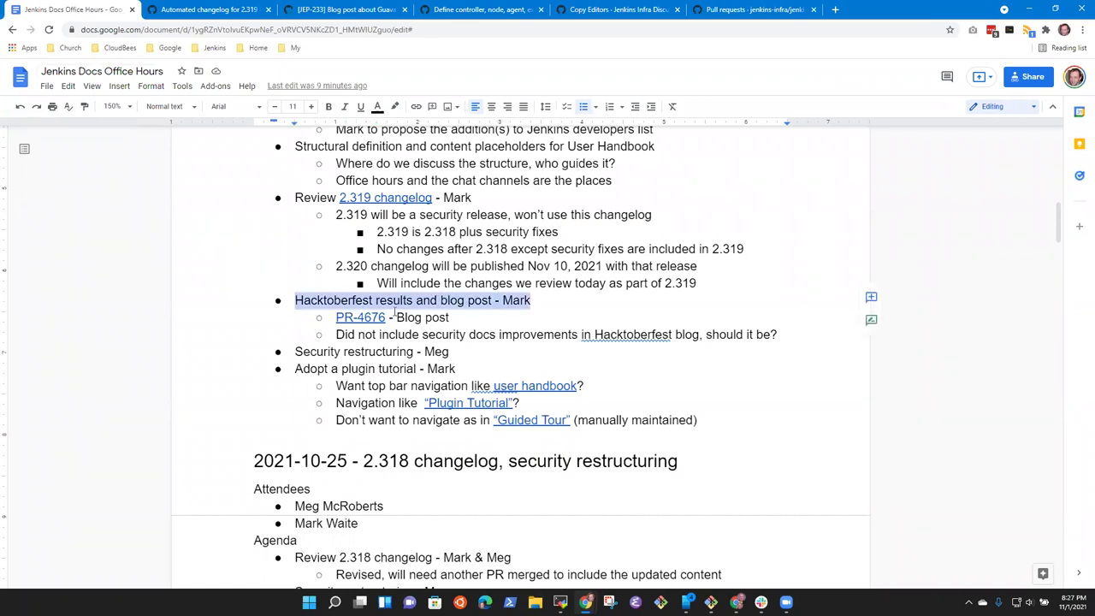
- Open PR-4676 from the notes and look through the Hacktoberfest blog post preview down to the review comments on the Content Security Policy link
click(366, 317)
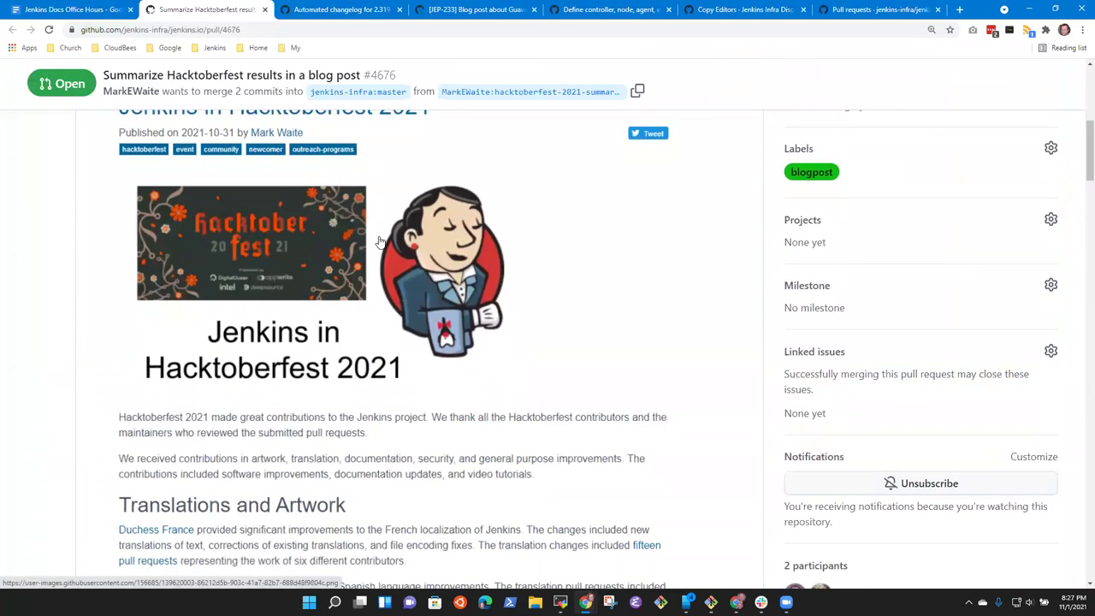
scroll(379, 242, up, 1)
scroll(385, 244, down, 4)
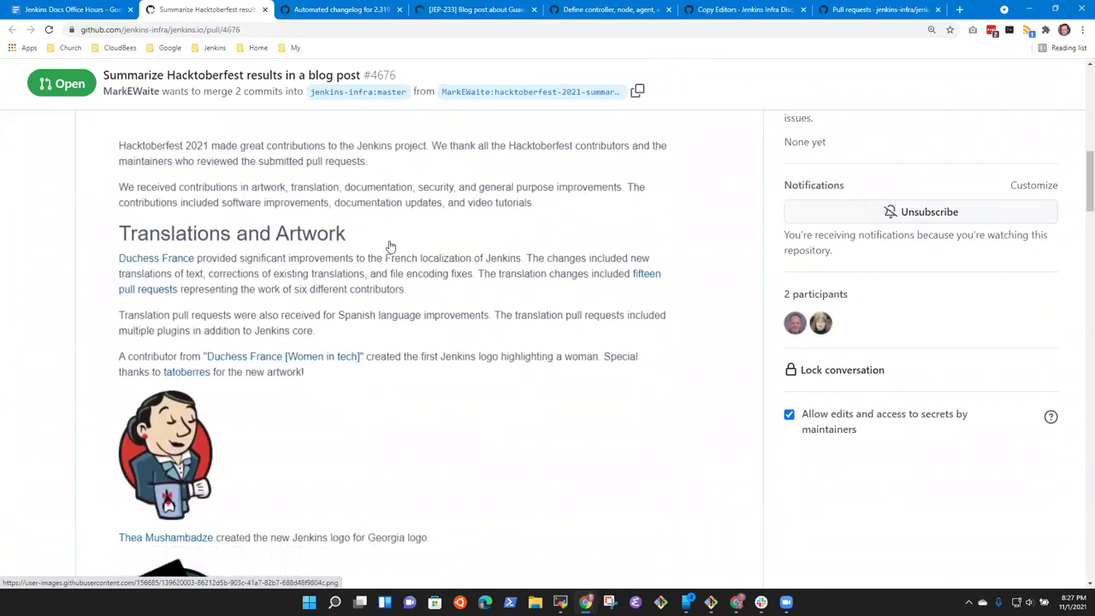
scroll(389, 246, down, 5)
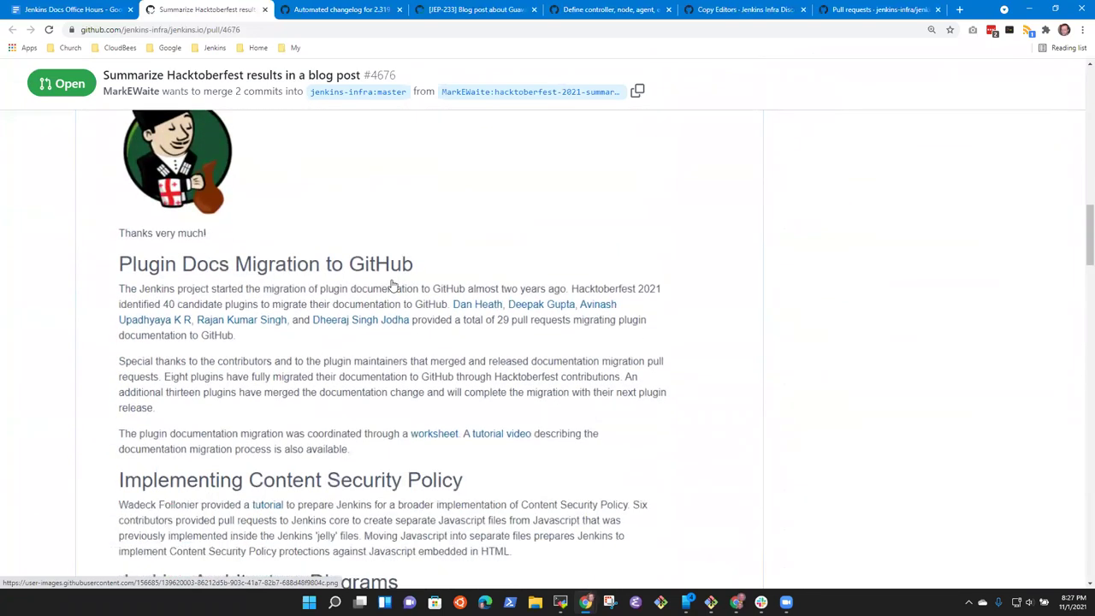
scroll(417, 286, down, 5)
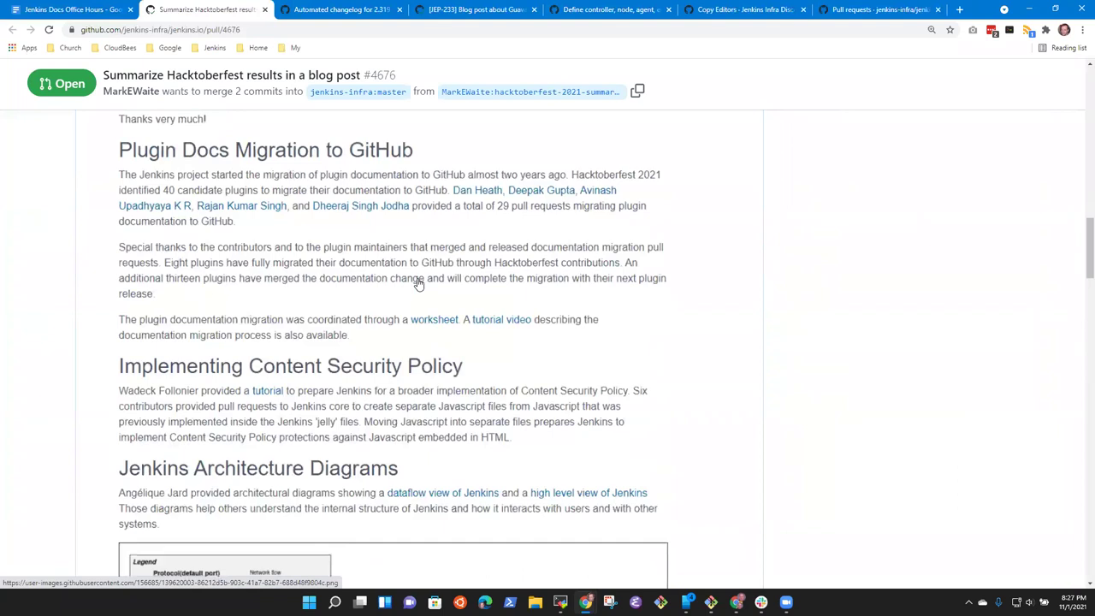
scroll(429, 284, down, 10)
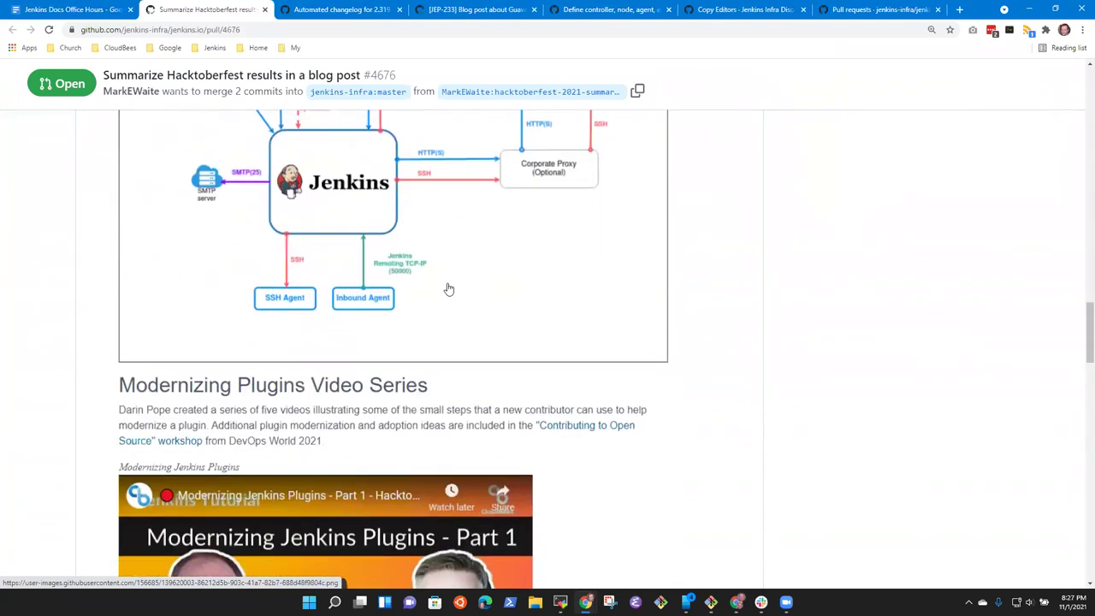
scroll(475, 302, down, 5)
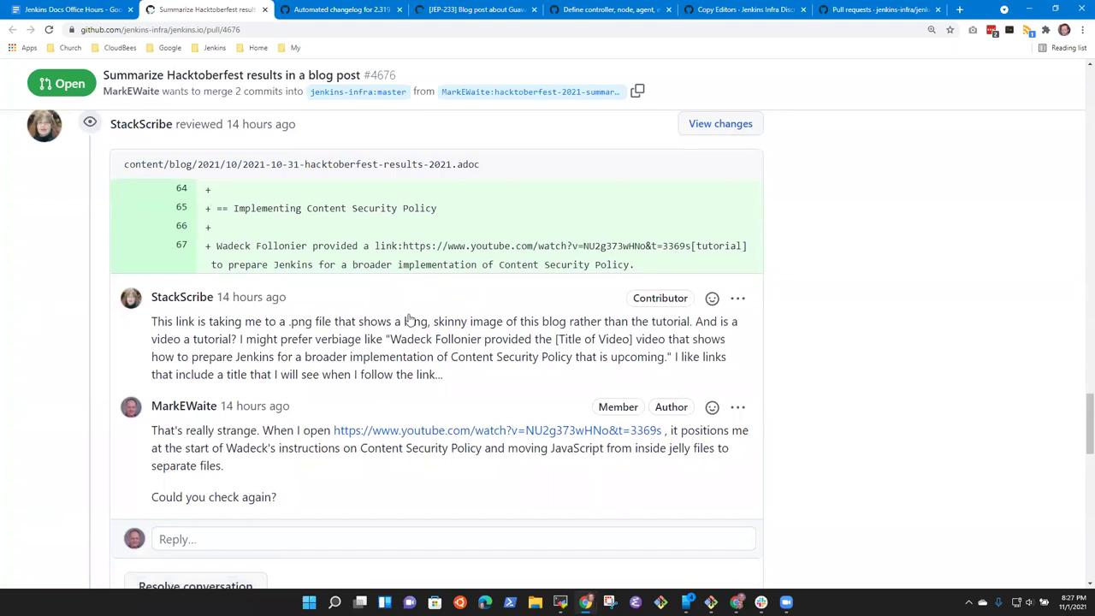
scroll(410, 292, down, 2)
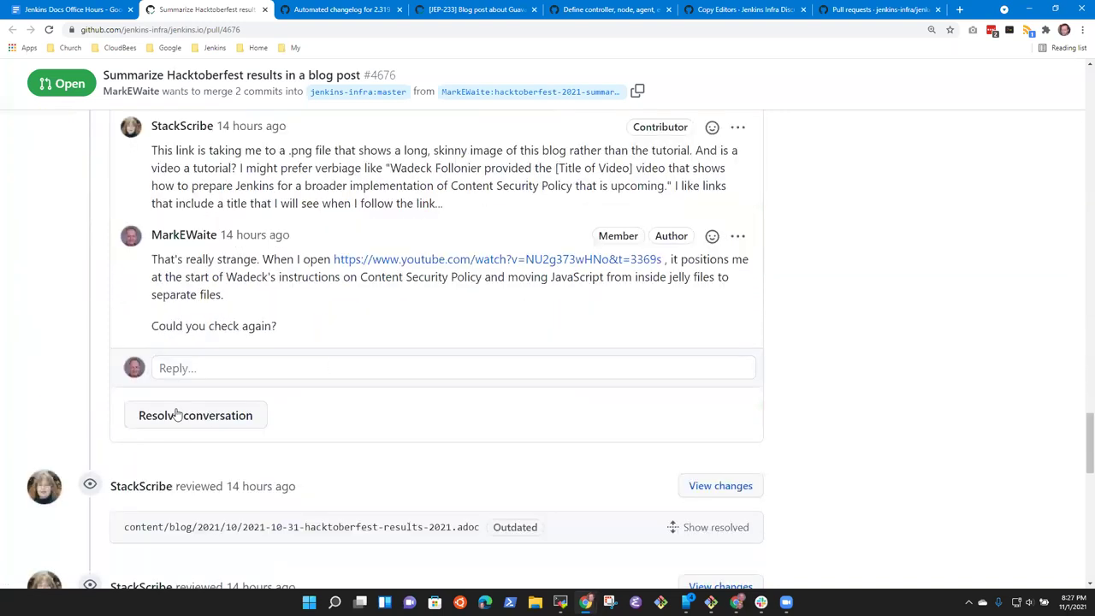
- Check the YouTube tutorial link in the review reply, return to the pull request, and look back over the review thread and blog preview
click(440, 261)
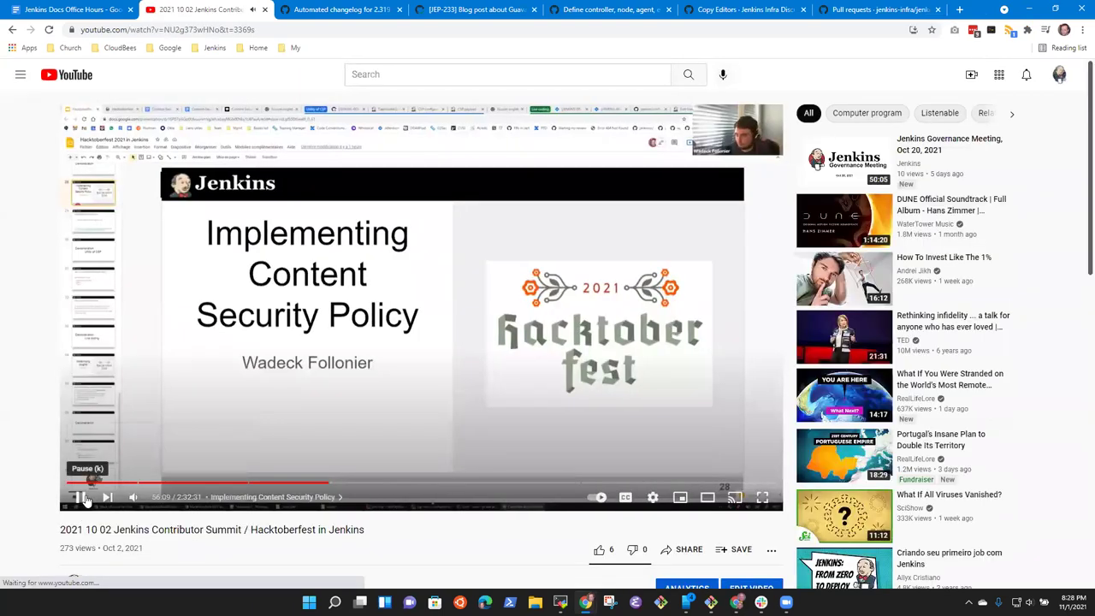
click(12, 29)
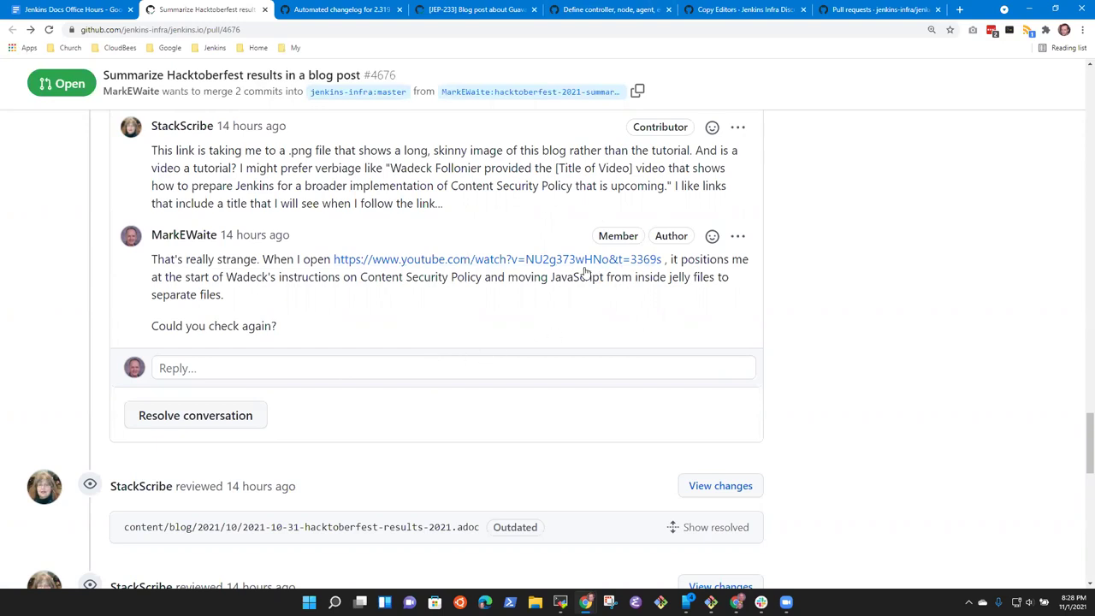
scroll(404, 220, up, 5)
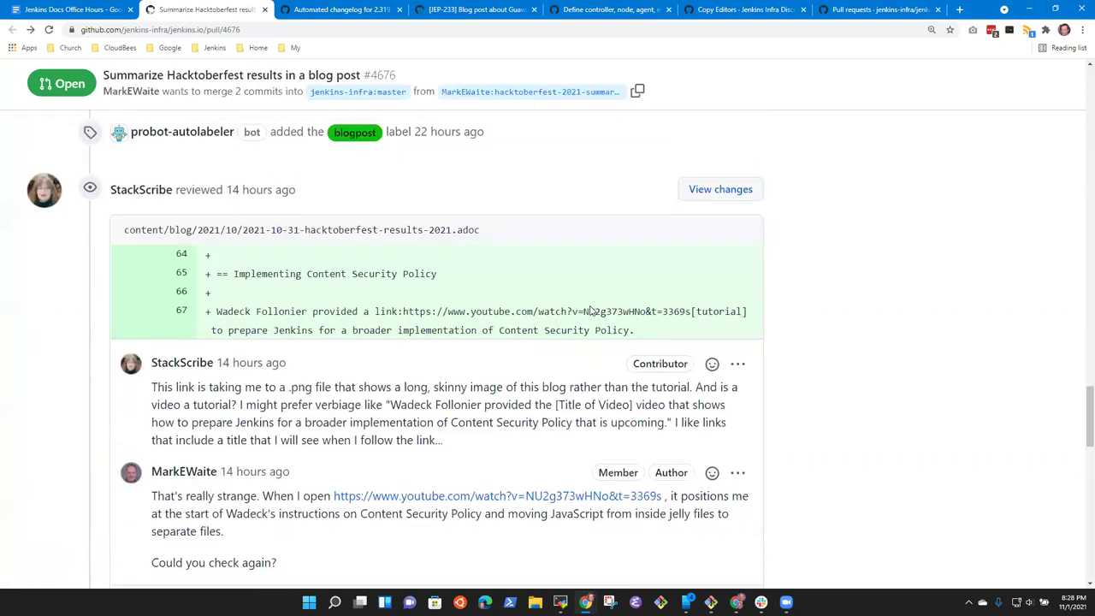
scroll(300, 283, down, 3)
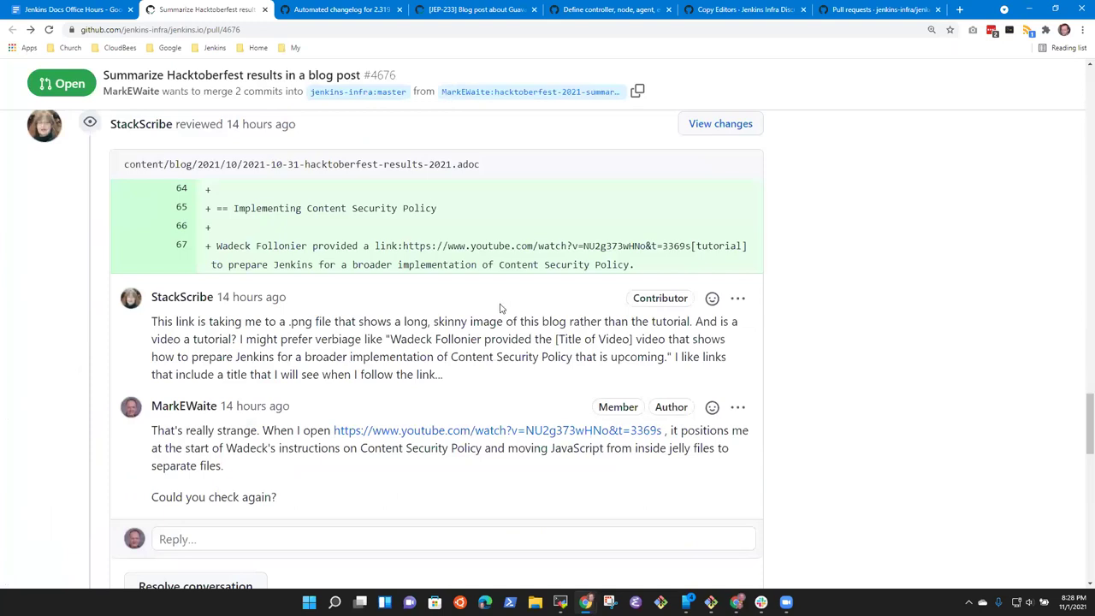
scroll(321, 276, up, 3)
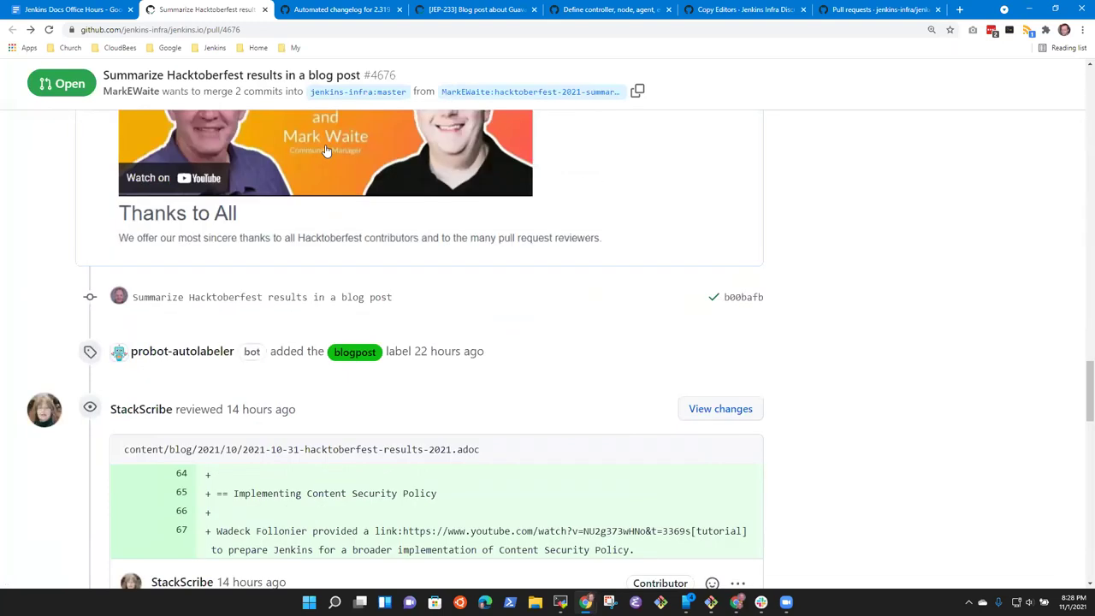
scroll(342, 243, up, 2)
scroll(365, 255, up, 1)
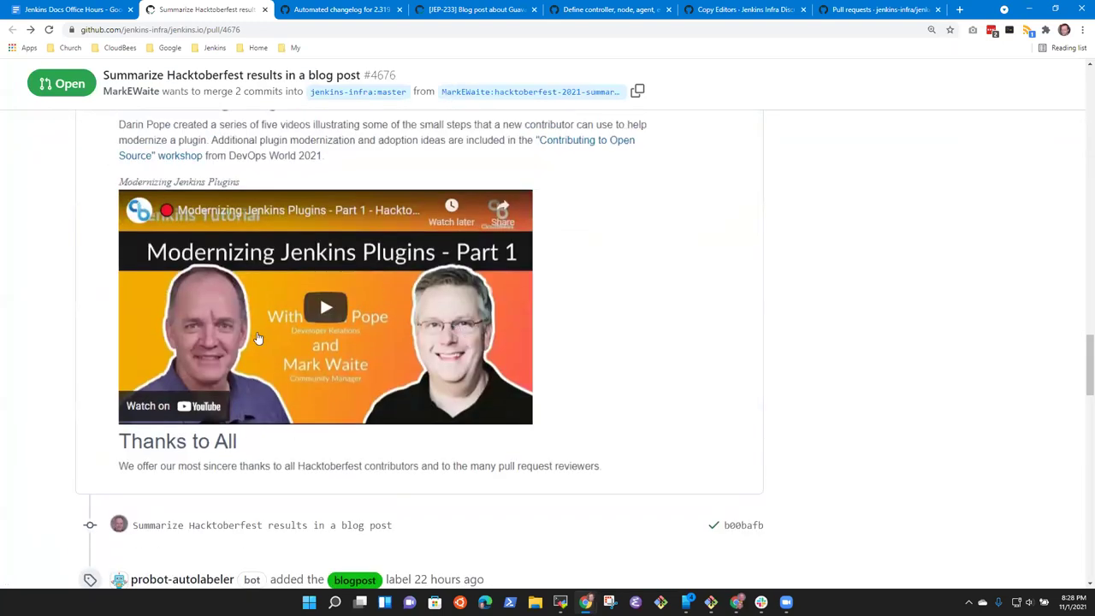
scroll(328, 366, up, 9)
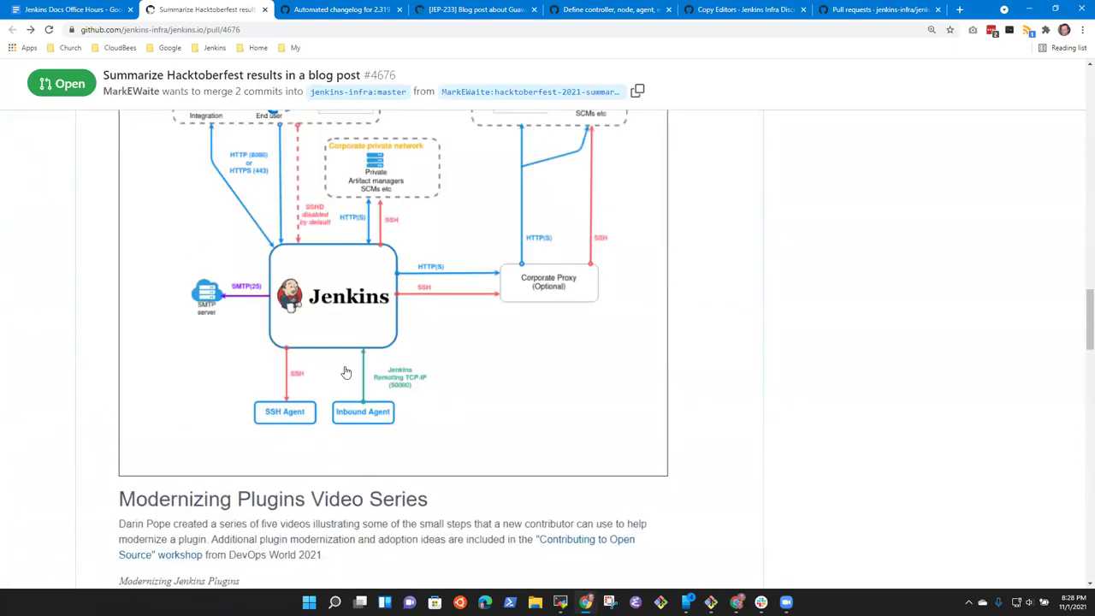
scroll(358, 374, up, 5)
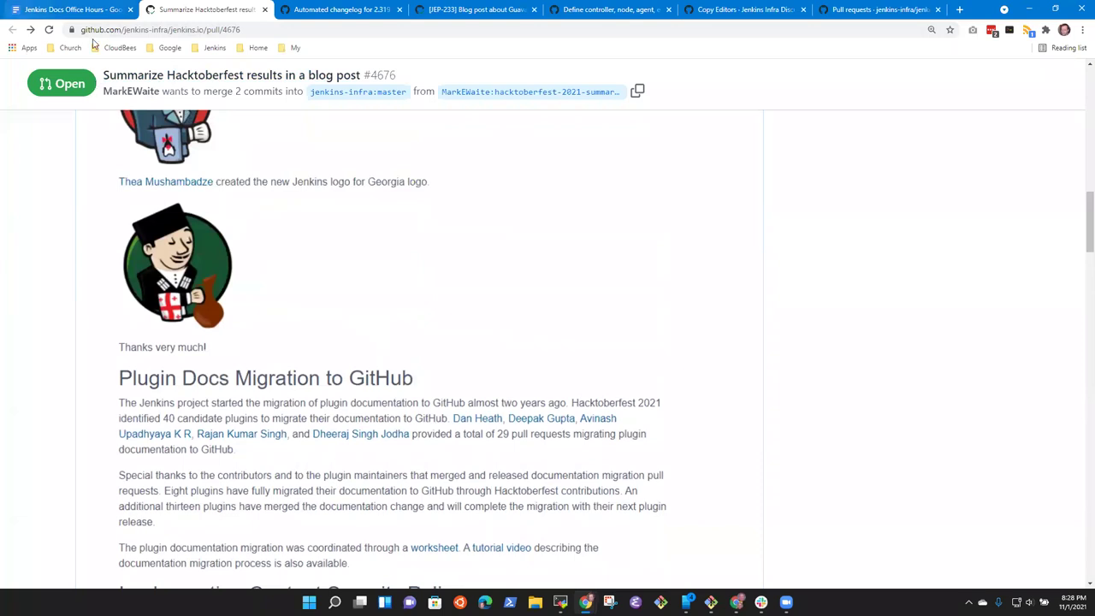
- Return to the office hours notes and highlight the question about security docs improvements missing from the Hacktoberfest blog
click(95, 10)
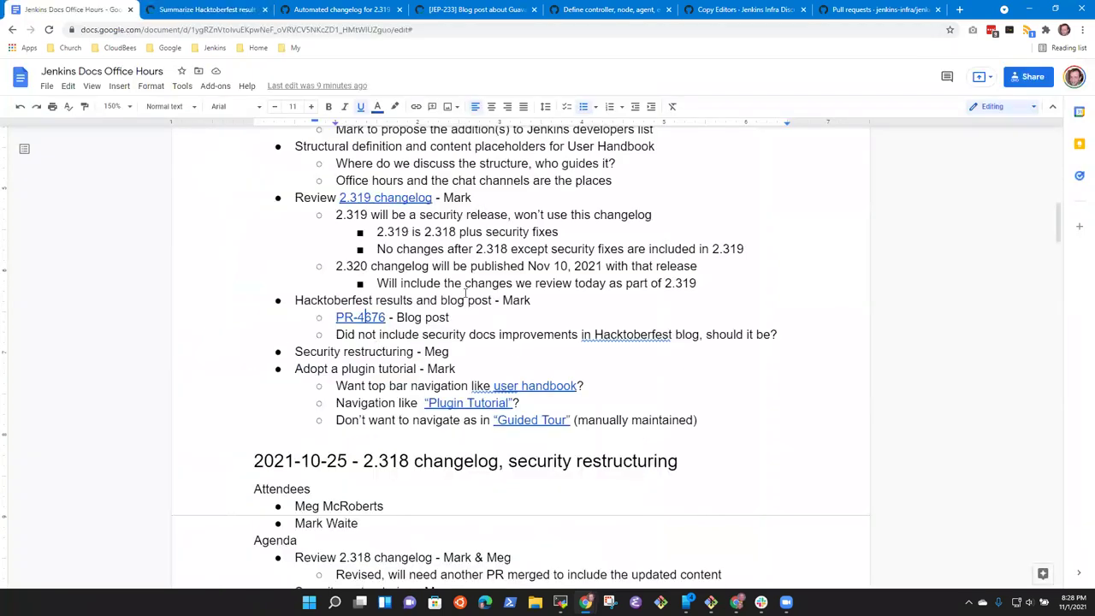
click(465, 297)
key(Home)
key(shift+End)
key(Down)
key(Down)
key(shift+End)
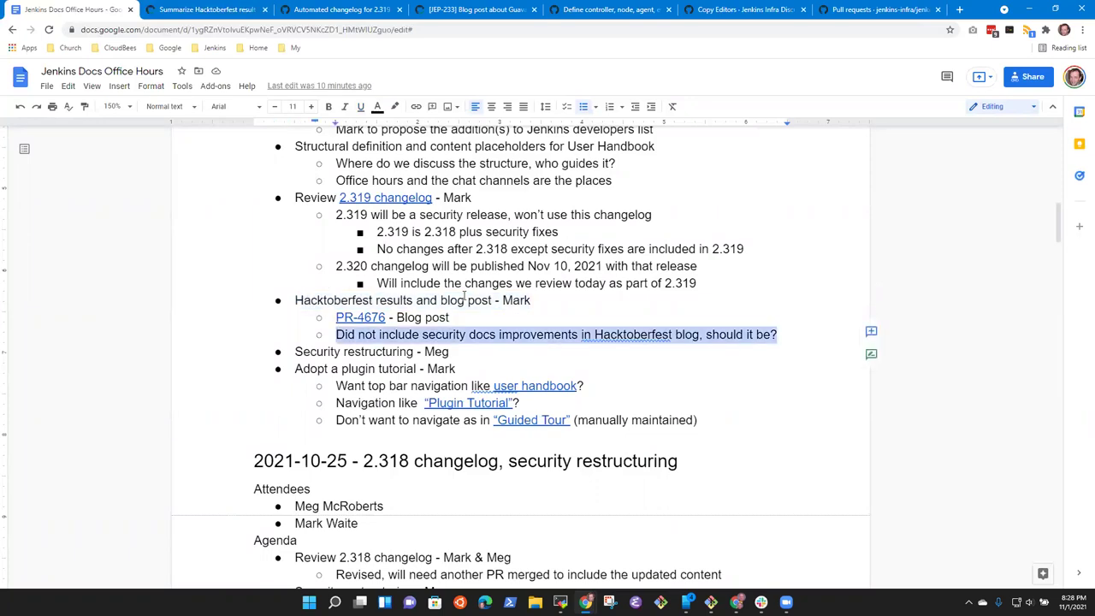
- Reword the question to read "Did not include security docs improvements in the Hacktoberfest blog?"
key(Right)
key(Right)
key(ctrl+Right)
key(ctrl+Right)
key(ctrl+Right)
key(ctrl+Right)
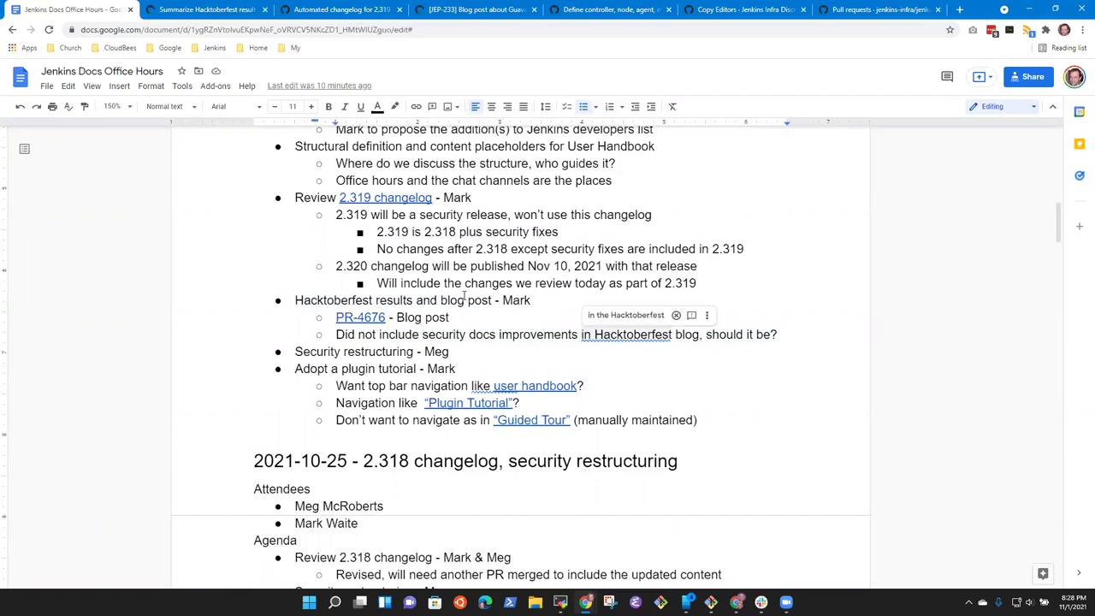
key(BackSpace)
key(BackSpace)
key(BackSpace)
text(in the)
key(Down)
key(Left)
key(ctrl+shift+Left)
key(ctrl+shift+Left)
key(ctrl+shift+Left)
key(ctrl+shift+Left)
key(BackSpace)
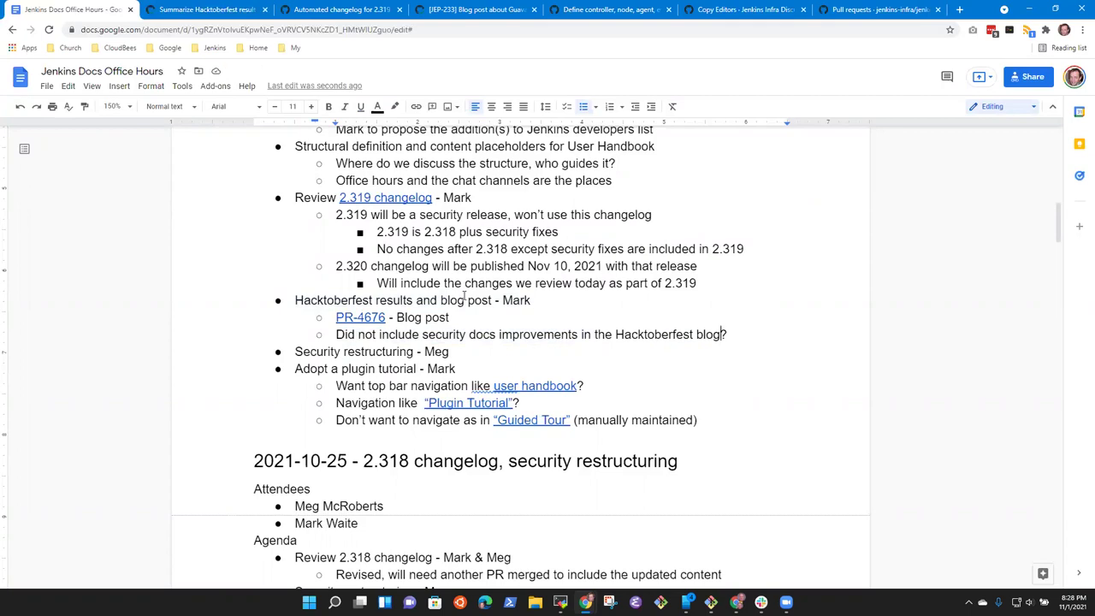
- Under the Security restructuring item, add sub-items for "Ready for further review" and for the named reviewer who "has started the review process"
key(Down)
key(Return)
key(Tab)
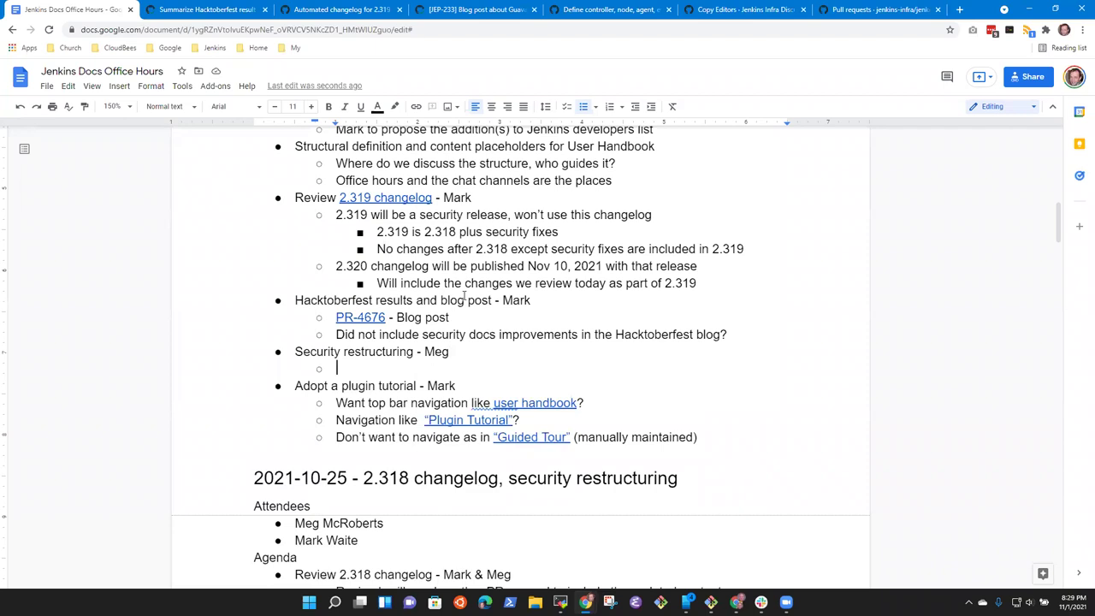
text(Ready for further )
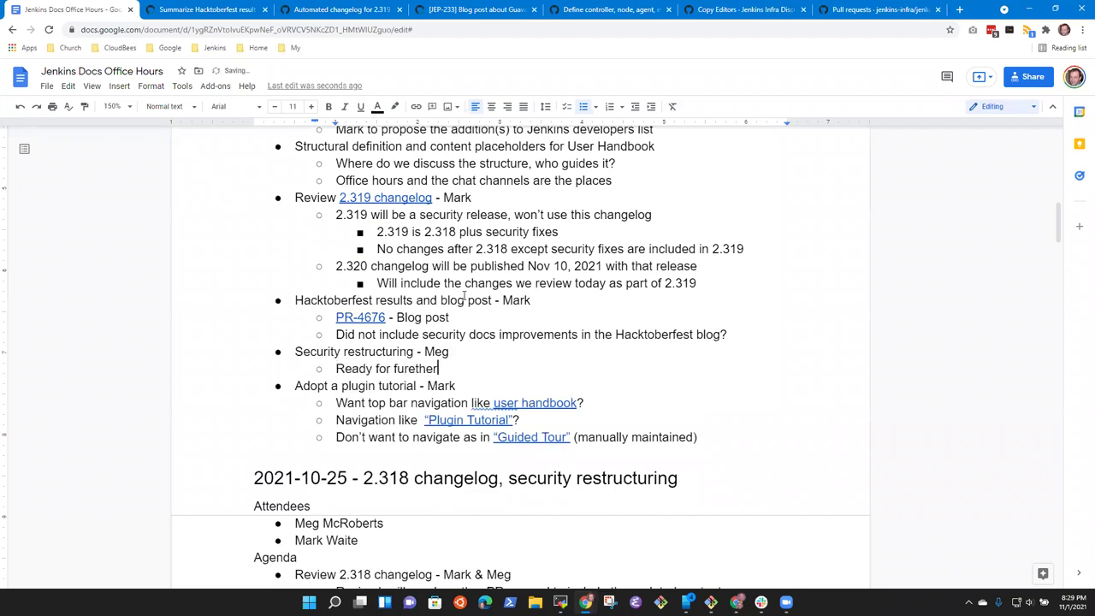
text(review)
key(Return)
text(Wadec)
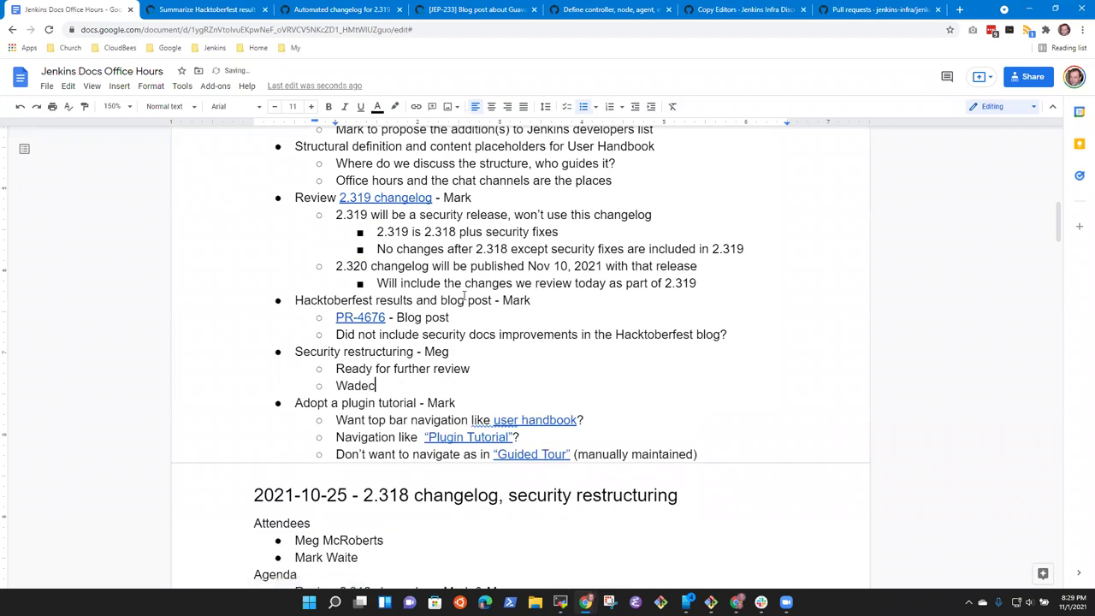
text(k has started the review process)
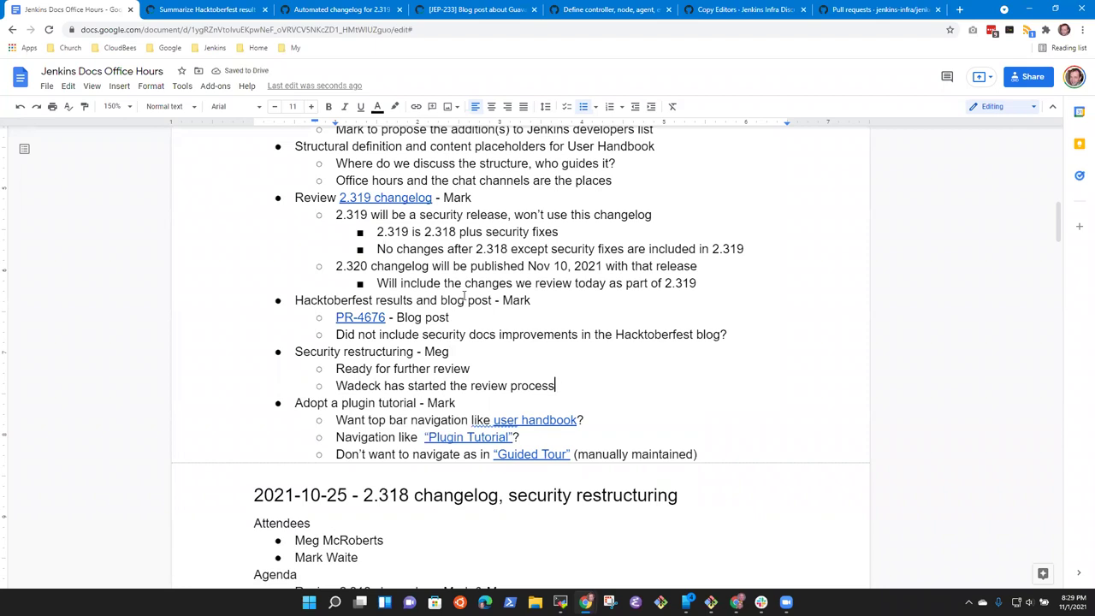
- Add a third sub-item under Security restructuring reading "Restructuring PR ready to review when experts are available"
key(Return)
text(Restt)
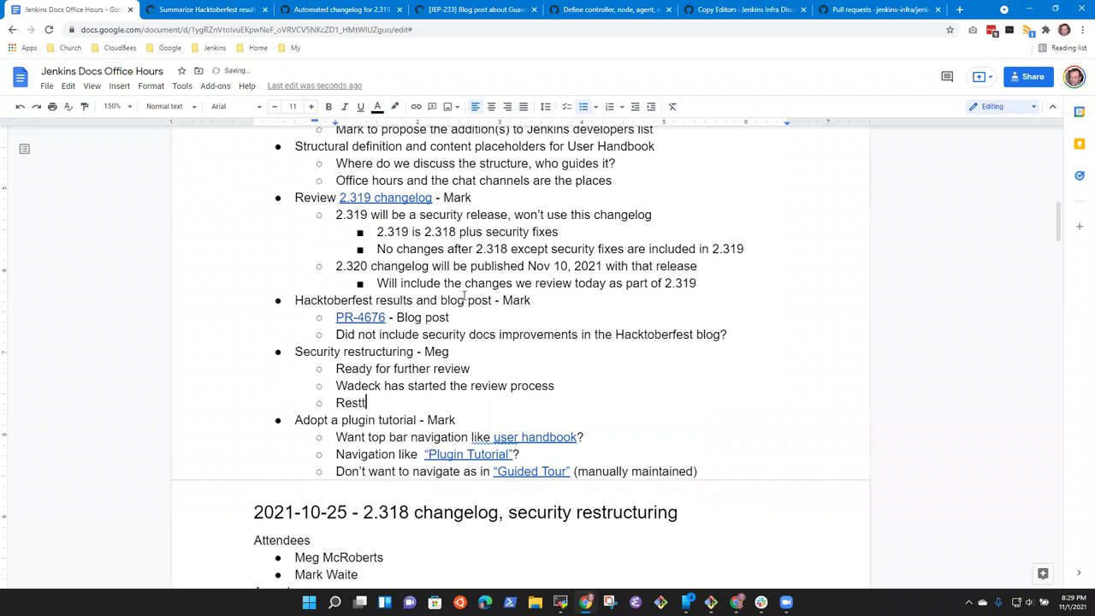
key(BackSpace)
text(ructure)
text( ma)
key(BackSpace)
key(BackSpace)
text(PR)
key(ctrl+shift+Left)
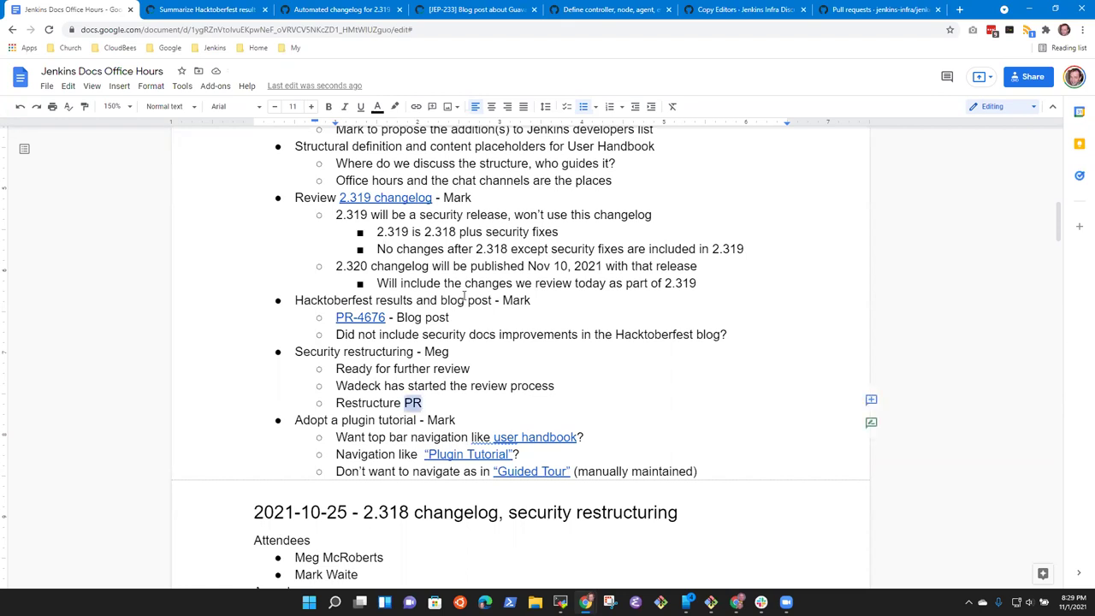
key(BackSpace)
key(shift+End)
key(Delete)
key(ctrl+z)
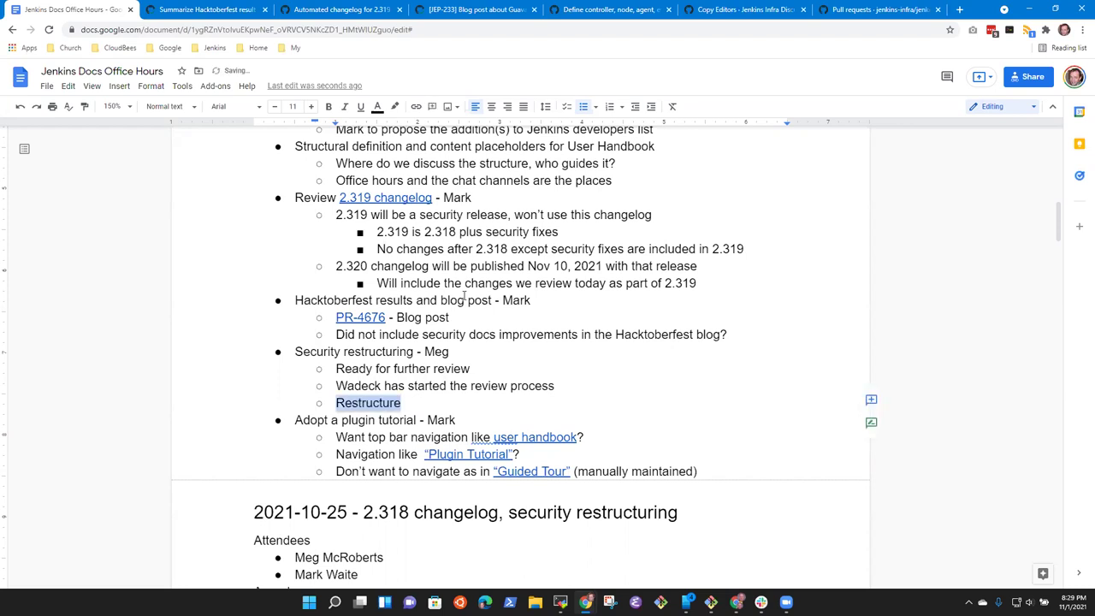
key(Left)
key(End)
key(BackSpace)
text(iong PR is)
key(BackSpace)
key(BackSpace)
key(BackSpace)
key(BackSpace)
key(BackSpace)
key(BackSpace)
key(BackSpace)
key(BackSpace)
key(BackSpace)
key(BackSpace)
text(ng PR ready to review when )
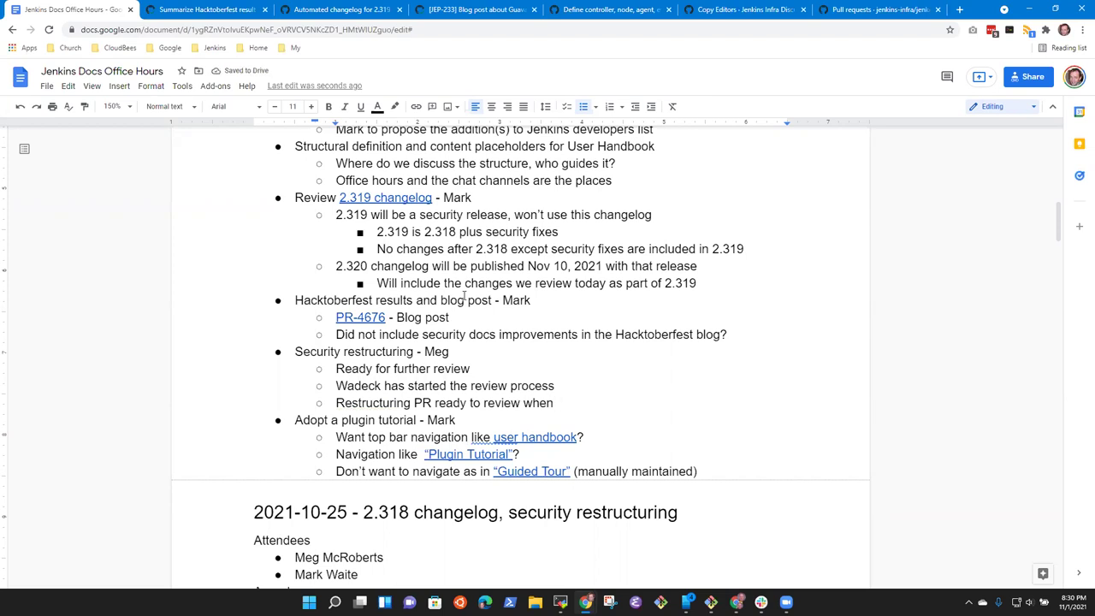
text(experts are available)
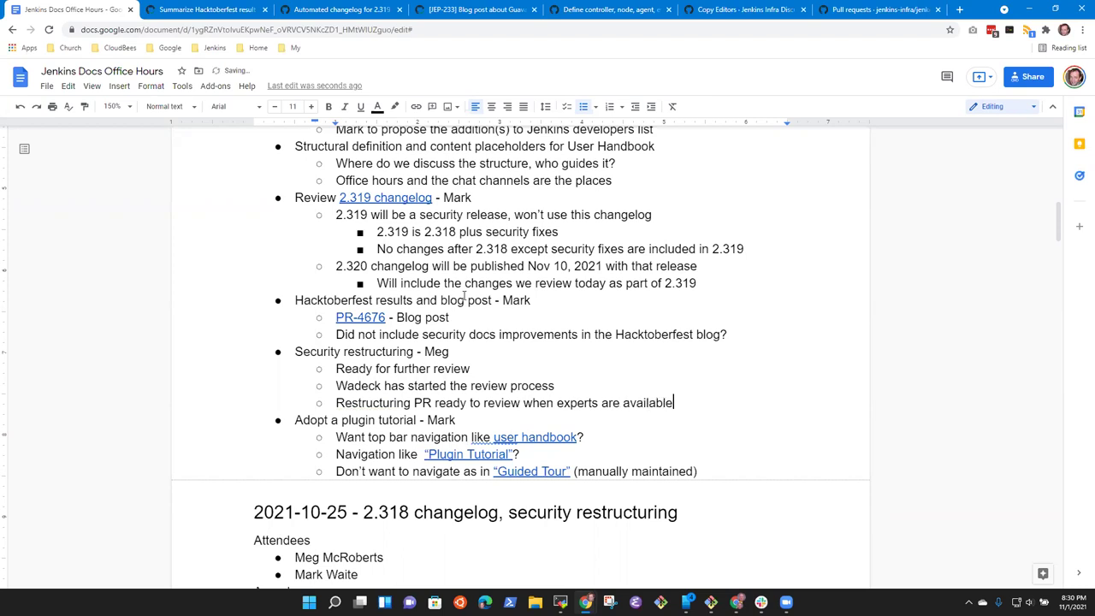
- Go through the "Adopt a plugin tutorial" agenda item and its navigation questions in the notes, highlighting the item's title
key(Down)
key(shift+Home)
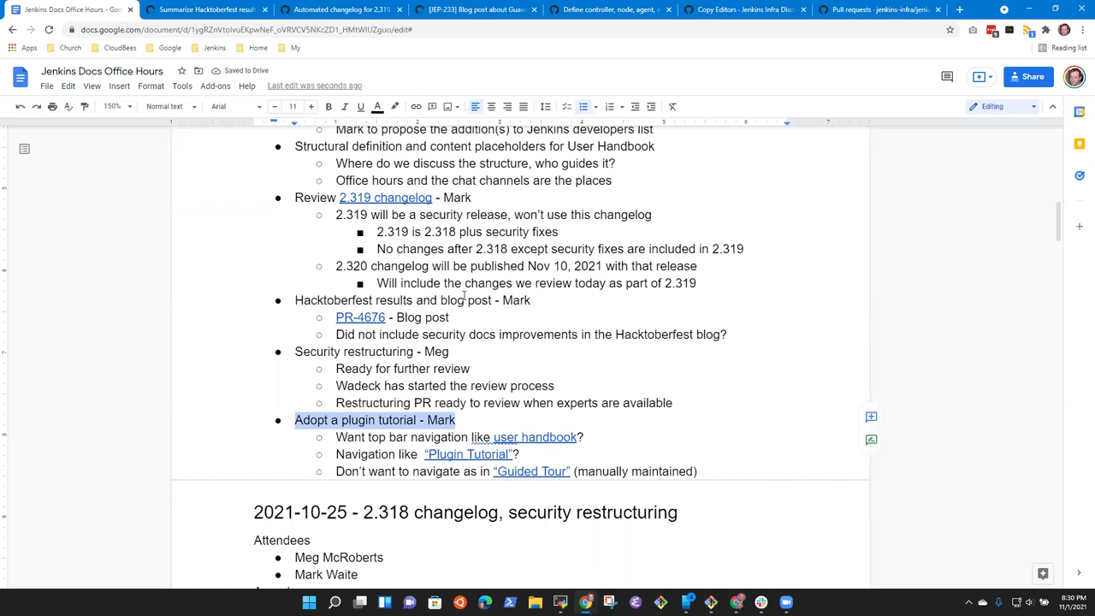
key(Left)
key(Down)
key(Up)
key(shift+End)
key(Down)
key(Down)
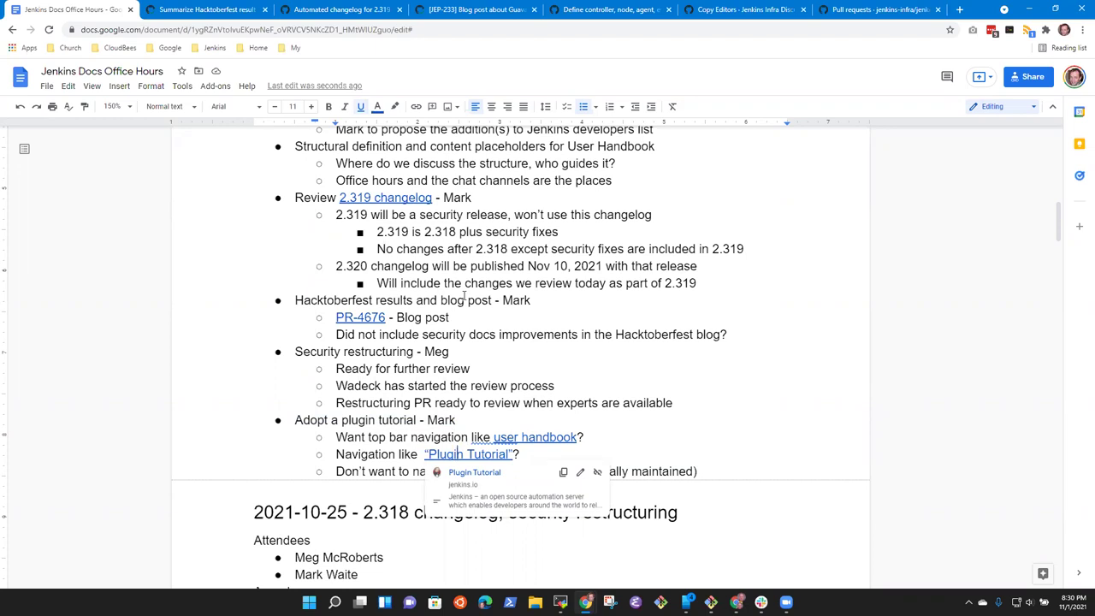
key(Up)
key(Up)
key(Home)
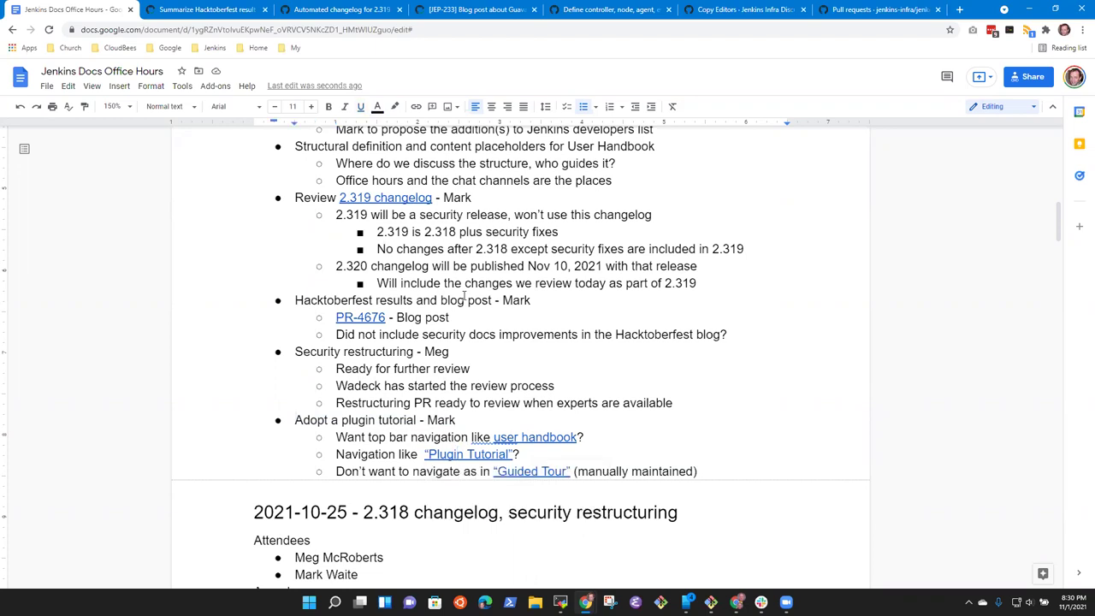
key(ctrl+shift+Right)
key(ctrl+shift+Right)
key(ctrl+shift+Right)
key(ctrl+shift+Right)
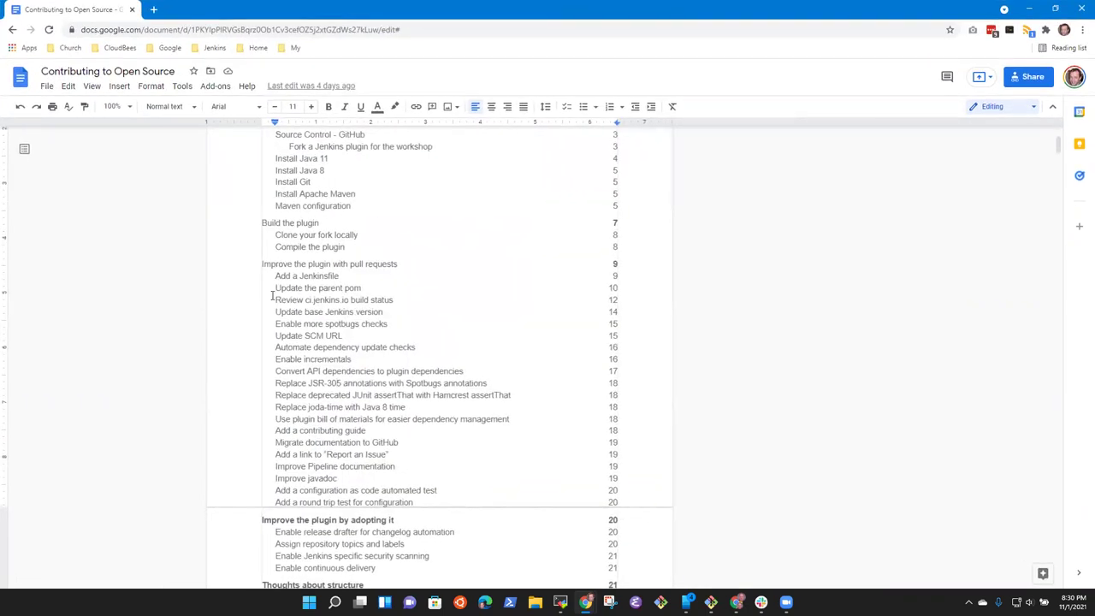
- Reattach the Contributing to Open Source document to the main browser window and look over its table of contents
drag(366, 29, 419, 10)
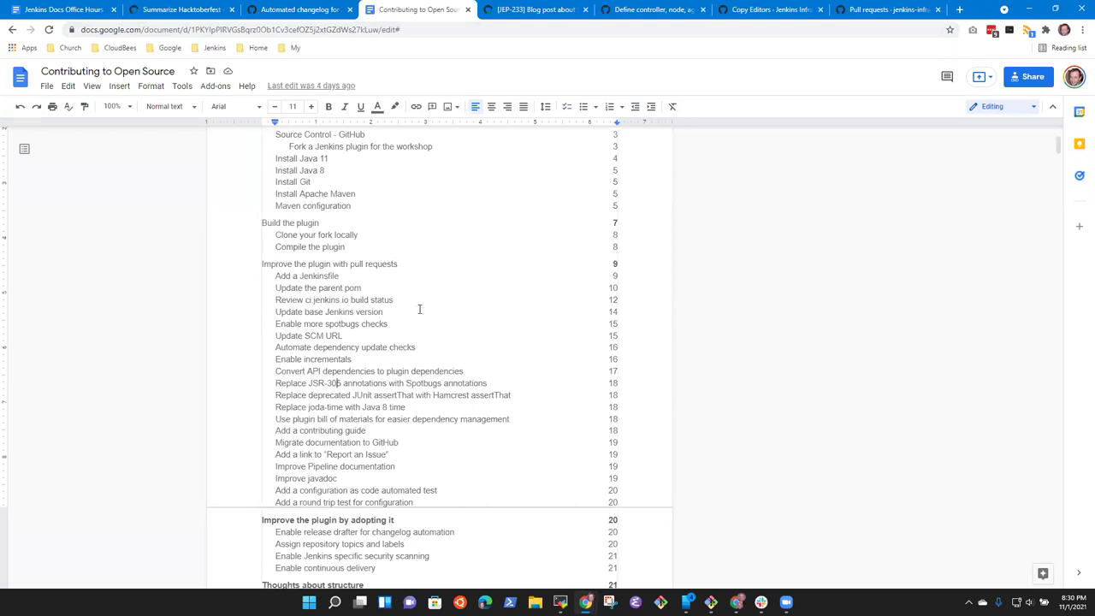
scroll(419, 309, up, 3)
scroll(444, 310, down, 8)
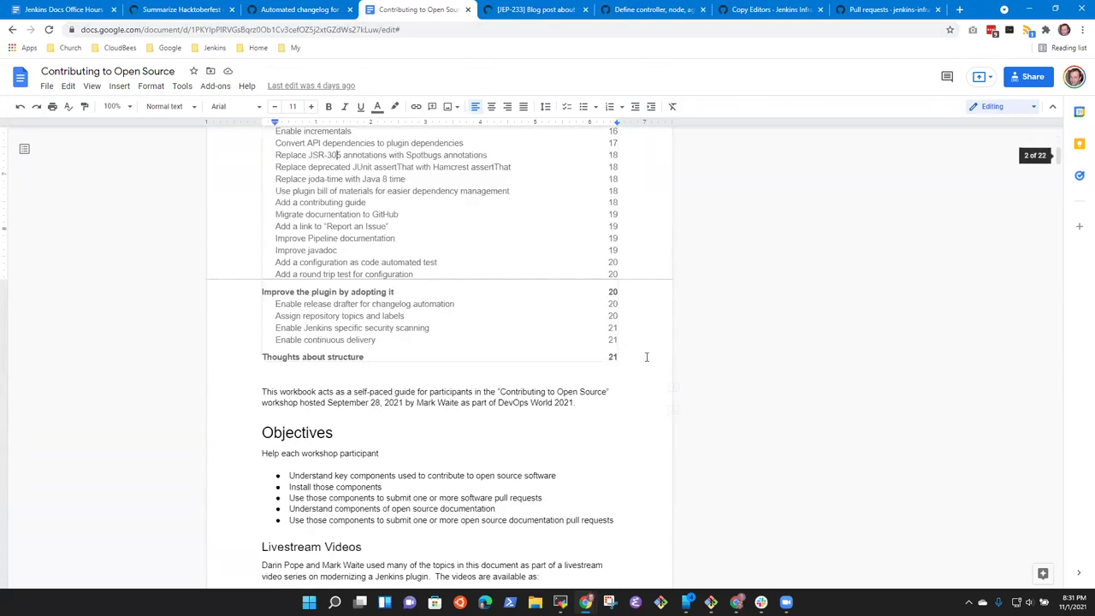
click(611, 353)
scroll(379, 287, up, 3)
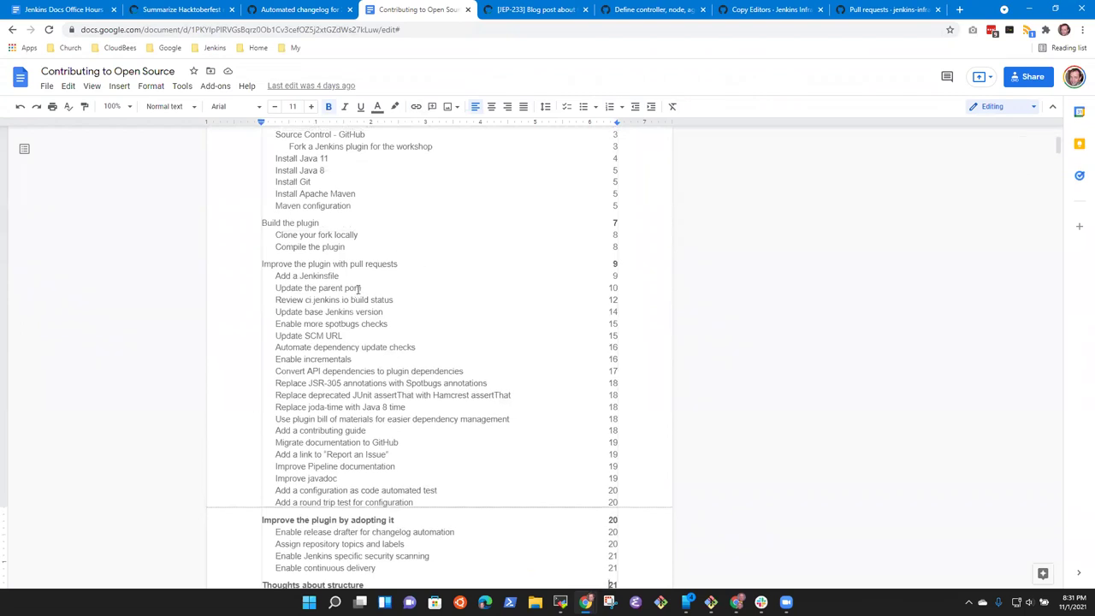
- Go through the first entries under "Improve the plugin with pull requests", from "Add a Jenkinsfile" to "Review ci.jenkins.io build status"
click(329, 286)
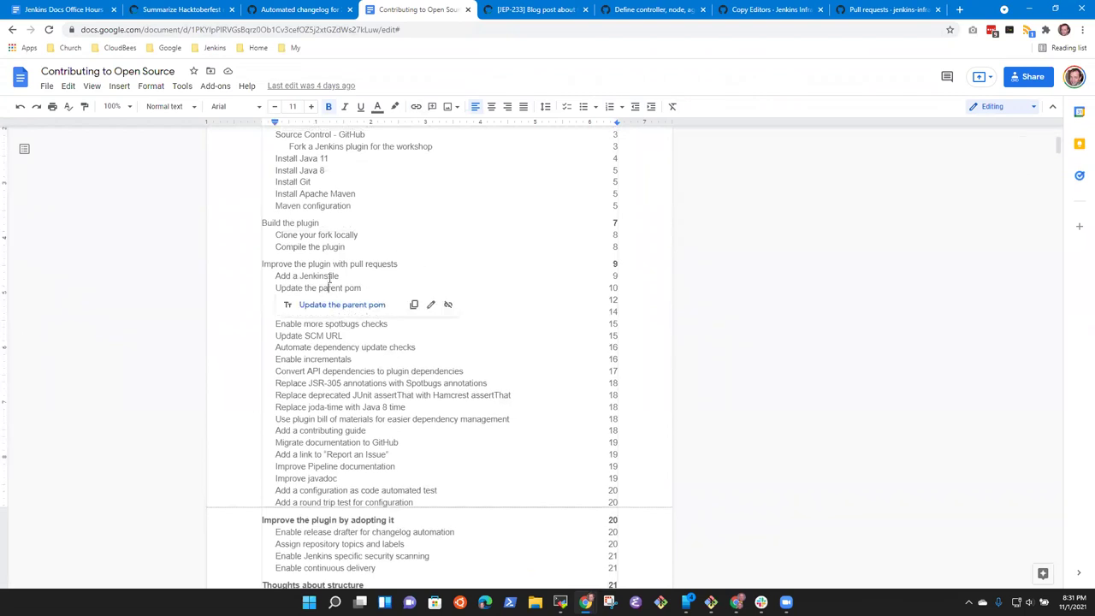
key(Up)
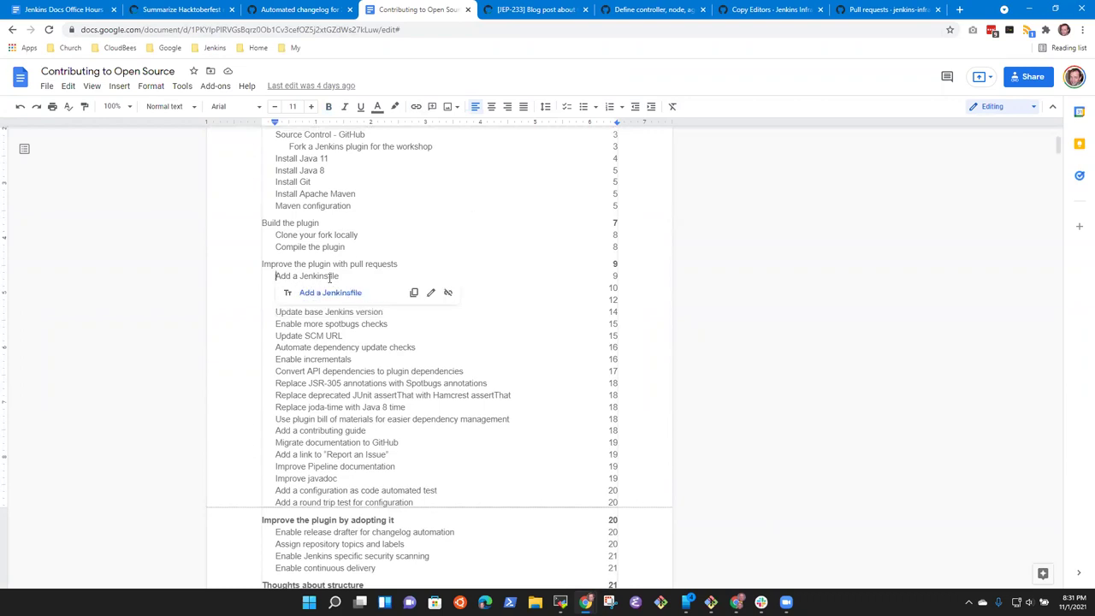
key(shift+Down)
key(shift+Down)
key(Left)
key(Down)
key(Down)
key(Up)
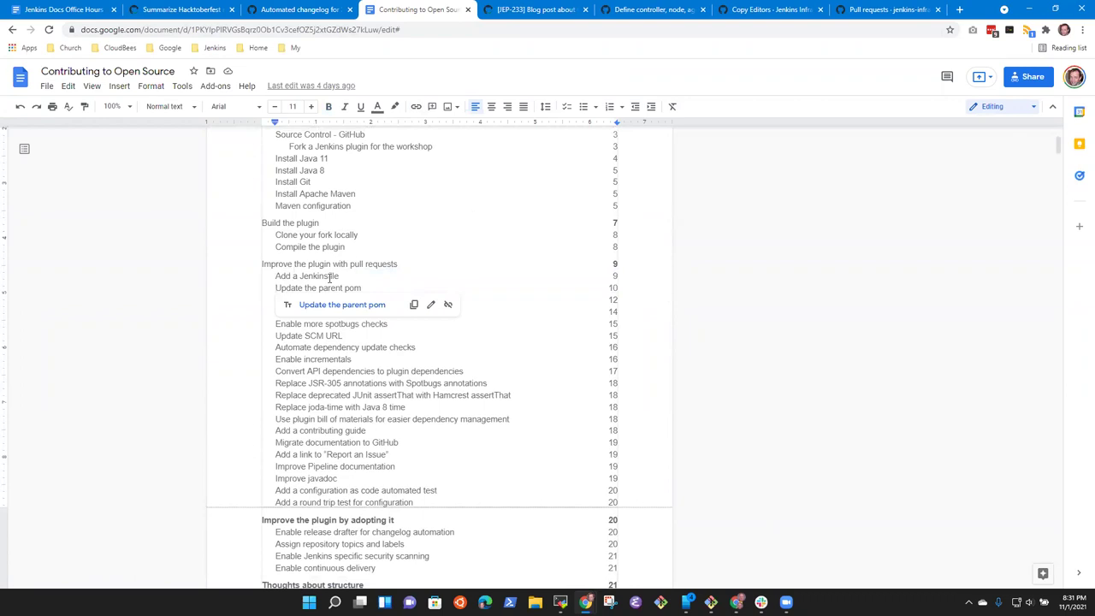
key(Down)
key(Up)
key(Up)
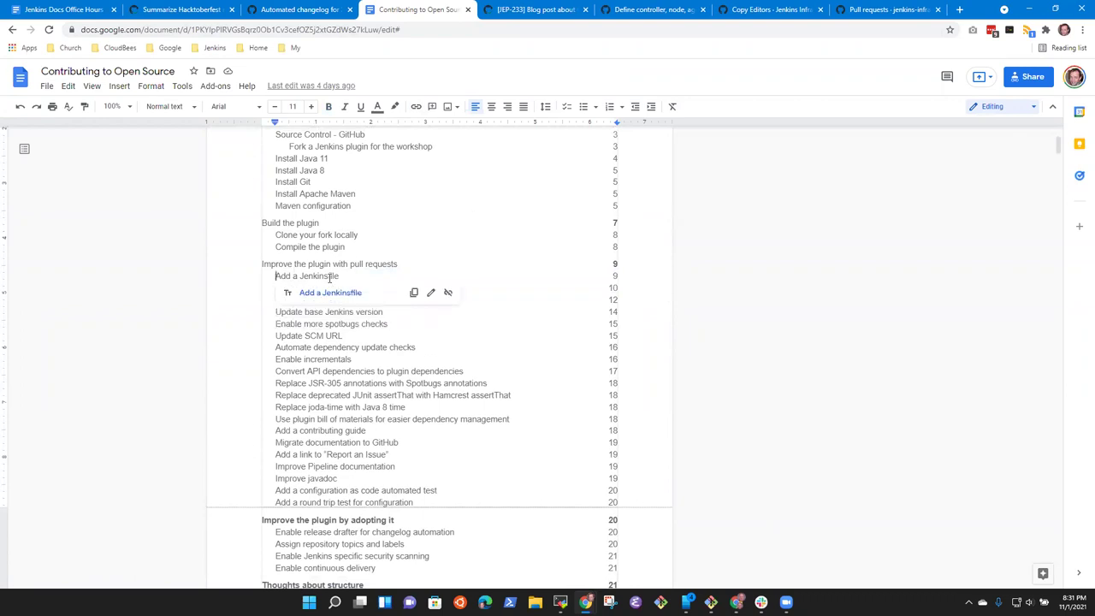
key(Down)
key(Down)
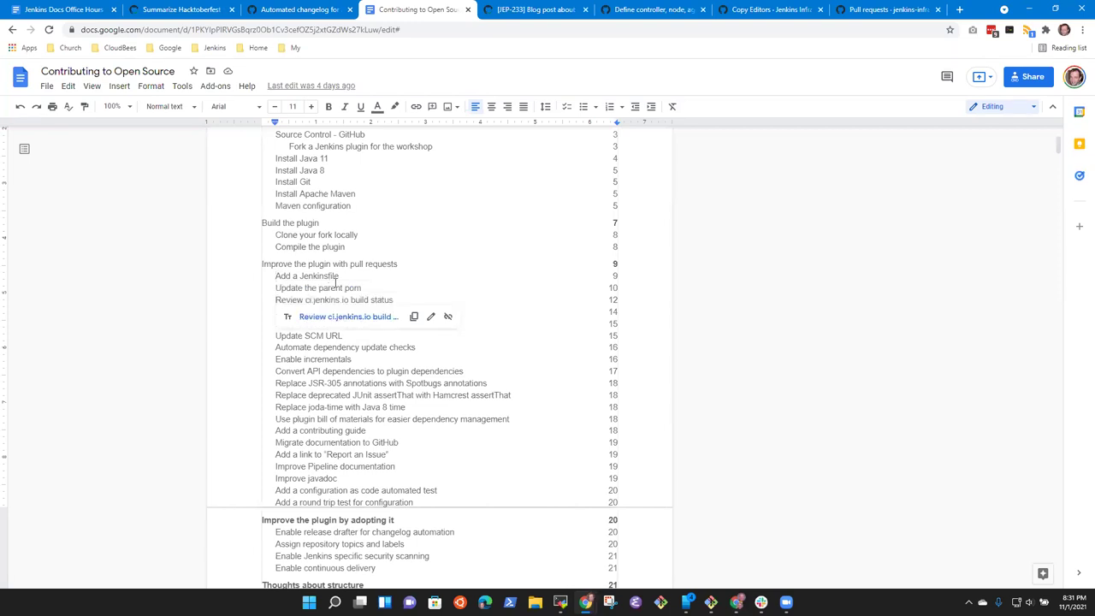
key(Up)
key(Up)
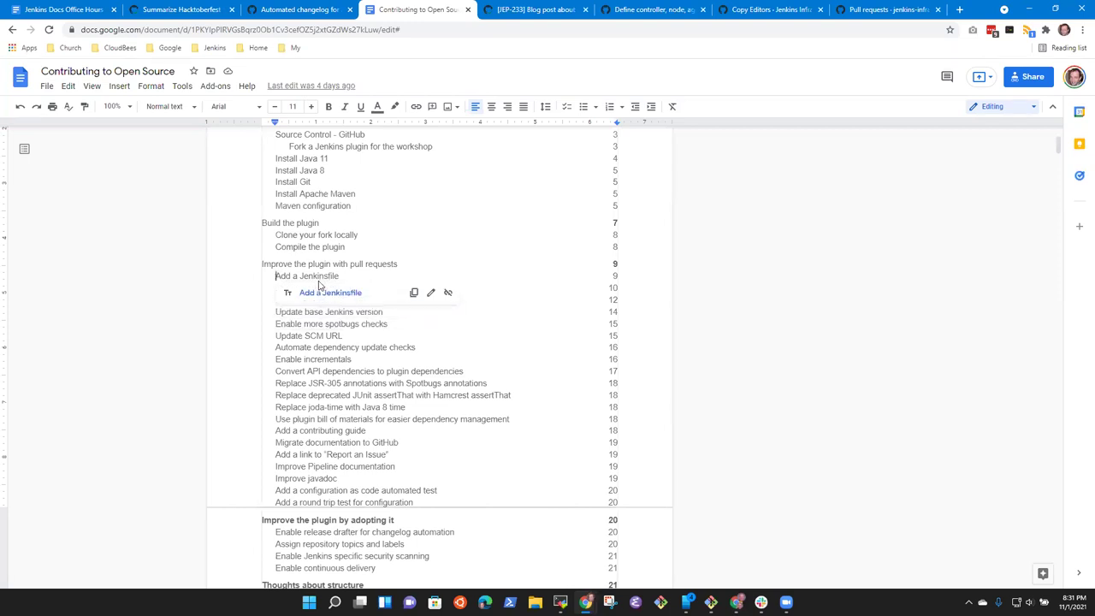
- Highlight the contents entries from "Add a Jenkinsfile" to "Add a round trip test for configuration", and point out "Update SCM URL"
key(shift+Down)
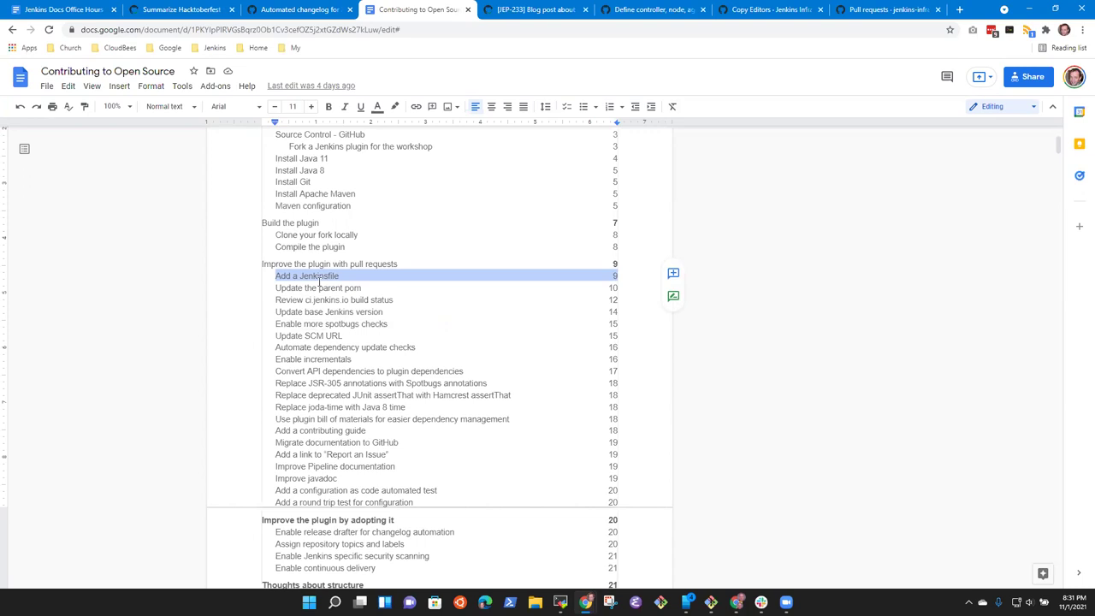
key(shift+Down)
key(shift+Down)
key(shift+Down)
key(shift+Down)
key(shift+Down)
key(shift+Down)
key(shift+Down)
key(shift+Down)
key(shift+Down)
key(shift+Down)
key(shift+Down)
key(shift+Down)
key(shift+Down)
key(shift+Down)
key(shift+Down)
key(shift+Down)
key(shift+Down)
key(shift+Down)
key(shift+Down)
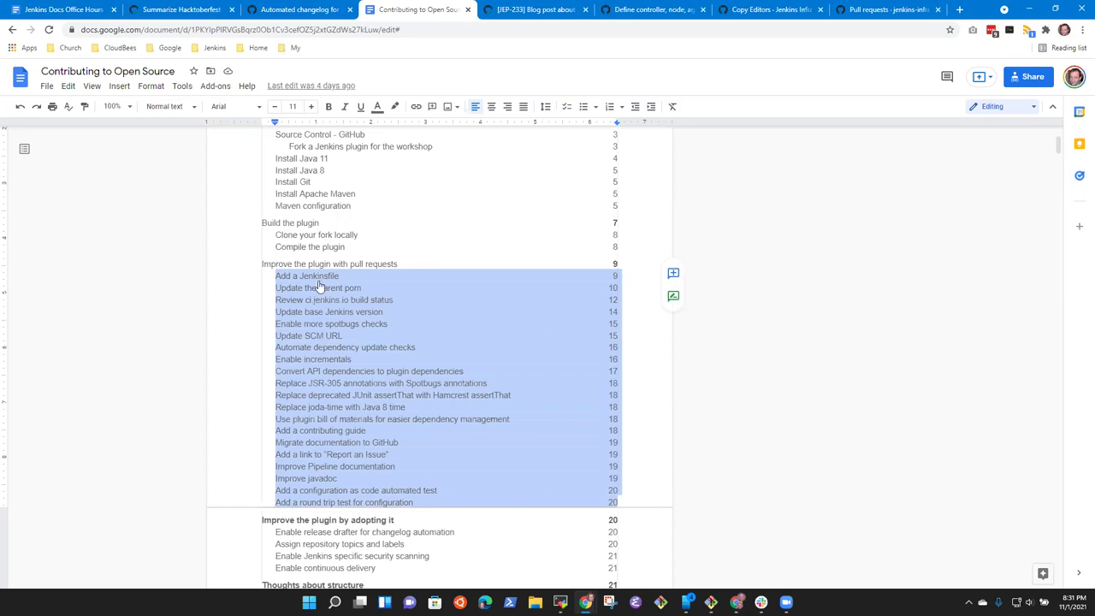
click(319, 283)
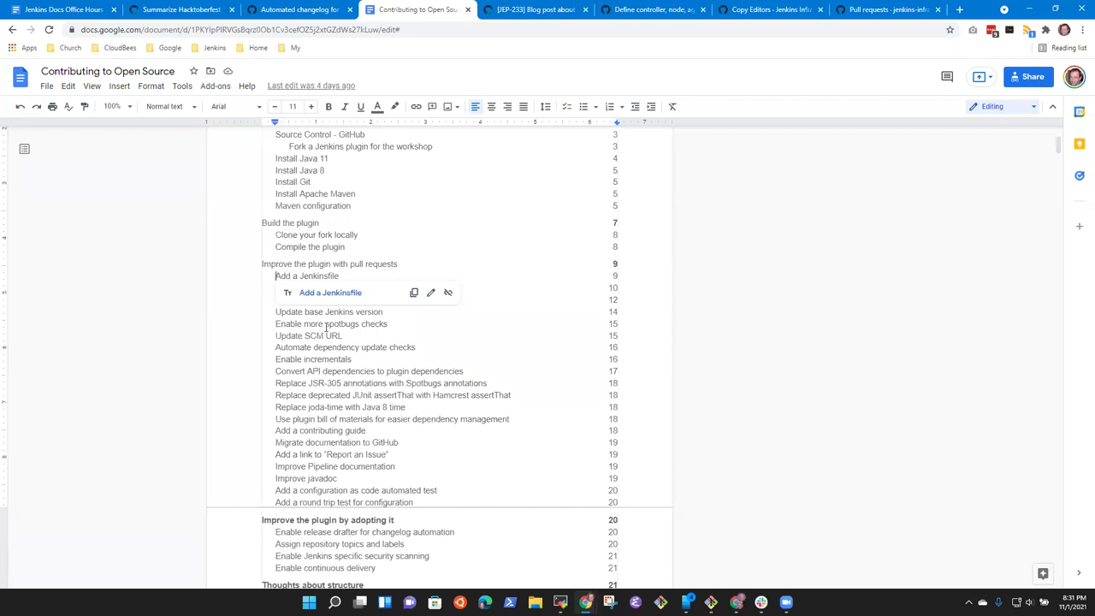
click(315, 335)
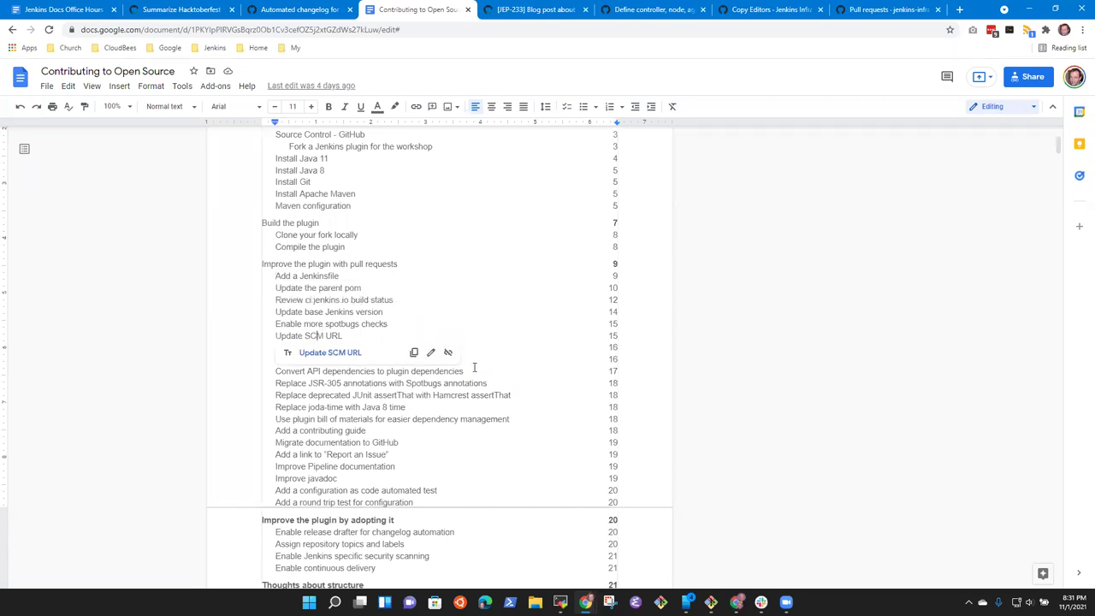
- Open the user handbook link from the "Adopt a plugin tutorial" item in the office hours notes and examine the page's previous/next navigation
click(92, 12)
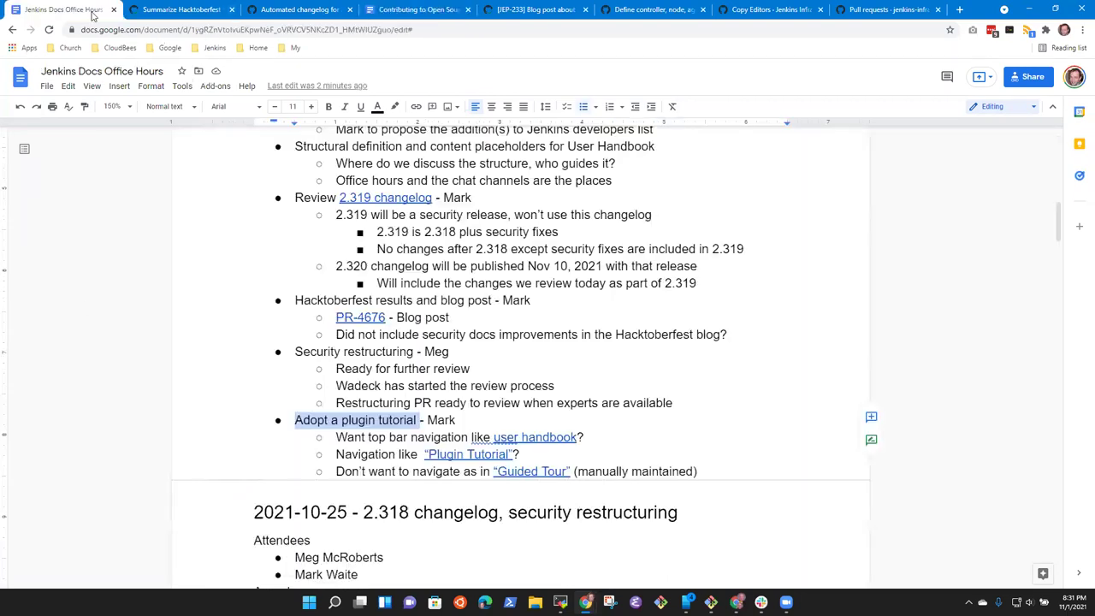
click(527, 436)
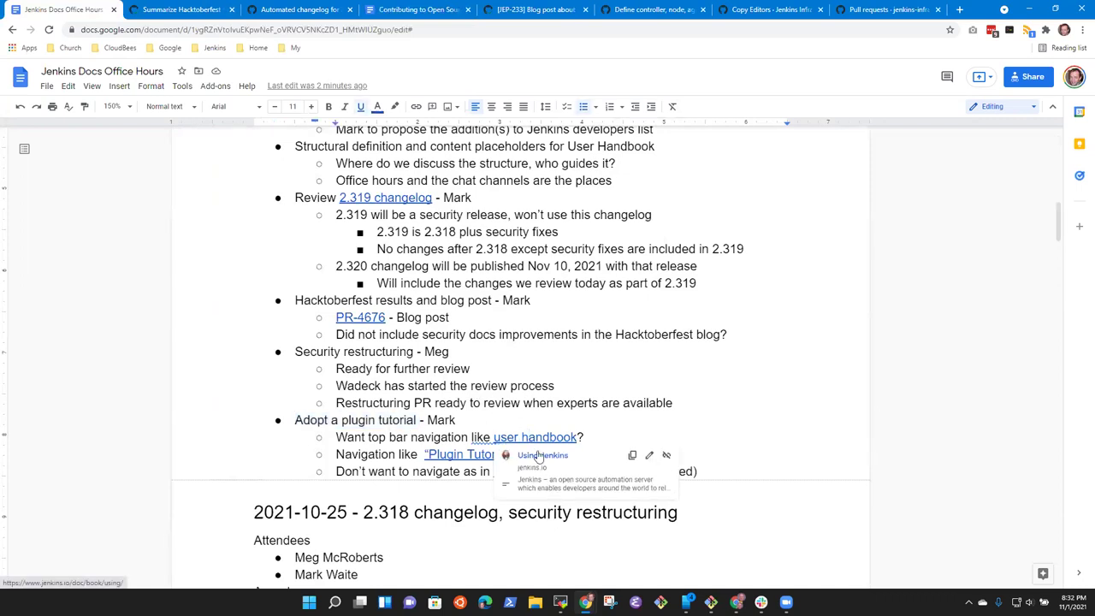
click(539, 455)
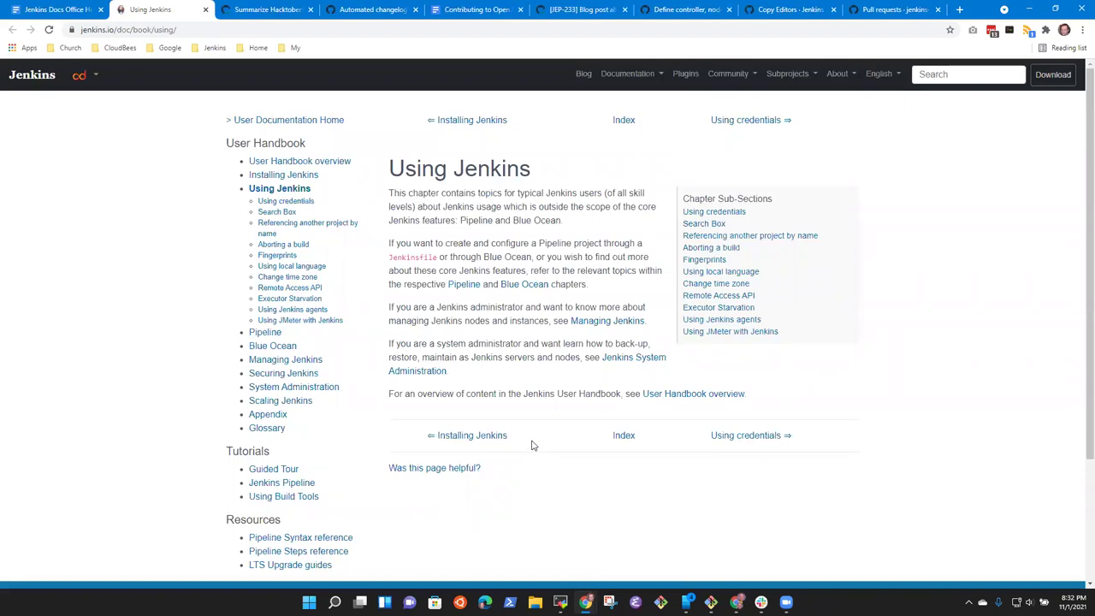
drag(418, 124, 865, 139)
click(865, 140)
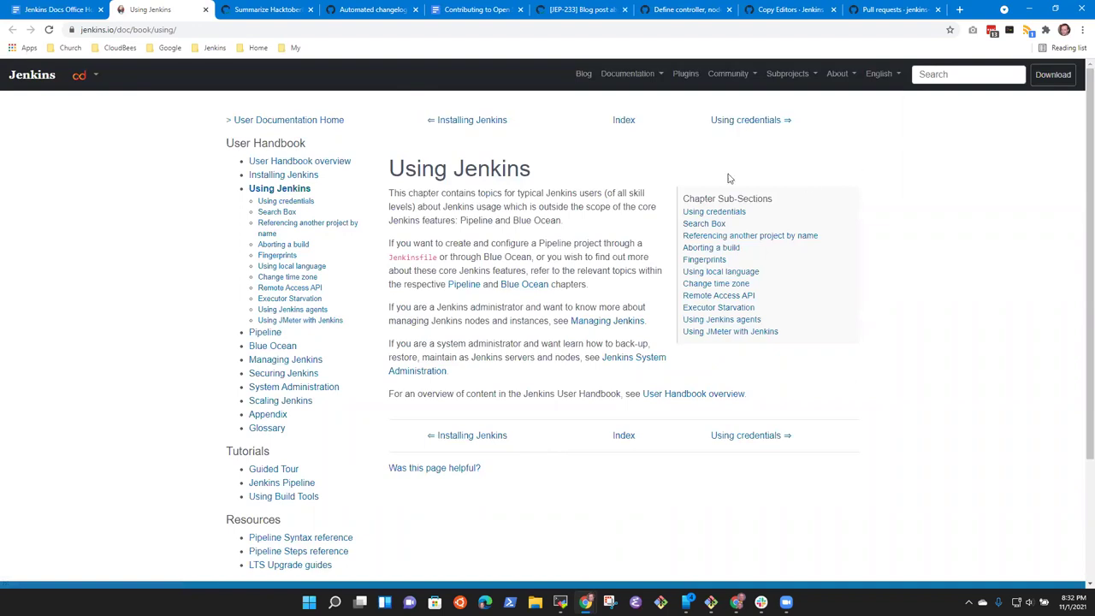
- Page forward through the Using Jenkins chapter with its next-page links, from "Using credentials" to "Using local language"
click(754, 124)
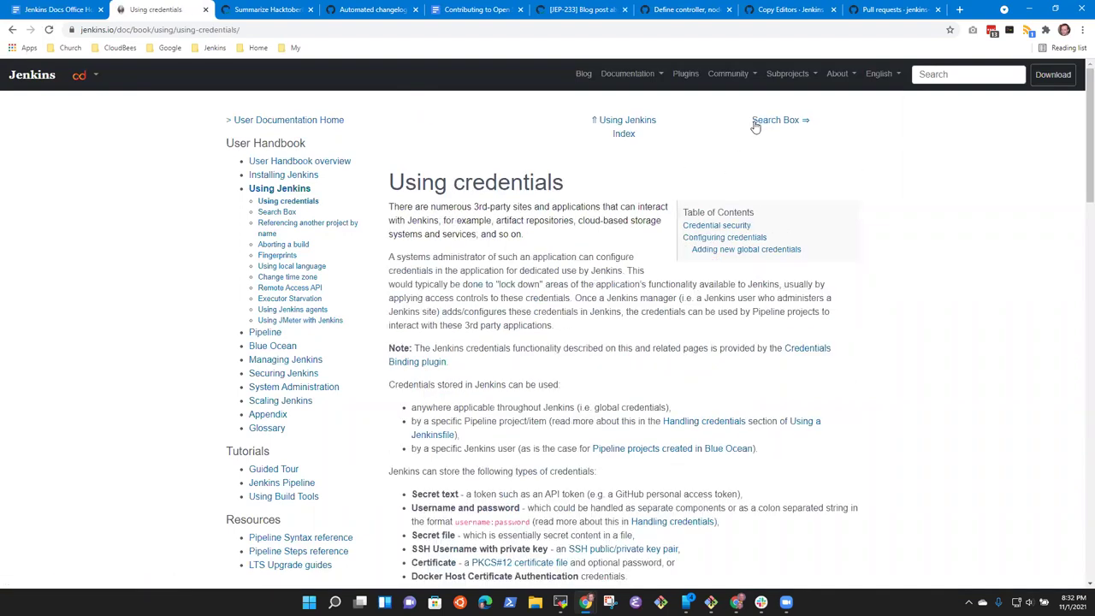
click(768, 120)
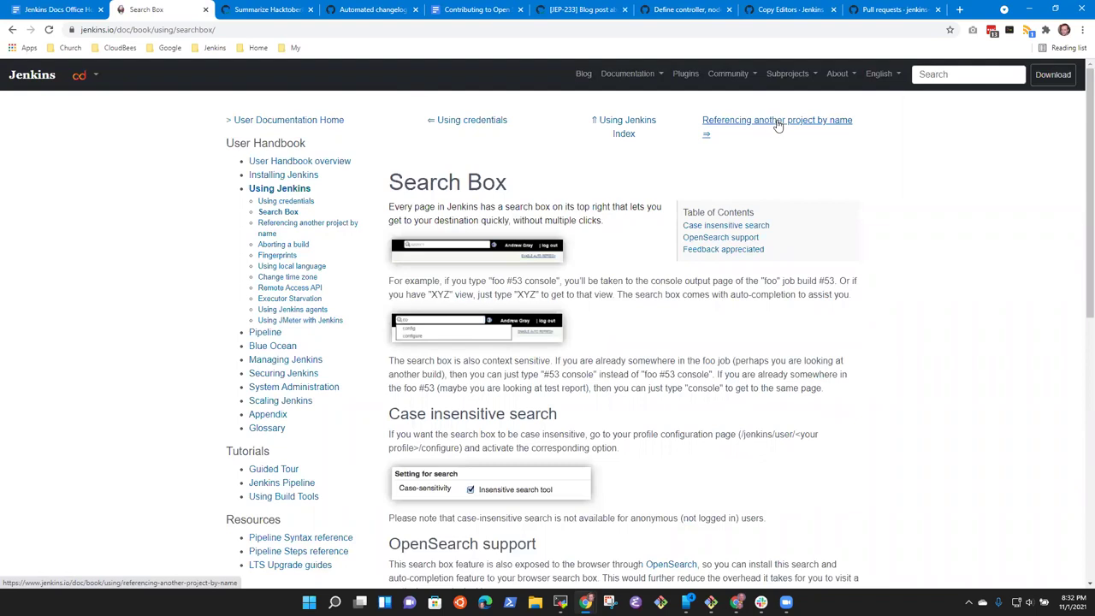
click(779, 127)
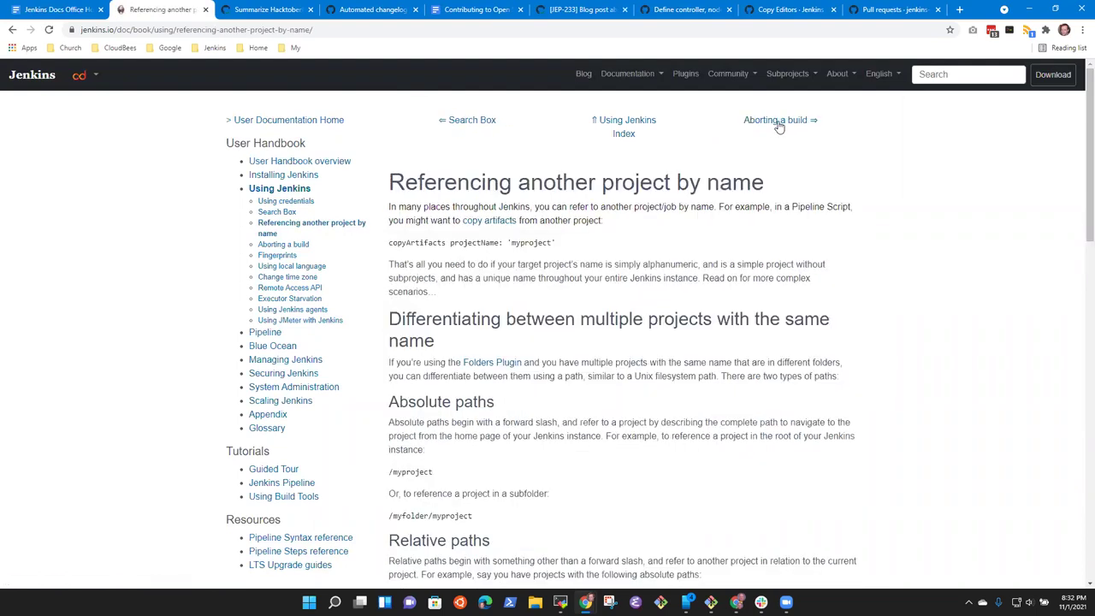
click(779, 125)
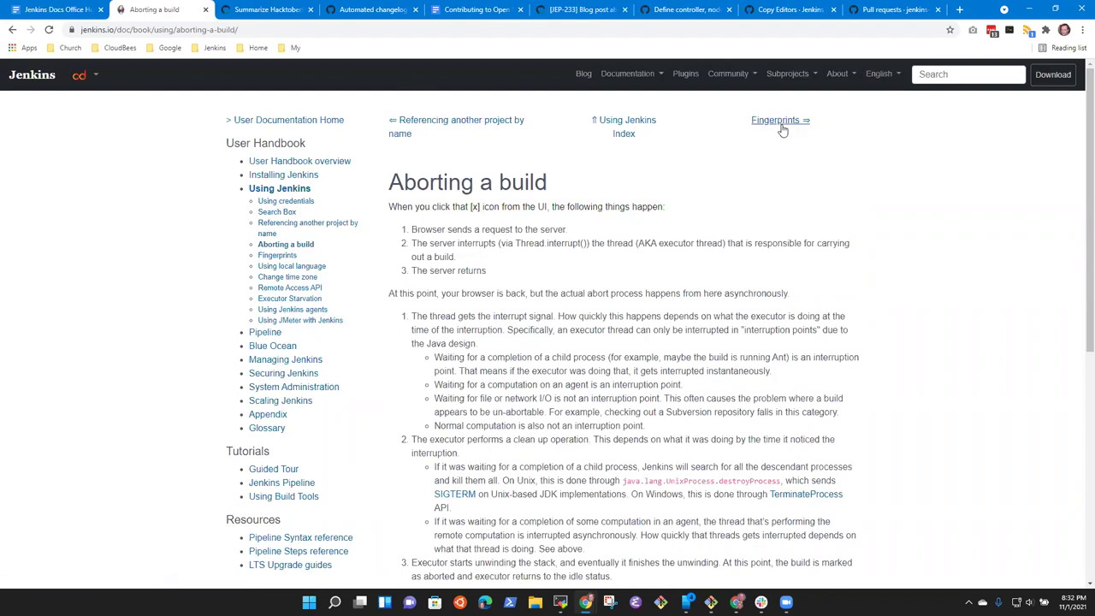
click(781, 130)
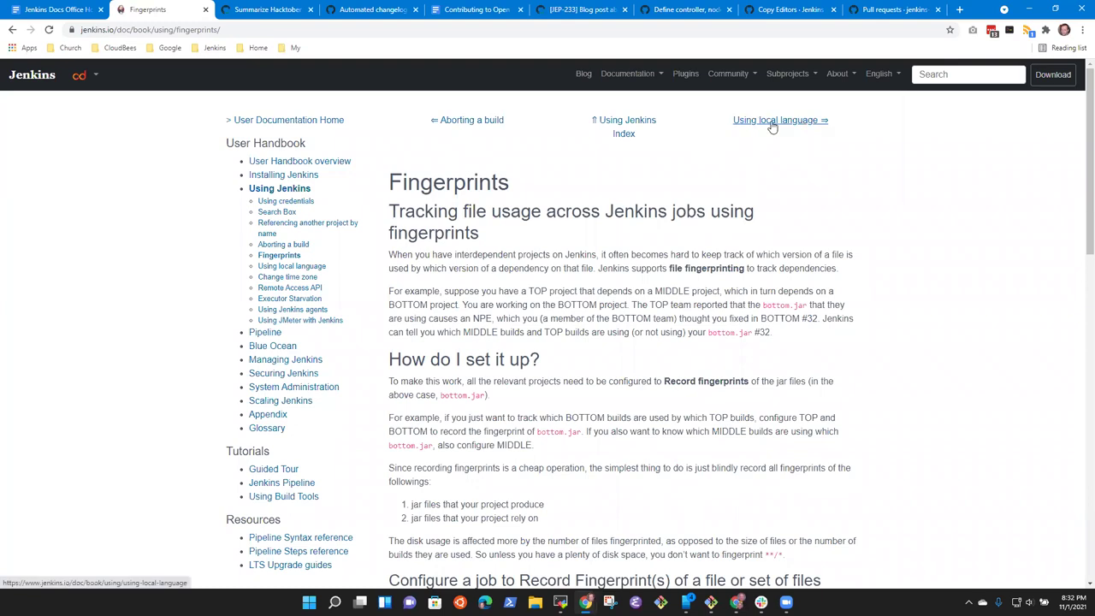
click(772, 122)
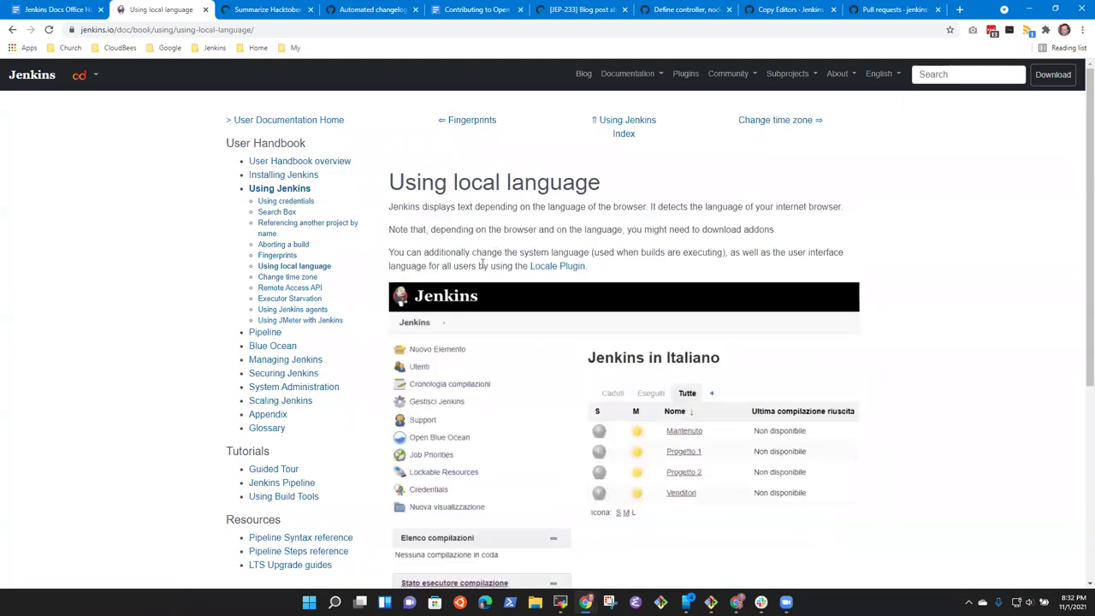
- Try the handbook's chapter outline navigation by visiting Fingerprints, Aborting a build, Referencing another project by name, Using credentials and Remote Access API
click(279, 255)
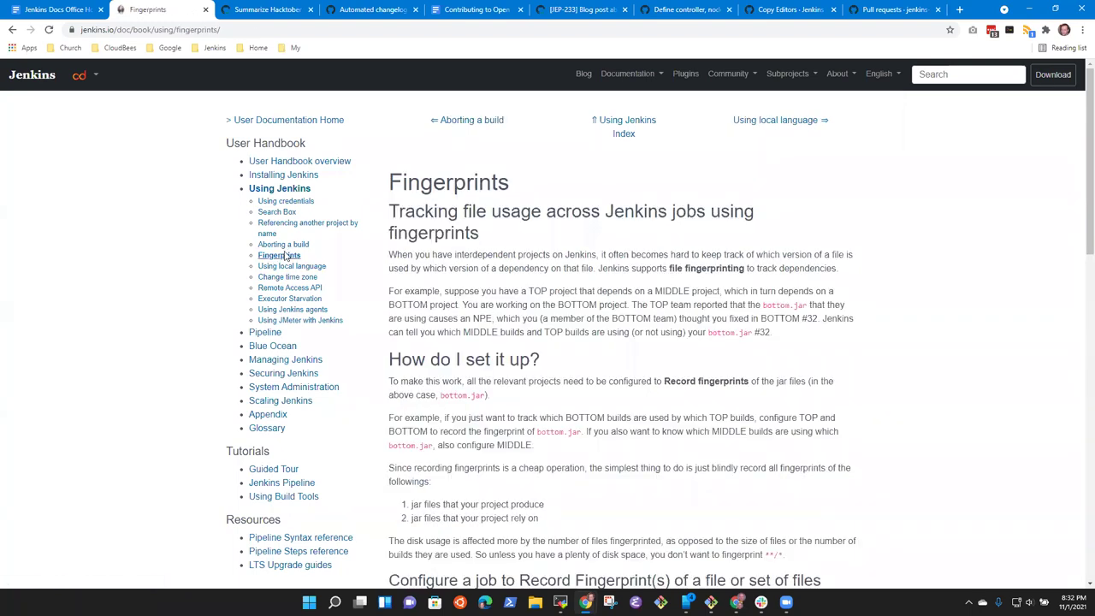
click(286, 245)
click(306, 226)
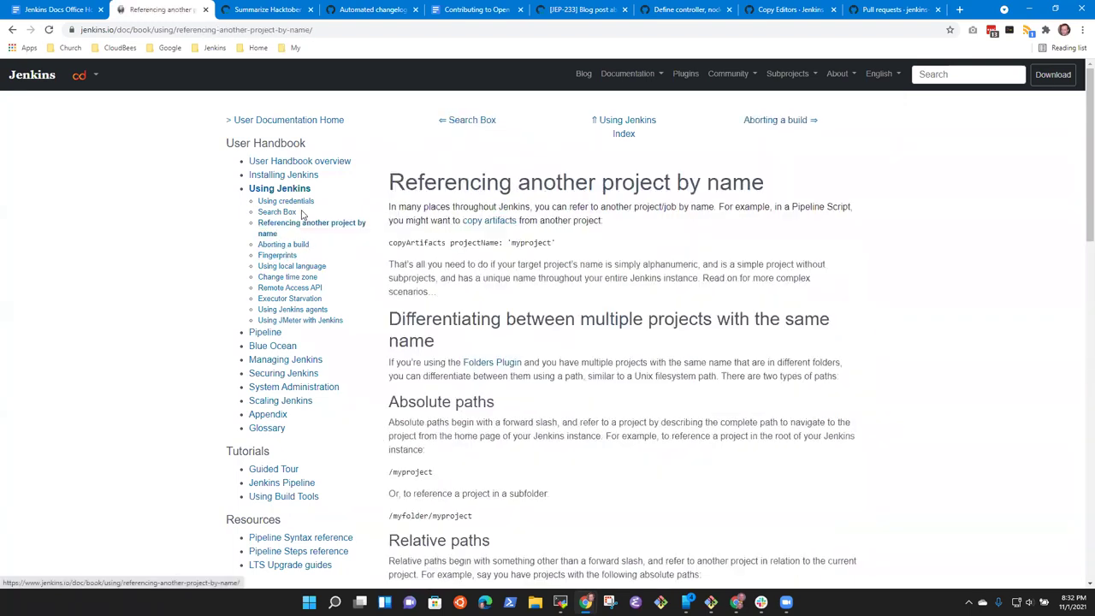
click(290, 204)
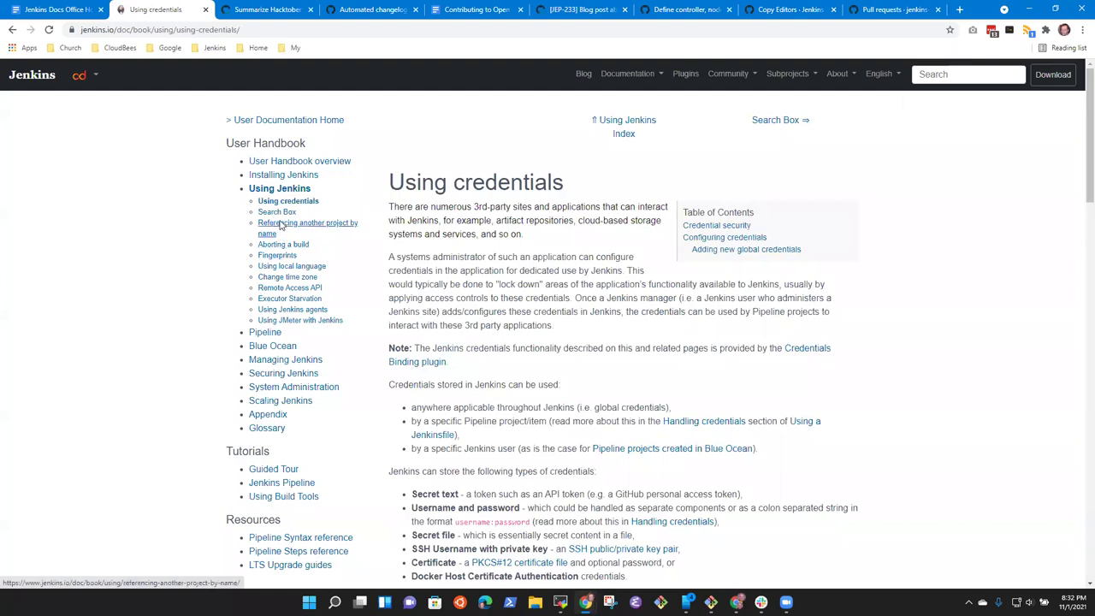
click(305, 289)
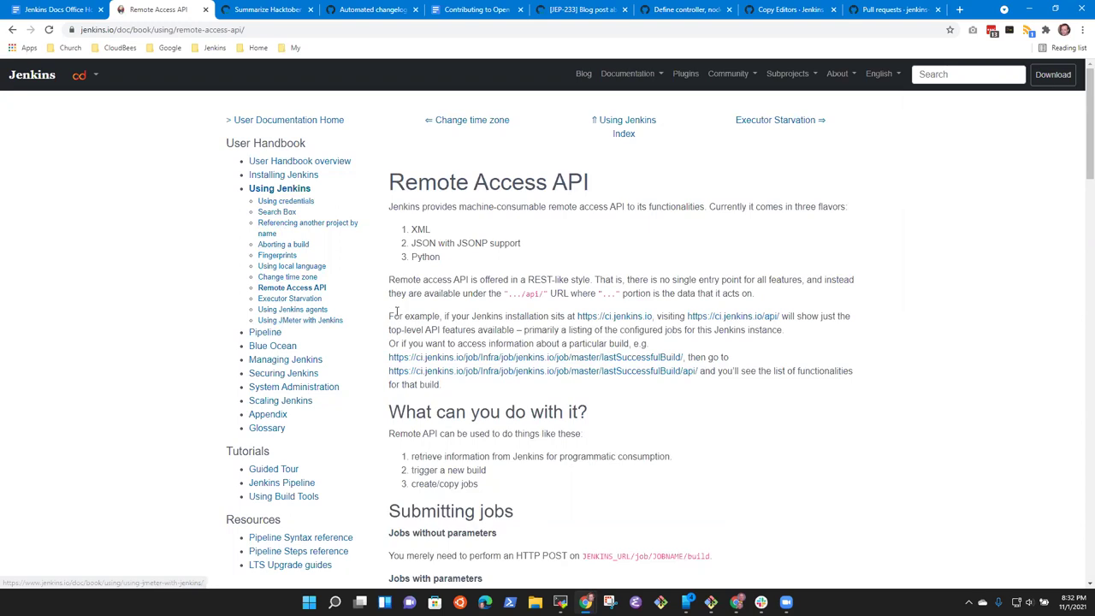
- Return to the office hours notes and open the linked "Plugin Tutorial" page
click(69, 8)
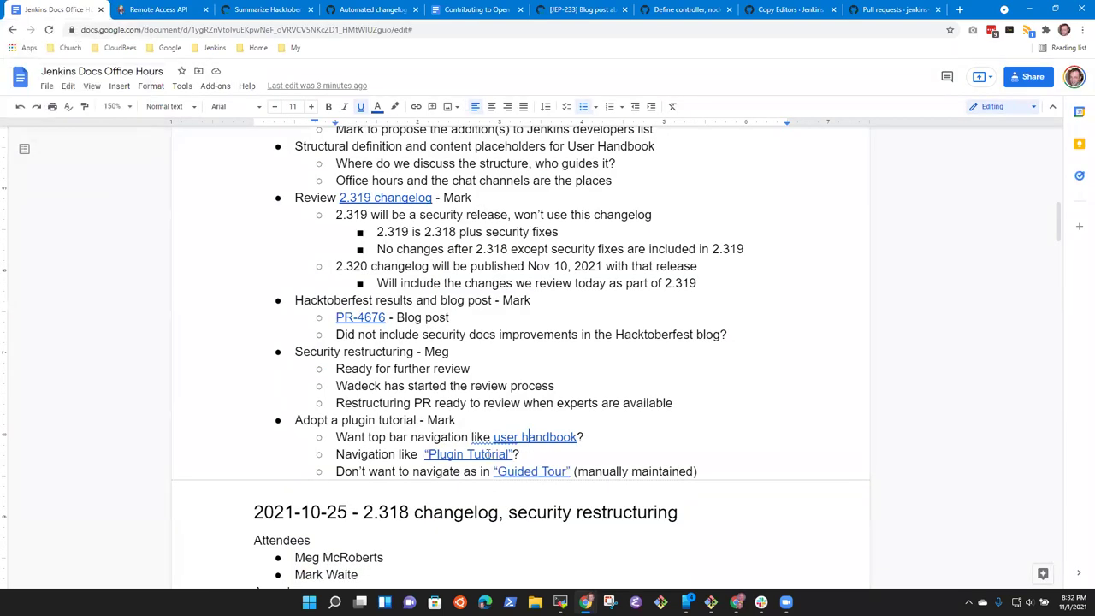
click(485, 454)
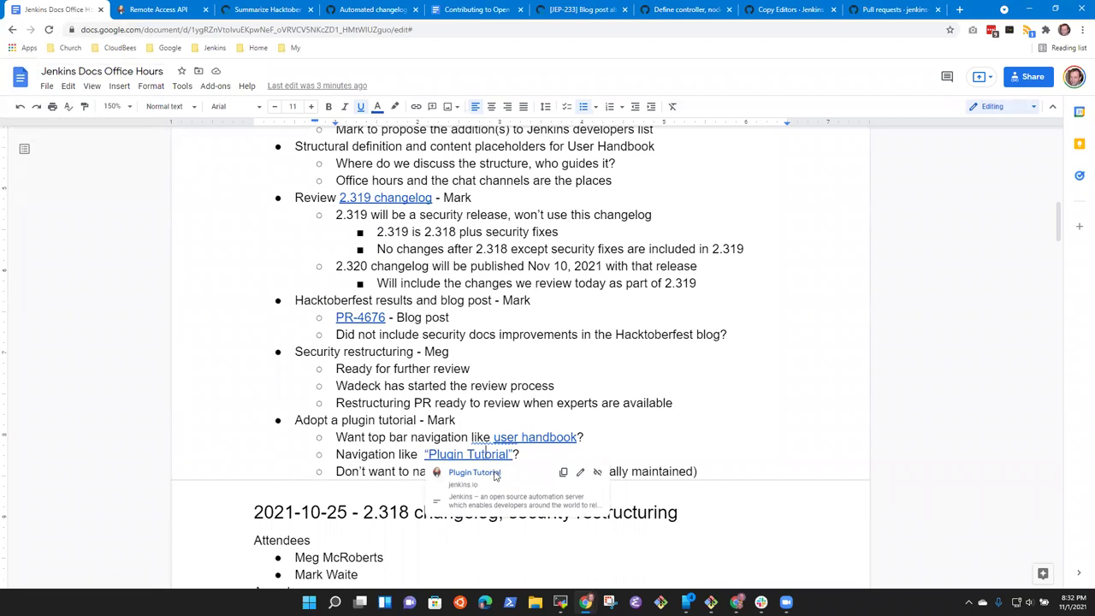
click(494, 477)
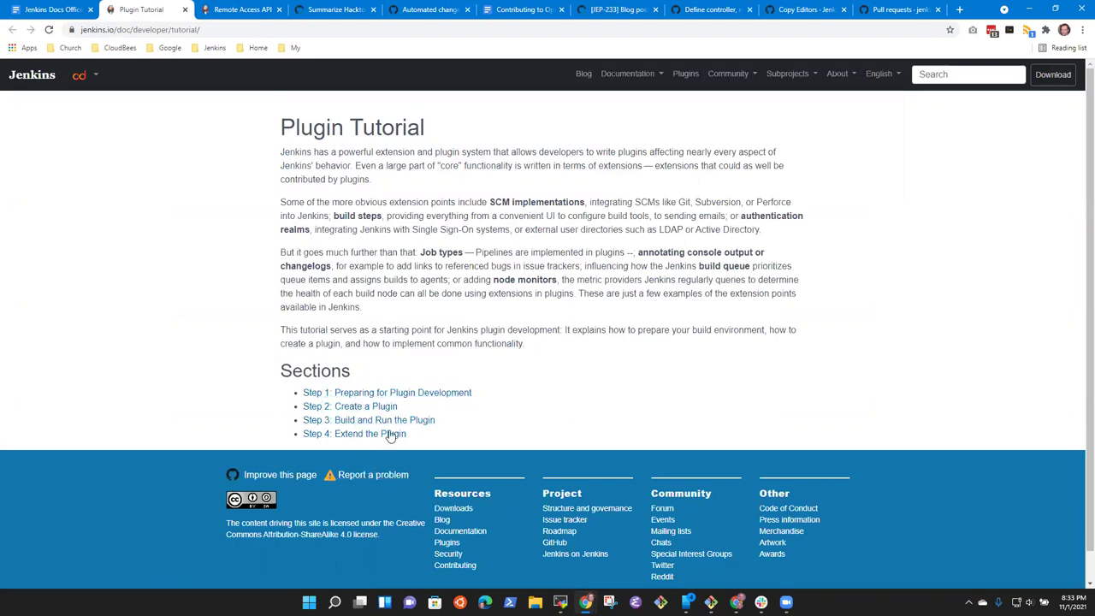
- Step through the Plugin Tutorial's four sections in order and return to "Step 1: Preparing for Plugin Development"
click(409, 393)
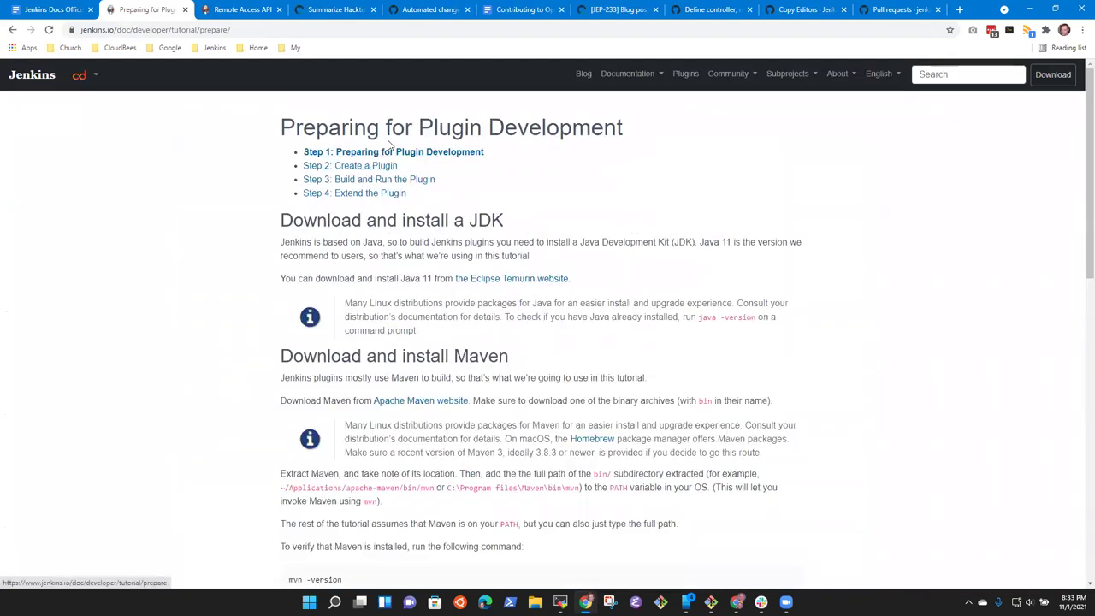
click(357, 168)
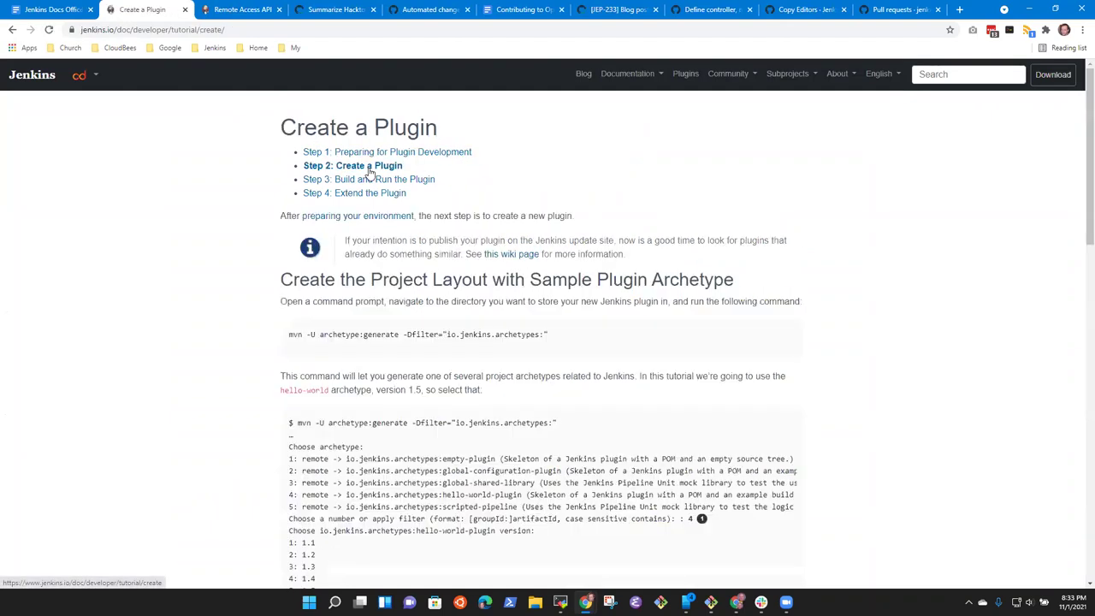
click(380, 179)
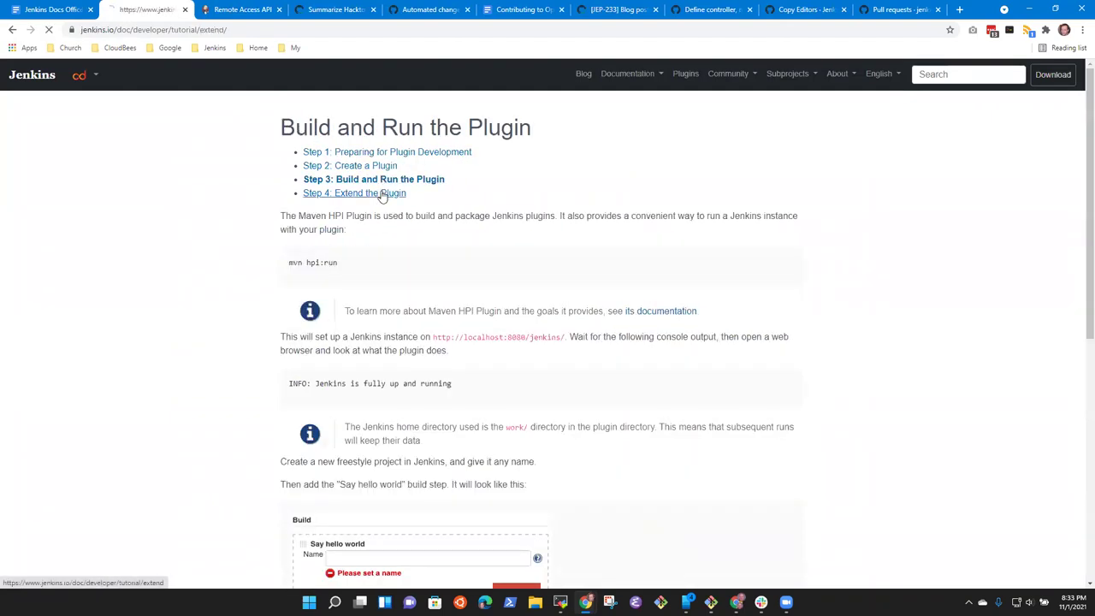
click(385, 193)
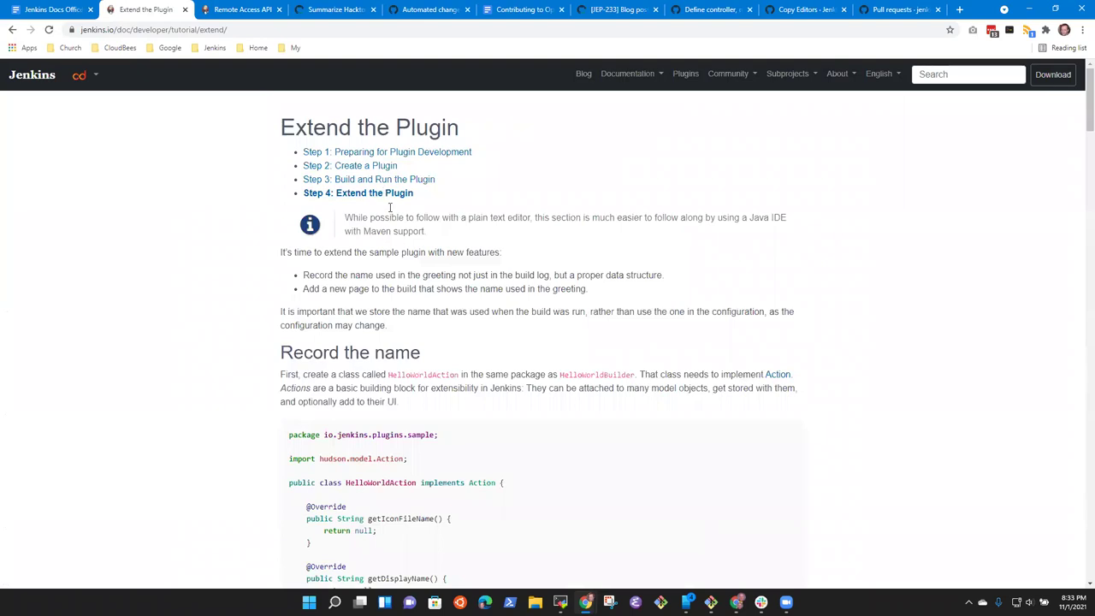
click(379, 153)
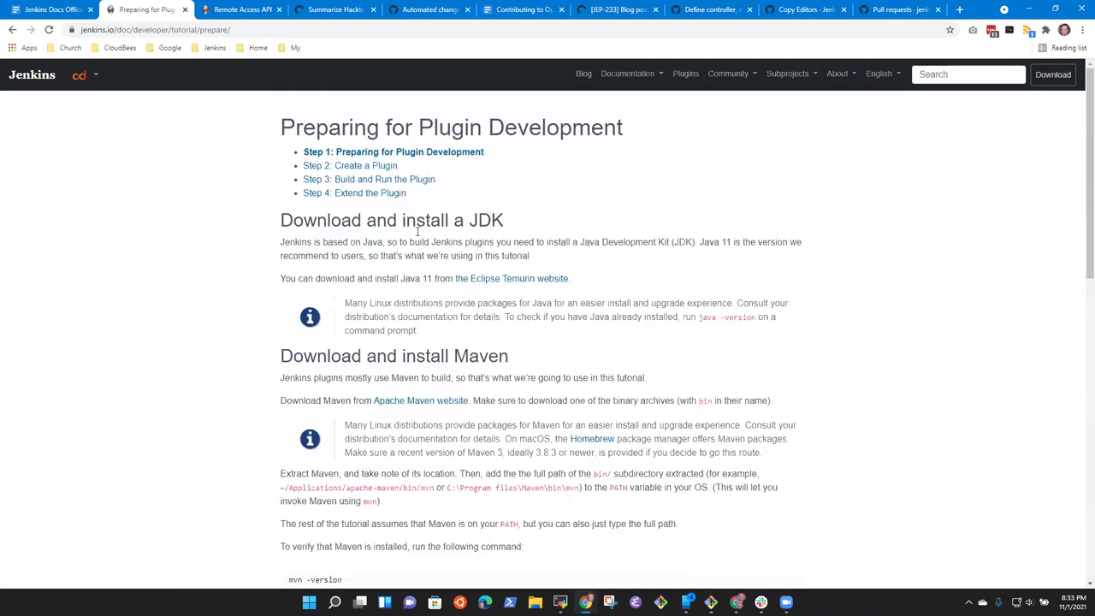
- Visit "Step 2: Create a Plugin" and "Step 3: Build and Run the Plugin", ending on "Step 1: Preparing for Plugin Development"
click(385, 167)
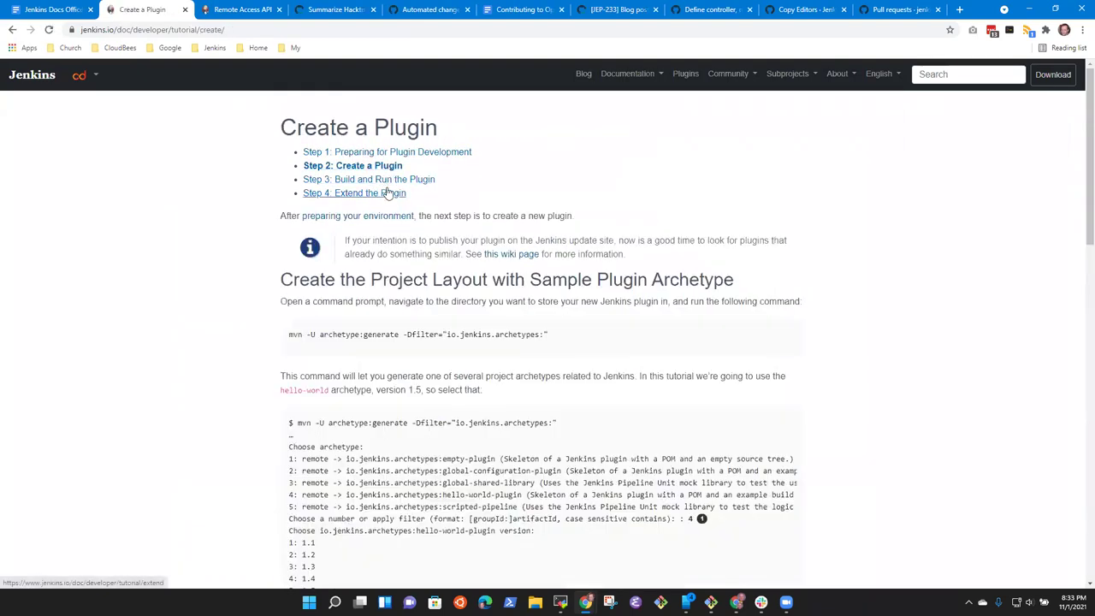
click(385, 179)
click(389, 154)
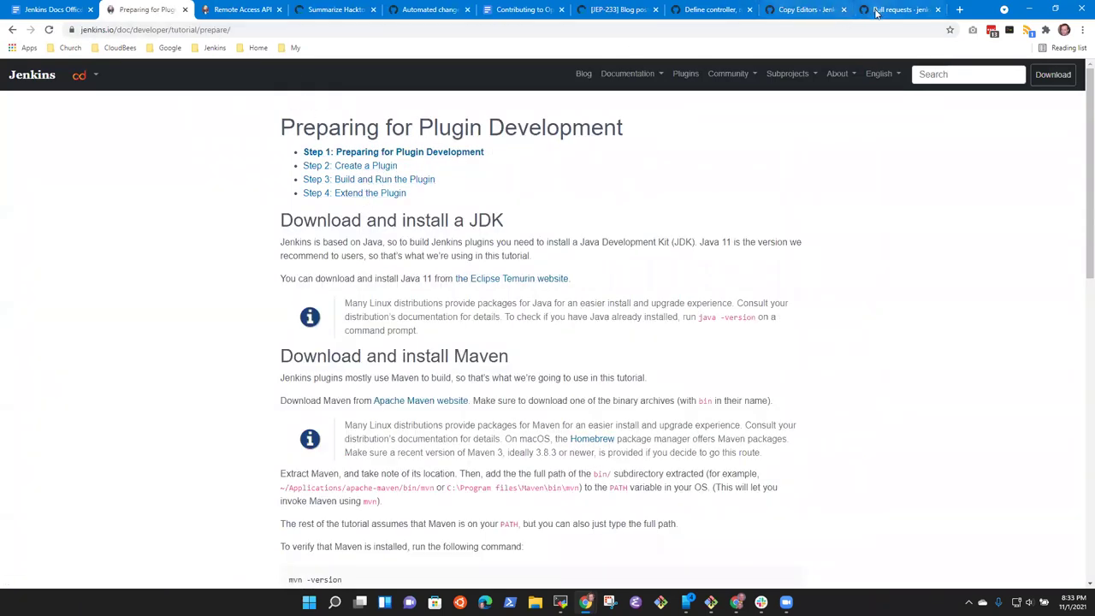
- Highlight the contents entries from "Add a Jenkinsfile" to "Add a round trip test for configuration" in Contributing to Open Source, and return to the Plugin Tutorial
click(507, 14)
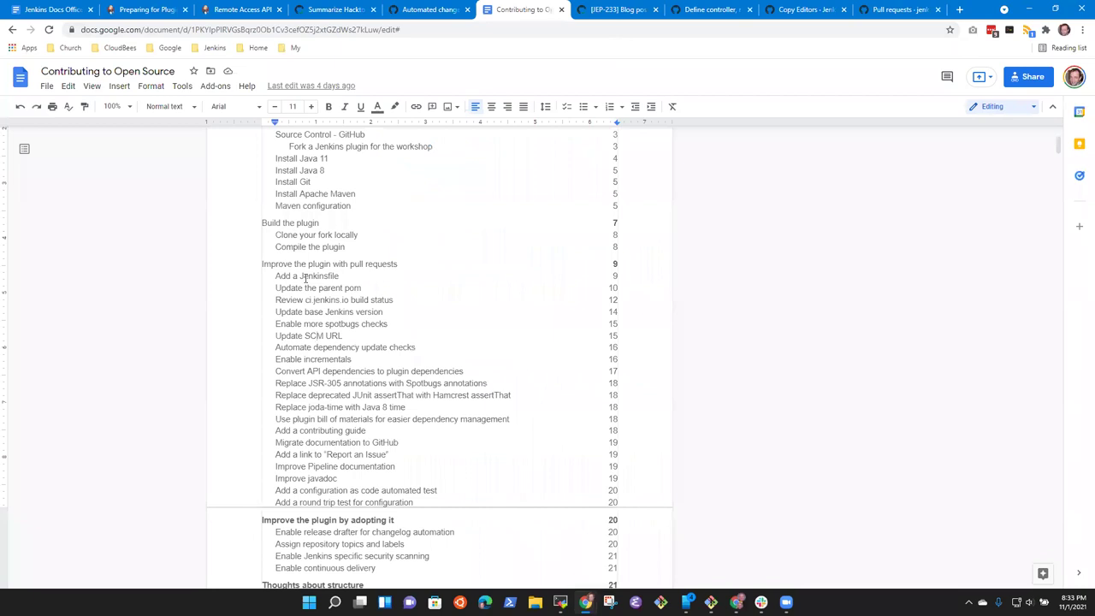
drag(273, 275, 453, 497)
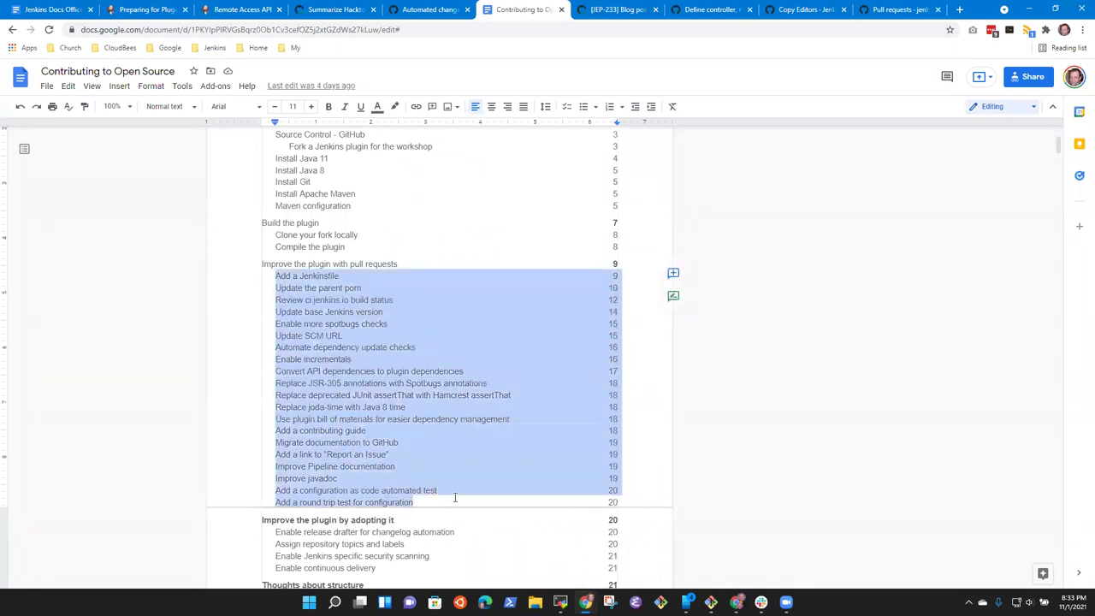
click(145, 10)
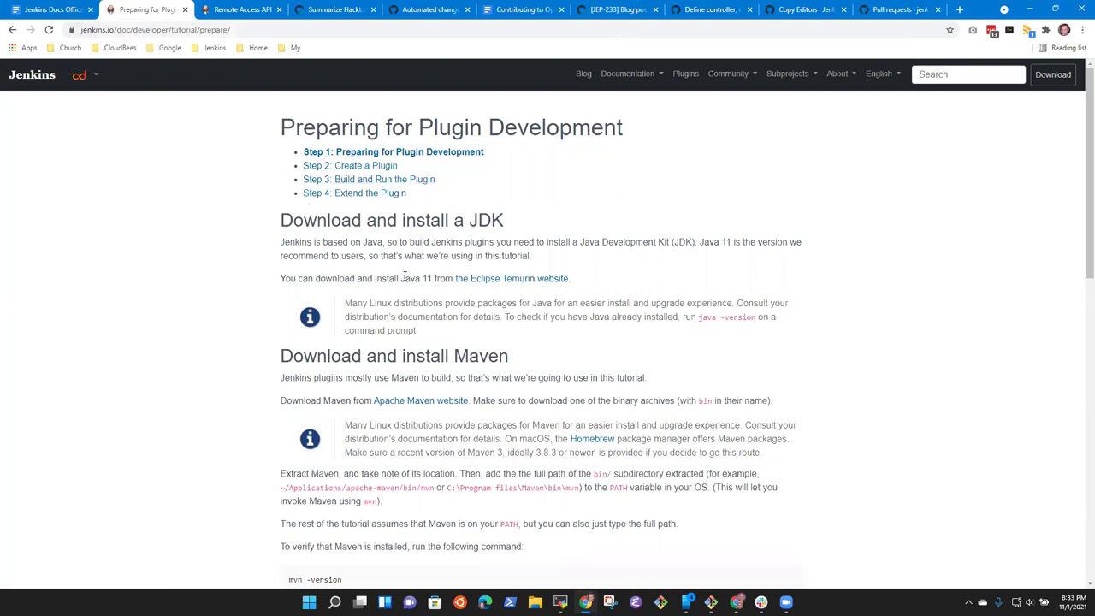
- Open the Guided Tour from the office hours notes and follow its continue links to "Defining execution environments"
click(59, 10)
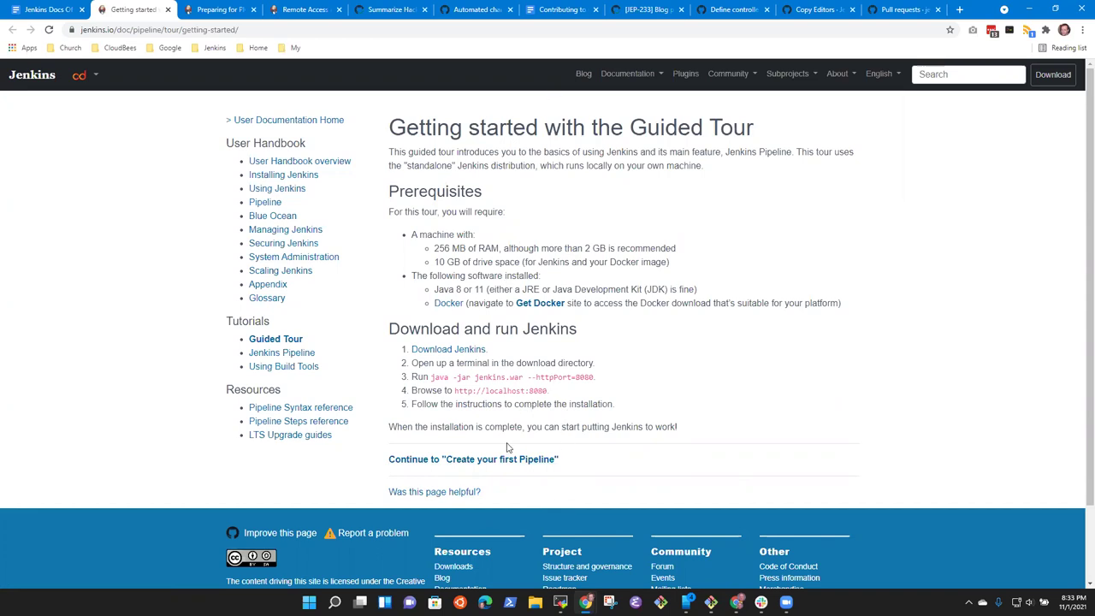
click(510, 459)
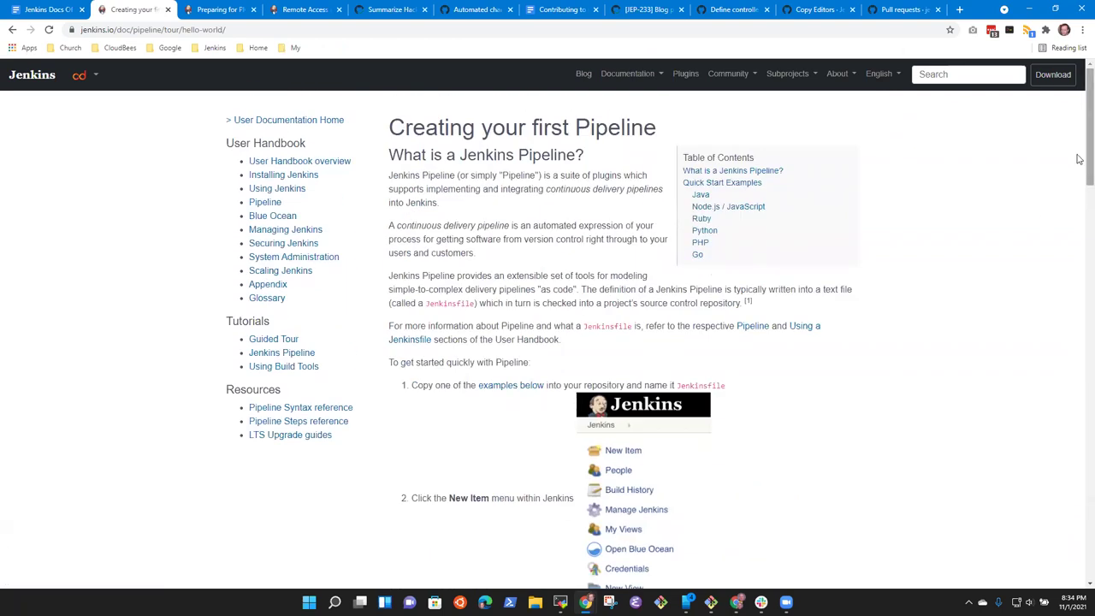
drag(1089, 146, 1090, 522)
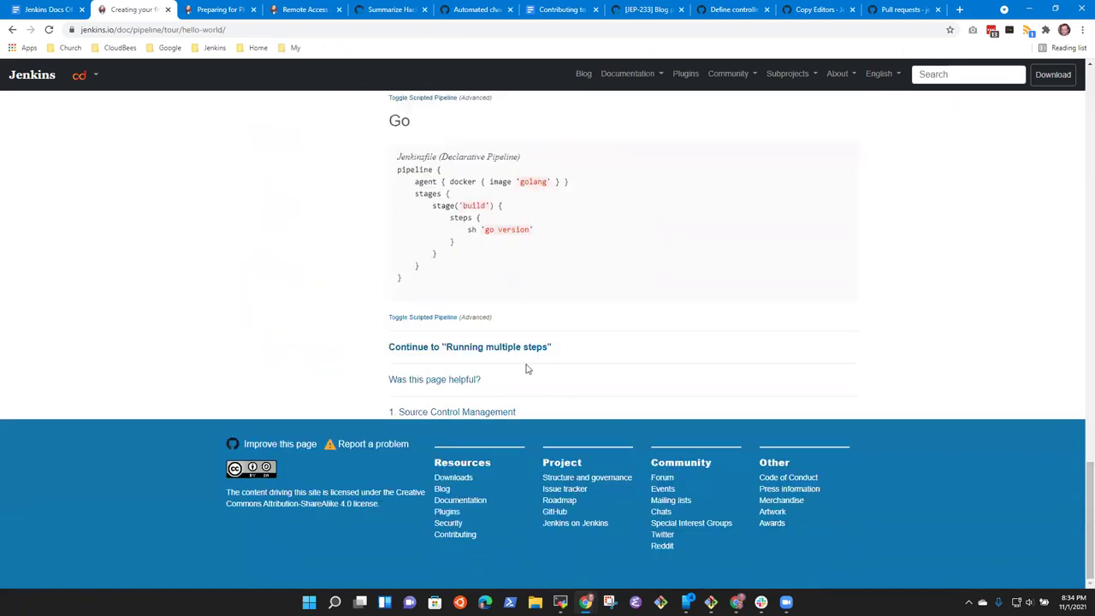
click(492, 350)
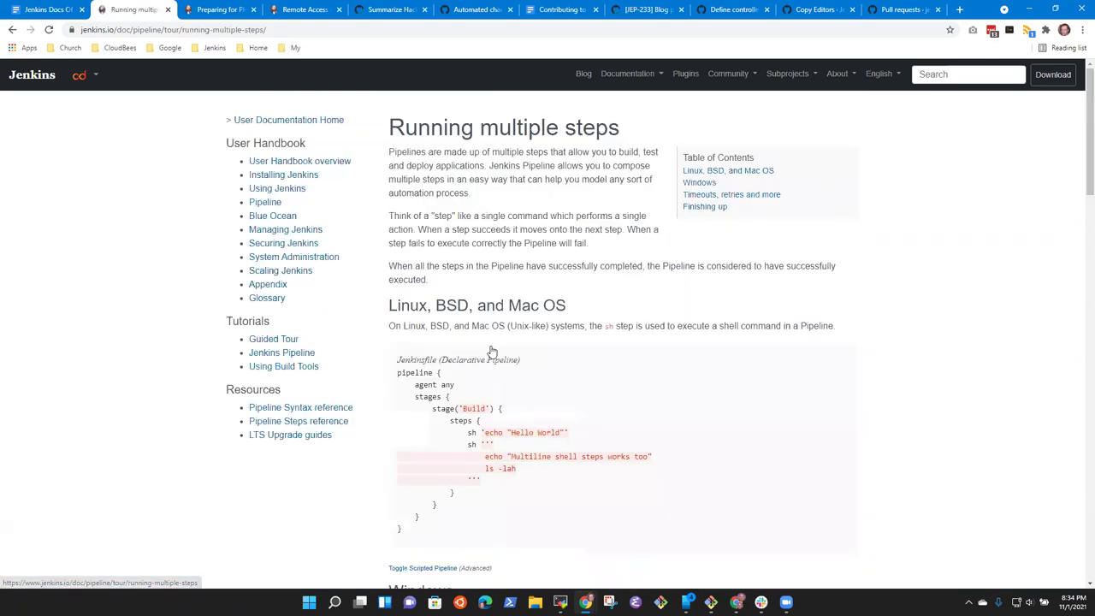
scroll(708, 364, down, 5)
scroll(708, 365, down, 15)
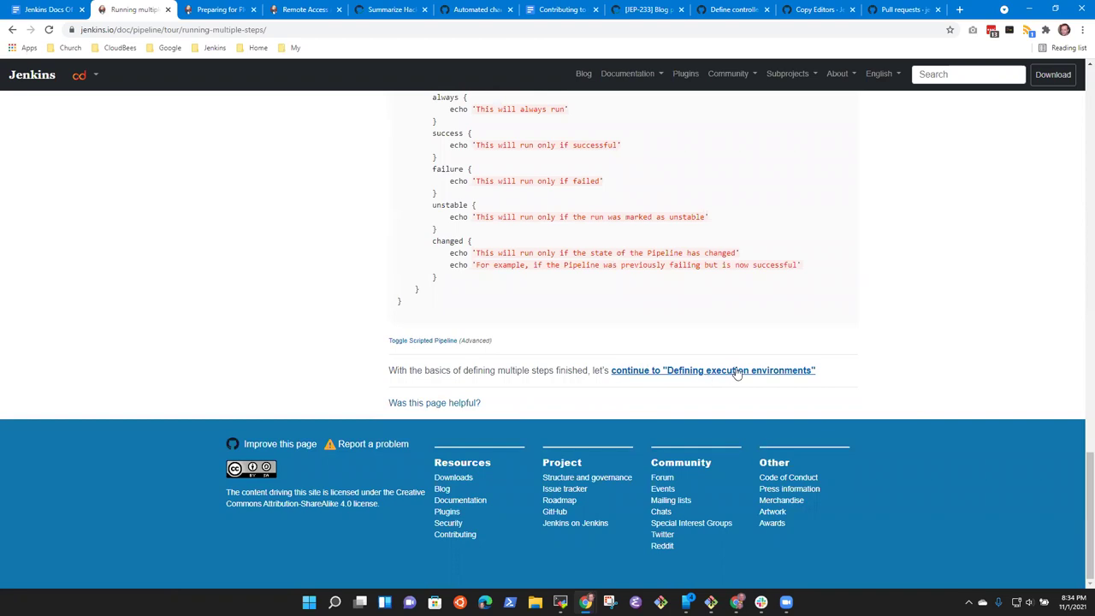
click(718, 375)
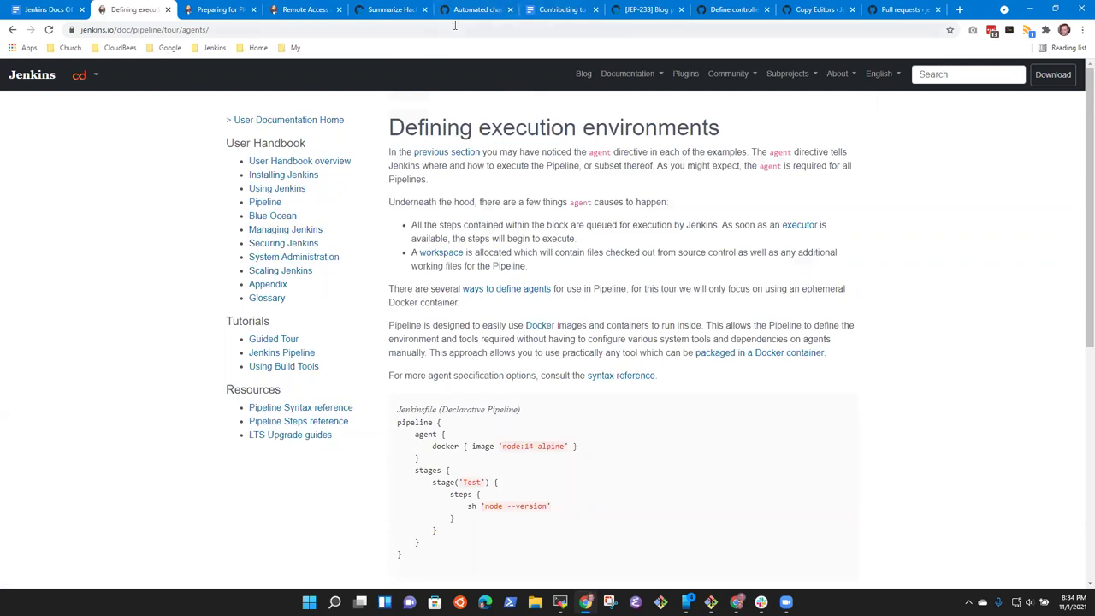
- In the Contributing to Open Source contents, highlight "Update SCM URL" and "Convert API dependencies to plugin dependencies" as separate example topics
click(564, 15)
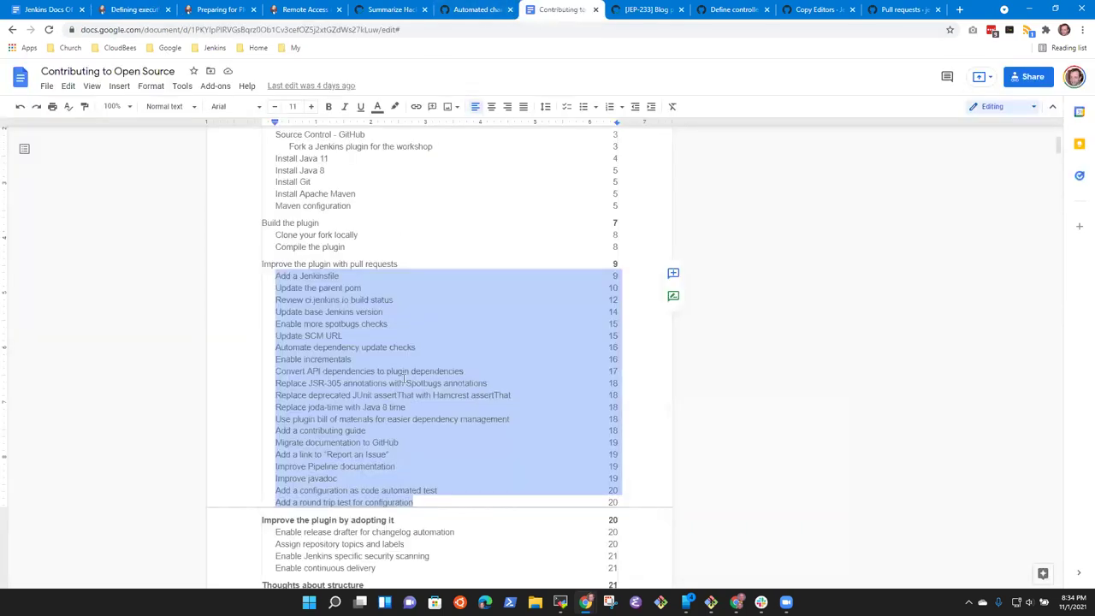
click(404, 380)
click(301, 337)
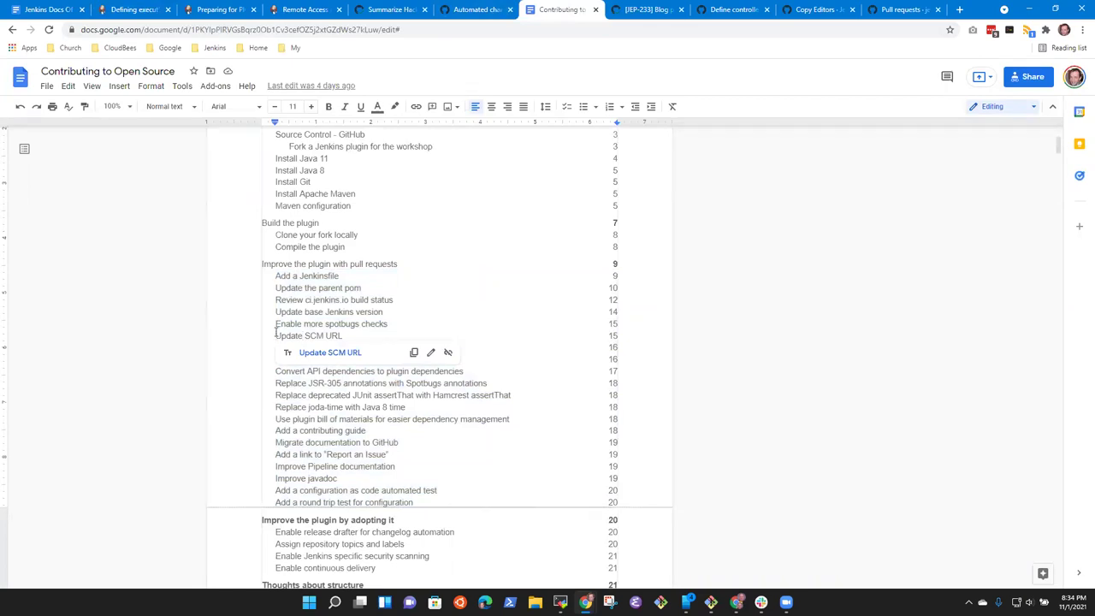
drag(275, 334, 341, 331)
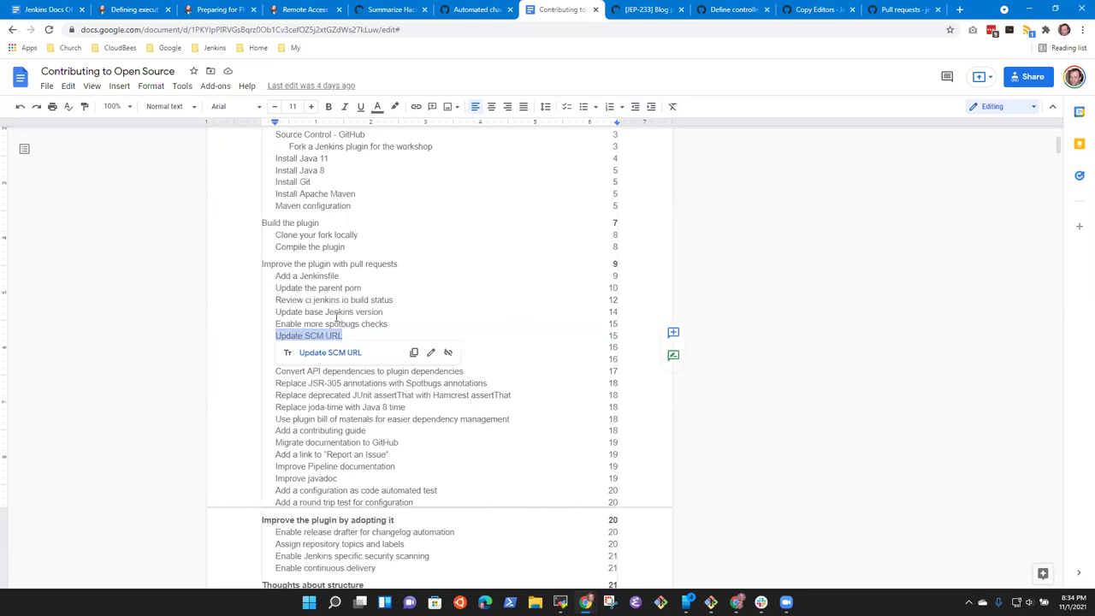
click(293, 397)
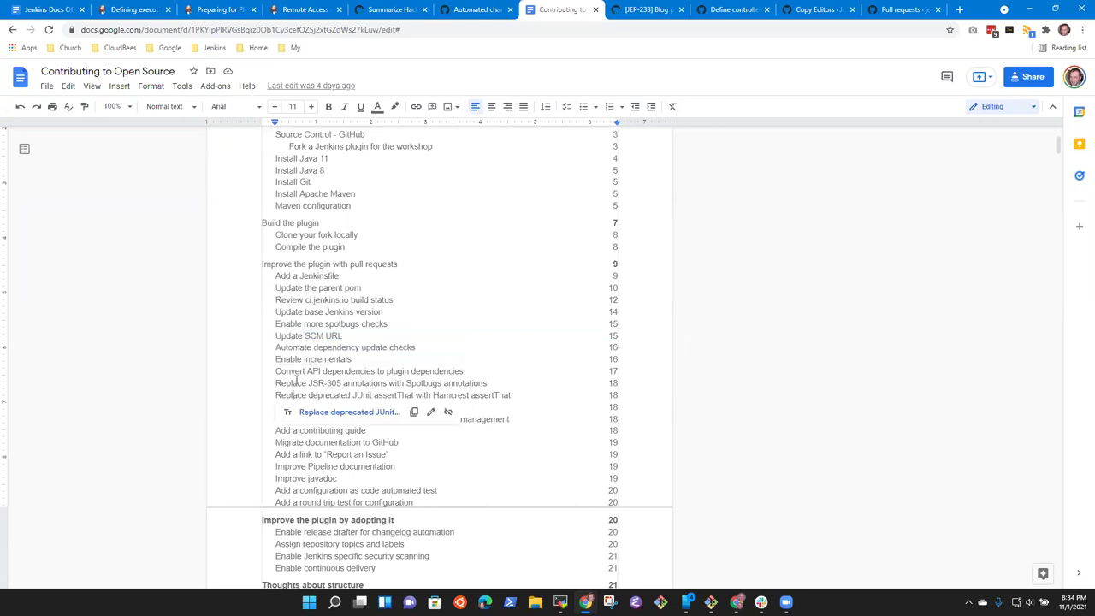
drag(276, 371, 466, 373)
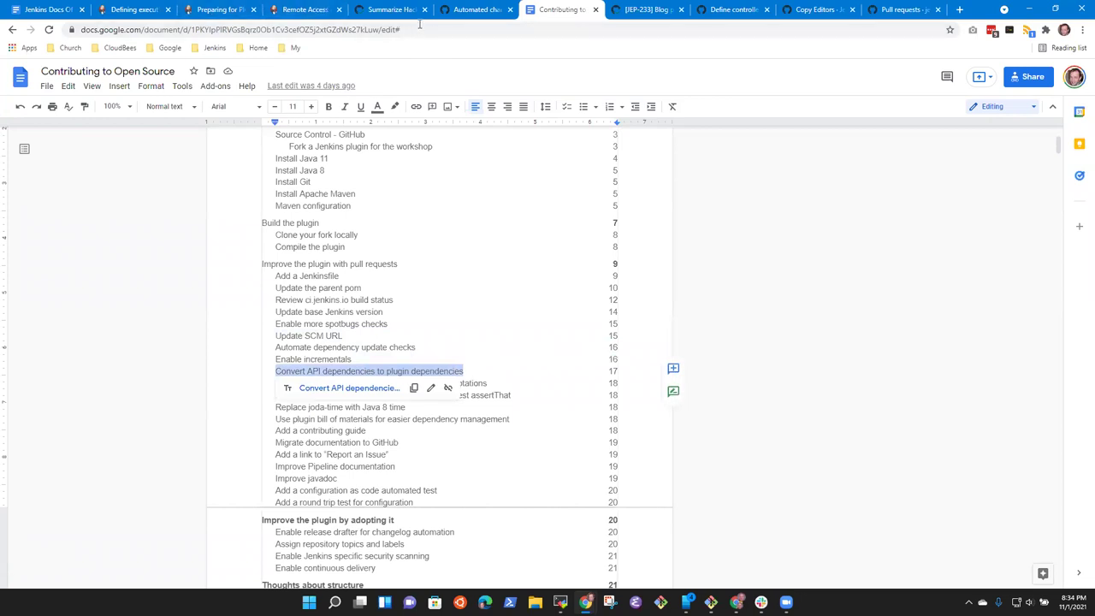
- Return to the Plugin Tutorial and move backward through its step list from "Extend the Plugin" to "Create a Plugin"
click(233, 9)
click(374, 193)
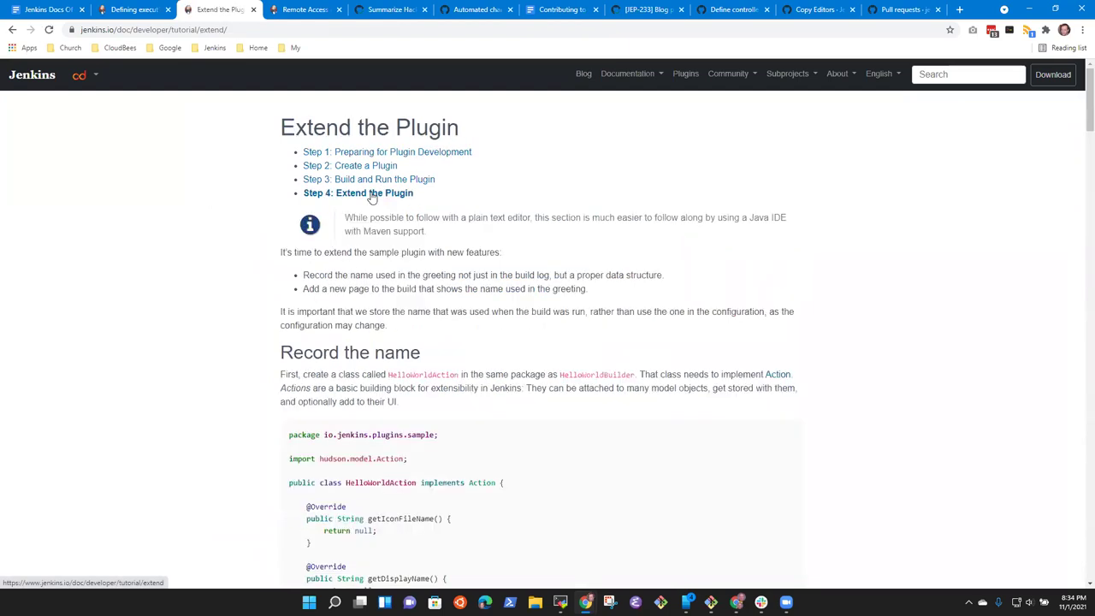
click(374, 180)
click(382, 166)
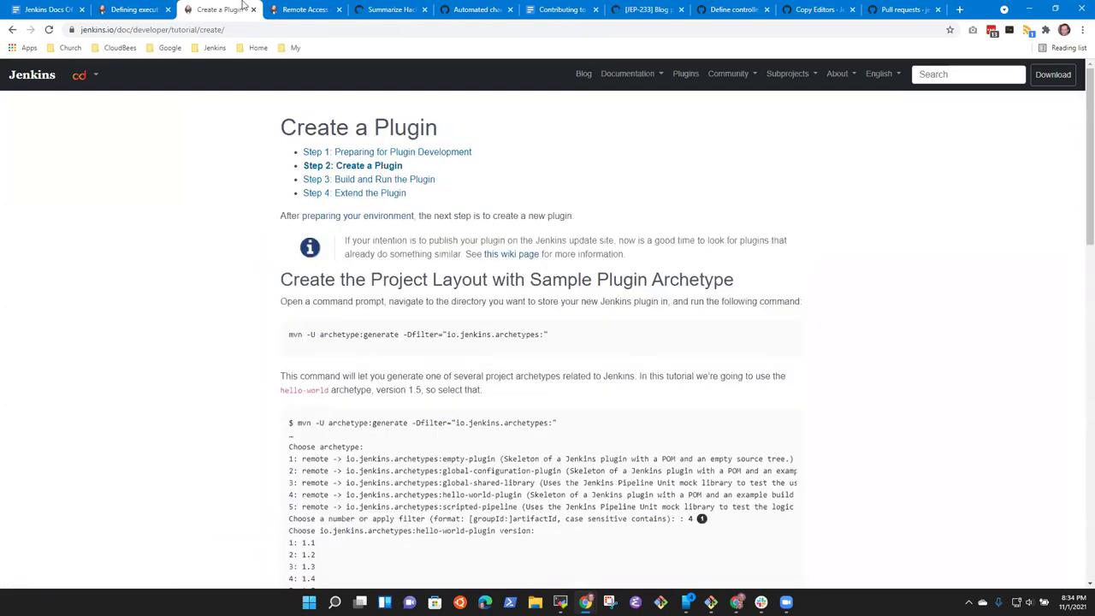
- Return to the Guided Tour, continue to "Using environment variables", and examine that page's layout and navigation links
click(389, 9)
click(305, 8)
click(135, 8)
scroll(508, 321, down, 5)
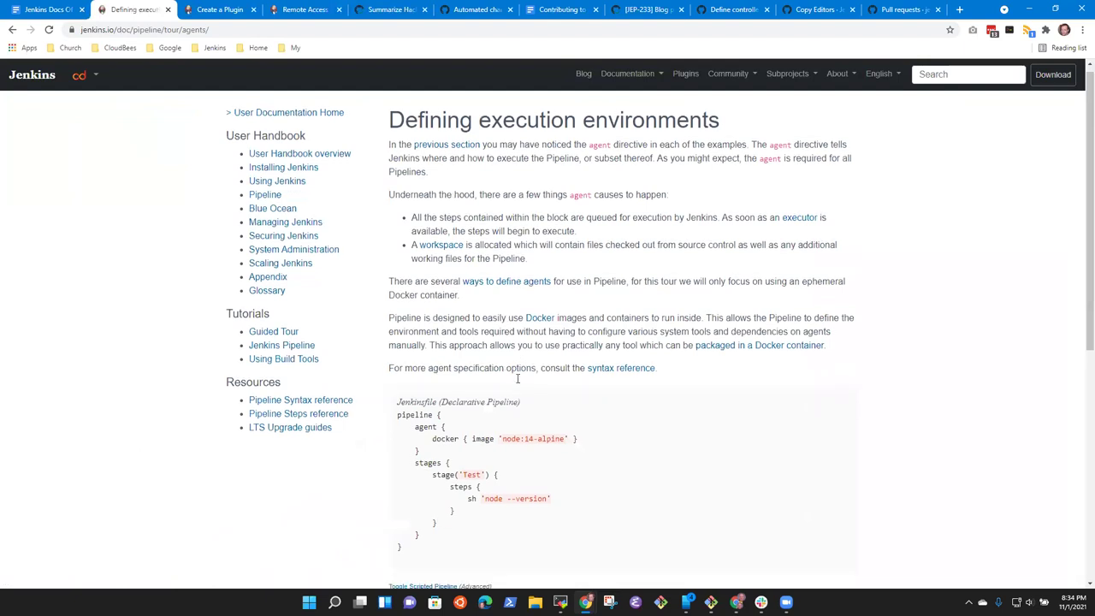
click(552, 370)
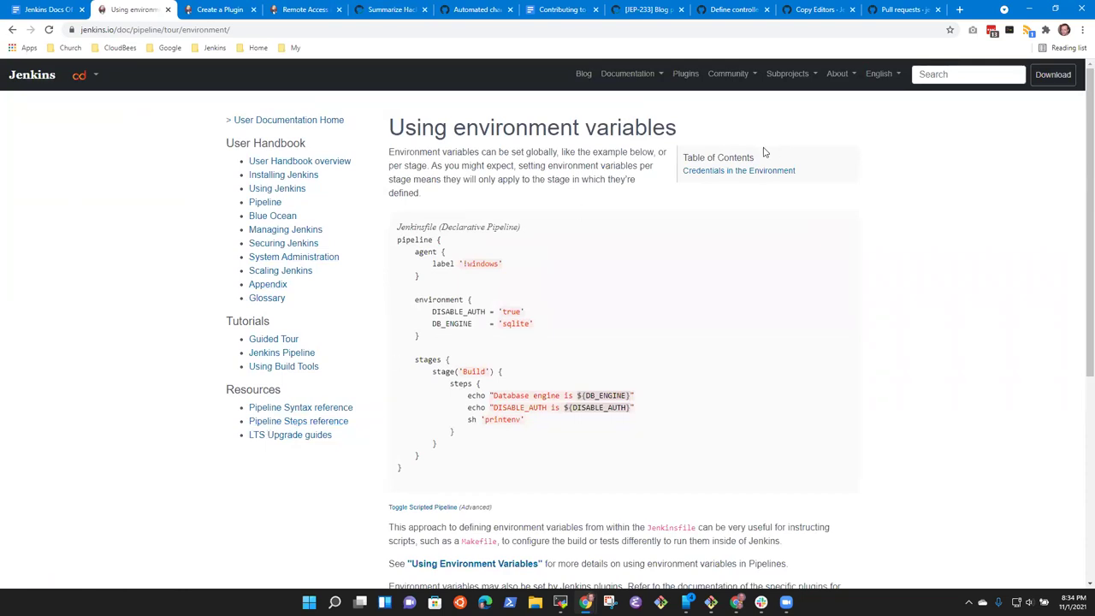
scroll(598, 270, down, 5)
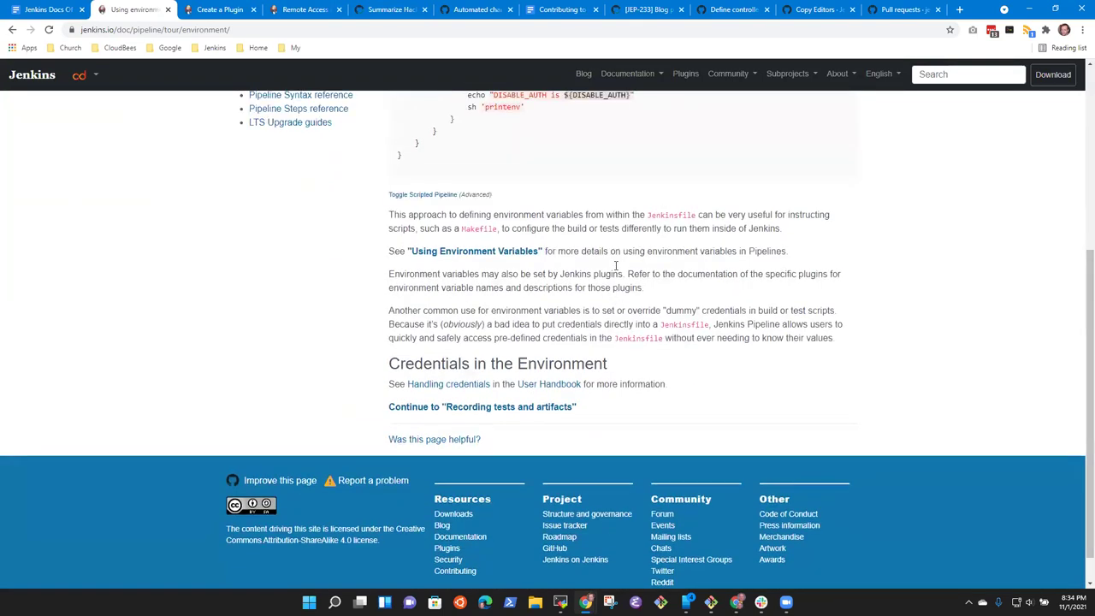
scroll(611, 269, up, 5)
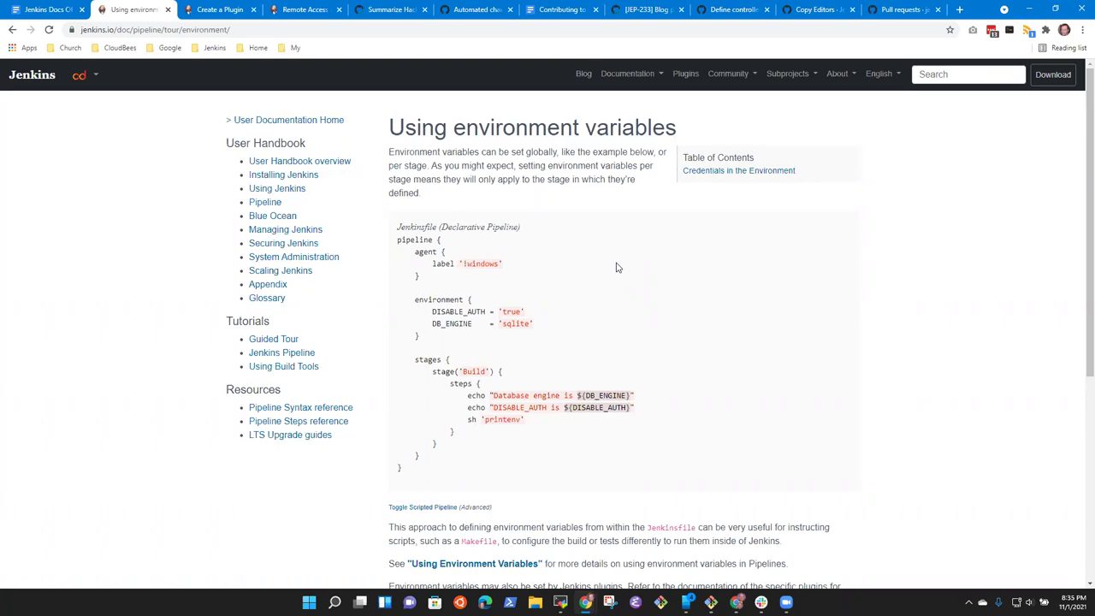
scroll(635, 406, down, 4)
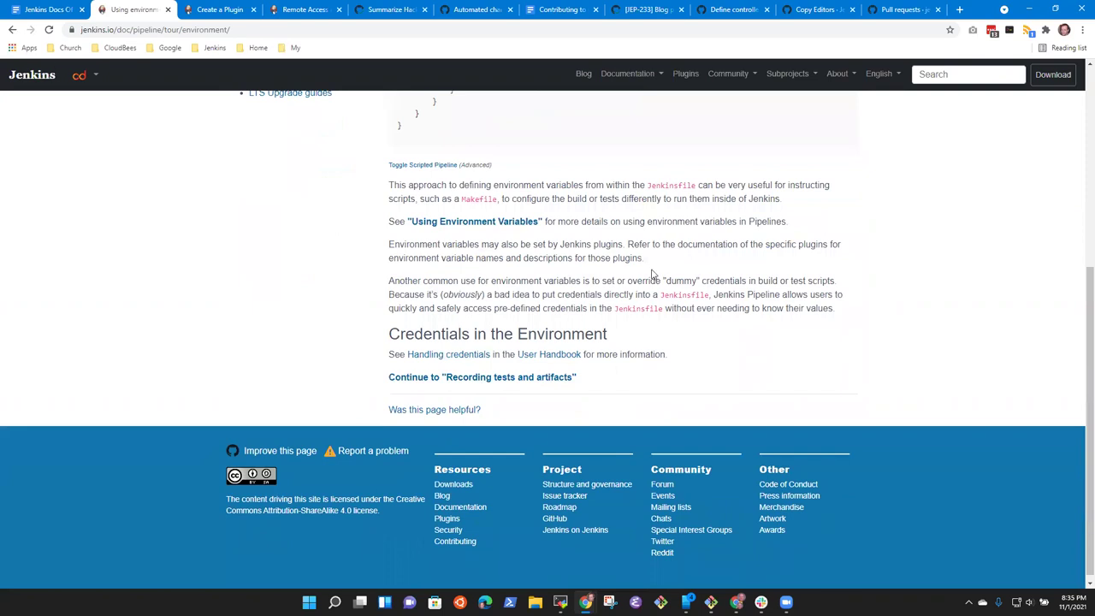
scroll(651, 273, up, 3)
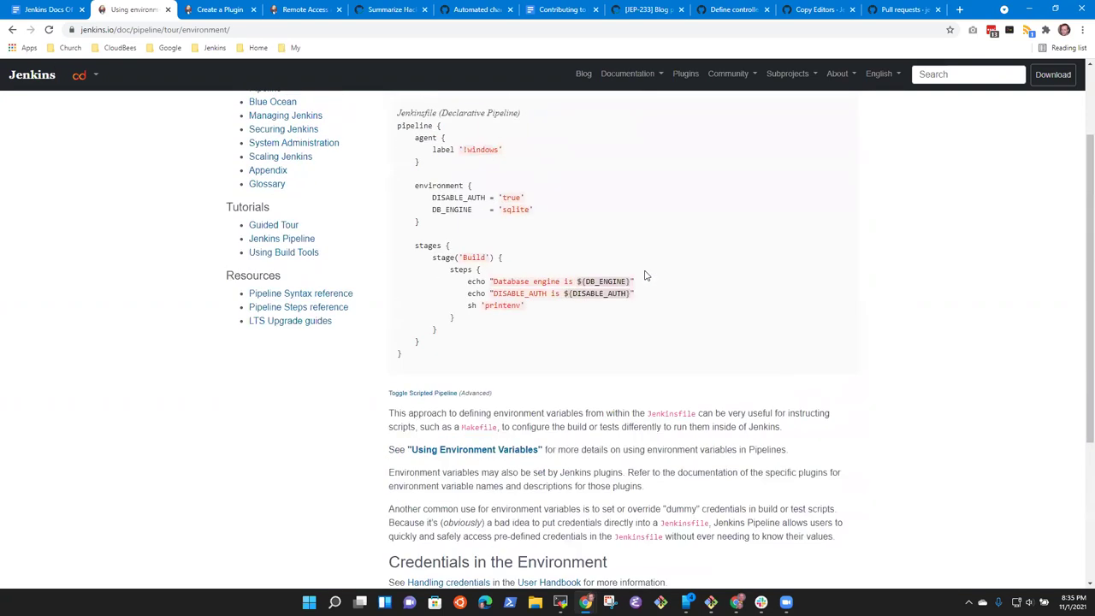
scroll(650, 275, up, 2)
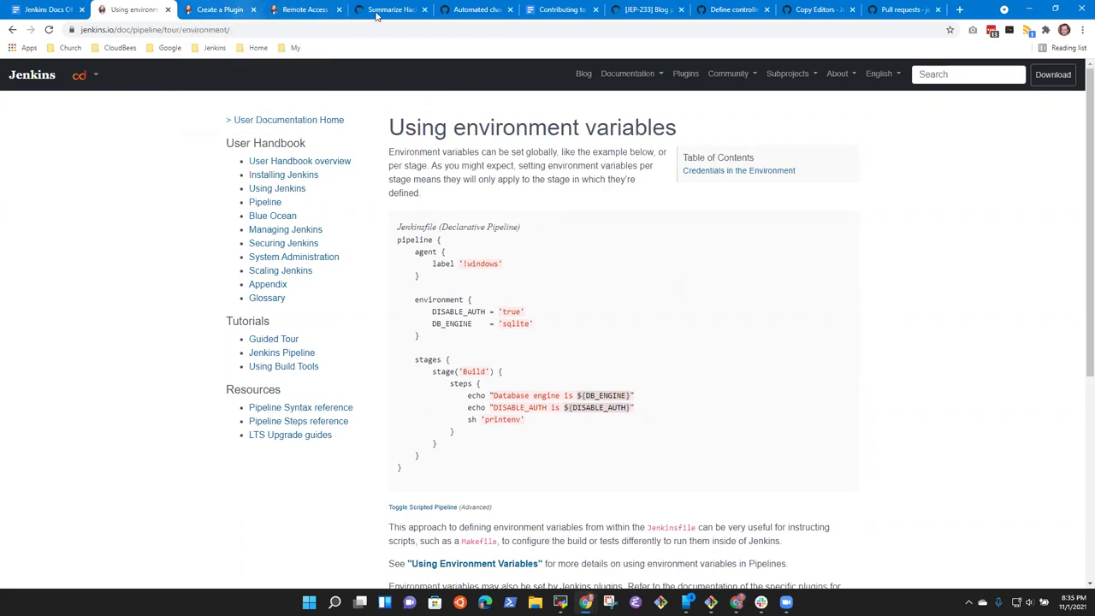
- Go to the handbook's Remote Access API page and highlight the Using Jenkins chapter outline through "Using JMeter with Jenkins"
click(299, 9)
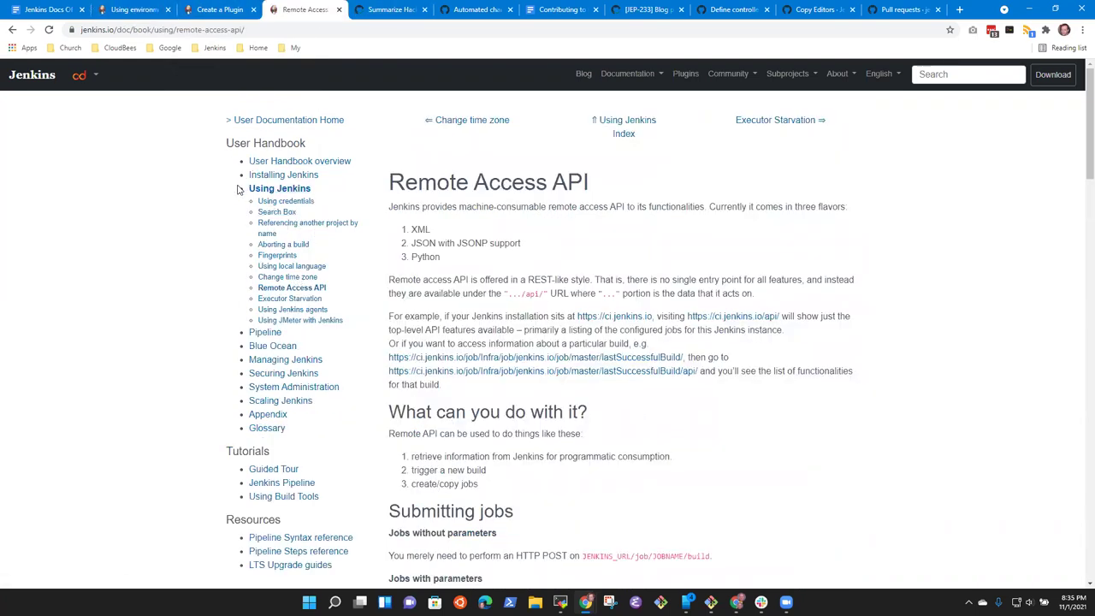
drag(241, 190, 347, 323)
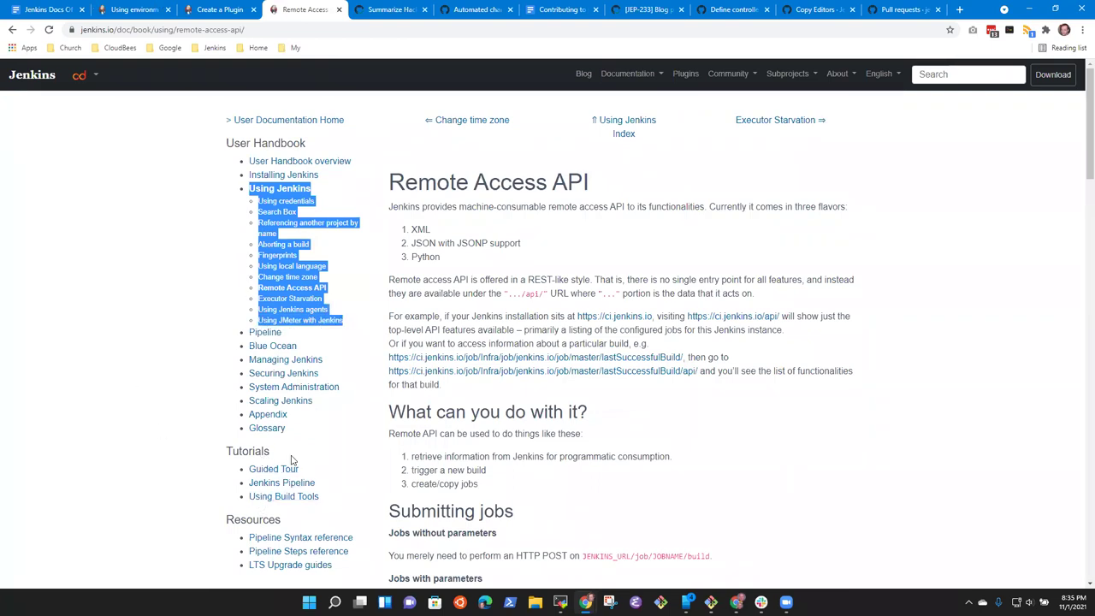
scroll(308, 276, down, 3)
scroll(308, 291, up, 3)
- Open the site's Developer Guide in a new browser tab and view its "Extend Jenkins" page
click(637, 77)
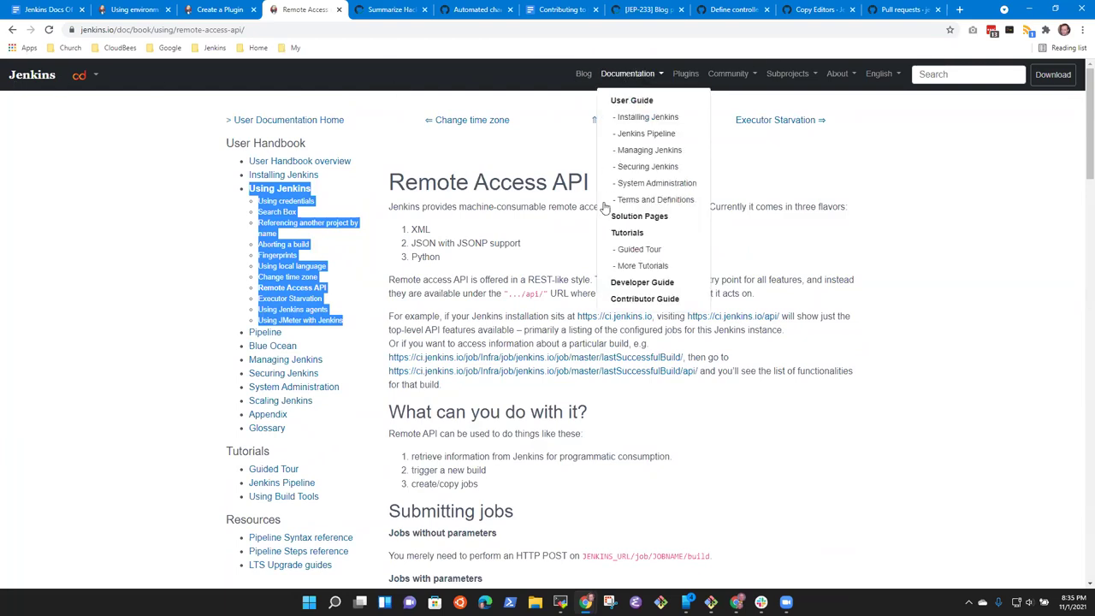
right_click(650, 283)
click(698, 291)
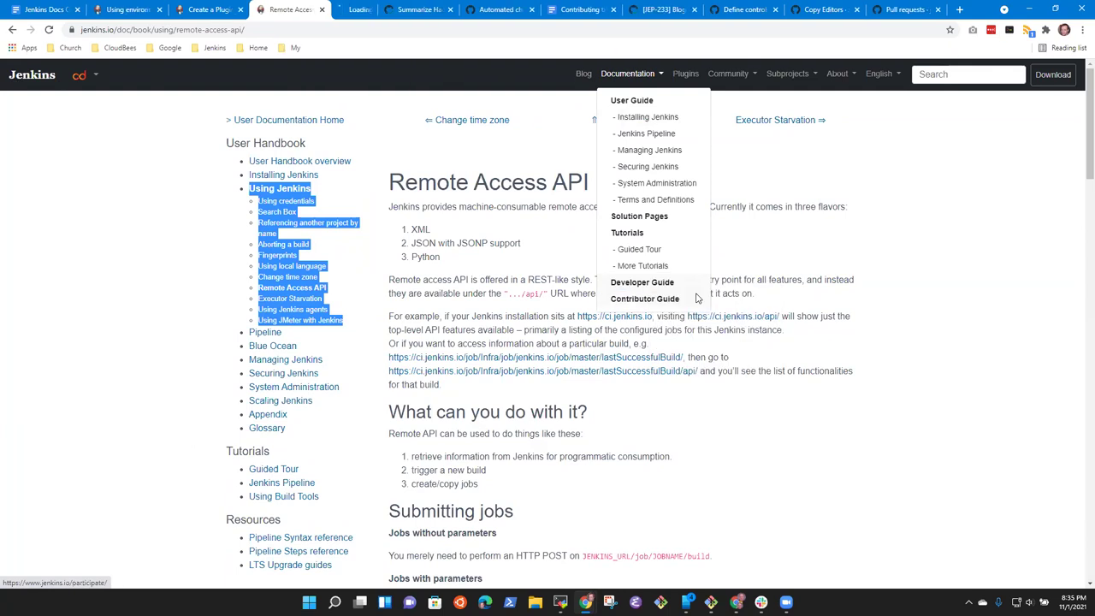
click(357, 9)
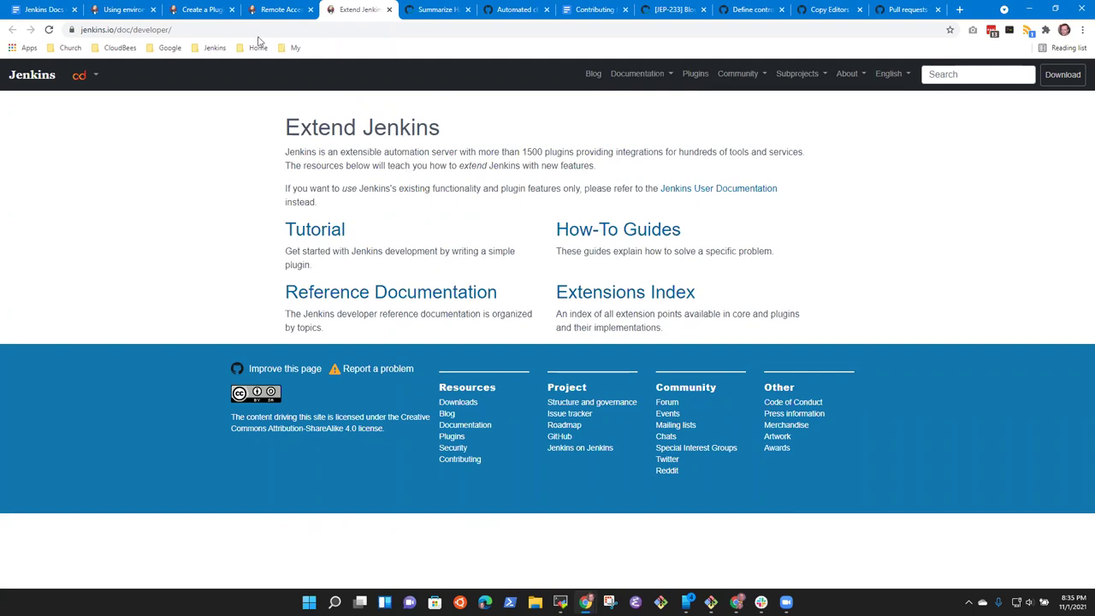
- Compare the Remote Access API page with the "Extend Jenkins" page, highlighting the "User Handbook" heading above the chapter outline
click(258, 8)
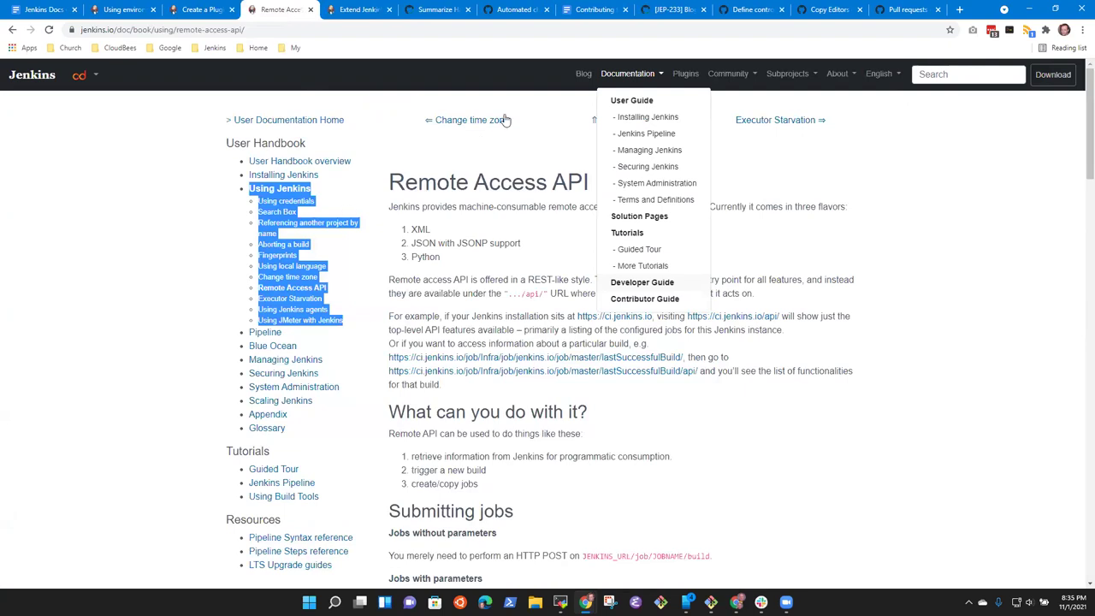
click(364, 8)
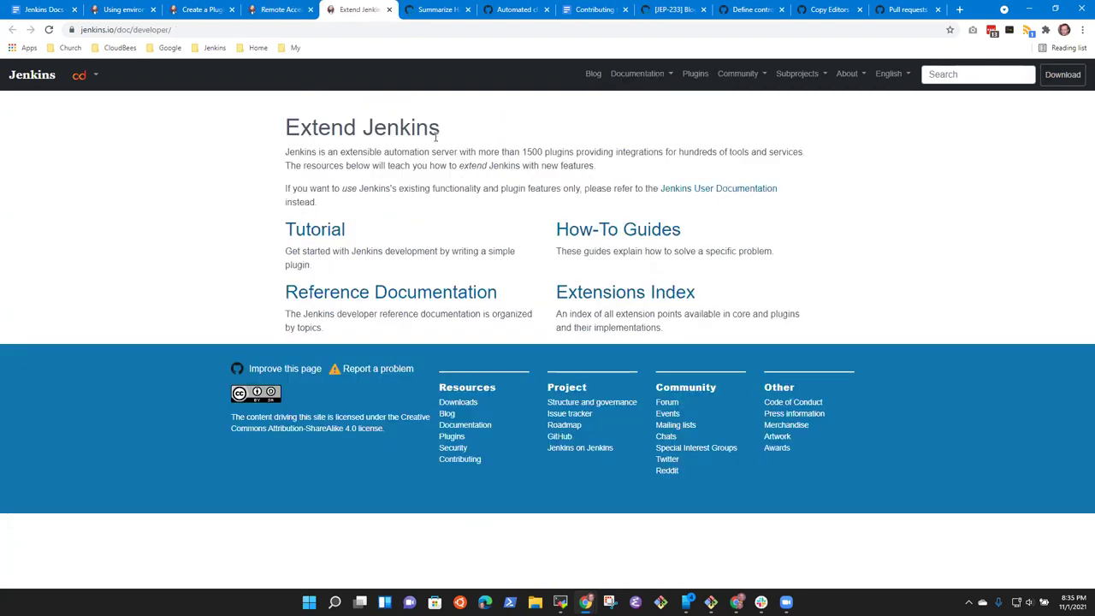
click(278, 9)
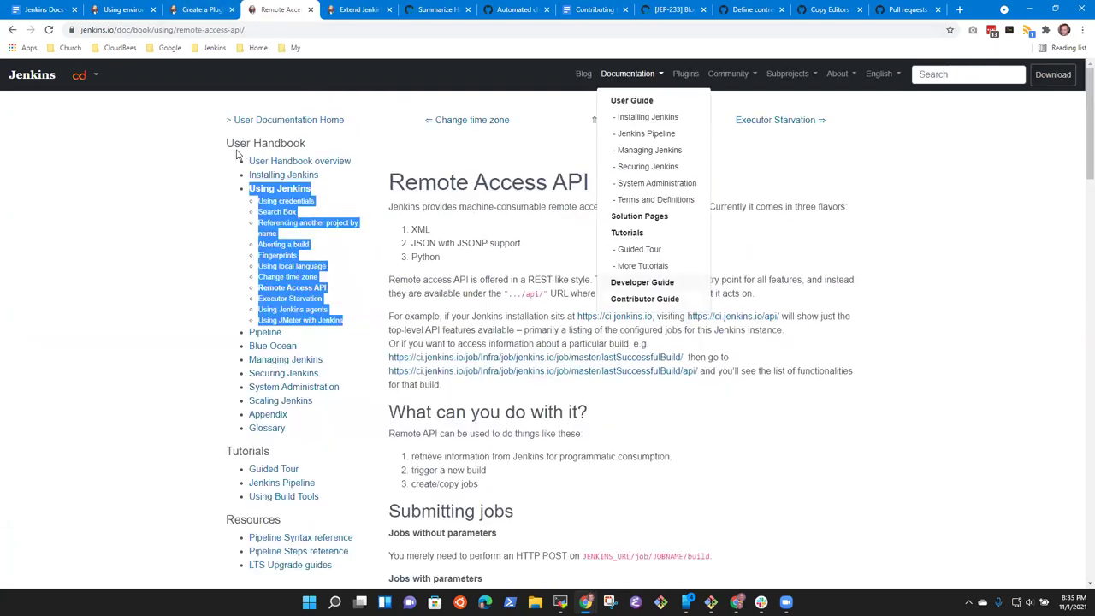
drag(229, 141, 284, 143)
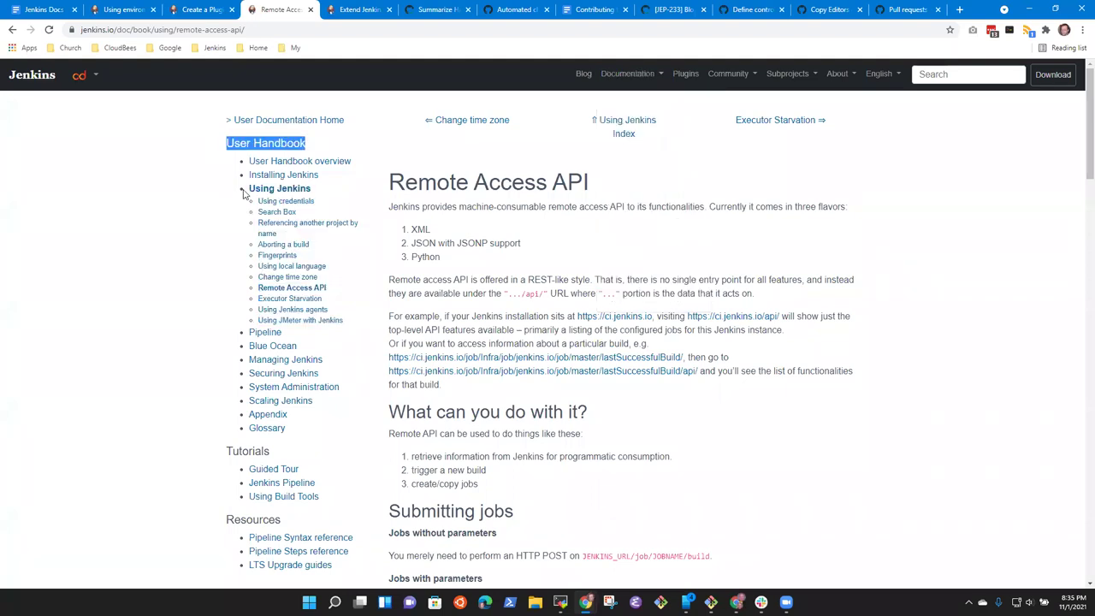
click(353, 9)
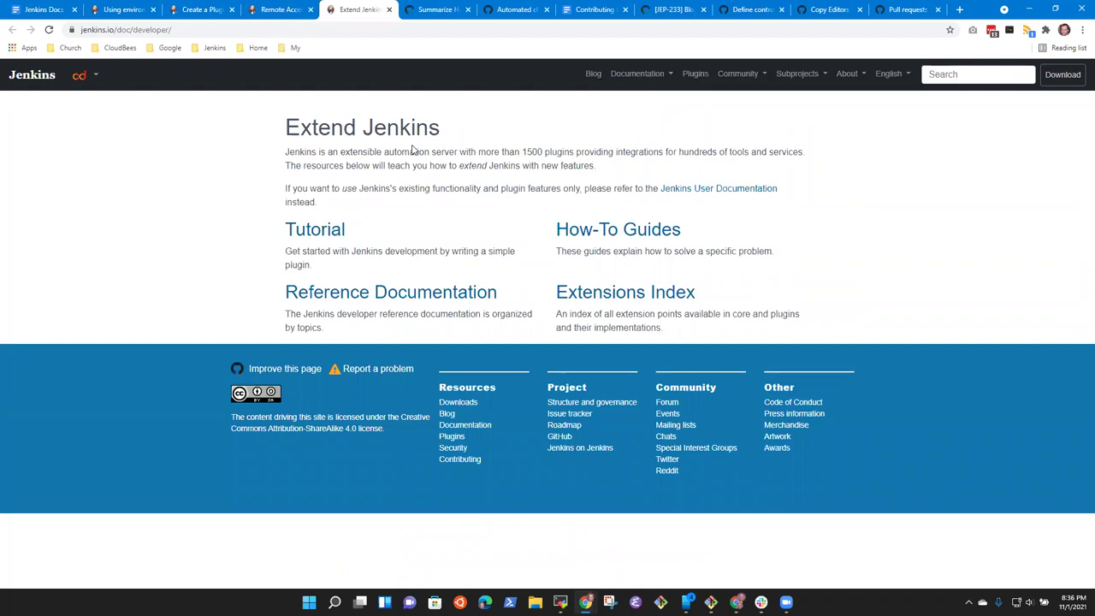
- Open the developer guide's Reference Documentation and look through the chapter outline of the Jenkins Developer Reference
click(396, 296)
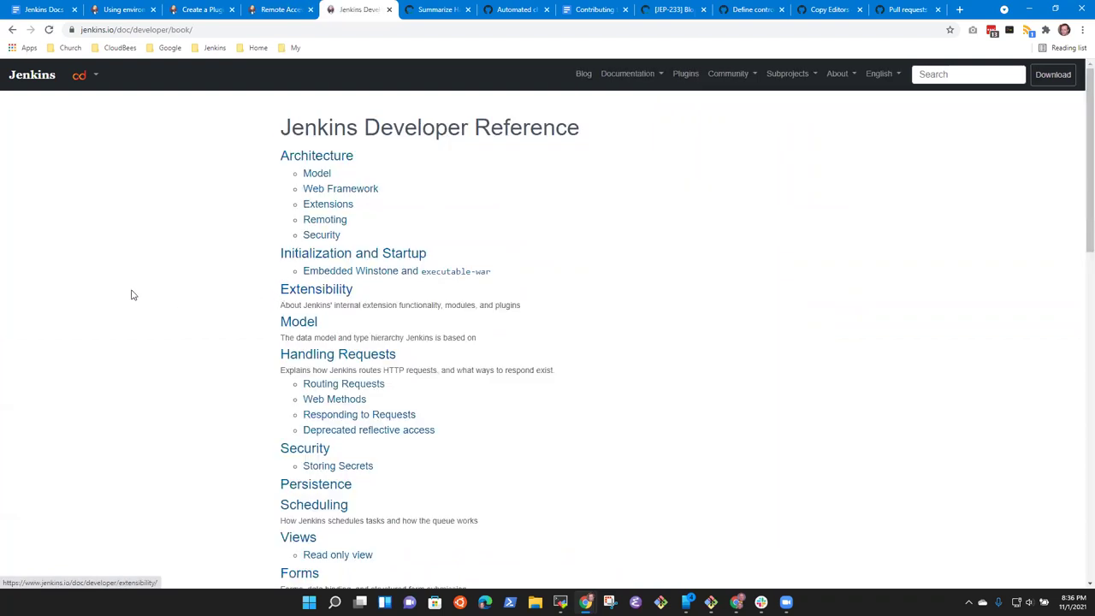
scroll(385, 301, down, 3)
scroll(408, 329, down, 6)
scroll(449, 334, up, 10)
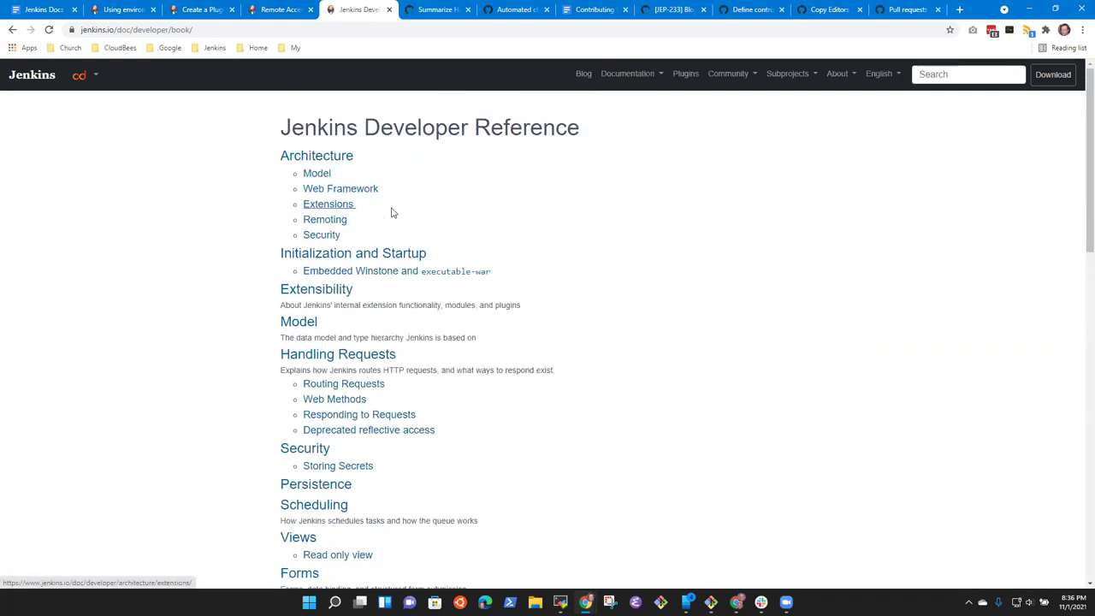
- Examine the Architecture chapter's layout and topic navigation, including its "Web Framework" and "Extensions" pages
click(334, 161)
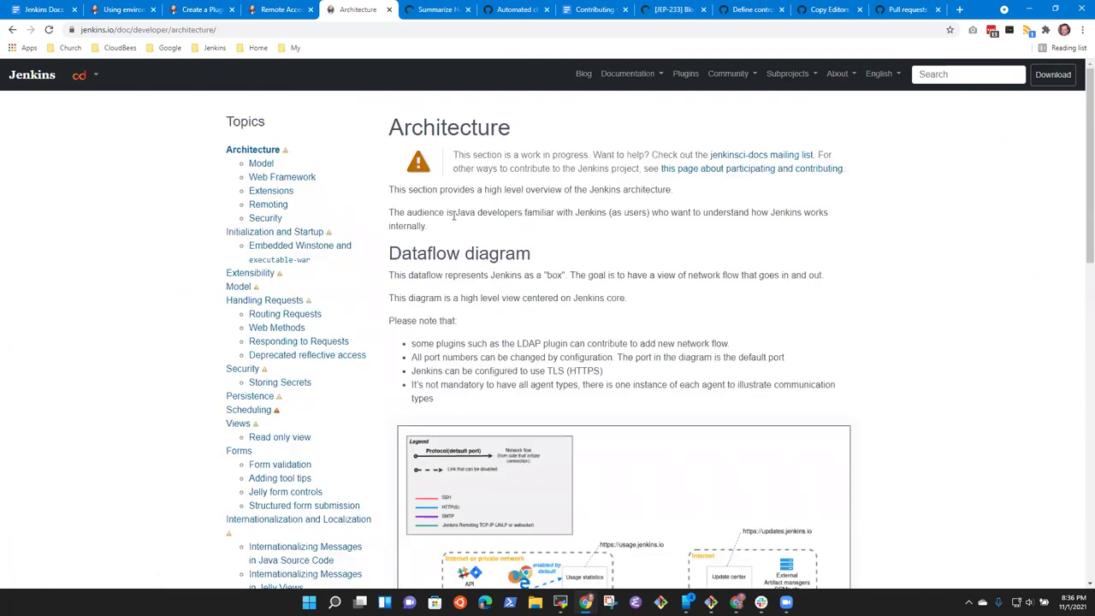
scroll(453, 218, down, 5)
scroll(460, 222, down, 3)
scroll(465, 225, up, 9)
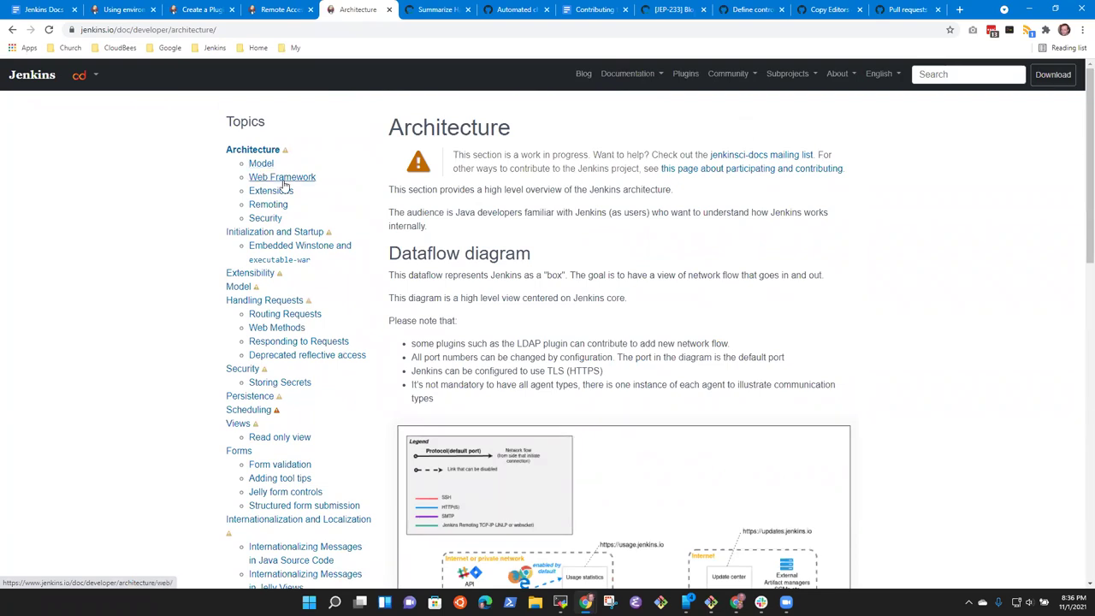
click(284, 181)
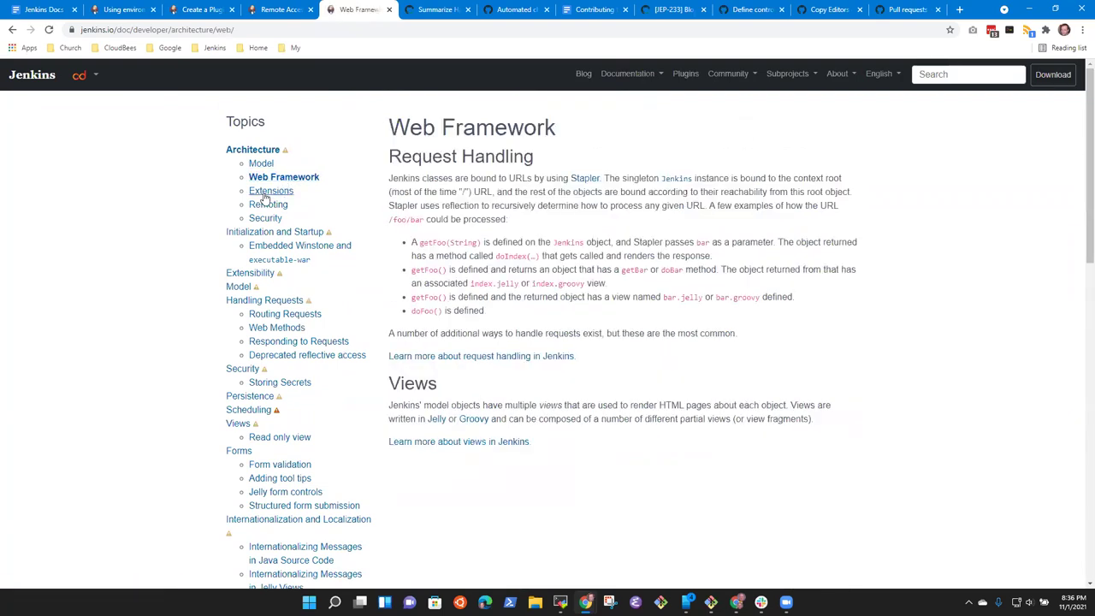
click(264, 193)
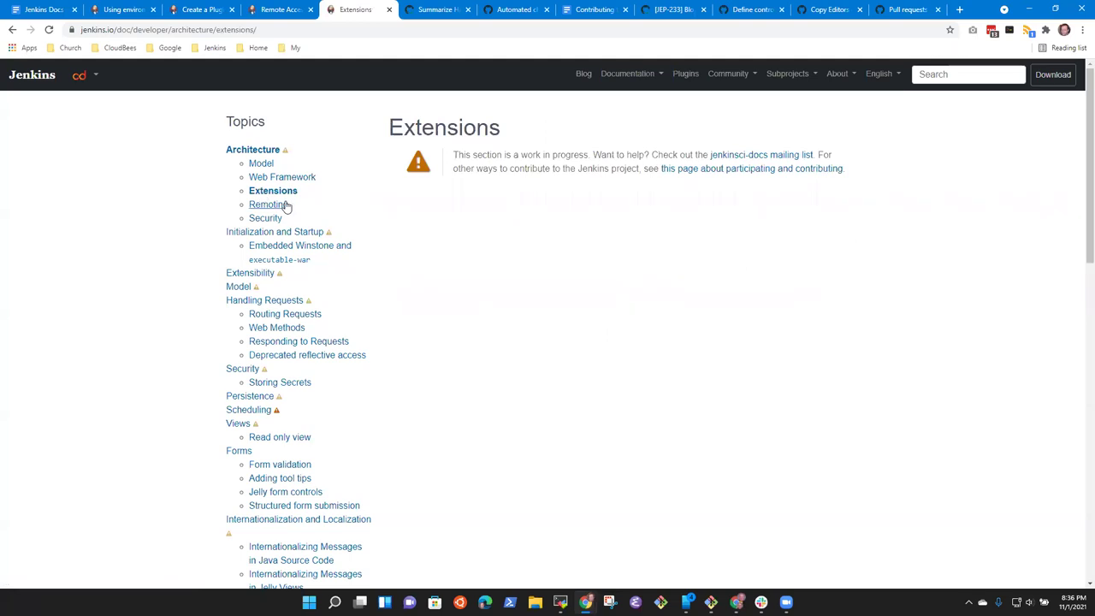
- Review the developer documentation topics from Remoting and Security through Initialization and Startup, Embedded Winstone and Extensibility
click(286, 207)
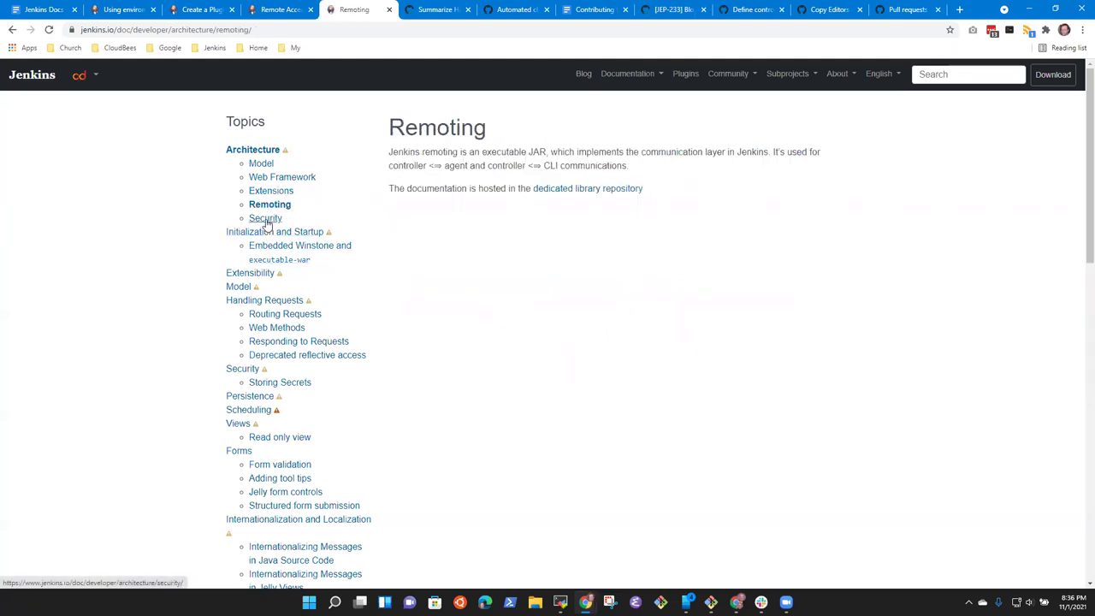
click(265, 219)
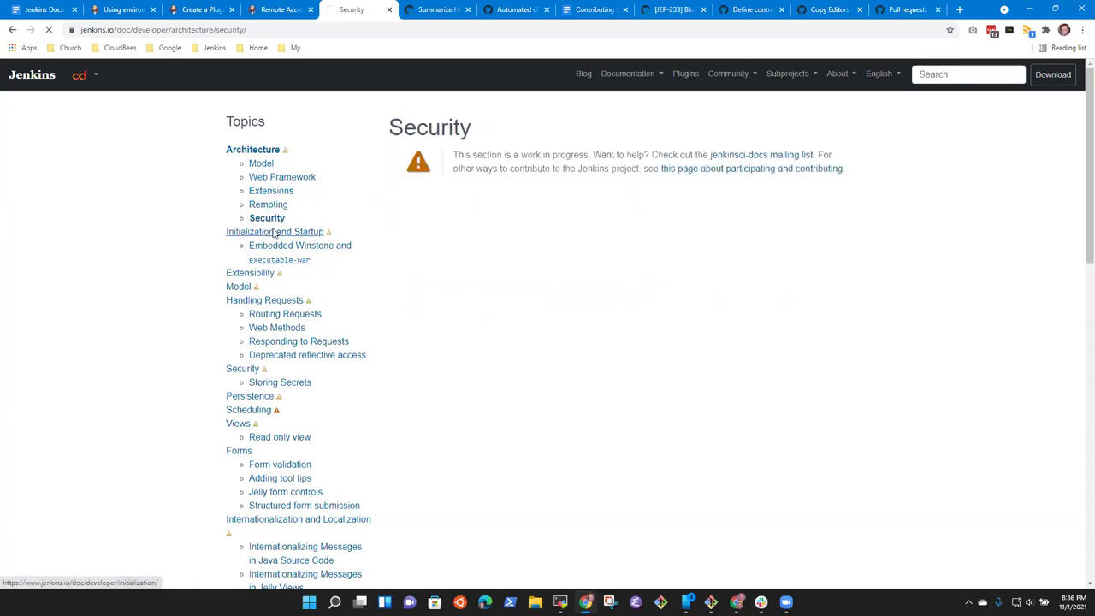
click(274, 233)
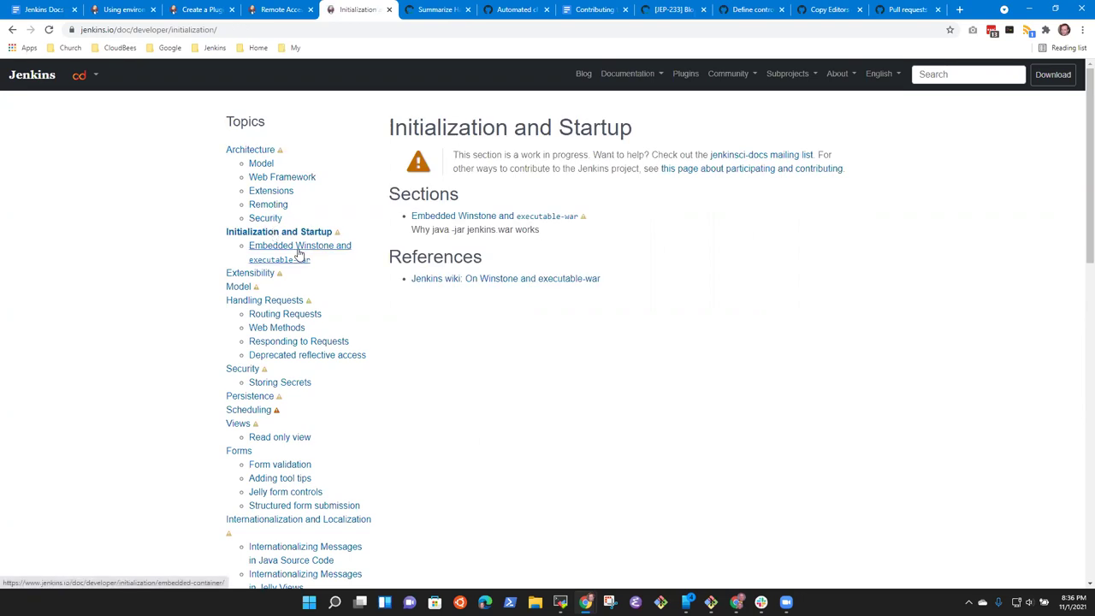
click(299, 248)
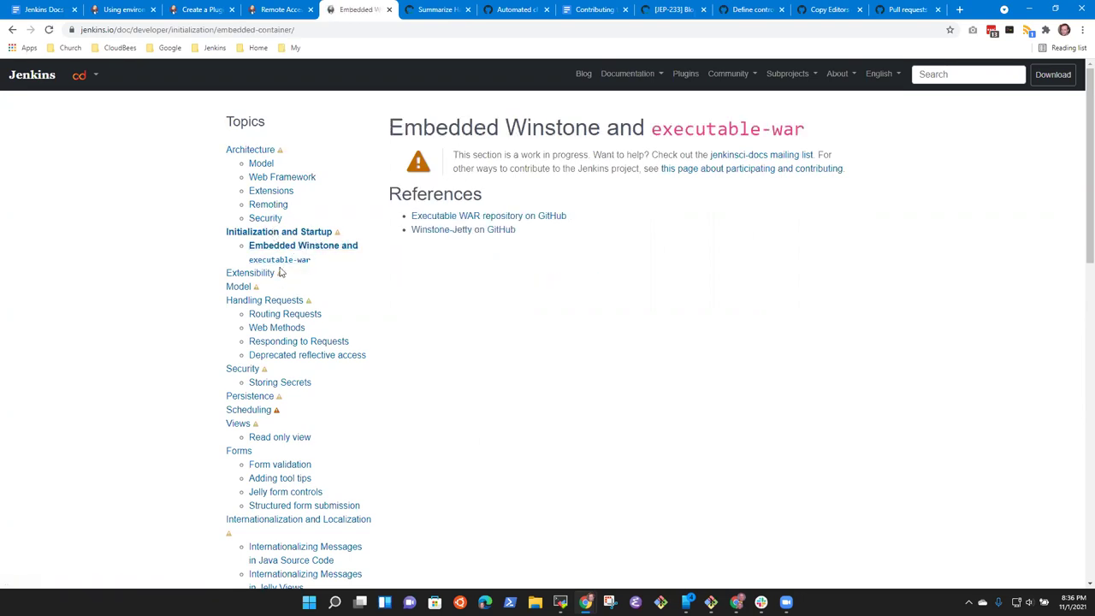
click(251, 273)
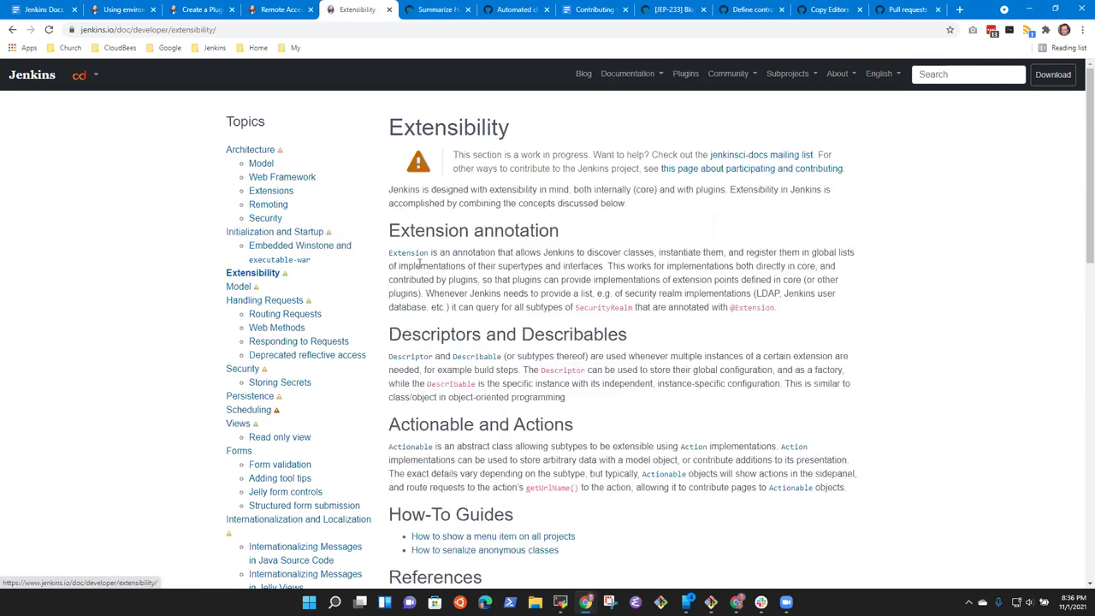
scroll(459, 239, down, 8)
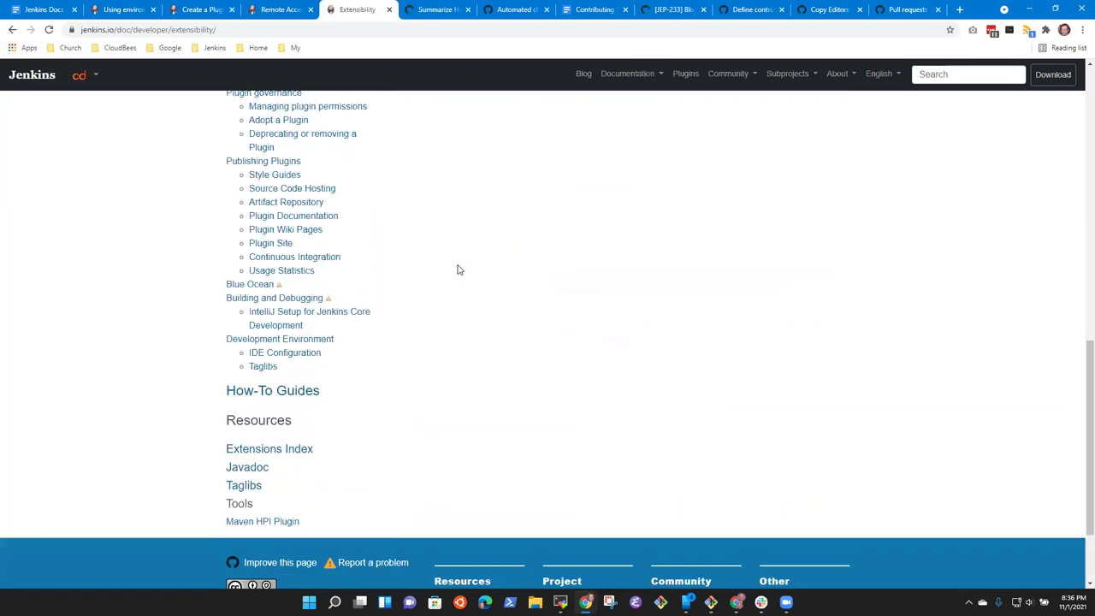
scroll(459, 268, up, 3)
scroll(459, 267, up, 5)
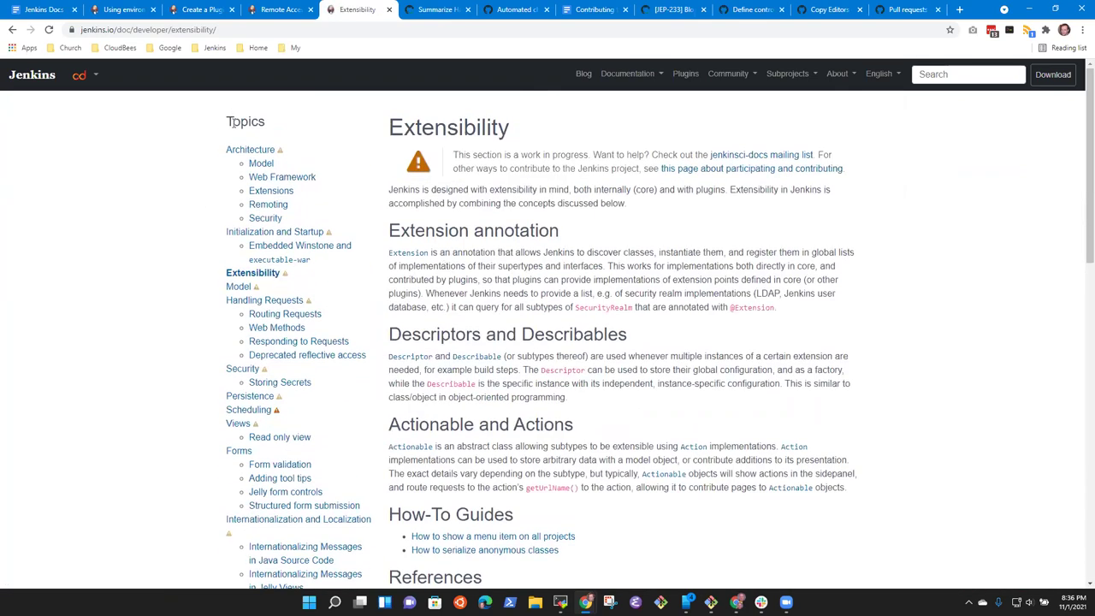
- Compare the Extensibility page's Topics navigation with the User Handbook navigation on the Remote Access API page
click(277, 9)
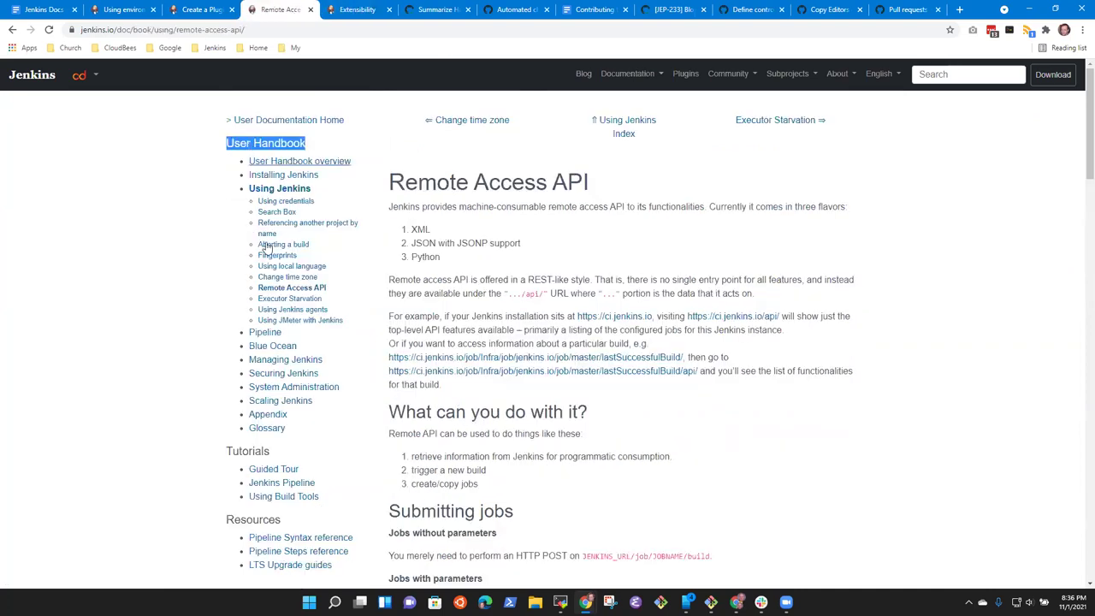
click(359, 11)
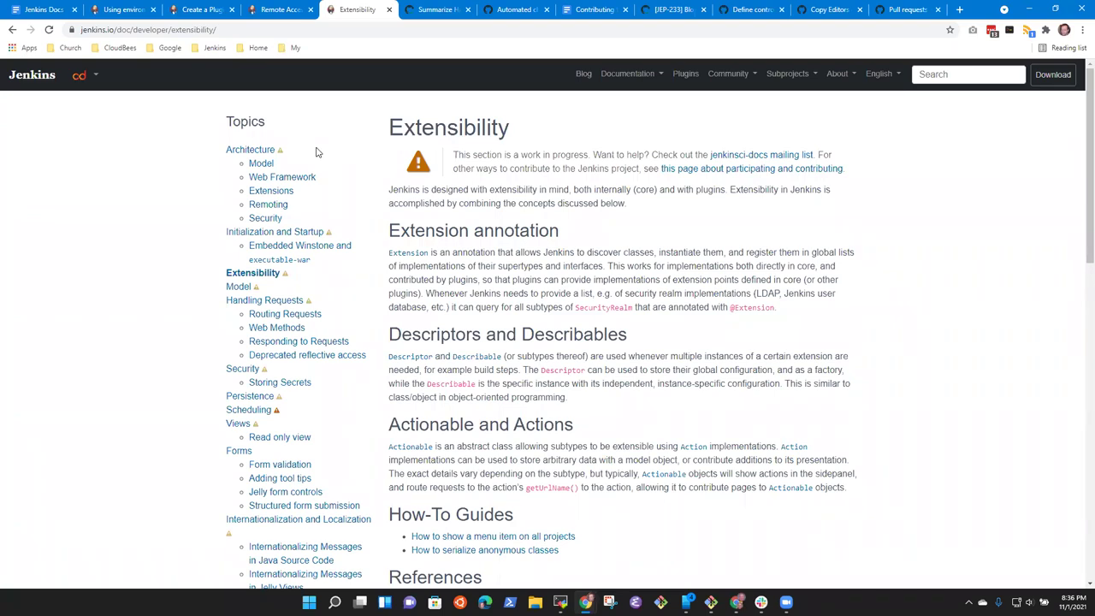
click(283, 9)
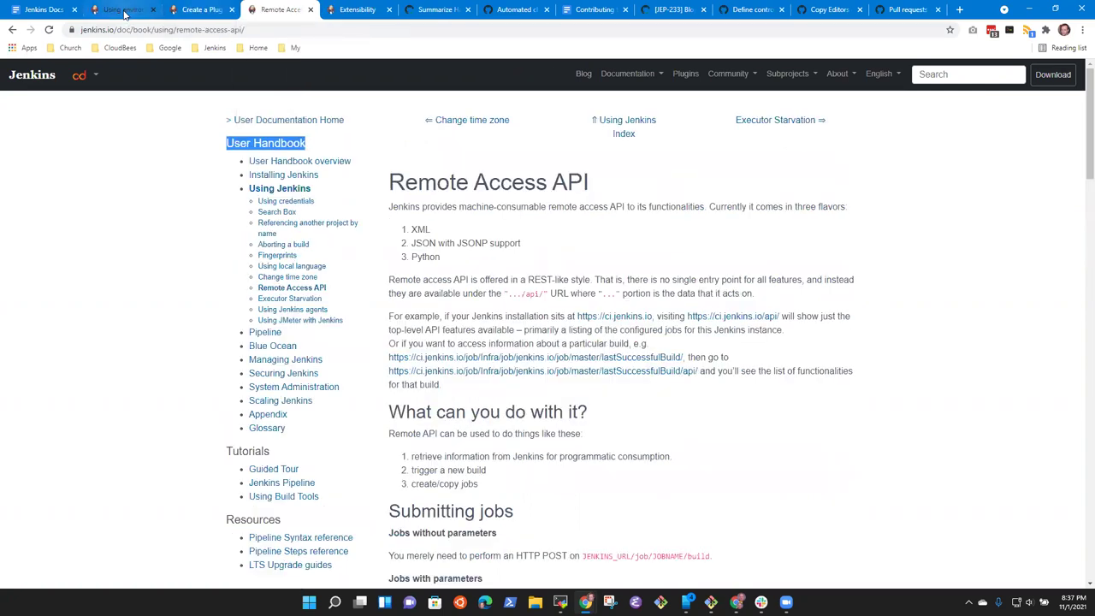
click(122, 10)
- In the Jenkins Docs Office Hours notes, add "Preference is to restructure the developer topics into a Developer Handbook" under the Adopt a plugin tutorial item
click(43, 10)
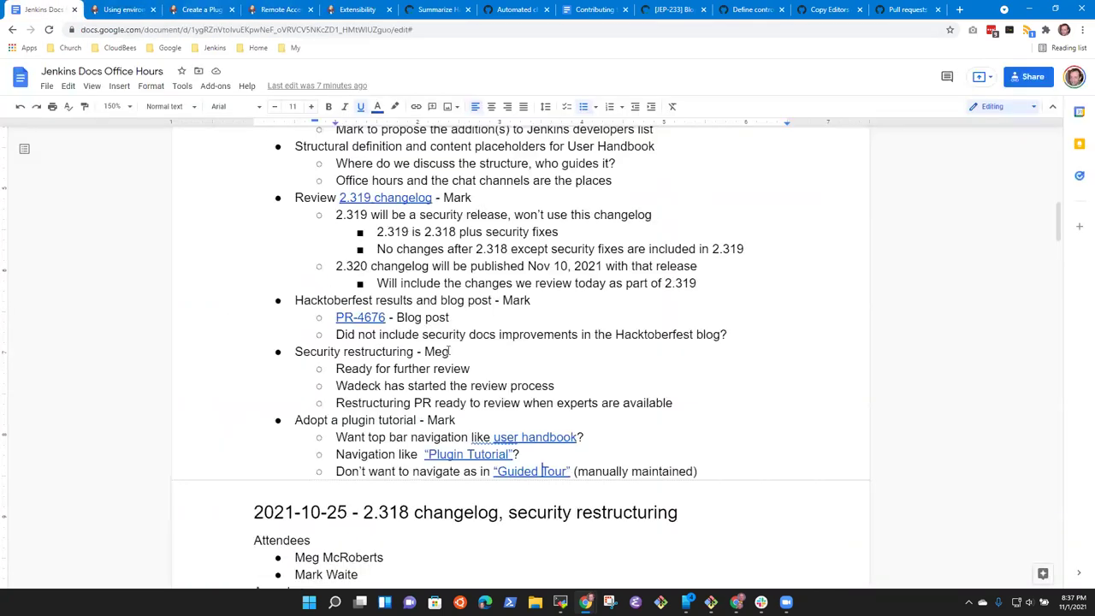
click(706, 469)
key(Return)
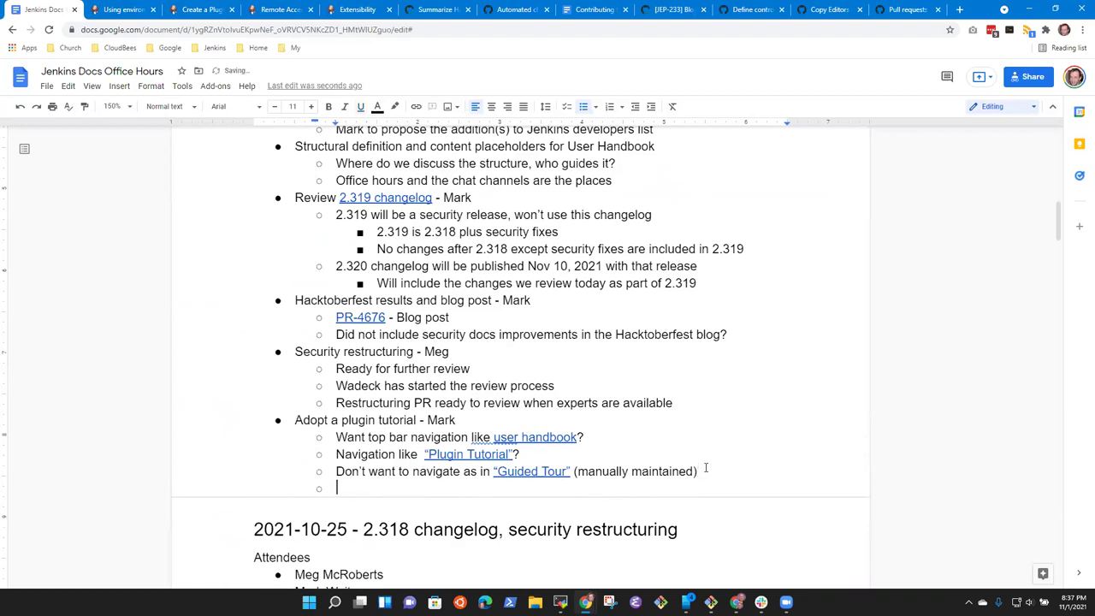
text(Preference is to restructure)
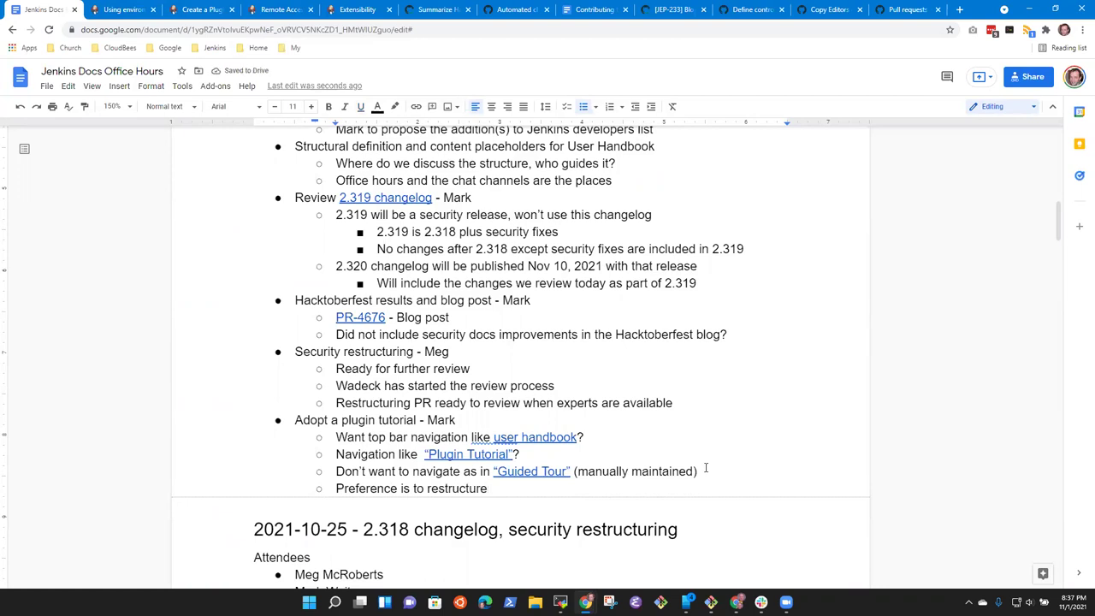
text( the developer)
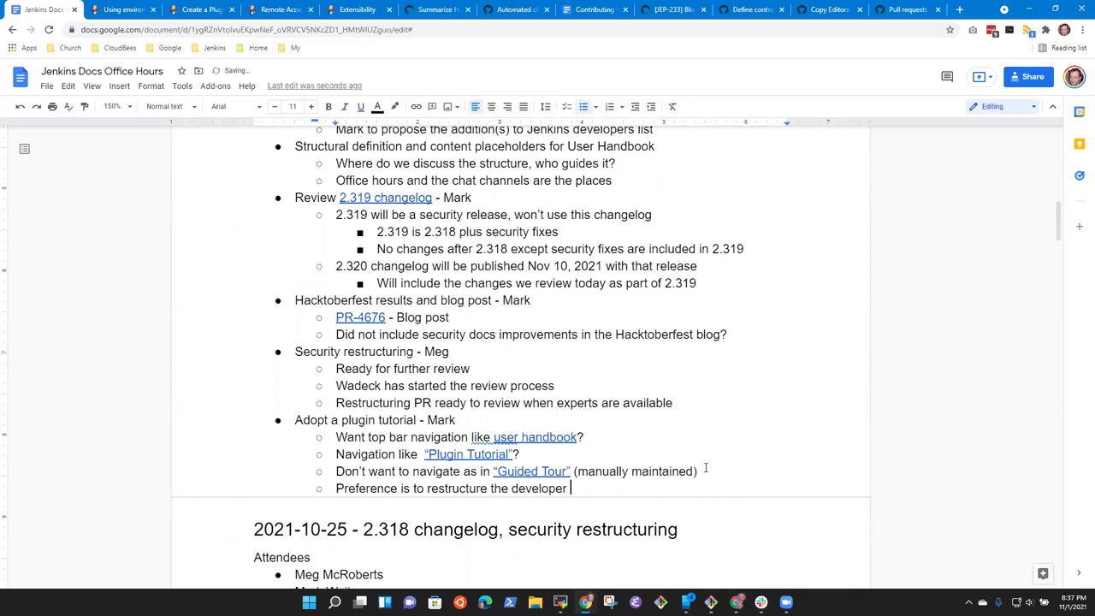
click(198, 9)
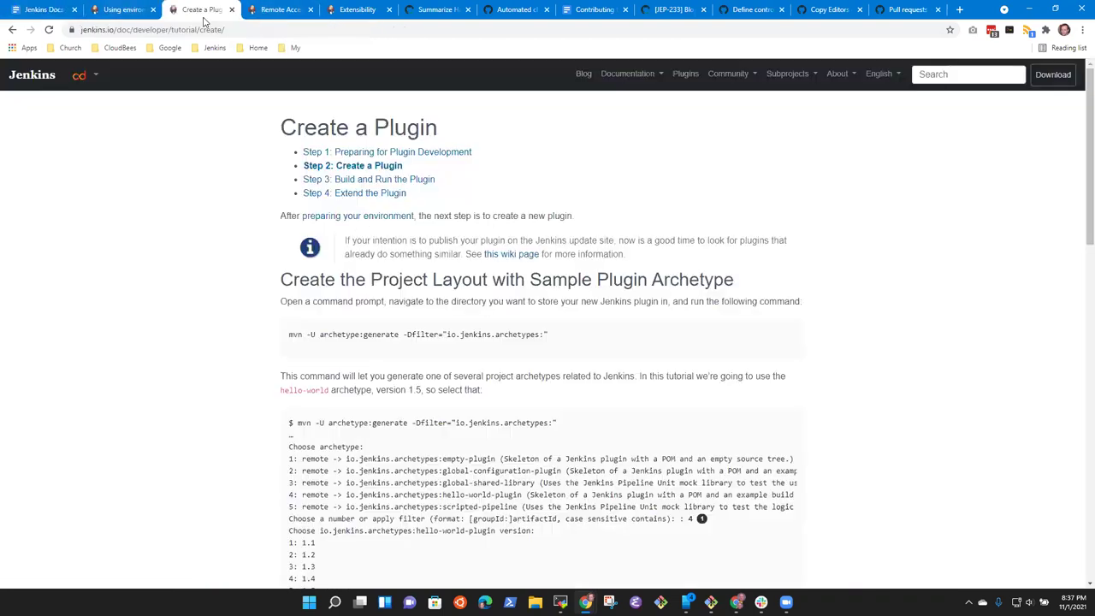
click(124, 10)
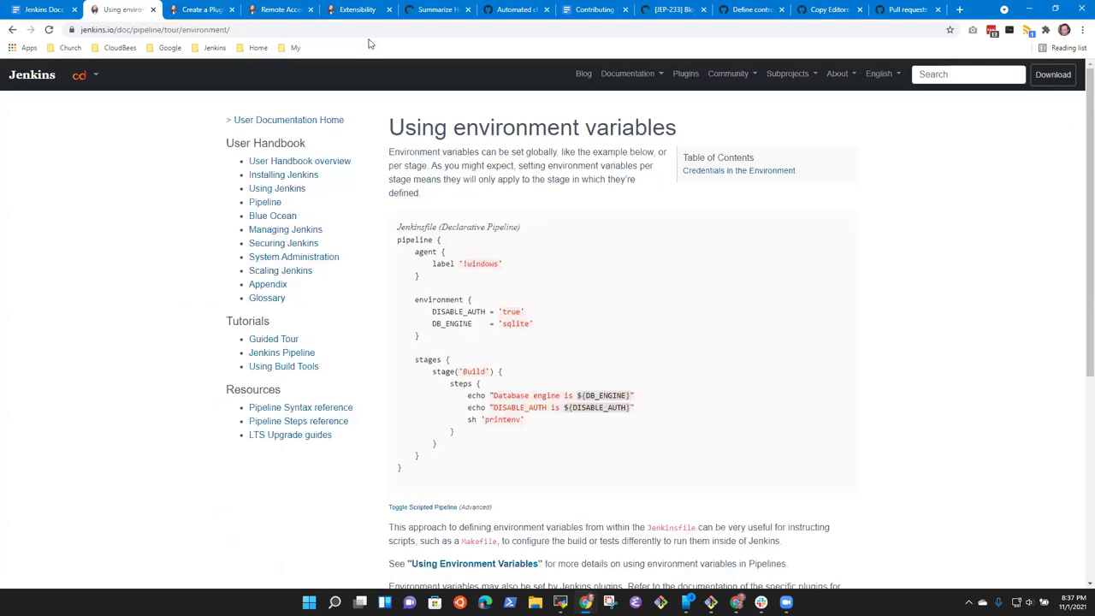
click(358, 9)
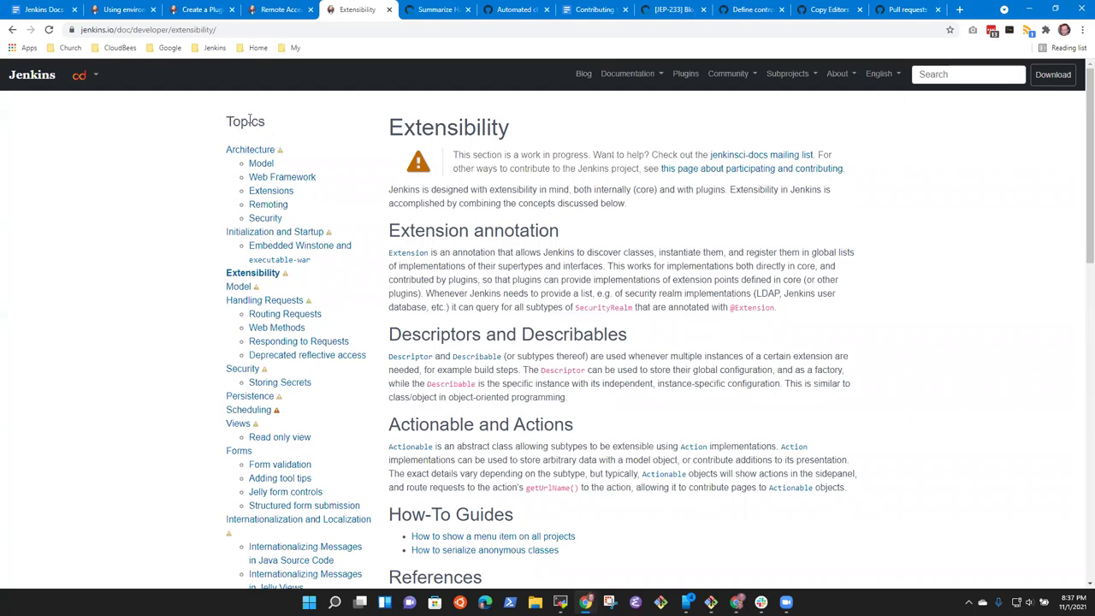
click(39, 9)
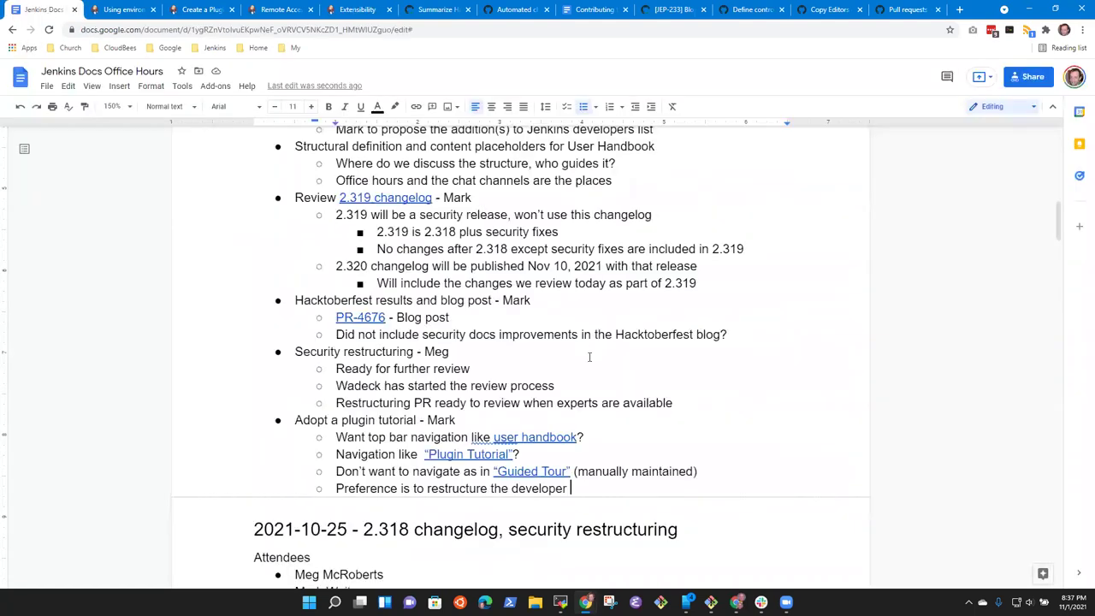
text(topics into a Developer Handbook)
- Nest "Modeled after the User Handbook" under the Developer Handbook bullet, with "Chapters, _chapter.yml definition" one level deeper
key(Return)
key(Tab)
text(Modeled after the User Handbook)
key(Return)
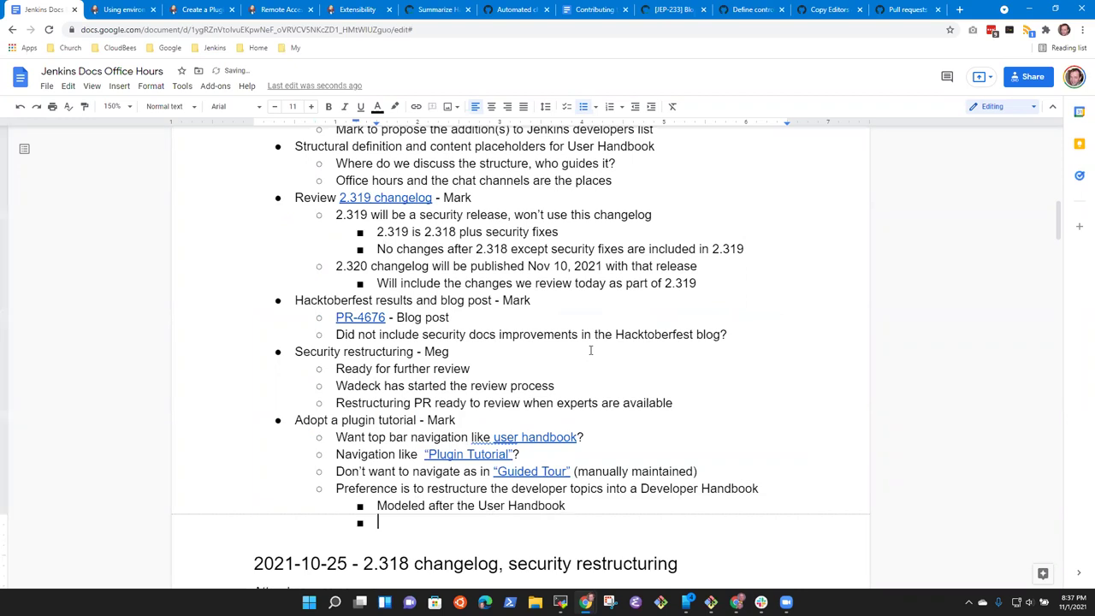
key(Tab)
text(Chapters, _chapte)
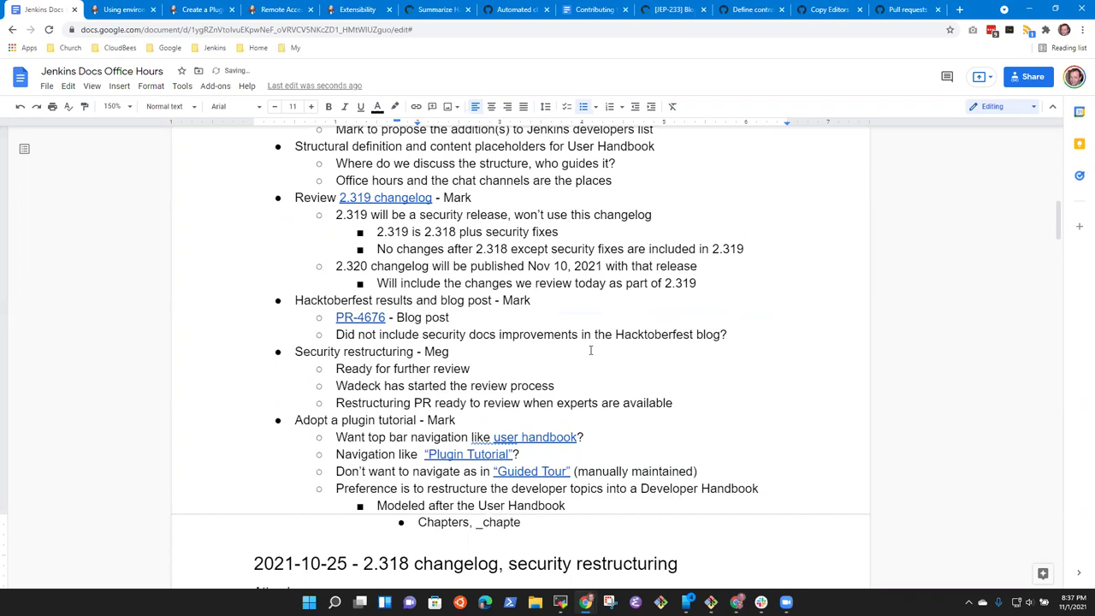
text(r.yml definition)
key(Return)
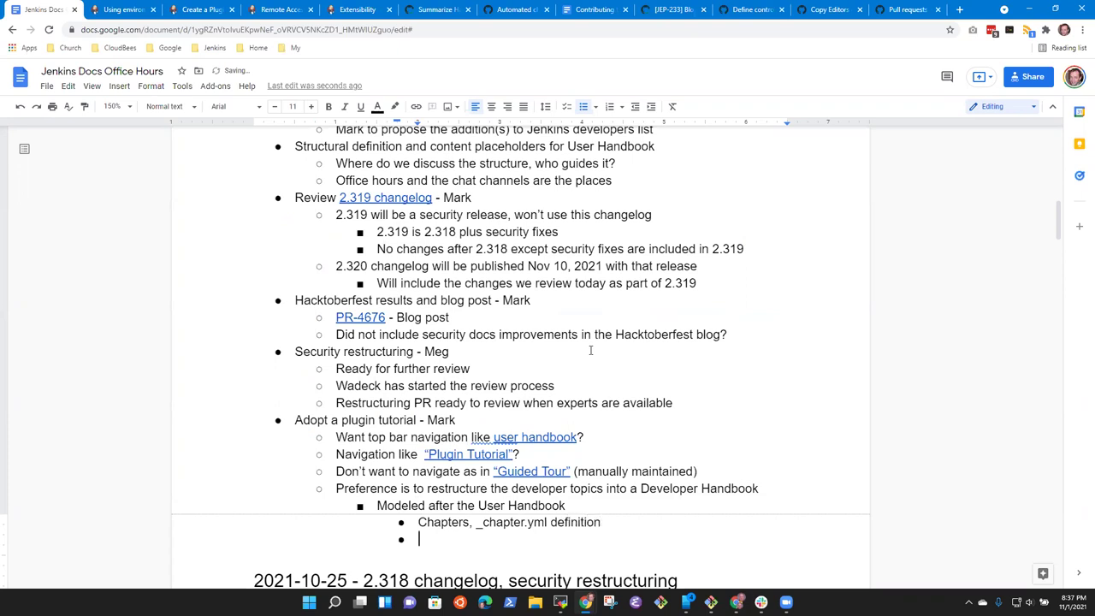
- Add a "Sections" bullet below the chapters definition and start a nested list beneath it
text(Sections for)
key(BackSpace)
key(BackSpace)
key(BackSpace)
key(Return)
key(Tab)
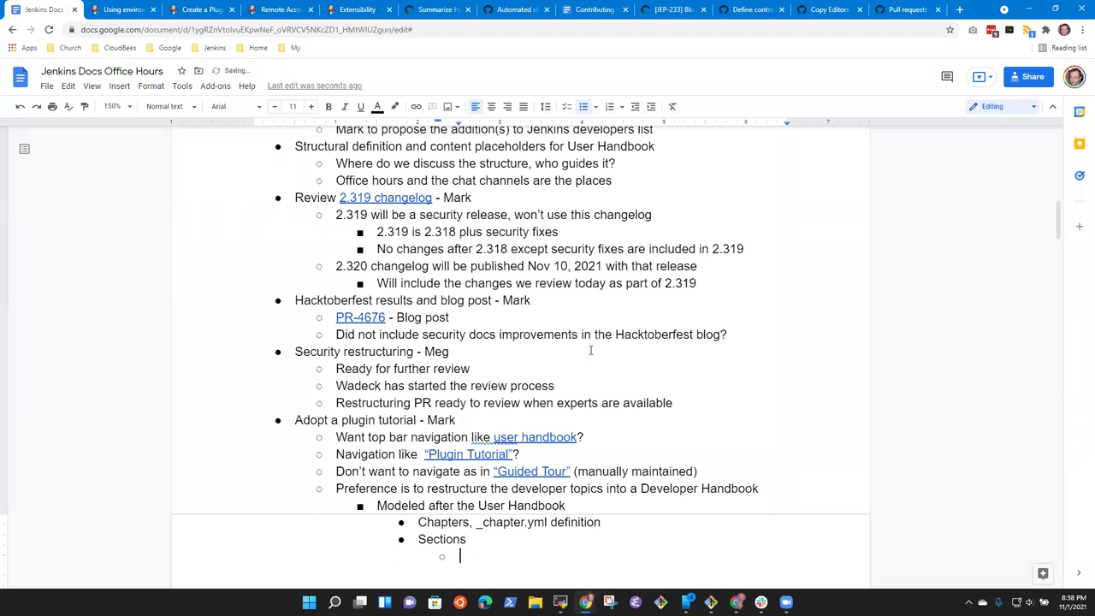
- List "Create a Plugin Tutorial" and "Adopt a Plugin Tutorial" under Sections
text(Plugin Tutorial)
key(Return)
text(Adopt a )
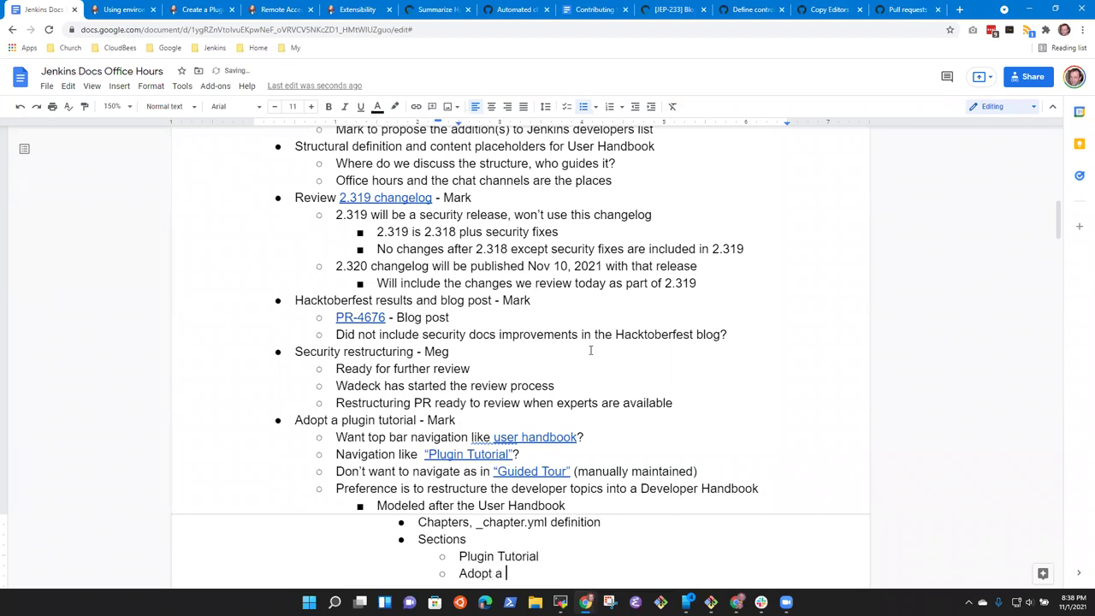
text(Plua)
text(ino)
text(Crea)
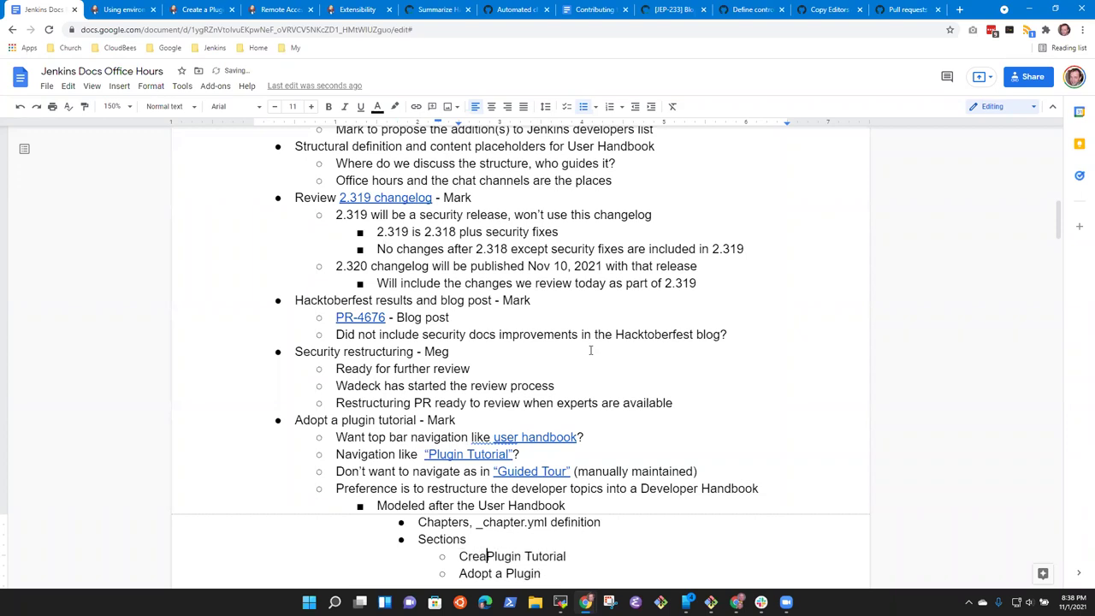
text(te a )
text(Tutorial)
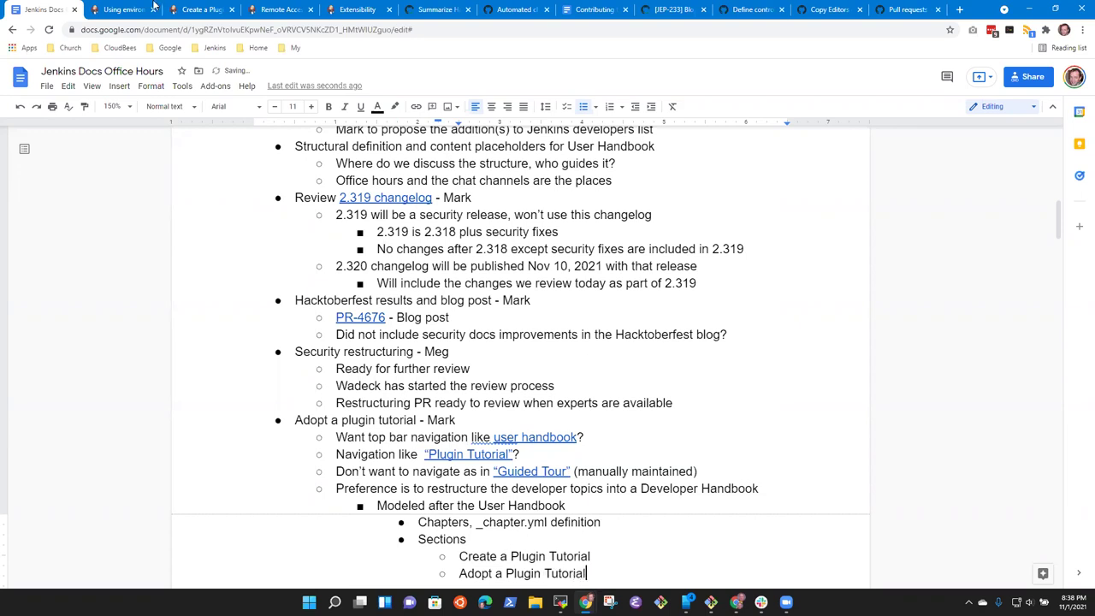
- Open the Extend Jenkins page of the developer documentation to check its section names
click(357, 10)
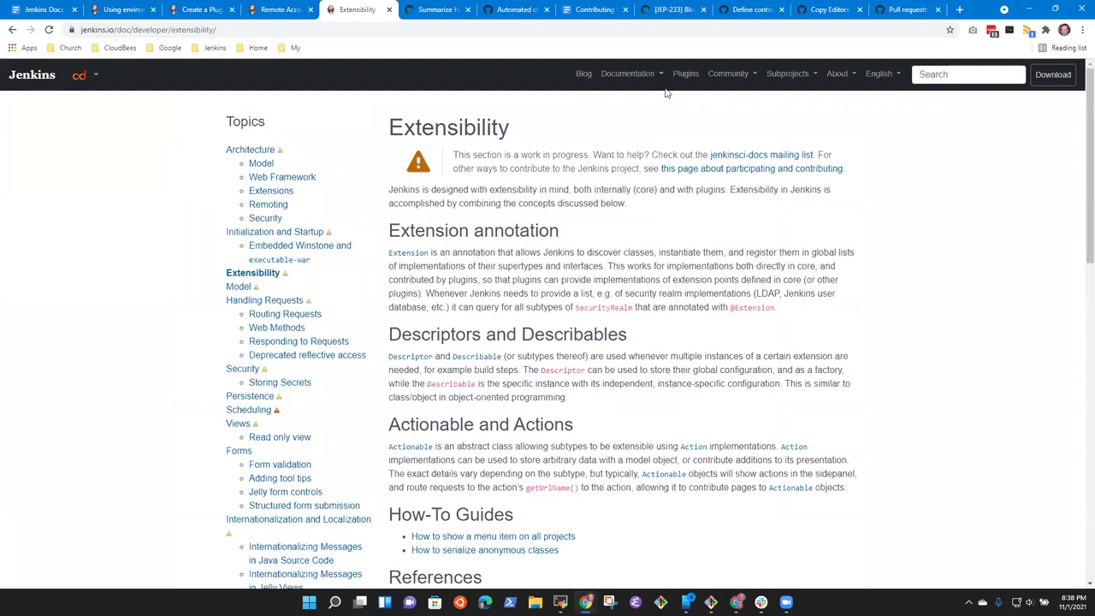
mouse_move(648, 78)
click(644, 288)
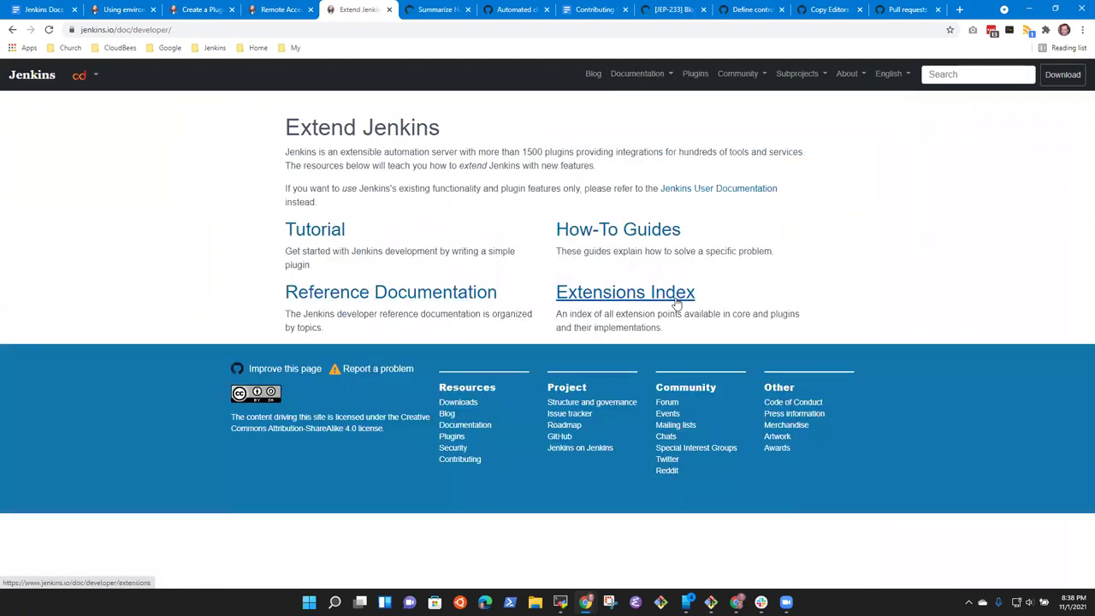
- Back in the meeting notes, add "Reference Documentation" and "How-to Guides" to the Sections list after the two tutorials
click(45, 7)
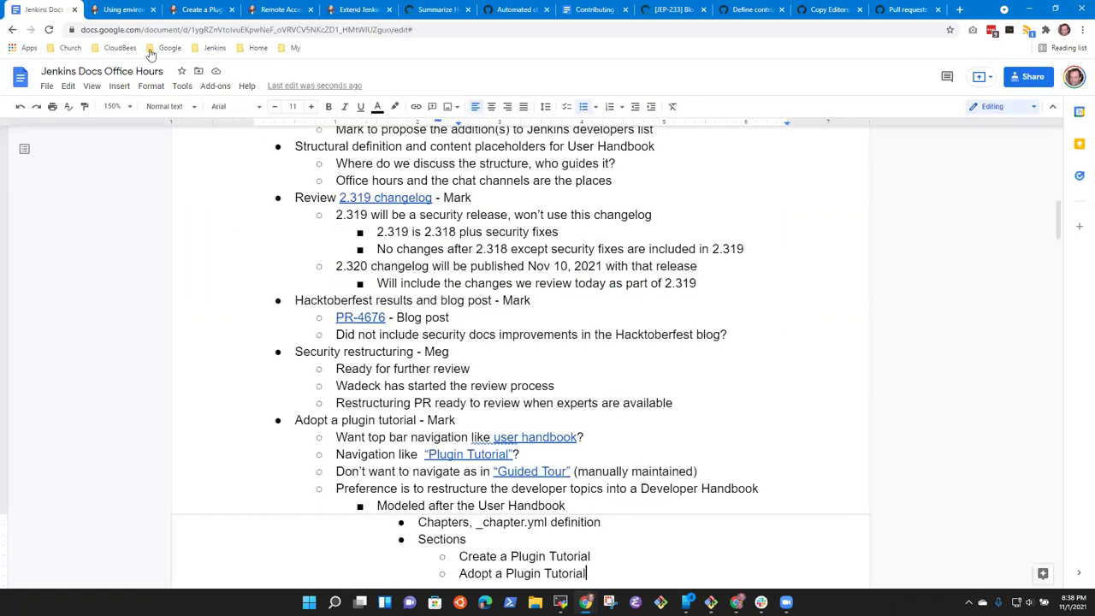
key(Return)
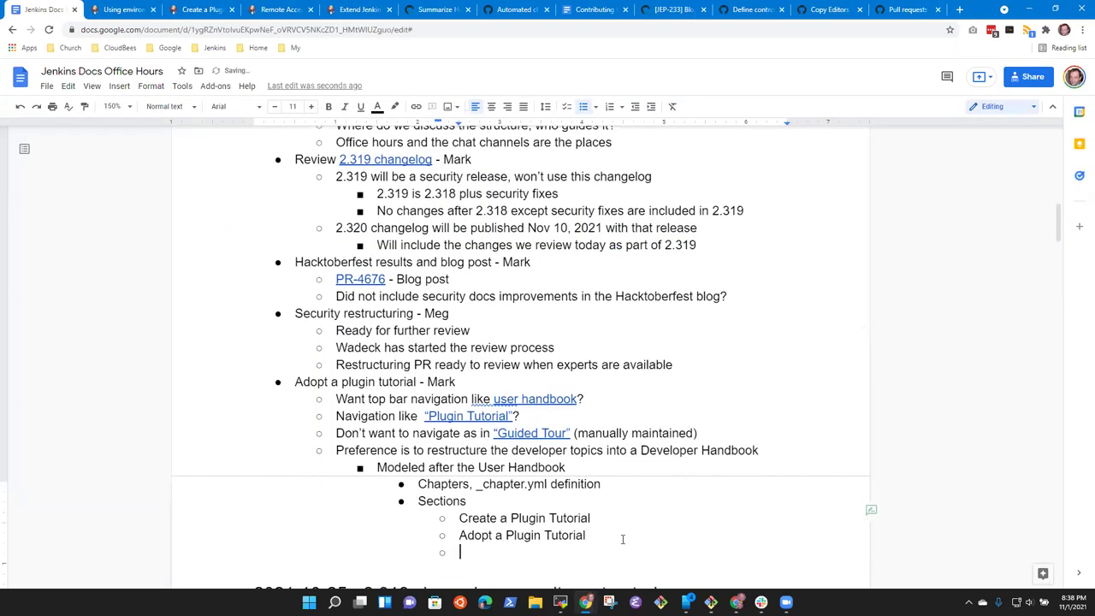
text(Reference Documentat)
key(BackSpace)
key(BackSpace)
key(BackSpace)
key(BackSpace)
key(BackSpace)
key(BackSpace)
text(mentation)
key(Return)
text(How-)
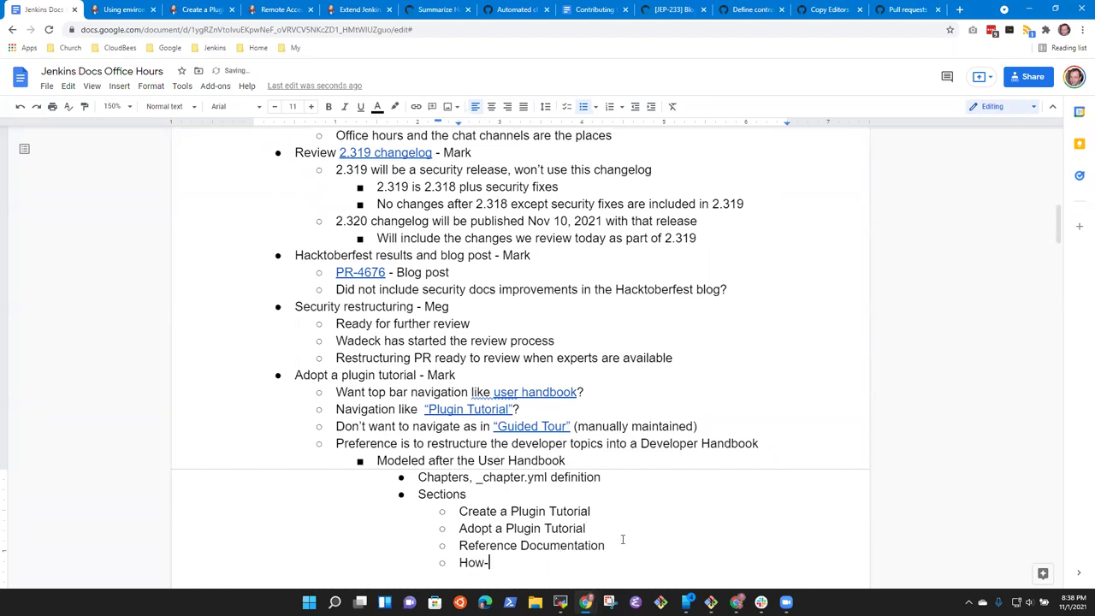
text(to Guides)
key(Return)
- Move the Create a Plugin and Adopt a Plugin Tutorial bullets below How-to Guides
key(Up)
key(shift+Down)
key(shift+End)
key(ctrl+x)
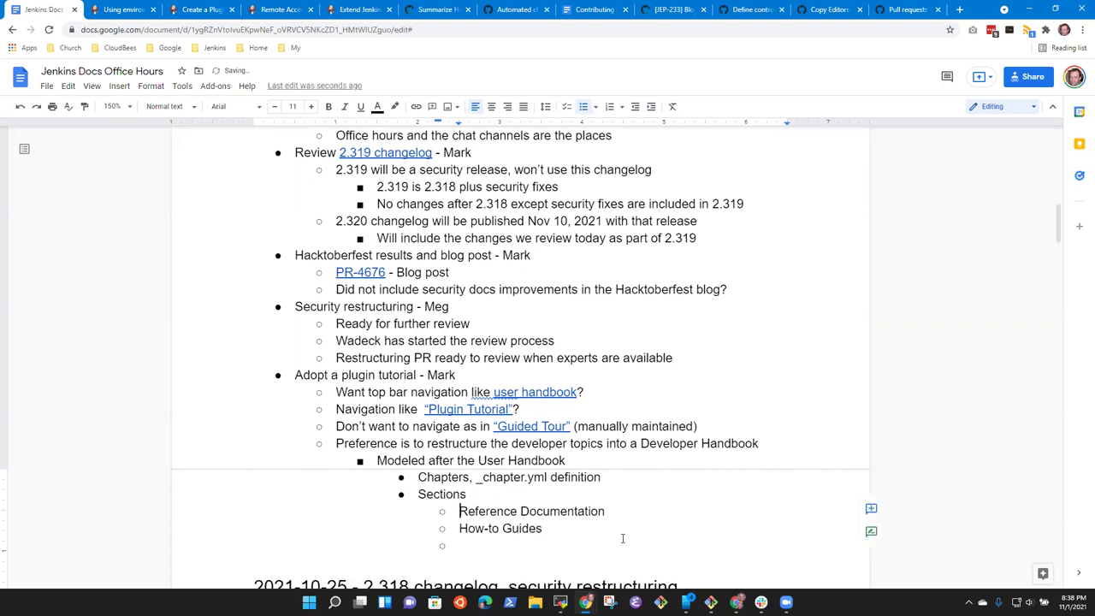
key(Down)
key(Down)
key(ctrl+v)
- Move the How-to Guides bullet above Reference Documentation so it leads the Sections list
key(Up)
key(Up)
key(shift+Up)
key(ctrl+x)
key(Up)
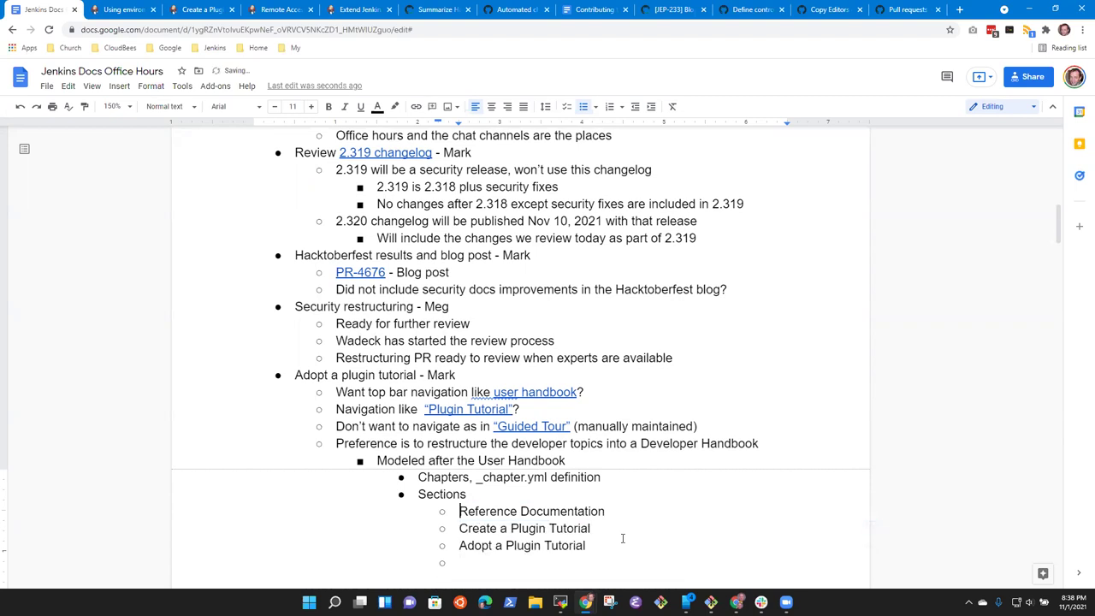
key(ctrl+v)
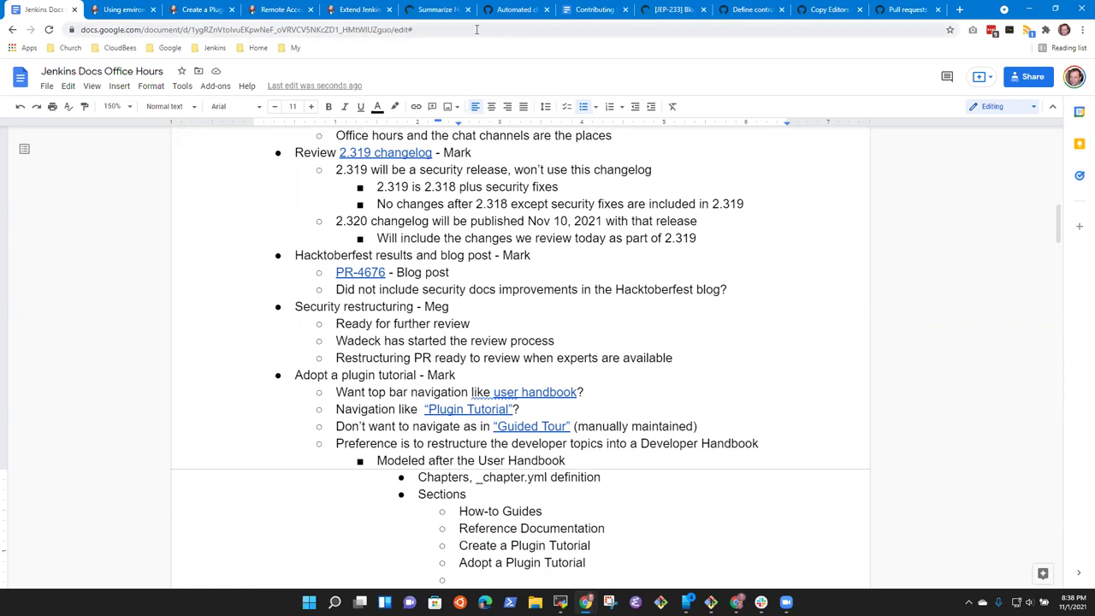
- From the Extend Jenkins page, open the Extensions Index to check it, and return to the Extend Jenkins page
click(352, 9)
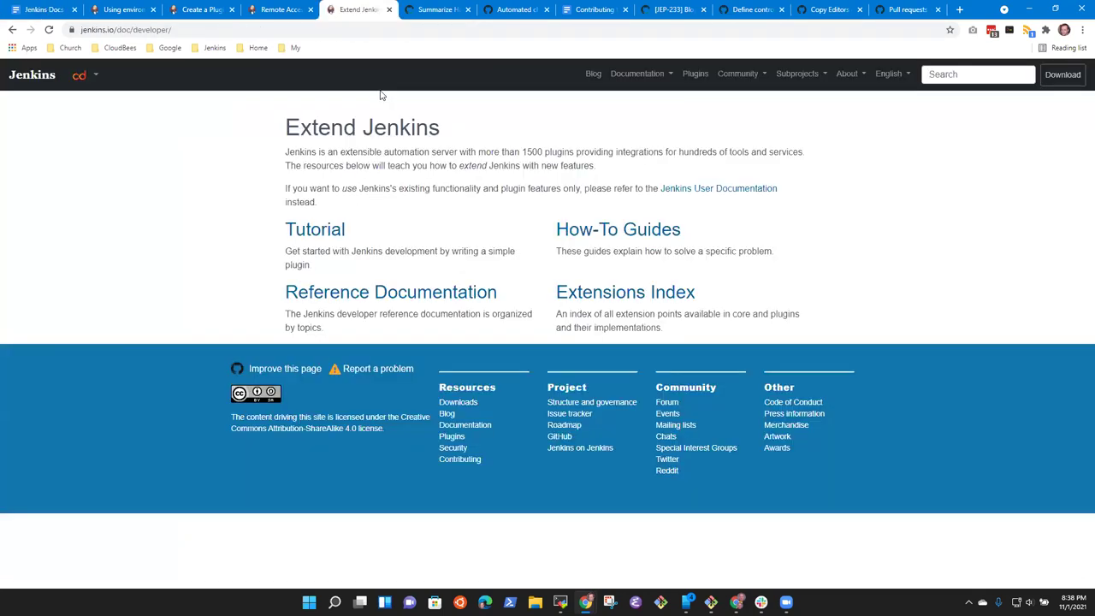
click(636, 292)
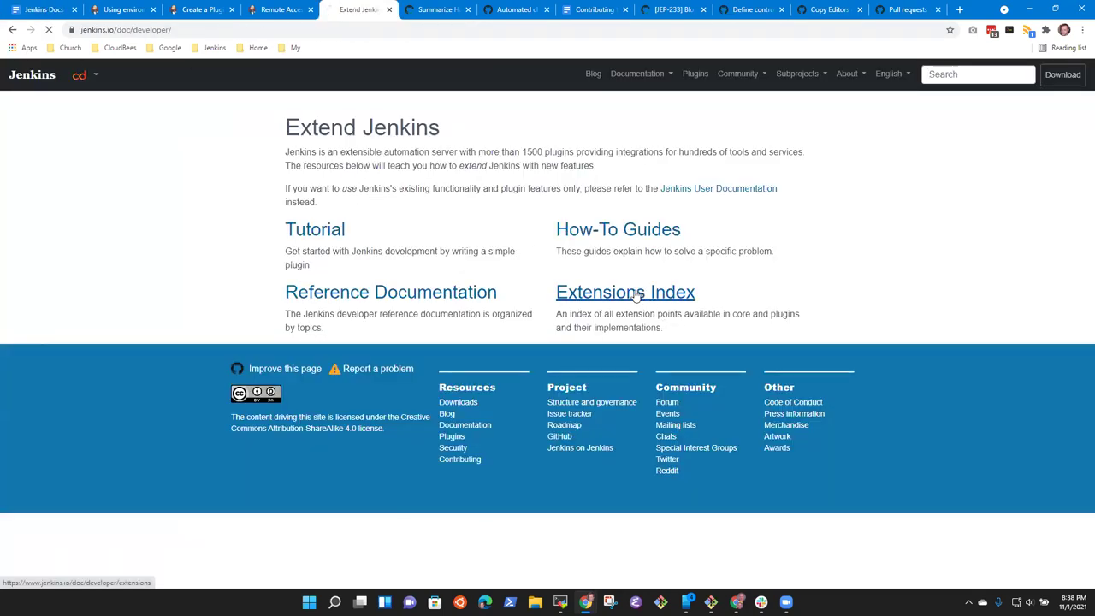
click(12, 29)
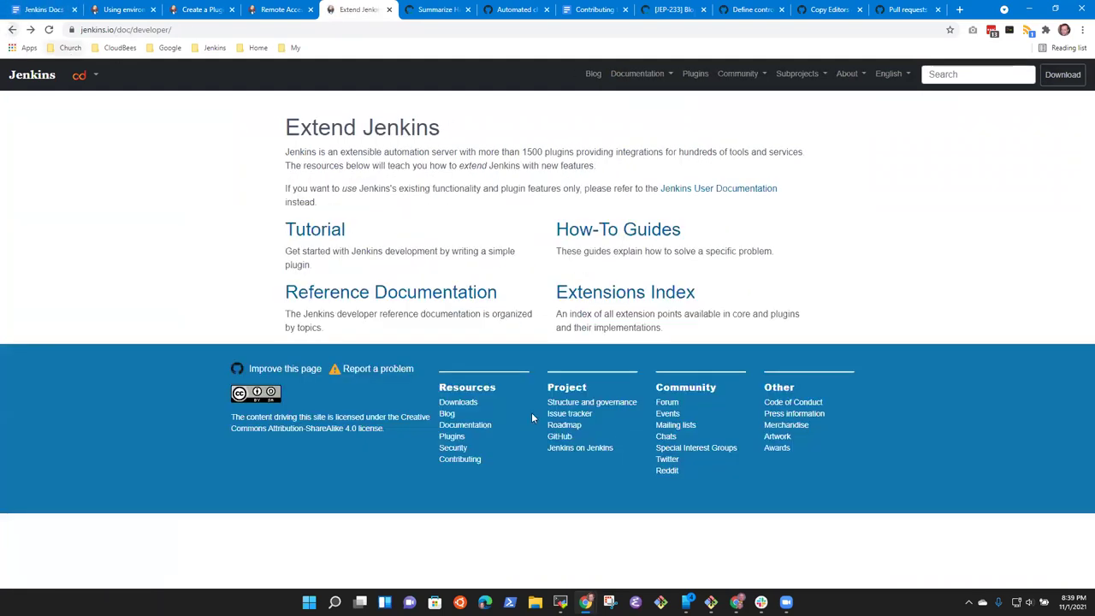
- Back in the meeting notes, add "Extensions index" as the last bullet of the Sections list
click(38, 9)
click(497, 579)
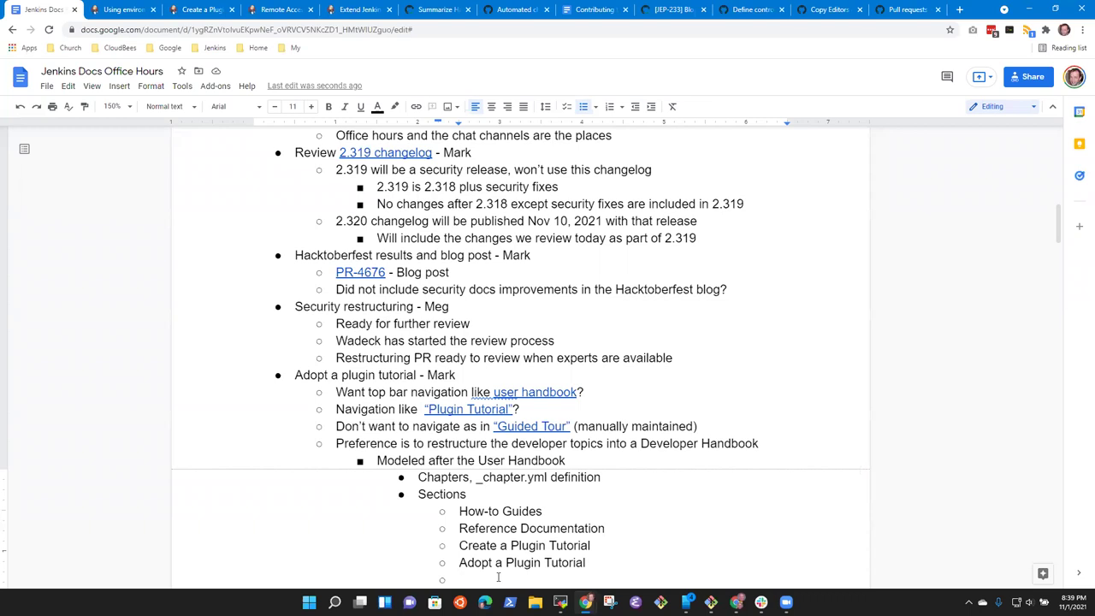
text(Extensions)
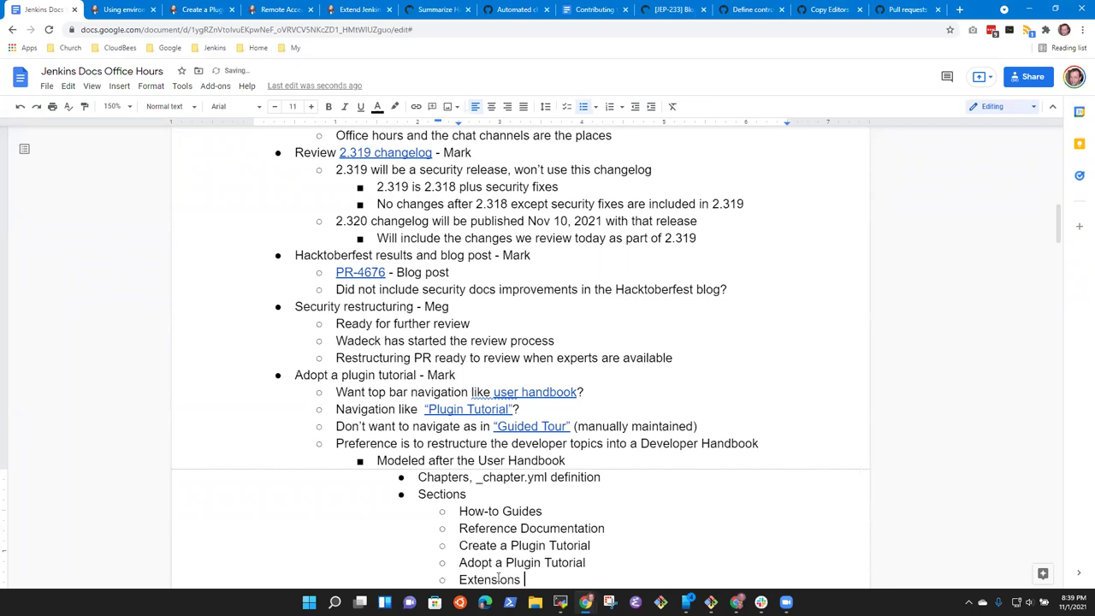
text( idnex)
scroll(498, 578, down, 2)
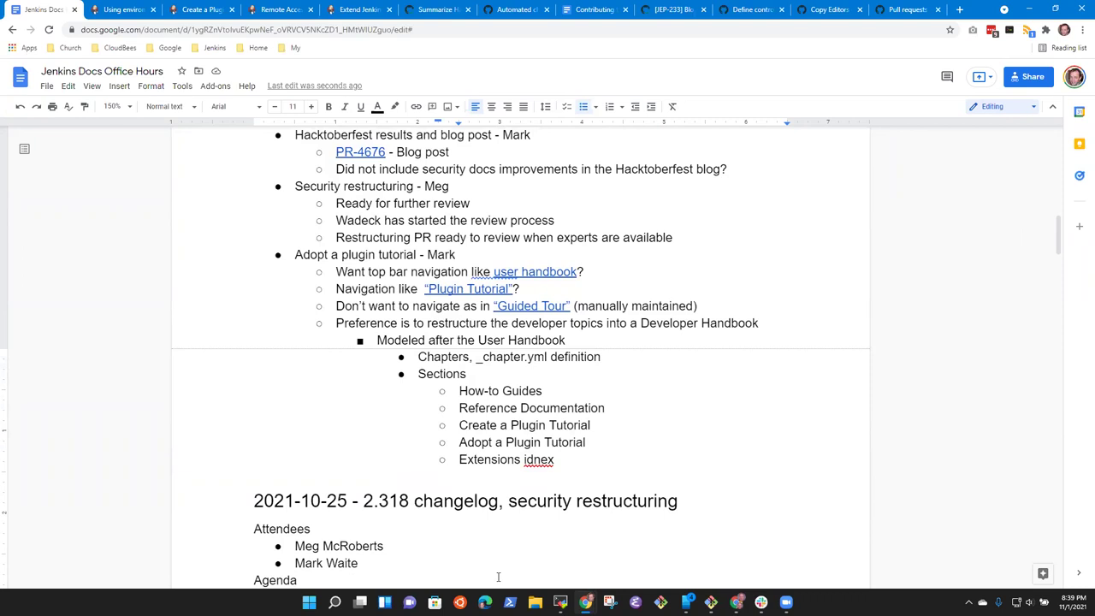
key(ctrl+shift+Left)
text(index)
- Highlight the bullet about restructuring the developer topics into a Developer Handbook
key(Up)
key(Up)
key(Up)
key(Up)
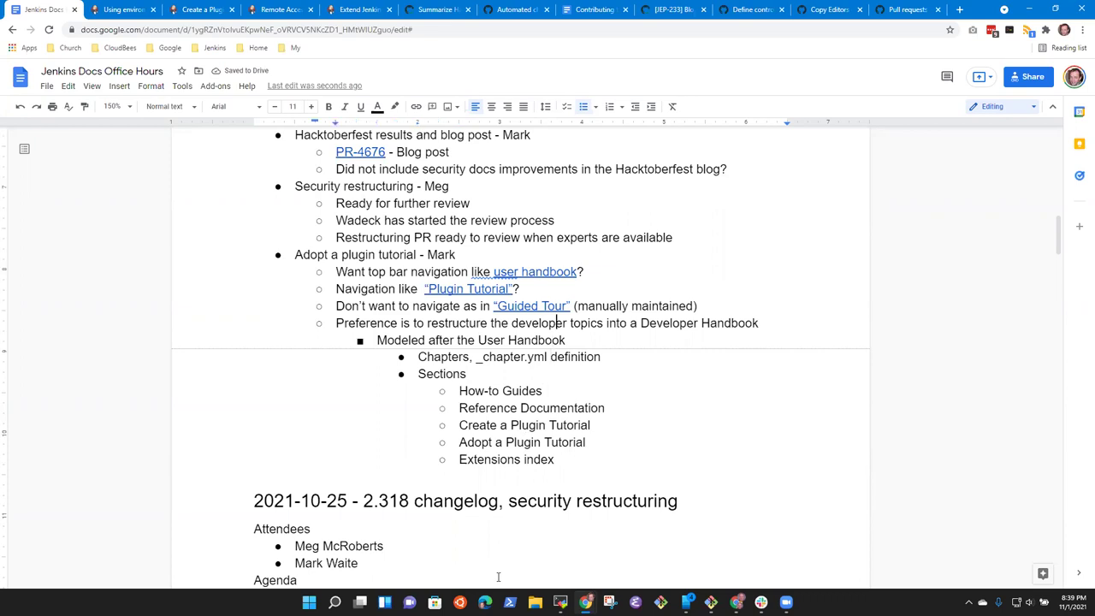
key(Home)
key(Down)
key(Up)
key(shift+End)
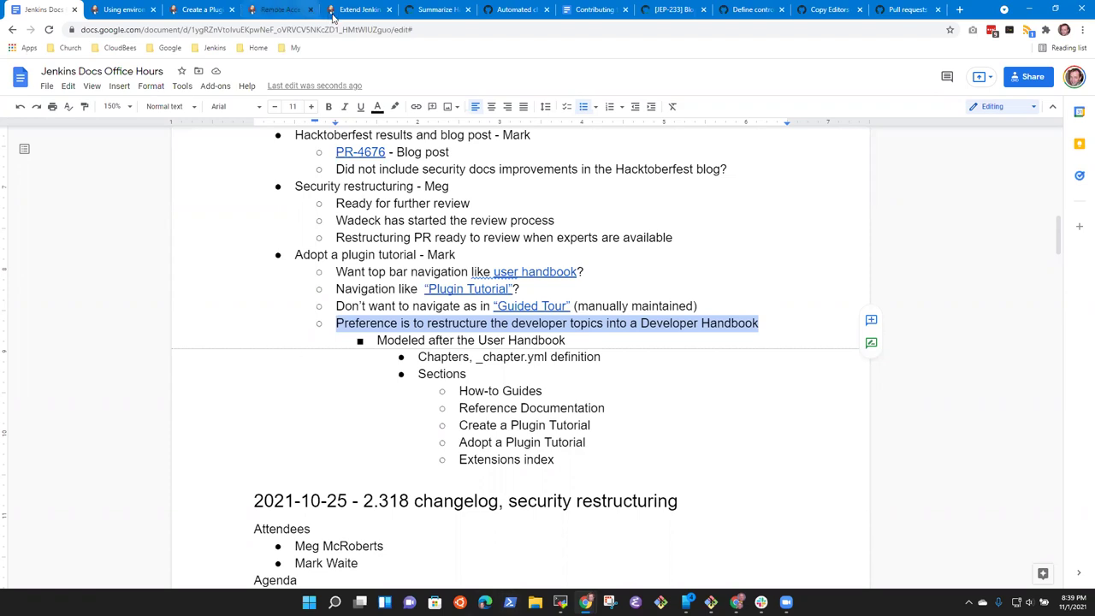
- Open the Jenkins User Guide and go through the User Handbook chapters from the overview to Blue Ocean to examine their chapter navigation
click(358, 10)
mouse_move(637, 73)
click(648, 101)
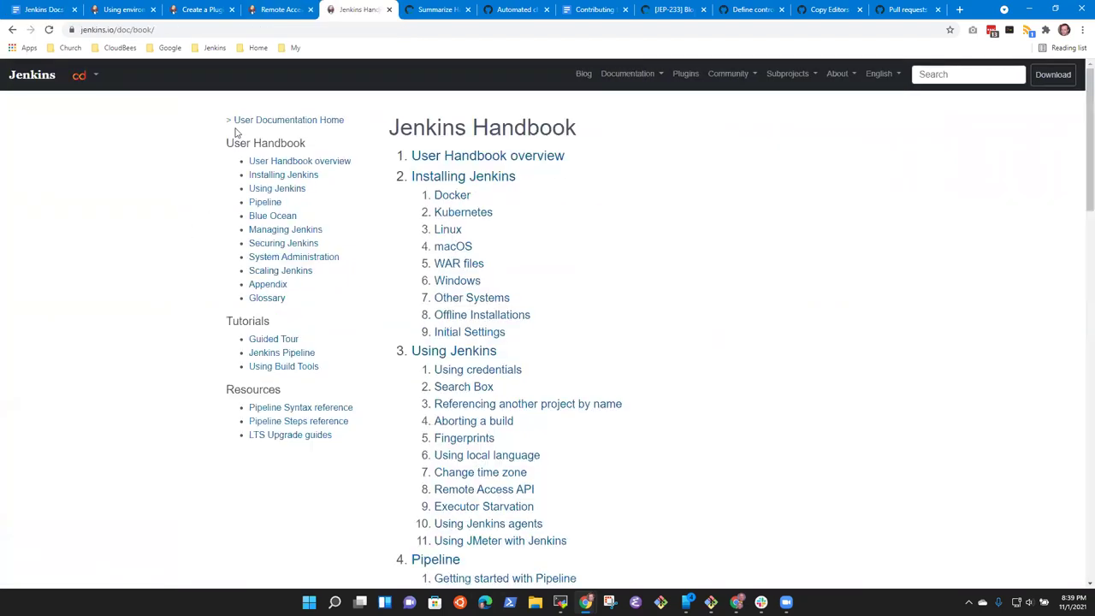
drag(218, 147, 250, 143)
click(299, 161)
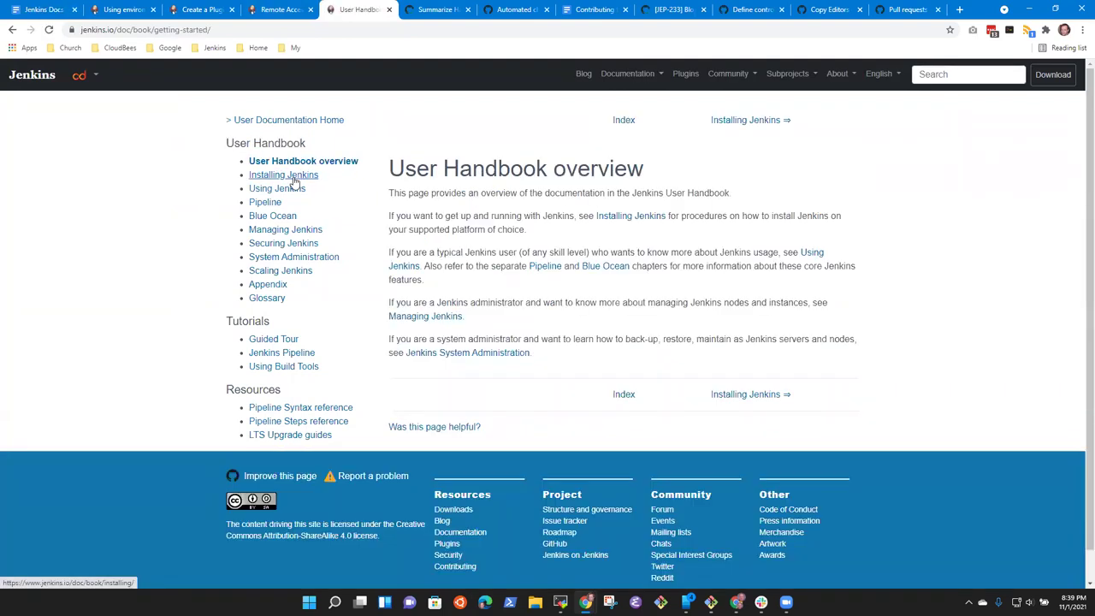
click(294, 177)
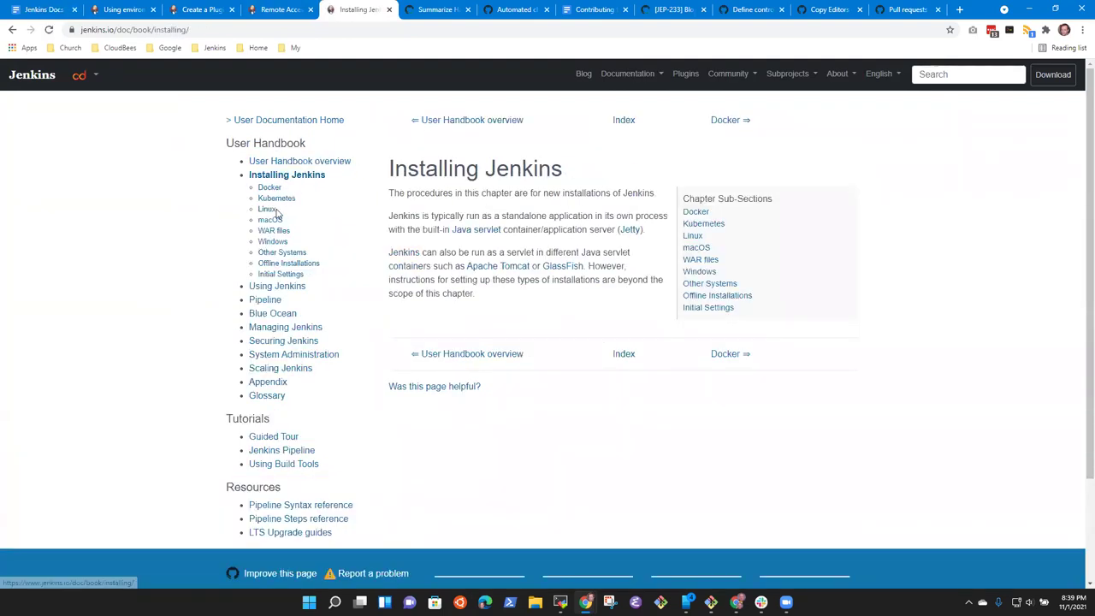
click(274, 289)
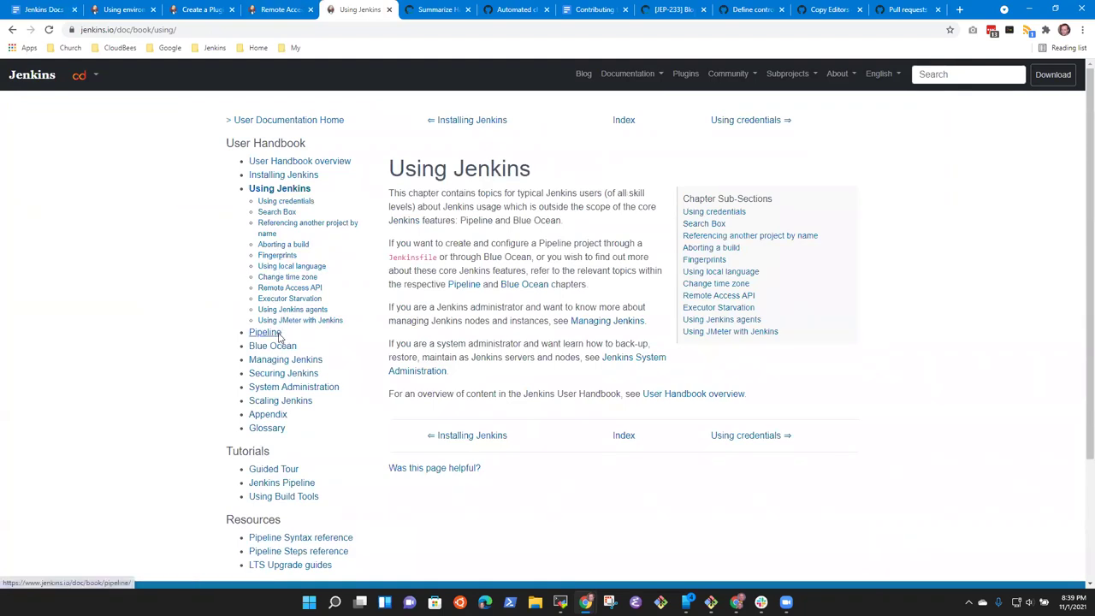
click(275, 335)
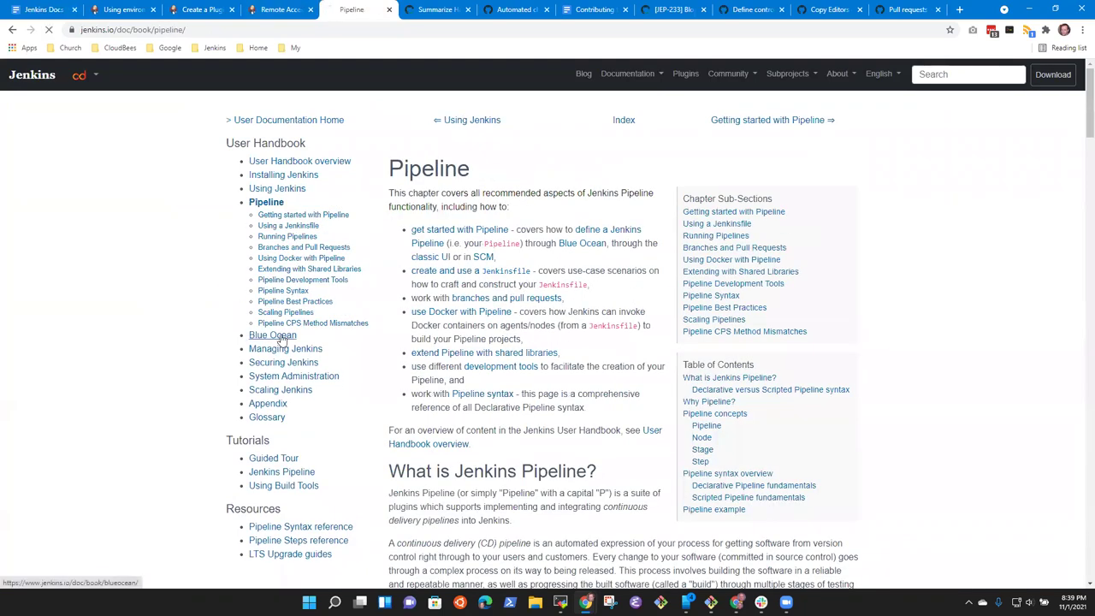
click(282, 339)
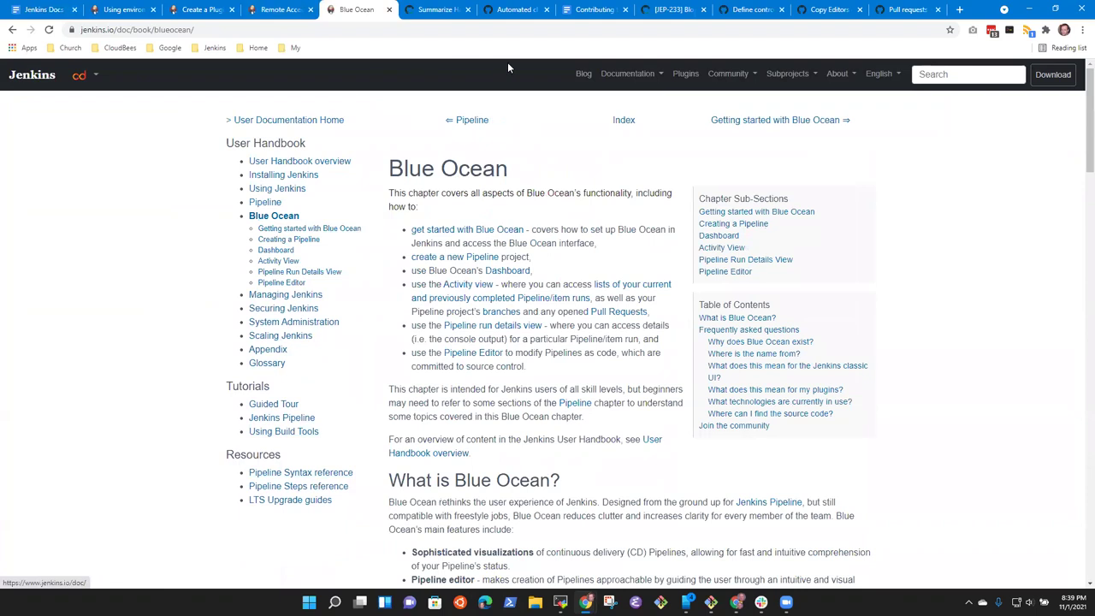
- Open the Developer Guide's How-To Guides and look through the guide on preparing a Java source file for localization
mouse_move(616, 80)
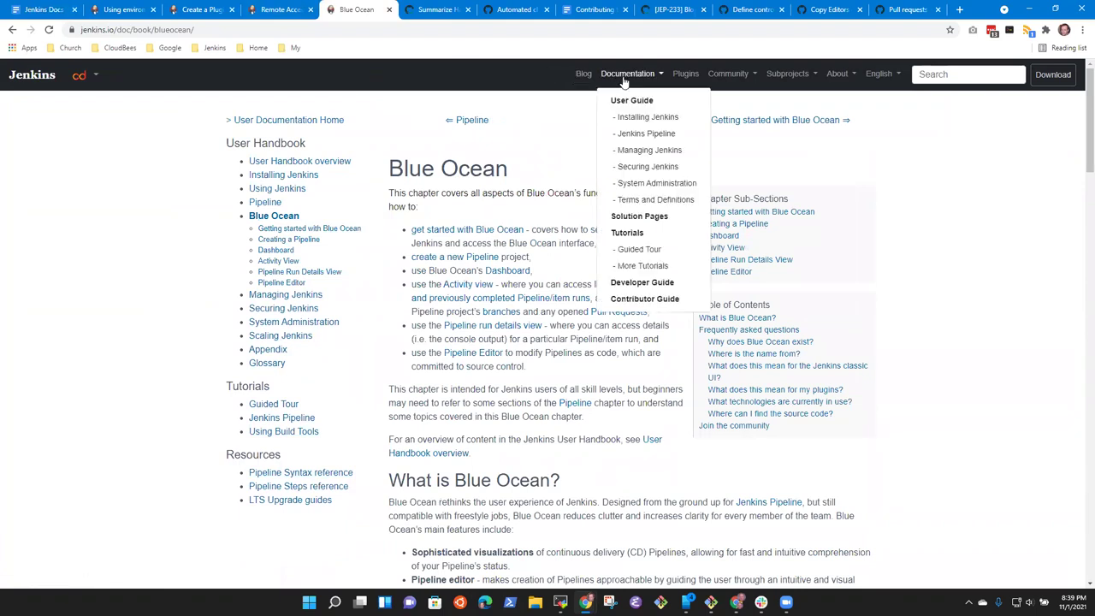
click(636, 286)
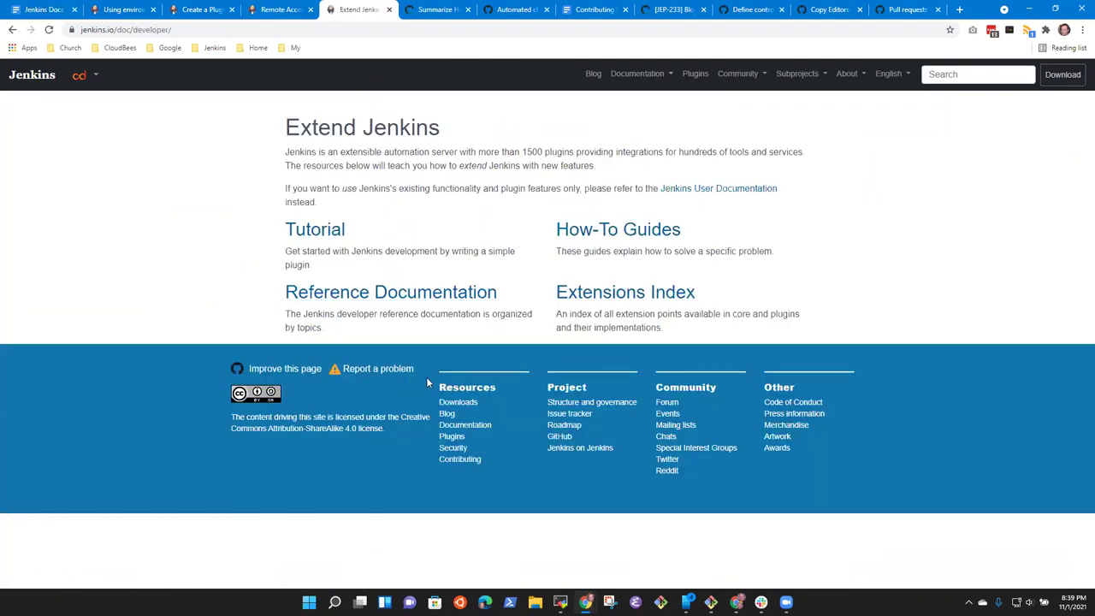
click(630, 232)
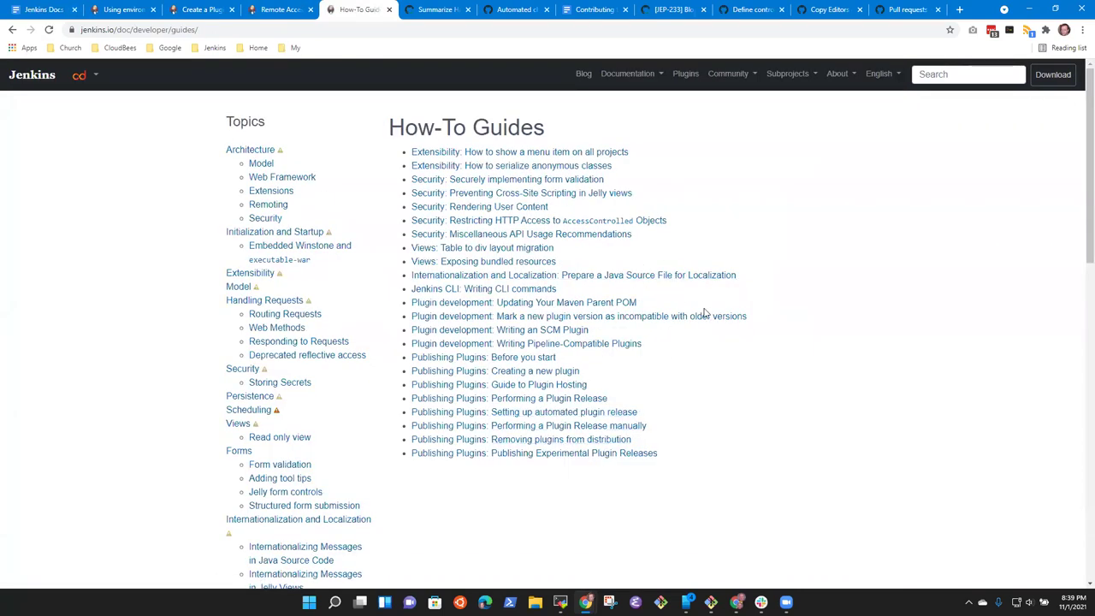
click(650, 276)
scroll(491, 291, down, 7)
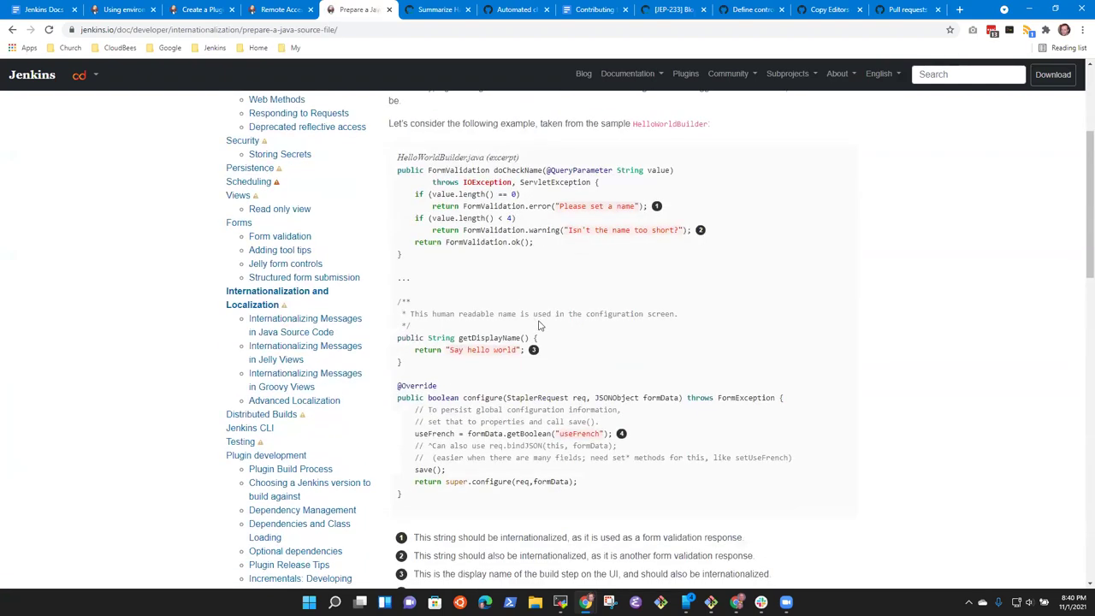
scroll(550, 326, up, 4)
scroll(552, 325, down, 3)
scroll(556, 313, up, 3)
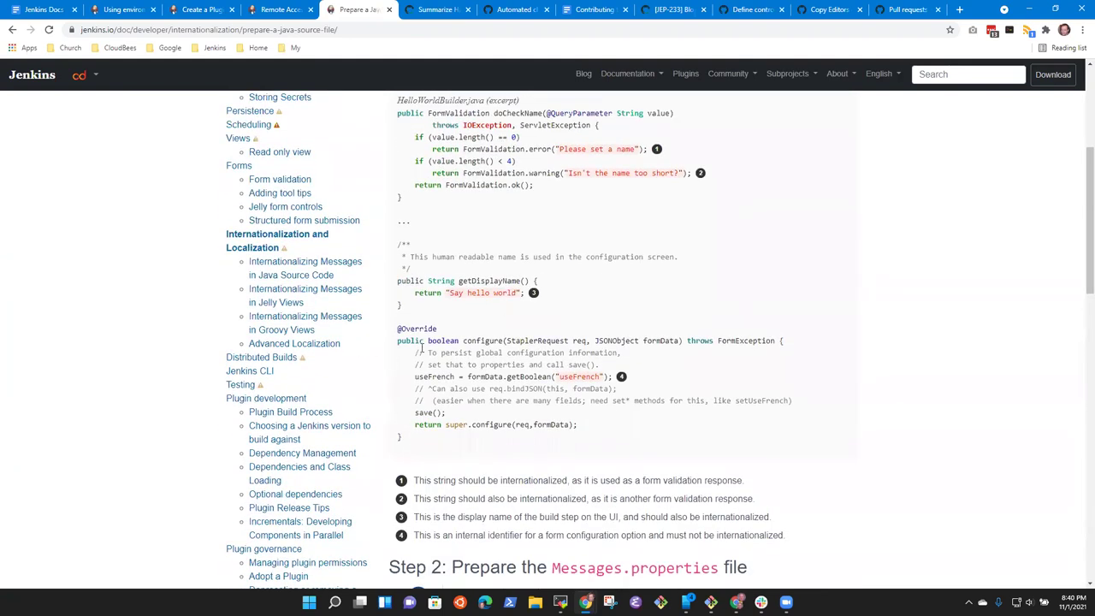
- Browse the developer topics Distributed Builds and Model, ending on the Architecture page
click(272, 360)
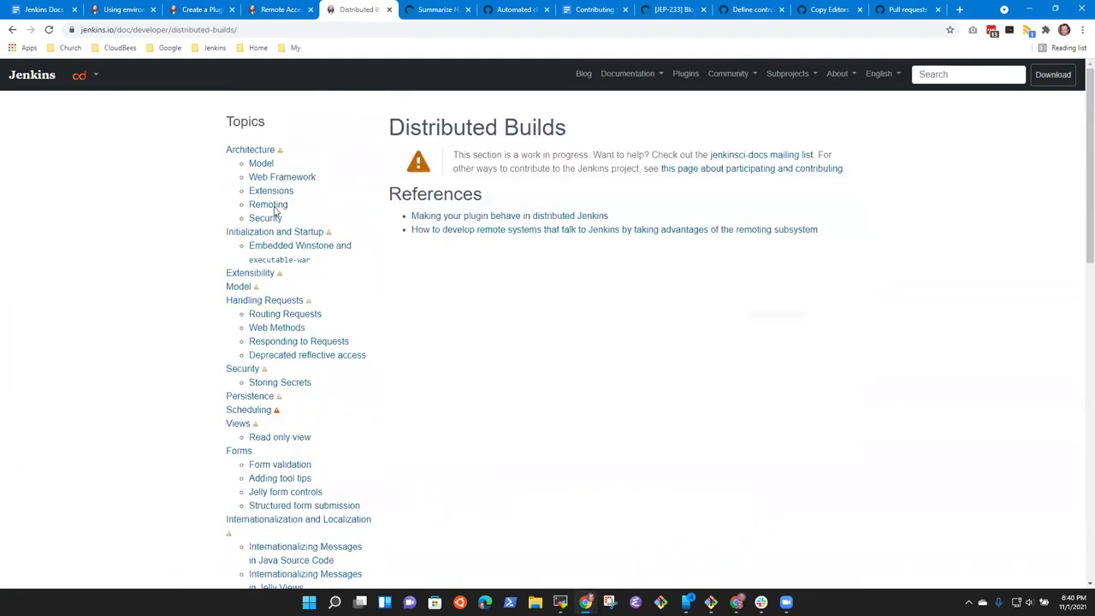
click(260, 163)
scroll(410, 139, down, 1)
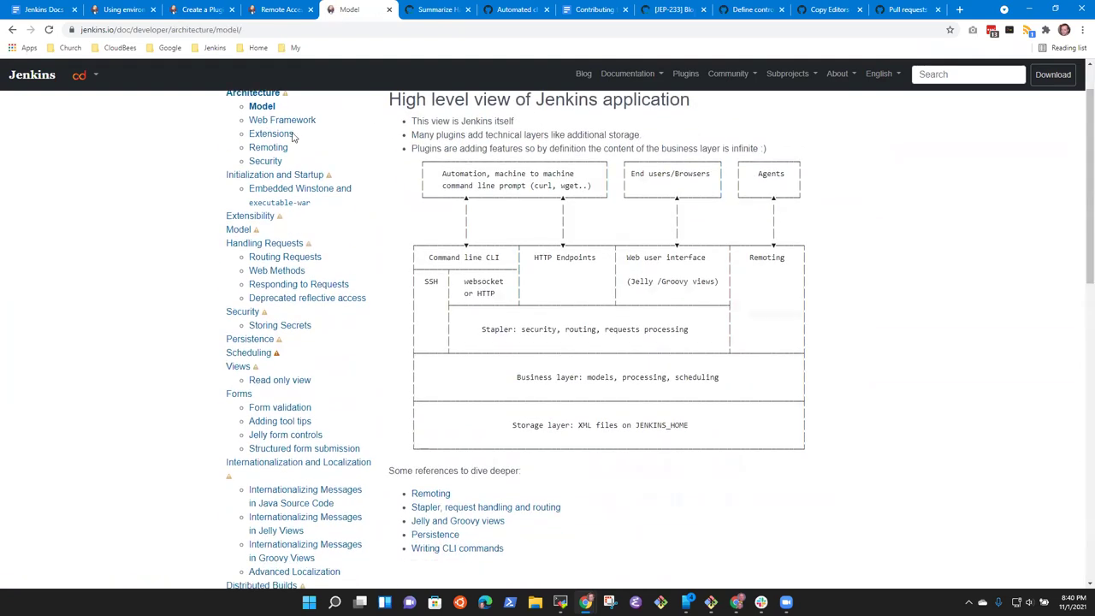
scroll(270, 149, up, 1)
click(270, 149)
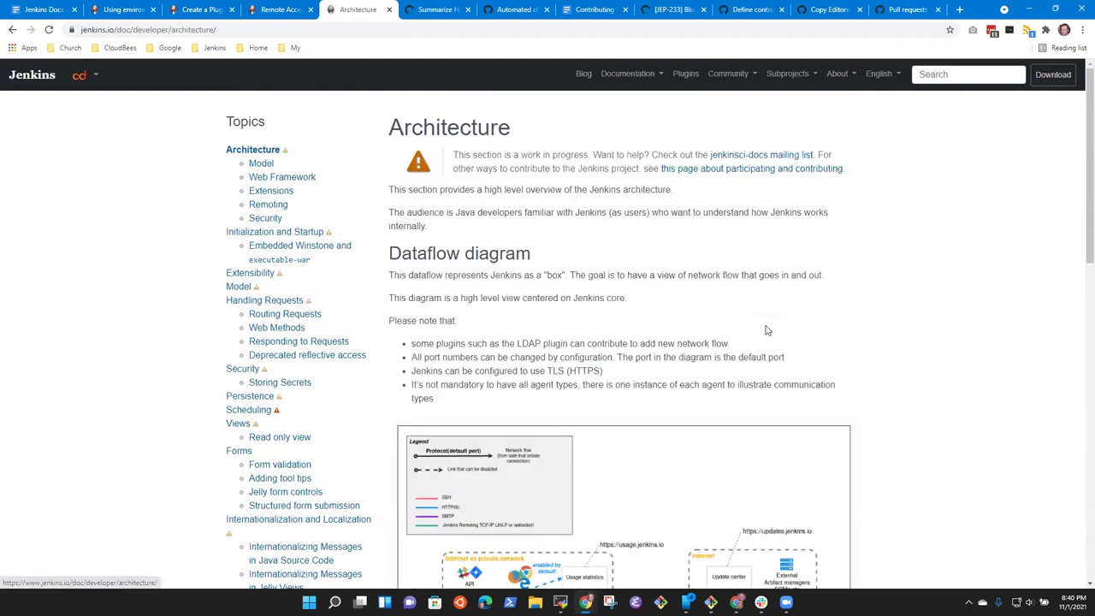
- Examine the Architecture page's introduction, dataflow diagram and topic list
scroll(606, 451, down, 2)
scroll(606, 450, down, 3)
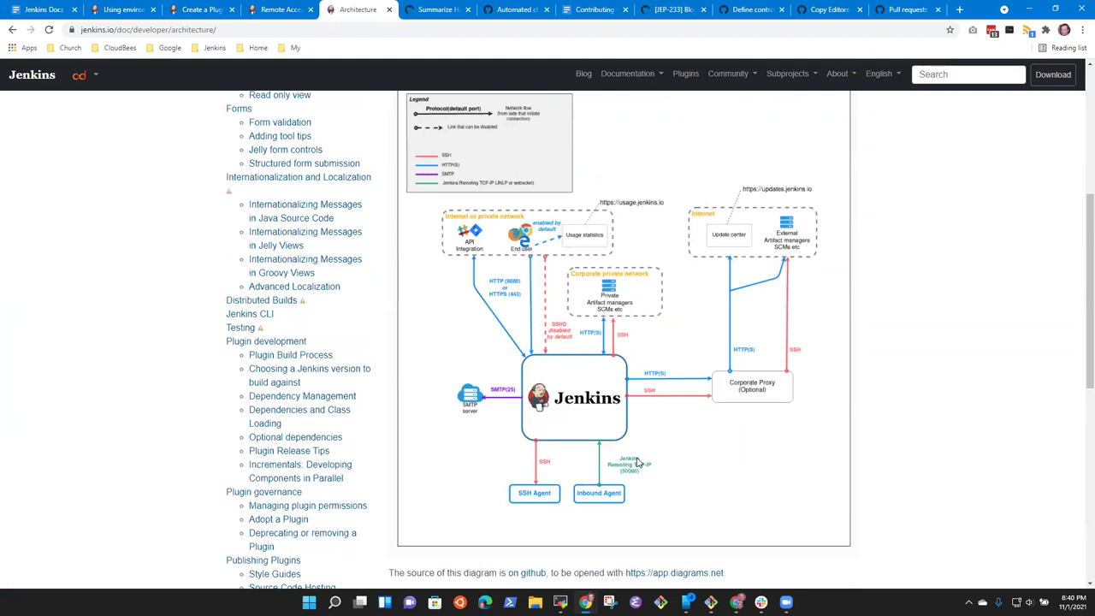
scroll(666, 378, up, 1)
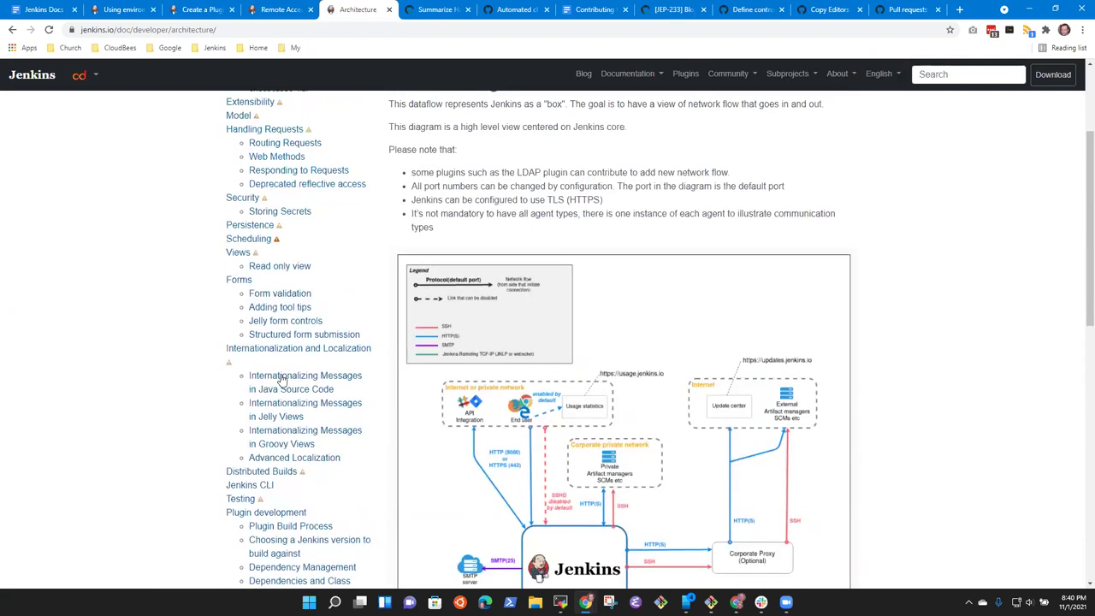
scroll(347, 289, up, 1)
scroll(347, 289, up, 3)
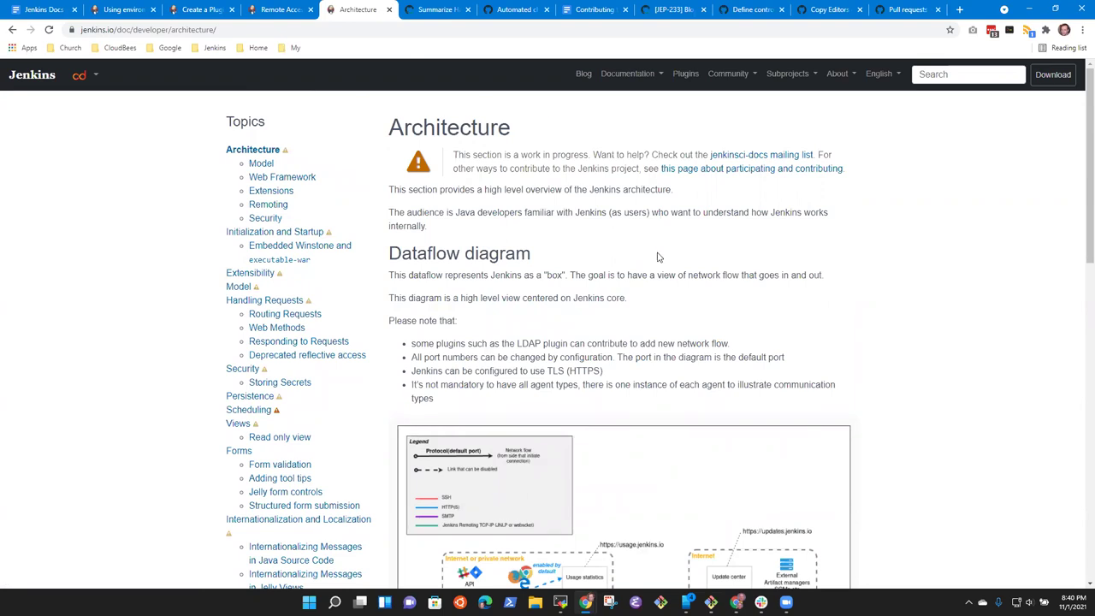
scroll(666, 267, down, 5)
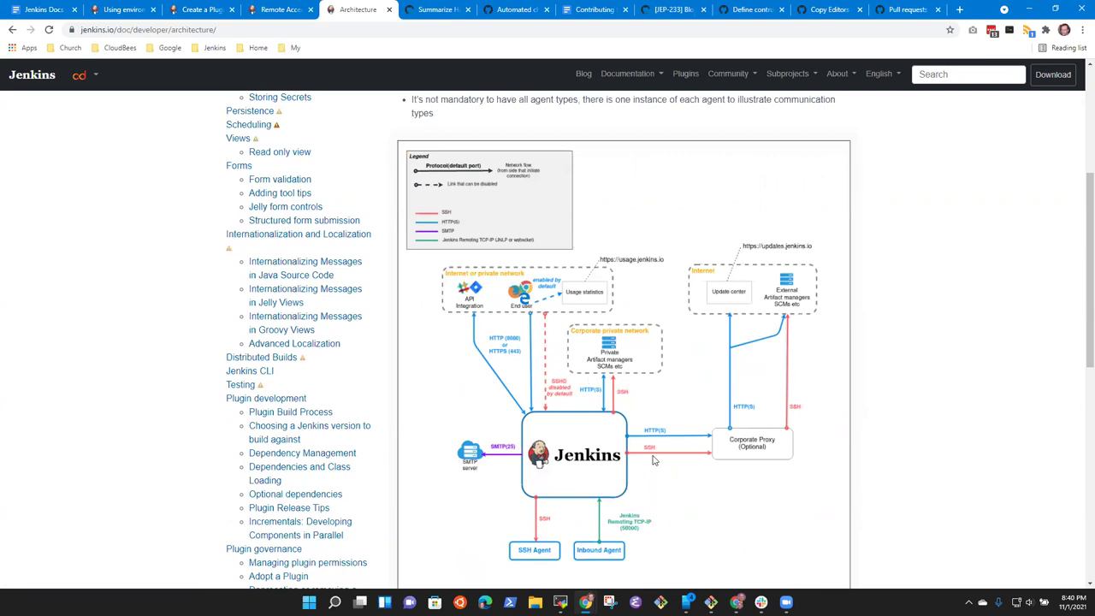
scroll(652, 458, down, 2)
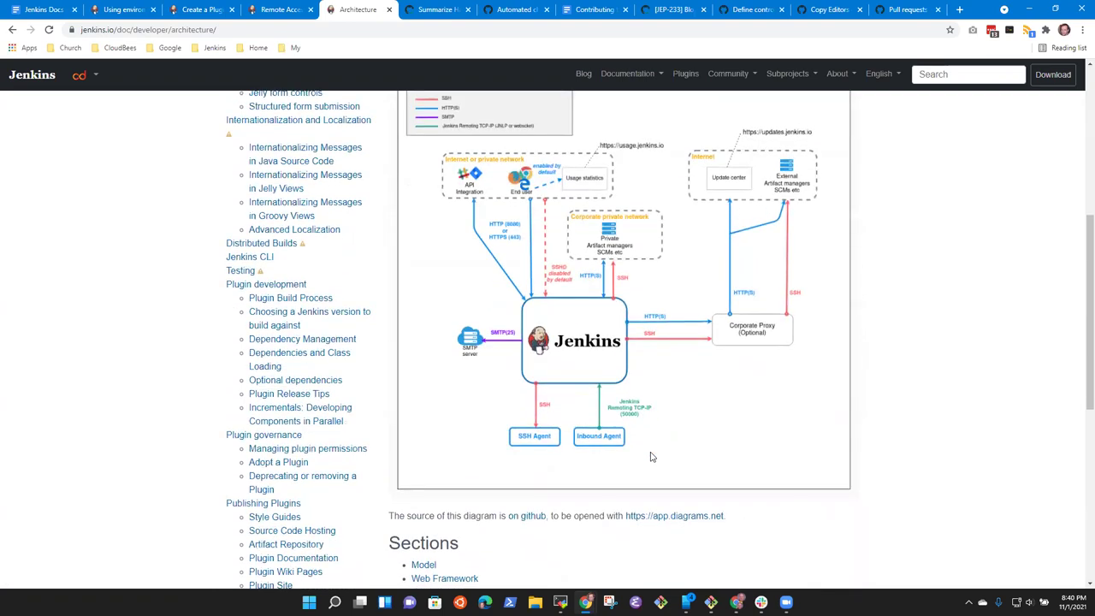
scroll(650, 457, down, 2)
scroll(651, 457, up, 7)
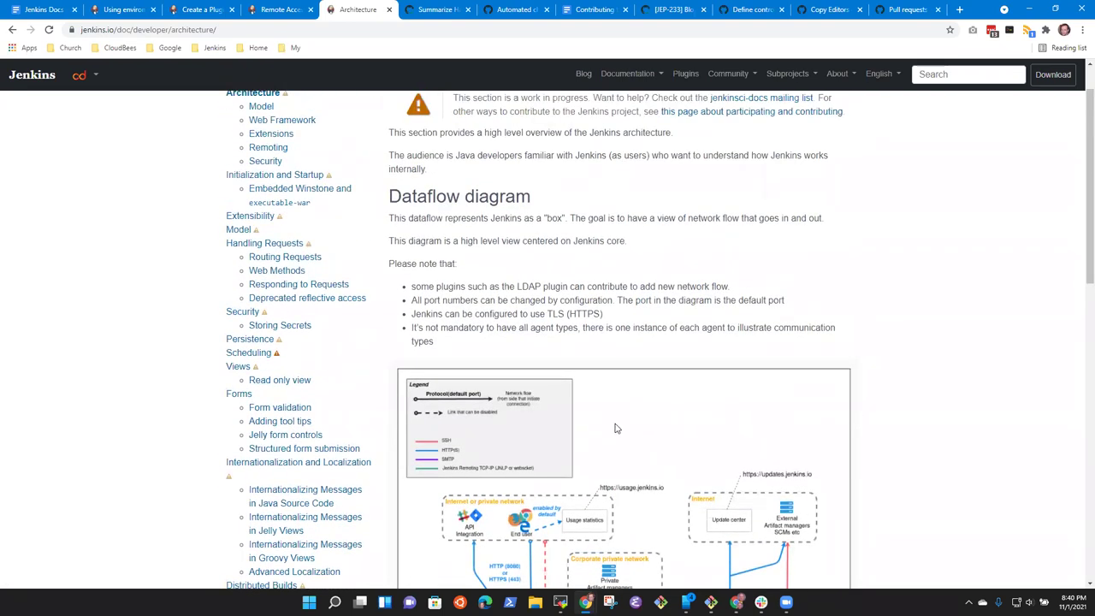
scroll(619, 435, down, 5)
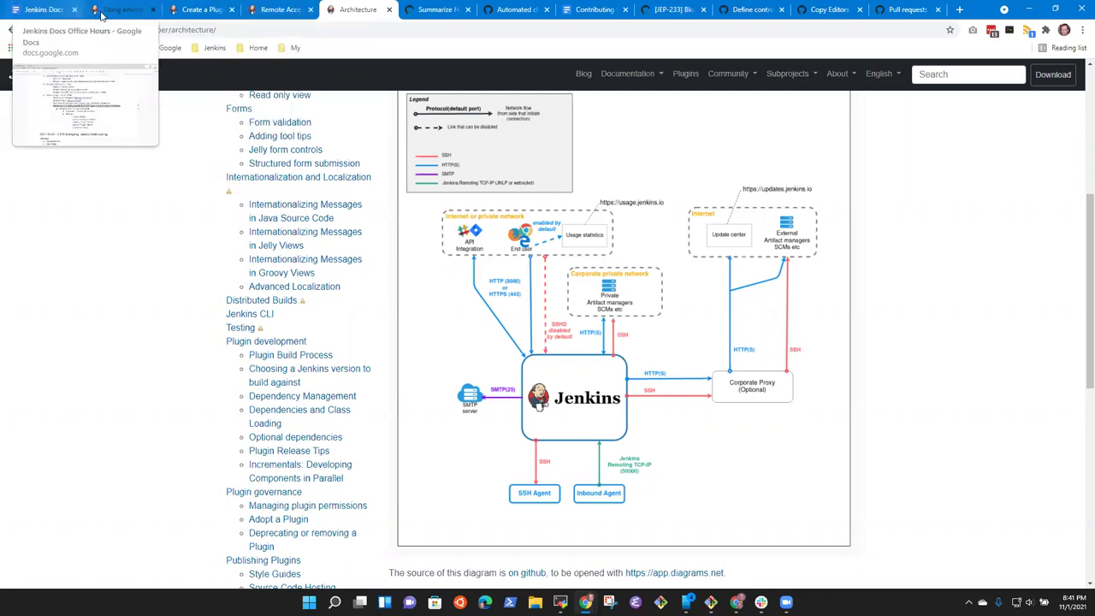
- Pass through the other open Jenkins documentation pages and return to the Jenkins Docs Office Hours notes
click(281, 10)
click(183, 9)
click(120, 10)
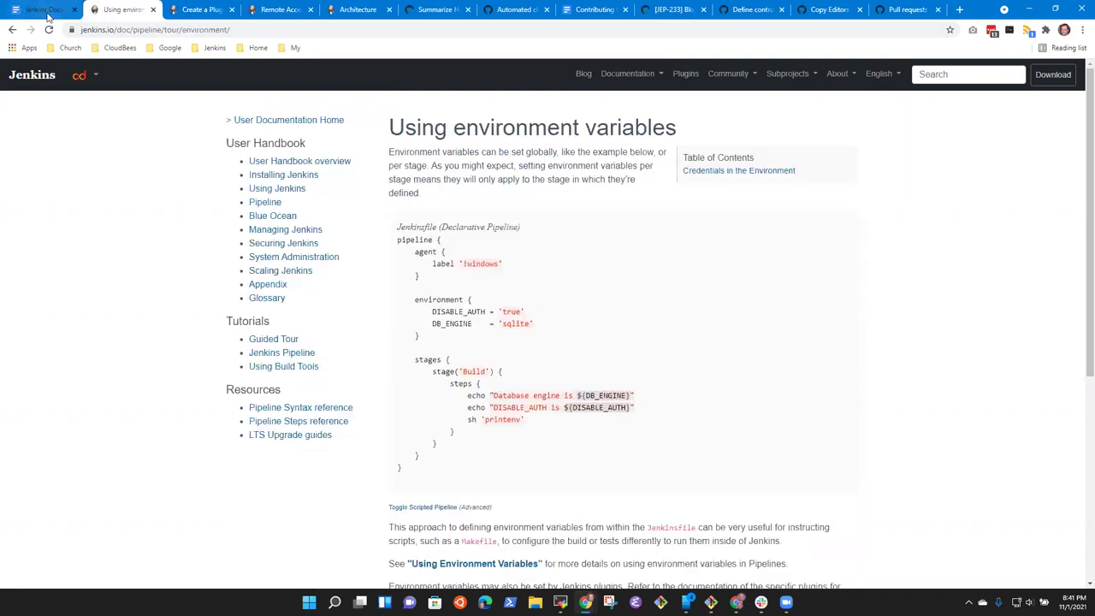
click(47, 11)
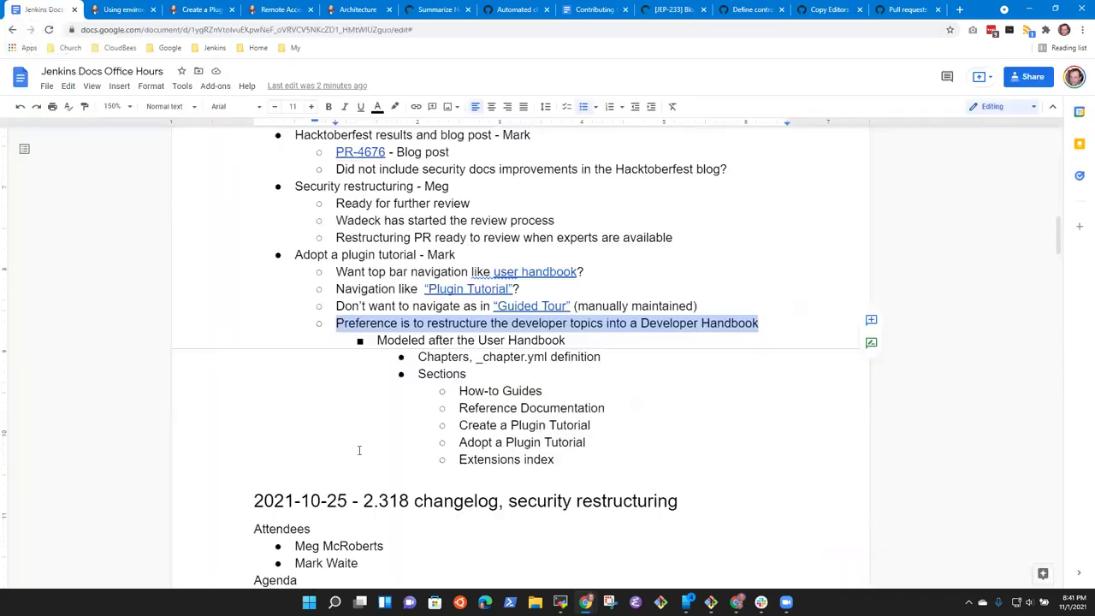
click(430, 340)
click(581, 324)
key(Down)
key(Down)
key(Down)
key(Down)
key(Down)
key(Down)
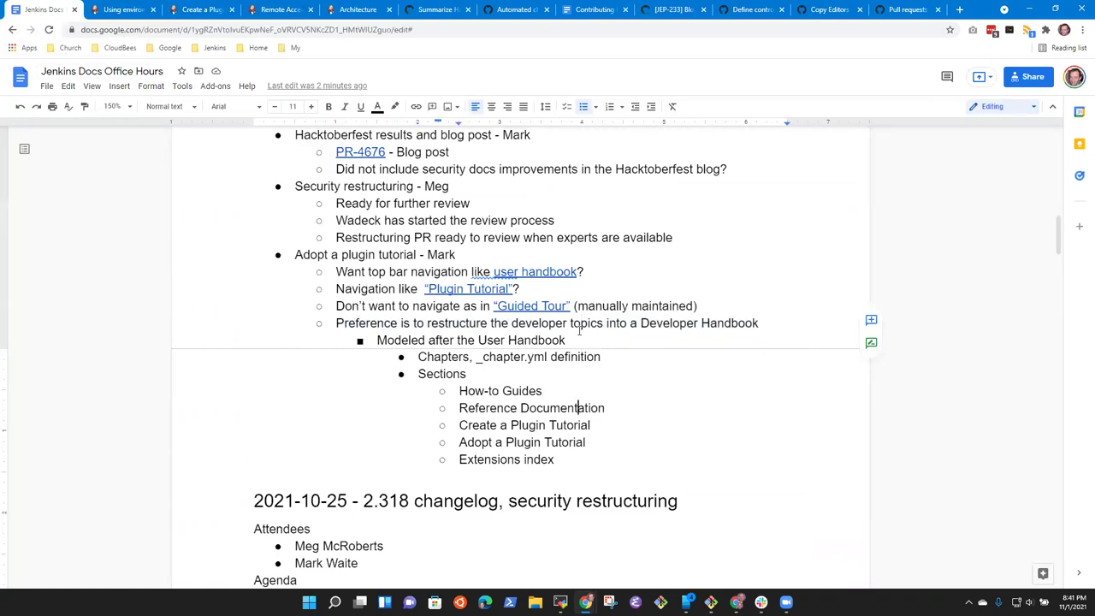
key(Down)
key(Return)
key(shift+Tab)
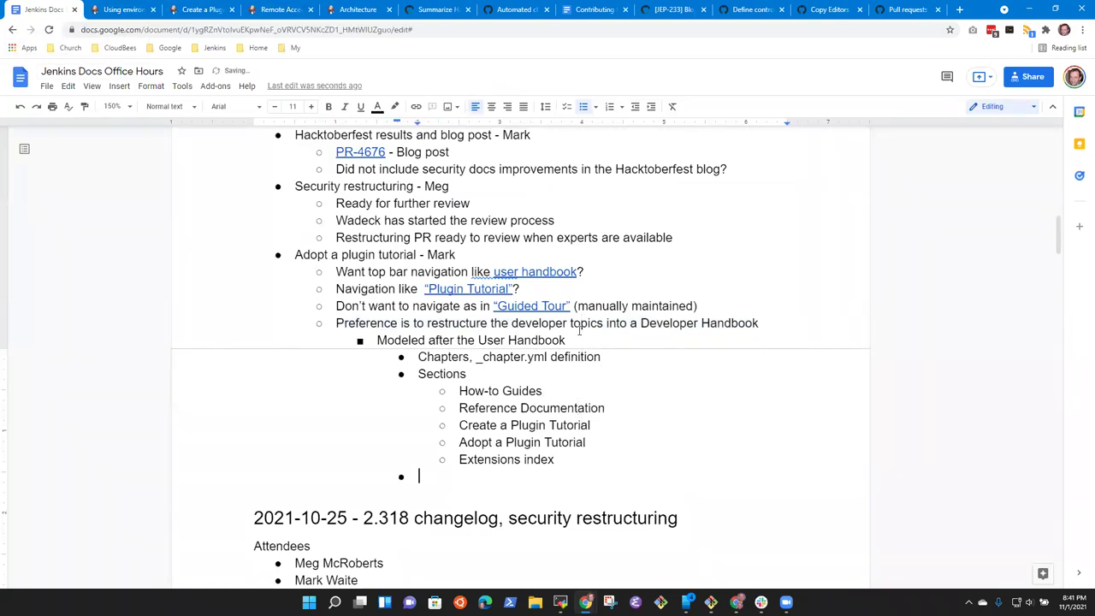
key(shift+Tab)
key(shift+Tab)
key(BackSpace)
key(BackSpace)
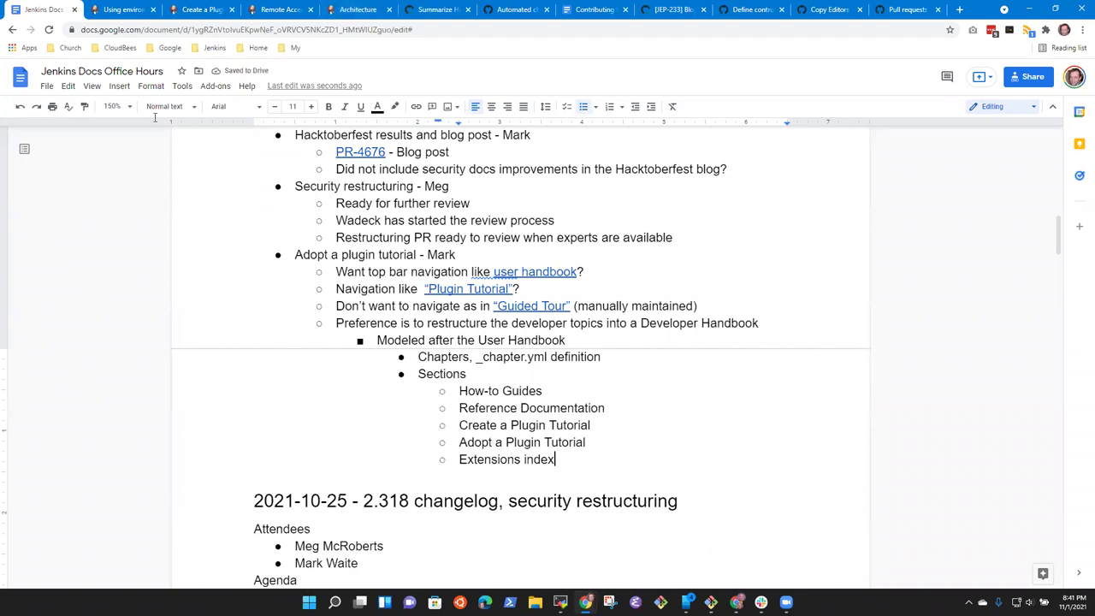
- Switch back to the Architecture page of the developer documentation and review its dataflow diagram
click(358, 9)
scroll(527, 310, up, 1)
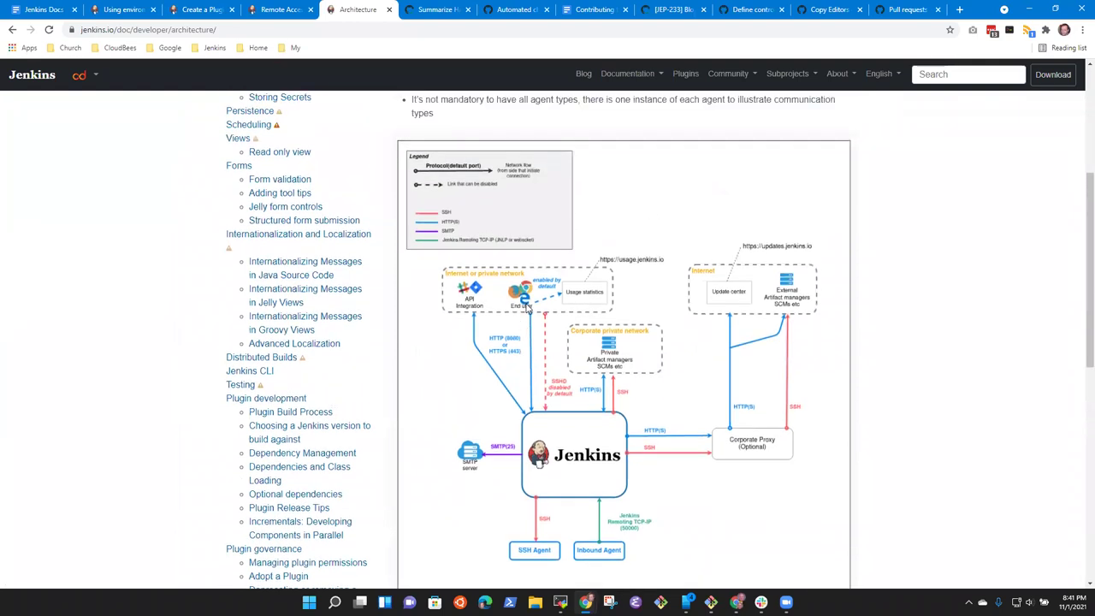
- Leave the Architecture page and load the jenkins.io home page in the same tab
scroll(528, 310, up, 4)
click(243, 31)
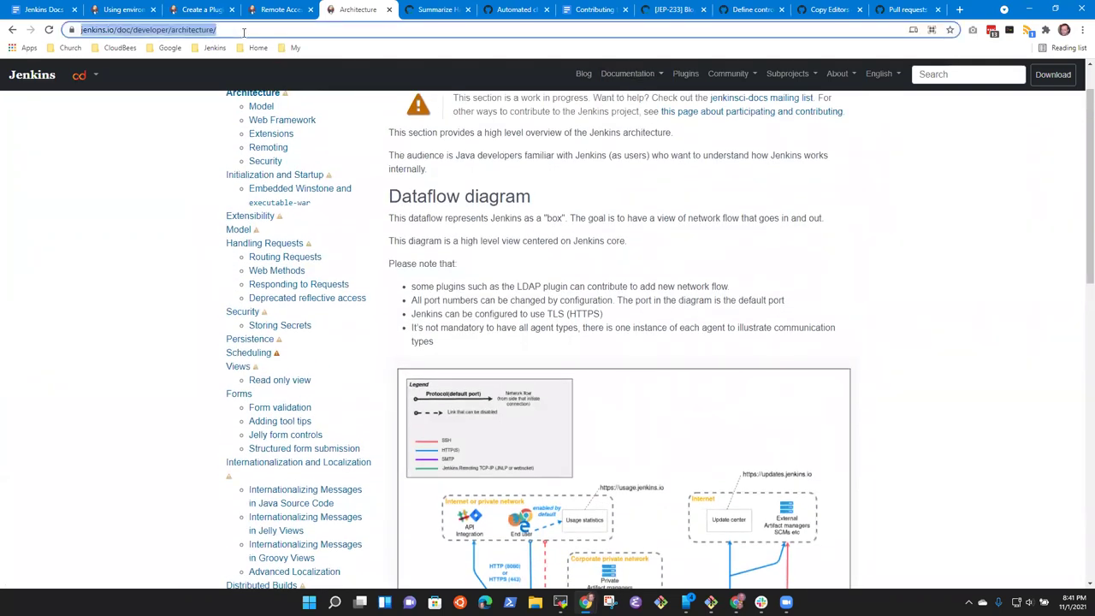
key(End)
key(ctrl+shift+Left)
key(ctrl+shift+Left)
key(ctrl+shift+Left)
key(ctrl+shift+Left)
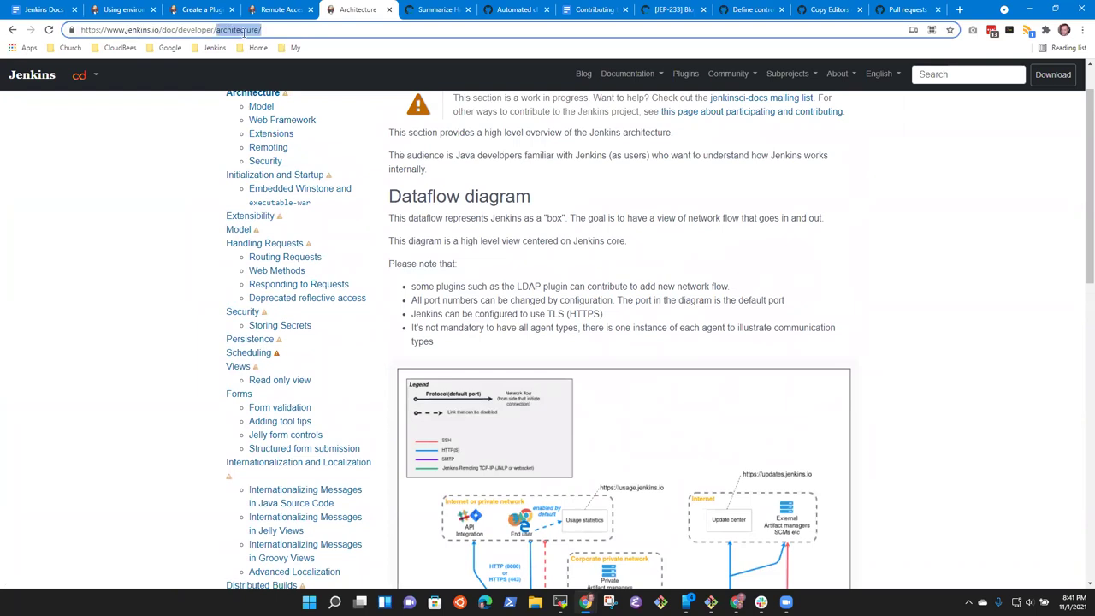
key(shift+Right)
key(shift+Right)
key(Delete)
key(Return)
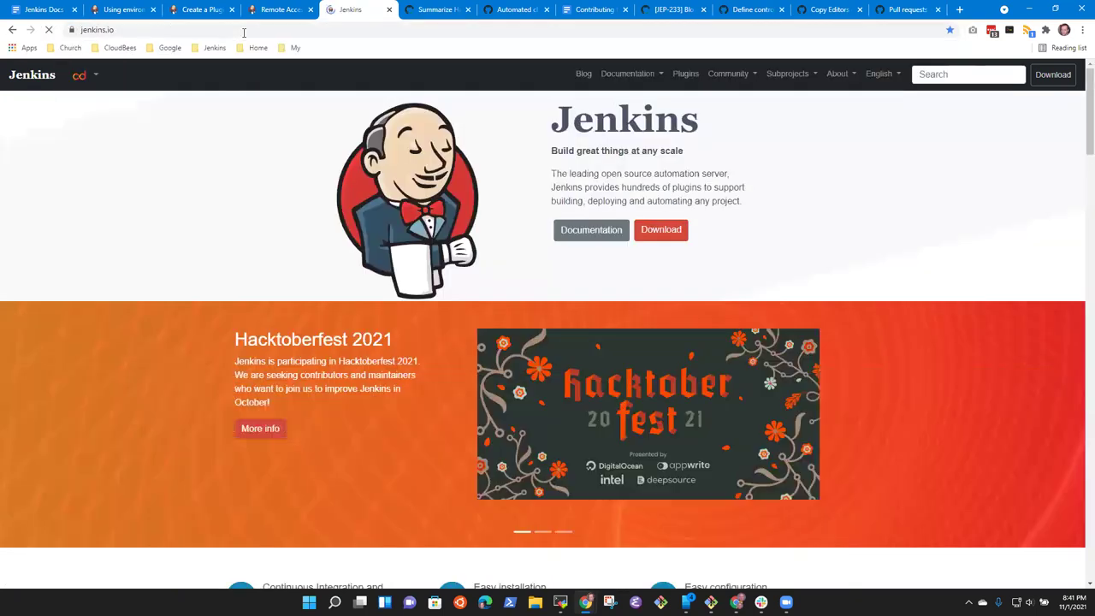
- Visit the Developer Guide landing page, then open the User Guide and skim the Jenkins Handbook contents
click(626, 75)
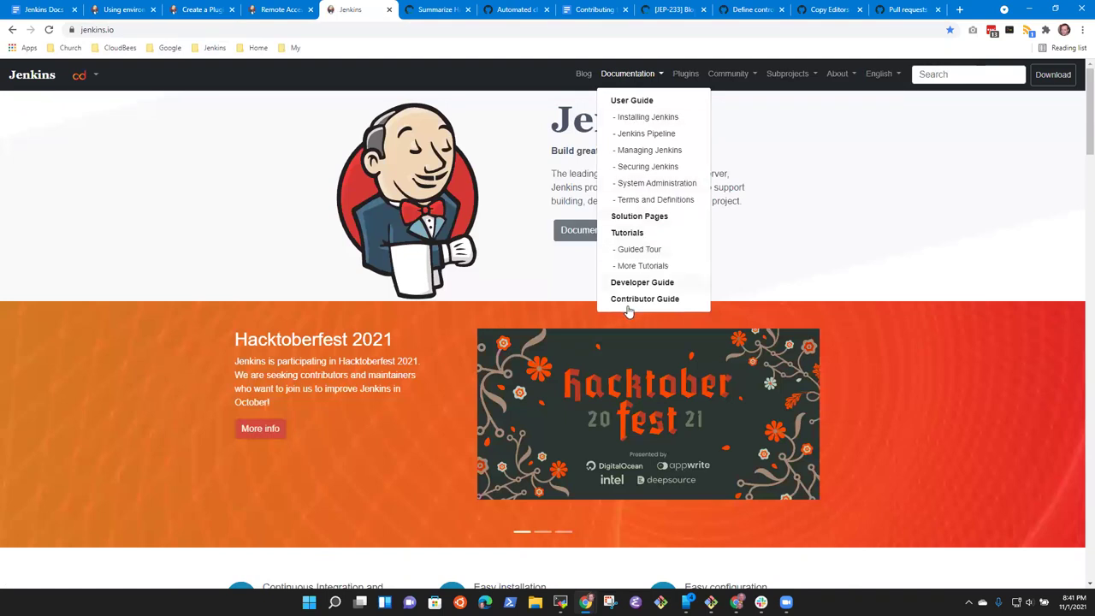
click(650, 289)
click(636, 76)
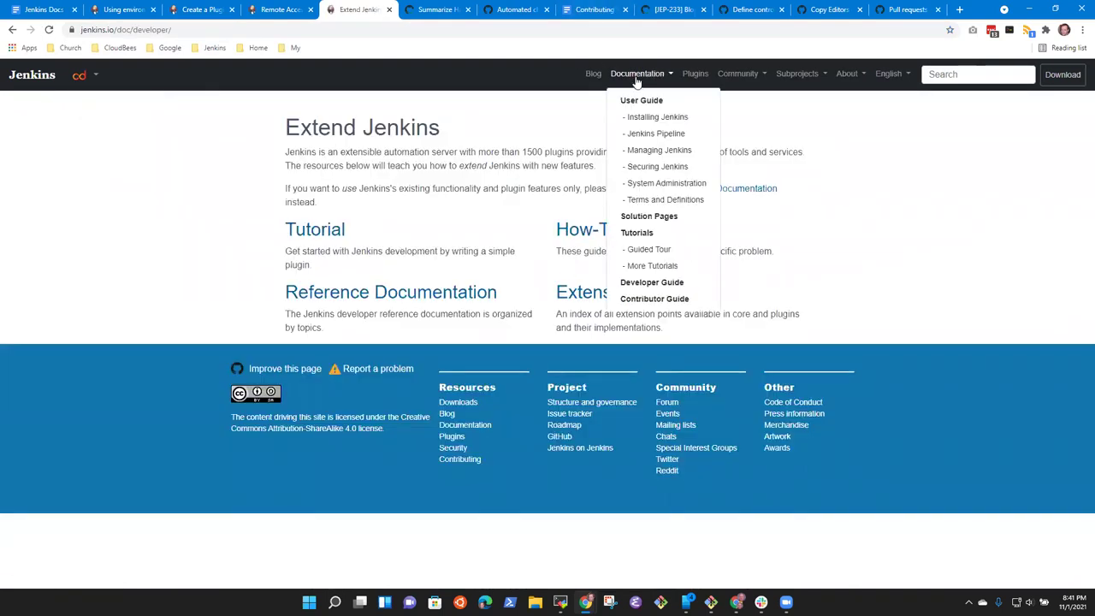
click(638, 99)
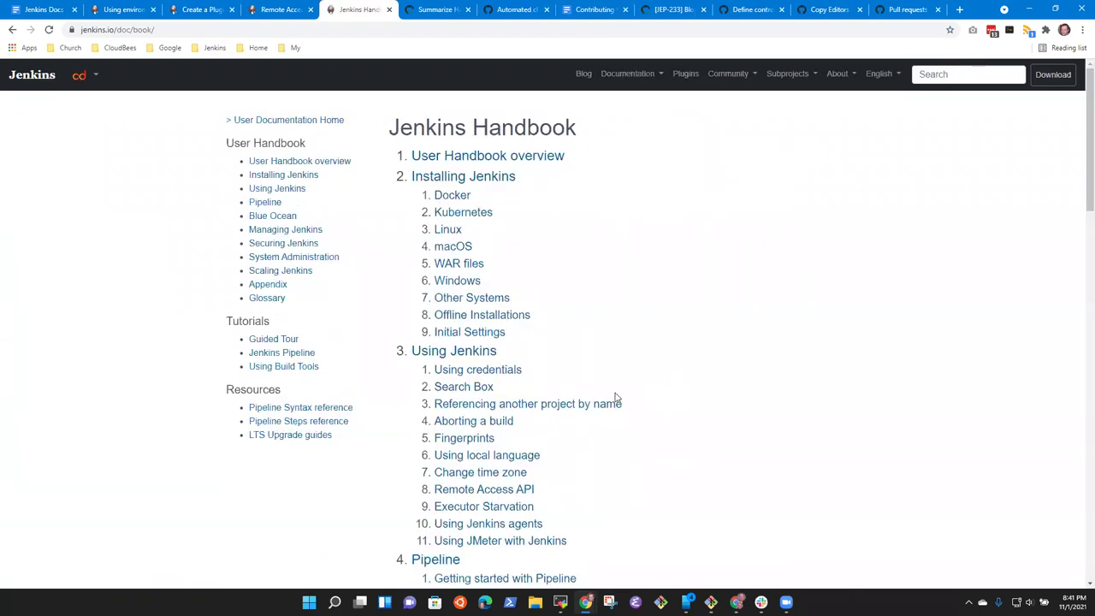
scroll(616, 408, down, 5)
scroll(611, 393, up, 5)
- Check the documentation entries in the site navigation, then open the User Handbook overview and highlight the User Handbook heading
click(653, 75)
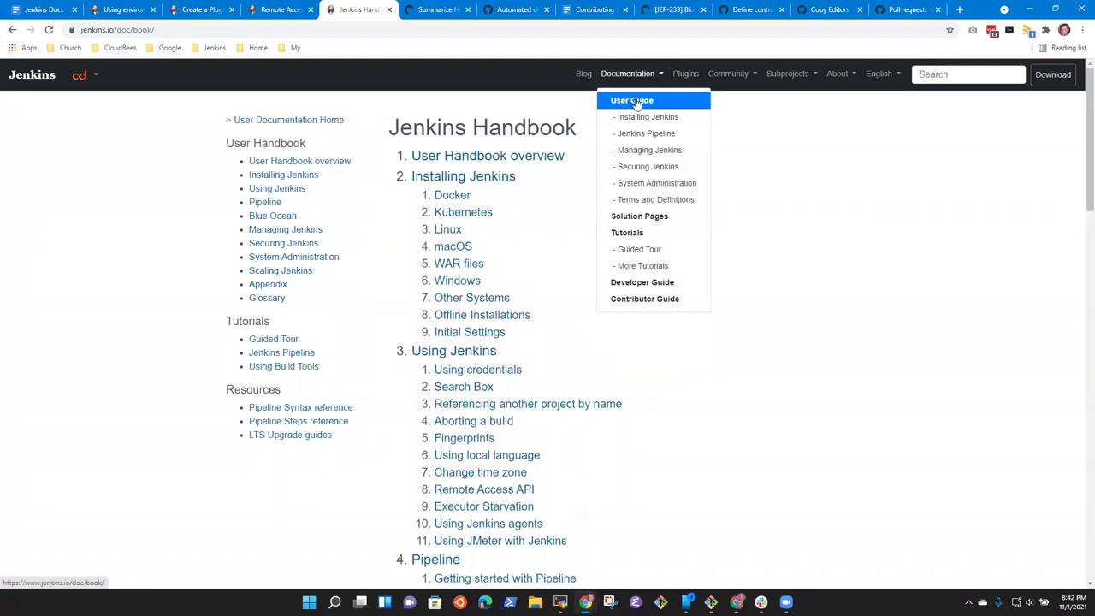
click(630, 74)
click(630, 74)
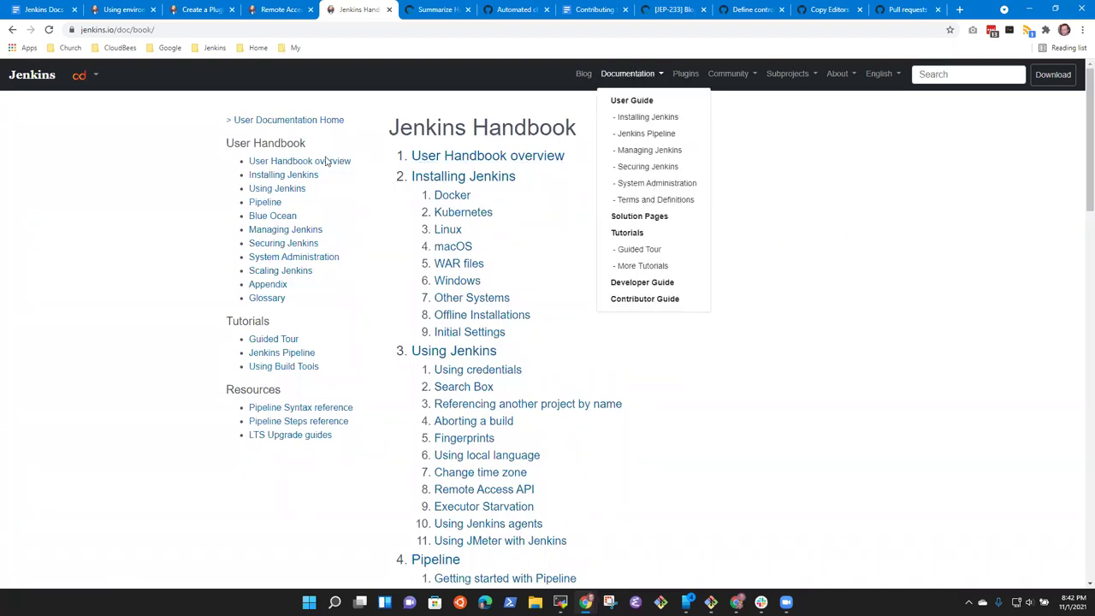
click(637, 75)
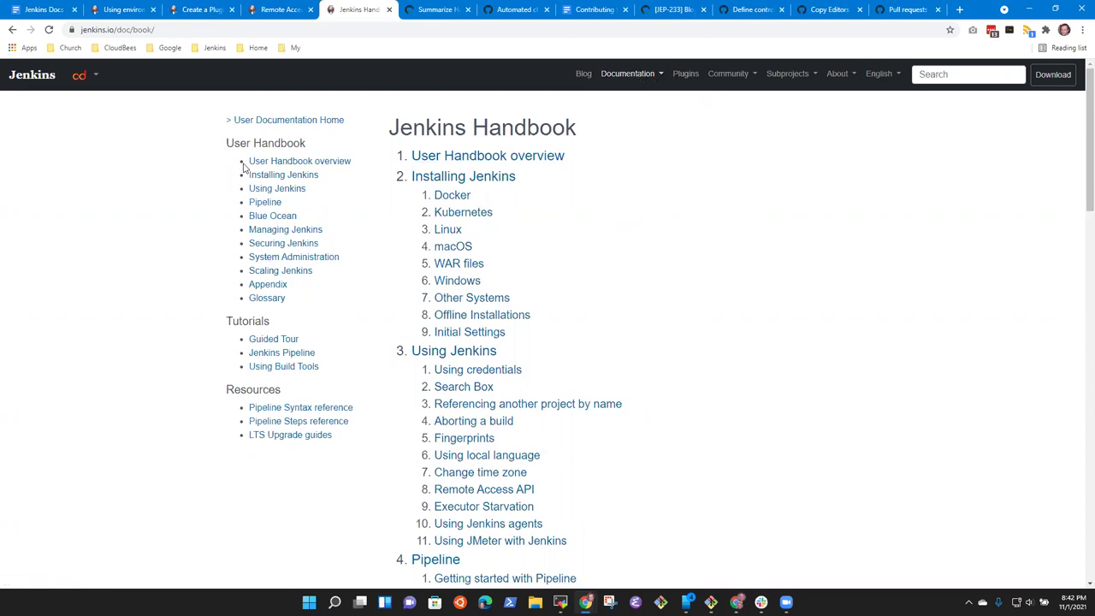
click(282, 161)
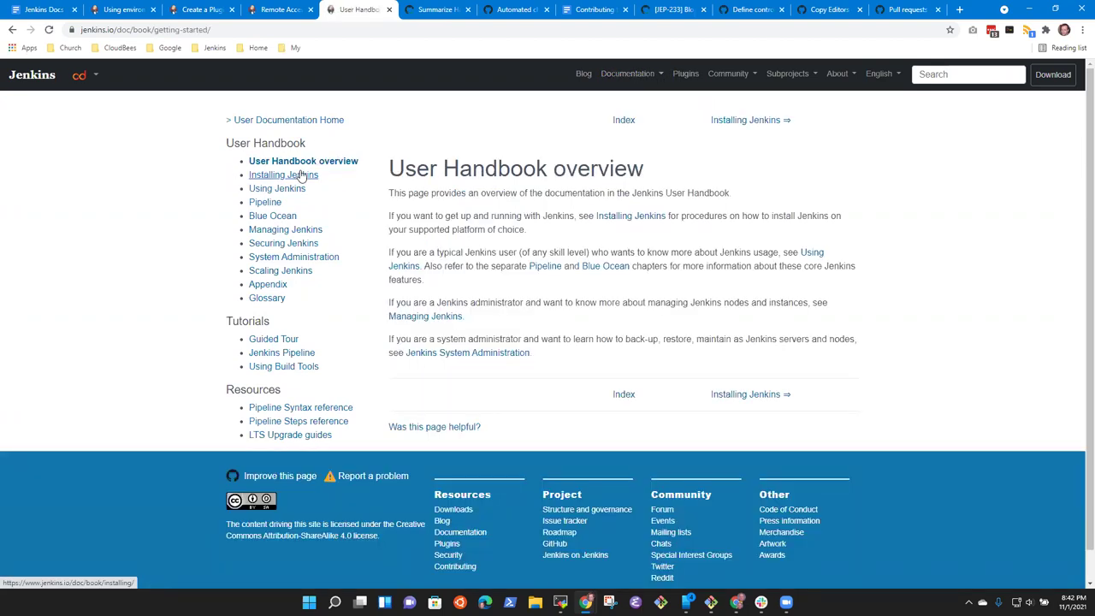
double_click(283, 143)
triple_click(282, 143)
- Return to the User Guide contents, review the chapter list to its end and go up to all documentation
click(638, 74)
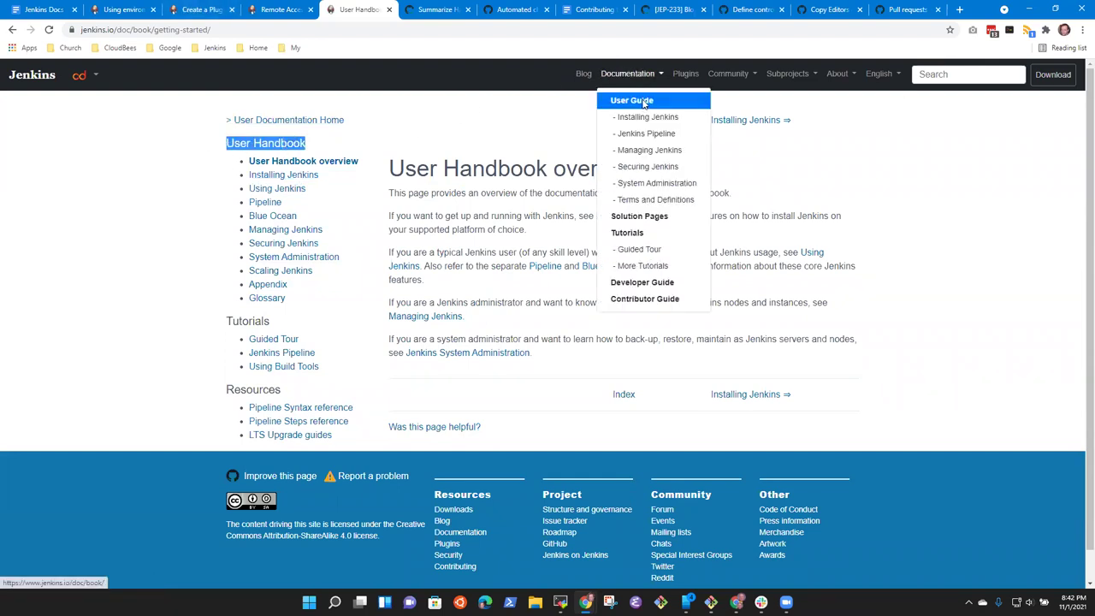
click(644, 101)
scroll(493, 207, down, 6)
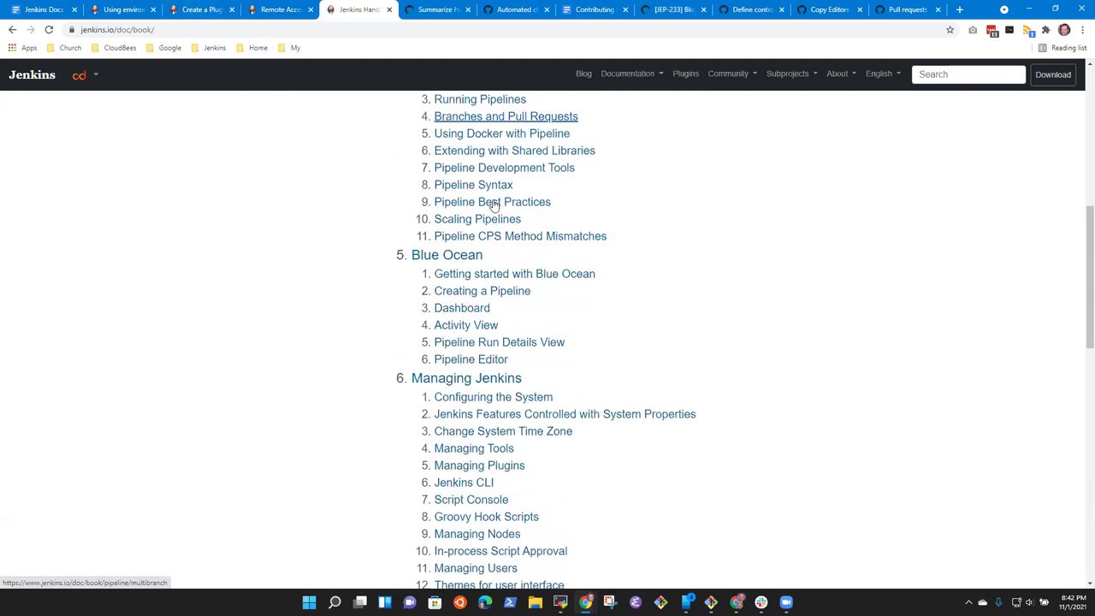
scroll(514, 214, down, 10)
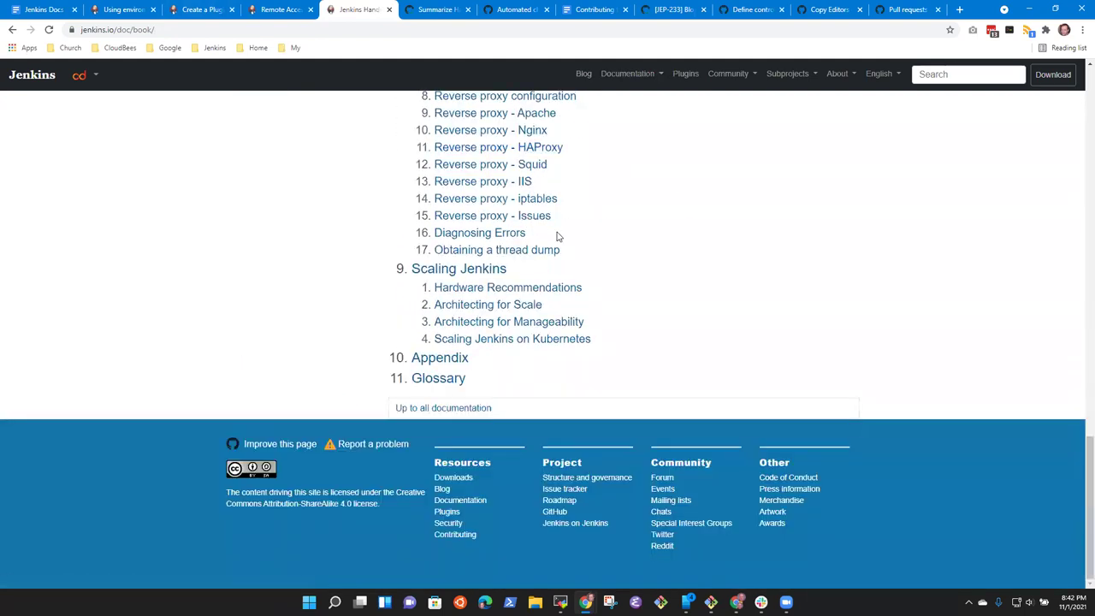
click(424, 412)
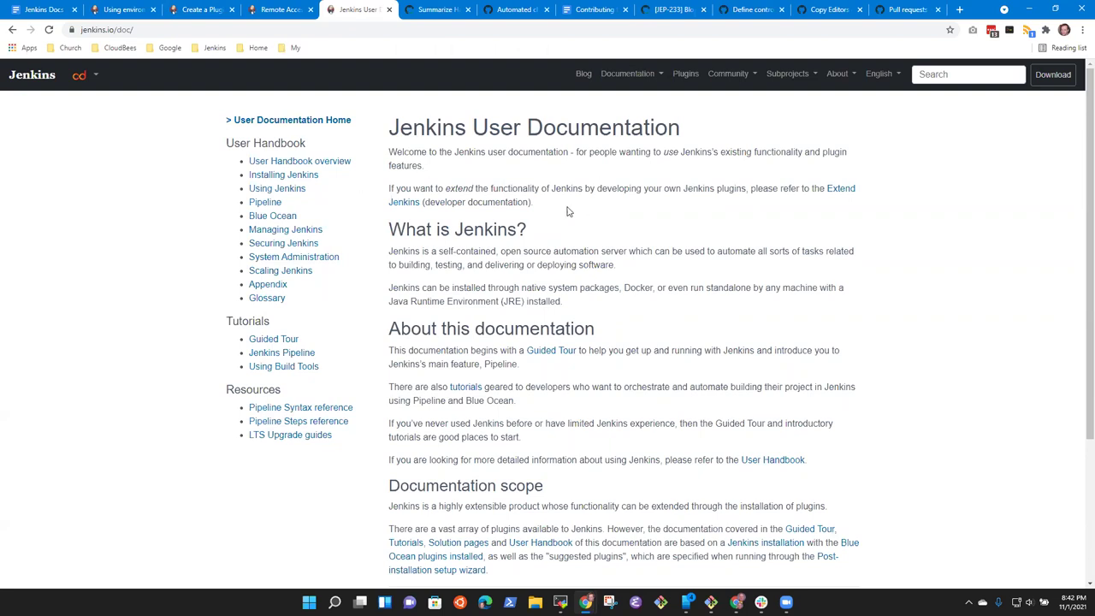
- Skim the Jenkins User Documentation page, then reopen the User Guide and return to User Documentation Home
scroll(567, 213, down, 3)
scroll(552, 215, up, 3)
click(633, 74)
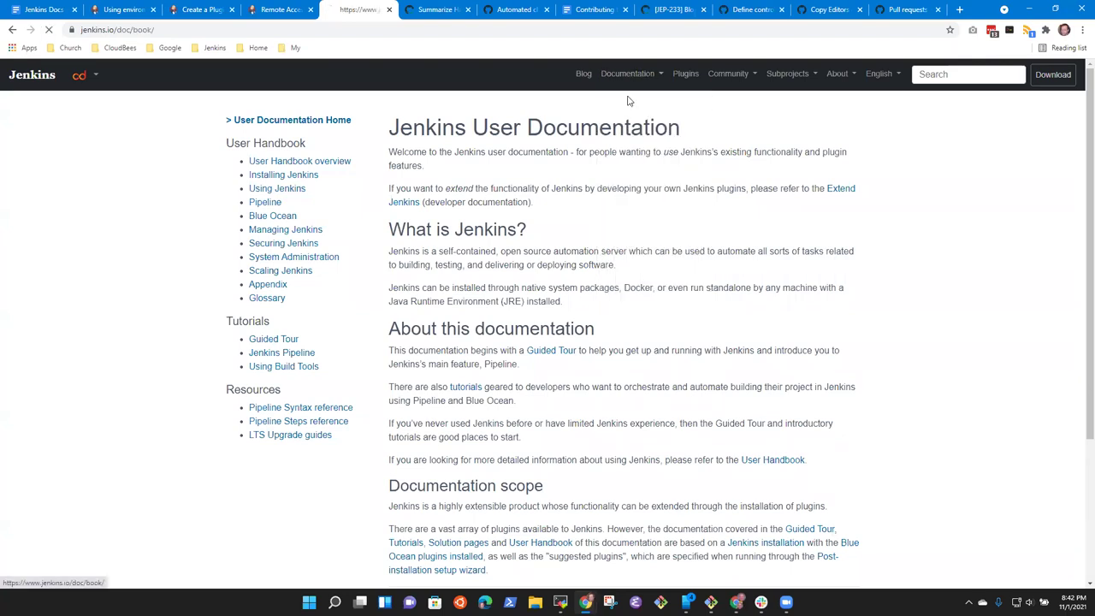
click(623, 102)
click(310, 124)
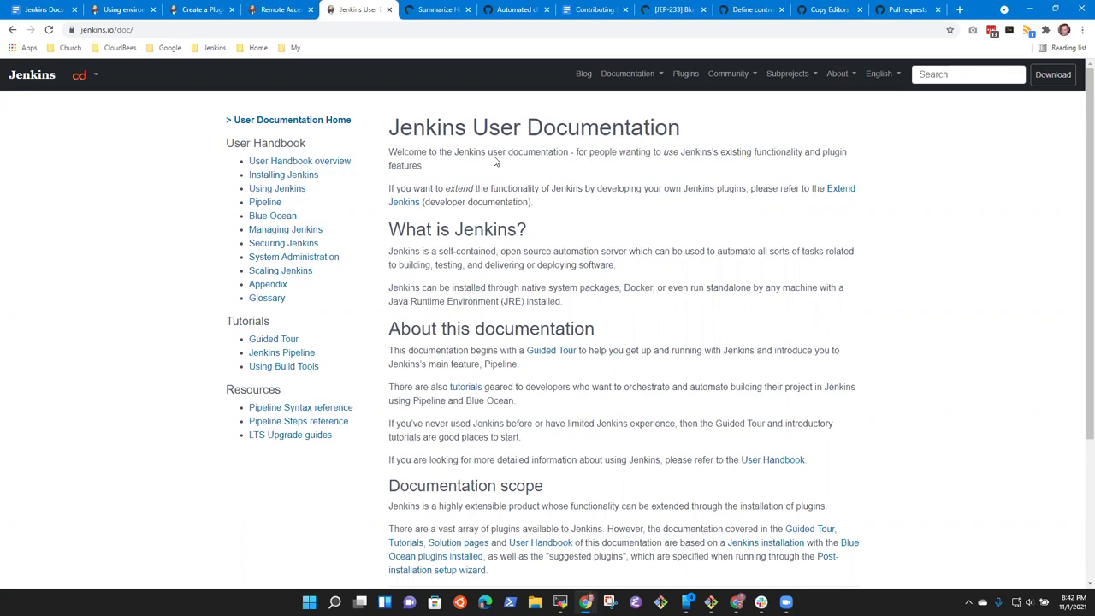
- Compare the Developer Guide landing page with the User Documentation home page, ending on the Developer Guide
mouse_move(616, 76)
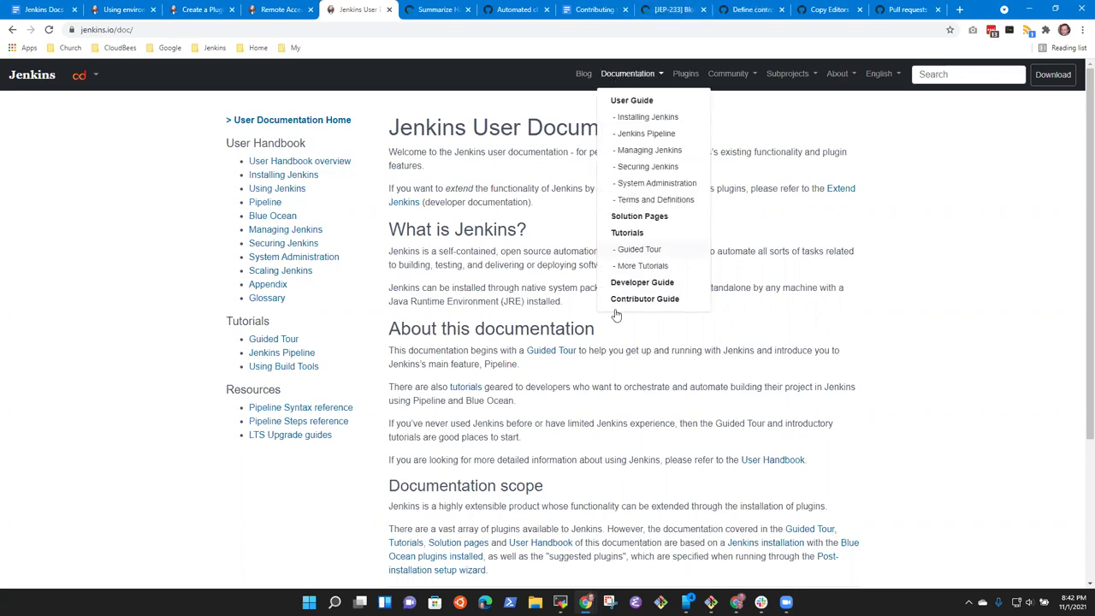
click(640, 282)
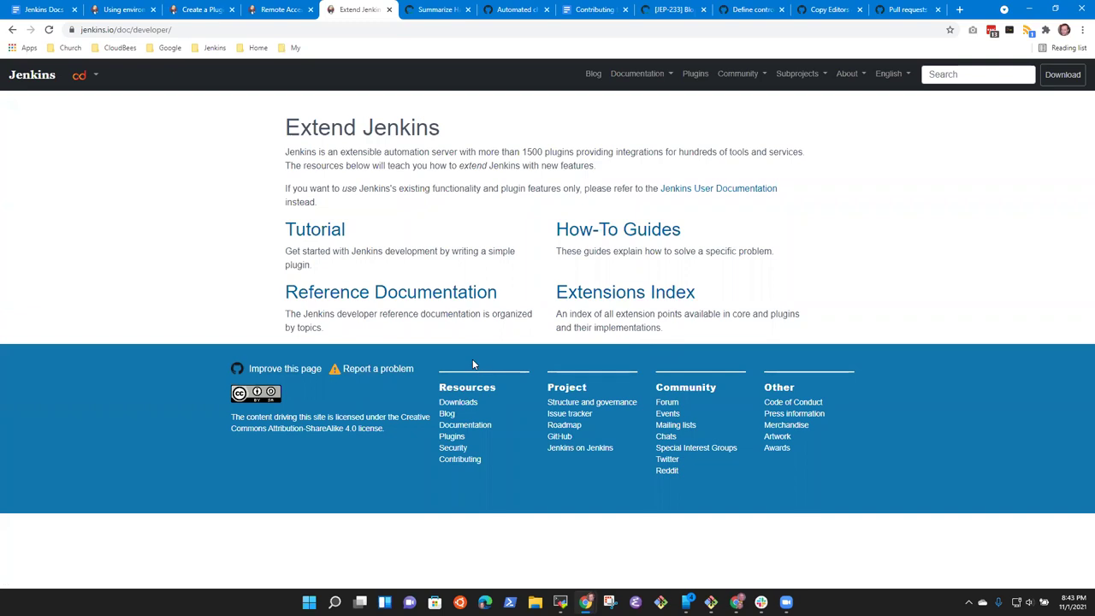
click(12, 30)
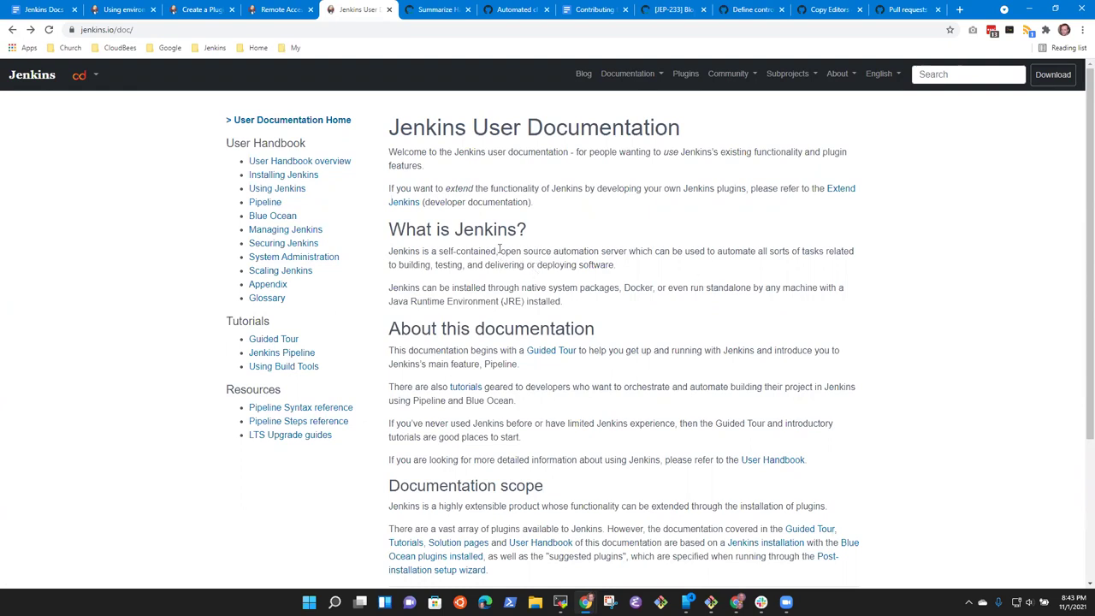
click(619, 76)
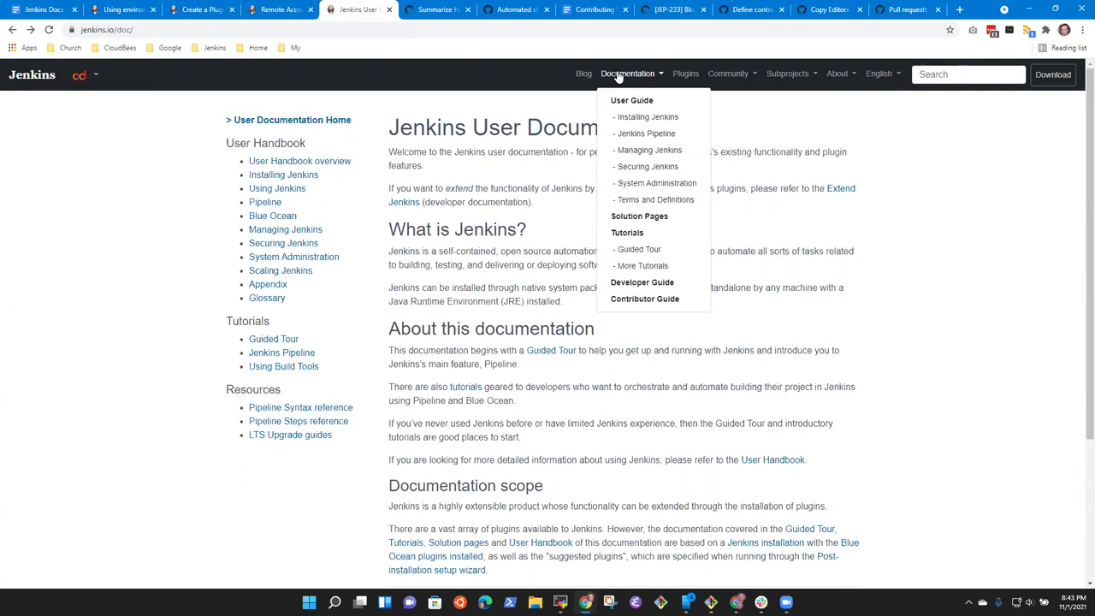
click(633, 282)
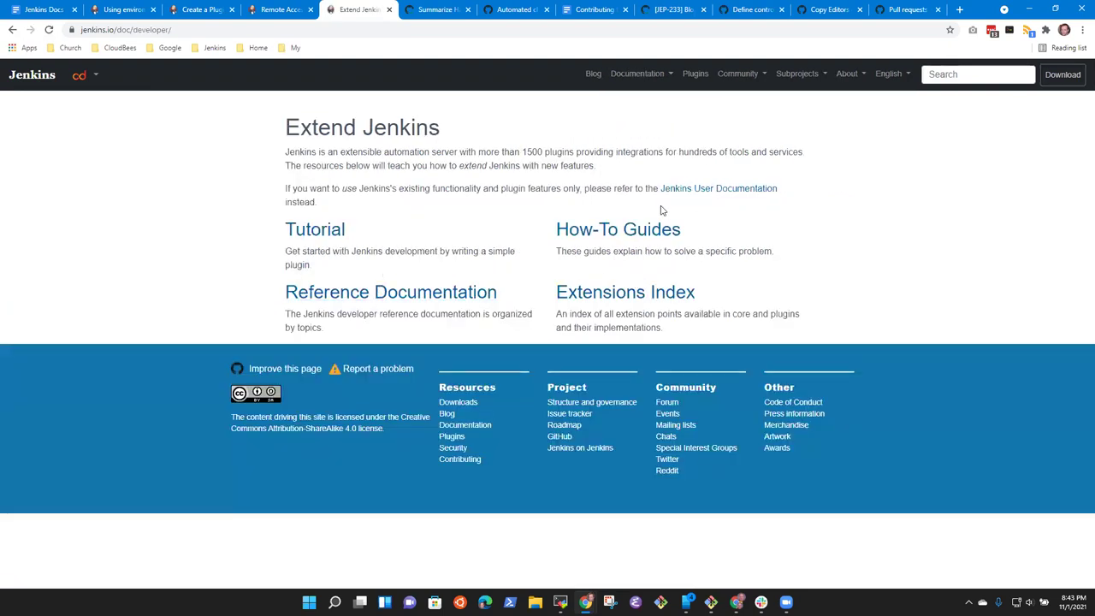
- Reach User Documentation Home through the User Guide, review the documentation entries and highlight the Jenkins User Documentation title
click(629, 74)
click(631, 100)
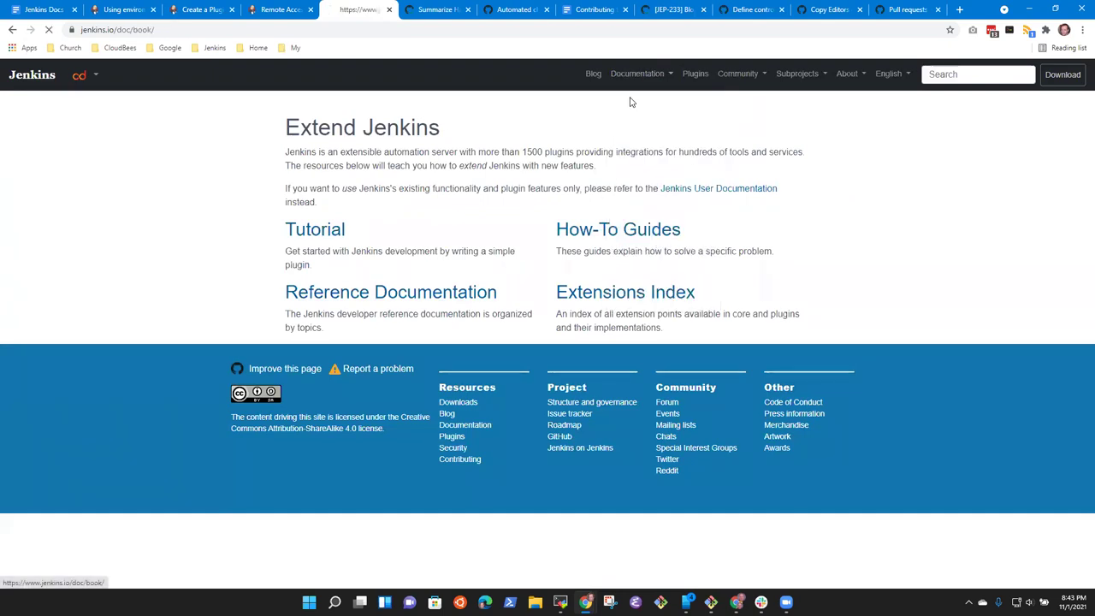
click(300, 124)
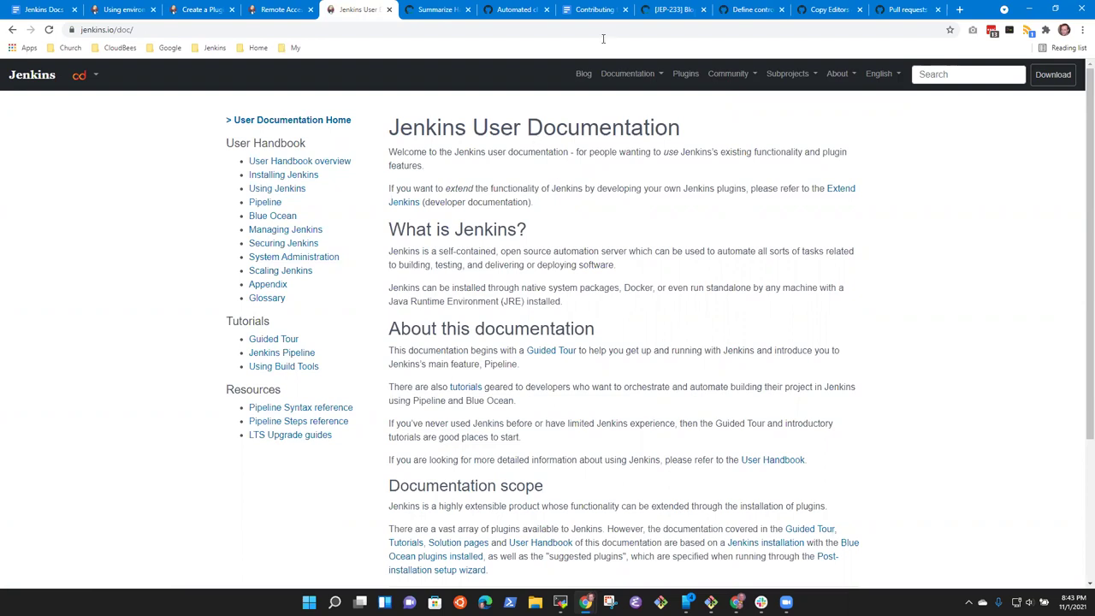
click(637, 79)
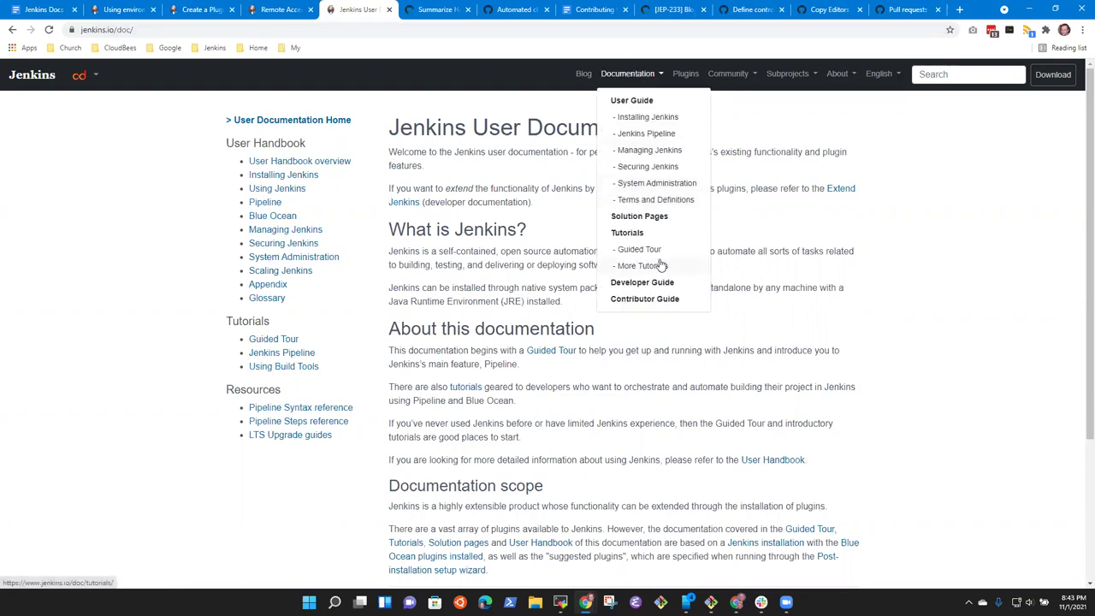
click(402, 130)
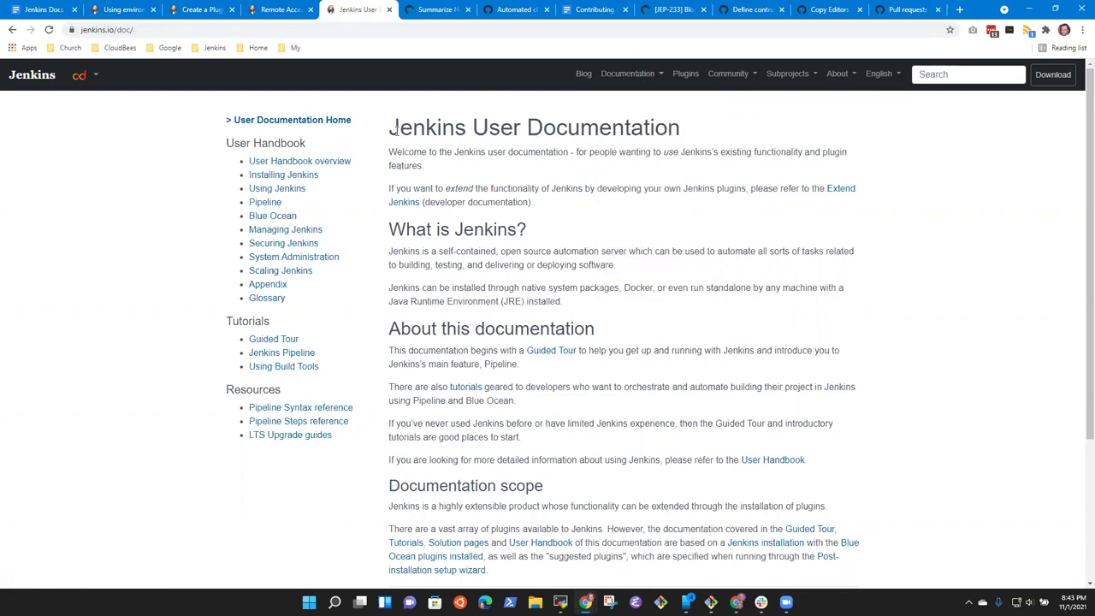
drag(396, 130, 682, 122)
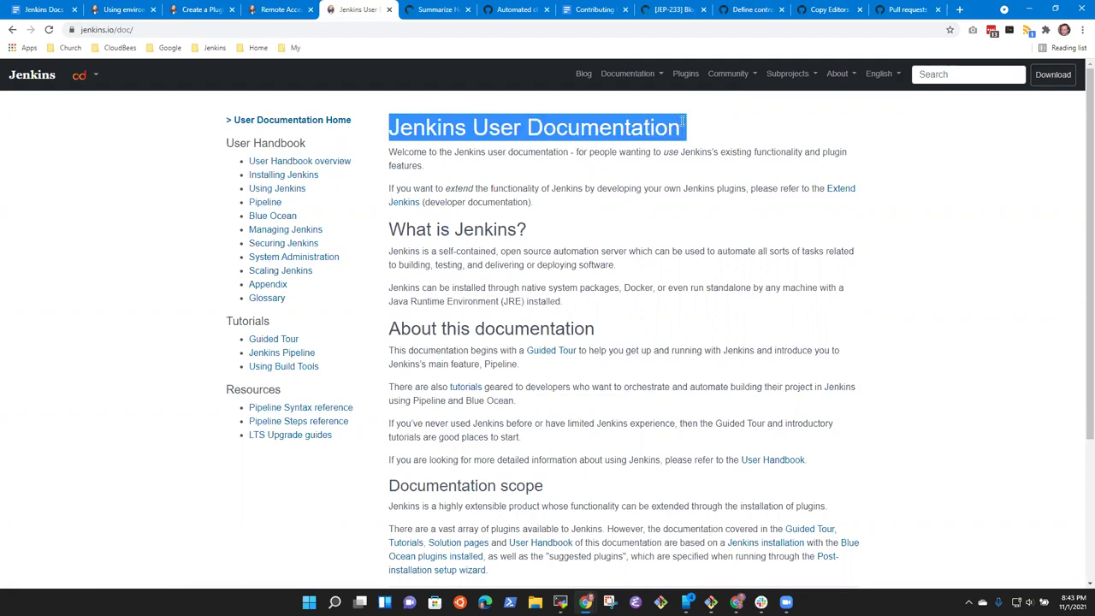
- View the Extend Jenkins page through both the Developer Guide entry and the in-text link, returning to the user documentation each time
click(637, 75)
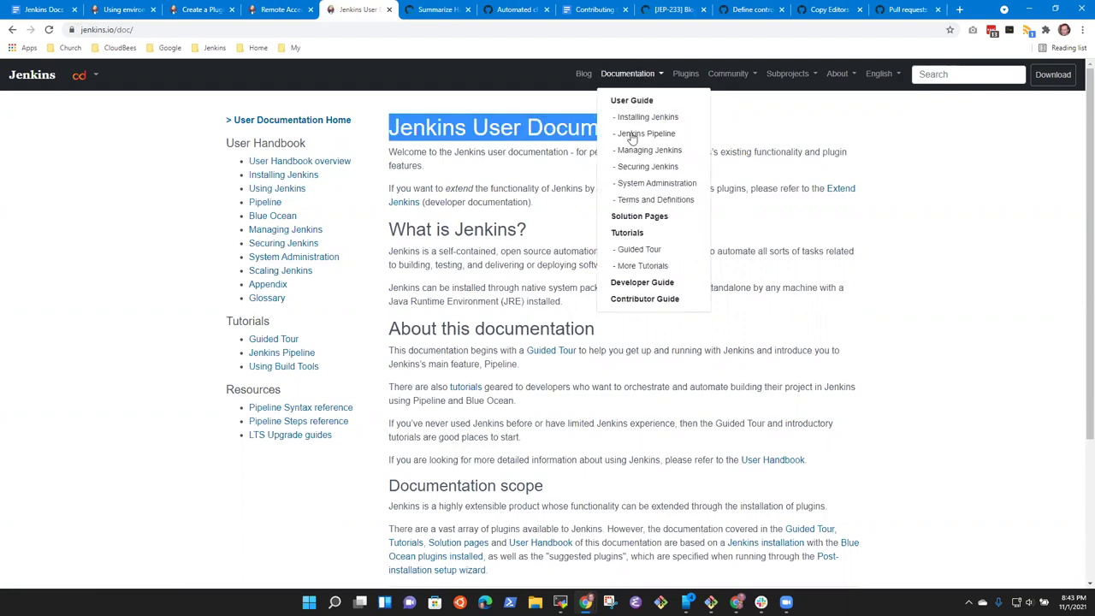
click(642, 283)
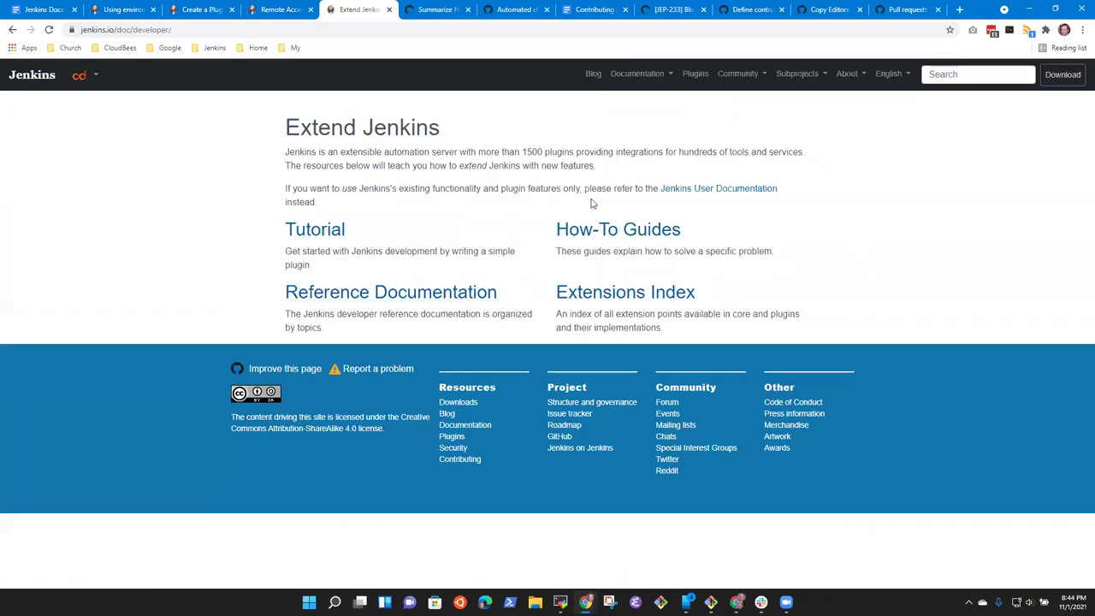
click(12, 29)
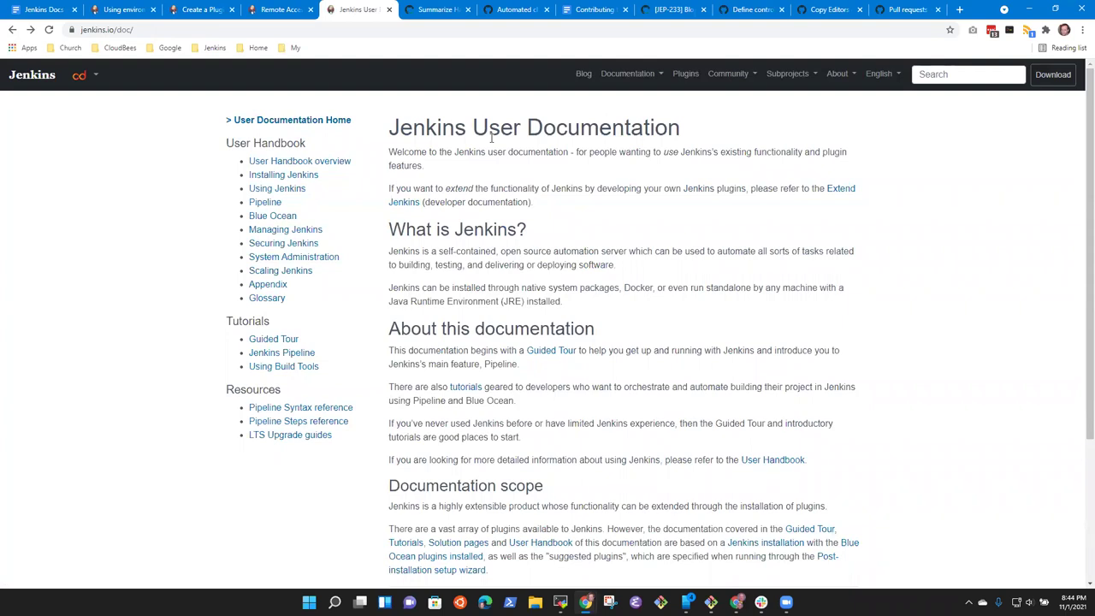
click(411, 203)
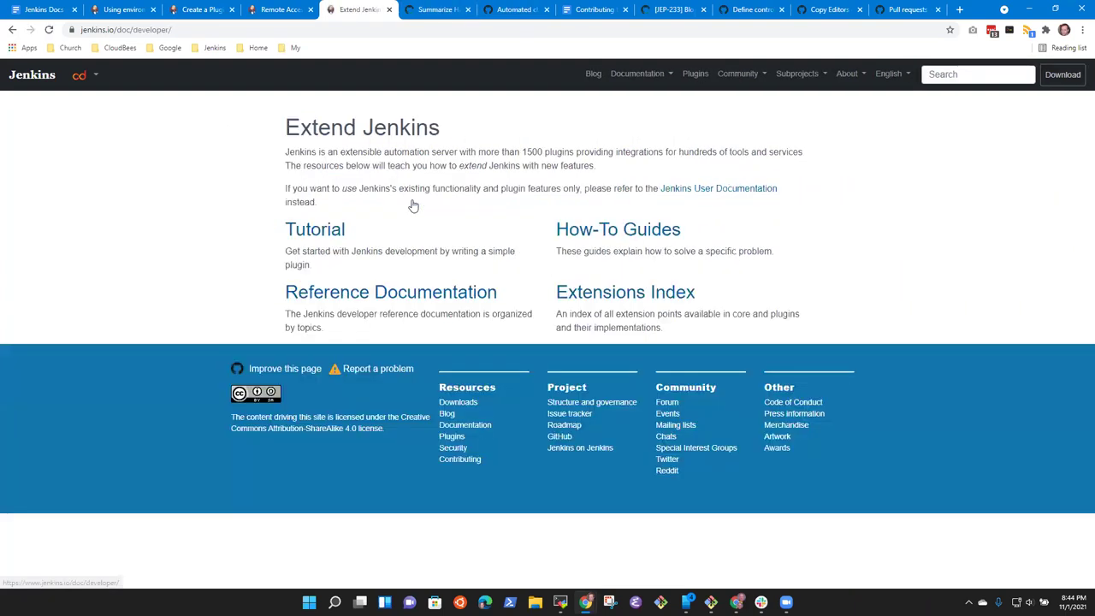
click(12, 29)
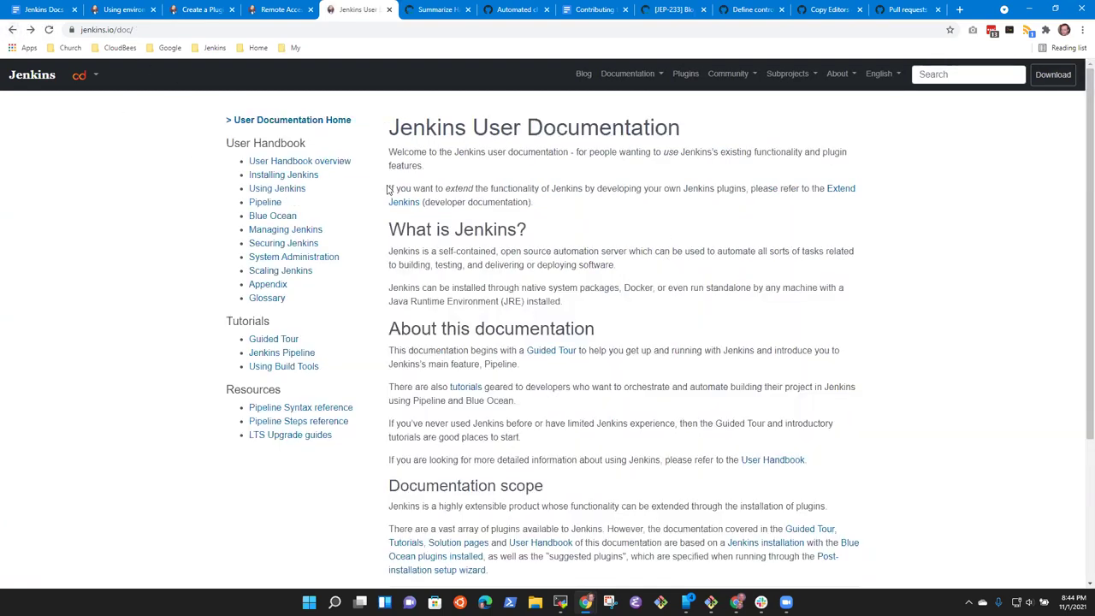
- Highlight the paragraph on extending Jenkins, follow its Extend Jenkins link and return to the user documentation
drag(390, 188, 574, 204)
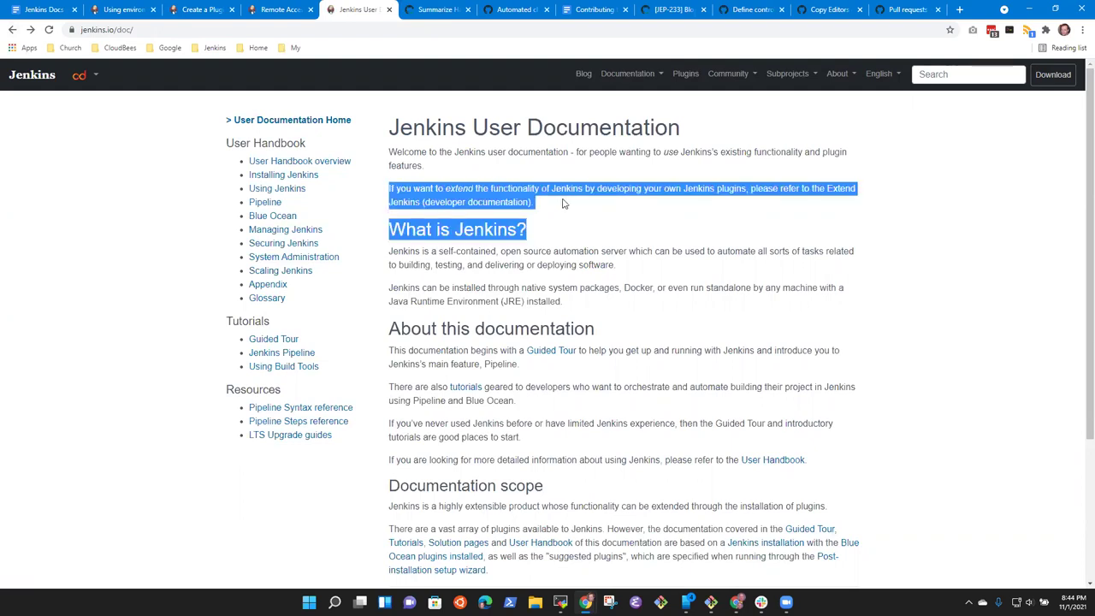
click(560, 204)
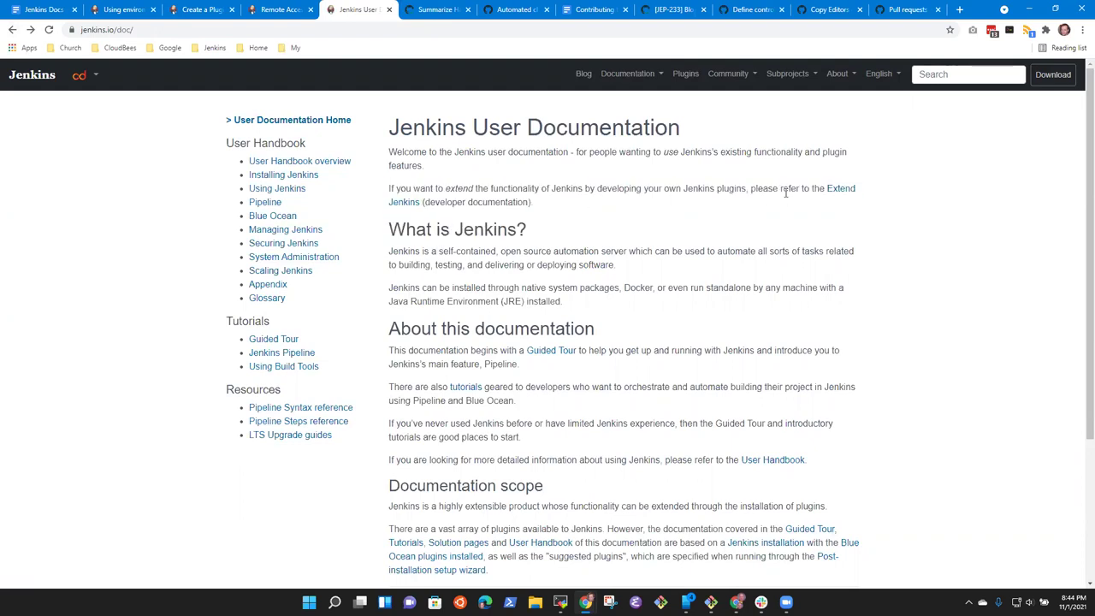
click(397, 205)
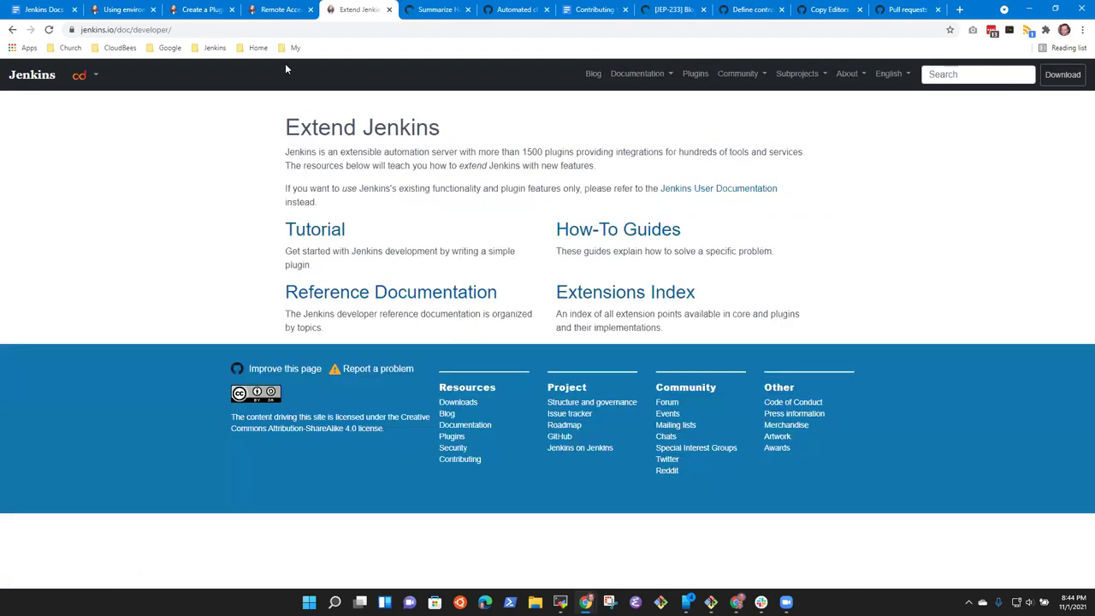
click(14, 30)
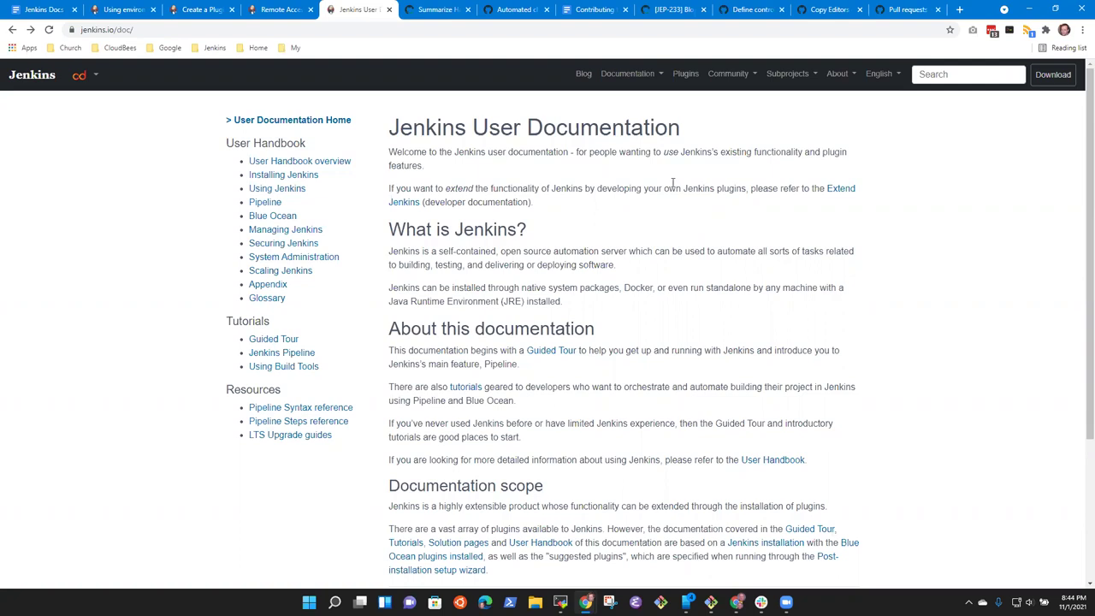
- View the Developer Guide's Extend Jenkins page and return to the user documentation
click(626, 74)
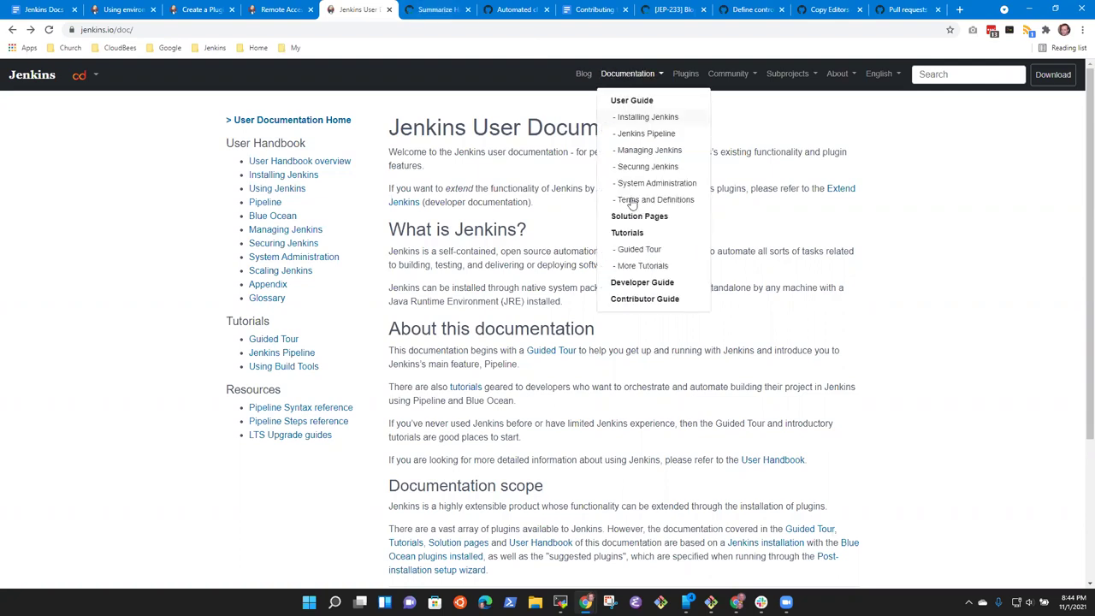
click(630, 283)
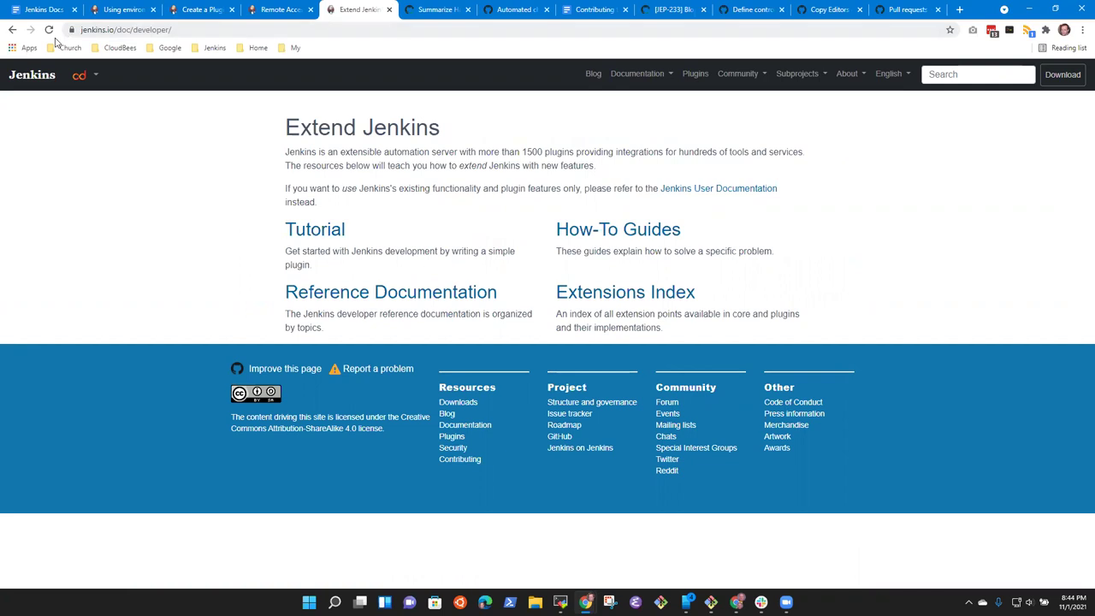
click(15, 31)
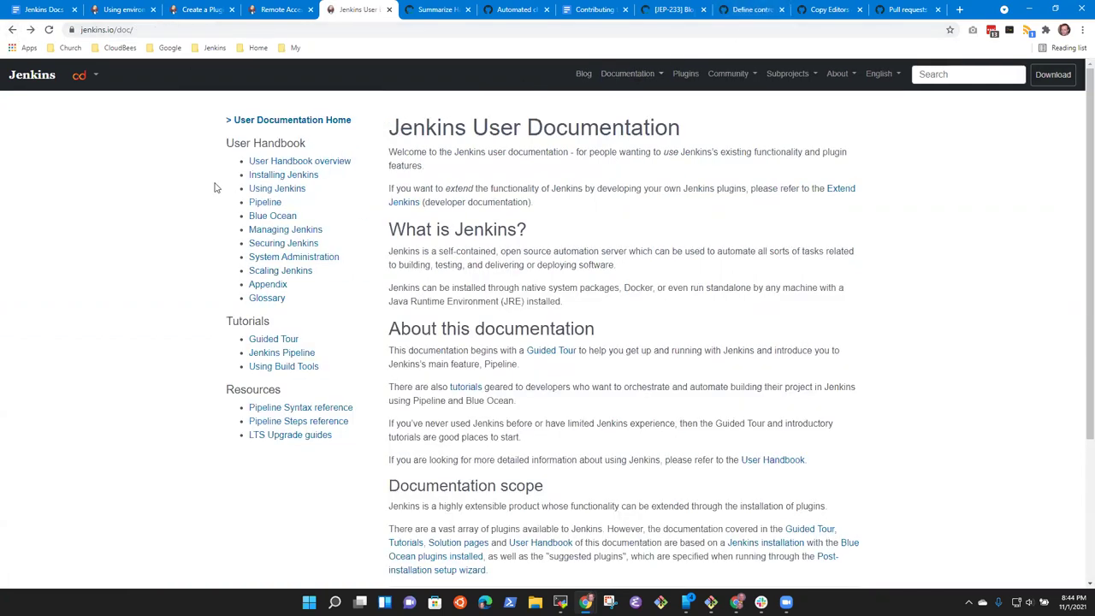
- Open the User Guide, then switch to the Developer Guide to compare their landing pages
click(627, 74)
click(637, 105)
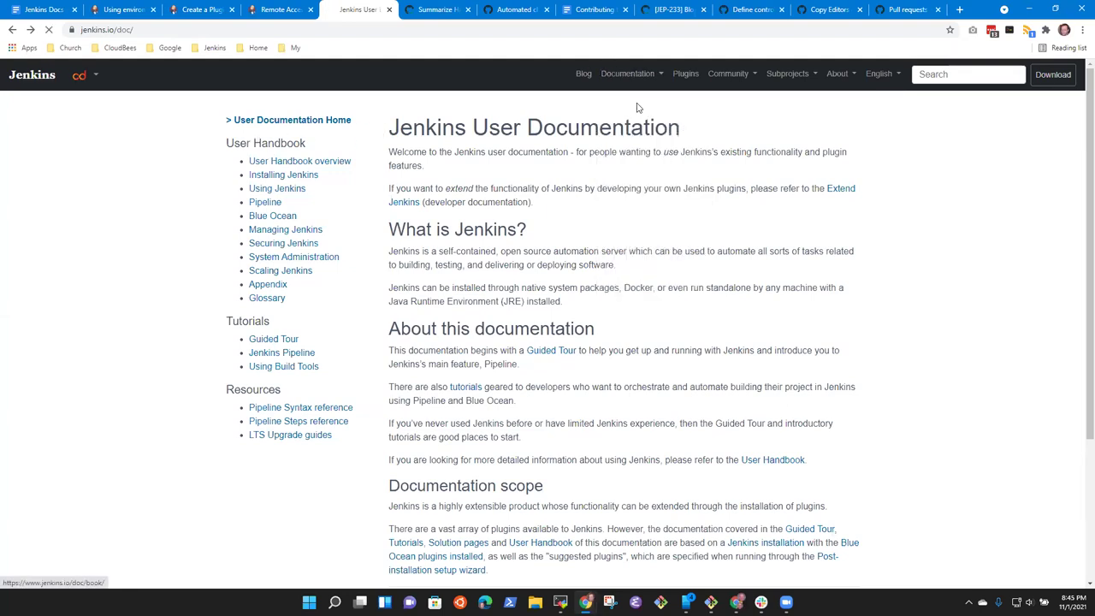
click(297, 128)
click(631, 75)
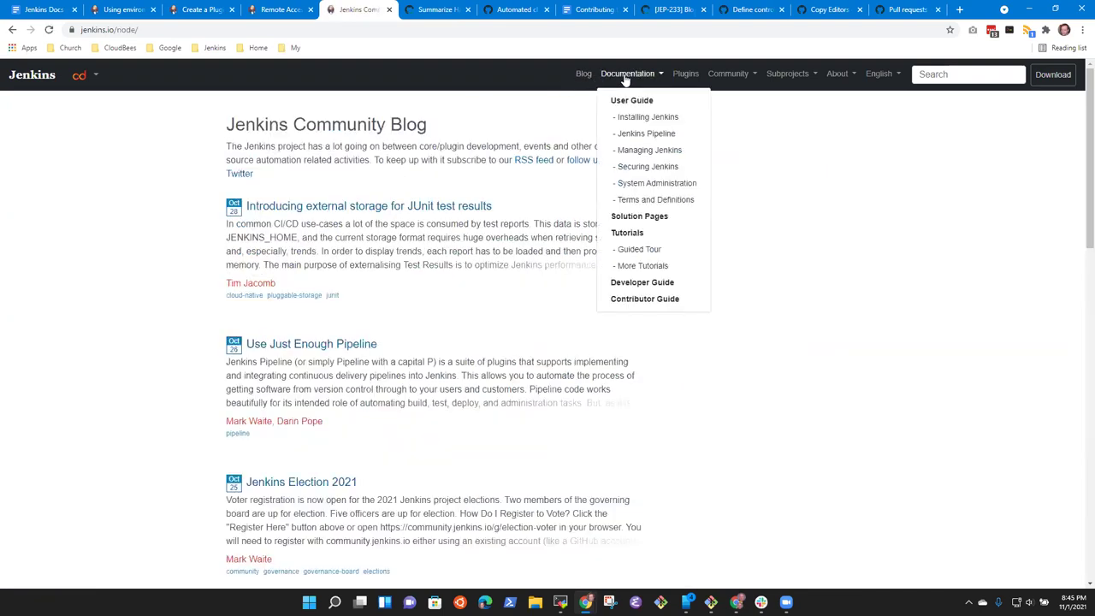
click(638, 287)
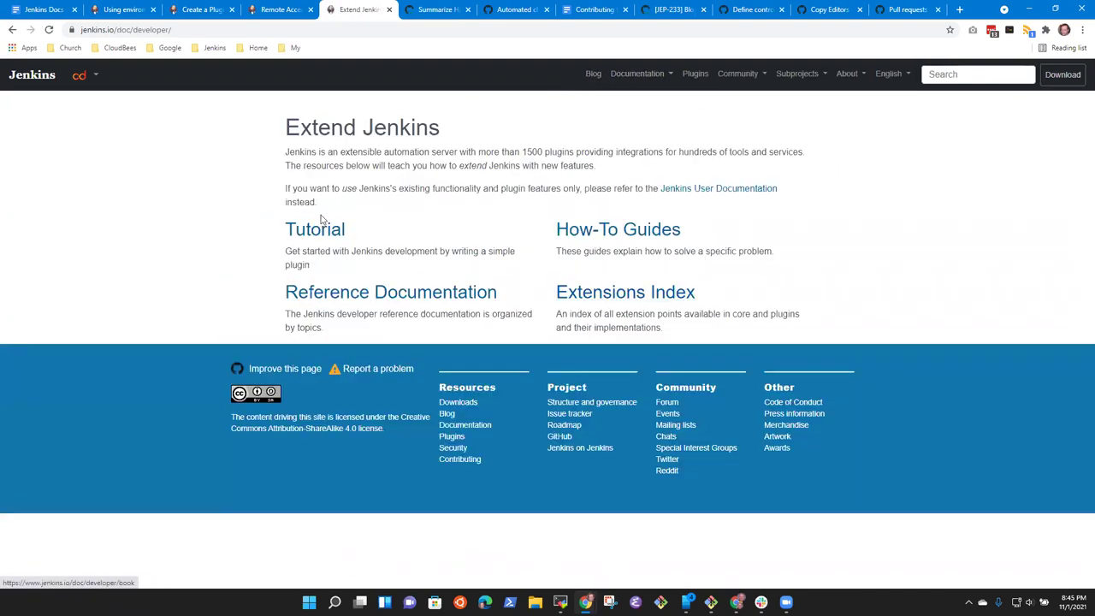
- Follow the route from the User Guide handbook index to User Documentation Home twice
click(637, 75)
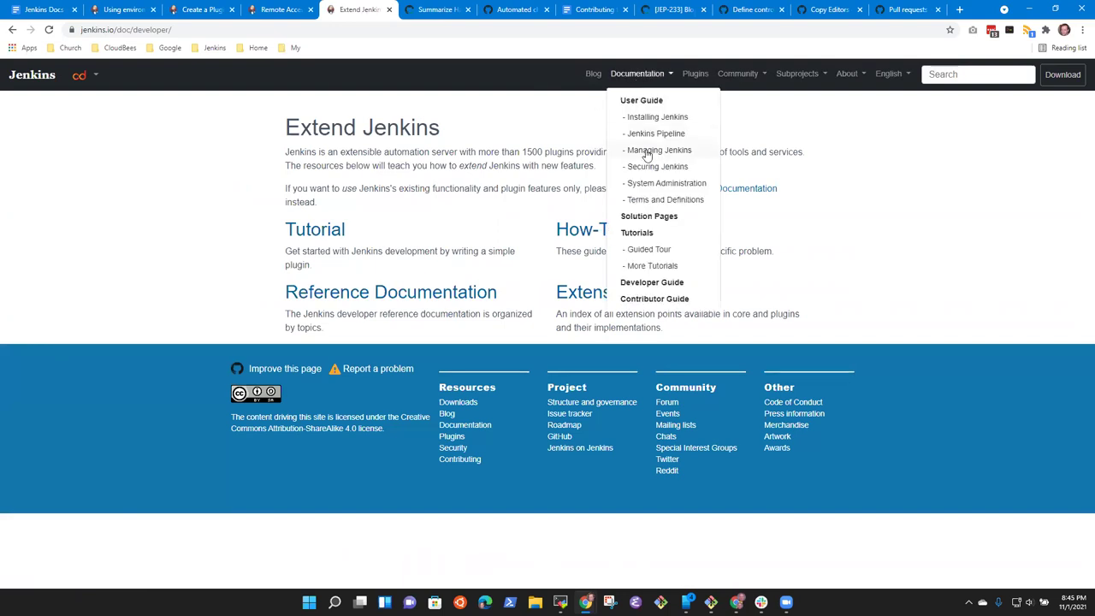
click(655, 104)
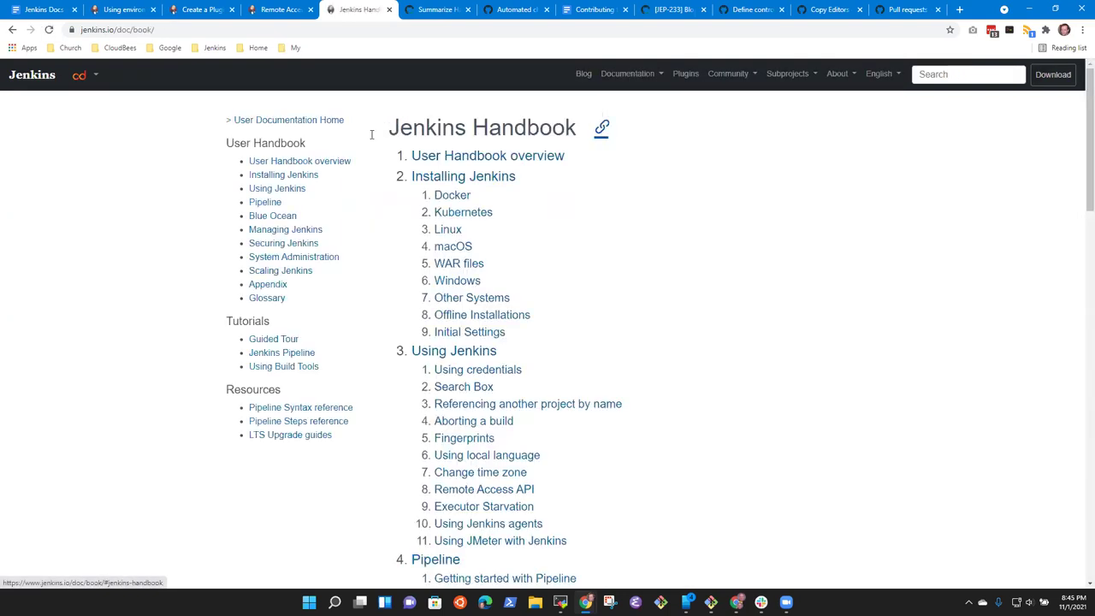
click(300, 120)
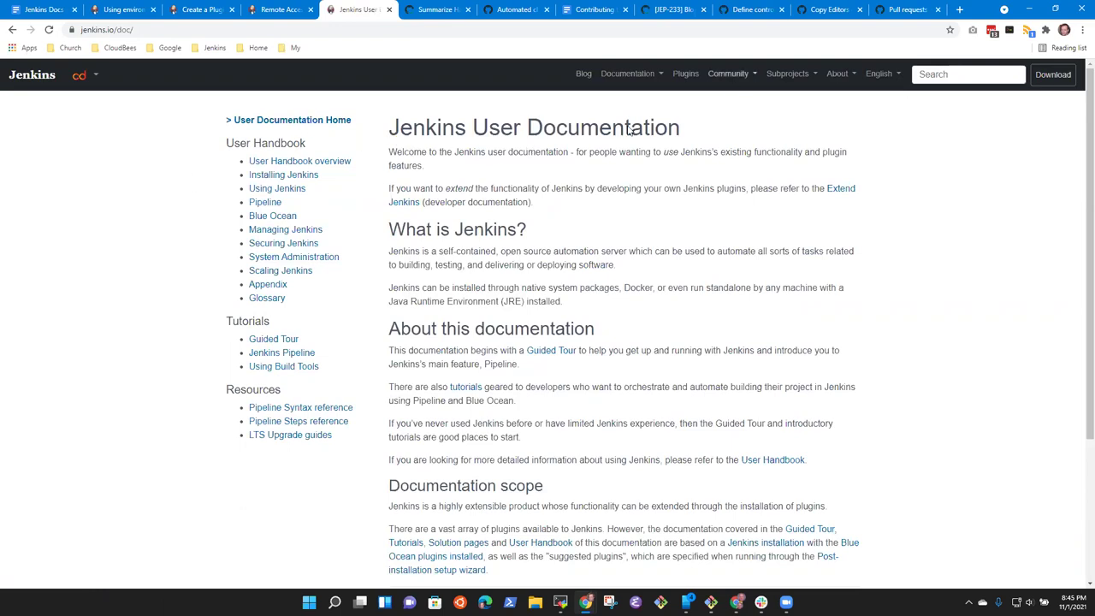
click(655, 75)
click(633, 101)
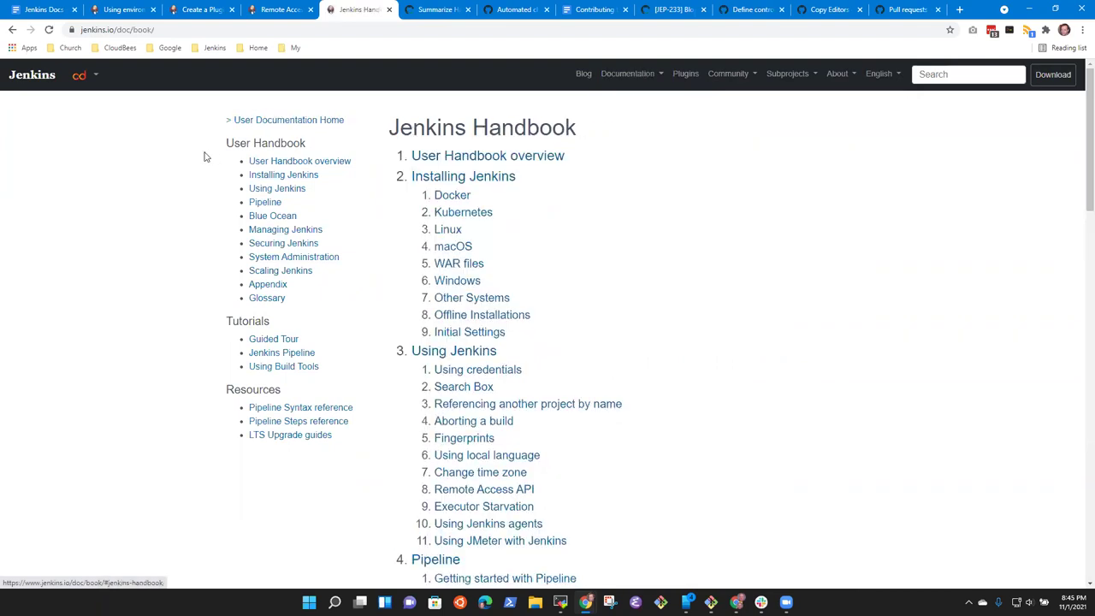
click(285, 121)
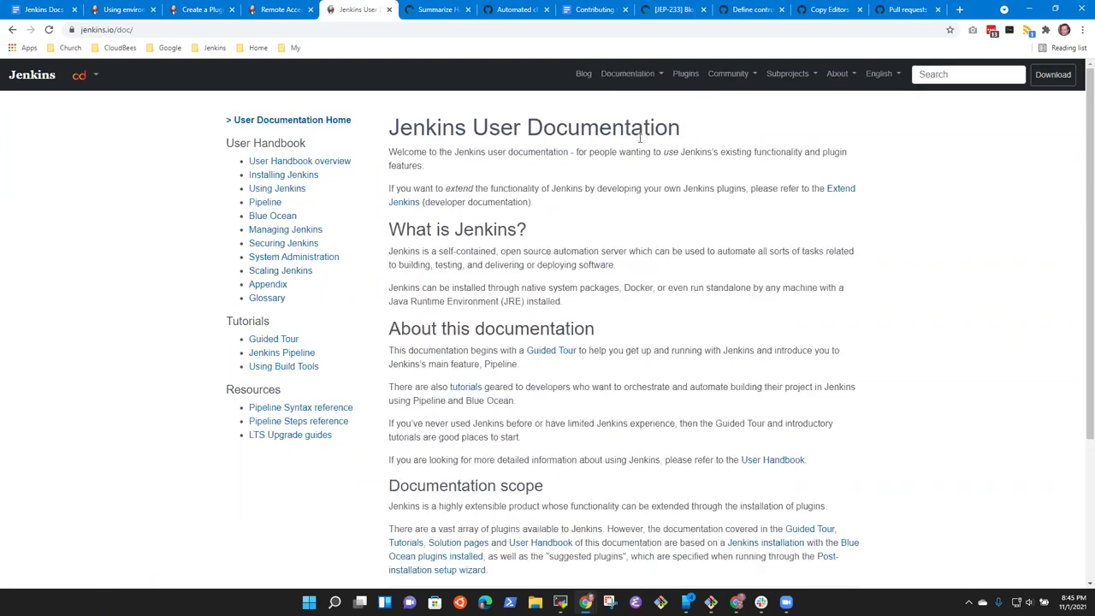
- Look over the user documentation page and the site's documentation entries, then switch to the Jenkins Docs notes
scroll(660, 163, down, 3)
scroll(650, 129, up, 3)
click(633, 74)
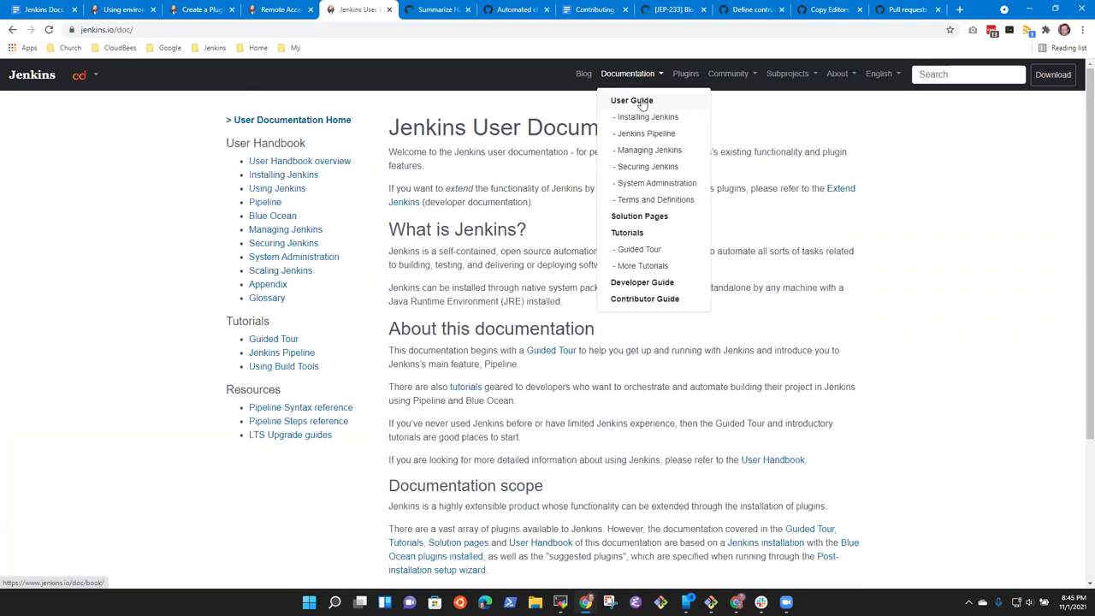
click(498, 95)
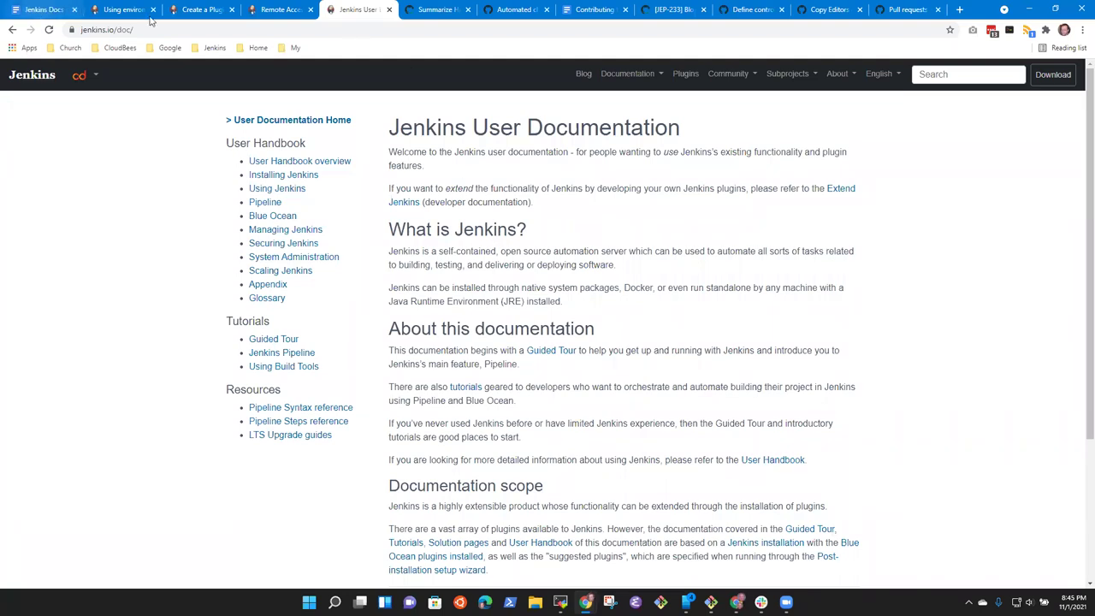
click(43, 9)
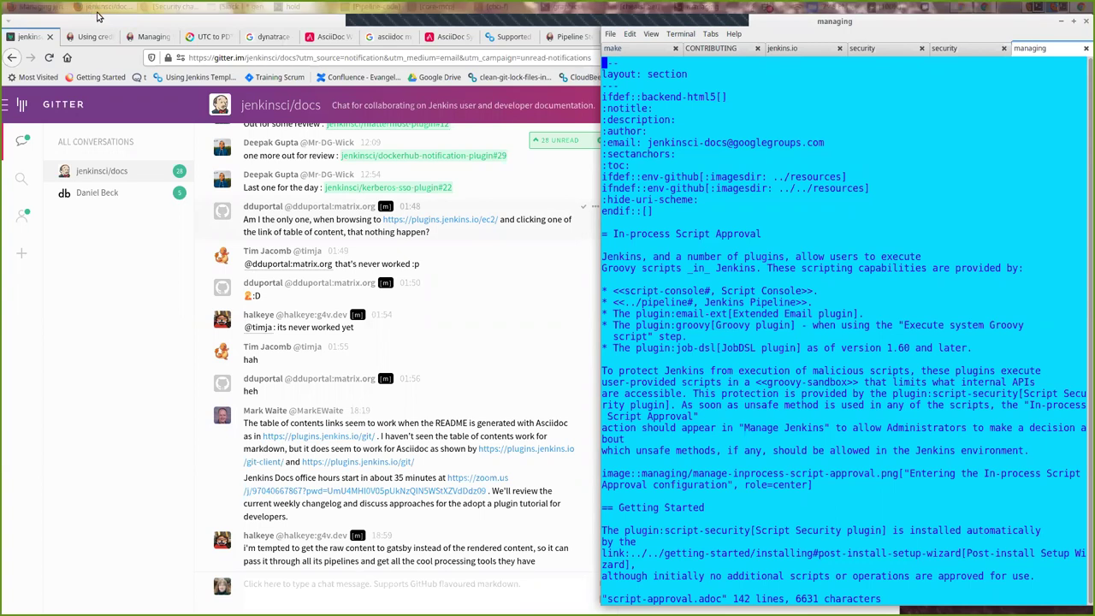
- Switch to the Firefox window showing Managing Jenkins and bring up the security/credentials draft pull request
click(48, 11)
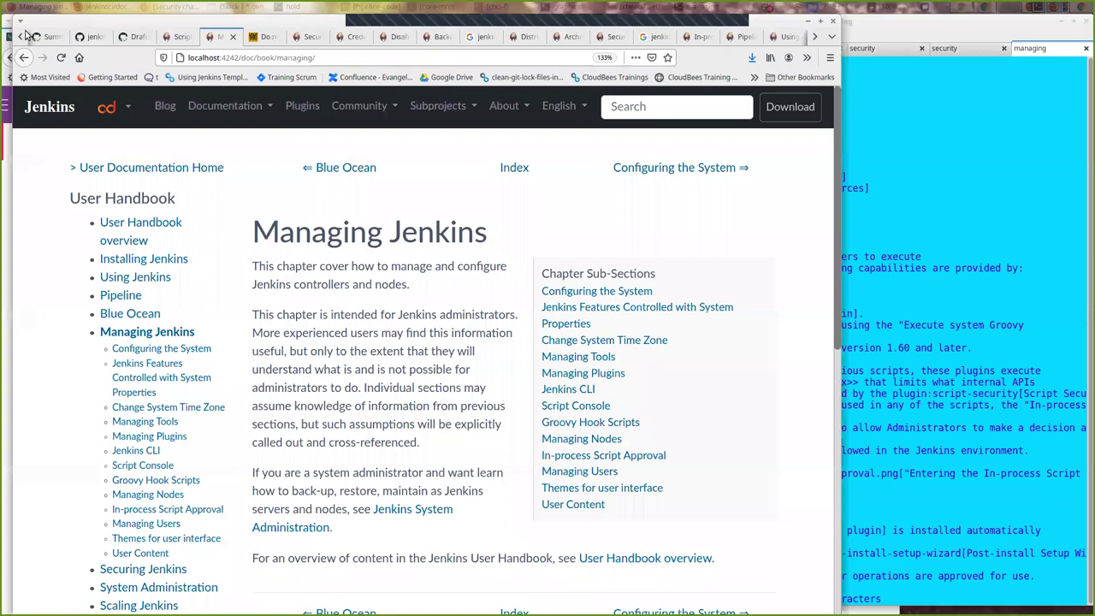
click(20, 37)
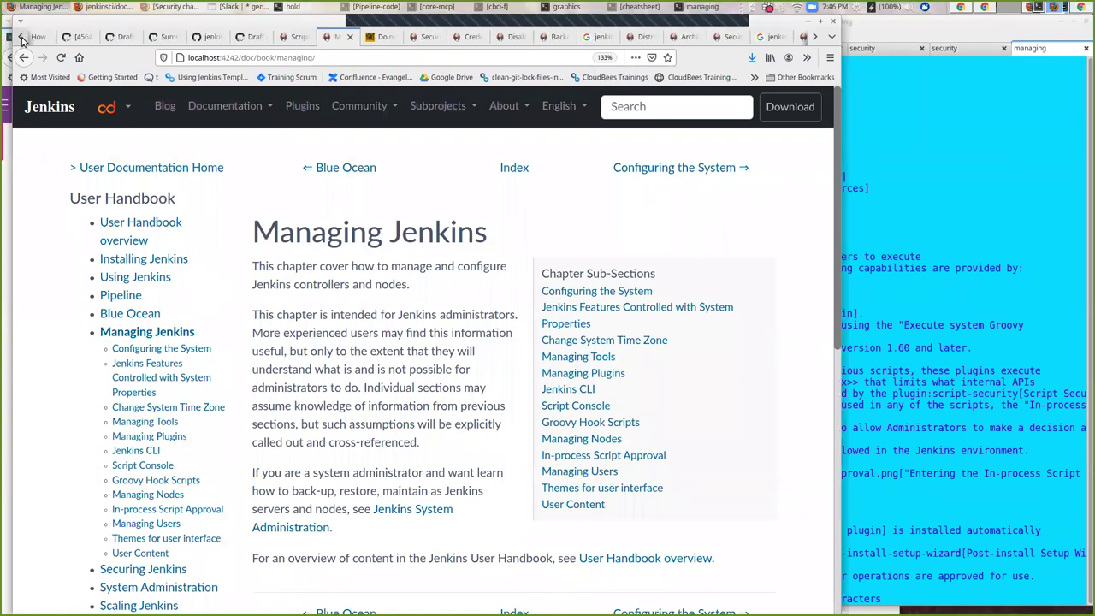
click(21, 37)
click(20, 36)
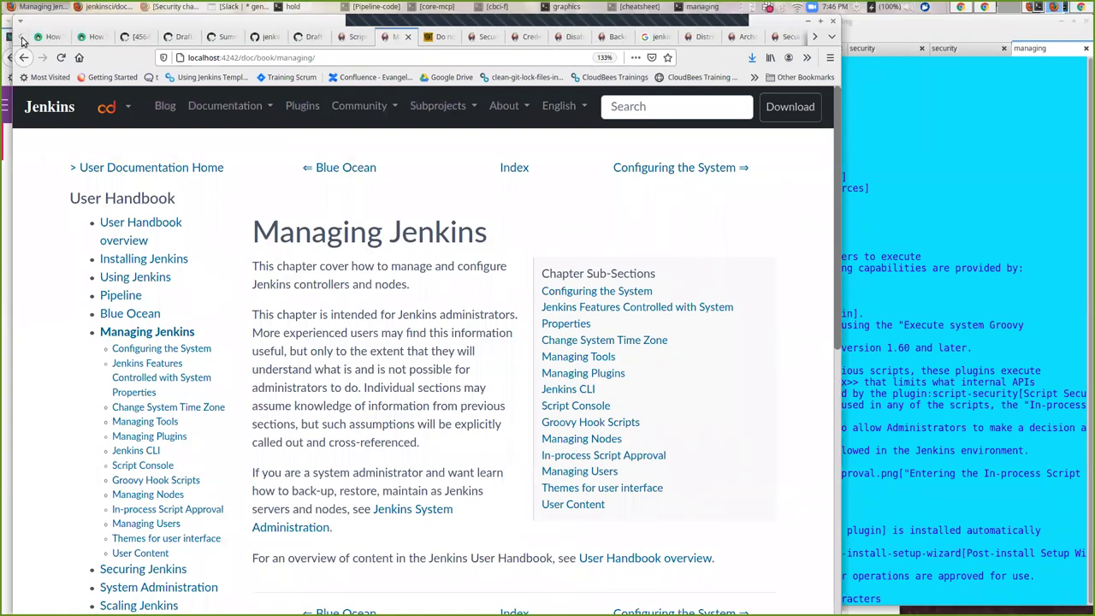
click(171, 40)
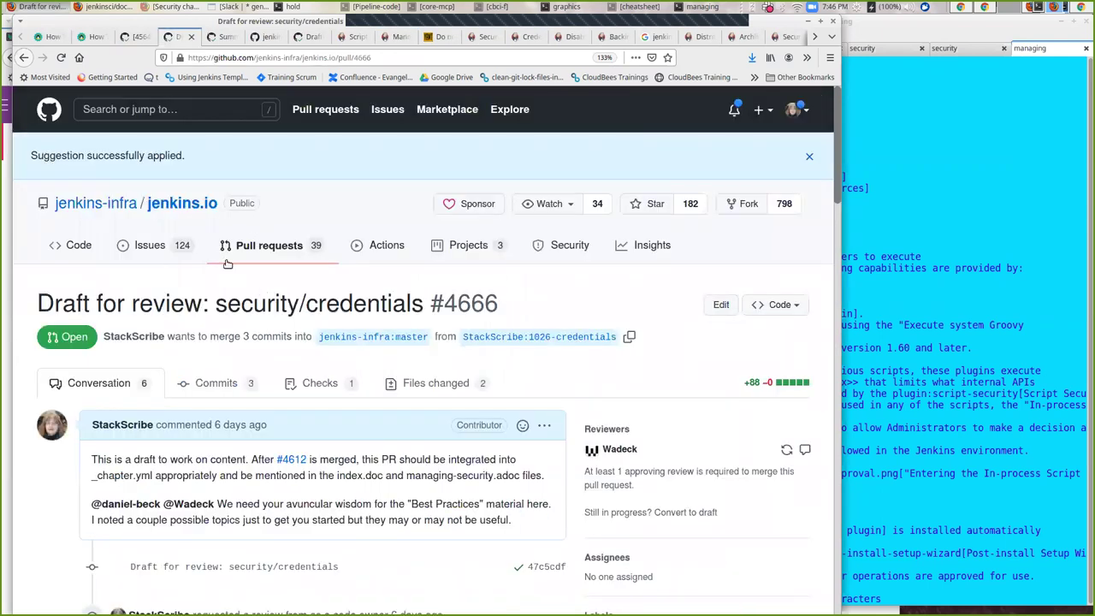
- Open the "Summarize Hacktoberfest results in a blog post" pull request from the jenkins.io pull request list
click(274, 246)
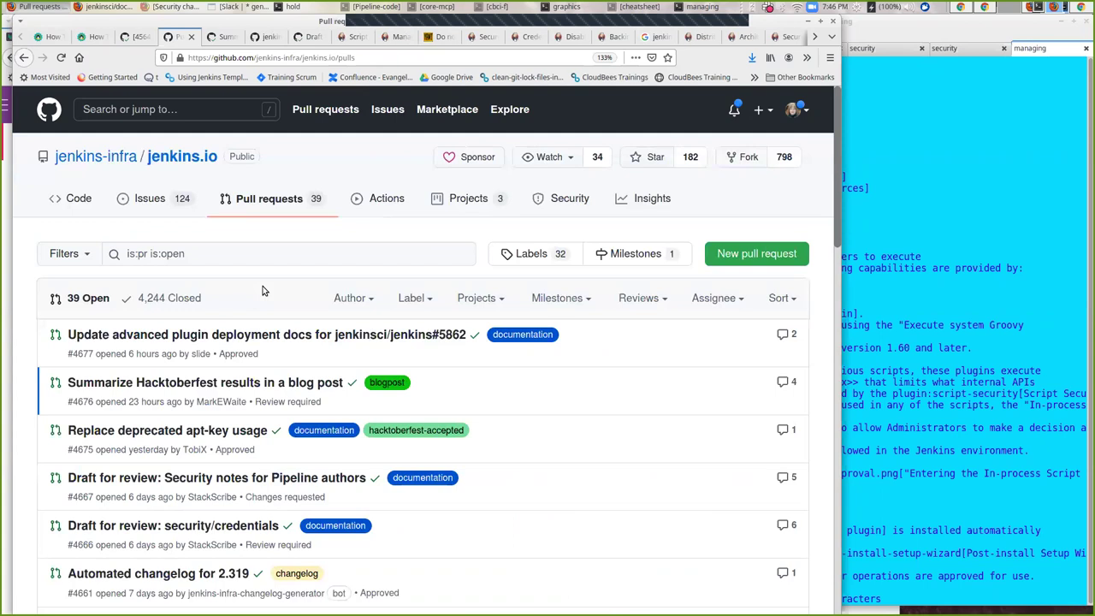
scroll(263, 291, down, 1)
scroll(261, 293, down, 1)
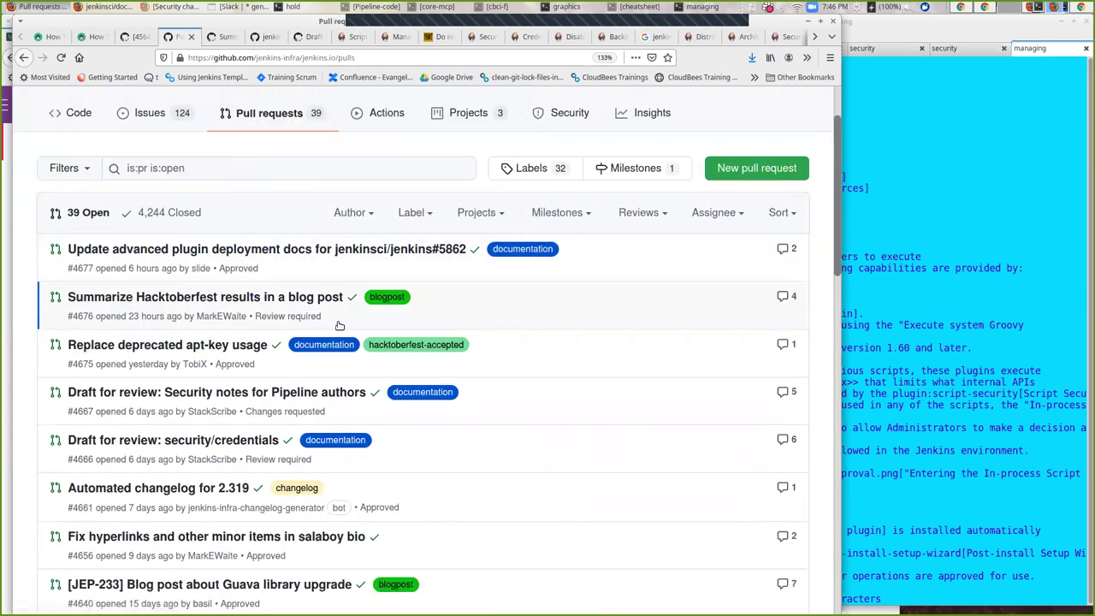
click(192, 300)
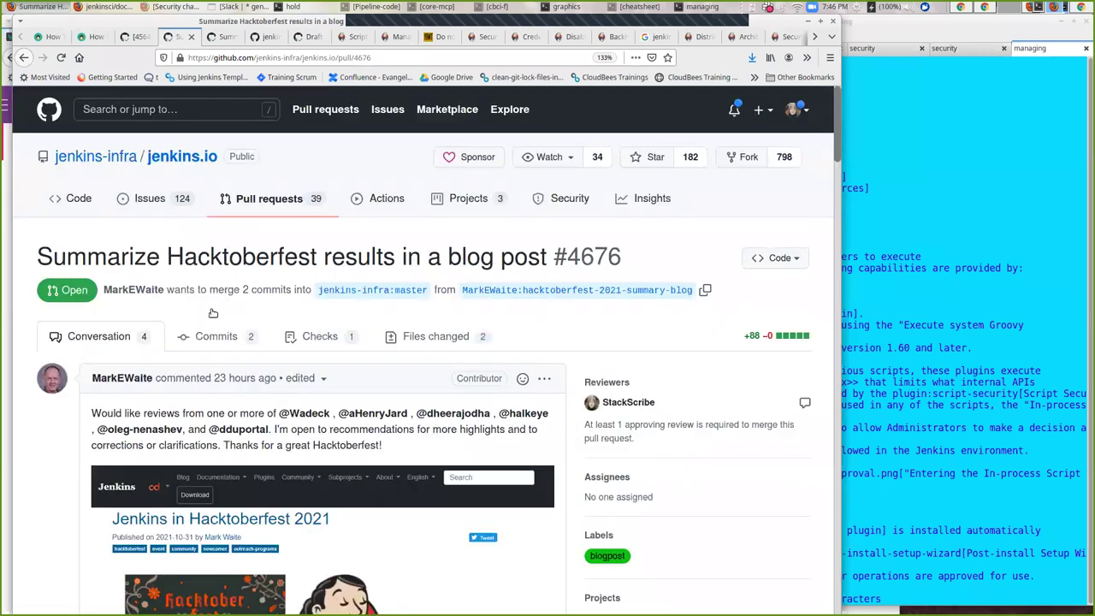
- Examine the blog post preview through its Thanks to All section and the first review comment on it
scroll(213, 313, down, 1)
scroll(213, 313, down, 8)
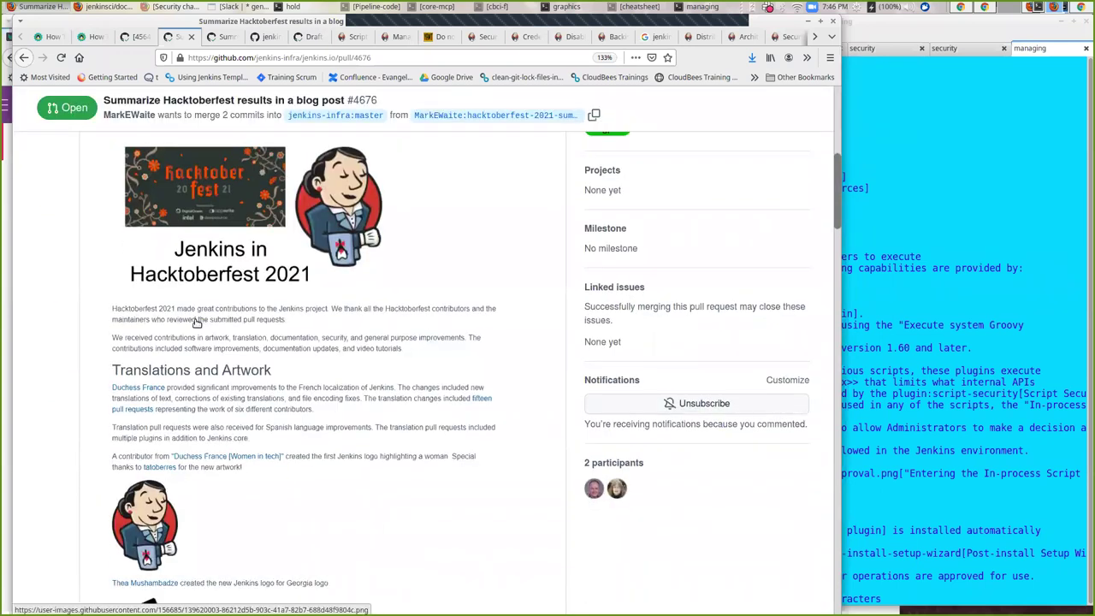
scroll(195, 319, down, 1)
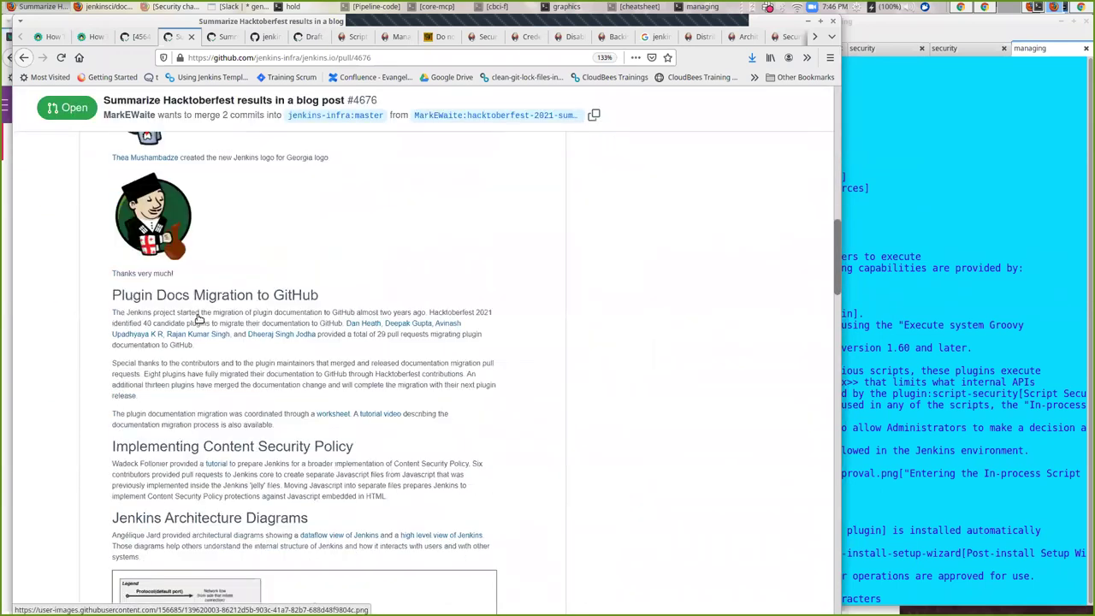
scroll(202, 315, down, 2)
scroll(202, 315, down, 10)
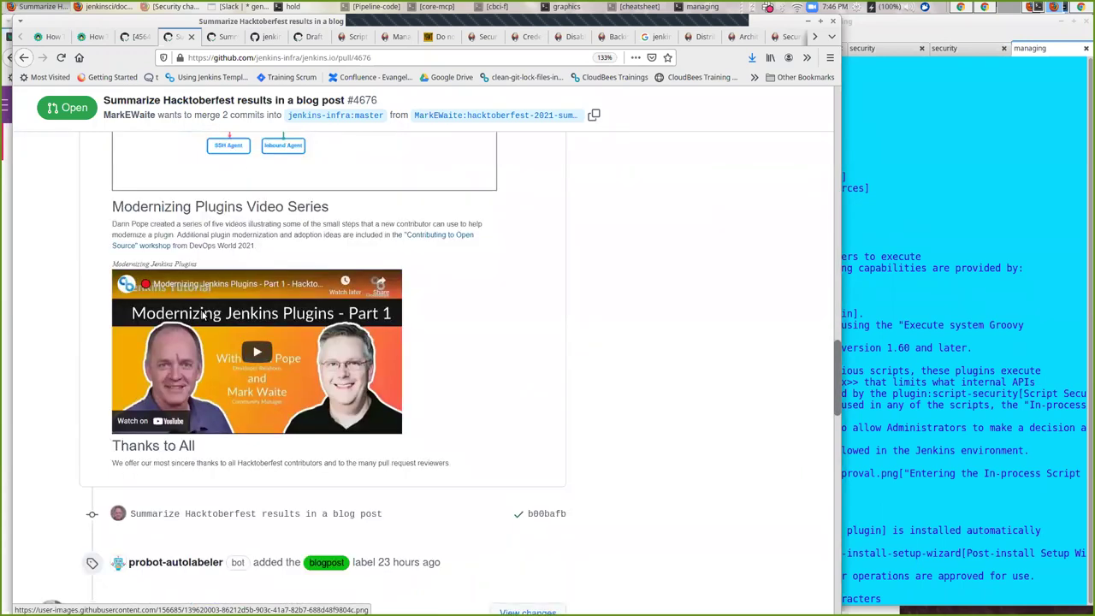
scroll(201, 313, down, 1)
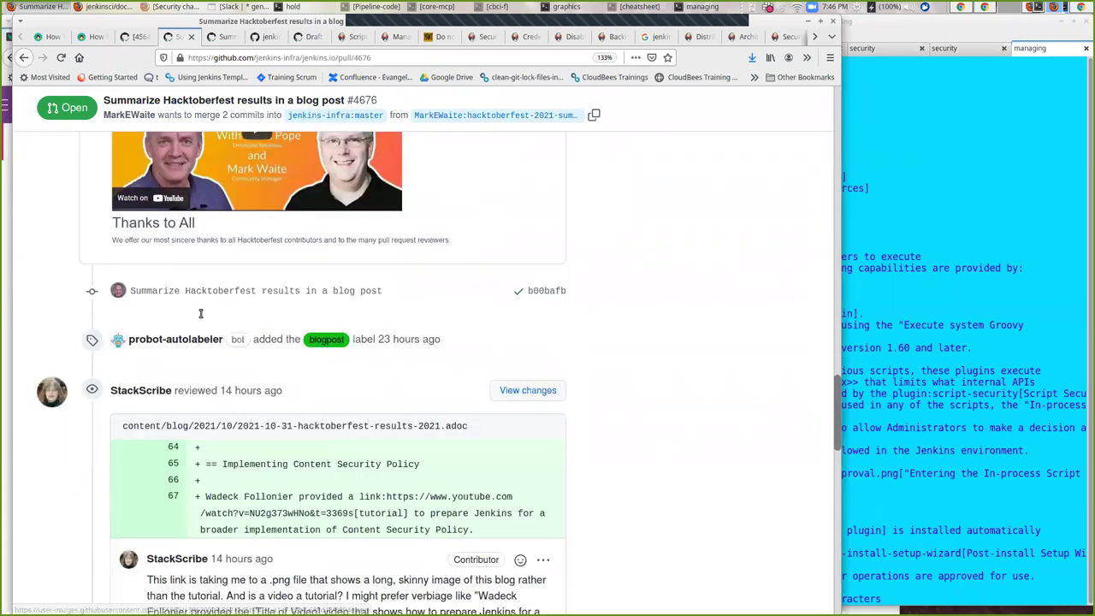
scroll(201, 317, down, 4)
scroll(202, 317, up, 4)
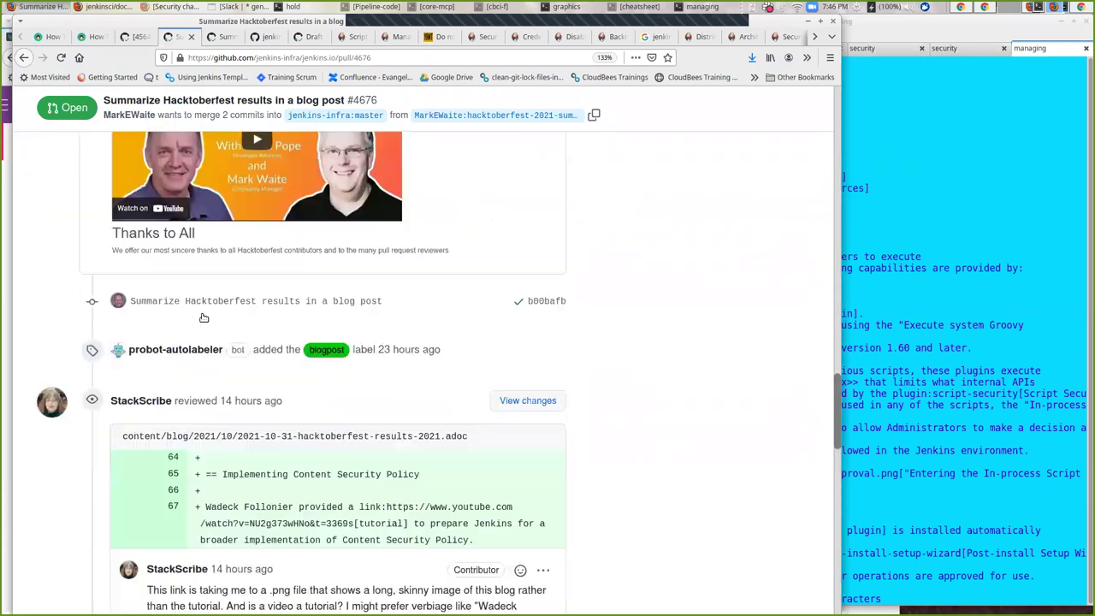
scroll(215, 313, up, 1)
scroll(257, 338, up, 2)
scroll(257, 342, down, 3)
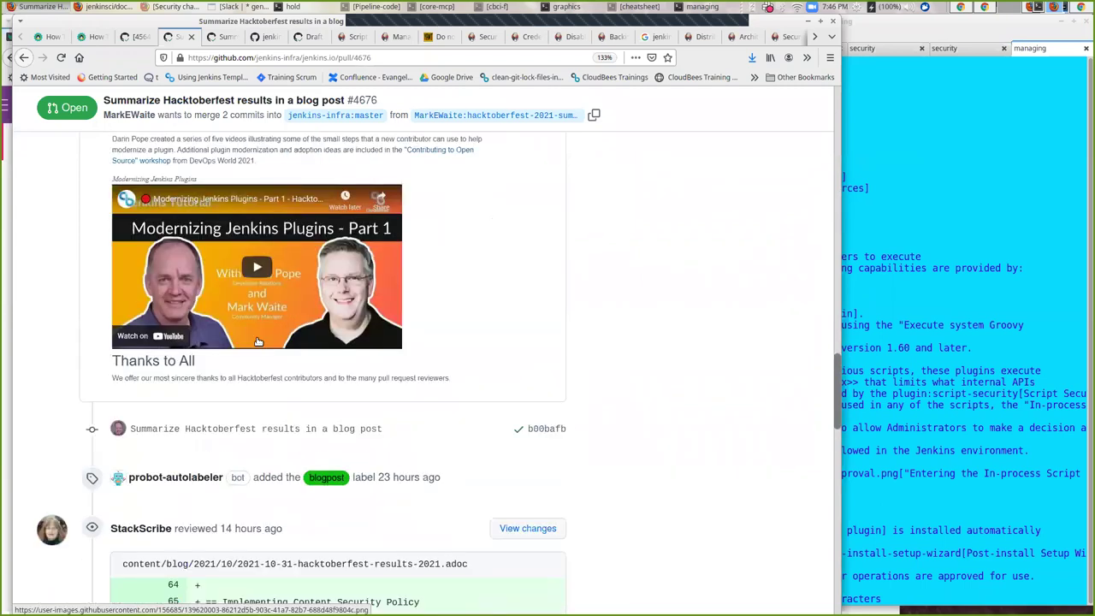
scroll(256, 337, up, 1)
scroll(258, 342, down, 1)
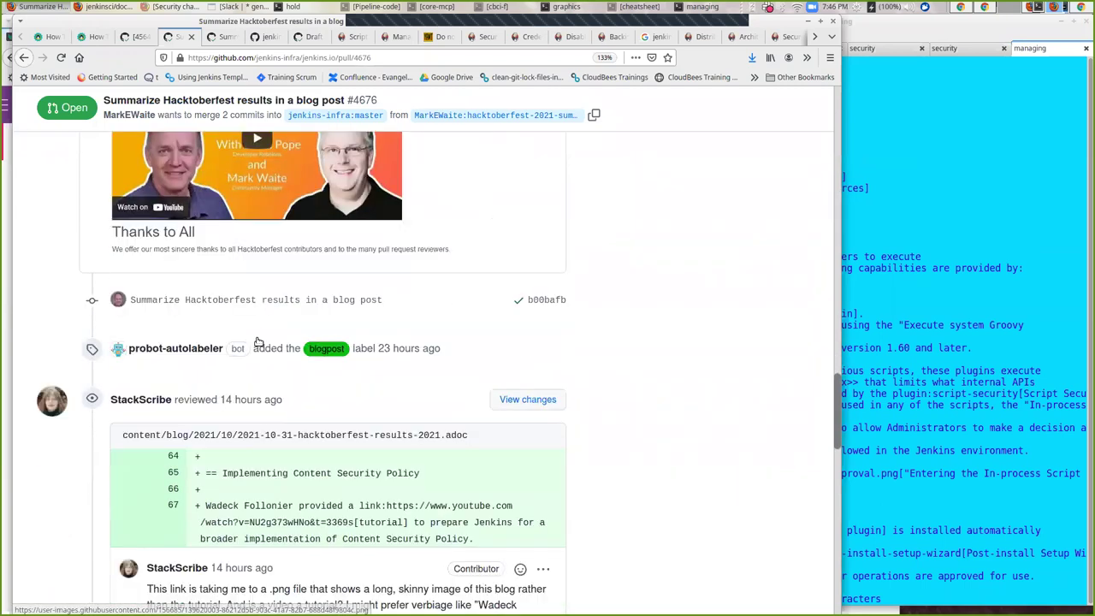
- Look back over the blog post preview from the architecture diagrams up to its opening
scroll(258, 342, up, 7)
scroll(258, 341, up, 3)
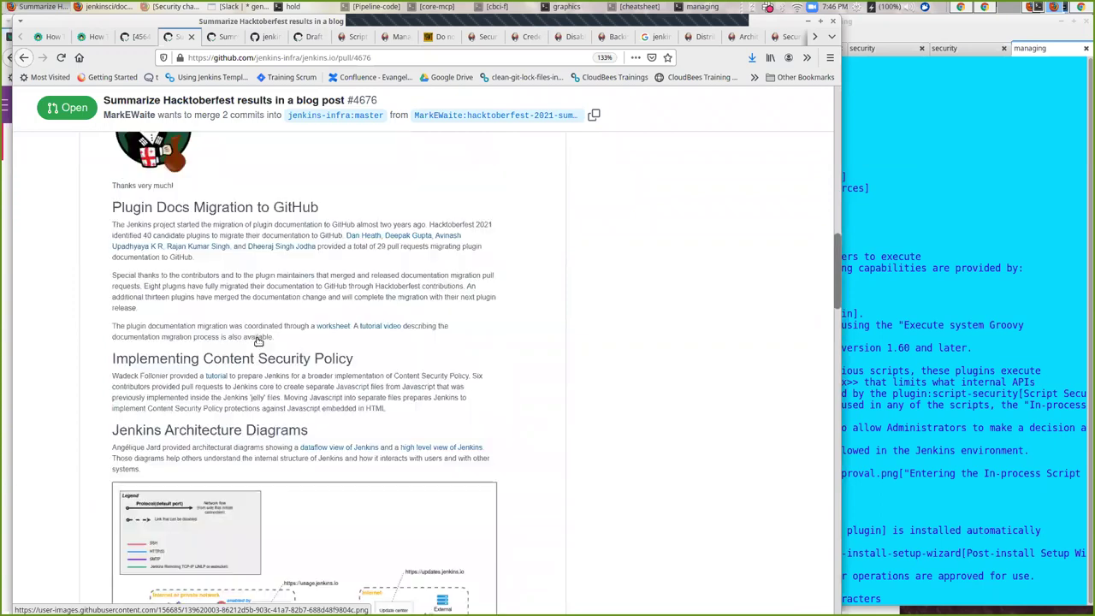
scroll(258, 340, up, 1)
scroll(261, 338, up, 2)
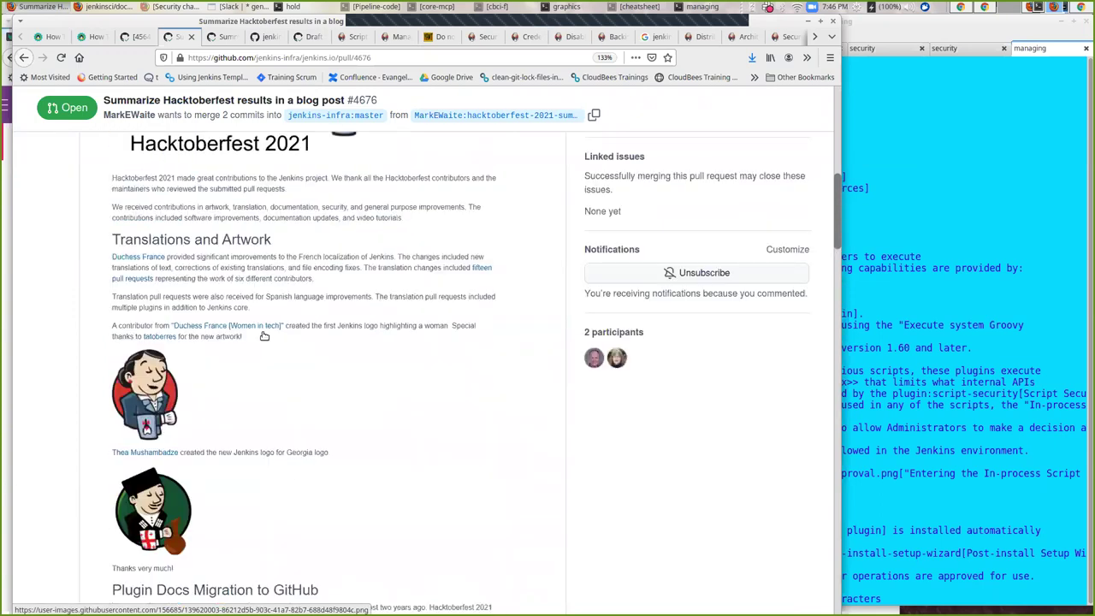
scroll(263, 331, up, 1)
scroll(266, 327, up, 1)
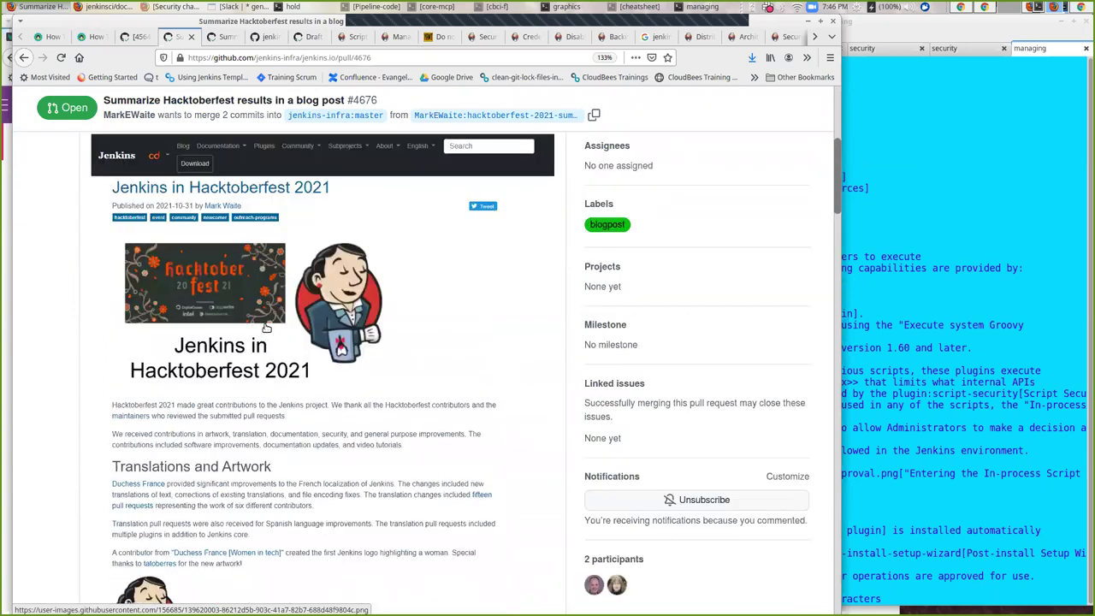
scroll(266, 328, down, 2)
scroll(432, 345, up, 3)
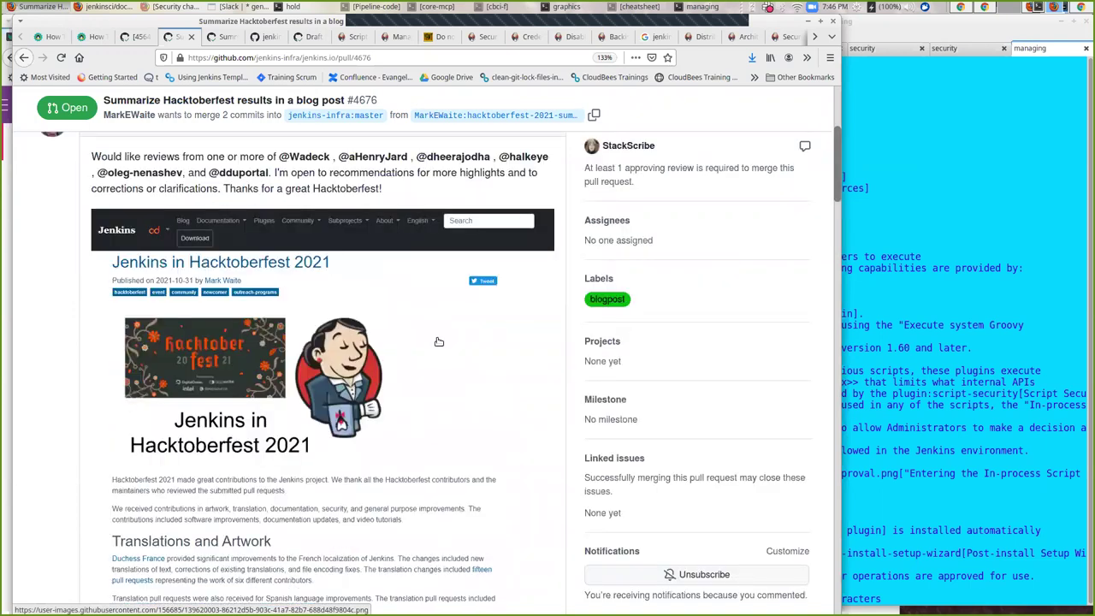
- Open the pull request's changed files in a new tab and find the review thread under the Implementing Content Security Policy paragraph
scroll(436, 342, up, 3)
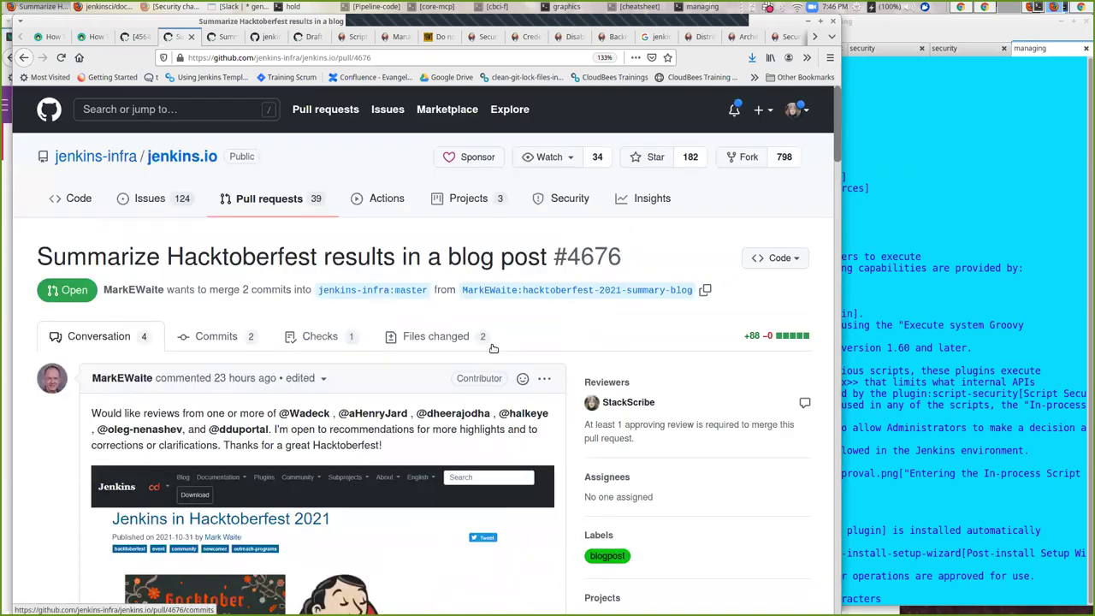
click(492, 346)
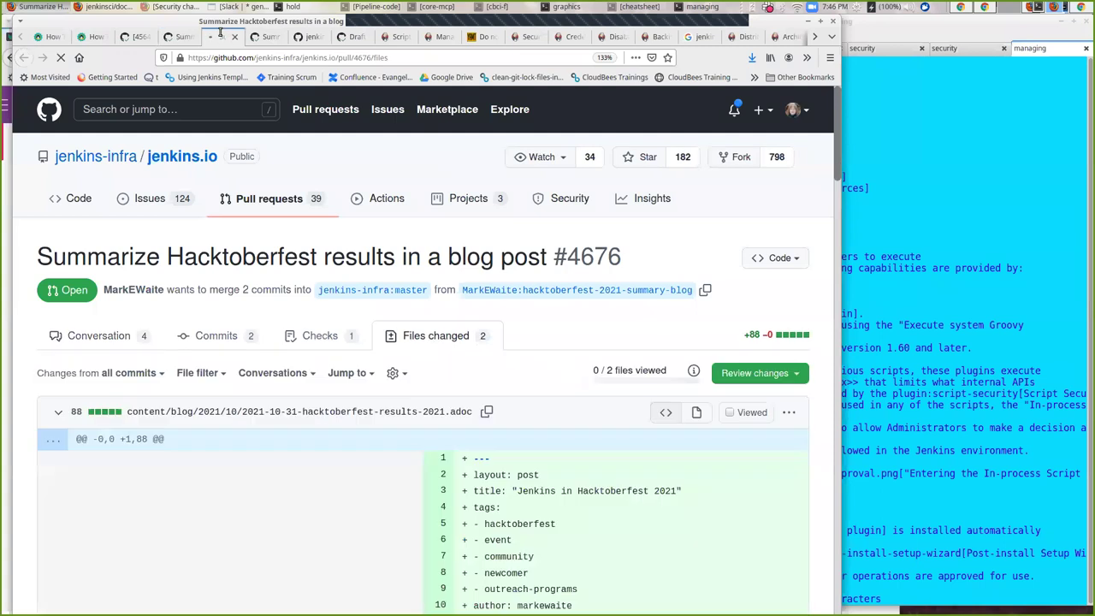
scroll(501, 425, down, 3)
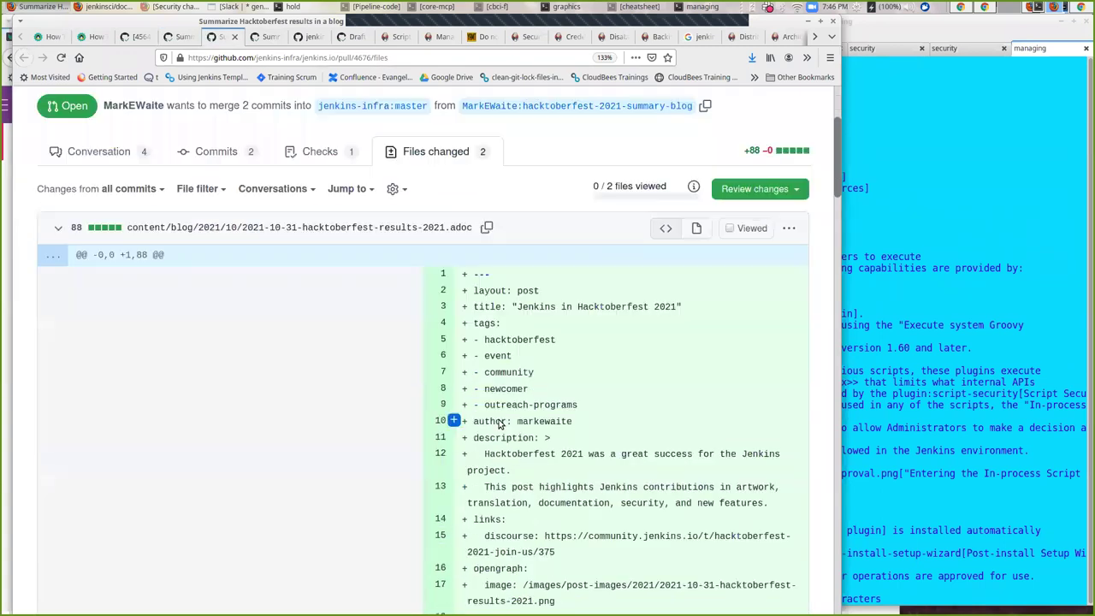
scroll(500, 418, down, 7)
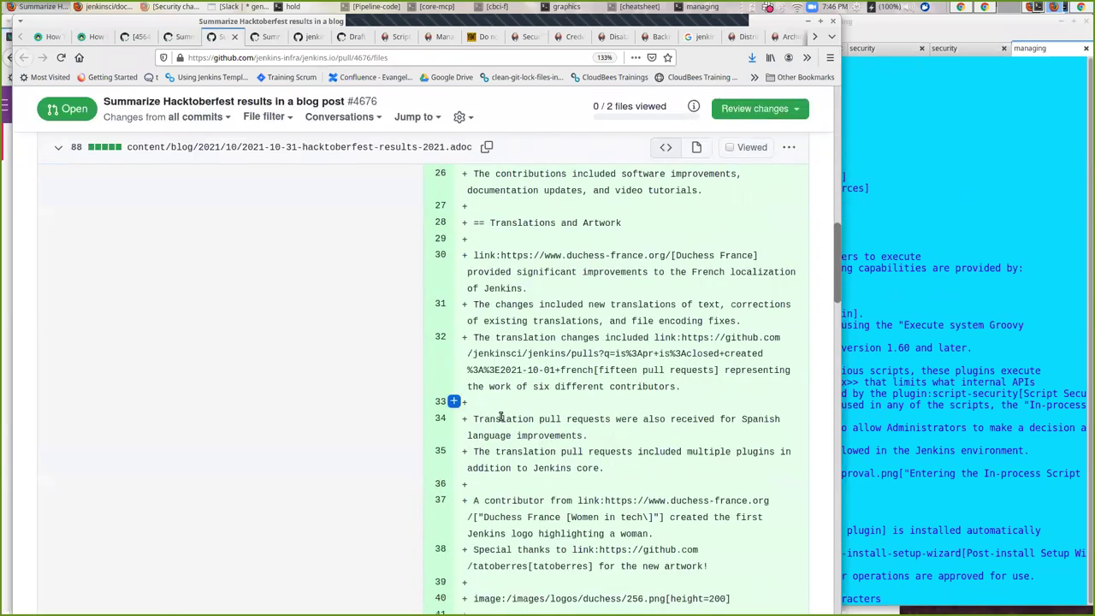
scroll(504, 412, down, 2)
scroll(508, 410, down, 6)
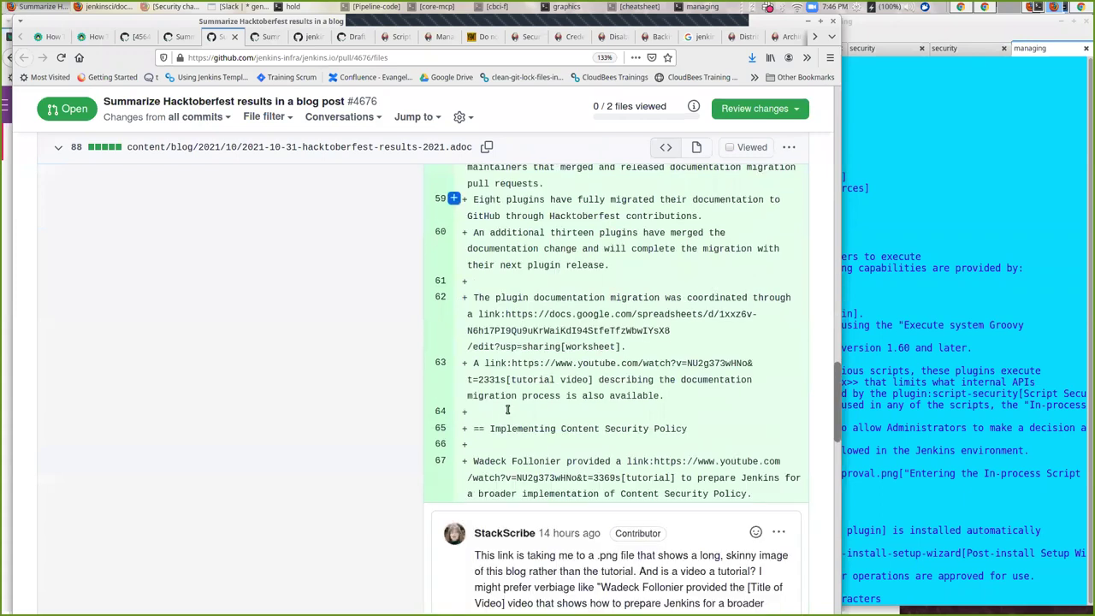
scroll(505, 410, down, 7)
scroll(513, 304, up, 4)
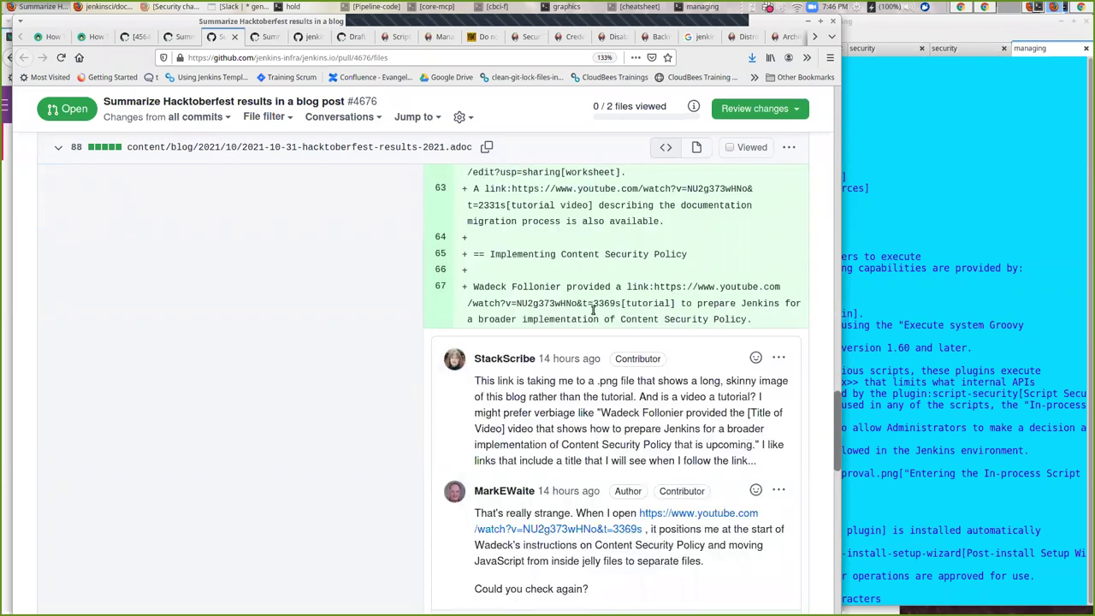
- Open the YouTube tutorial URL from line 67 of the blog source in a new tab and view the video page
right_click(689, 287)
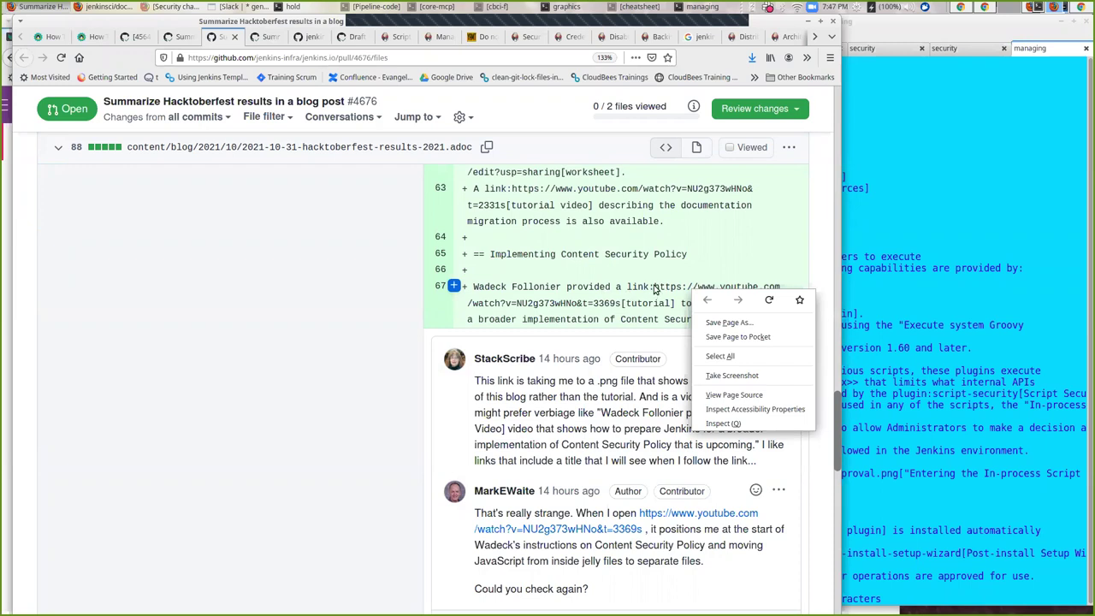
click(655, 288)
drag(655, 288, 622, 304)
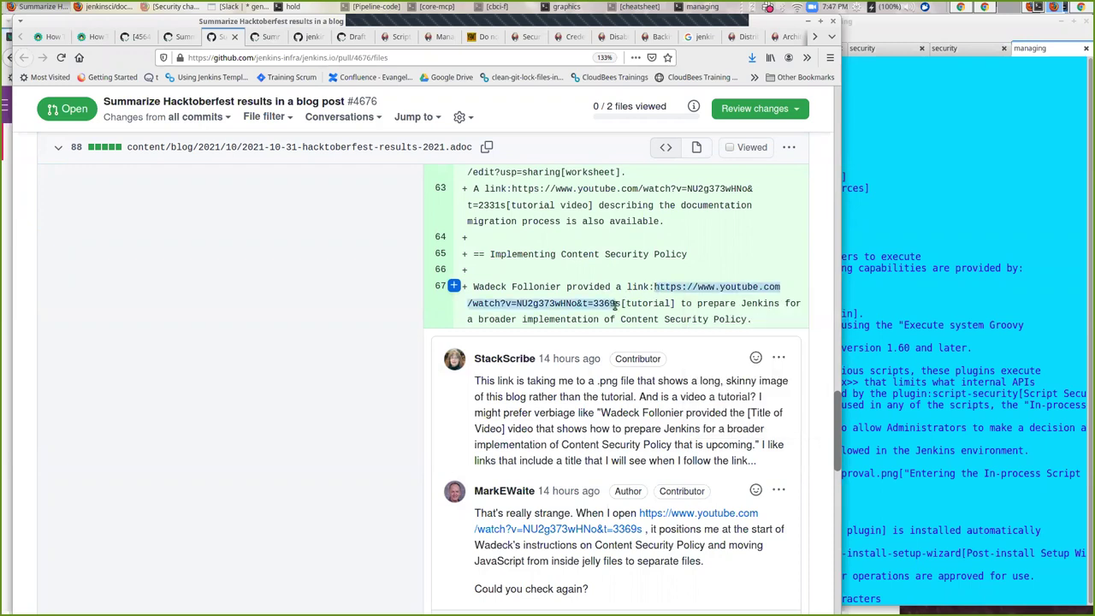
right_click(601, 306)
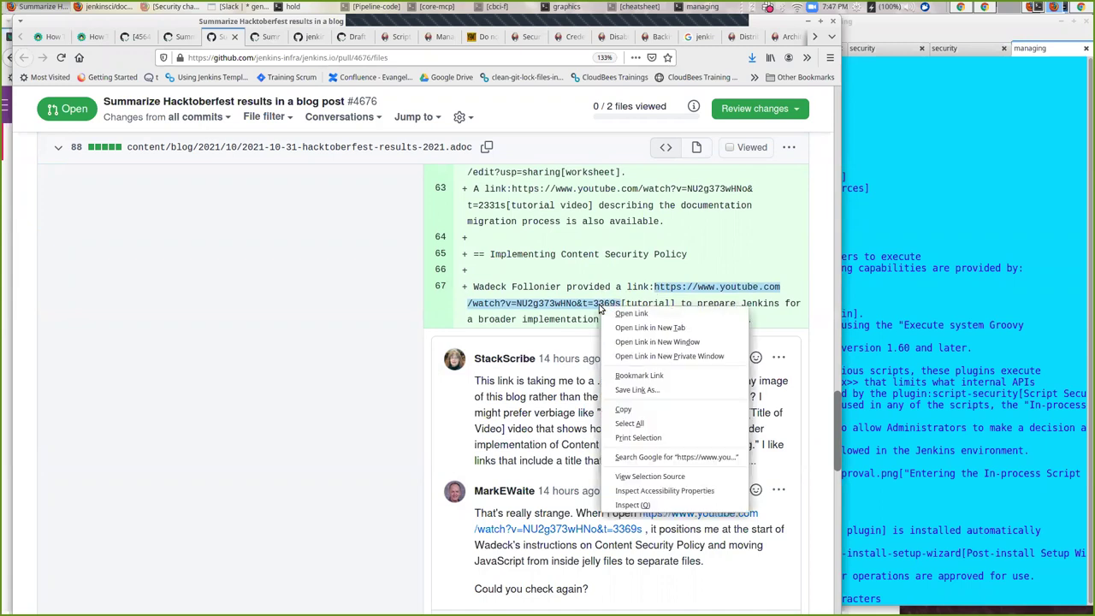
click(650, 328)
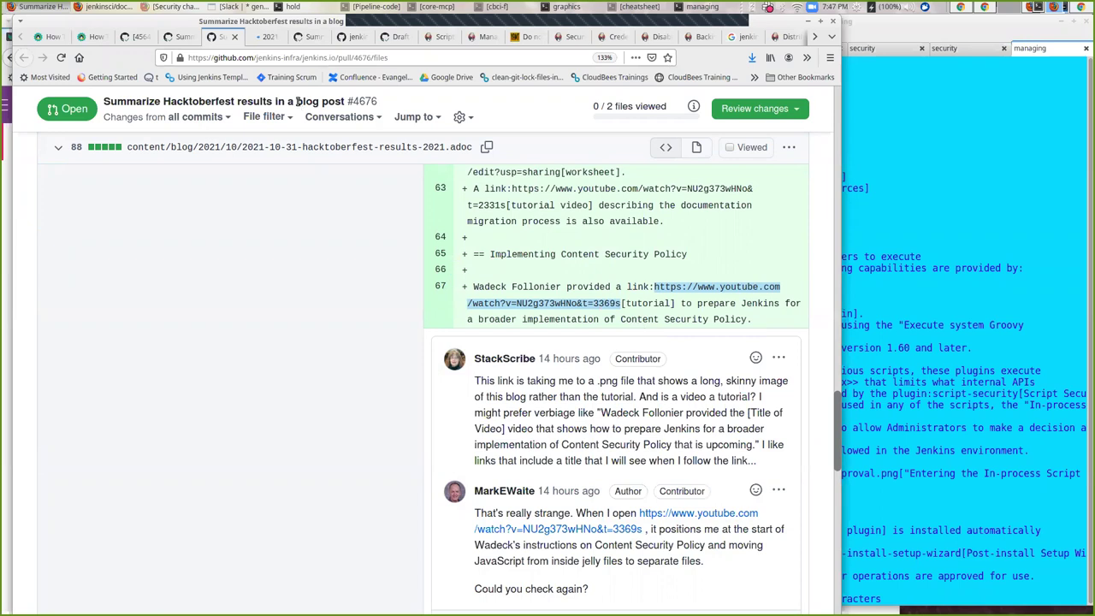
click(262, 40)
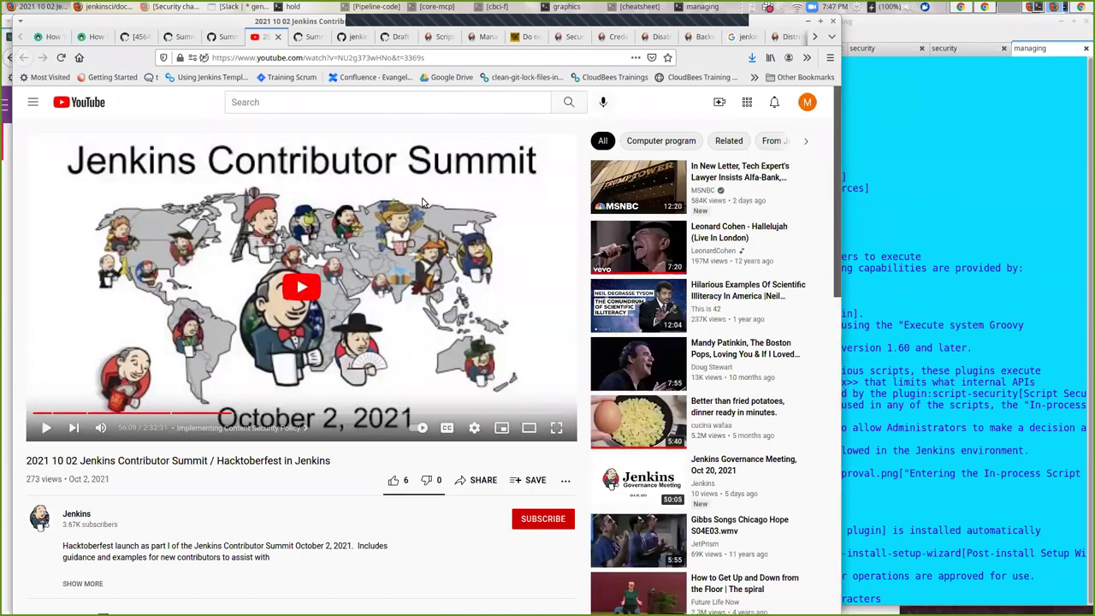
- Open the tutorial link shown in the Conversation page's blog preview, under Implementing Content Security Policy, in a new tab and view it
click(195, 40)
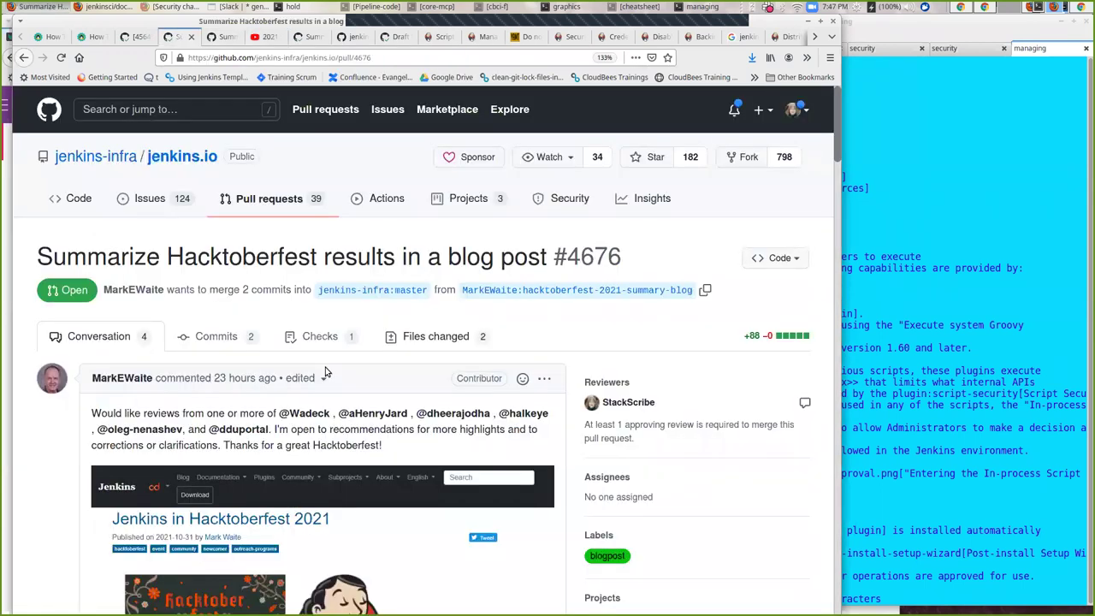
scroll(317, 369, down, 1)
scroll(316, 369, down, 3)
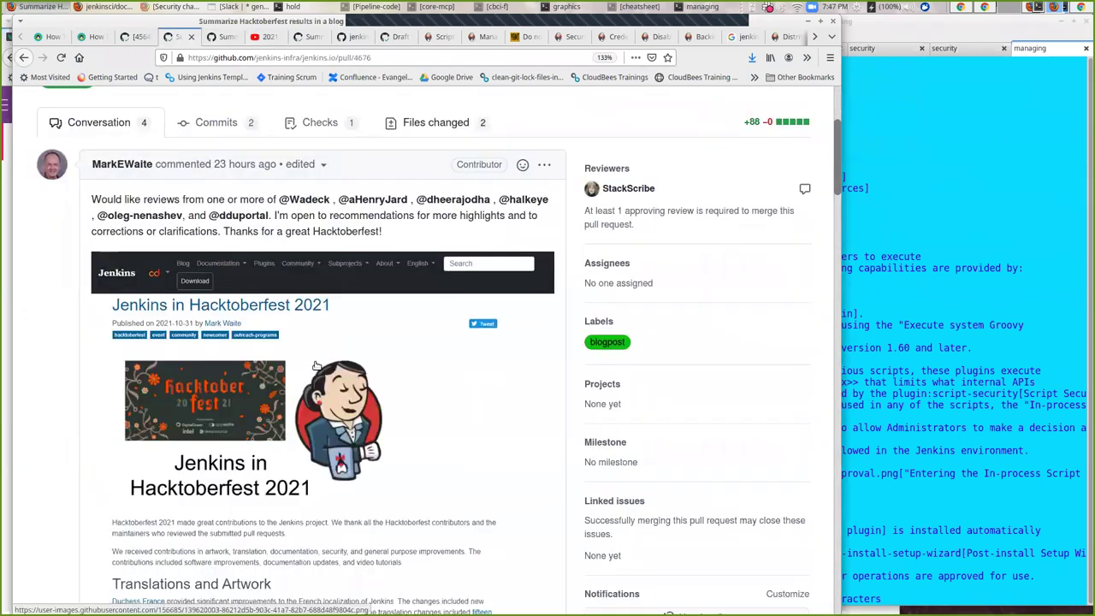
scroll(317, 366, down, 1)
scroll(304, 360, down, 1)
scroll(272, 352, down, 5)
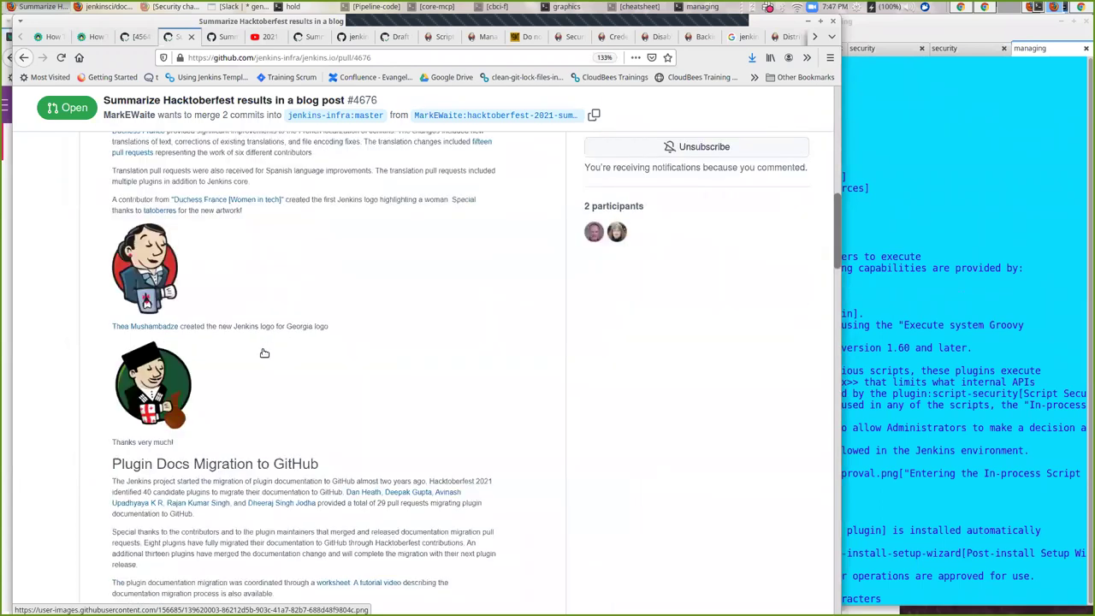
scroll(265, 352, down, 5)
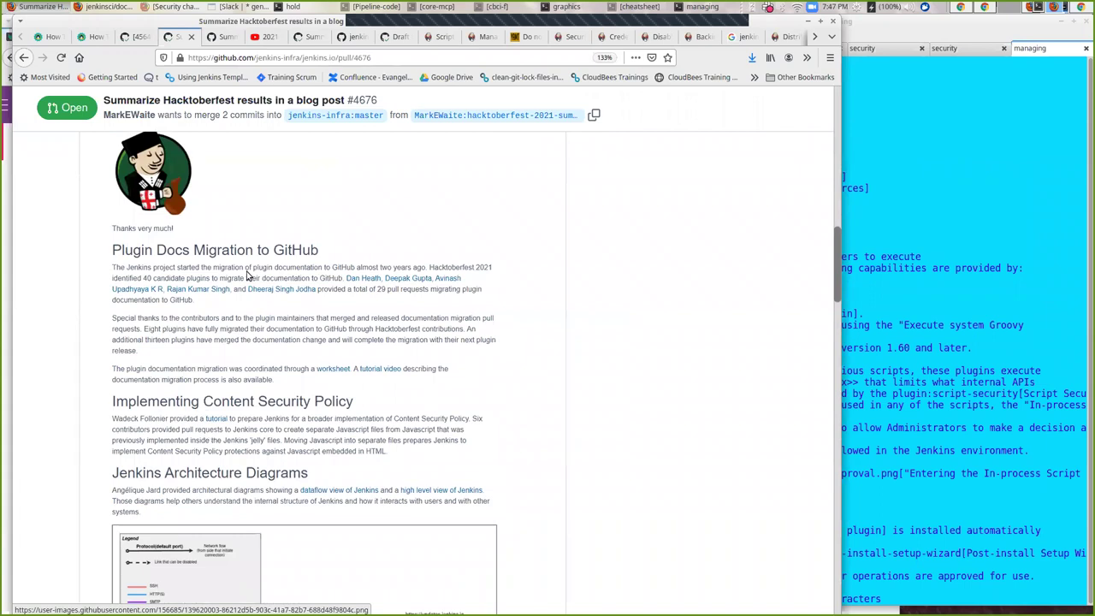
right_click(215, 418)
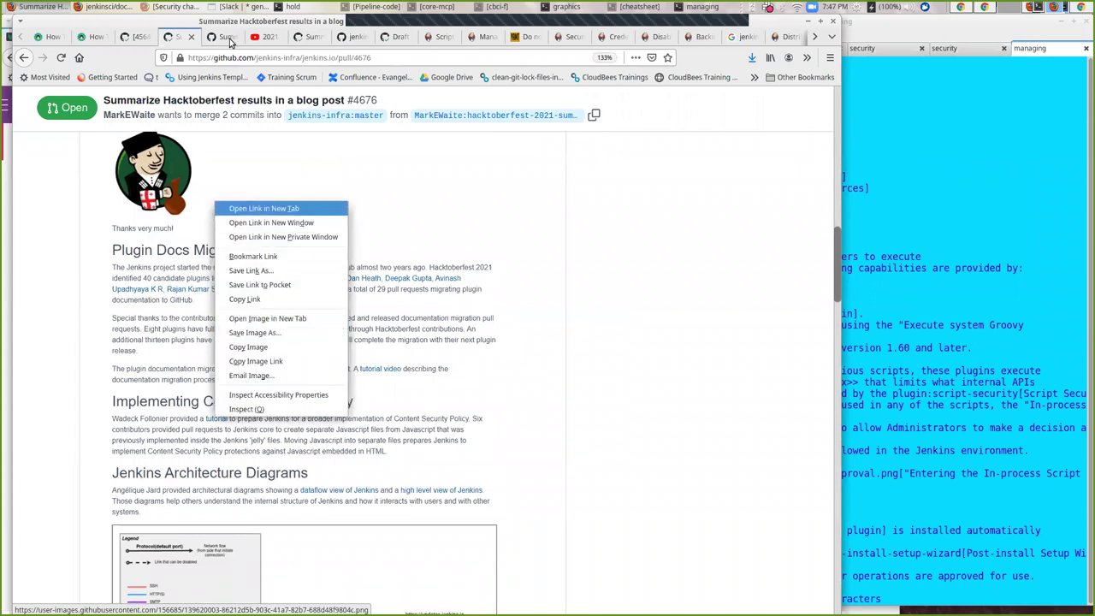
click(261, 208)
key(ctrl+Tab)
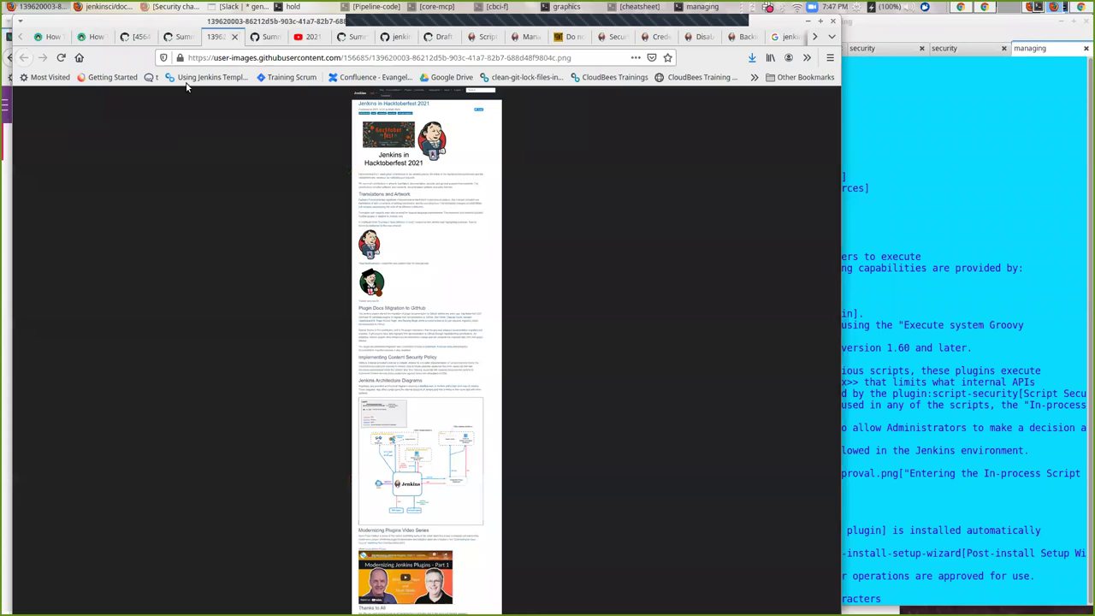
- Compare the pull request's blog preview with the opened PNG image, and close the image's tab
click(187, 39)
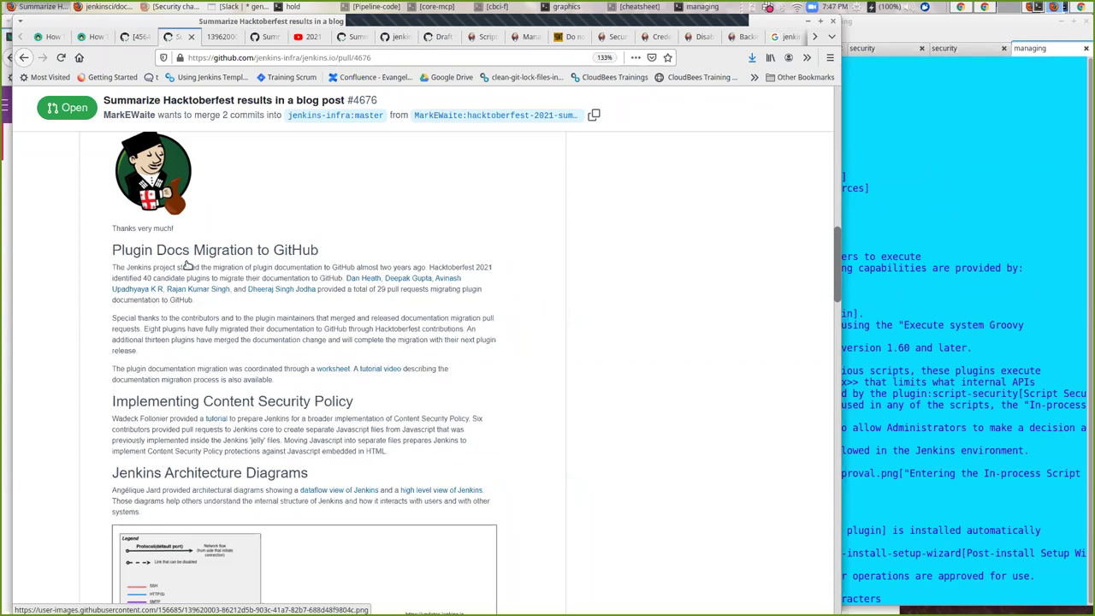
click(227, 40)
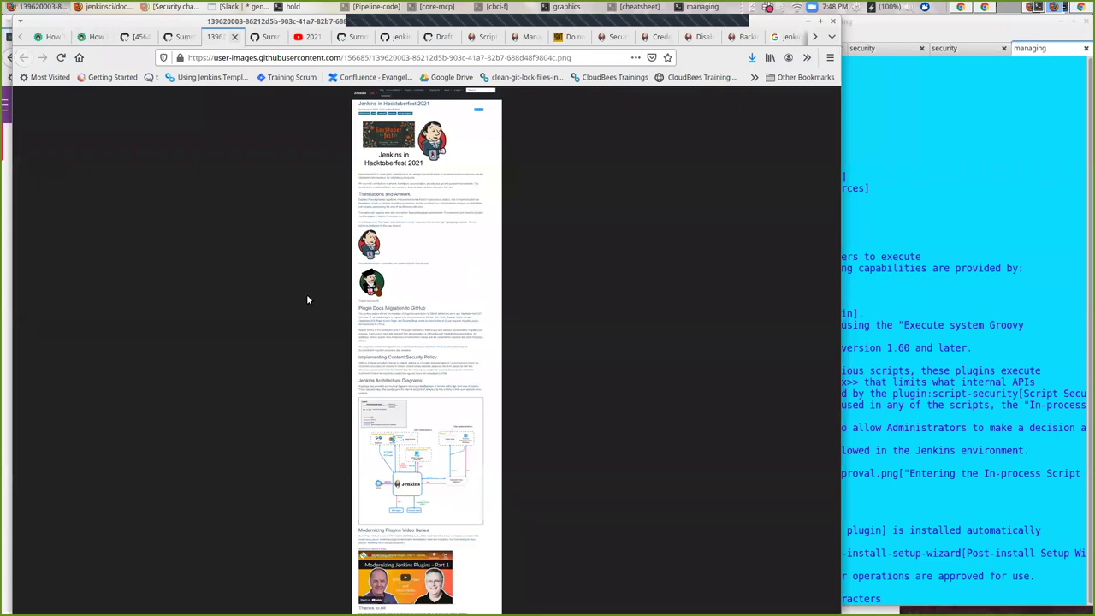
key(ctrl+w)
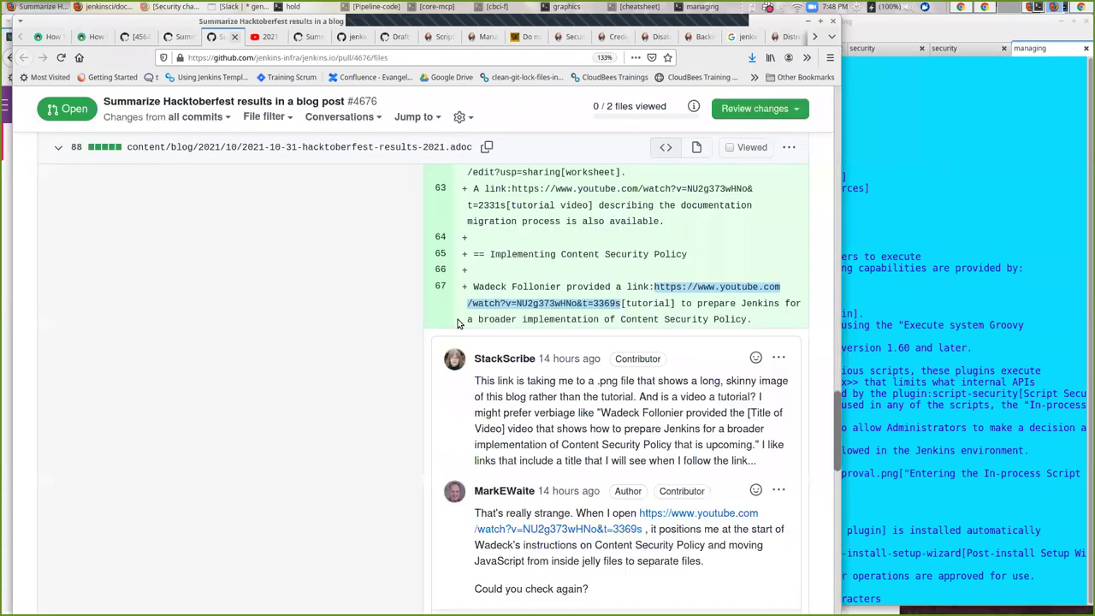
- Post a single-comment reply to the line 67 thread saying the reviewer clicked the link from the preview image and the link is correct
scroll(491, 325, down, 3)
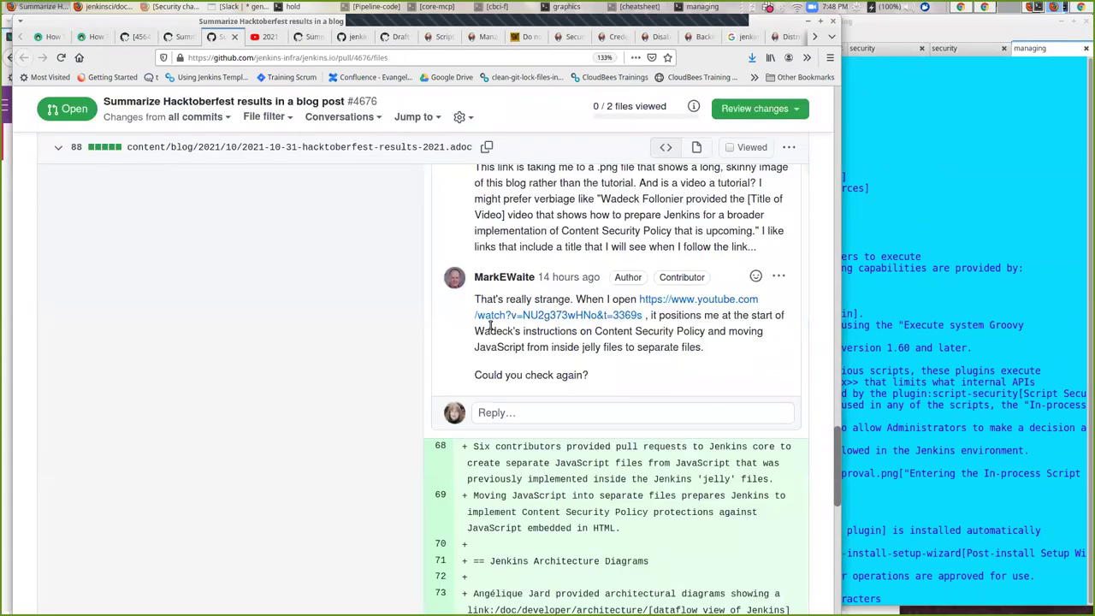
scroll(491, 326, down, 1)
click(491, 327)
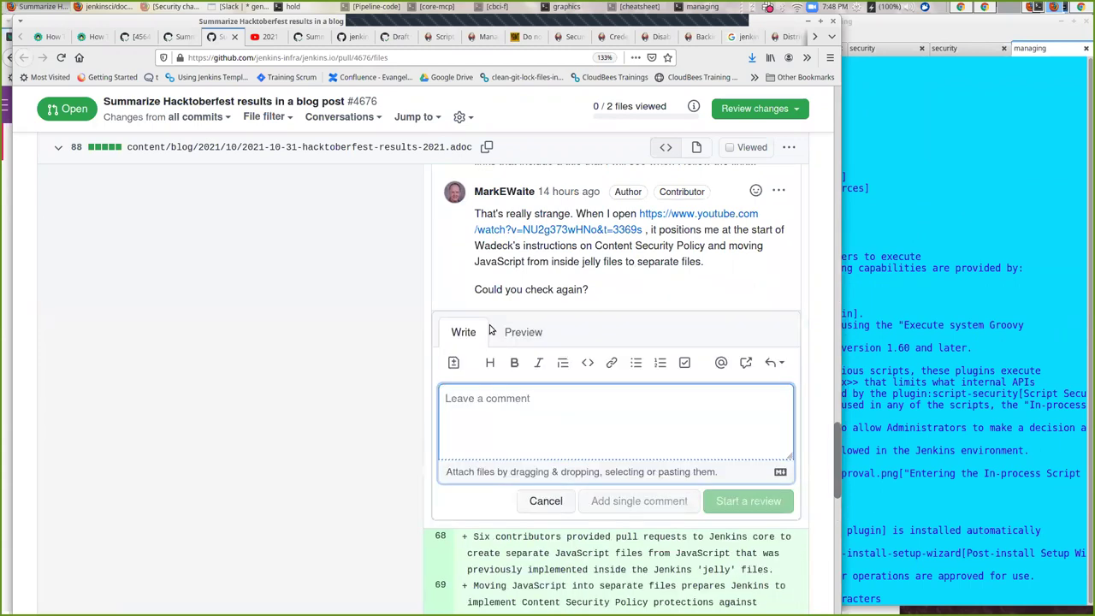
text(Meg was c)
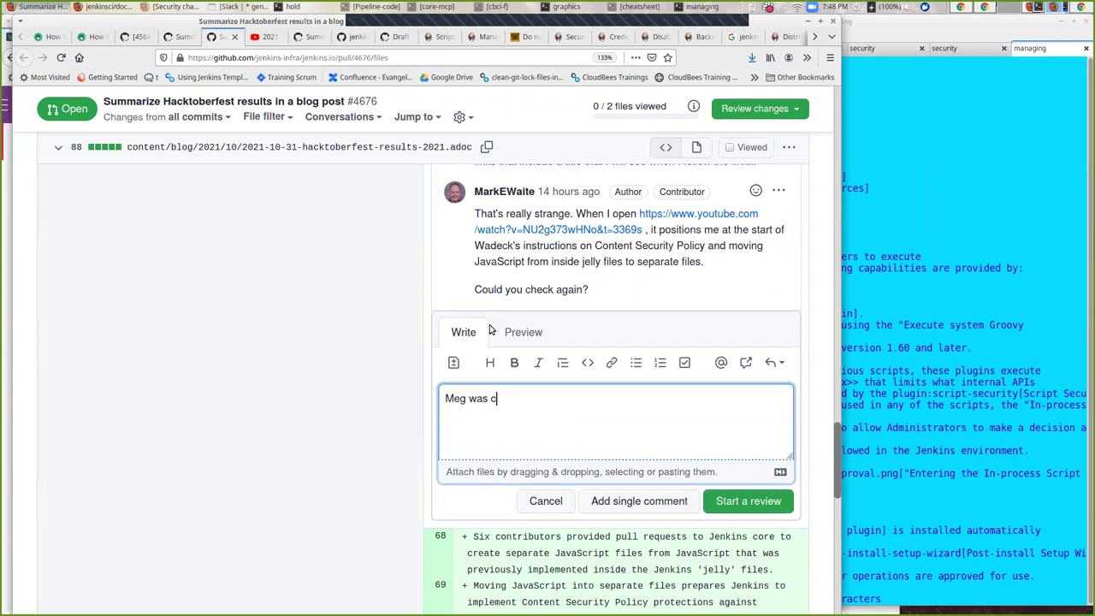
text(licking)
text(the link from)
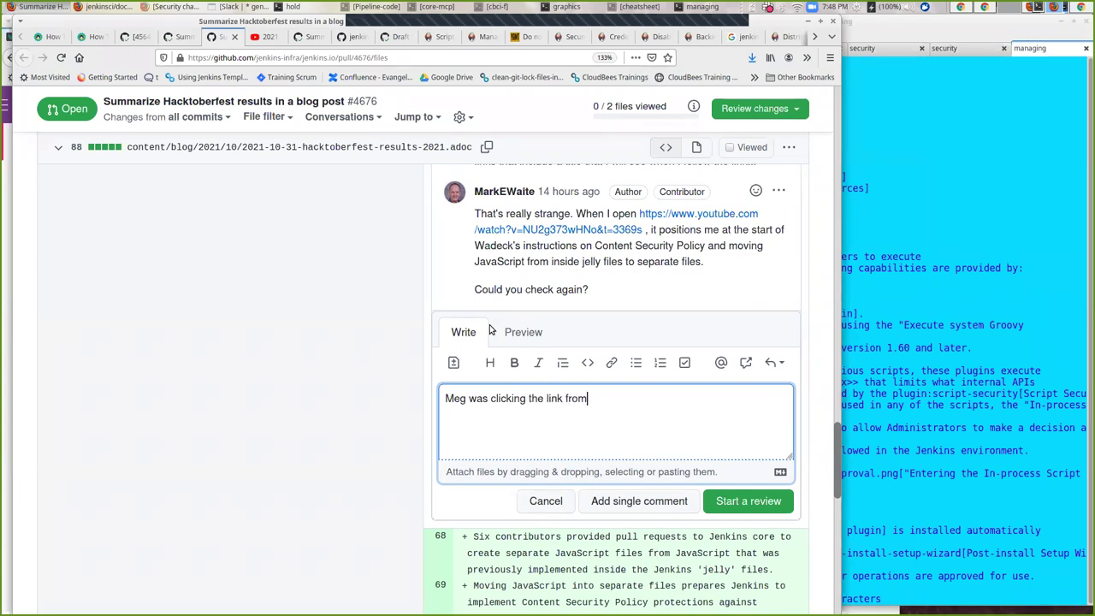
key(BackSpace)
key(BackSpace)
text(om the preview image)
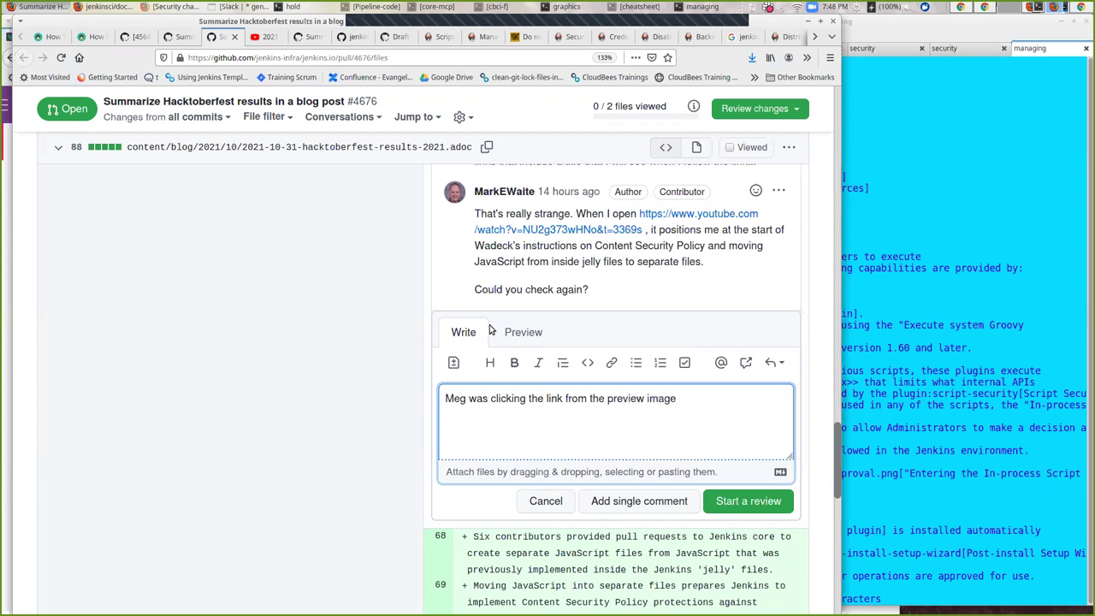
text(.  The link is correct.)
click(615, 507)
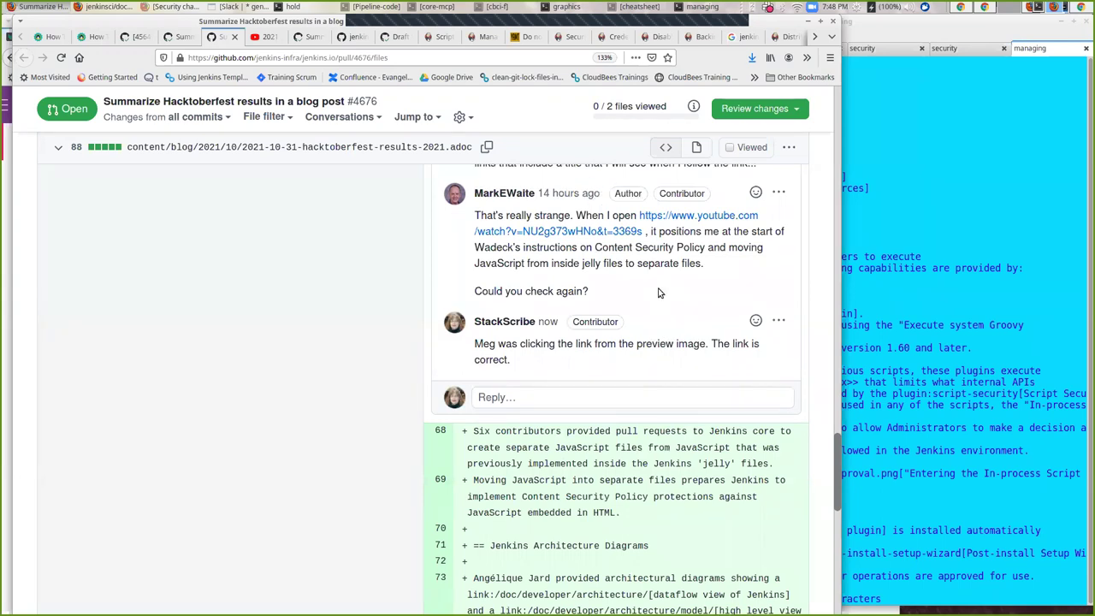
scroll(653, 296, down, 1)
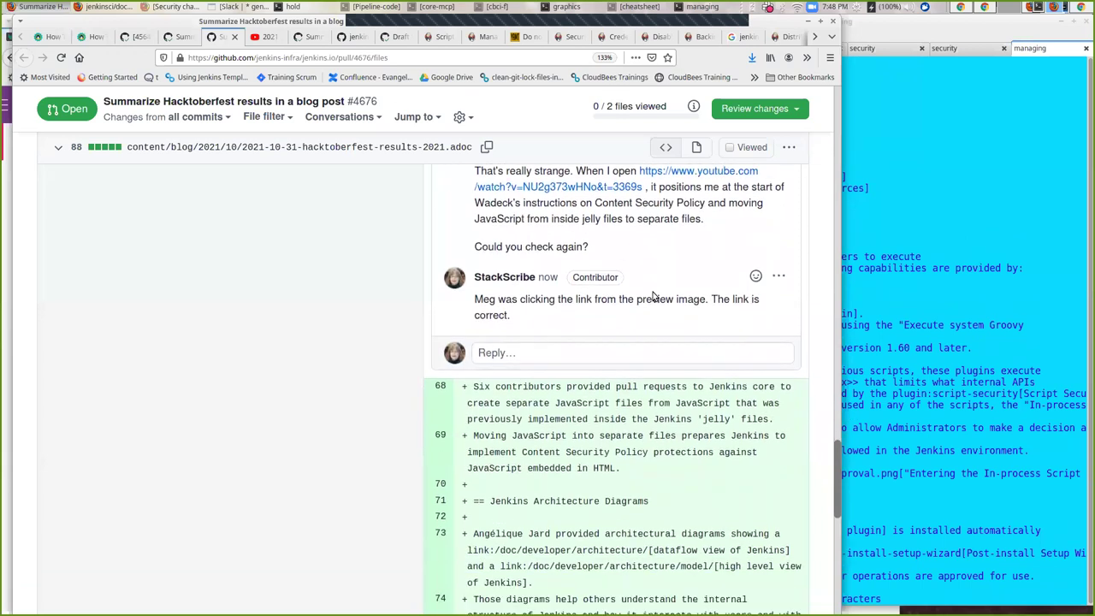
scroll(652, 296, up, 3)
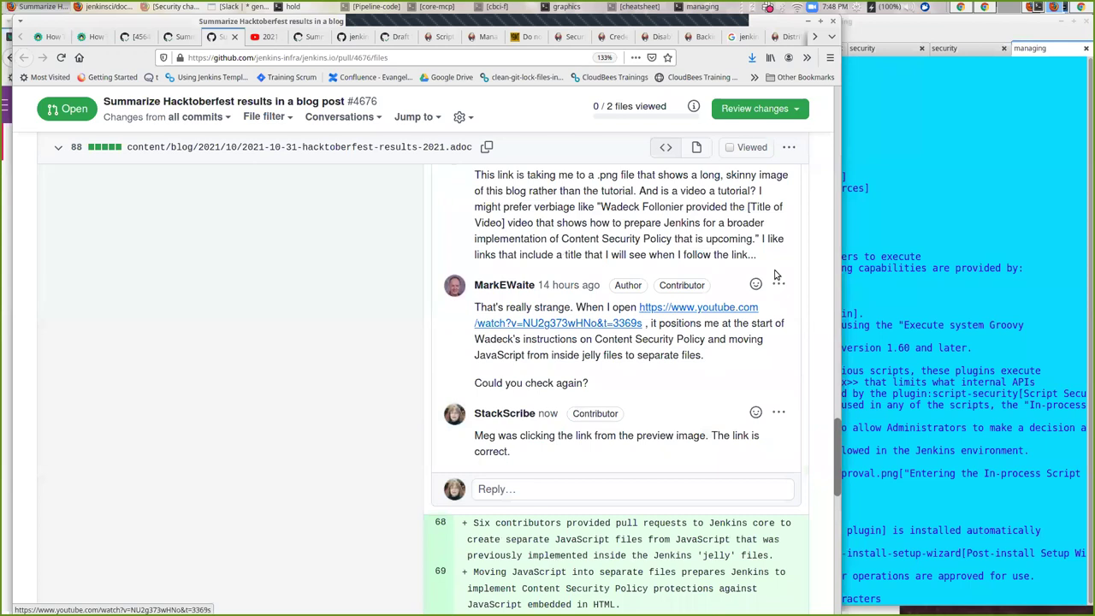
scroll(775, 275, up, 3)
click(778, 274)
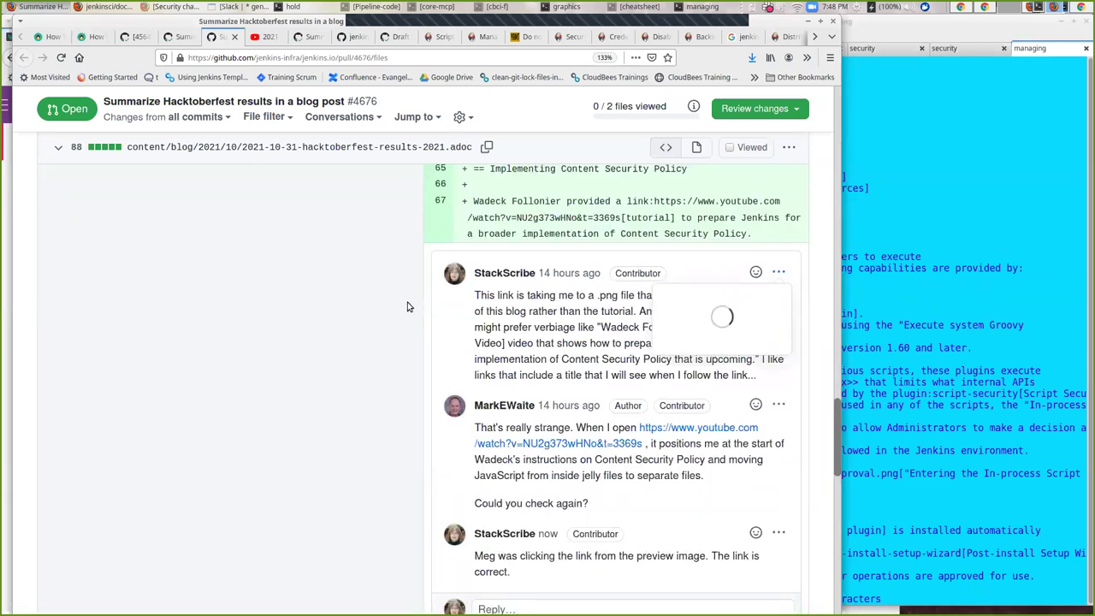
click(503, 304)
- Look over the tutorial link comment thread, the lines after it, and the plugin documentation migration text above it
scroll(504, 302, down, 3)
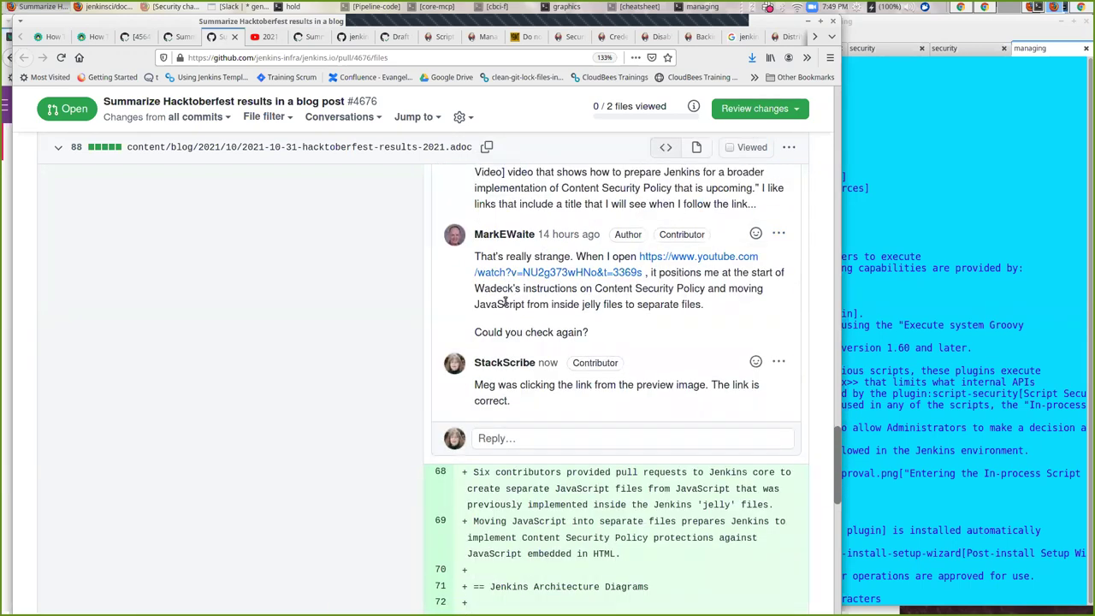
scroll(504, 302, down, 5)
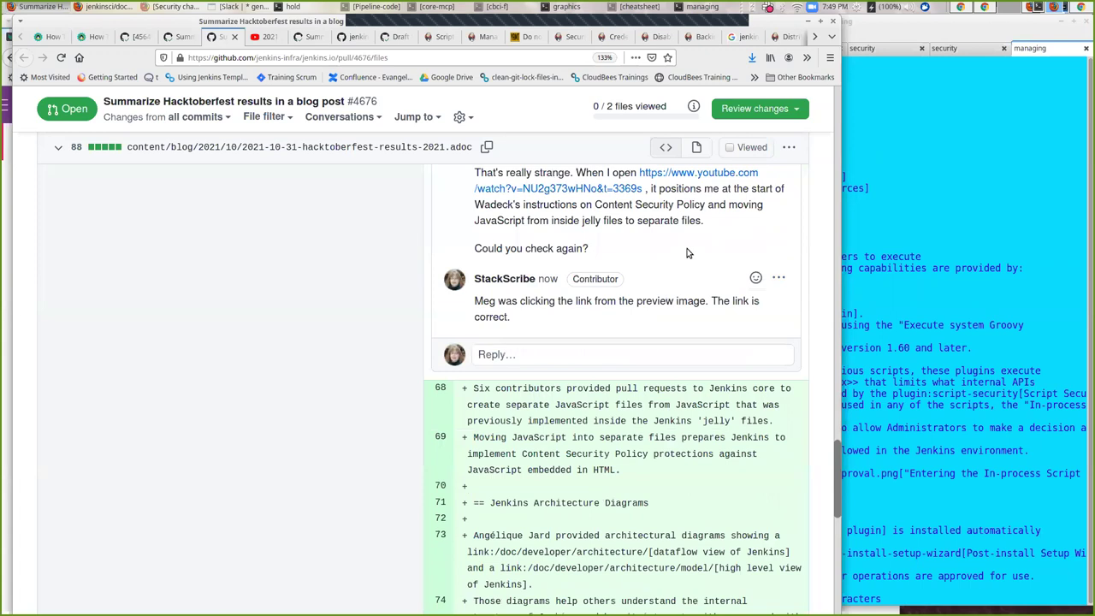
scroll(620, 295, up, 3)
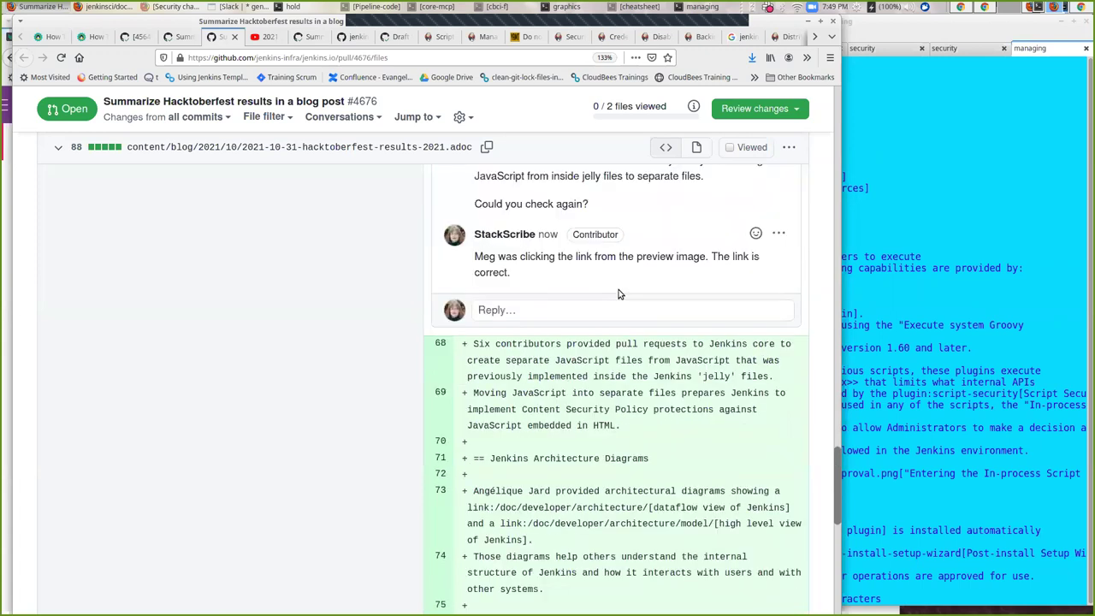
scroll(620, 295, up, 4)
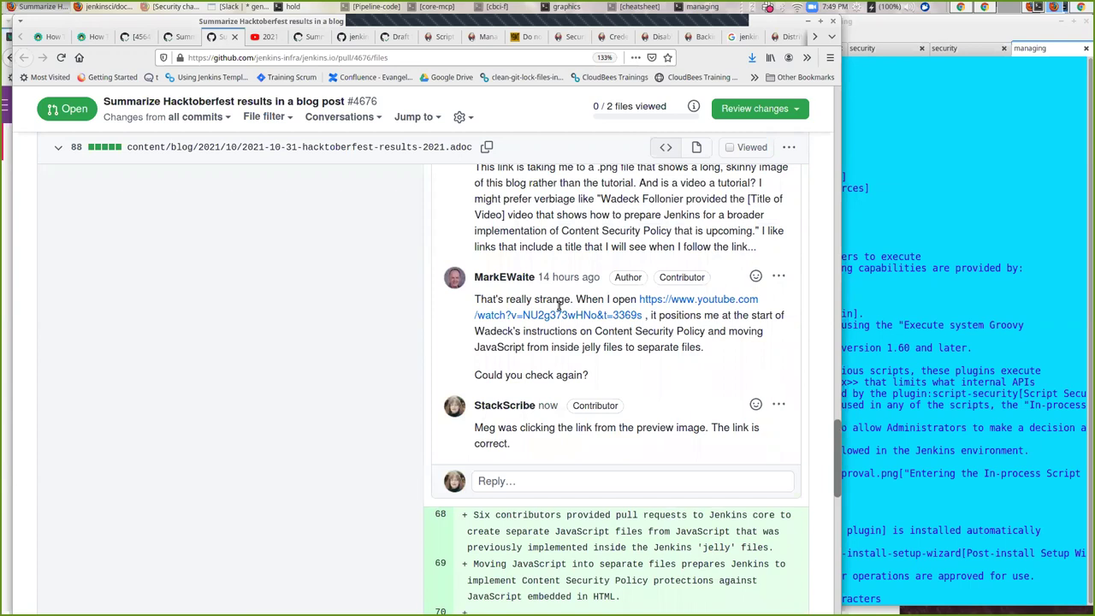
scroll(560, 305, up, 2)
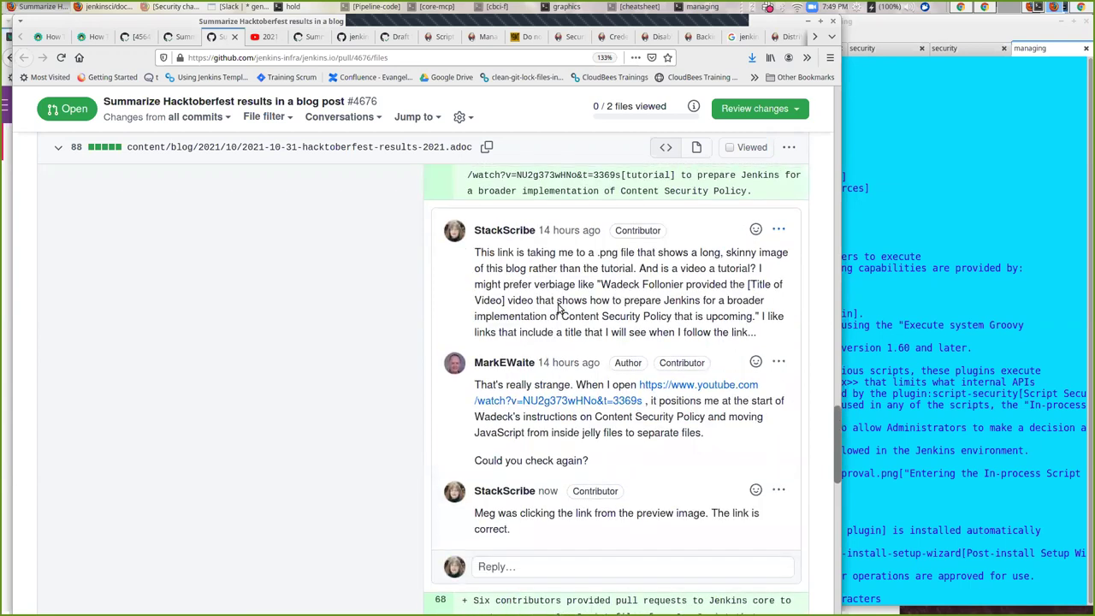
scroll(560, 306, up, 3)
scroll(560, 305, up, 6)
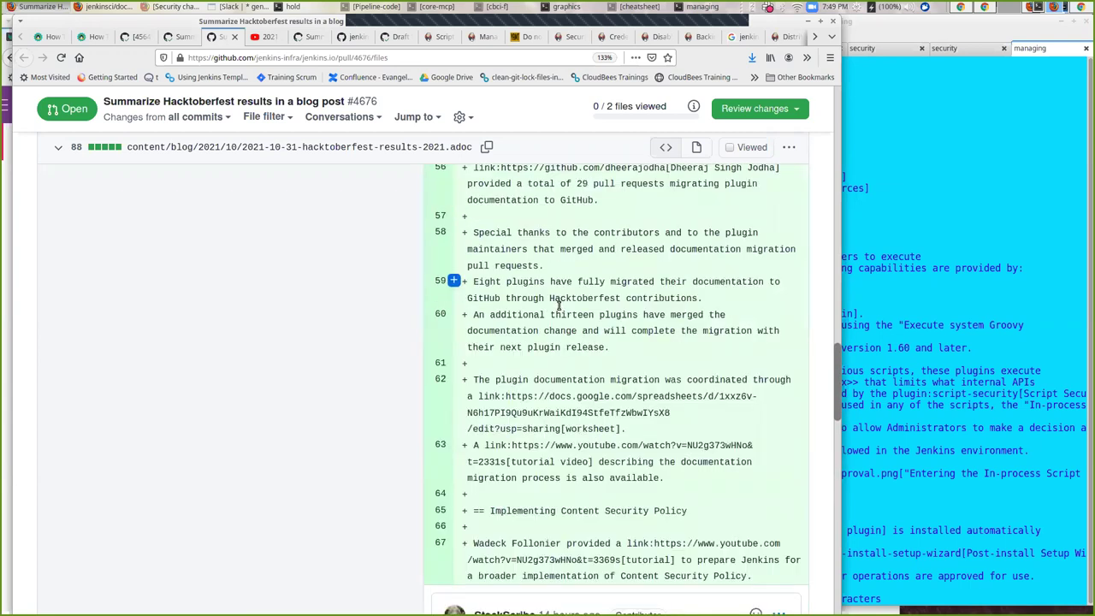
- Look over the plugin docs migration and Content Security Policy text in the changed file and in the Conversation page's blog preview
scroll(560, 305, up, 7)
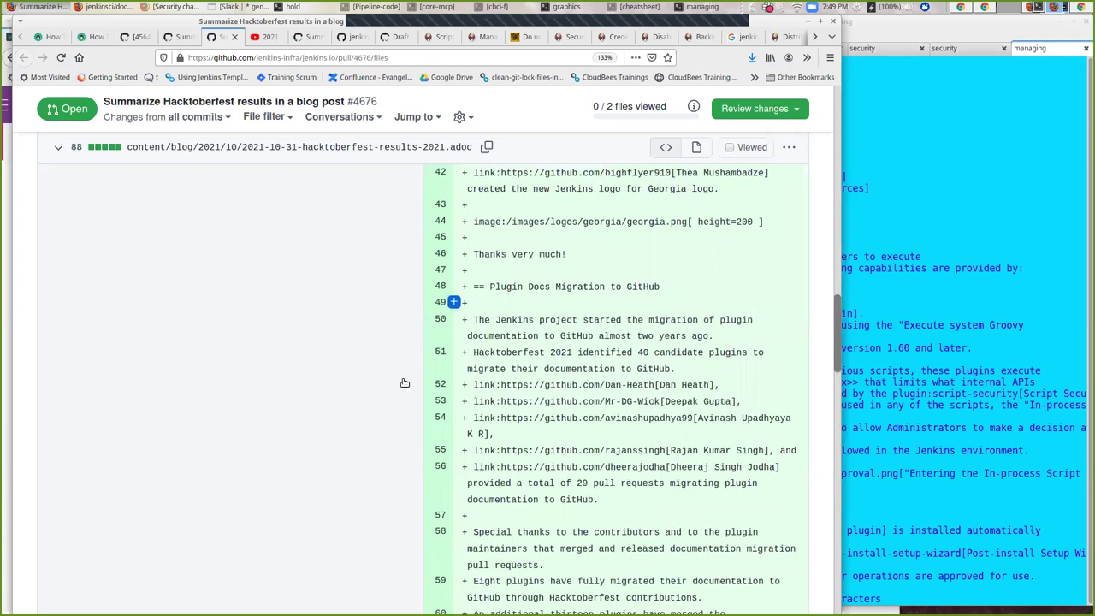
scroll(406, 383, down, 10)
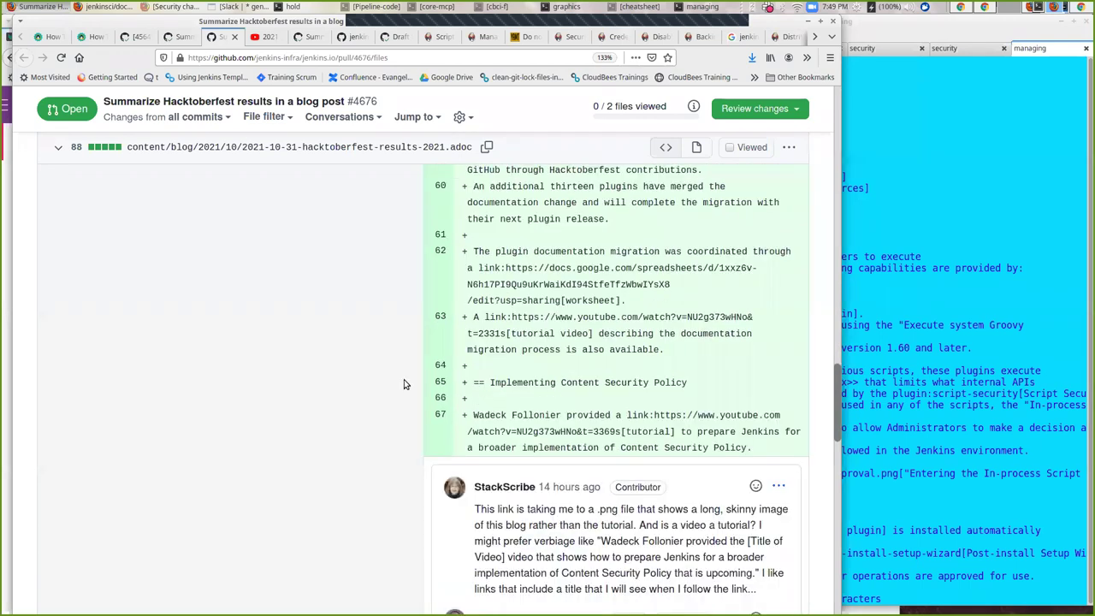
key(ctrl+Page_Up)
key(alt+Tab)
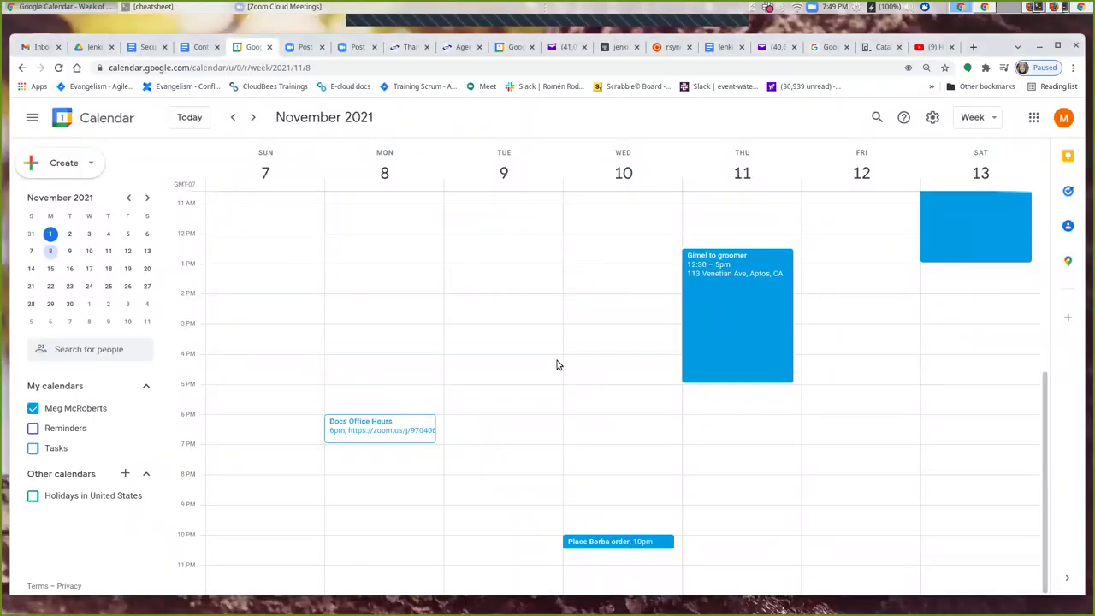
key(alt+Tab)
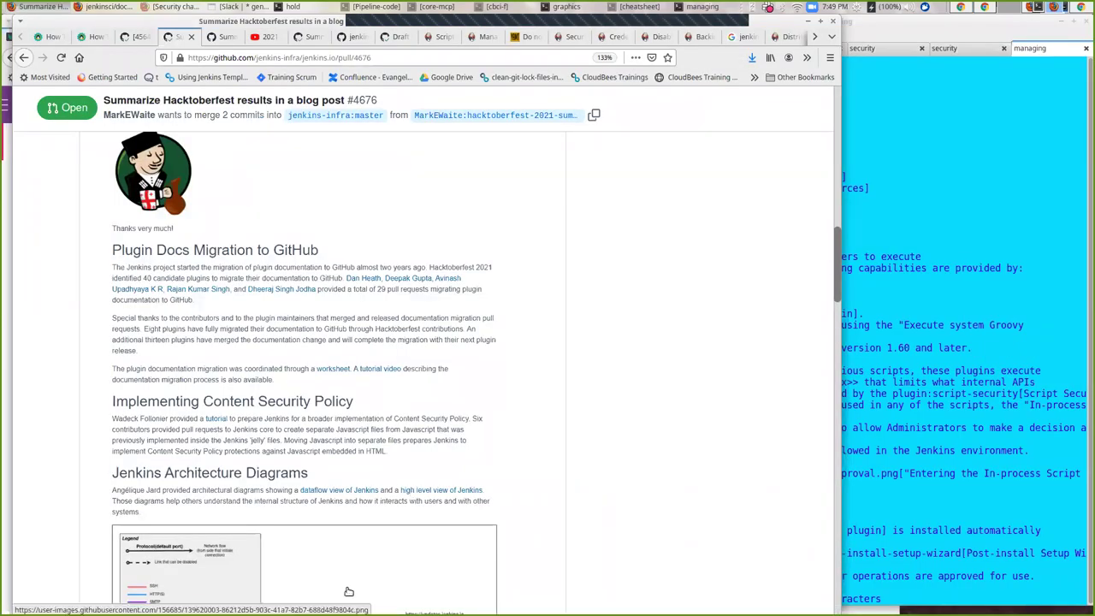
click(482, 591)
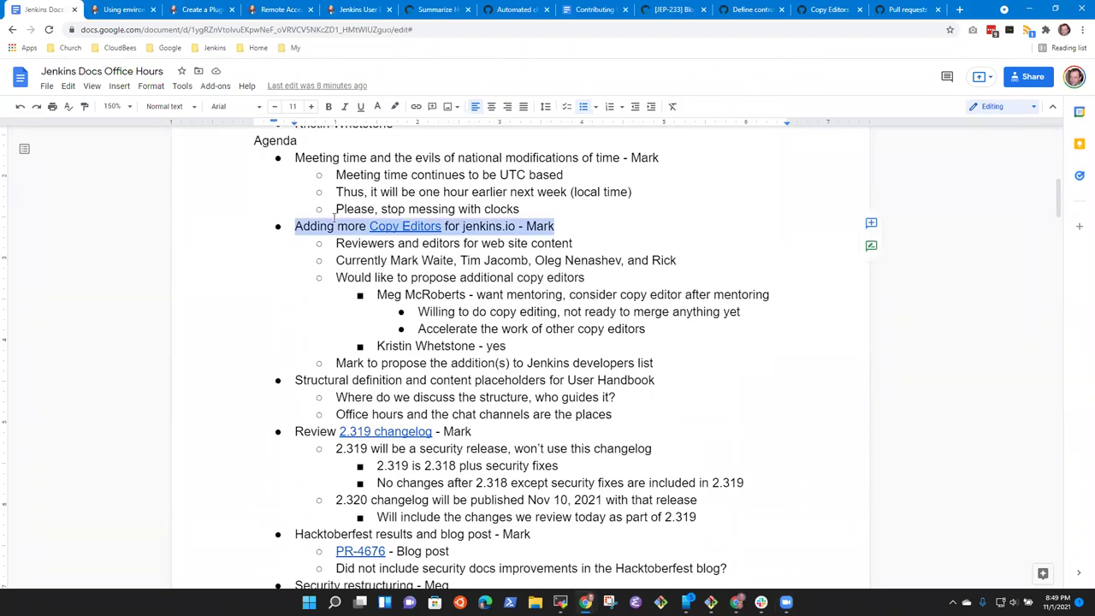
- Go through the opening lines of the "Adding more Copy Editors" agenda item in the Jenkins Docs Office Hours notes
key(Down)
key(Down)
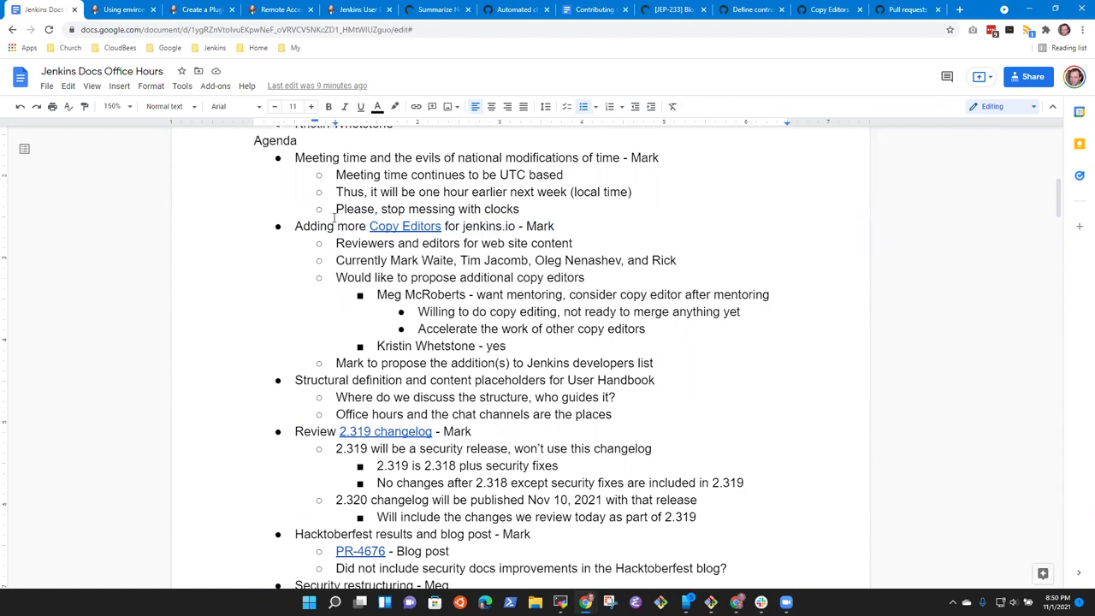
key(shift+End)
key(Right)
key(Down)
key(Down)
key(Down)
key(Down)
- Highlight the name of the first person proposed under "Would like to propose additional copy editors"
key(Home)
key(ctrl+shift+Right)
key(ctrl+shift+Right)
key(ctrl+shift+Right)
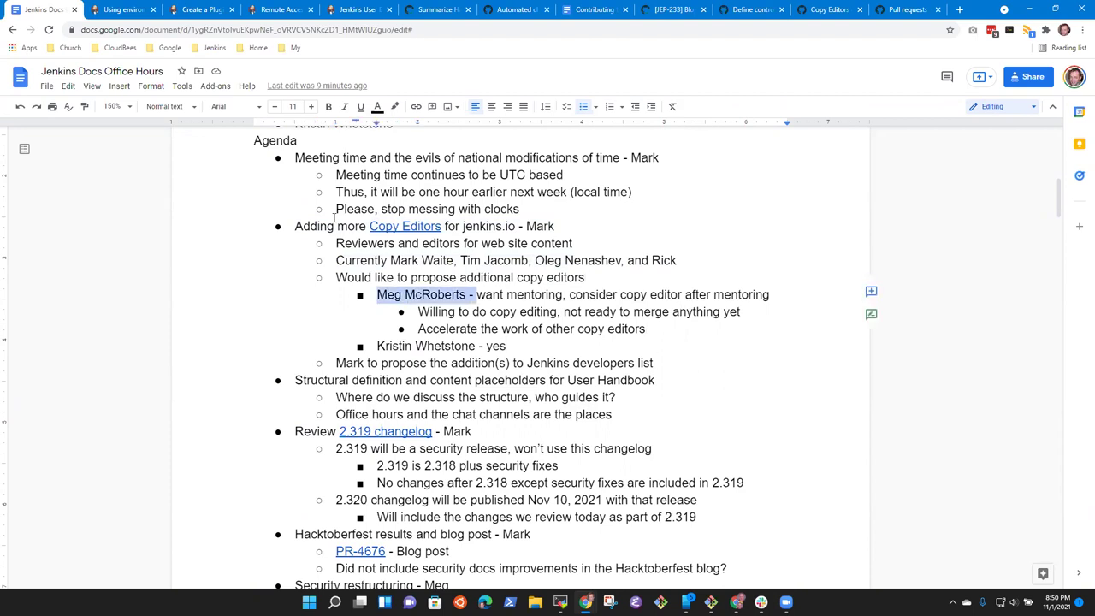
key(shift+Left)
key(shift+Left)
key(Left)
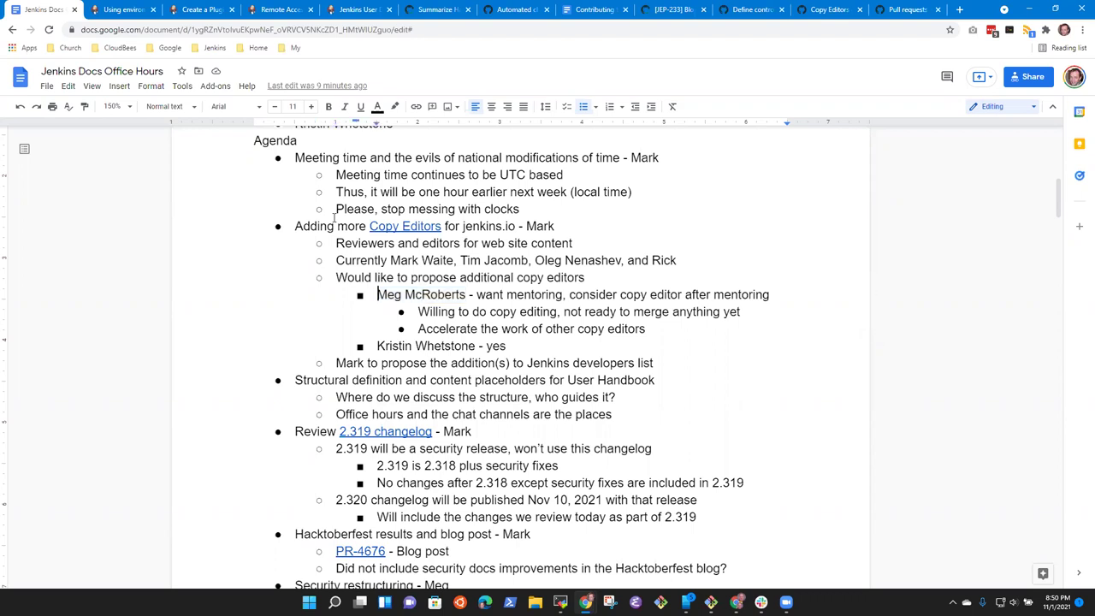
key(ctrl+shift+Right)
key(ctrl+shift+Right)
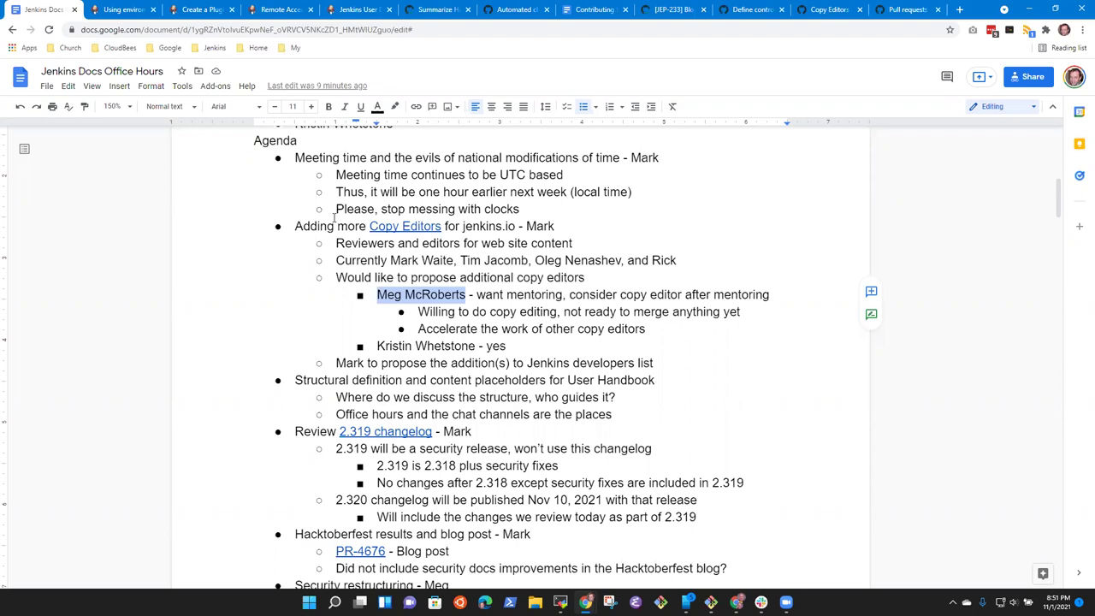
- Add a bullet above the last proposed copy editor saying another contributor is willing to be mentored as well, same role as the first candidate
click(377, 345)
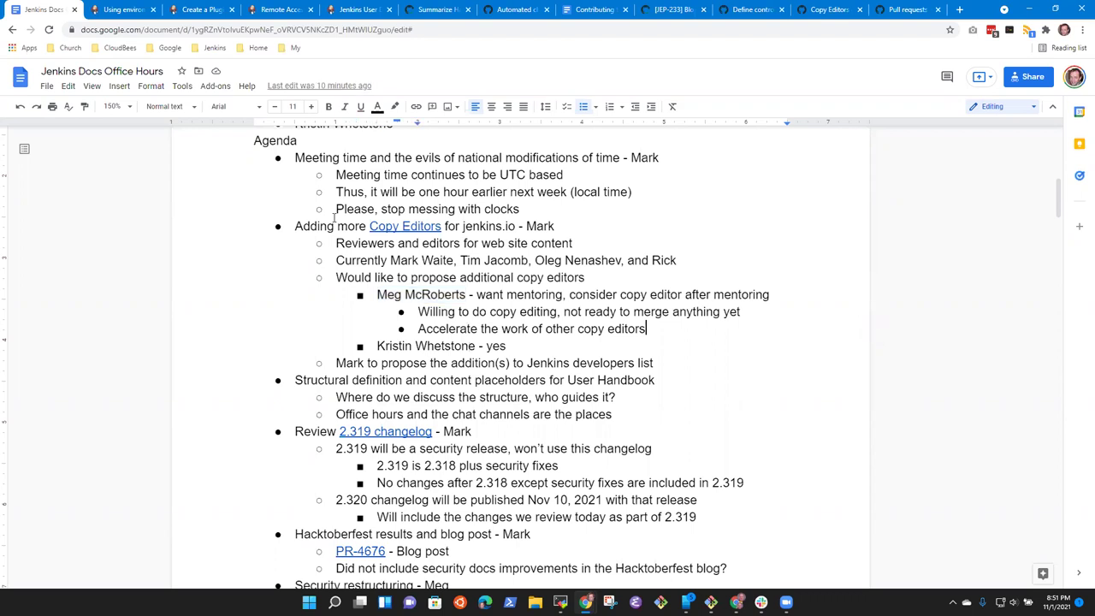
key(Return)
key(Up)
text(Dheer)
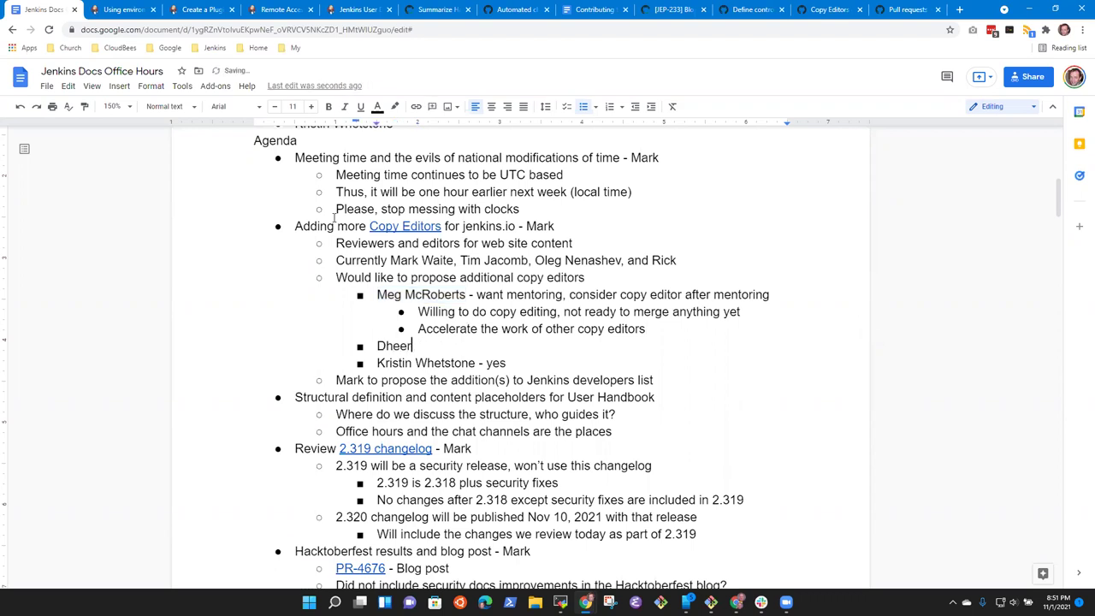
text(aj willing to be mento)
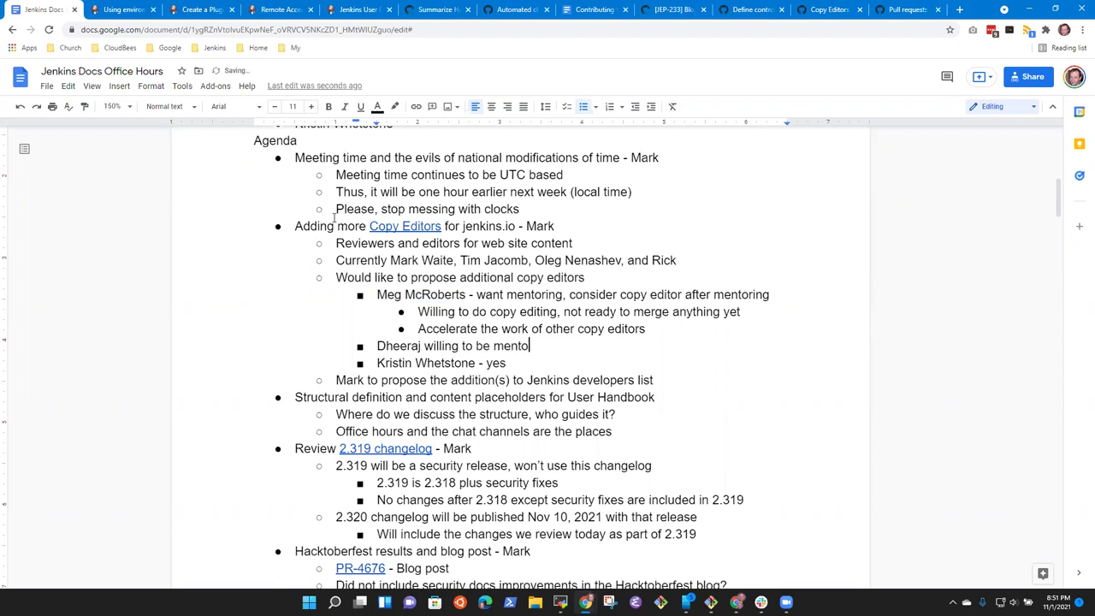
text(red as well, same as M)
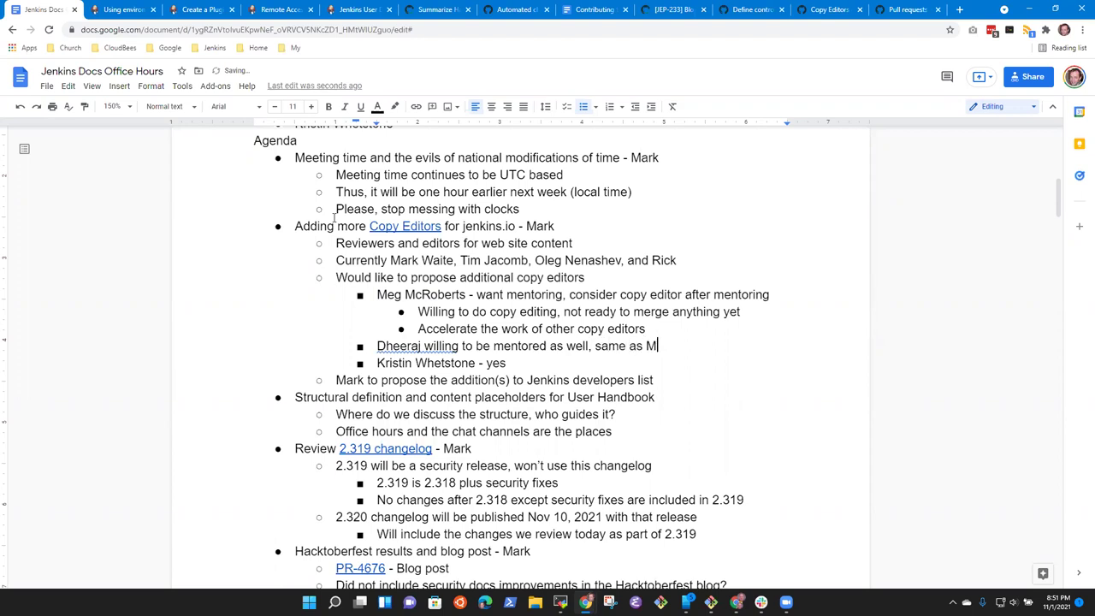
key(BackSpace)
key(BackSpace)
key(BackSpace)
key(BackSpace)
text(role as Meg)
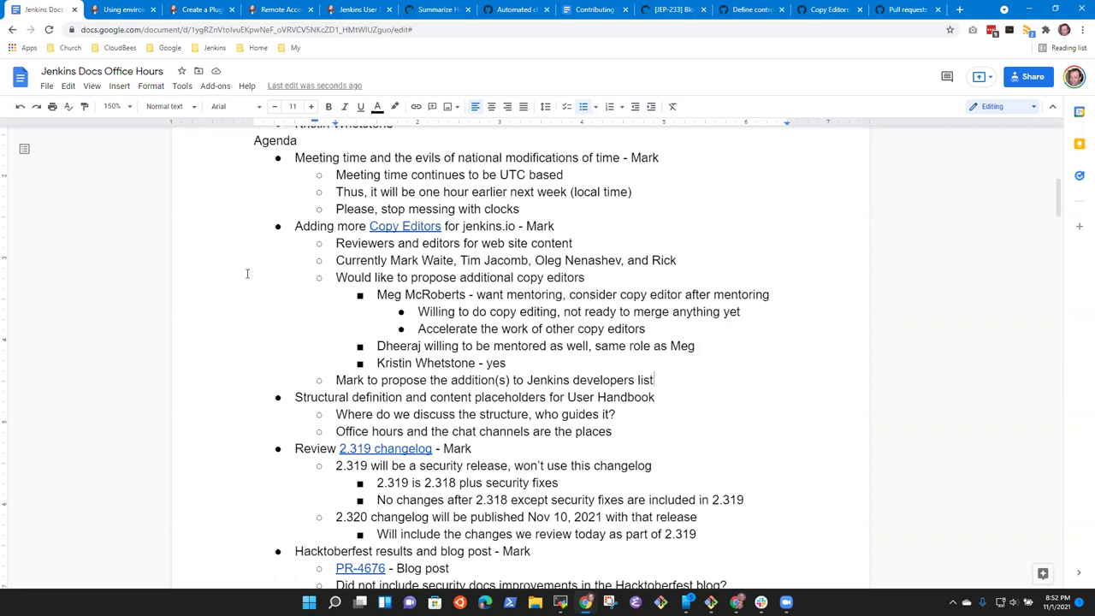
- Find the "Adopt a plugin tutorial" agenda item further down the notes and highlight its heading line
scroll(247, 273, down, 4)
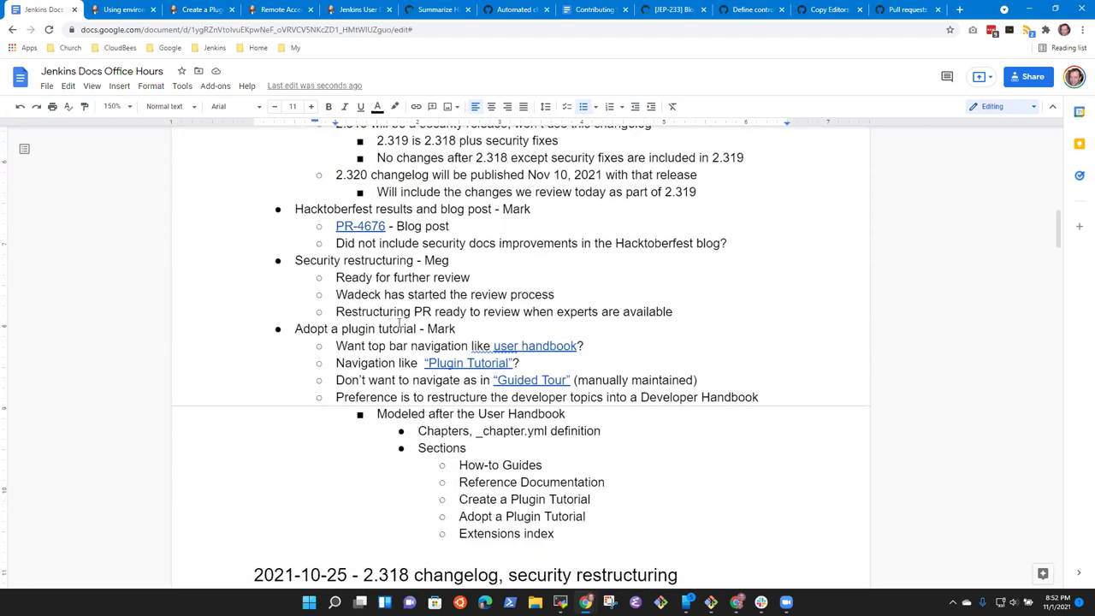
scroll(398, 323, up, 1)
scroll(391, 299, down, 2)
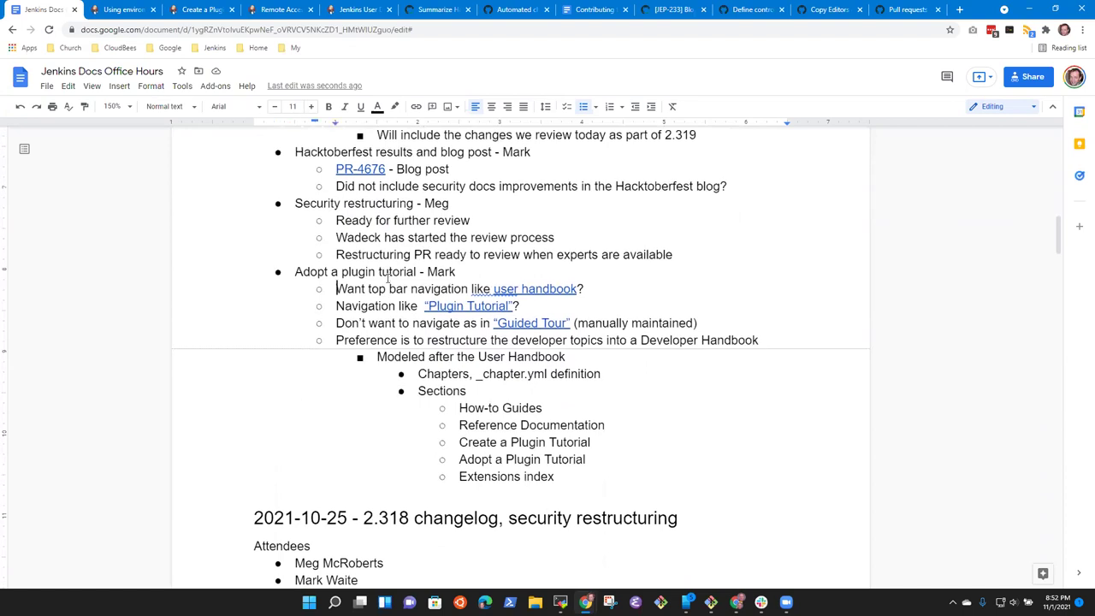
key(Up)
key(Home)
key(shift+End)
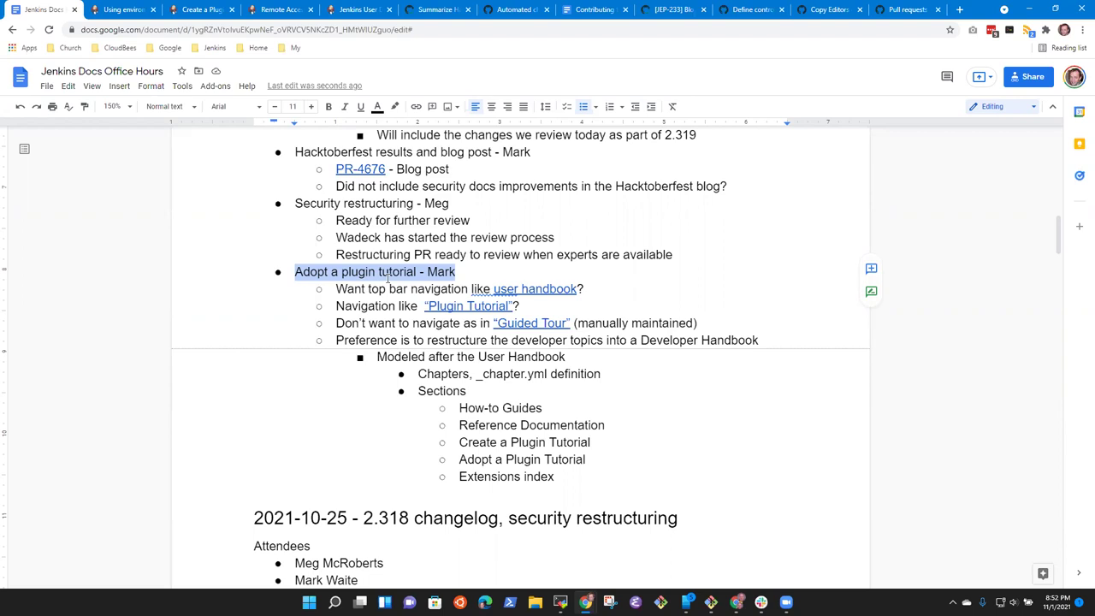
- Highlight the words "Developer Handbook" in the line about the preference to restructure the developer topics
key(Down)
key(Down)
key(Down)
key(Down)
key(Down)
key(Up)
key(End)
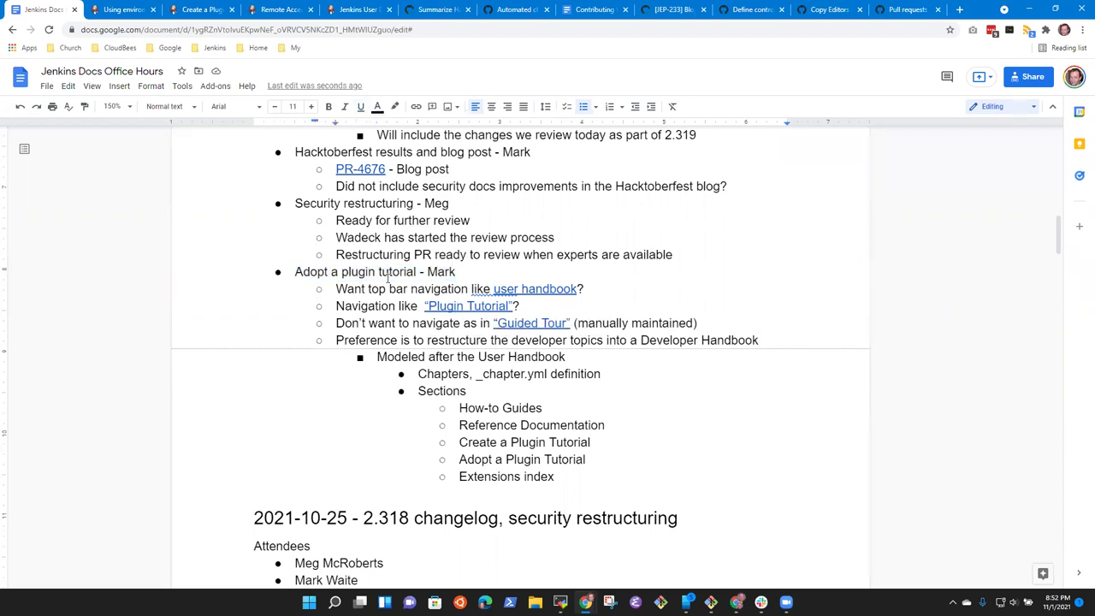
key(ctrl+shift+Left)
key(ctrl+shift+Left)
key(ctrl+shift+Left)
key(ctrl+shift+Right)
key(Right)
key(ctrl+Right)
key(shift+End)
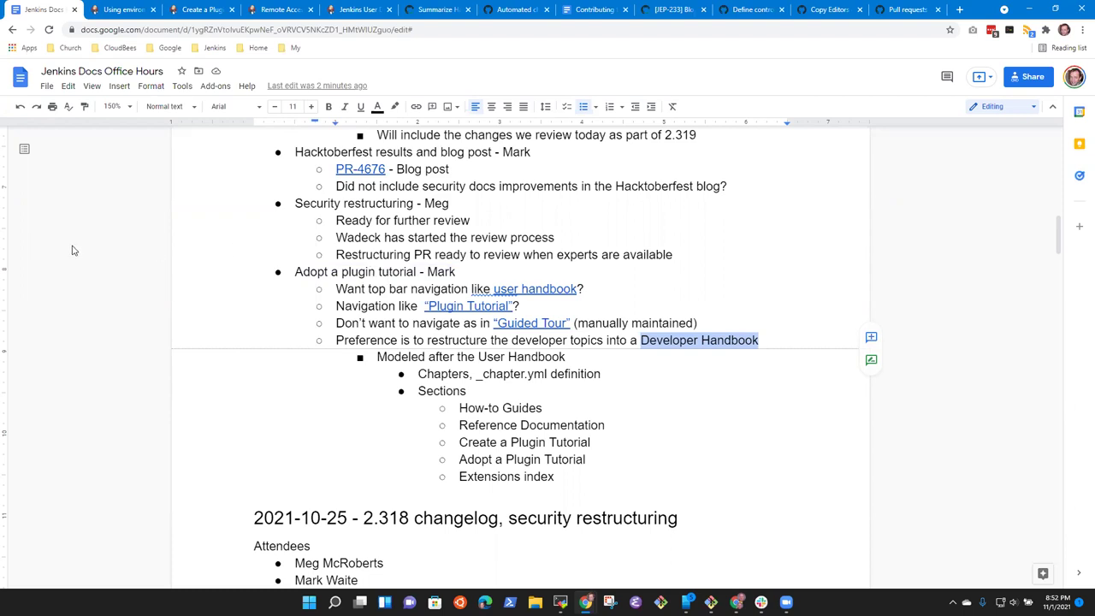
- Add an empty top-level agenda bullet after the "Extensions index" line
key(Down)
key(Down)
key(Down)
key(Down)
key(Down)
key(Down)
key(Down)
key(Down)
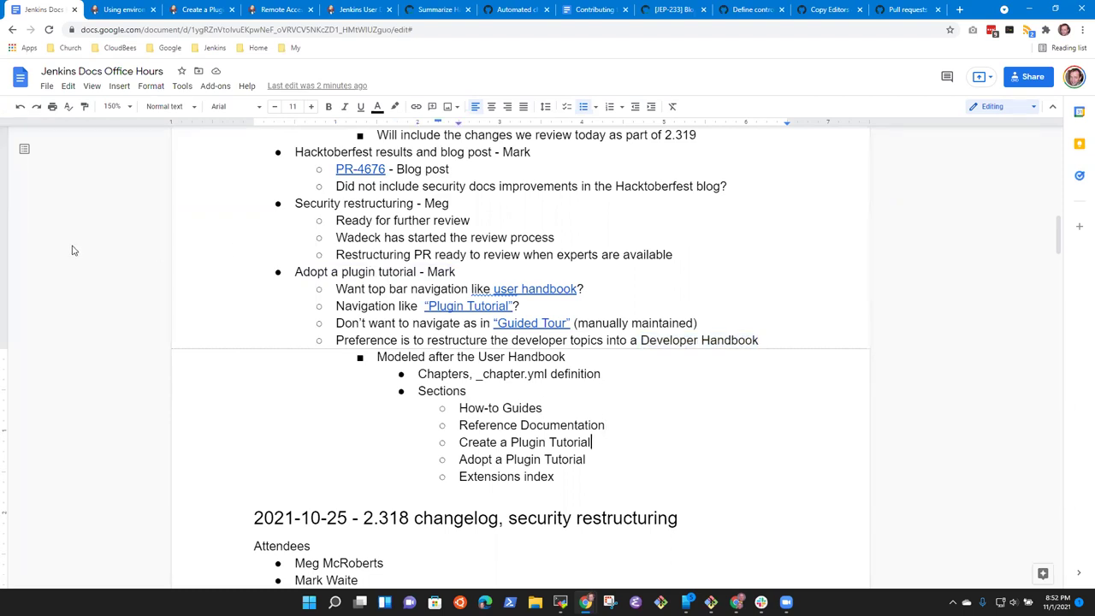
key(Return)
key(shift+Tab)
key(shift+Tab)
key(shift+Tab)
key(shift+Tab)
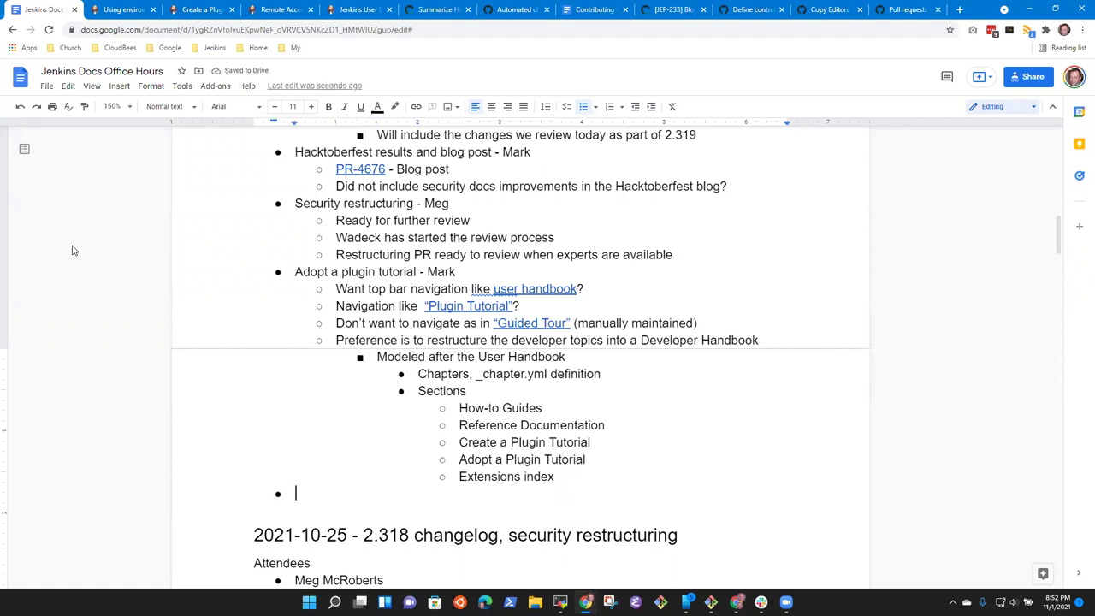
- Go back up to the 2.319 changelog item and highlight the line "2.319 will be a security release, won't use this changelog"
key(Up)
key(Up)
key(Up)
key(Up)
key(Up)
key(Up)
key(Up)
key(Up)
key(Up)
key(Up)
key(Up)
key(Up)
key(Up)
key(Up)
key(Up)
key(Up)
key(Up)
key(Up)
key(Up)
key(Up)
key(Up)
key(Up)
key(Up)
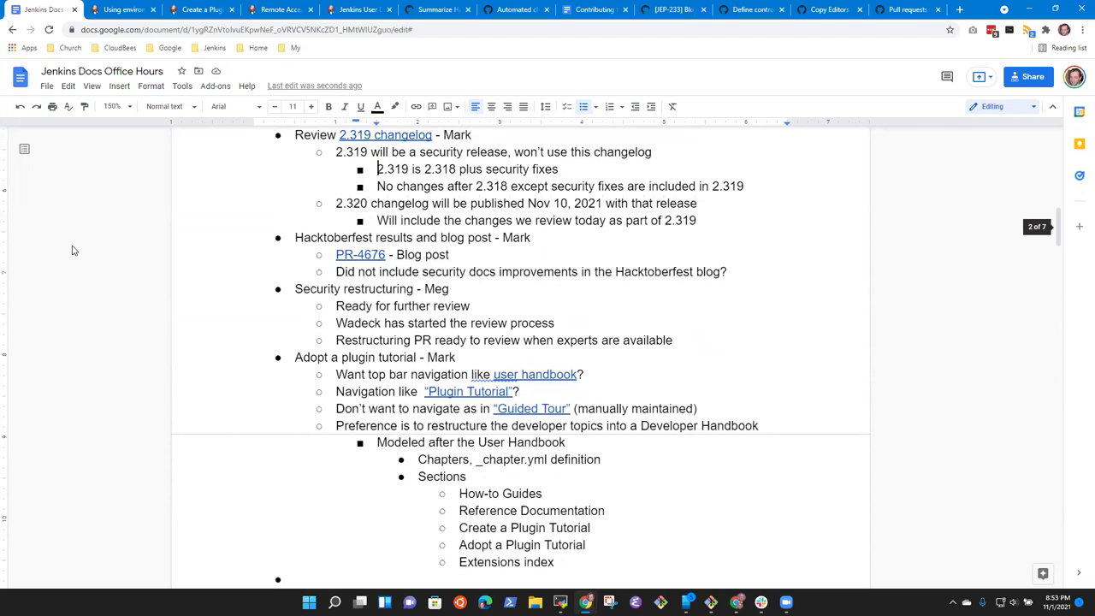
key(Up)
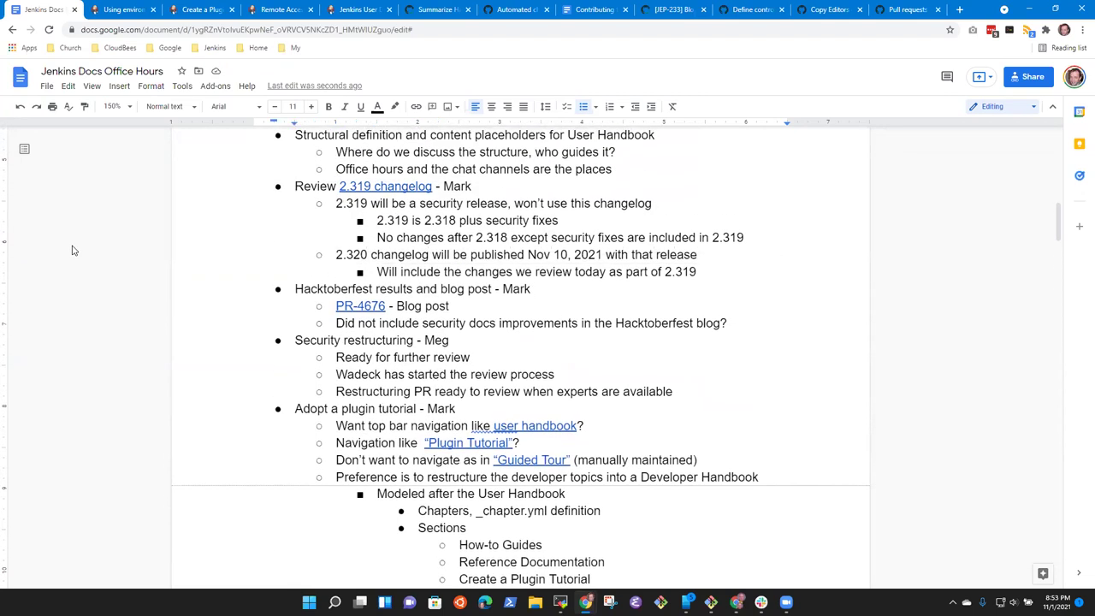
key(shift+End)
key(Down)
key(Home)
key(shift+End)
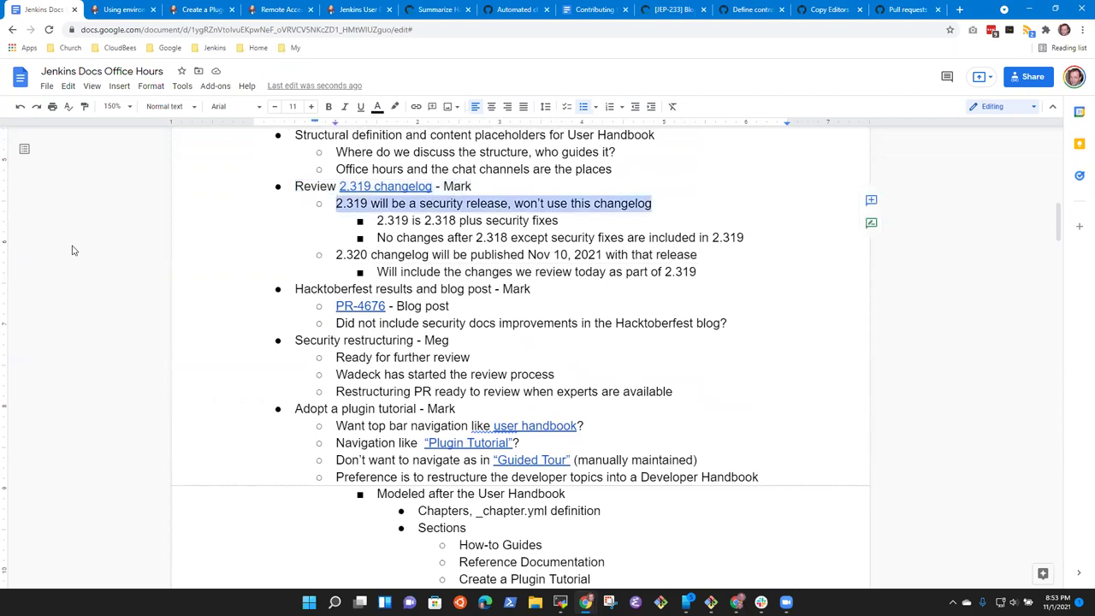
- Highlight the changelog review heading, view its linked 2.319 changelog pull request, and return to the notes
key(Up)
key(Home)
key(shift+End)
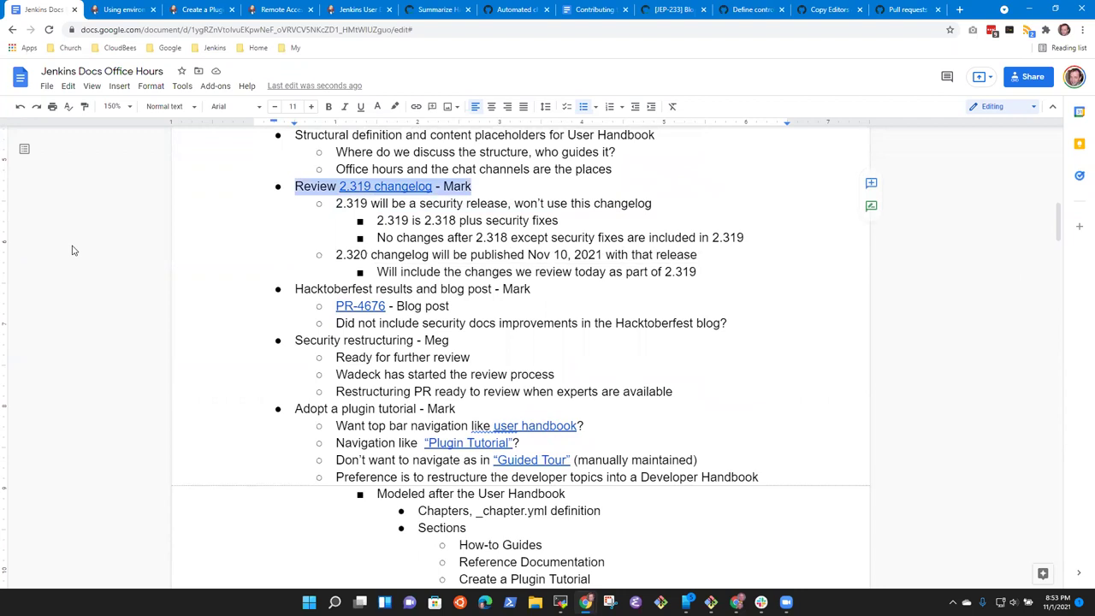
click(389, 186)
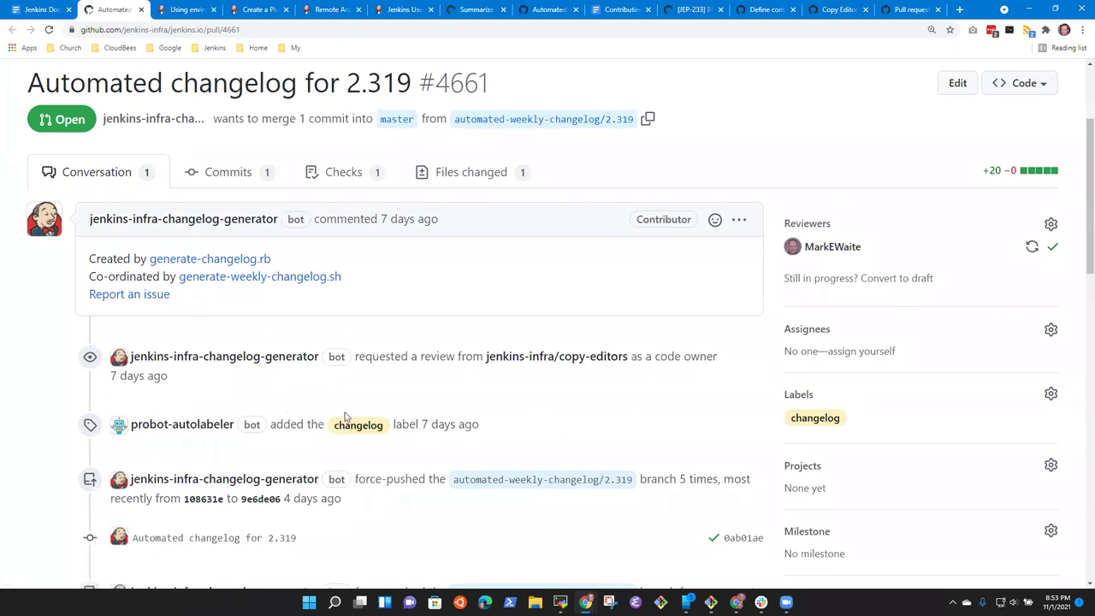
click(39, 9)
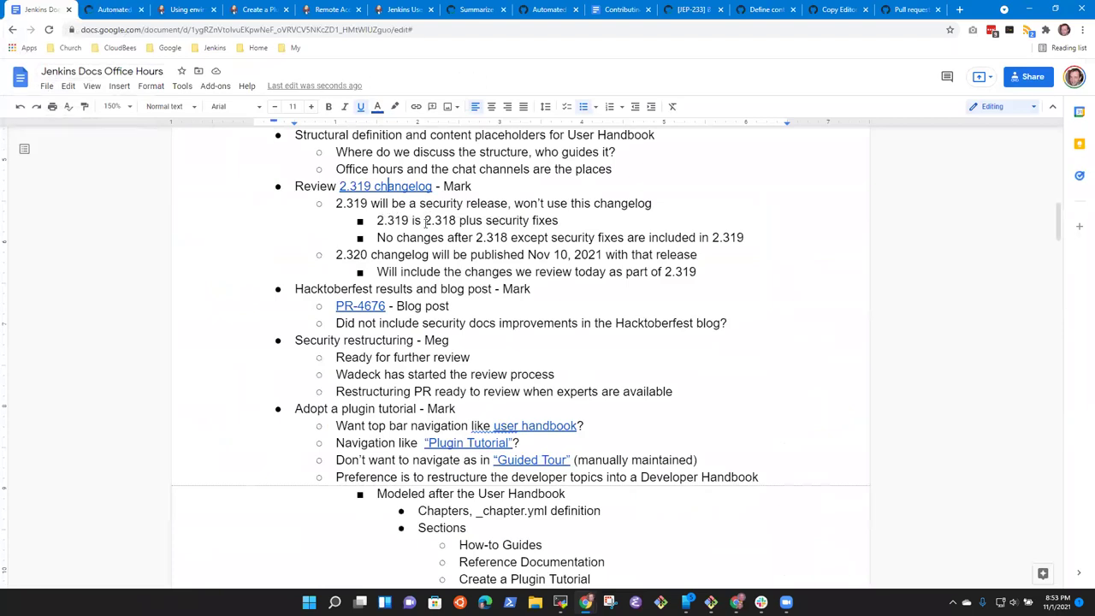
- Highlight "plus security fixes" in the 2.319 sub-bullet and put the cursor on the line "No changes after 2.318 except security fixes"
drag(425, 220, 557, 220)
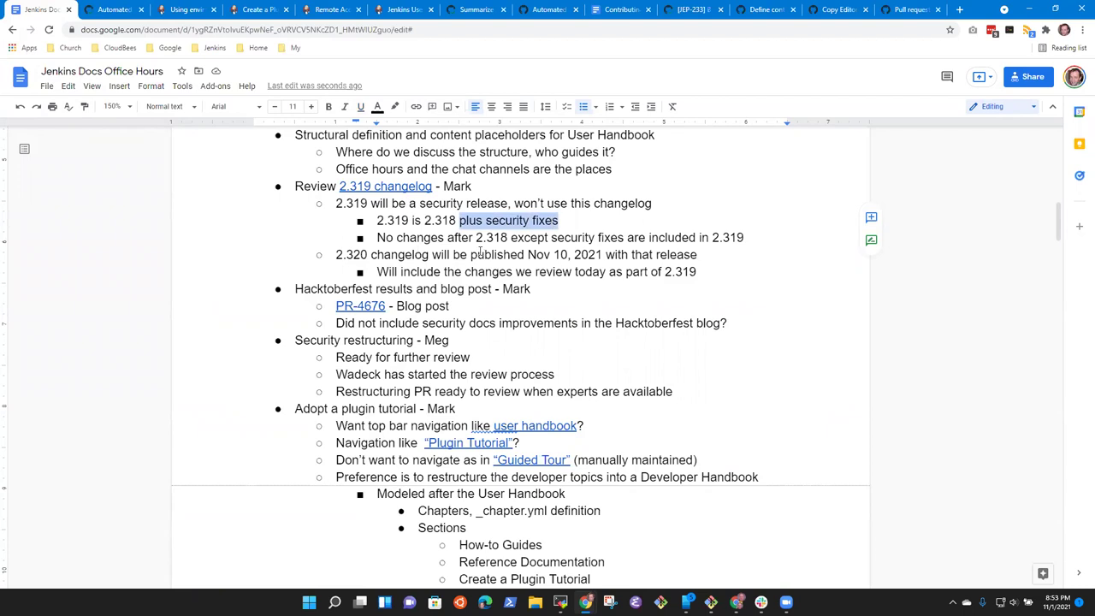
click(592, 213)
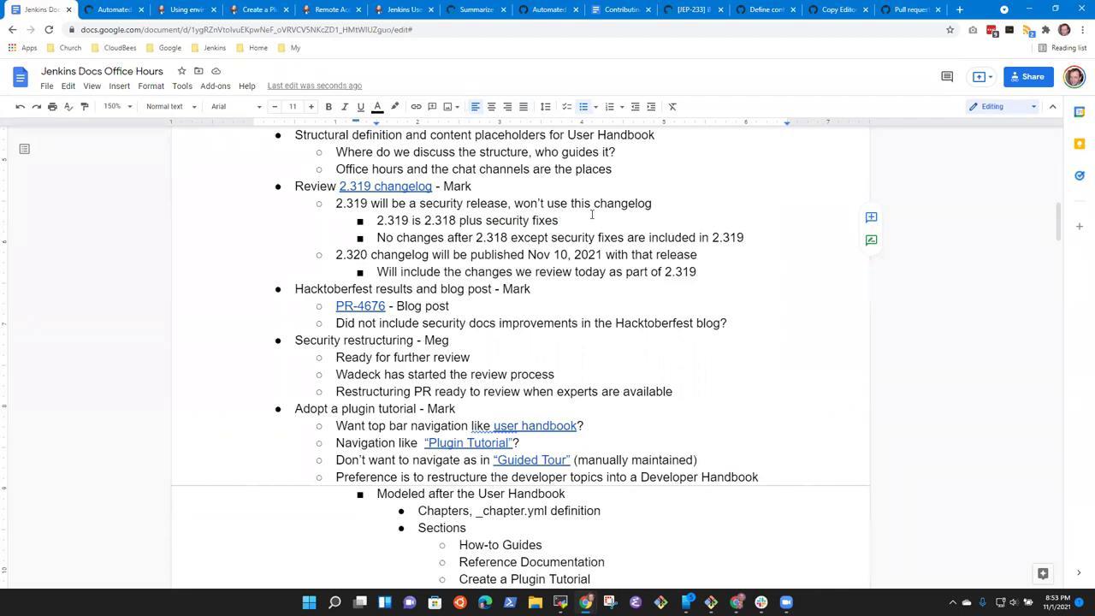
key(End)
key(Up)
key(Home)
key(Down)
- Look through the conversation of the "Automated changelog for 2.319" pull request
click(111, 9)
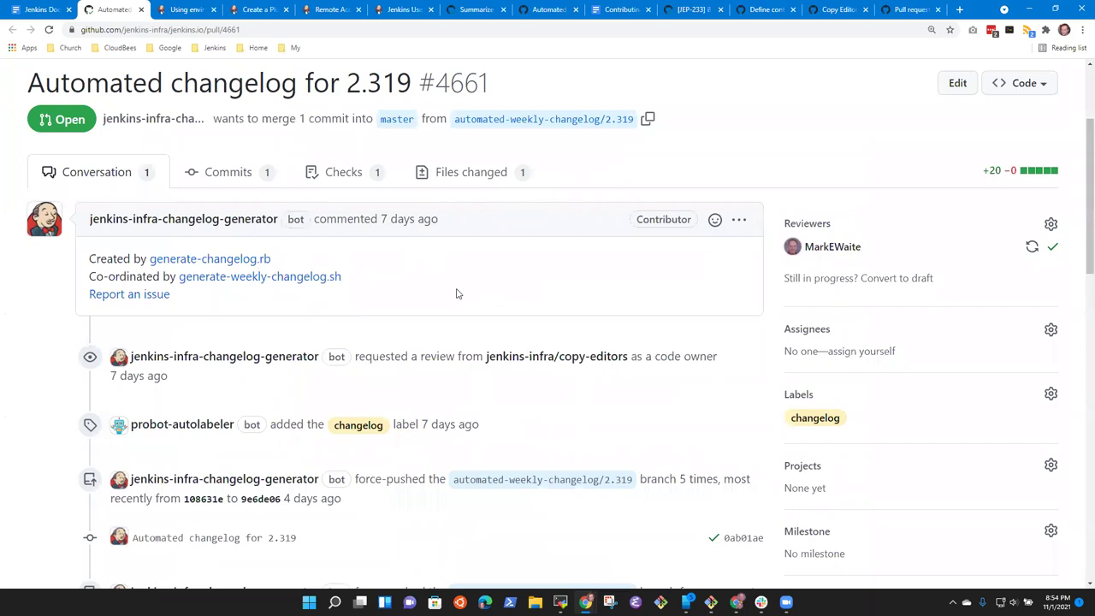
scroll(435, 303, down, 3)
scroll(465, 306, down, 2)
scroll(467, 307, up, 5)
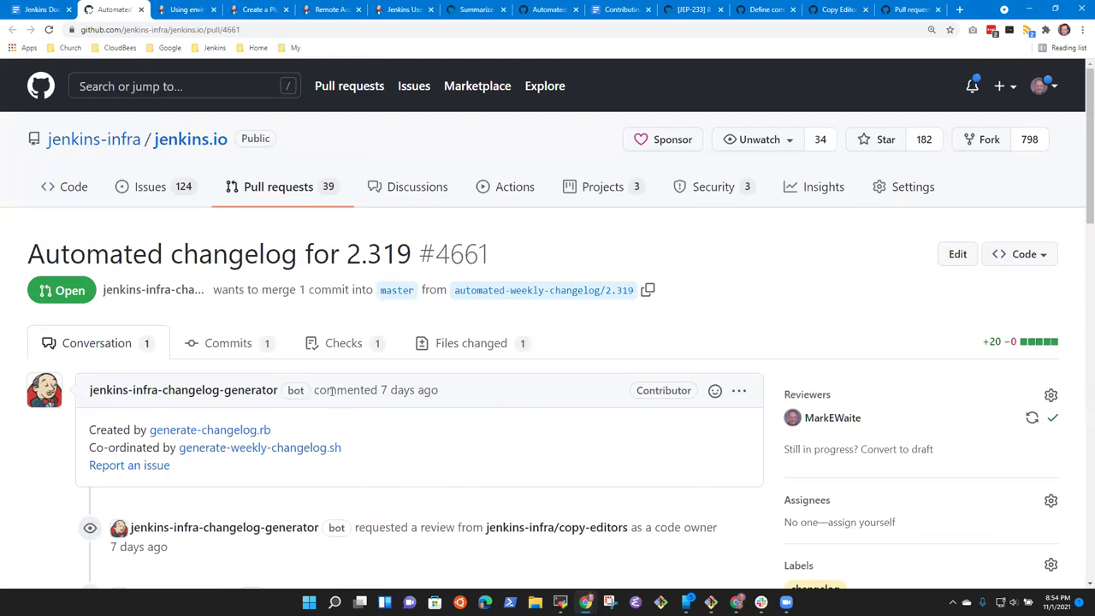
- Add a bullet to the notes after the "No changes after 2.318" line reading "Security team adds the security fixes in a private repo"
click(38, 10)
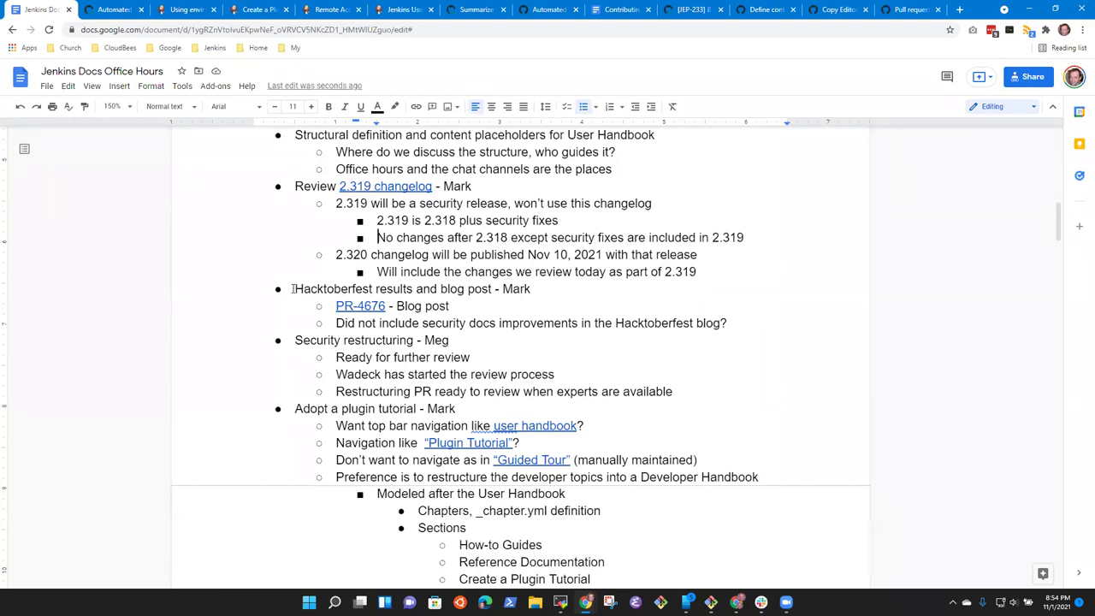
key(End)
key(Return)
text(Security team adds the security fixes in a private repo)
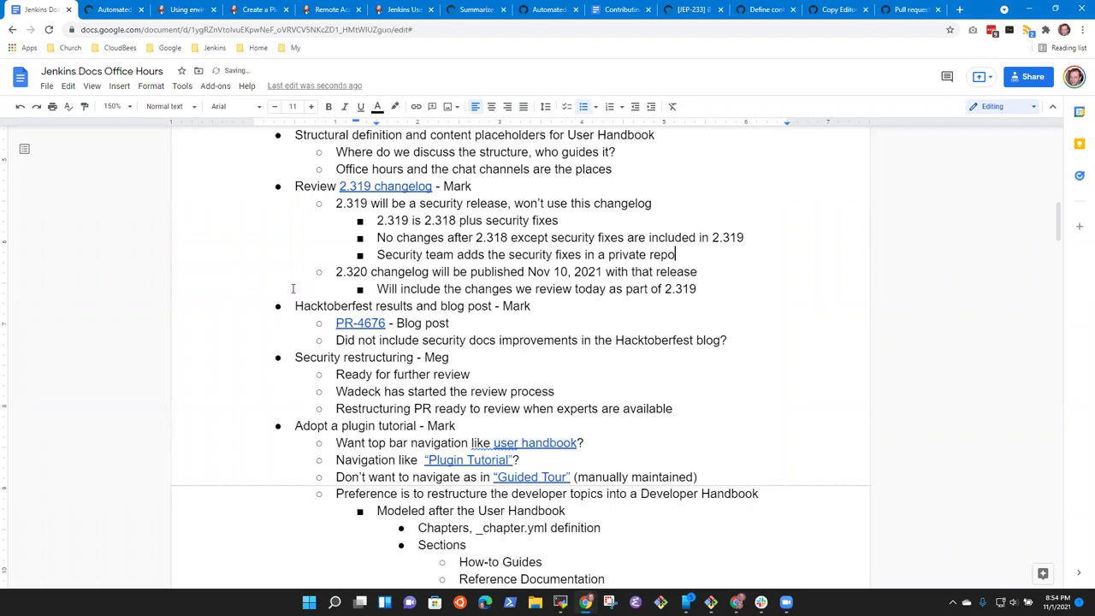
- Add a nested bullet under the private repo line reading "Security team writes the changelog in a private repo"
key(Return)
key(Tab)
text(Security )
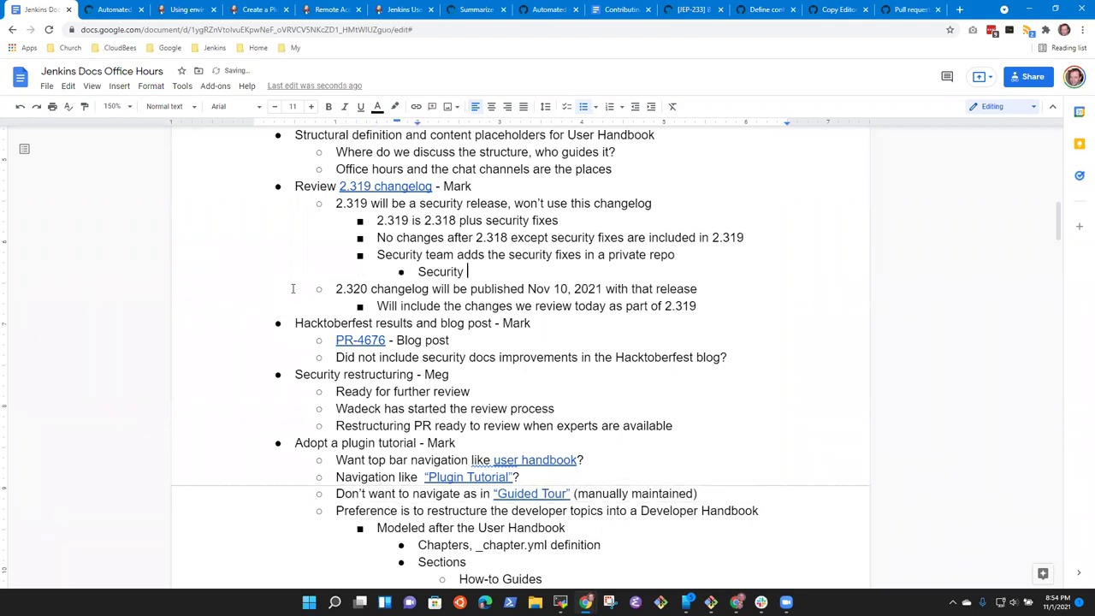
text(team writes teh chan)
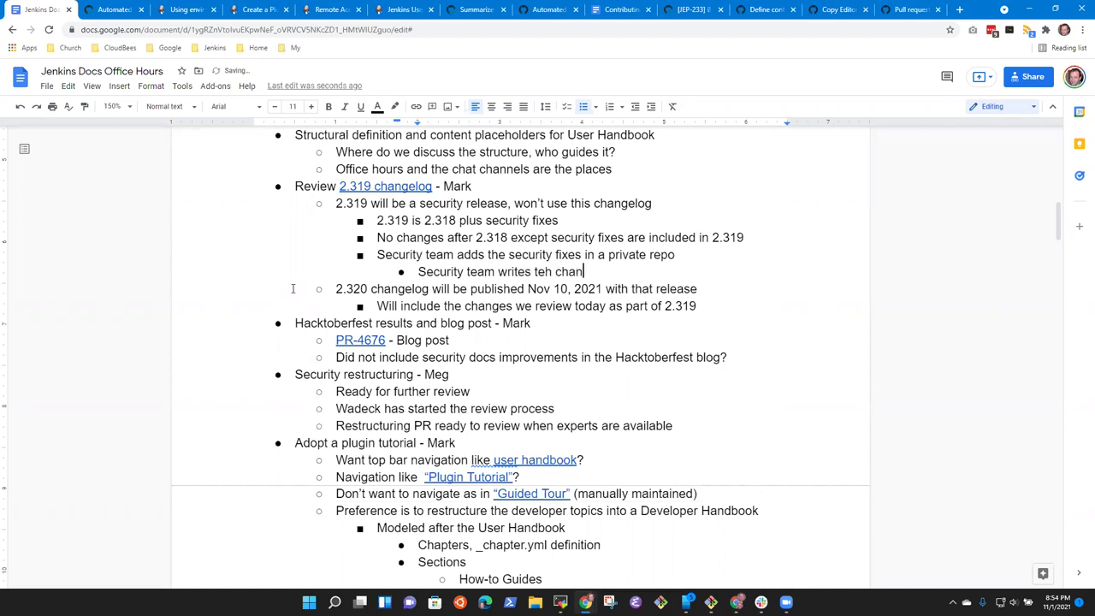
key(BackSpace)
key(BackSpace)
key(BackSpace)
key(BackSpace)
key(BackSpace)
key(BackSpace)
key(BackSpace)
key(BackSpace)
text(the changelog in a private repo)
- Add another nested bullet reading "Security team writes the security advisory in a private repo"
key(Return)
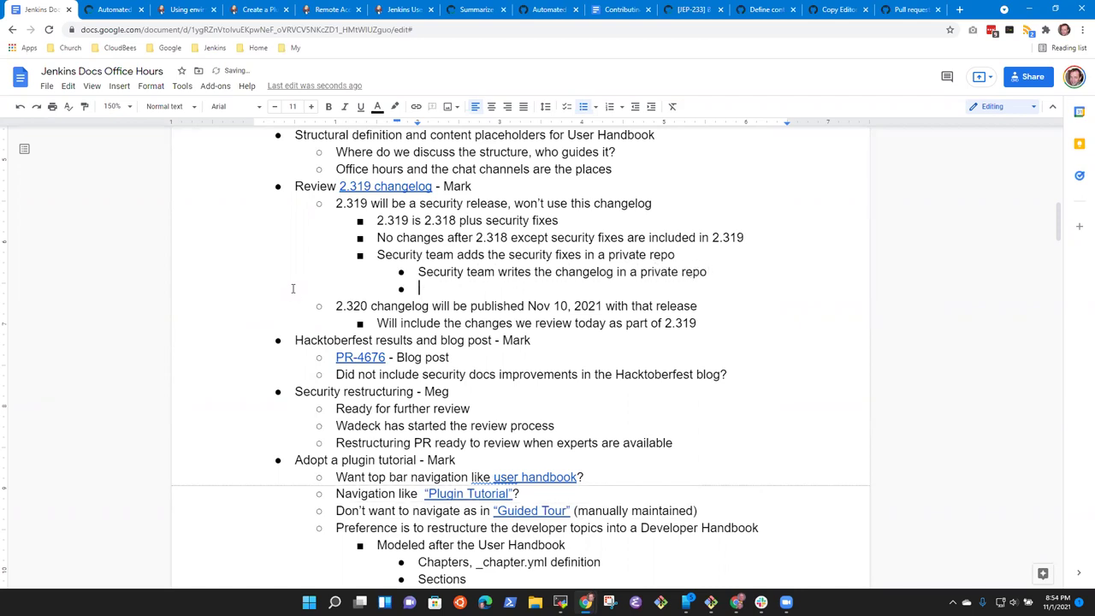
text(Security team writes)
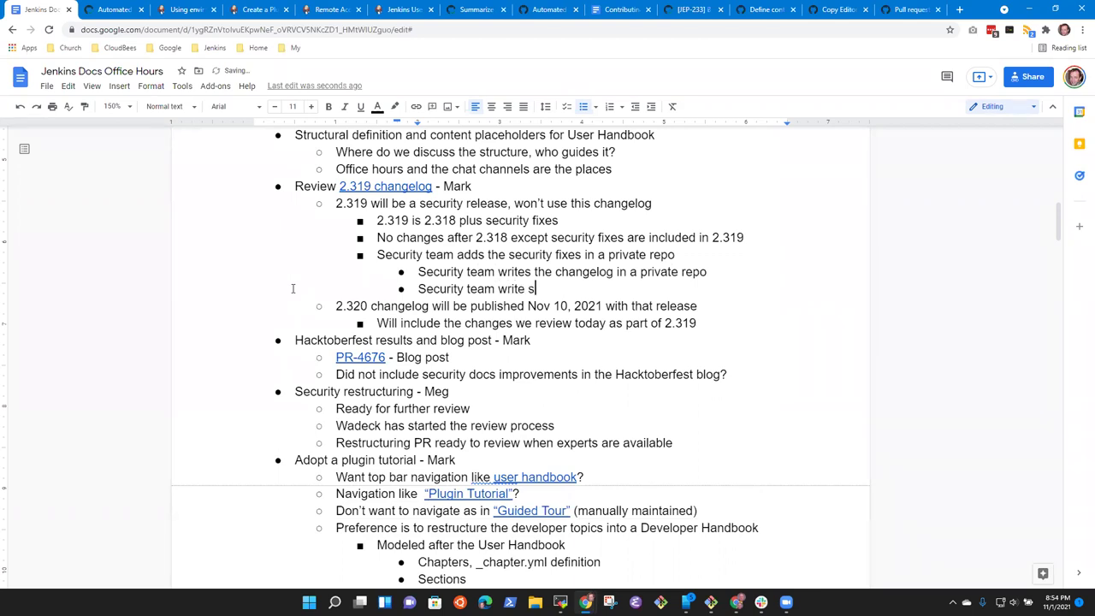
text( the security advisory)
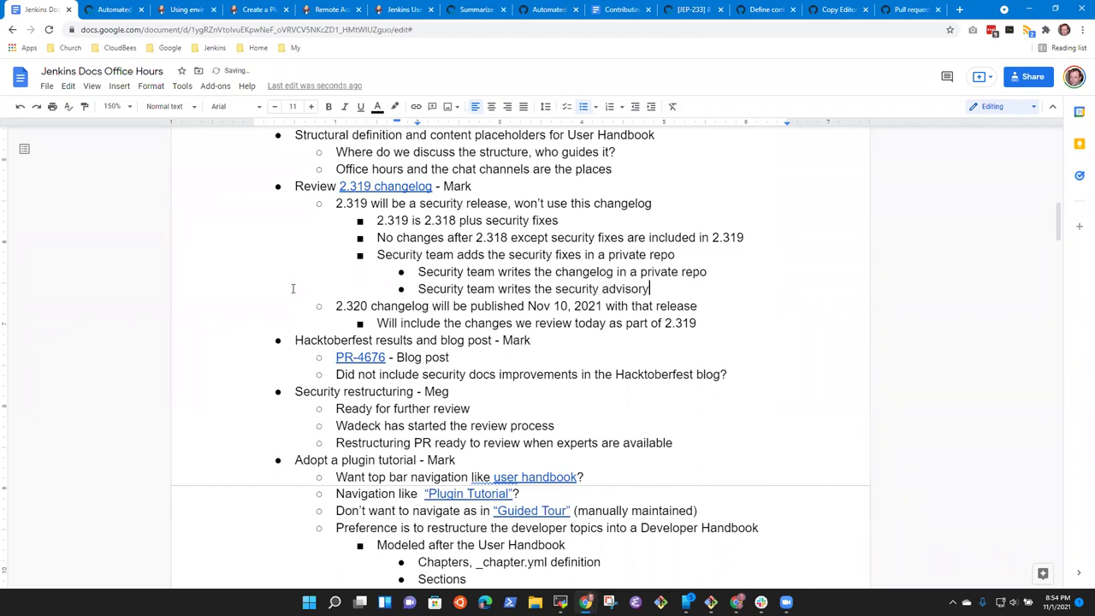
text( in a private repo)
- Add a nested bullet below the security advisory line reading "Security team builds the war file privately"
key(Return)
text(Securit)
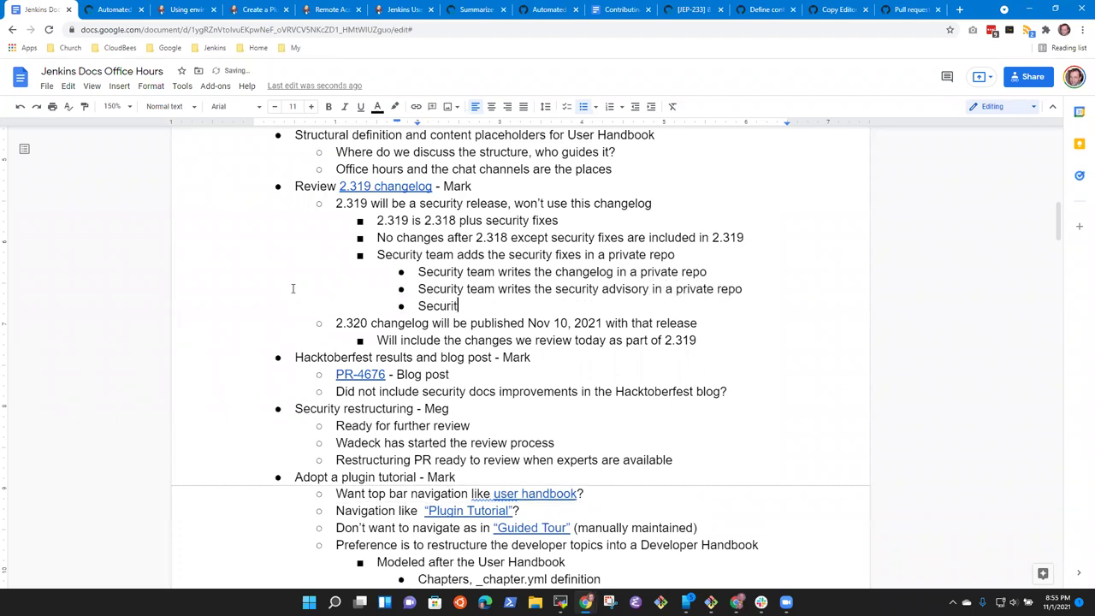
text(y team builds th)
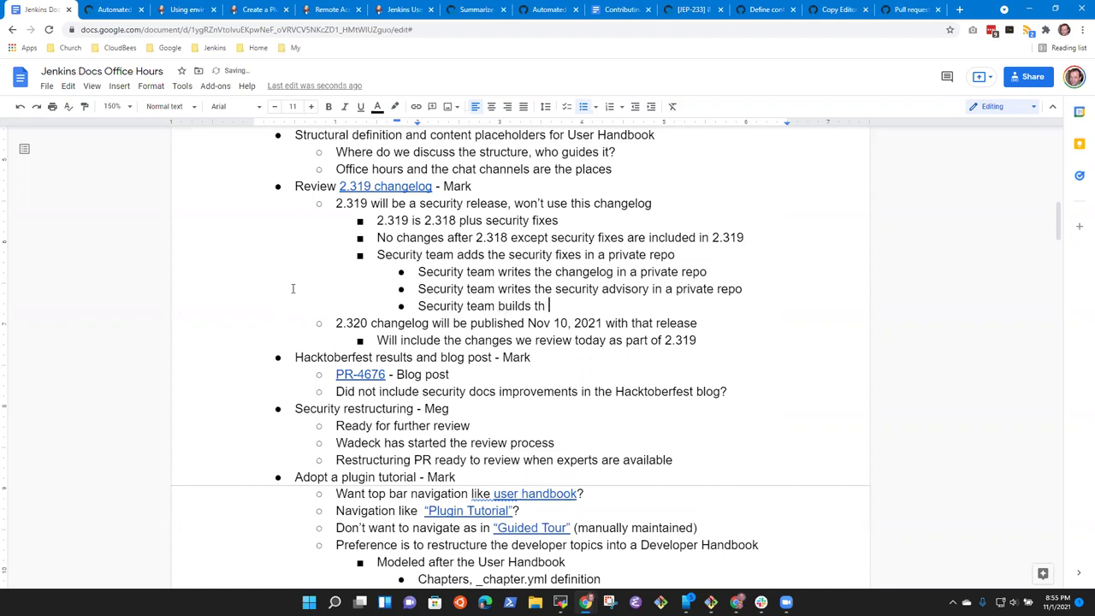
key(BackSpace)
text(e war file privately)
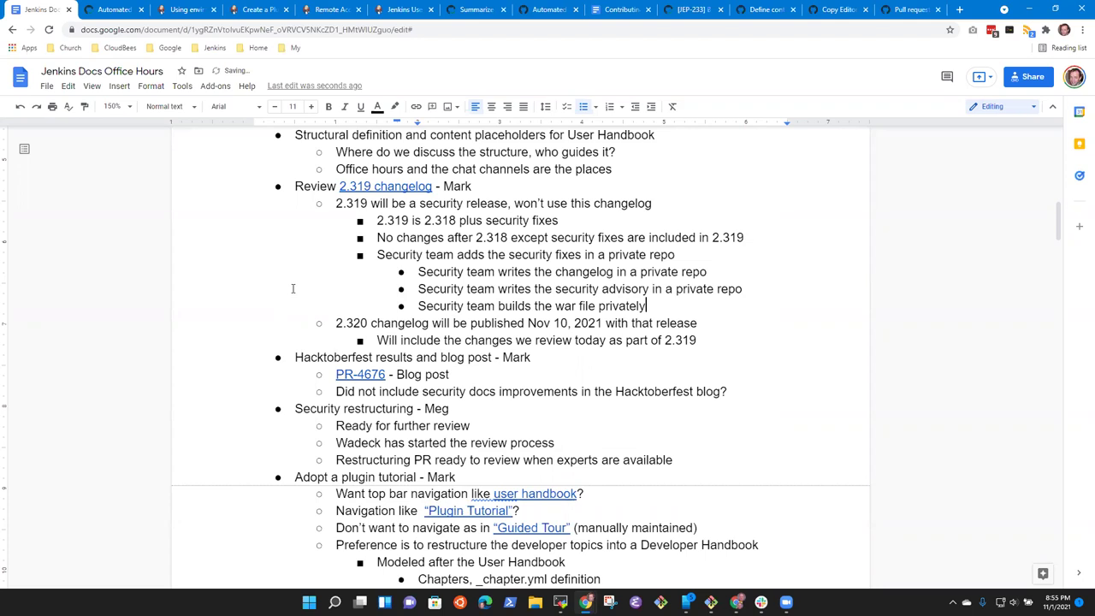
- Add a nested bullet after the war file line reading "On release day, they publish all those things"
key(Return)
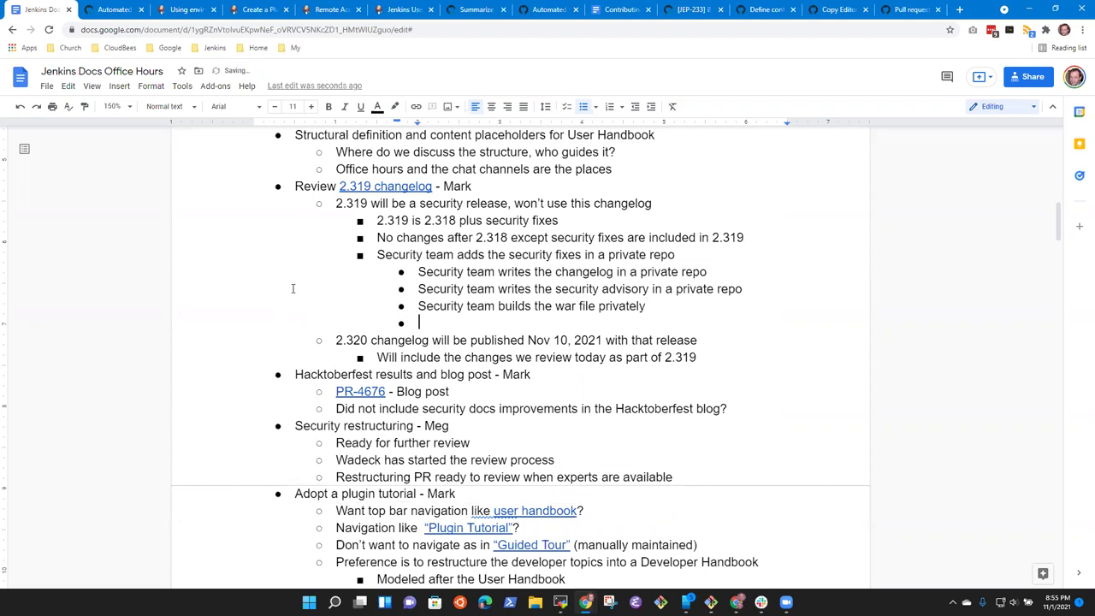
text(On release daym,)
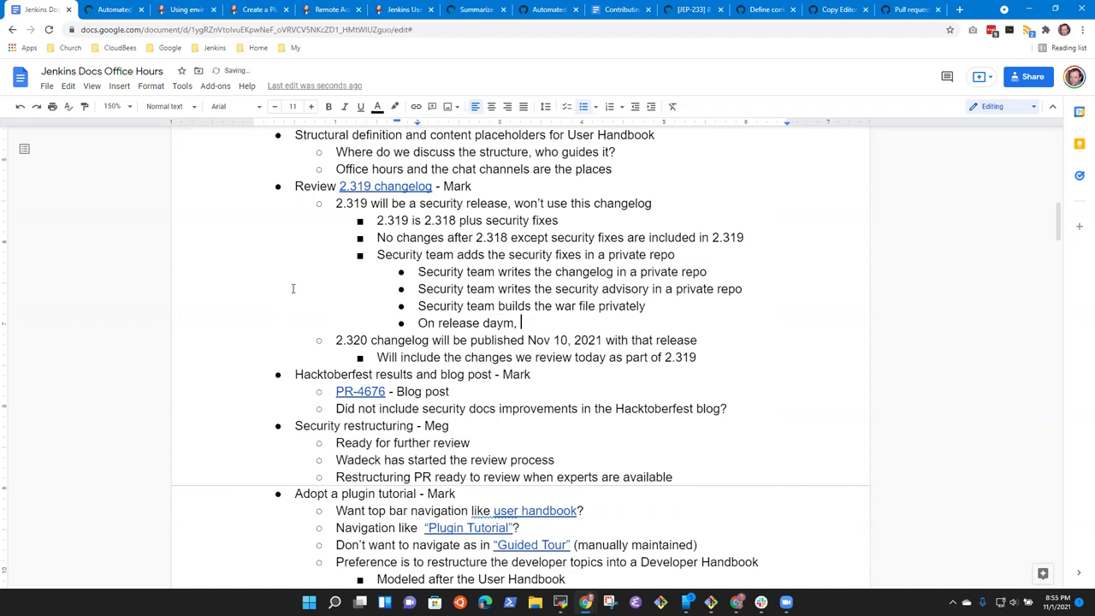
key(BackSpace)
key(BackSpace)
key(BackSpace)
text(, they publish all t)
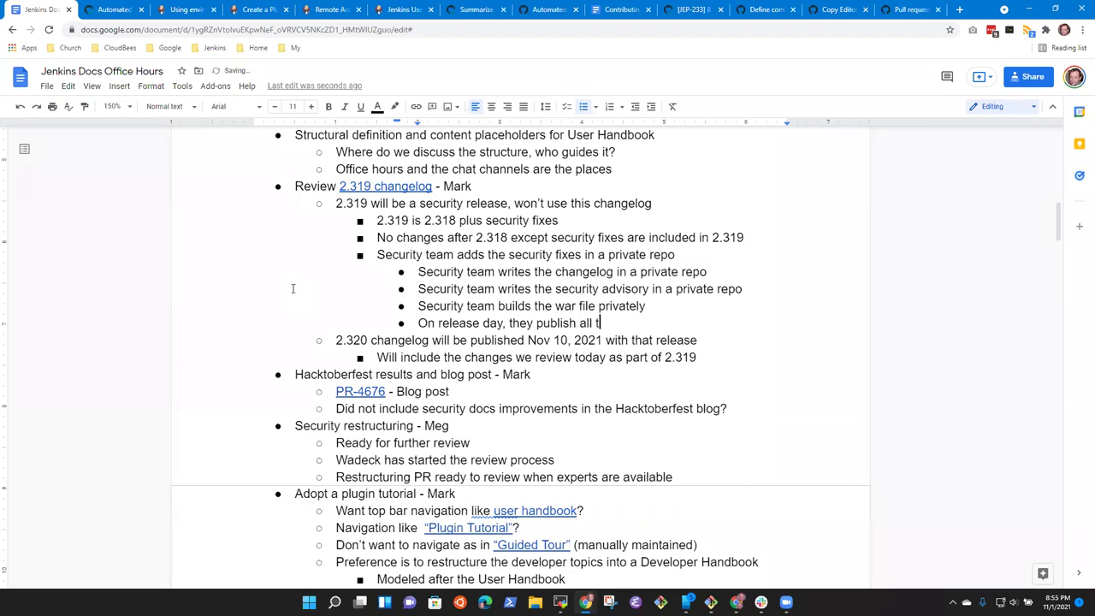
text(hose things)
key(ctrl+BackSpace)
text(things)
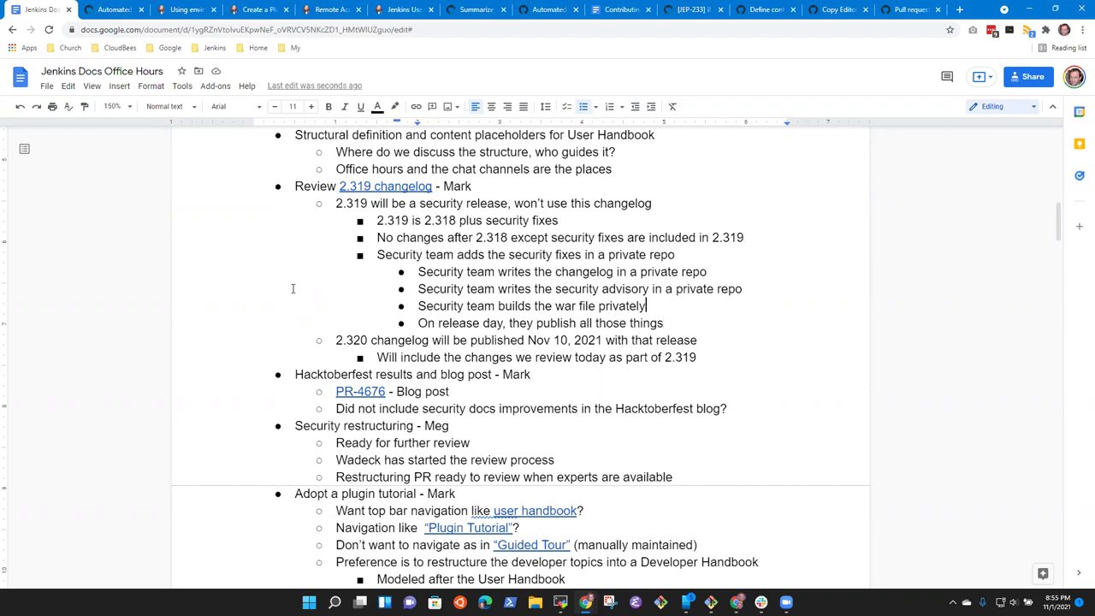
- Fill the empty bullet below the "Adopt a plugin tutorial" topic with "Linux Foundation internship (Outreachy)"
key(Up)
key(Up)
key(Down)
key(Down)
key(Down)
key(Down)
key(Down)
key(Down)
key(Down)
key(Down)
key(Down)
key(Down)
key(Down)
key(Down)
key(Down)
key(Down)
key(Down)
key(Down)
key(Down)
key(Down)
key(Down)
key(Down)
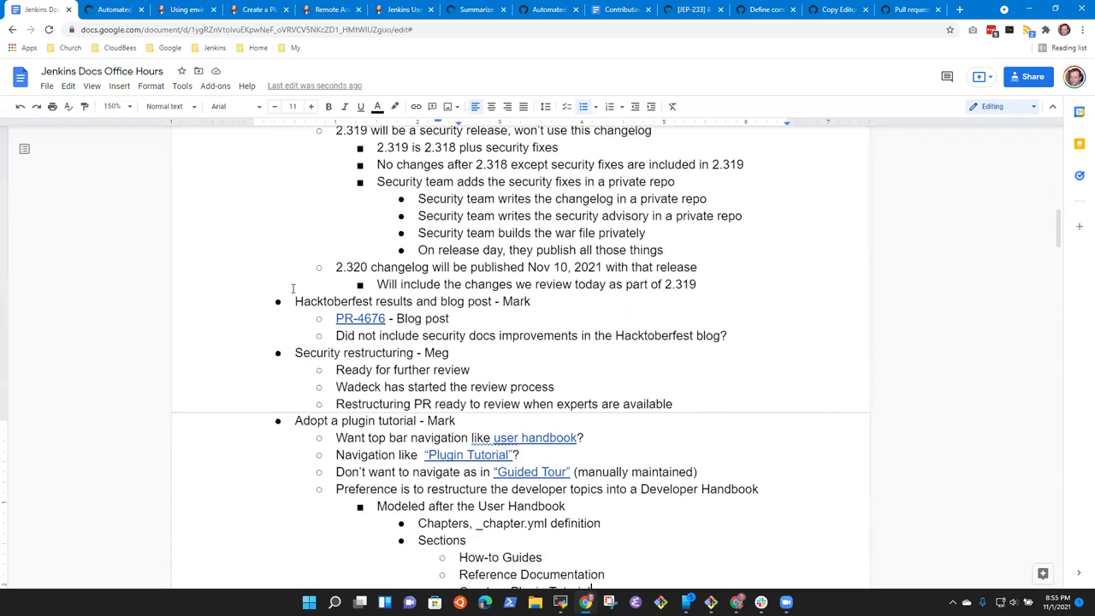
key(Down)
key(Down)
key(Down)
key(Up)
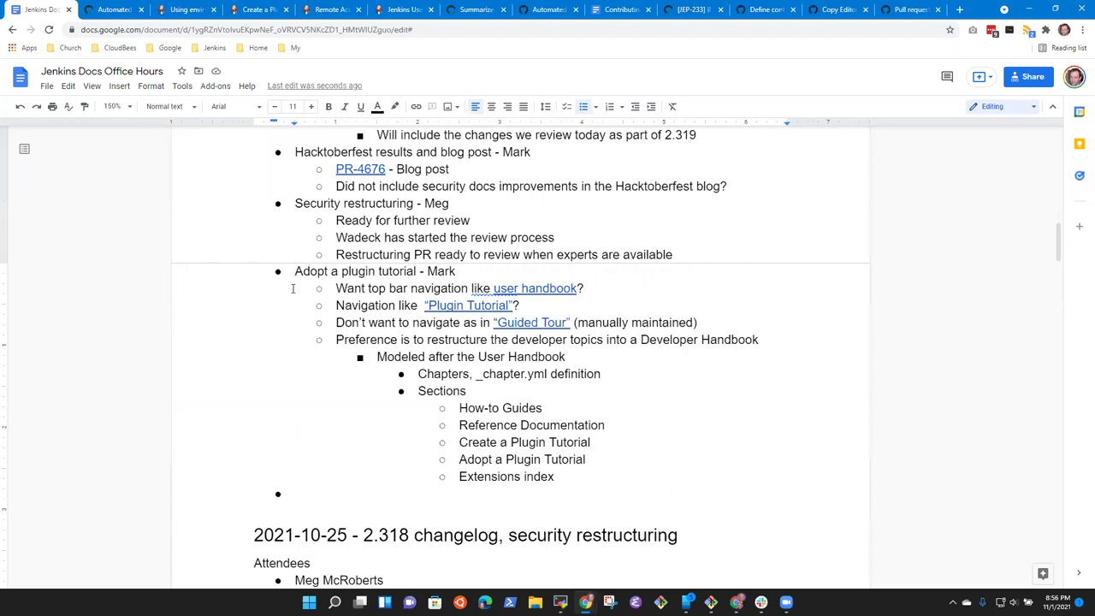
text(Linuc)
key(BackSpace)
text(x Foundation )
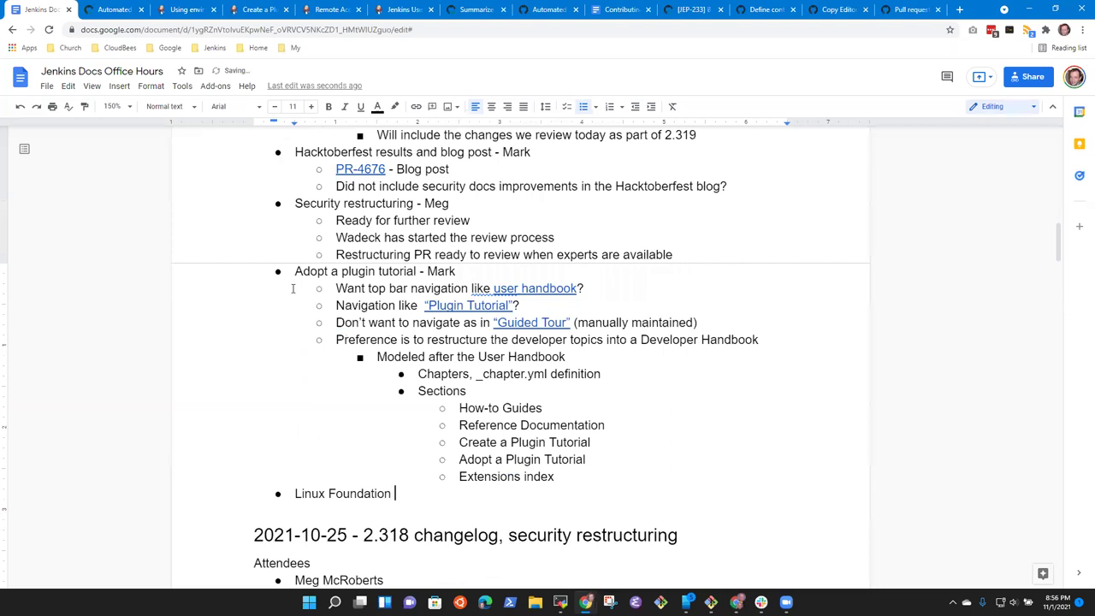
text(internship (Outreachy))
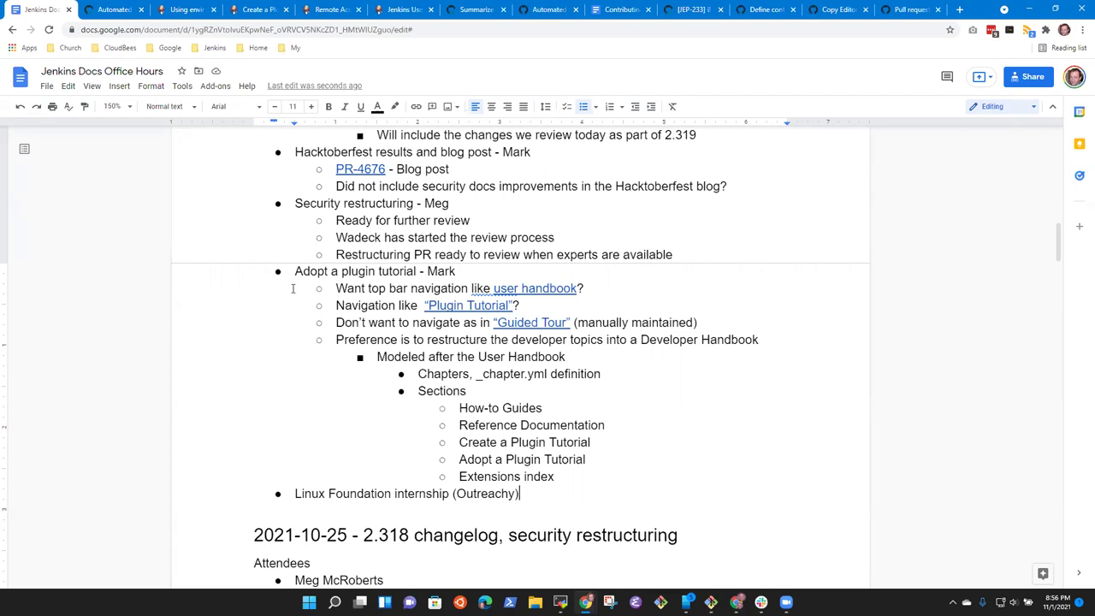
- Add a sub-bullet under the internship topic reading "Jenkins core has some outdated components that need to be updated or replaced"
key(Return)
key(Tab)
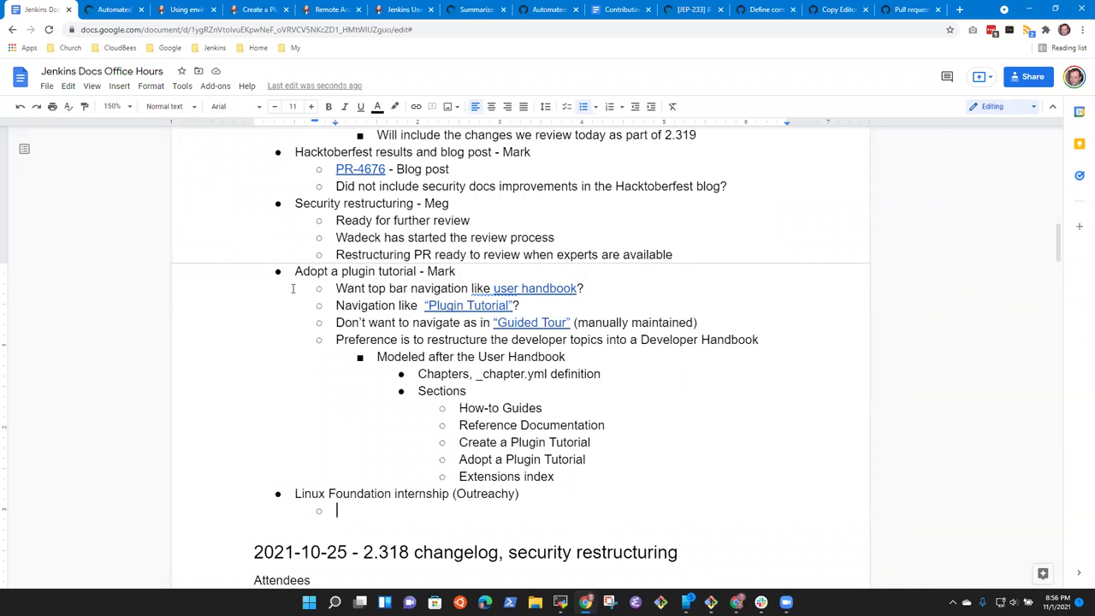
text(Jenkins co)
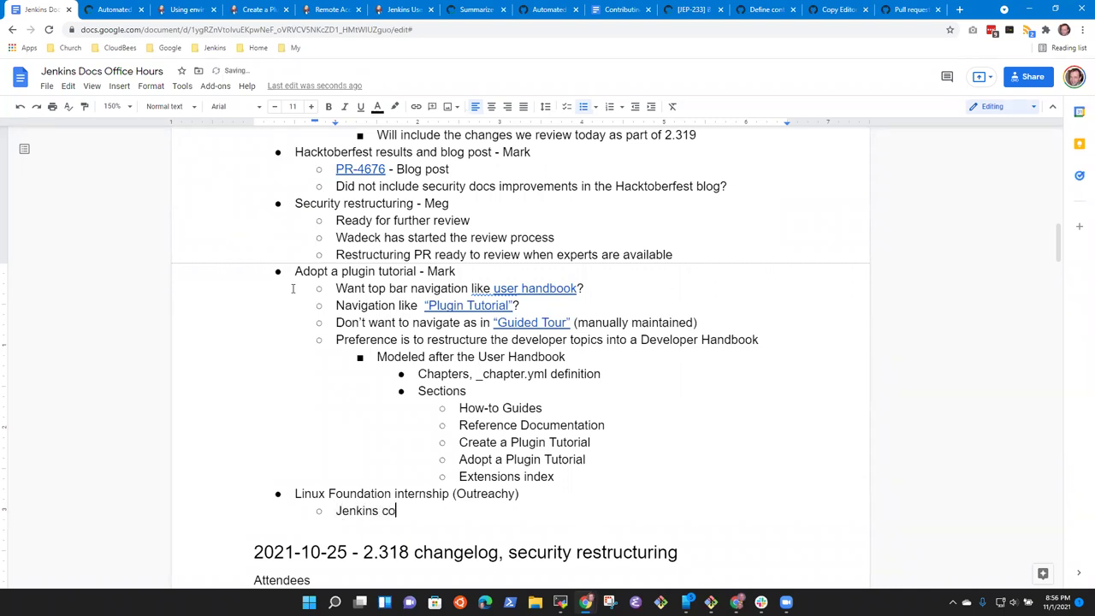
text(re has some outdated compon)
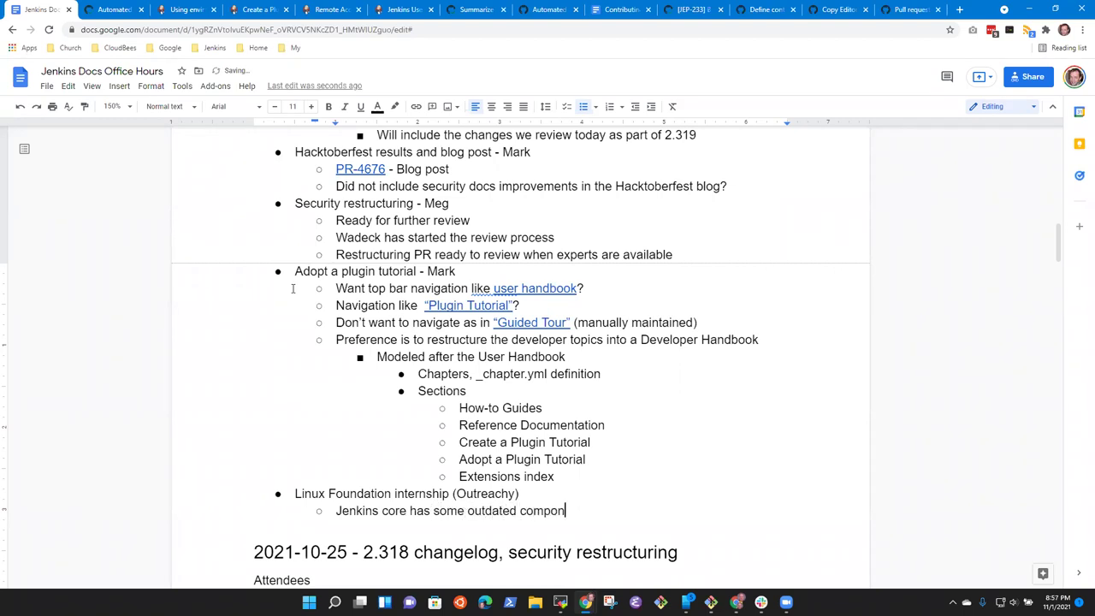
text(ents that)
text(ed to be update)
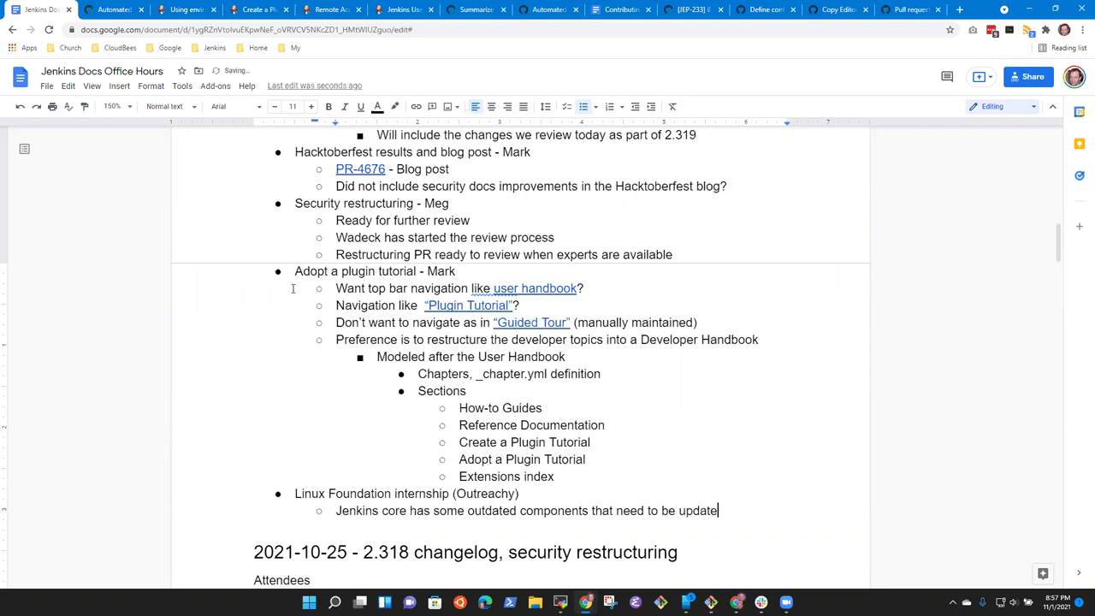
text(d or replaced)
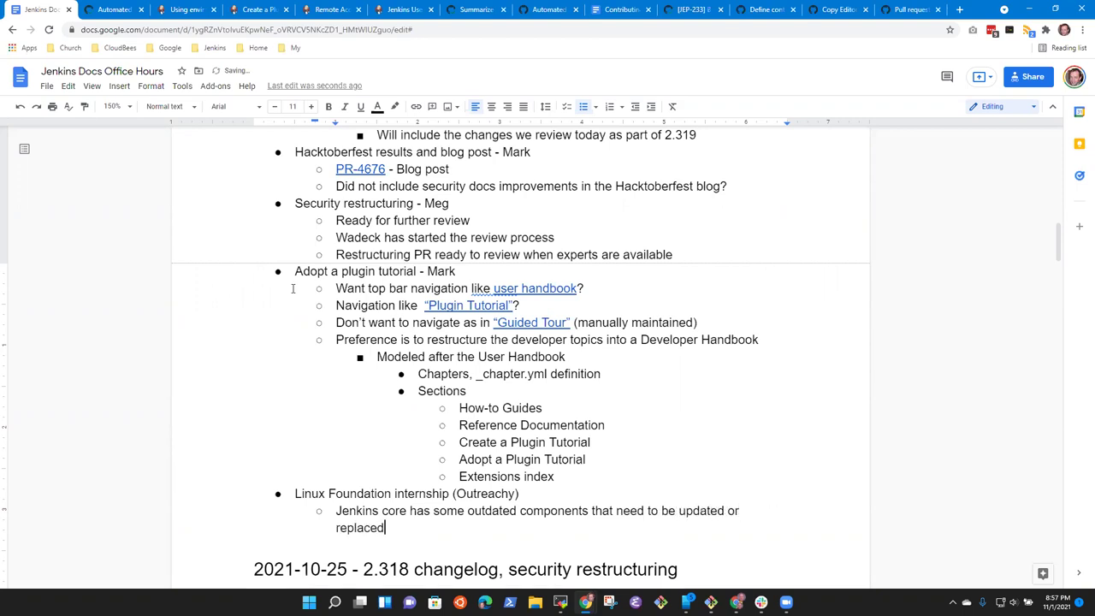
- Reword the end of the Jenkins core sub-bullet to "need an update or replacement"
key(Up)
key(ctrl+Right)
key(ctrl+Right)
key(ctrl+Right)
key(ctrl+Right)
key(ctrl+Right)
key(ctrl+Right)
key(ctrl+Right)
key(ctrl+Right)
key(ctrl+Right)
key(ctrl+shift+Left)
key(ctrl+shift+Left)
key(BackSpace)
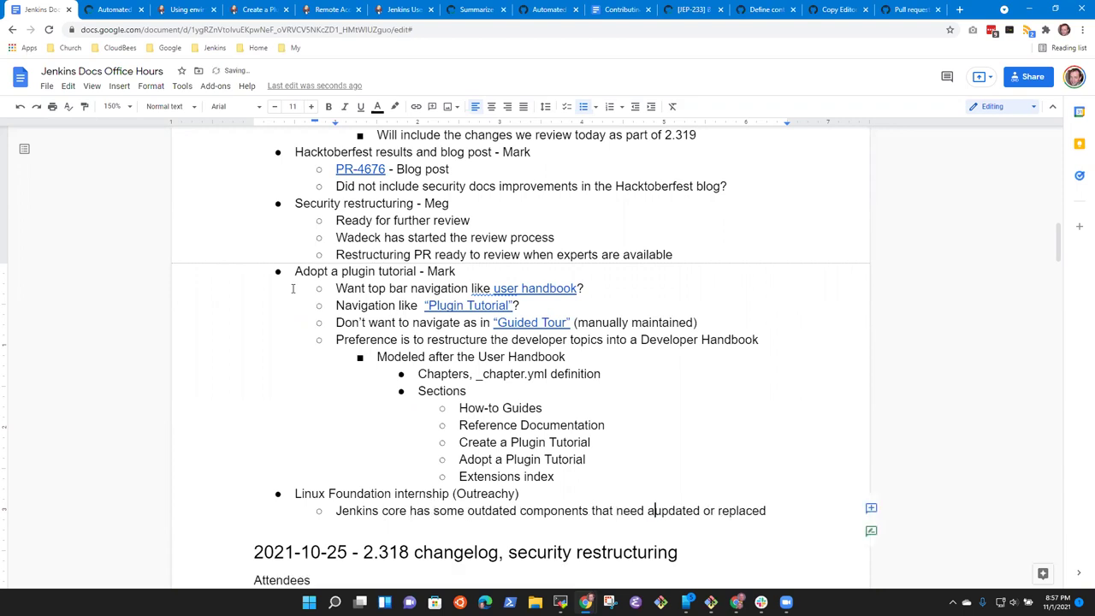
text(an)
key(ctrl+Right)
key(ctrl+Right)
key(Left)
key(Left)
key(Left)
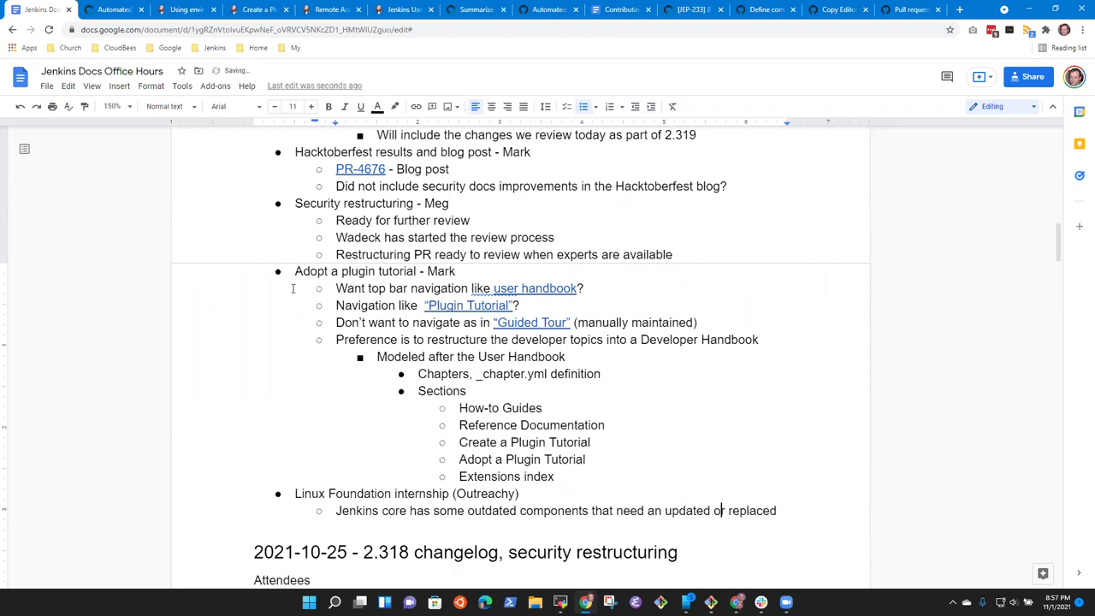
key(Left)
key(BackSpace)
key(End)
key(BackSpace)
text(ment)
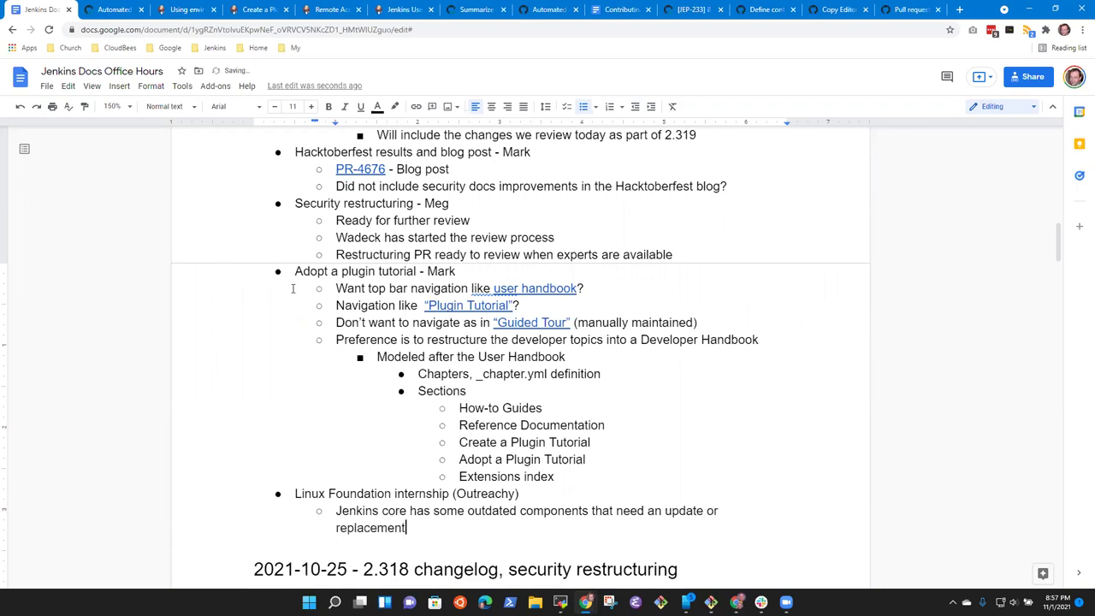
- Delete the word "some" from the Jenkins core sub-bullet
key(Home)
key(Up)
key(ctrl+Right)
key(ctrl+Right)
key(ctrl+Right)
key(ctrl+Right)
key(ctrl+Left)
key(ctrl+shift+Right)
key(Delete)
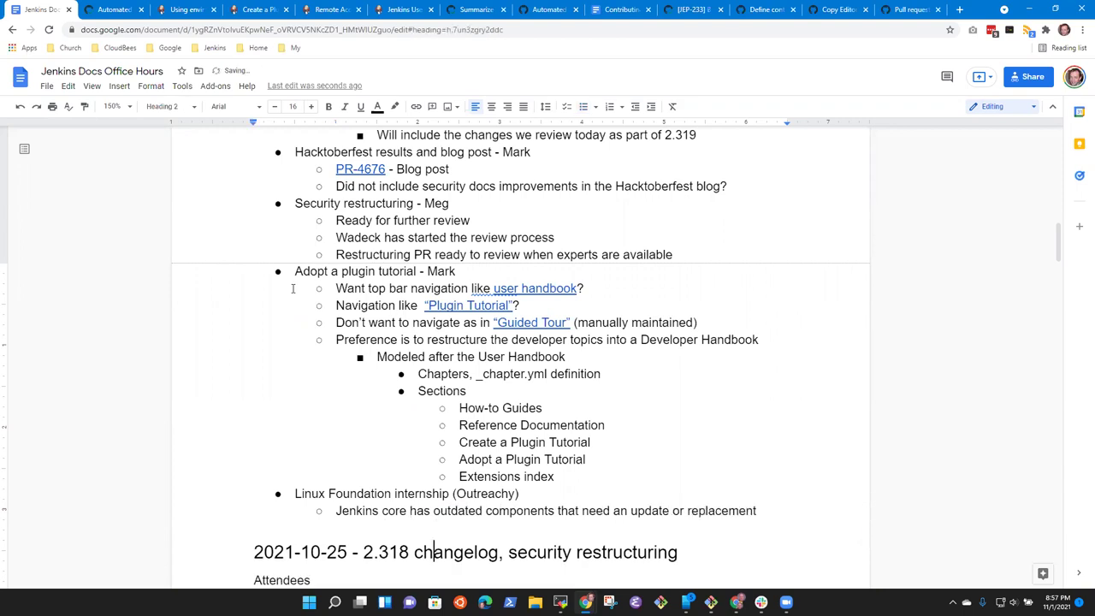
- Add a nested bullet under the Jenkins core line reading "Guava upgrade from 11.0.1 (released 2012) to 31 (released in 2021)"
key(Up)
key(Down)
key(End)
key(Return)
key(Tab)
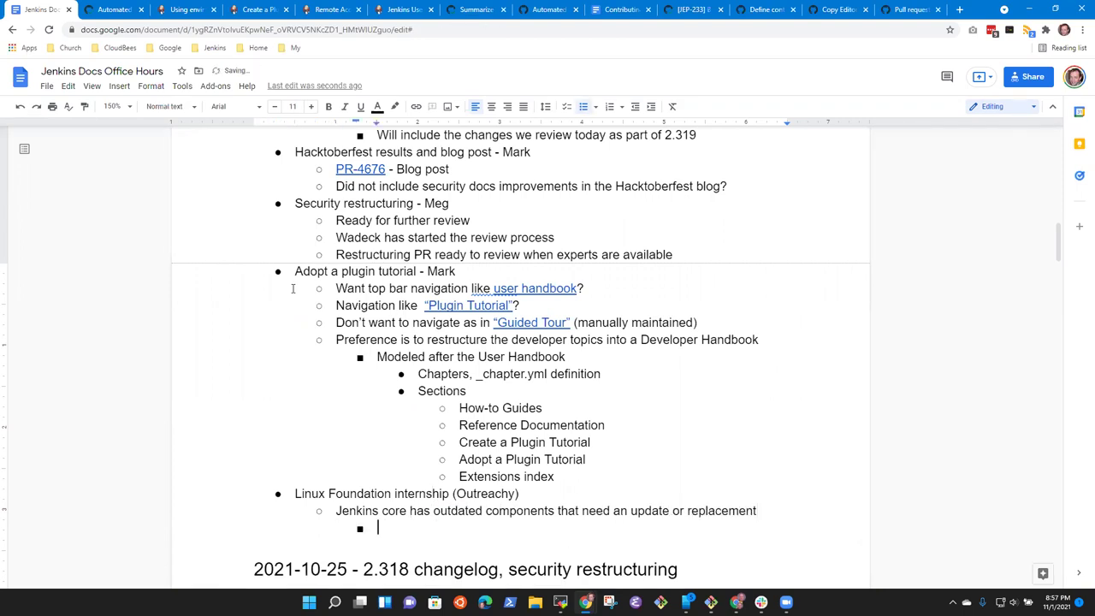
text(Guava upgrade)
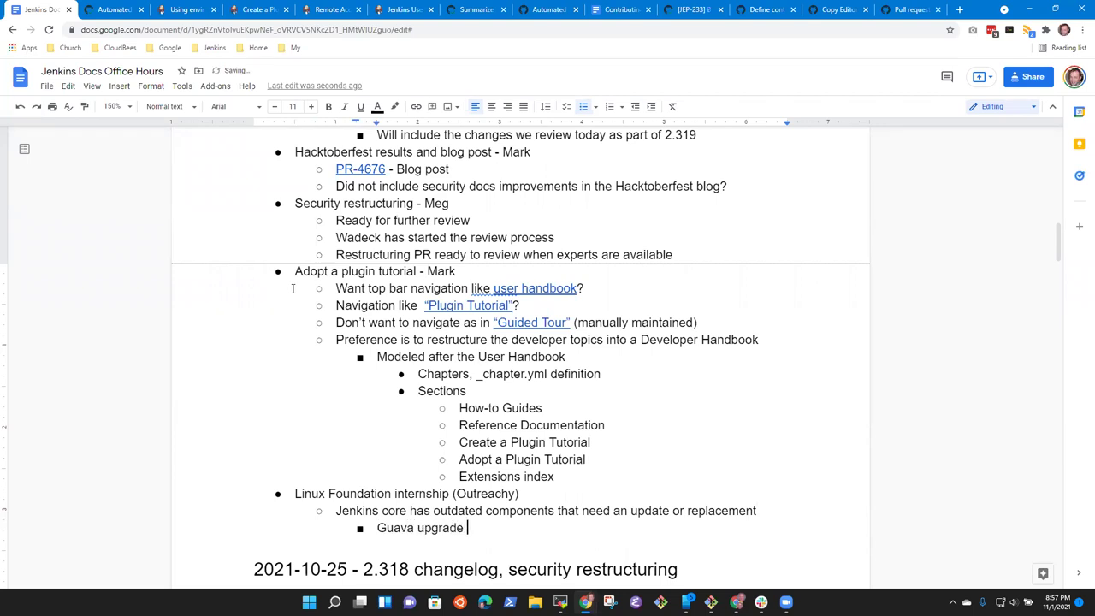
text( from)
text(11.0.)
text(1 to 31)
key(ctrl+Left)
key(ctrl+Left)
text((released 2012) to 31 (release)
key(BackSpace)
text(d in 2021))
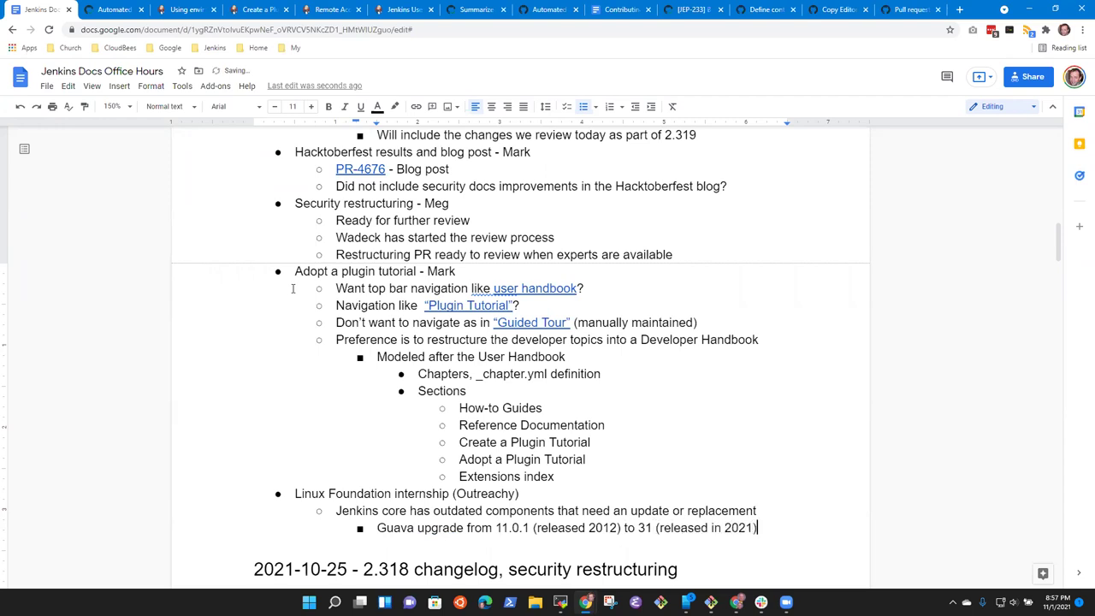
- Highlight the Guava upgrade line and add a bullet below it reading "Guice"
key(shift+Home)
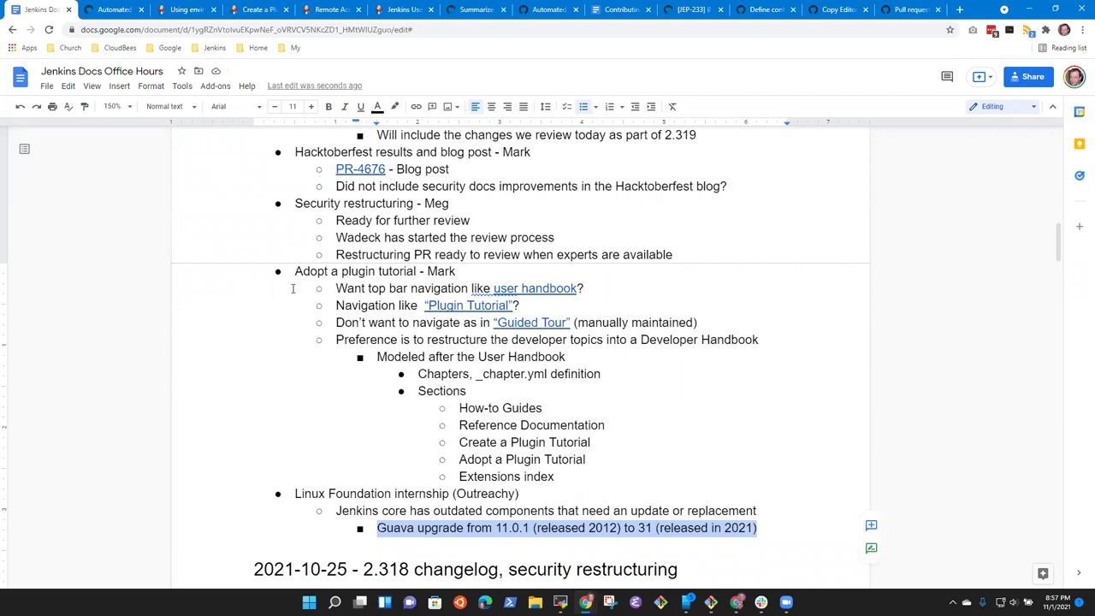
key(End)
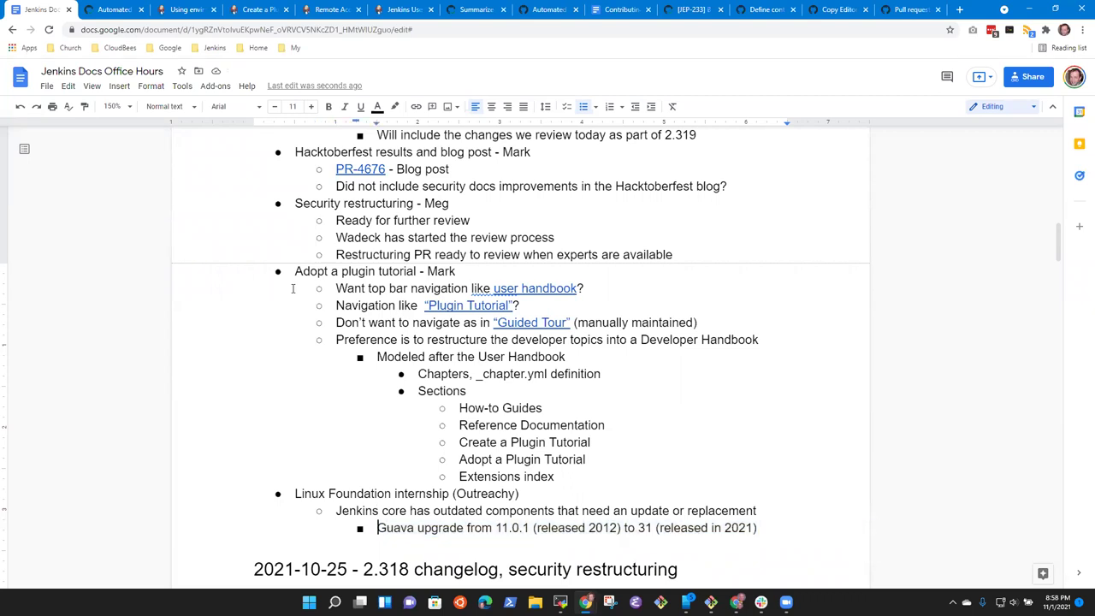
key(Return)
text(Guice)
- Add two more component bullets after "Guice" reading "Prototype.js" and "YahooUI"
key(Return)
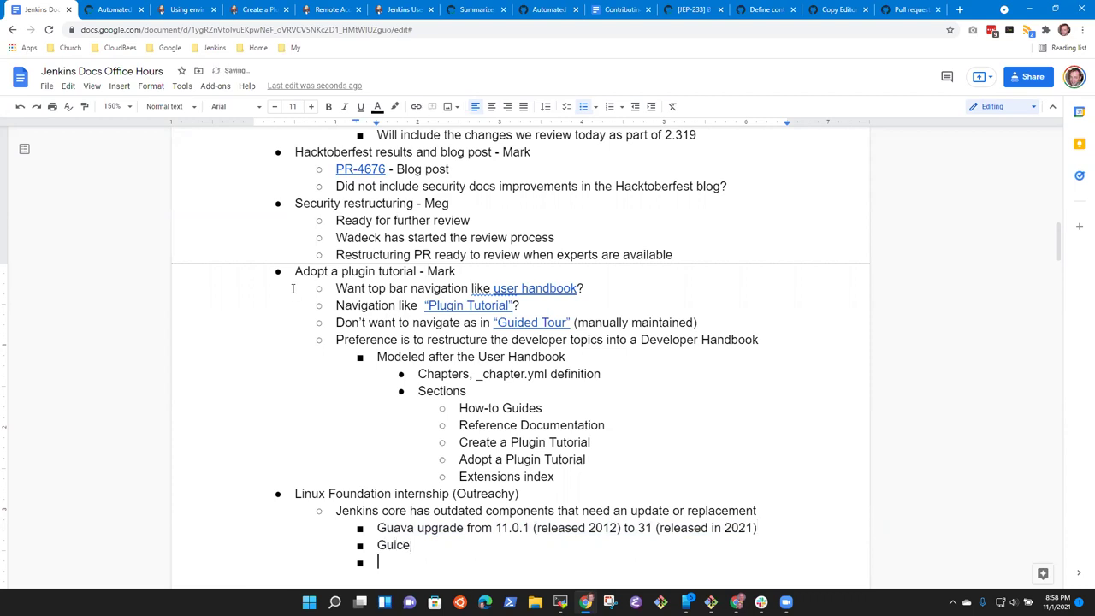
text(Prototype.js)
key(Return)
text(YUI)
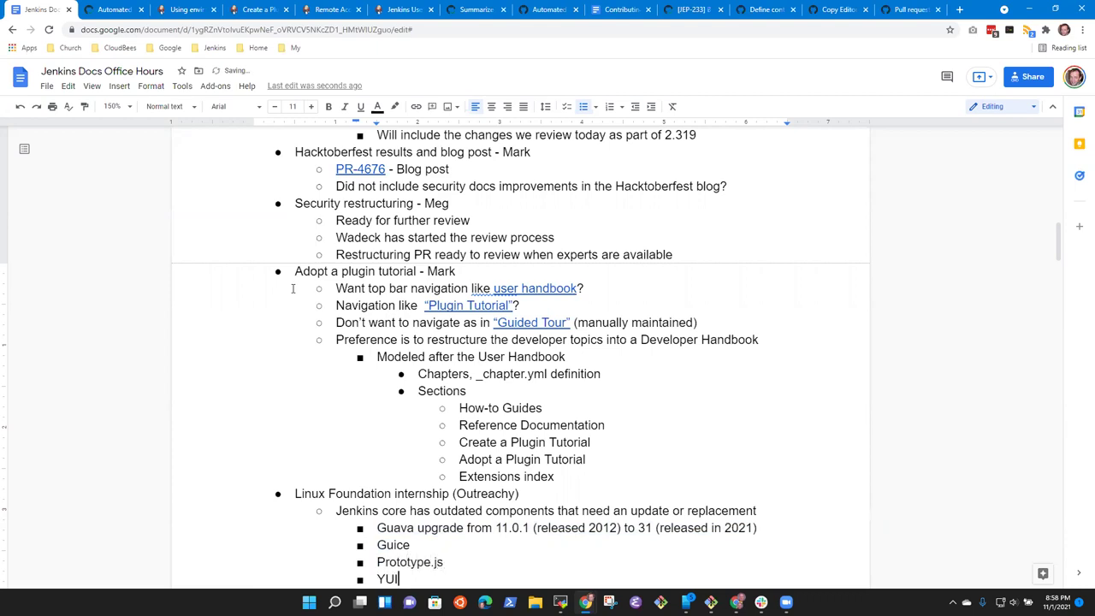
key(Left)
key(Left)
text(ahoo)
key(End)
- Add a placeholder bullet "...." after "YahooUI" in the component list
scroll(292, 288, down, 2)
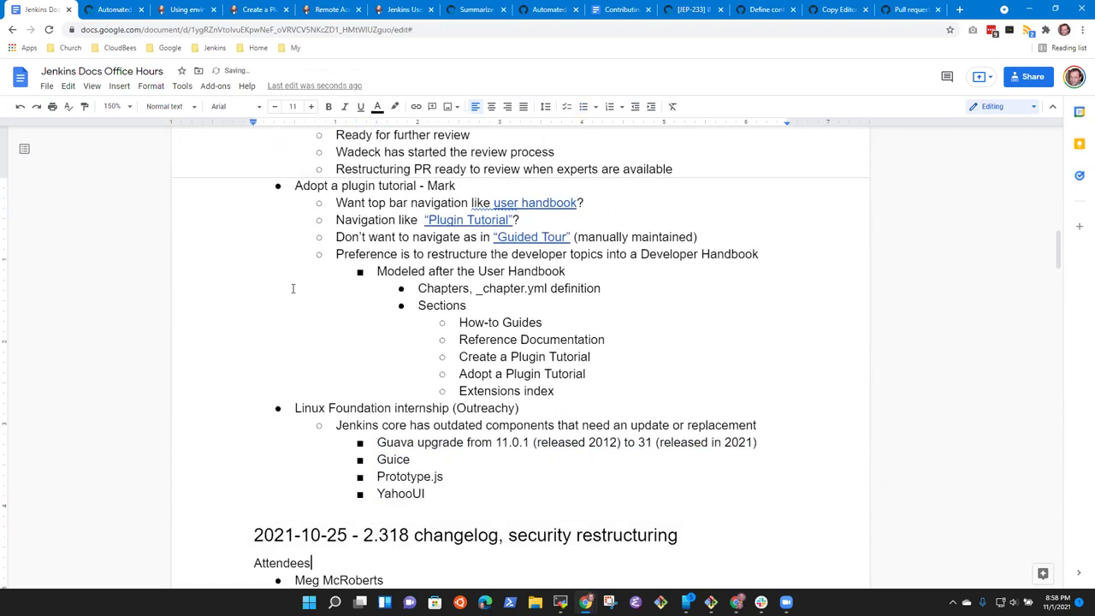
key(Return)
text(....)
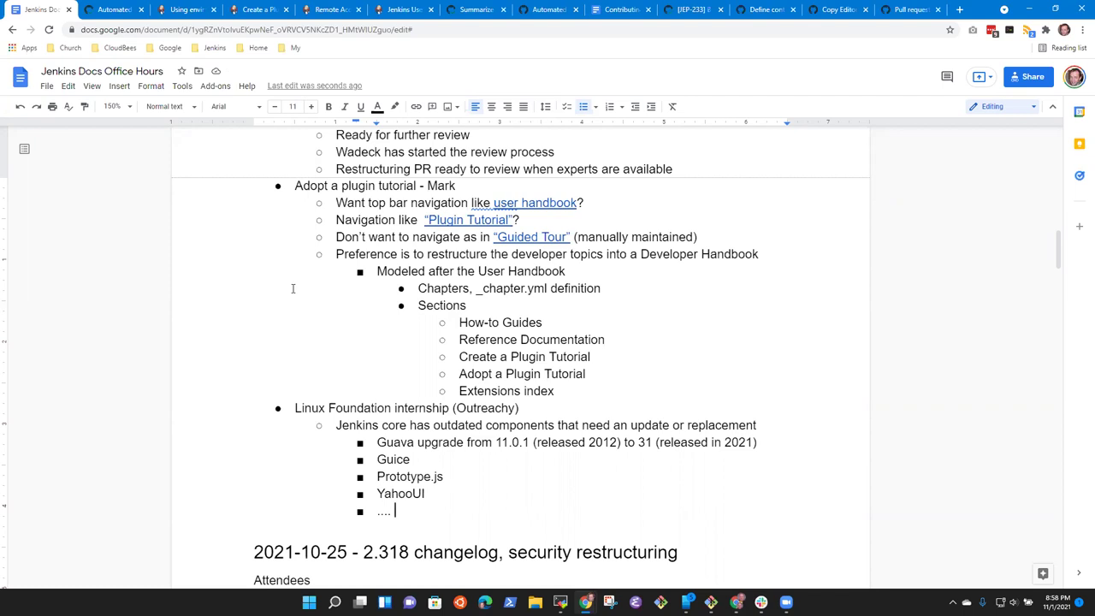
- Add a bullet reading "Plugin modernization for key plugins" below the component list, at the same level as the Jenkins core line
key(Up)
key(Up)
key(Up)
key(Up)
key(Up)
key(Up)
key(Down)
key(Down)
key(Down)
key(Down)
key(Down)
key(Down)
key(Return)
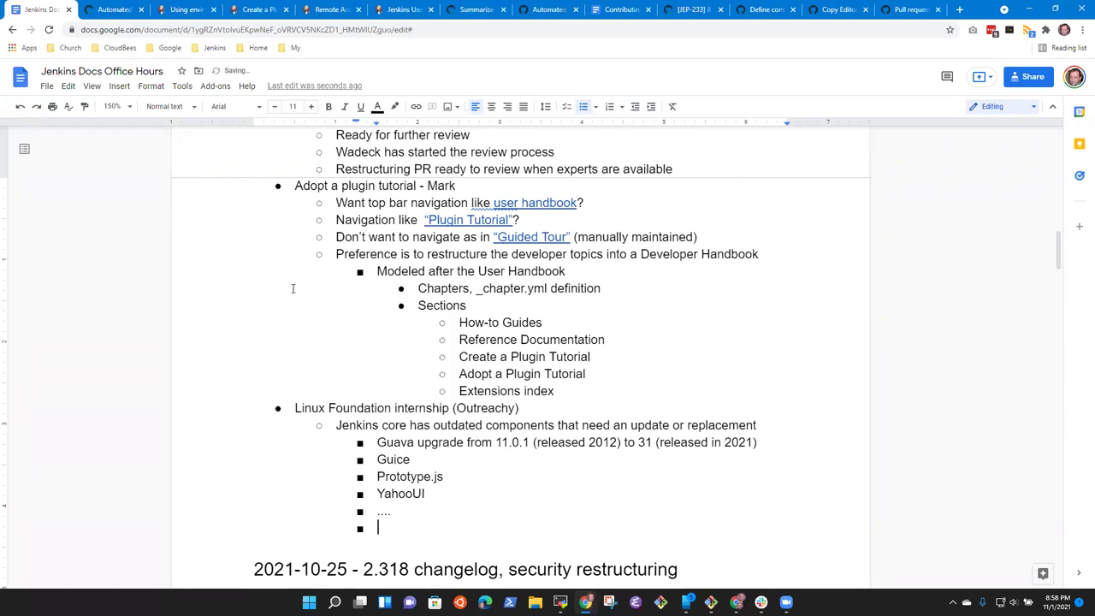
key(shift+Tab)
text(Plugin modernization f)
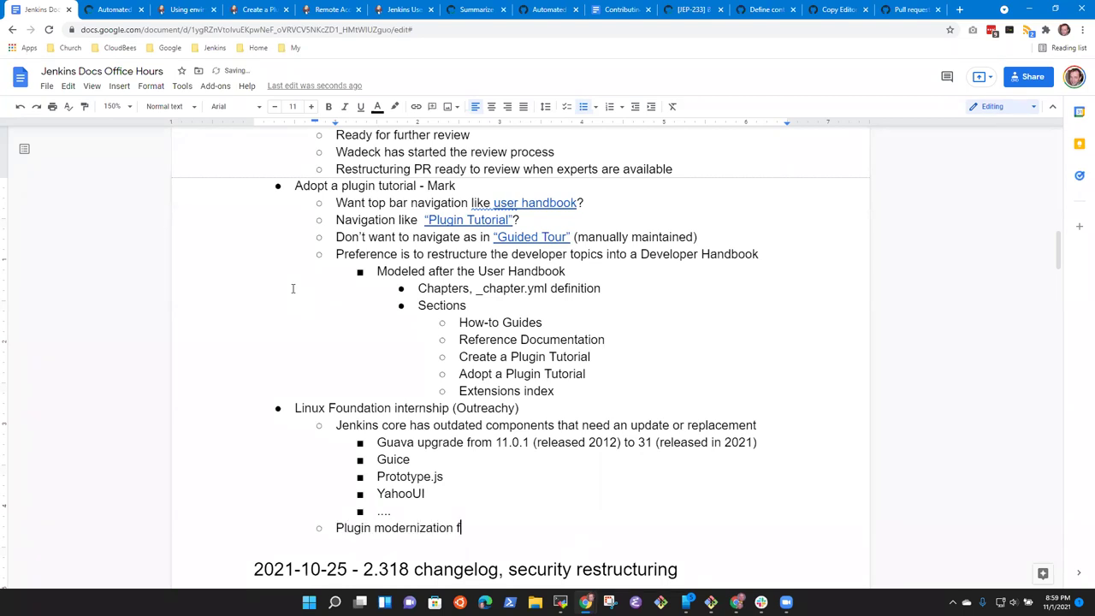
text(or key plugins)
- Add a nested bullet under the plugin modernization line reading "See the Workshop for topics"
key(Return)
key(Tab)
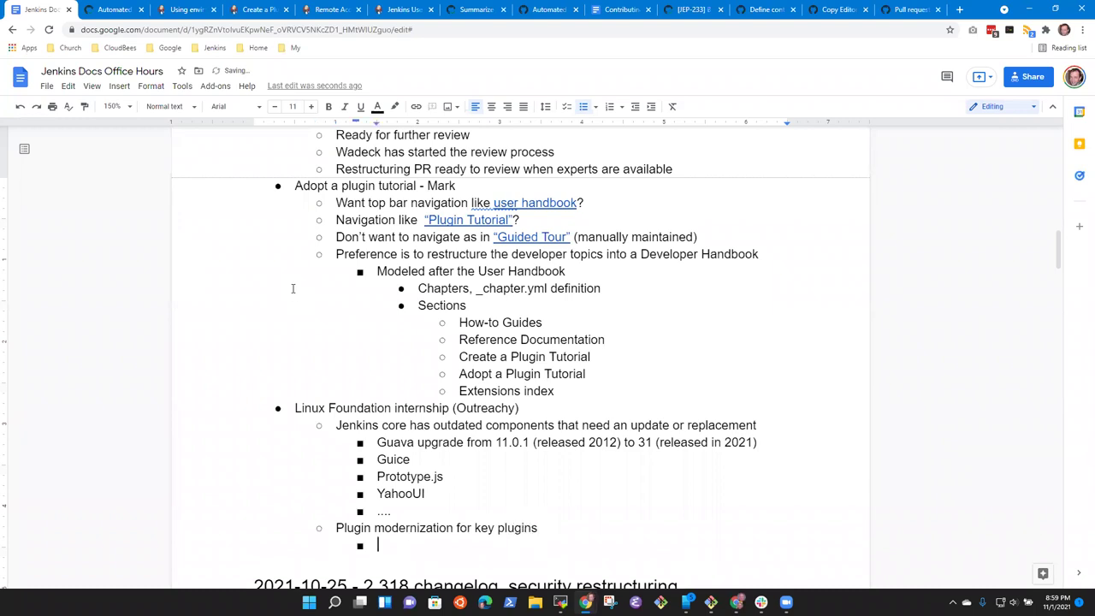
text(See the Workshop)
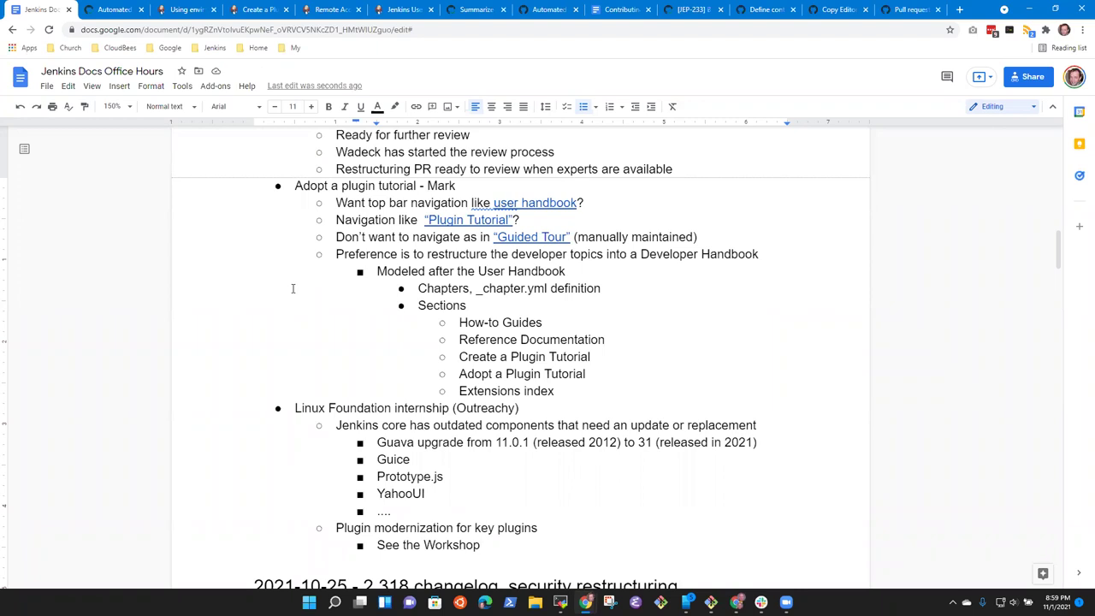
text(for)
key(ctrl+BackSpace)
key(ctrl+BackSpace)
text(Workshop for topcis)
key(BackSpace)
key(BackSpace)
key(BackSpace)
key(BackSpace)
key(BackSpace)
key(BackSpace)
text(tropi)
key(BackSpace)
key(BackSpace)
key(BackSpace)
key(BackSpace)
key(BackSpace)
text(topics)
- Insert the quoted title "Contributing to Open Source" before "Workshop" in the nested bullet
key(ctrl+Left)
key(ctrl+Left)
key(ctrl+Left)
key(ctrl+Left)
key(ctrl+Right)
text("Contributing to Open Source")
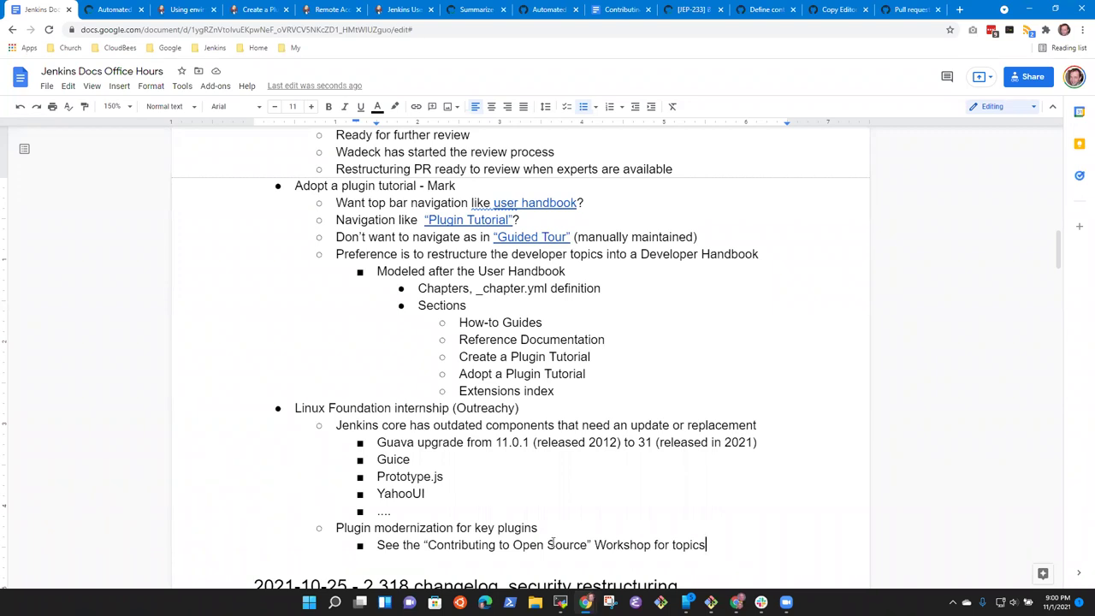
- Shorten the placeholder bullet after "YahooUI" to three dots and return to the end of the workshop line
key(Up)
key(Up)
key(BackSpace)
key(Down)
key(Down)
scroll(552, 545, down, 1)
key(End)
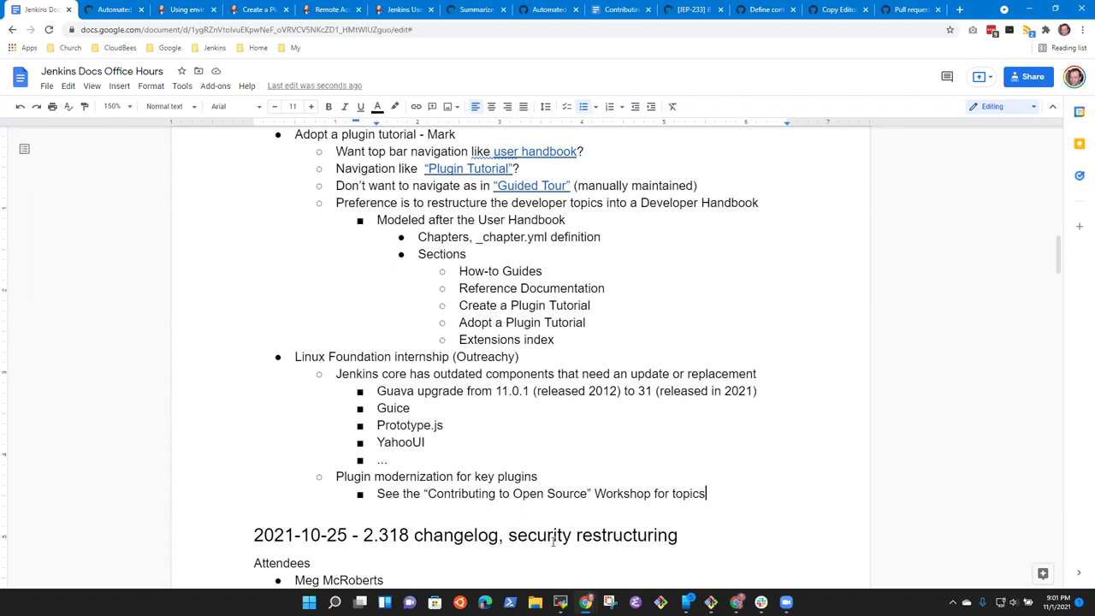
- Highlight the line about outdated Jenkins core components, then return to the plugin modernization lines
key(Up)
key(Up)
key(Up)
key(Up)
key(Up)
key(Up)
key(Home)
key(Up)
key(shift+End)
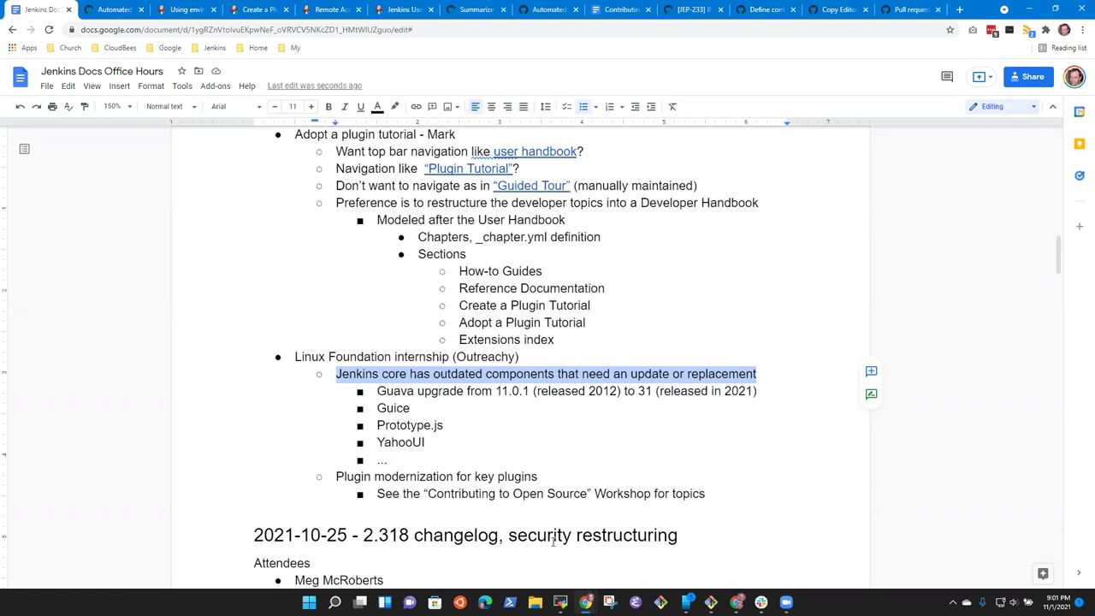
key(Down)
key(Down)
key(Down)
key(Down)
key(Down)
key(Down)
key(Down)
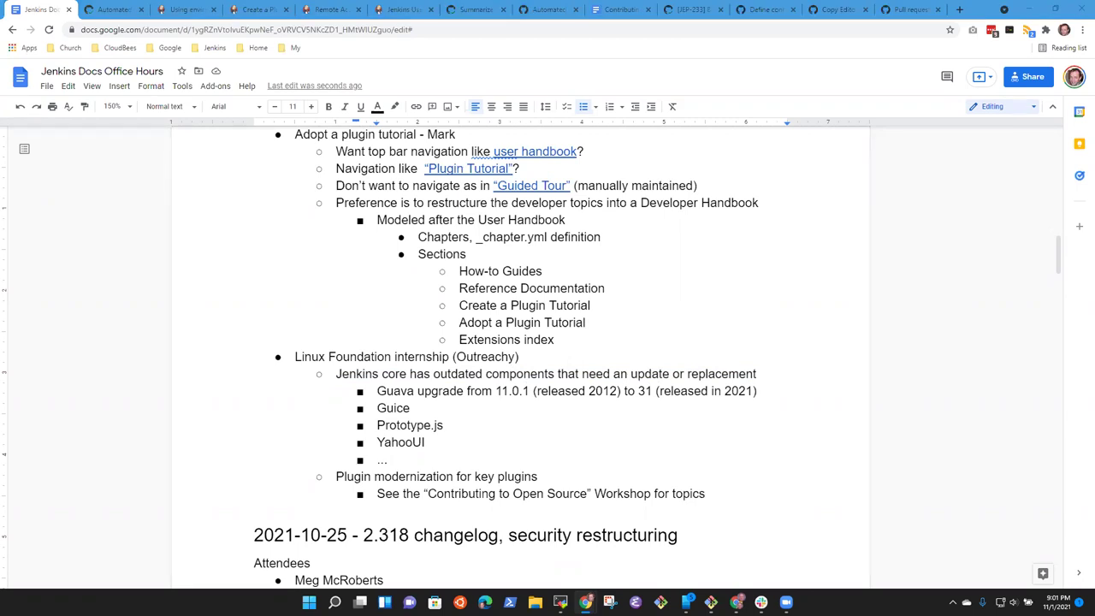
click(676, 494)
click(691, 493)
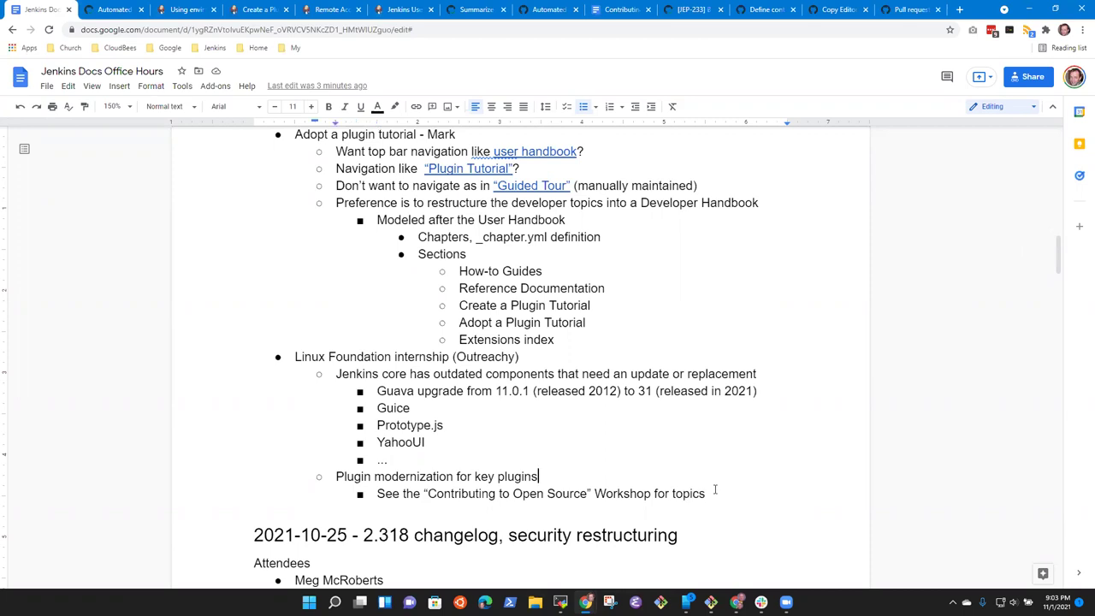
- Highlight the Linux Foundation internship heading and the Jenkins core line beneath it in turn
key(Up)
key(Up)
key(Up)
key(shift+End)
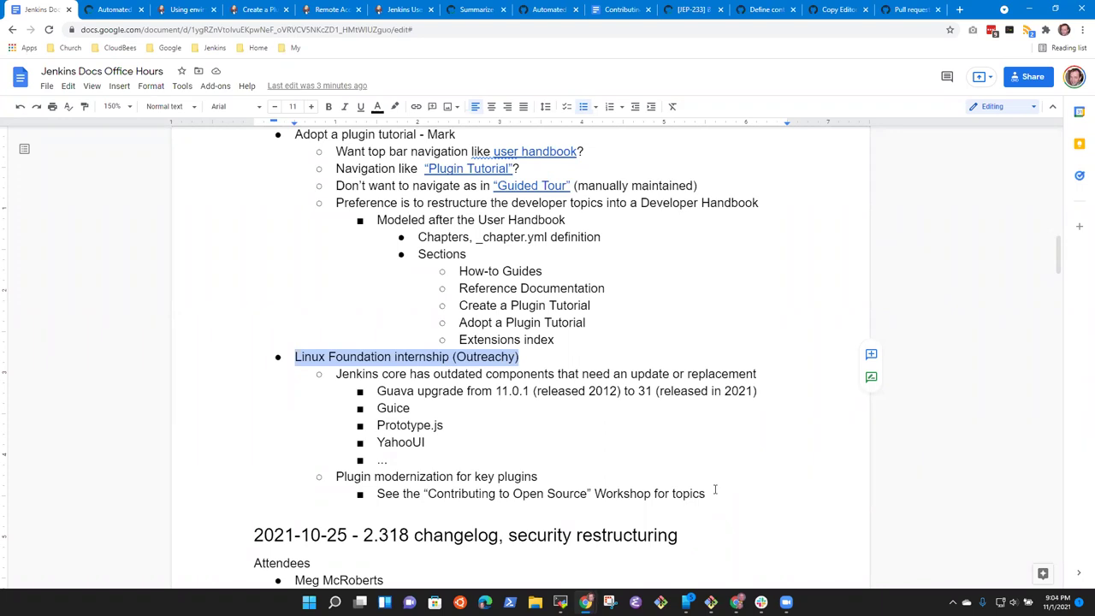
key(Up)
key(Down)
key(shift+End)
key(Down)
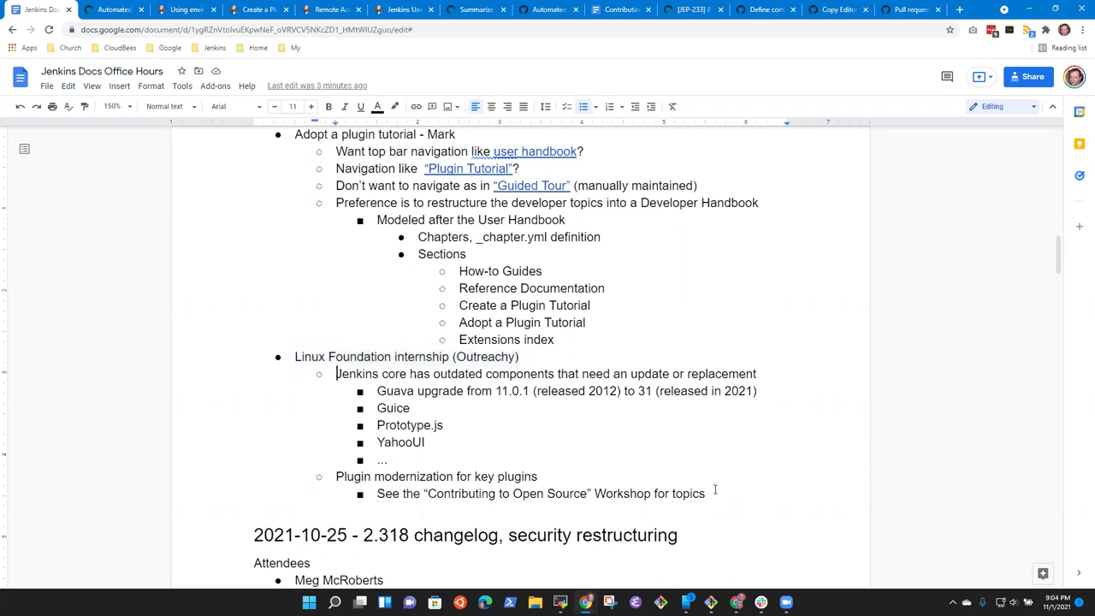
key(shift+End)
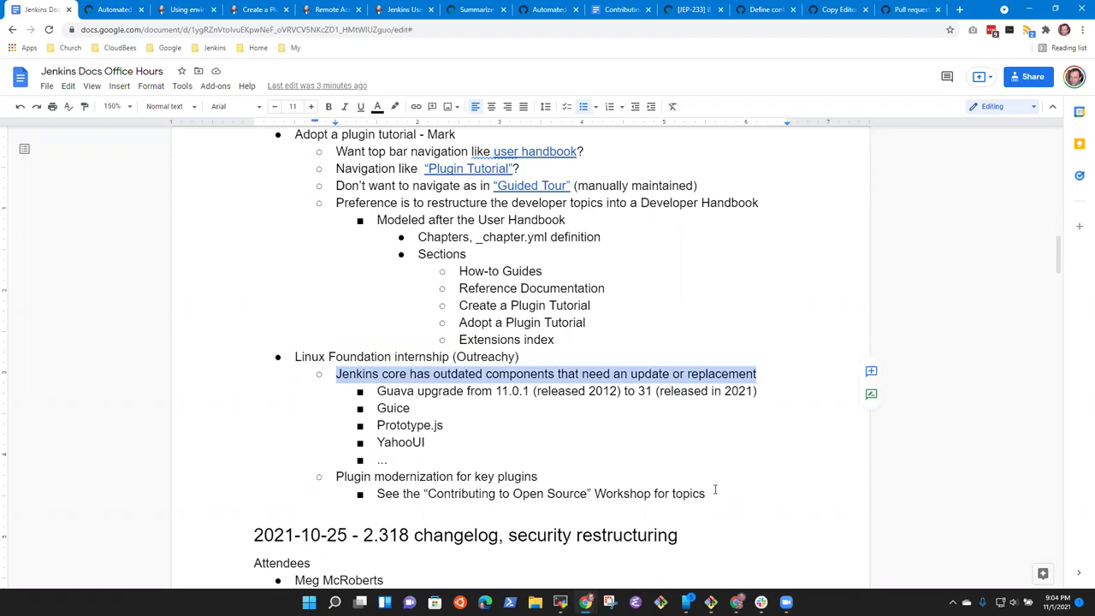
- Add a top-level bullet reading "Google Season of Docs" after the workshop line
key(Down)
key(Down)
key(Down)
key(Down)
key(Down)
key(Down)
key(Down)
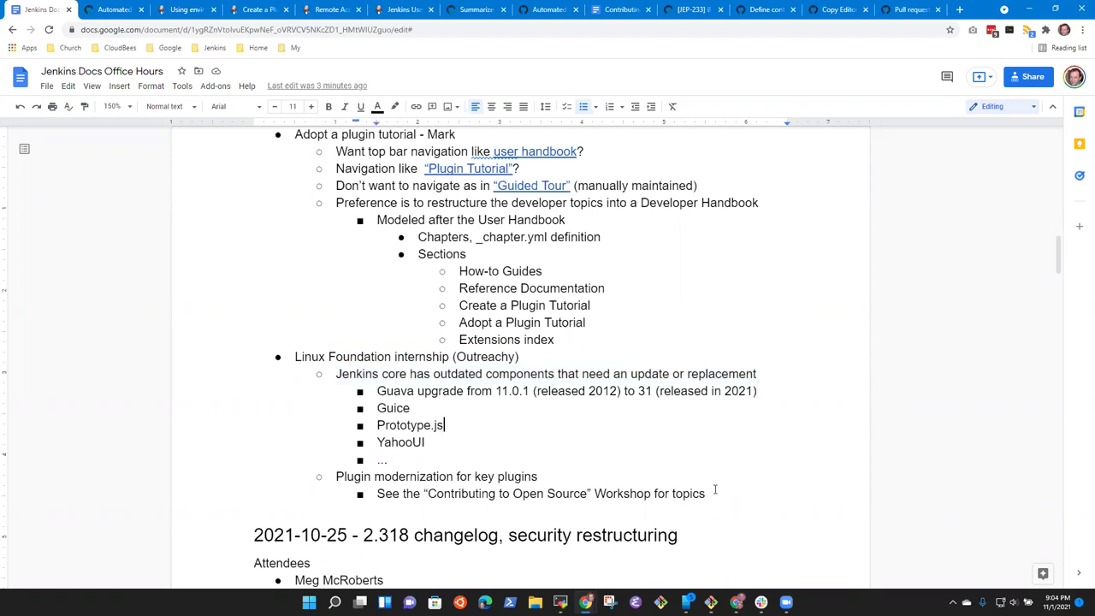
key(Return)
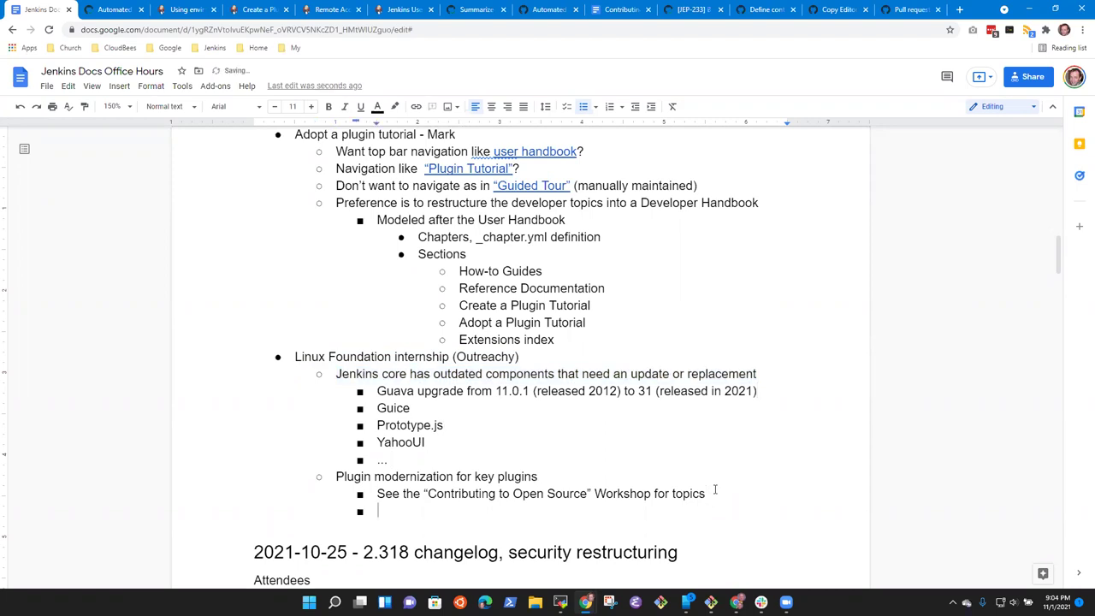
key(shift+Tab)
key(shift+Tab)
text(gOOGLER)
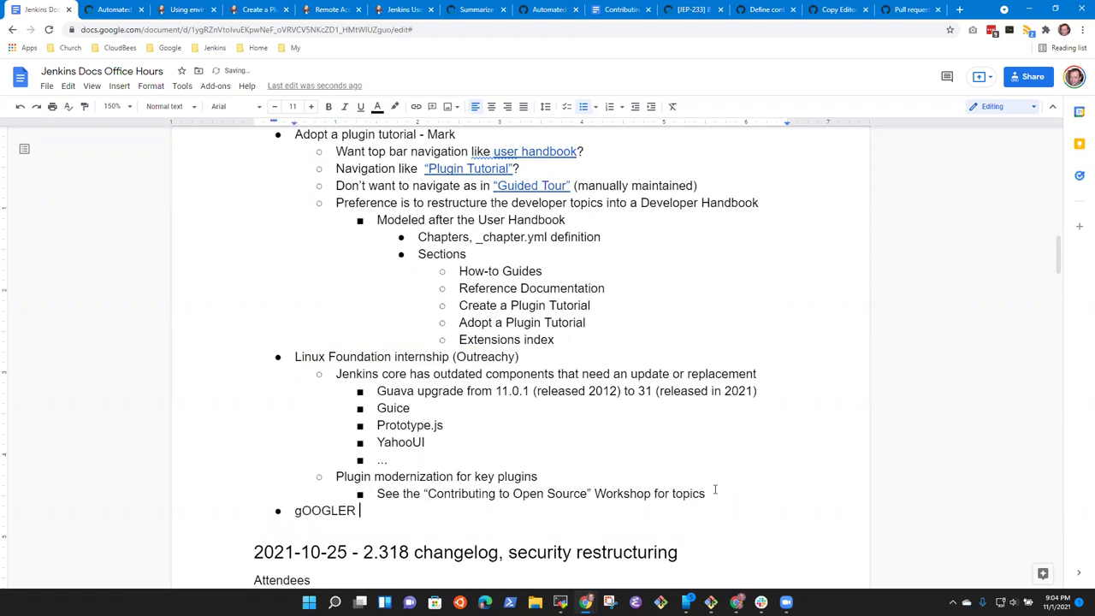
key(shift+Home)
text(Google Season of Docs)
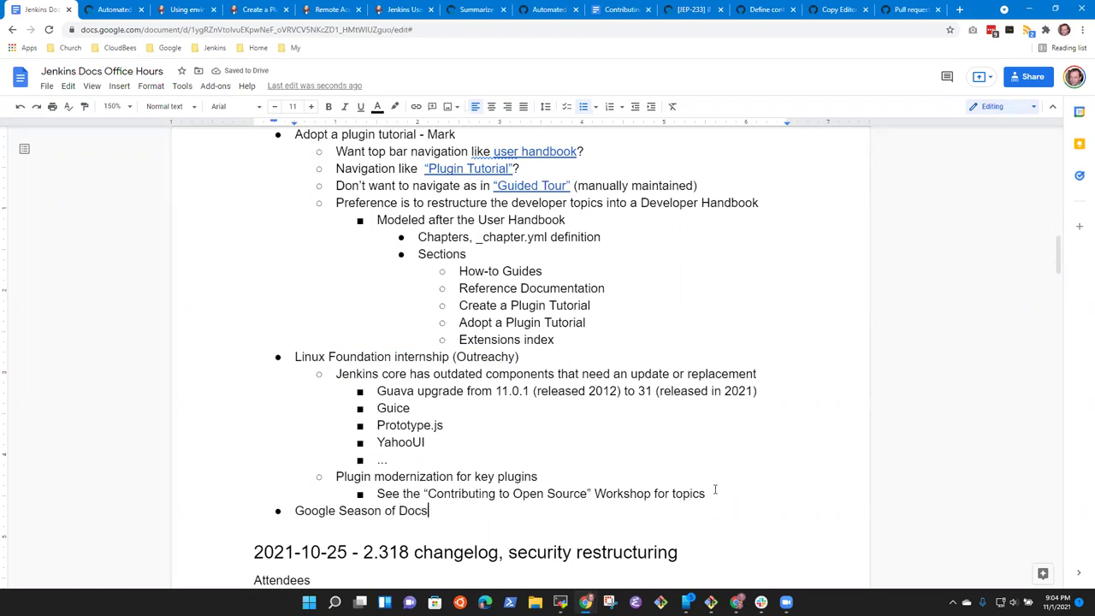
- Add a nested bullet under Google Season of Docs reading "Restructure the Developers topics into a Developer Handbook"
key(Return)
key(Tab)
text(Restruc)
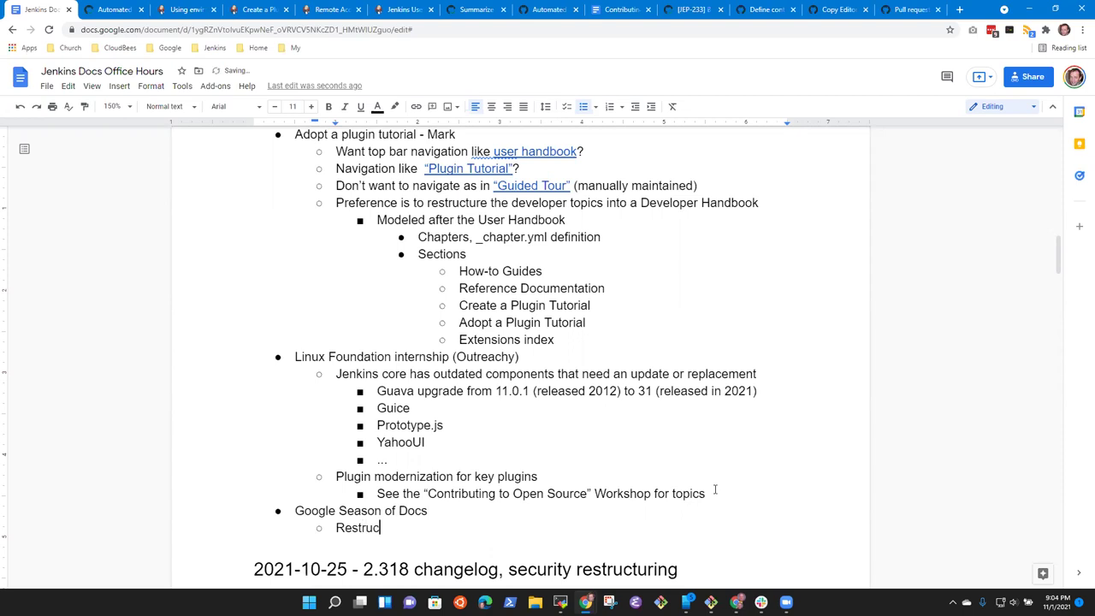
text(ture the Deve)
key(BackSpace)
key(BackSpace)
key(BackSpace)
key(BackSpace)
text(Developers topics )
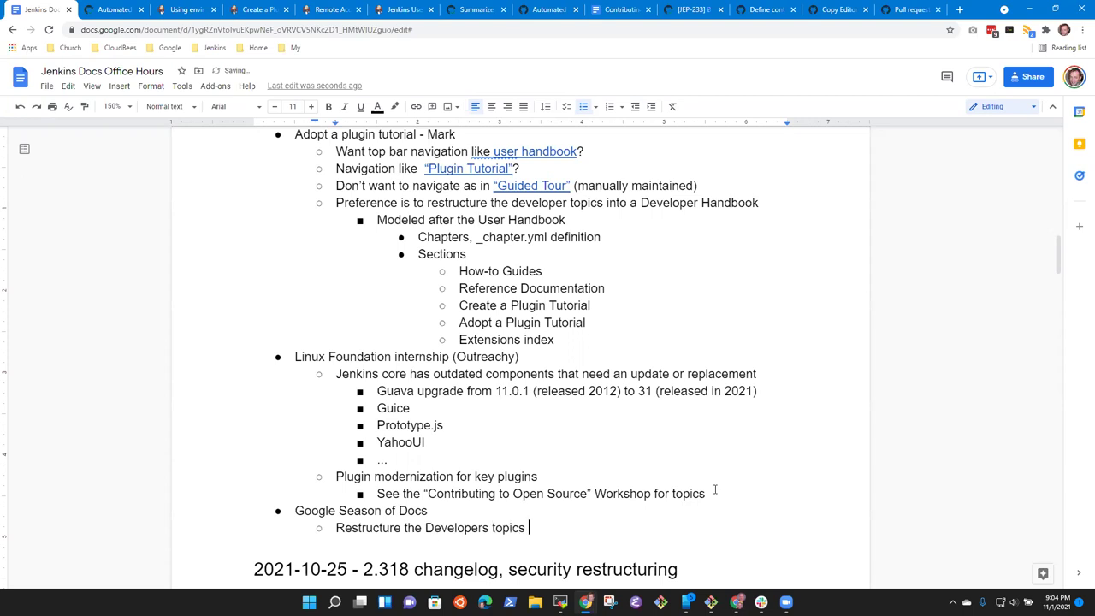
text(into a Developer Han)
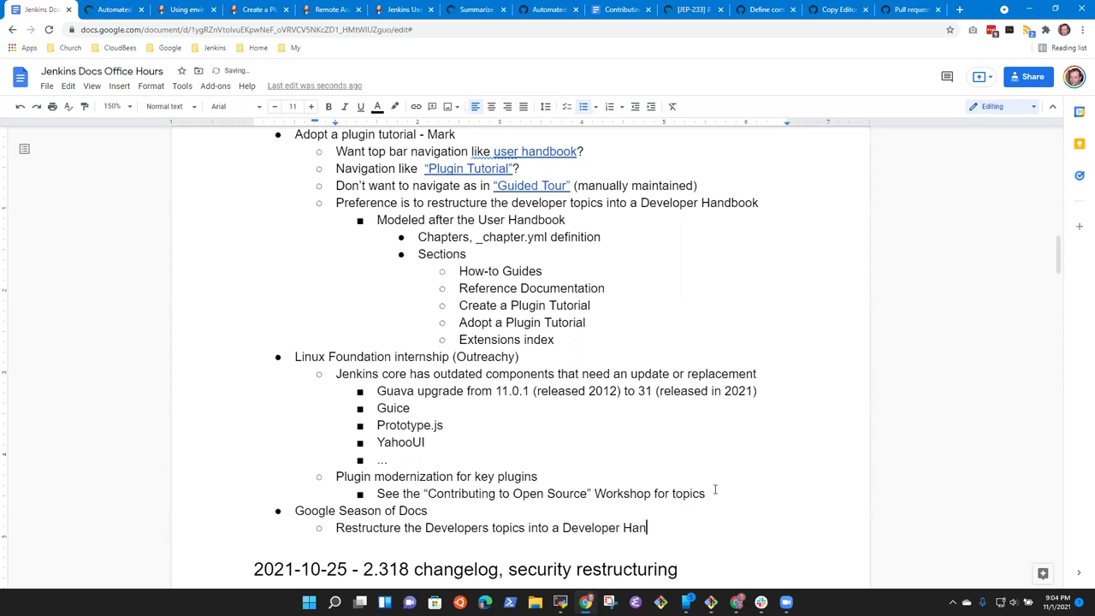
text(dbook)
- Change "Developers" to "Developer" in the Google Season of Docs sub-bullet
key(ctrl+Left)
key(ctrl+Left)
key(ctrl+Left)
key(ctrl+Left)
key(ctrl+Left)
key(Left)
key(BackSpace)
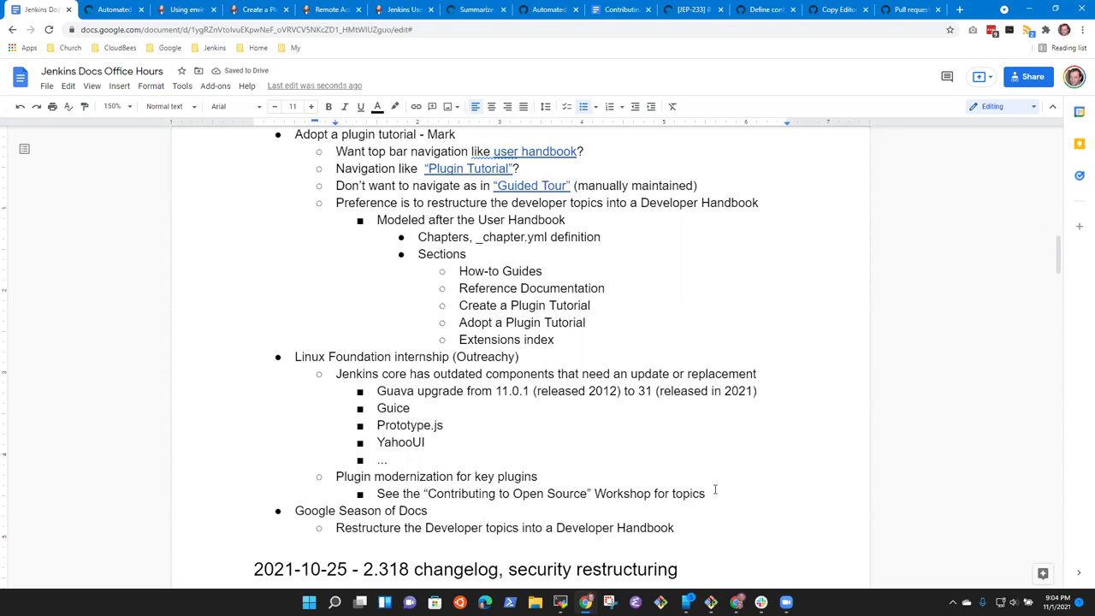
- Highlight the "Linux Foundation internship (Outreachy)" bullet
key(Up)
key(Up)
key(Up)
key(Up)
key(Up)
key(Up)
key(Up)
key(Home)
key(shift+End)
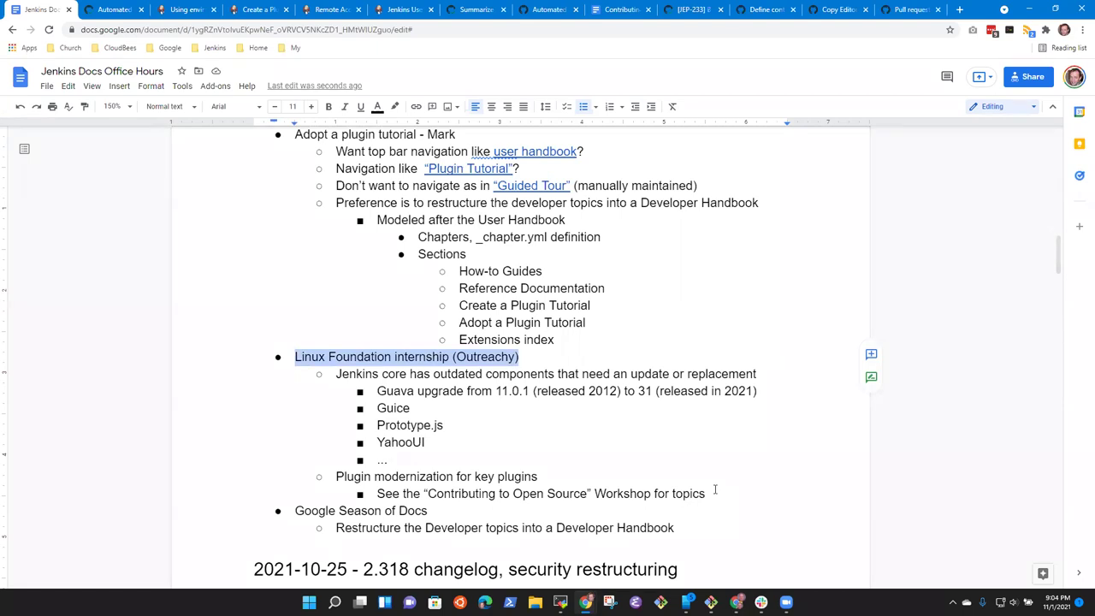
- Highlight the Developer Handbook line under Google Season of Docs, then place the cursor at its end
key(Down)
key(Down)
key(Down)
key(Down)
key(Down)
key(Down)
key(Down)
key(Down)
key(Down)
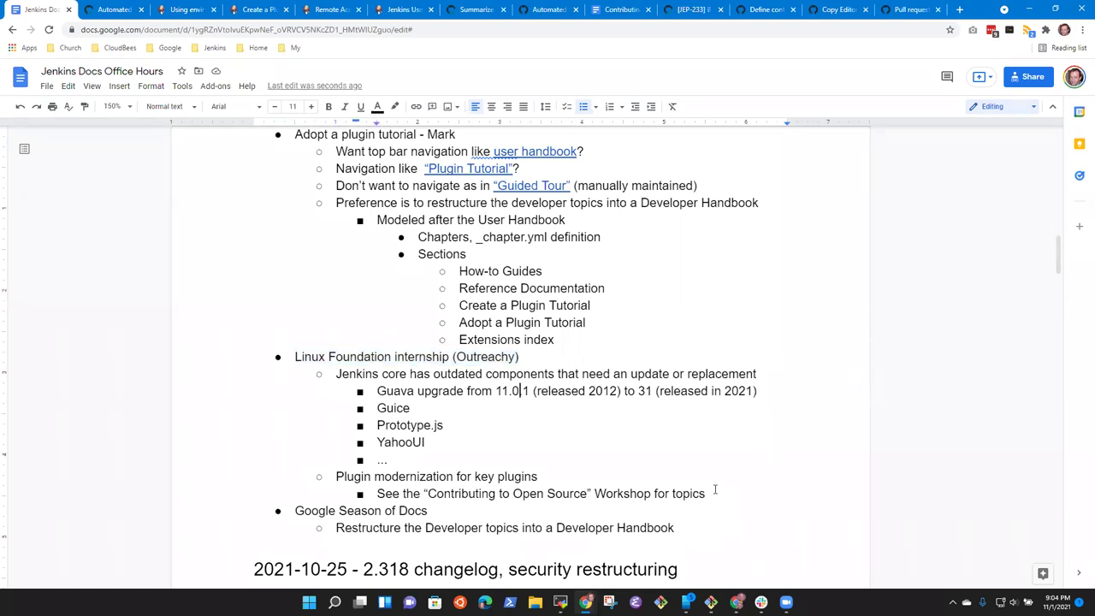
key(Home)
key(shift+End)
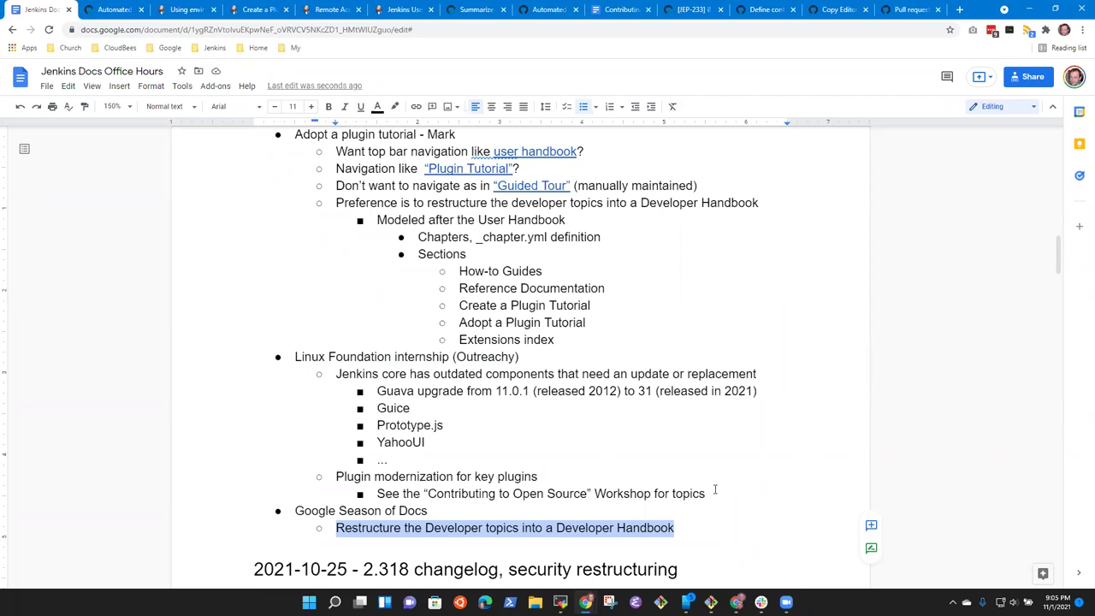
key(Right)
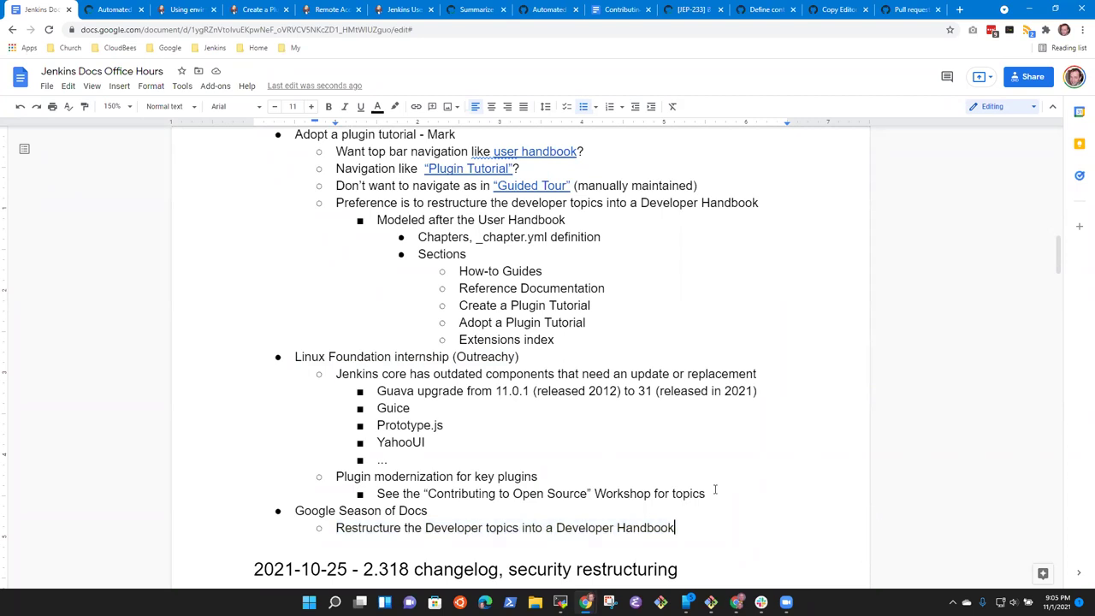
- Replace "topics" with "materials" in the Developer Handbook line under Google Season of Docs
key(ctrl+Left)
key(ctrl+Left)
key(ctrl+Left)
key(ctrl+Left)
key(ctrl+shift+Left)
text(material)
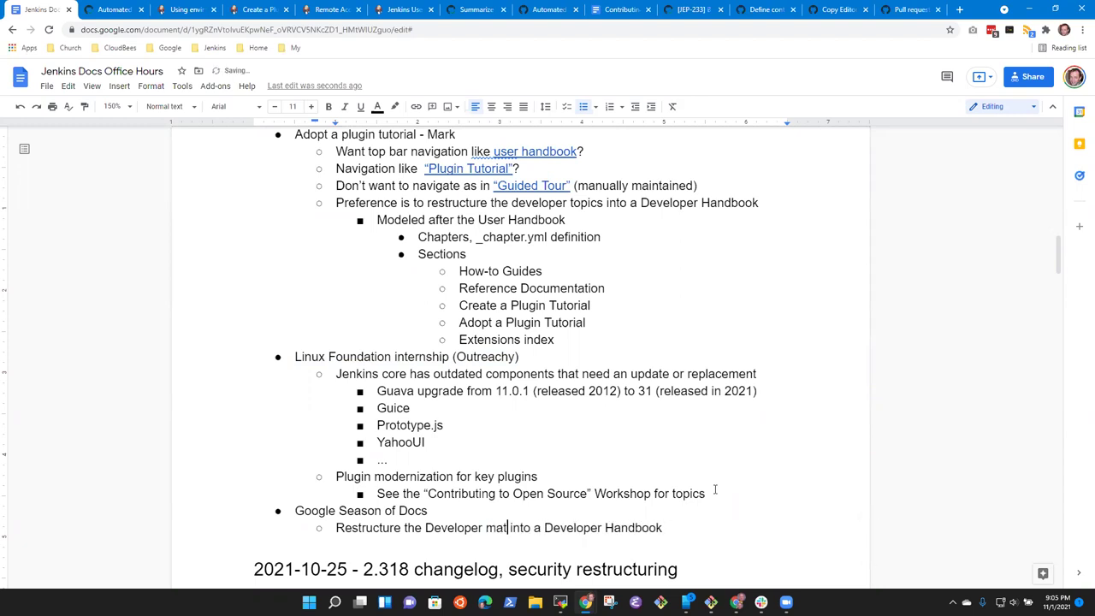
text(s)
key(End)
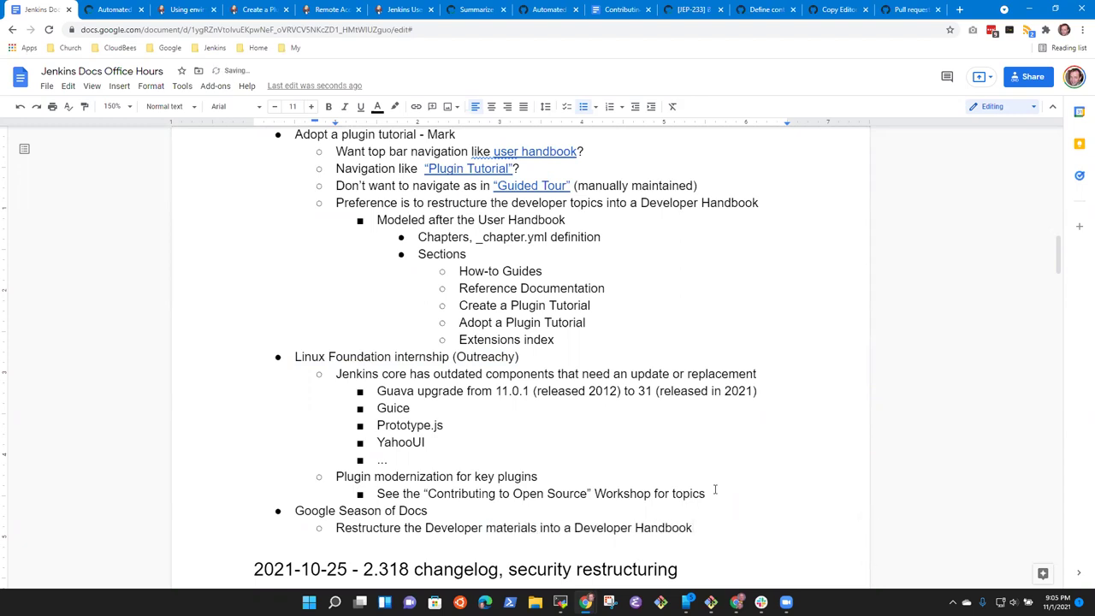
- Add a top-level bullet reading "She Code Africa" after the Google Season of Docs item
key(Return)
key(shift+Tab)
text(She Code Africa)
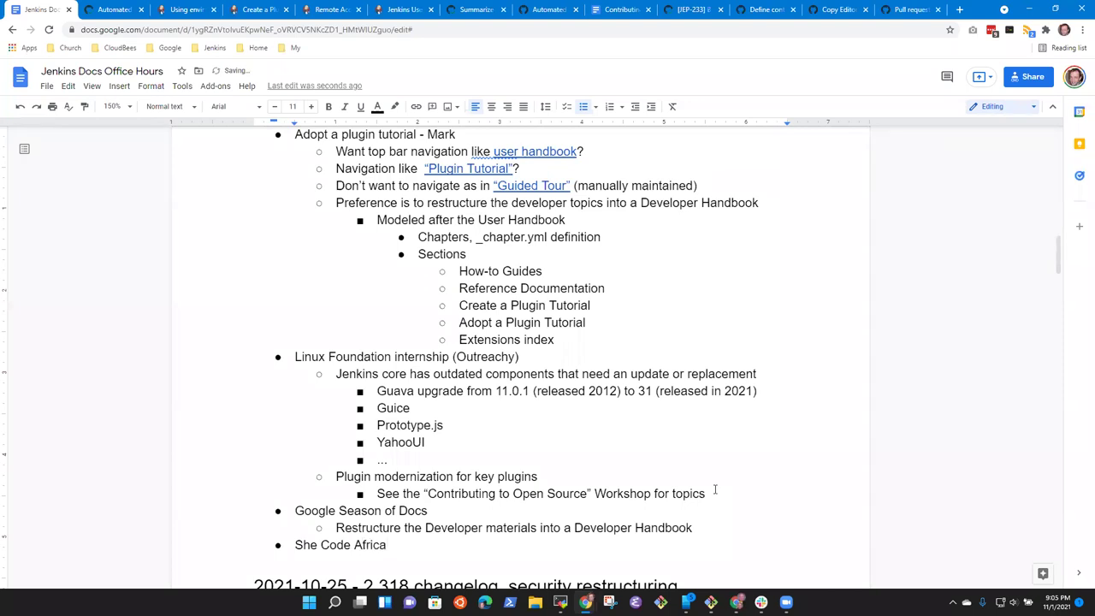
- Append "(3 months, $5500)" to the "Linux Foundation internship (Outreachy)" bullet
key(Up)
key(Up)
key(Up)
key(Up)
key(Up)
key(Up)
key(Up)
key(Up)
key(Up)
key(Up)
key(Home)
key(shift+End)
key(Right)
text((3 months, $5500)
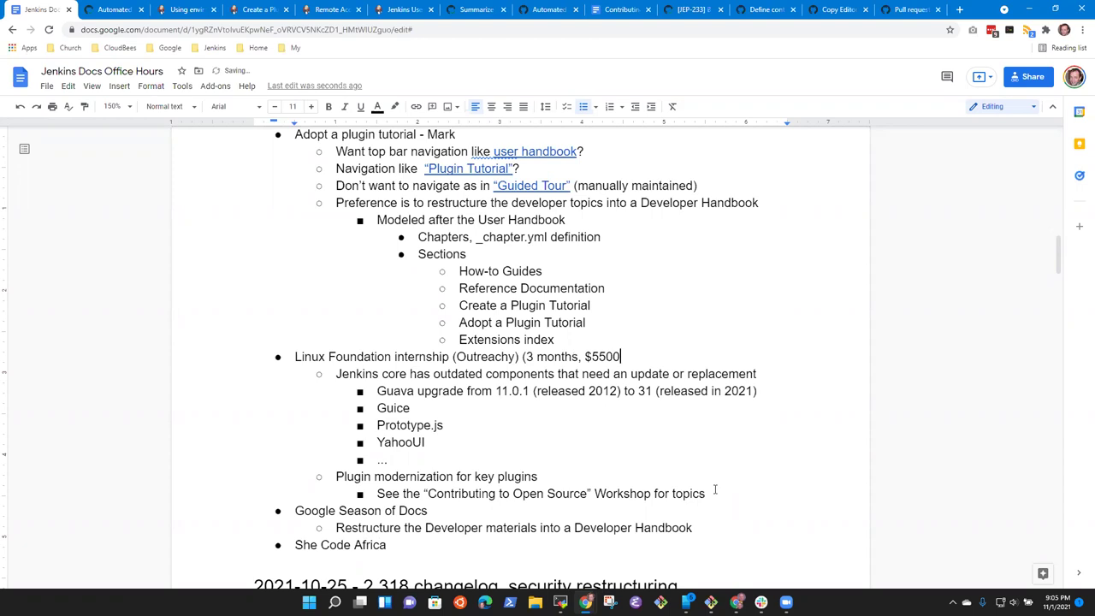
text())
- Append "(one month, $500)" to the "She Code Africa" bullet
key(Home)
key(shift+End)
key(Down)
key(Down)
key(Down)
text((one mot)
key(BackSpace)
text(nt, $500 comp)
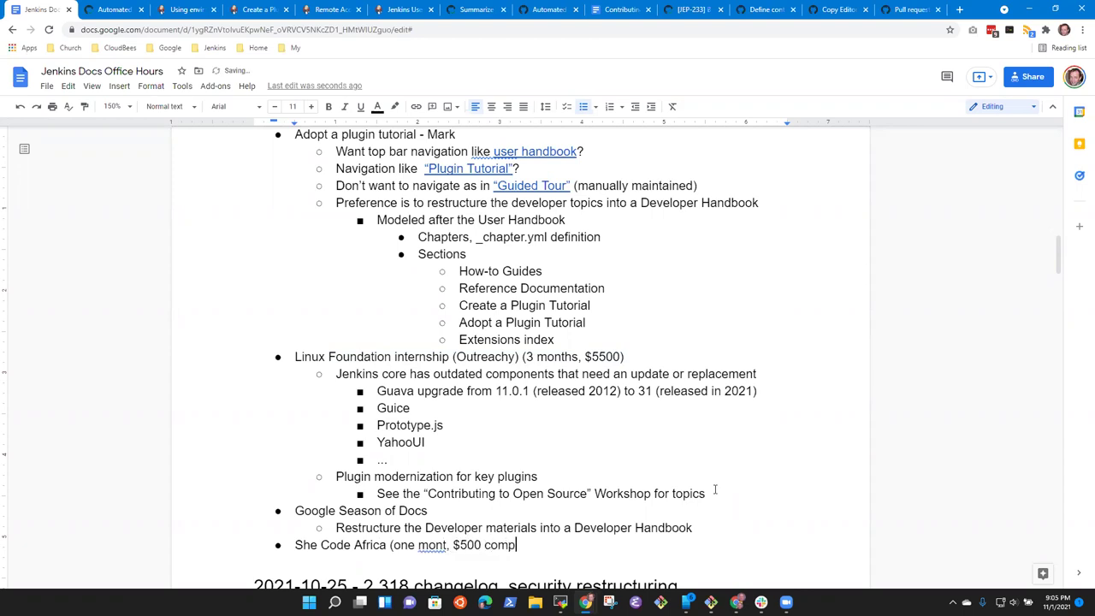
key(ctrl+Left)
key(ctrl+Left)
key(Left)
key(BackSpace)
text(h)
key(End)
key(ctrl+BackSpace)
key(BackSpace)
text())
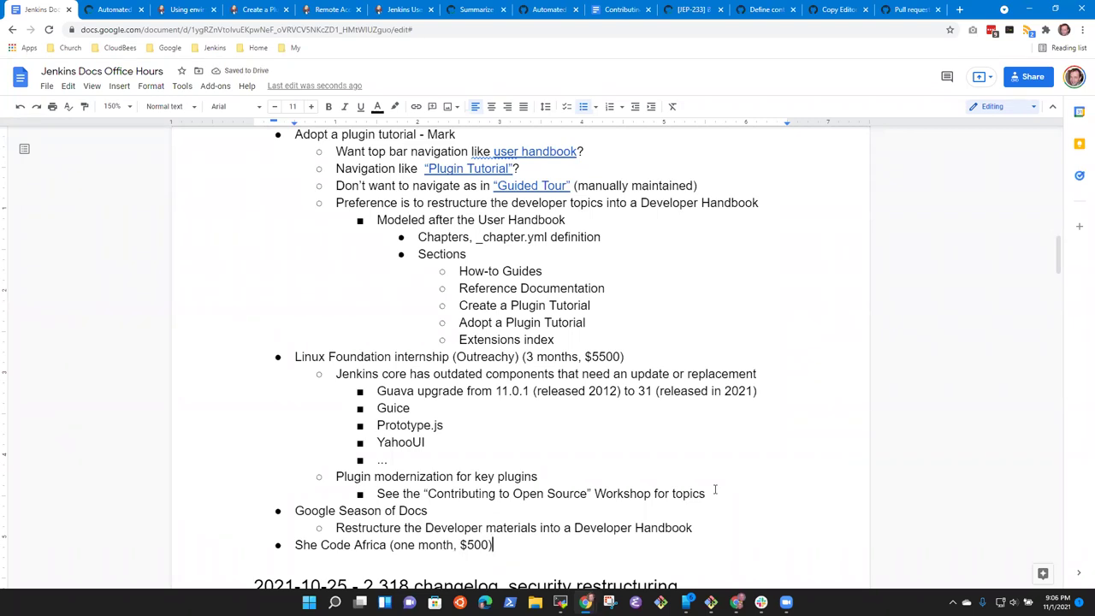
key(Return)
key(Tab)
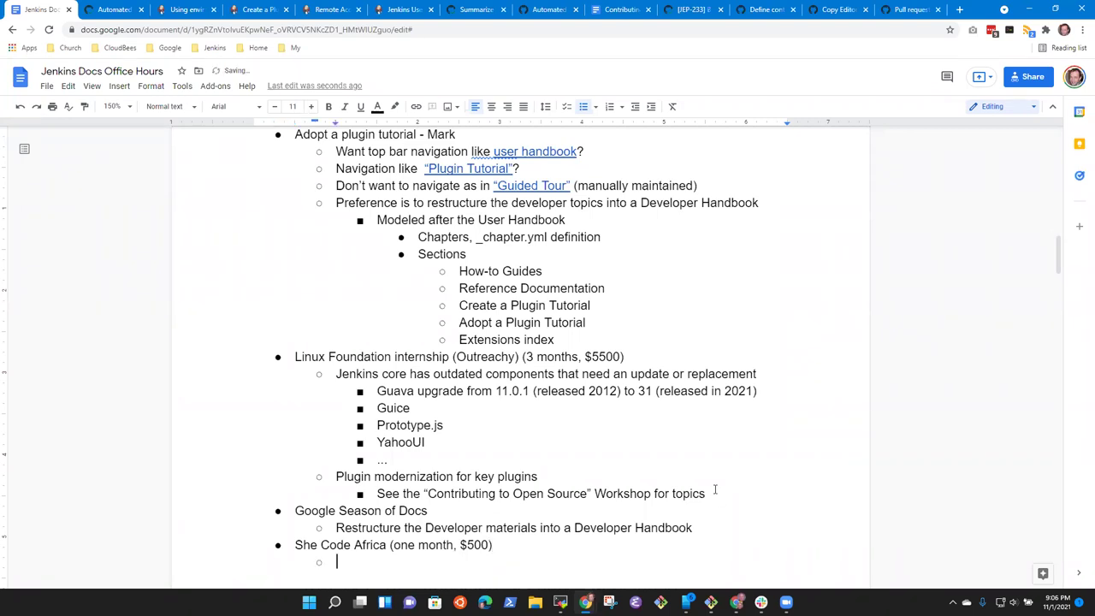
key(Up)
key(Up)
key(Up)
key(Up)
key(Up)
key(Up)
key(Up)
key(Up)
key(Up)
key(Up)
key(Up)
key(Up)
key(Home)
key(Return)
key(Up)
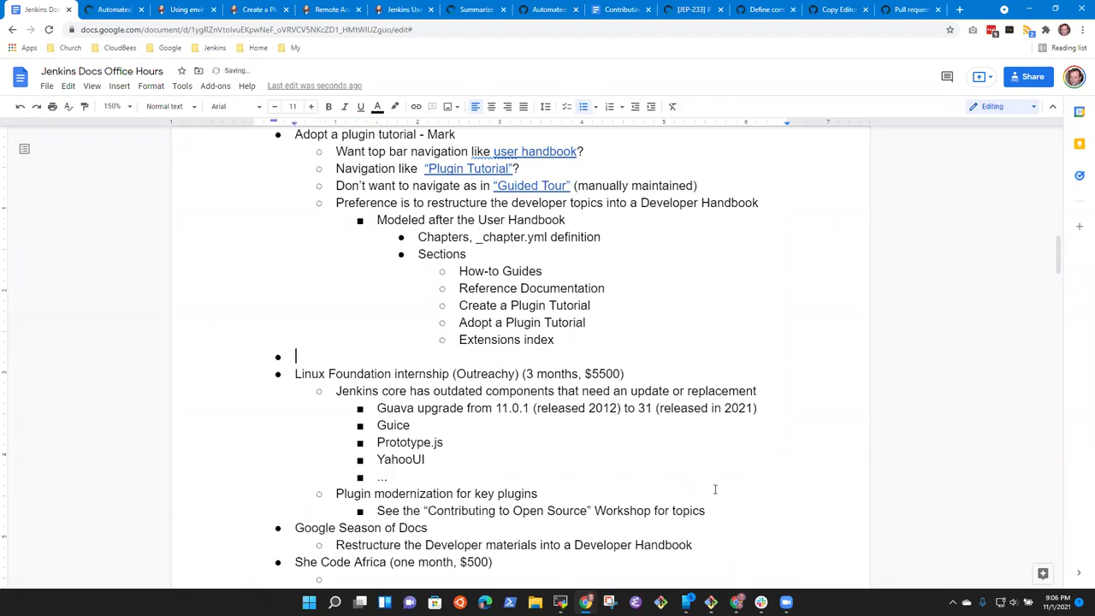
text(Outre)
key(BackSpace)
key(BackSpace)
key(BackSpace)
key(BackSpace)
key(BackSpace)
text(Out)
key(BackSpace)
key(BackSpace)
key(BackSpace)
key(BackSpace)
key(Delete)
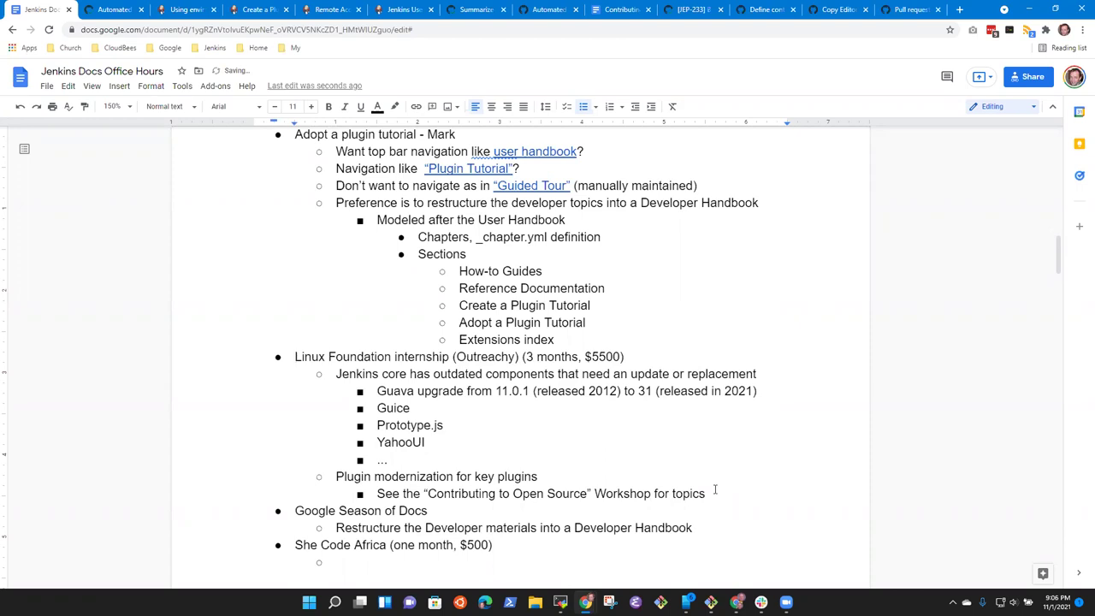
- Highlight the "Google Season of Docs" bullet
key(Down)
key(Down)
key(Down)
key(Down)
key(Down)
key(Down)
key(Down)
key(Down)
key(Down)
key(Down)
key(Down)
key(Down)
key(Up)
key(Up)
key(Up)
key(Up)
key(Up)
key(Up)
key(Up)
key(Up)
key(Up)
key(Up)
key(Up)
key(Up)
key(Down)
key(Down)
key(Down)
key(Down)
key(Down)
key(Down)
key(Down)
key(Down)
key(Down)
key(Down)
key(Down)
key(Up)
key(Up)
key(shift+End)
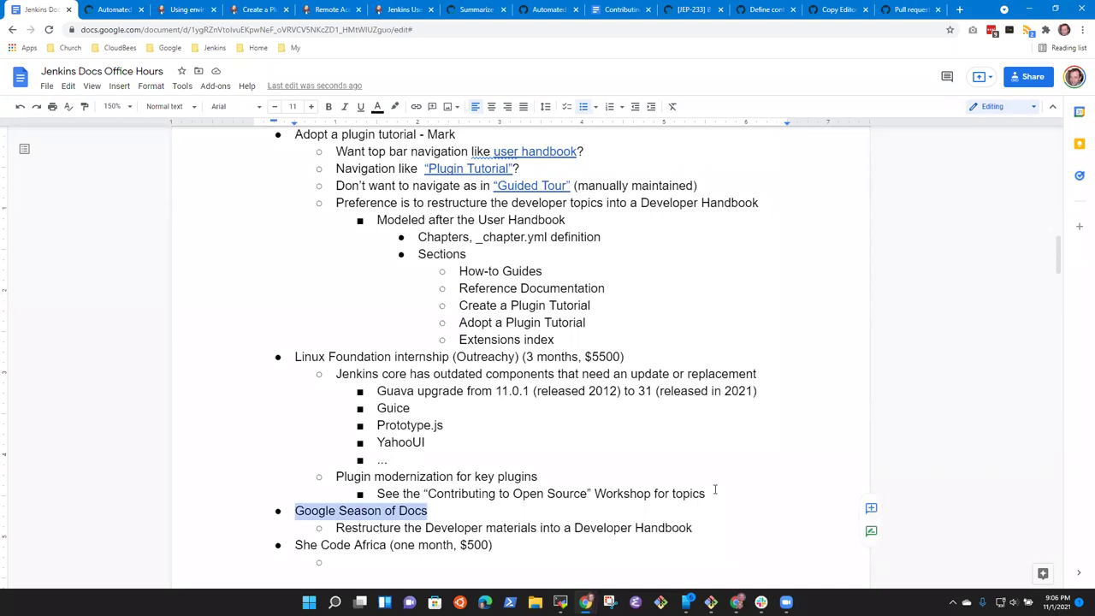
- Open the Jenkins website in a new browser tab and go to its Documentation special interest group page
click(958, 9)
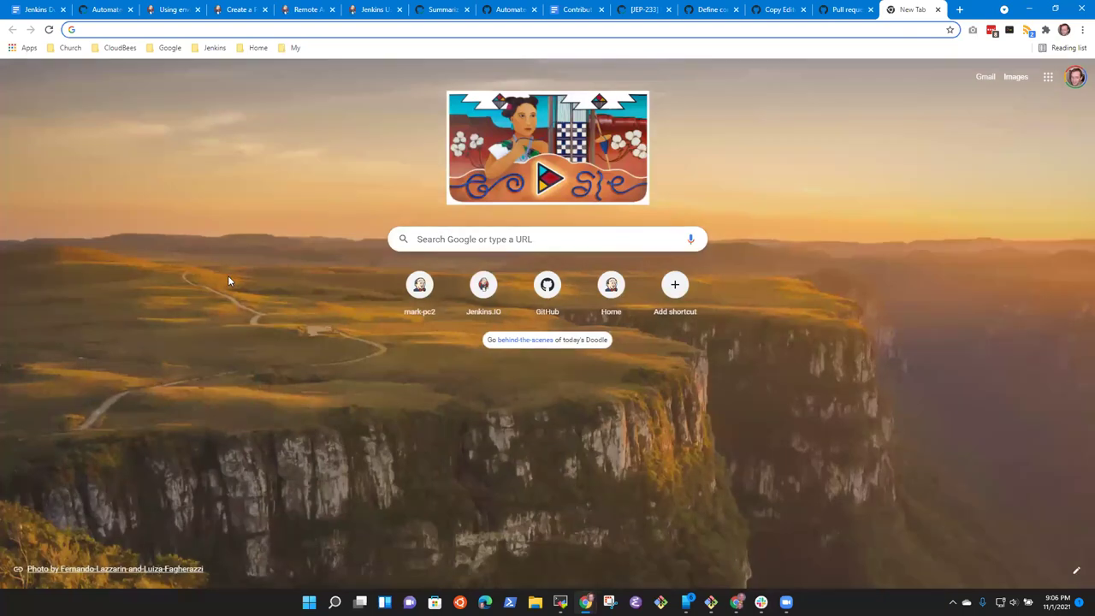
click(209, 47)
click(233, 184)
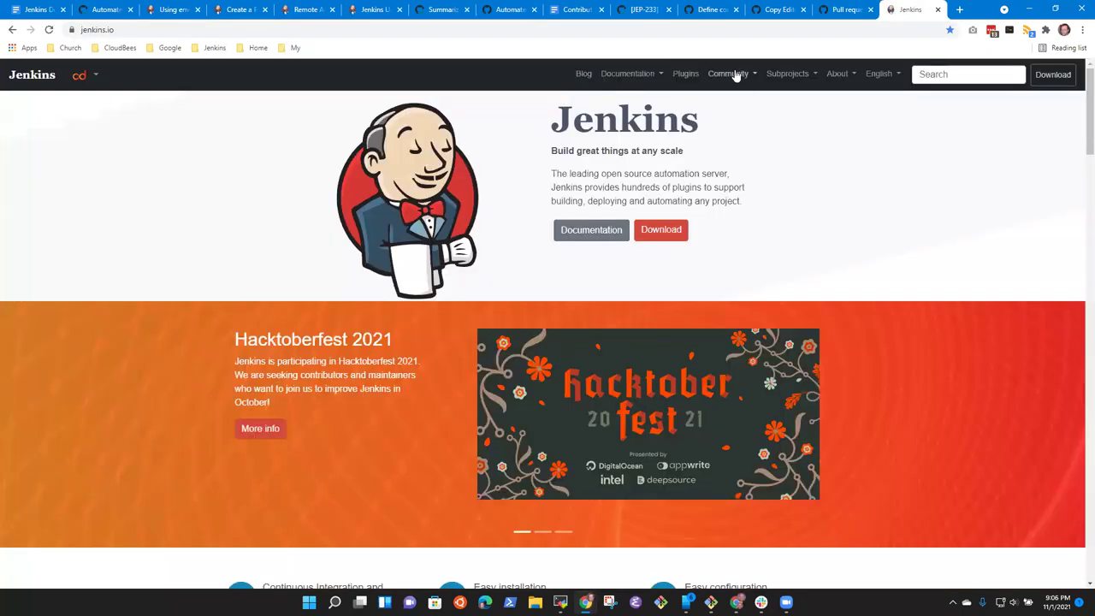
mouse_move(733, 76)
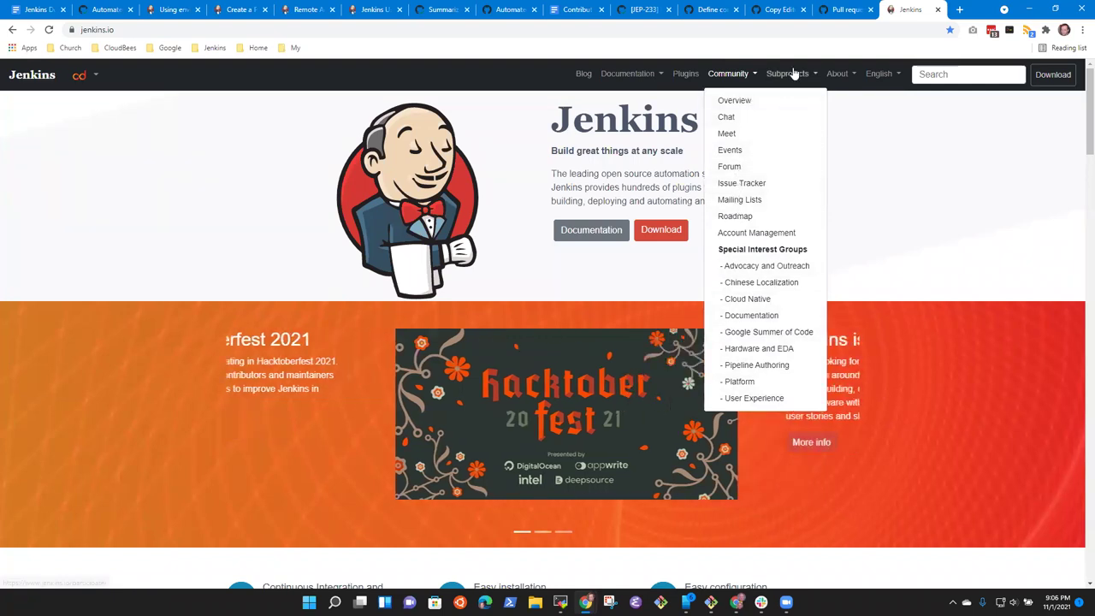
mouse_move(792, 73)
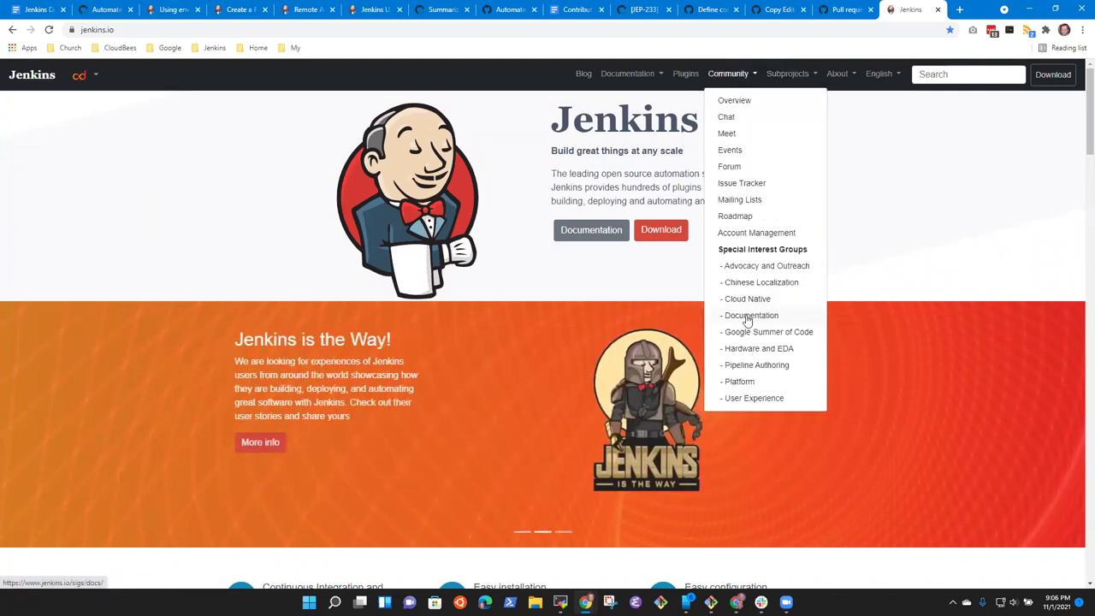
click(745, 319)
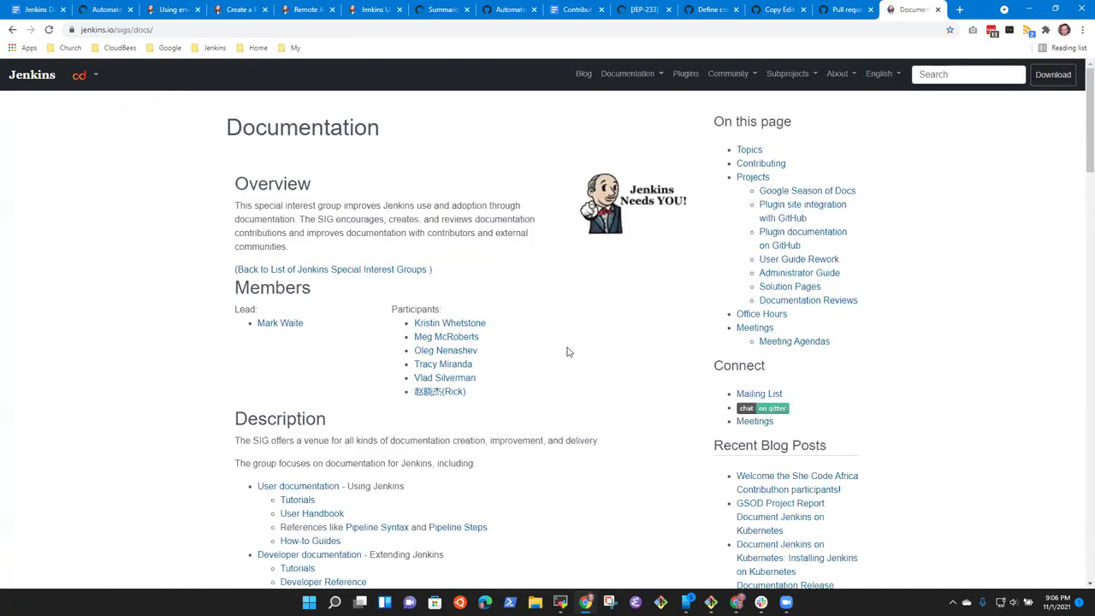
- Find "season" on the page, open the Google Season of Docs status page and look through it down to the previous years
key(ctrl+f)
text(se)
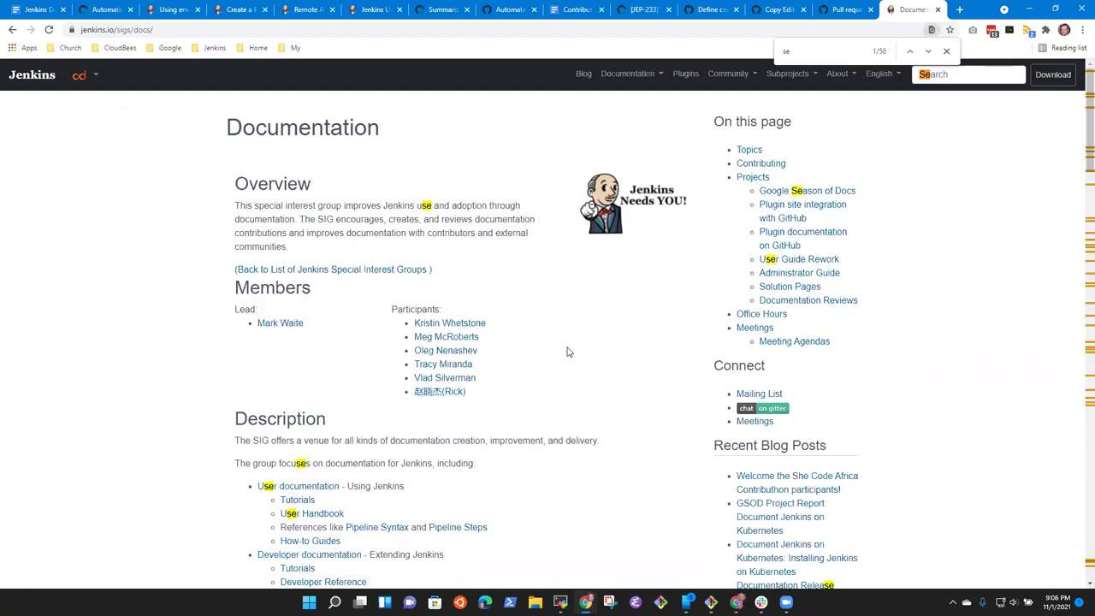
text(ason)
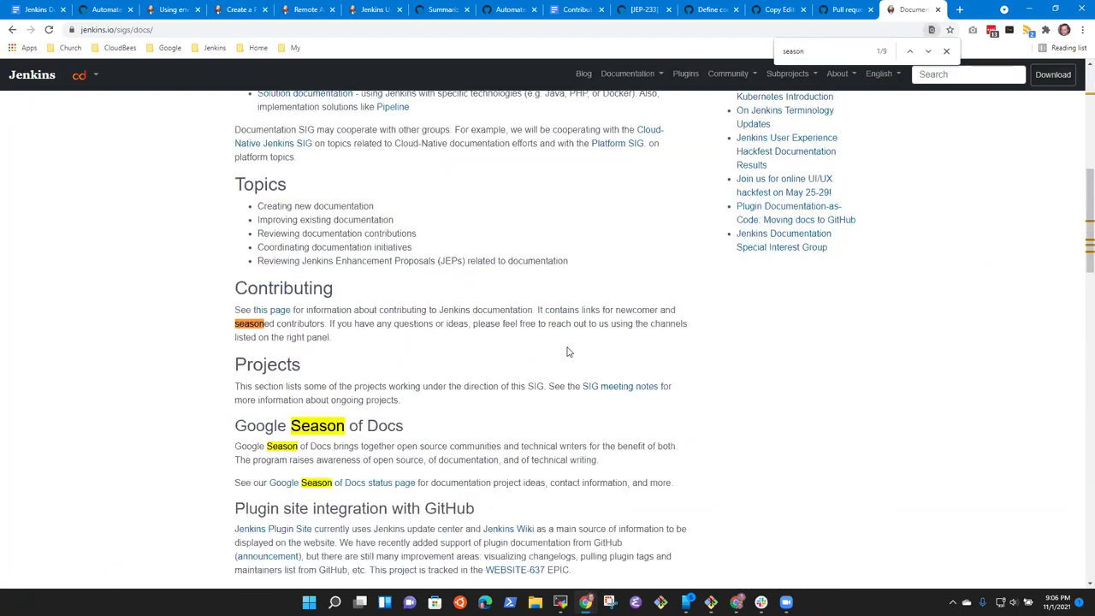
click(382, 487)
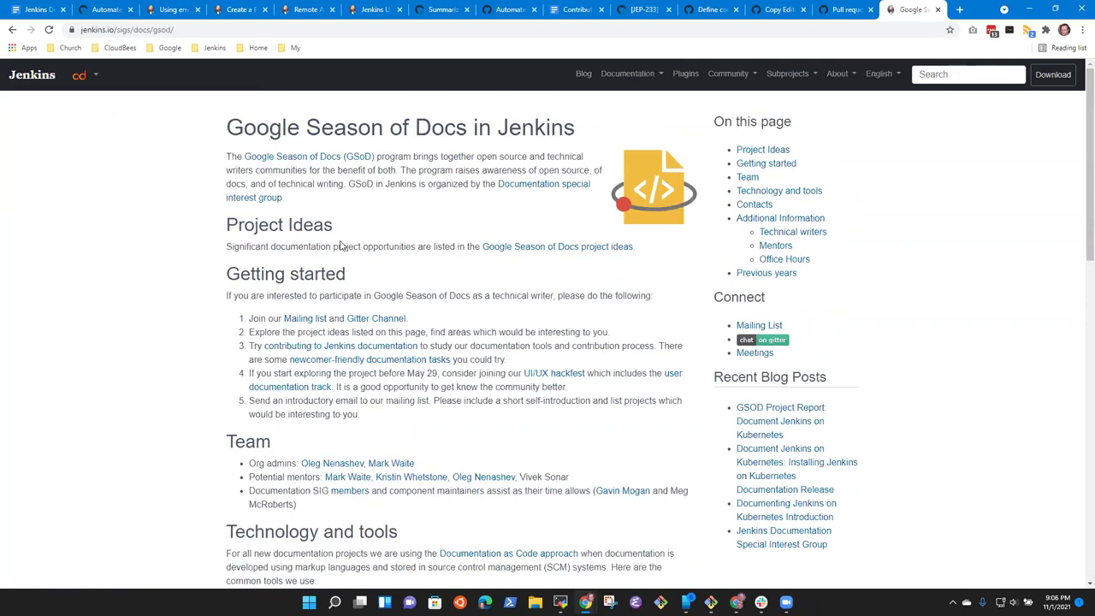
scroll(342, 246, down, 10)
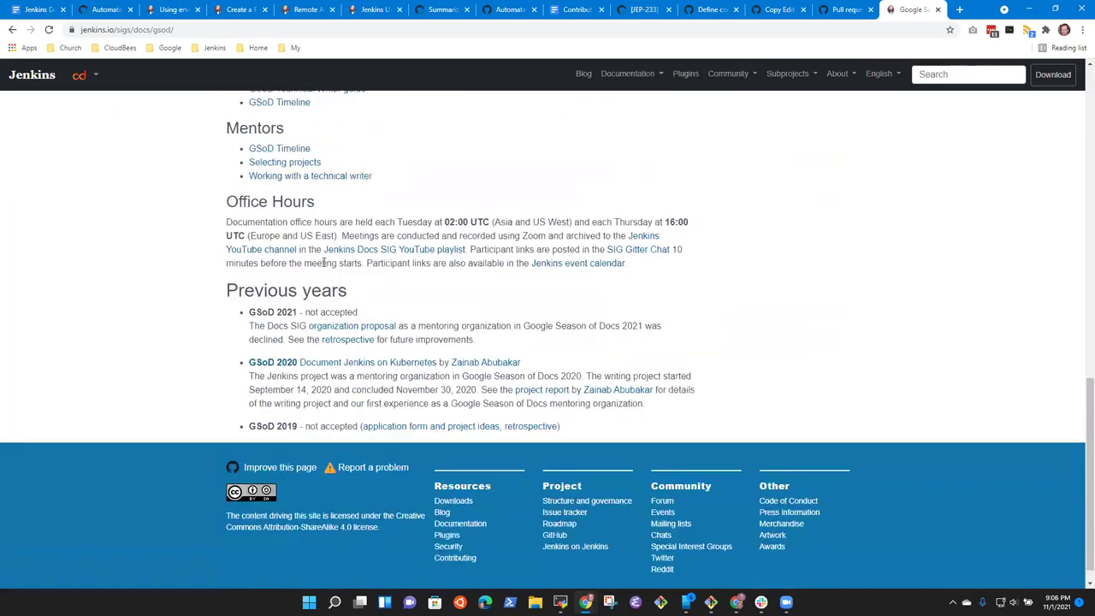
scroll(359, 273, up, 10)
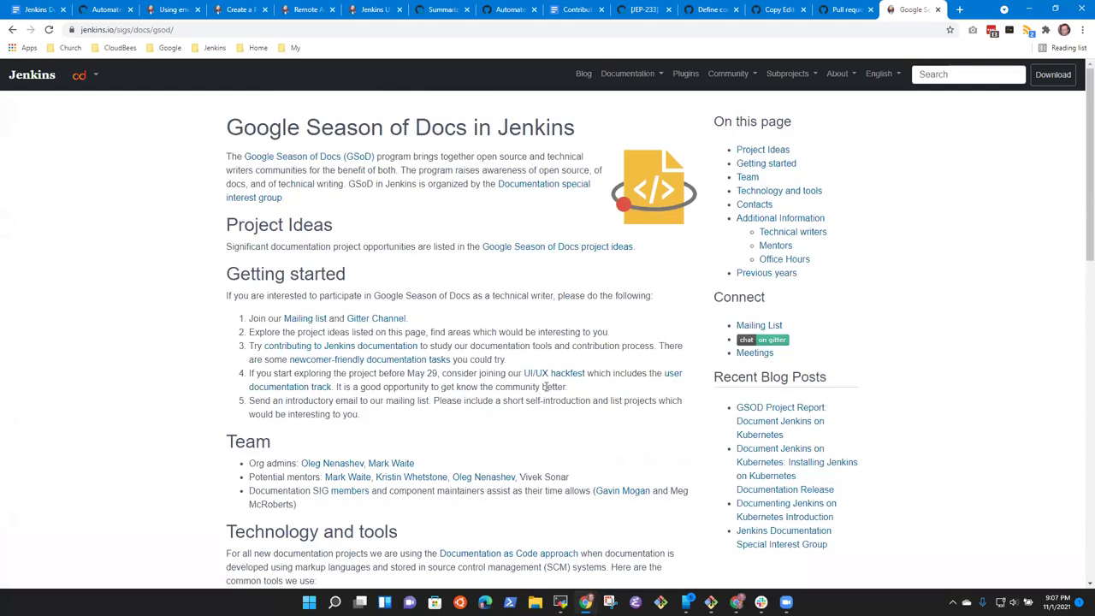
- Return to the office hours document and add a sub-bullet reading "Pipeline" under the She Code Africa item
click(38, 9)
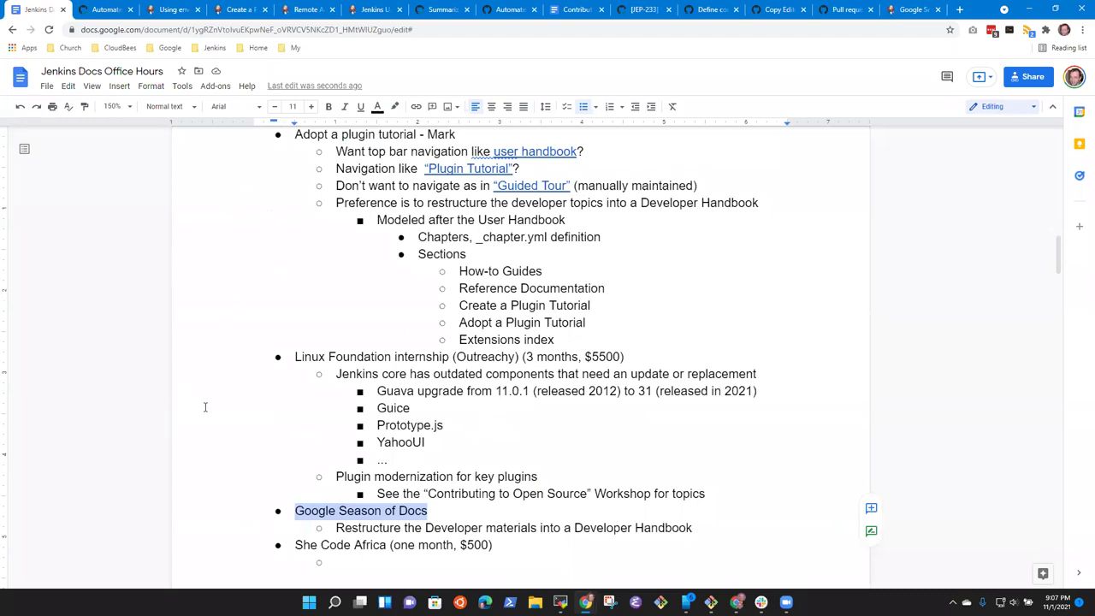
click(341, 560)
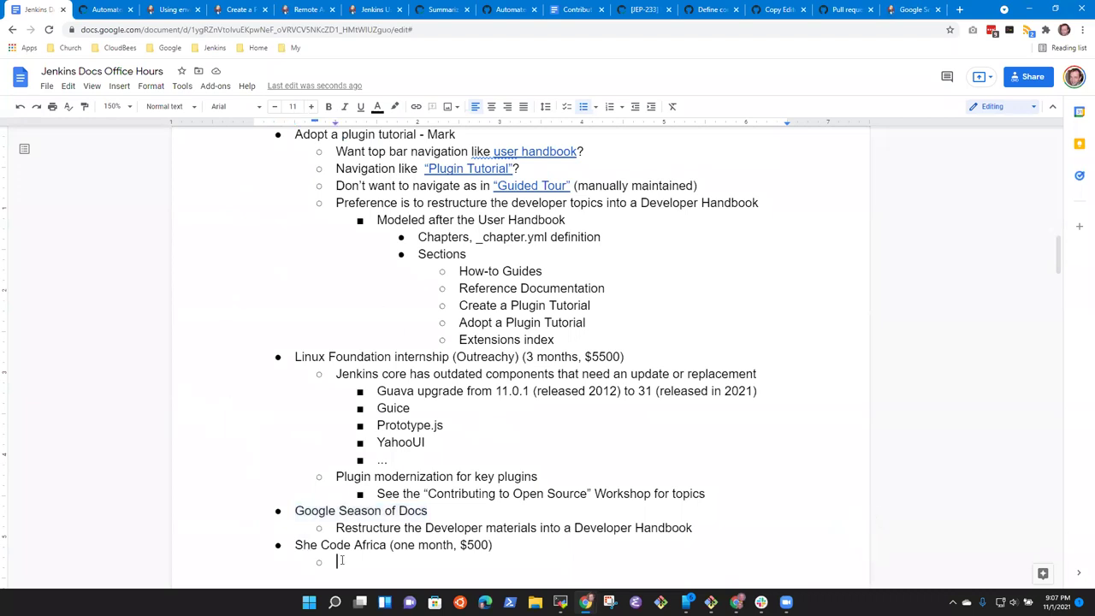
scroll(342, 560, down, 1)
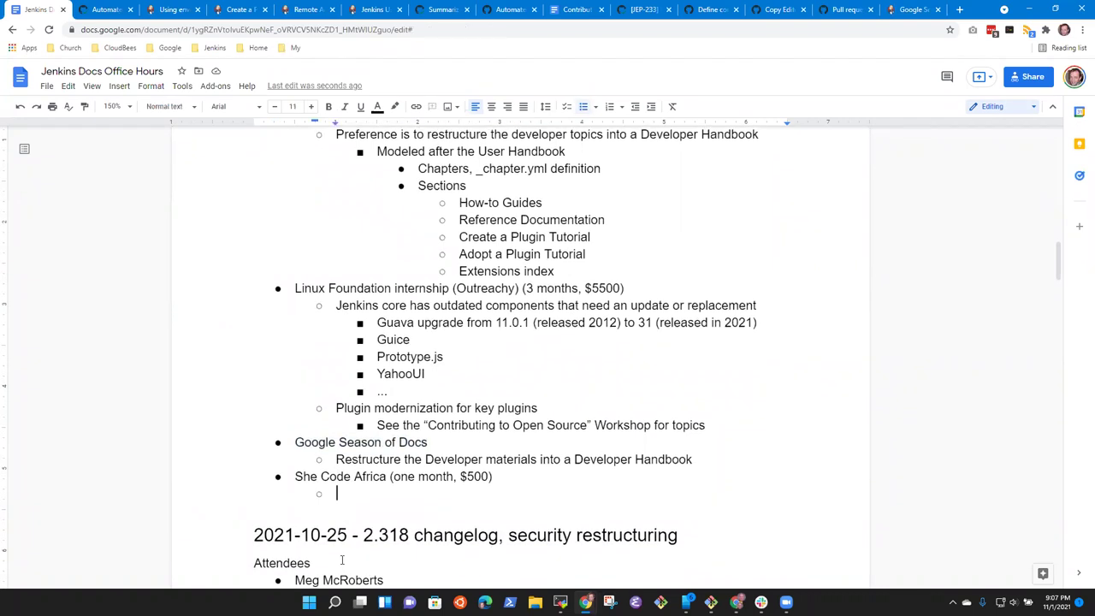
key(Return)
key(BackSpace)
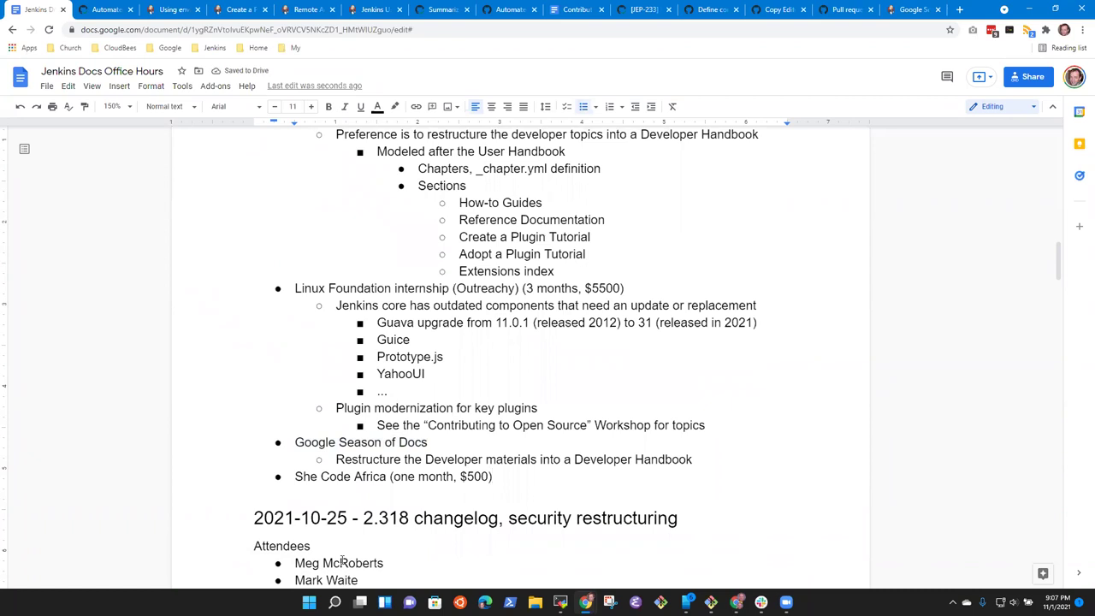
key(Return)
key(Tab)
text(Pipeline)
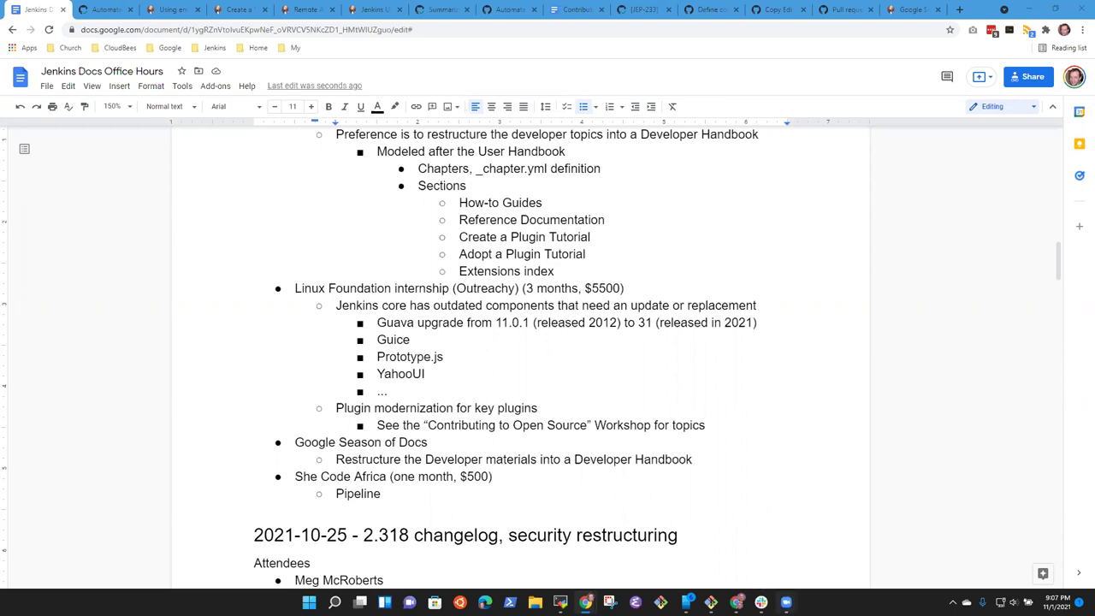
mouse_move(786, 602)
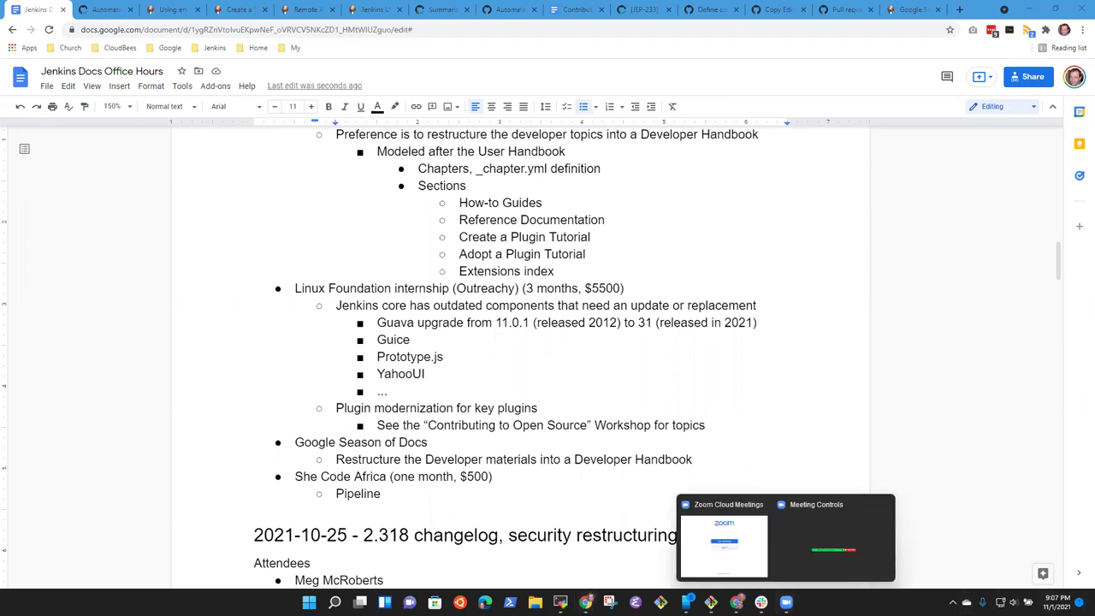